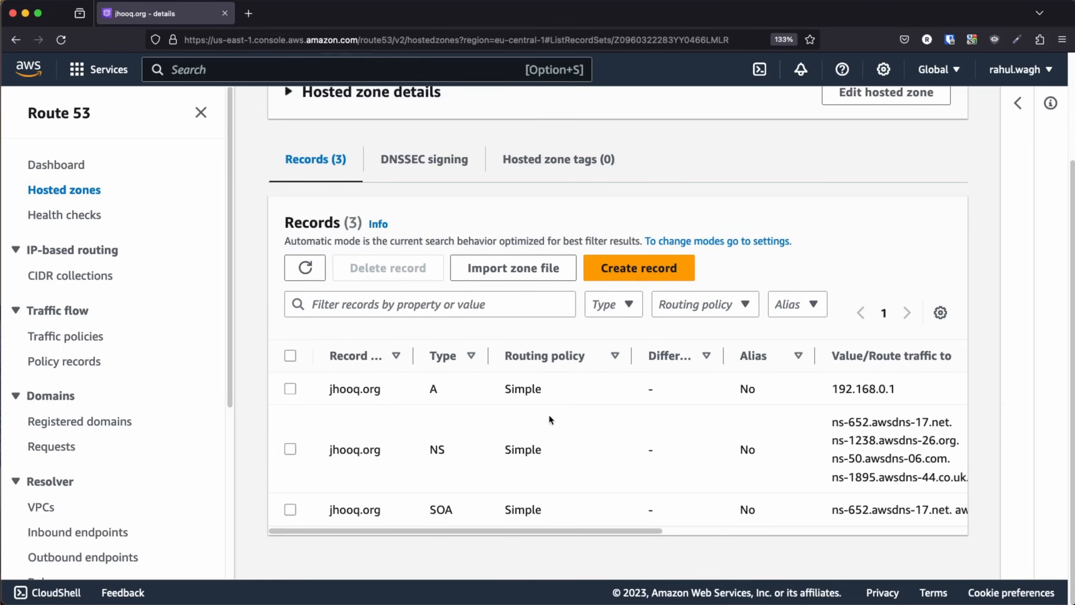
Step: Examine the record types of the jhooq.org hosted zone and the name servers in its NS record
scroll(549, 419, right, 2)
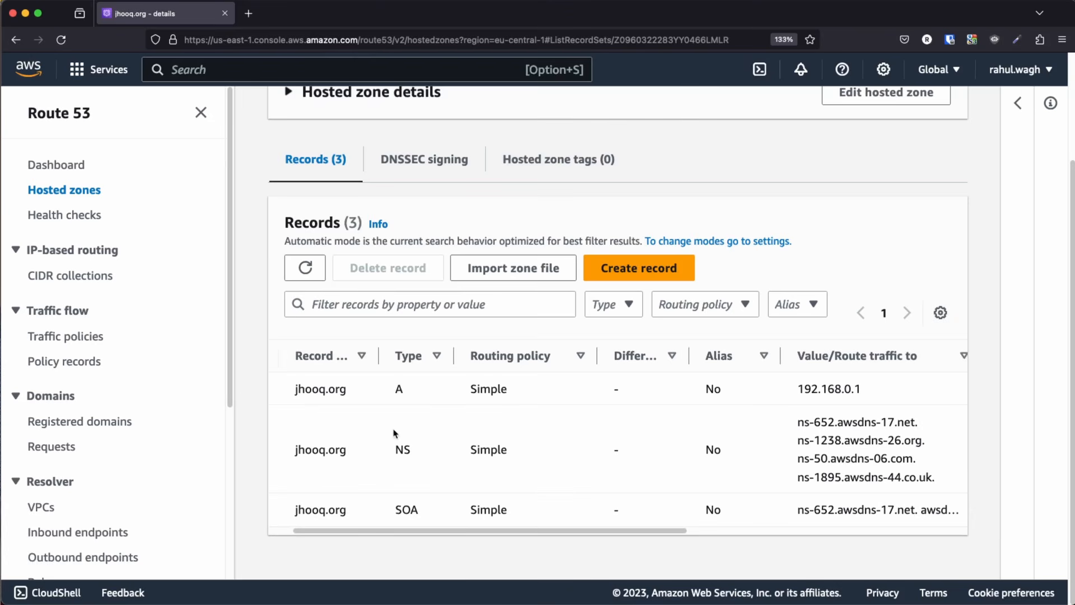
drag(392, 389, 418, 391)
drag(393, 450, 412, 454)
drag(402, 509, 408, 509)
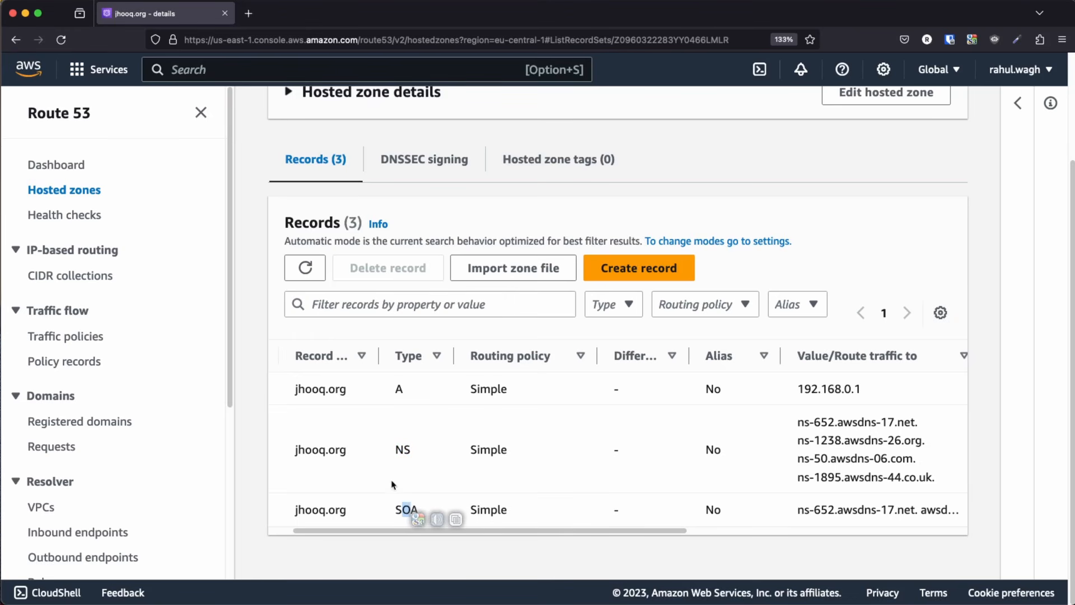
double_click(403, 449)
double_click(398, 388)
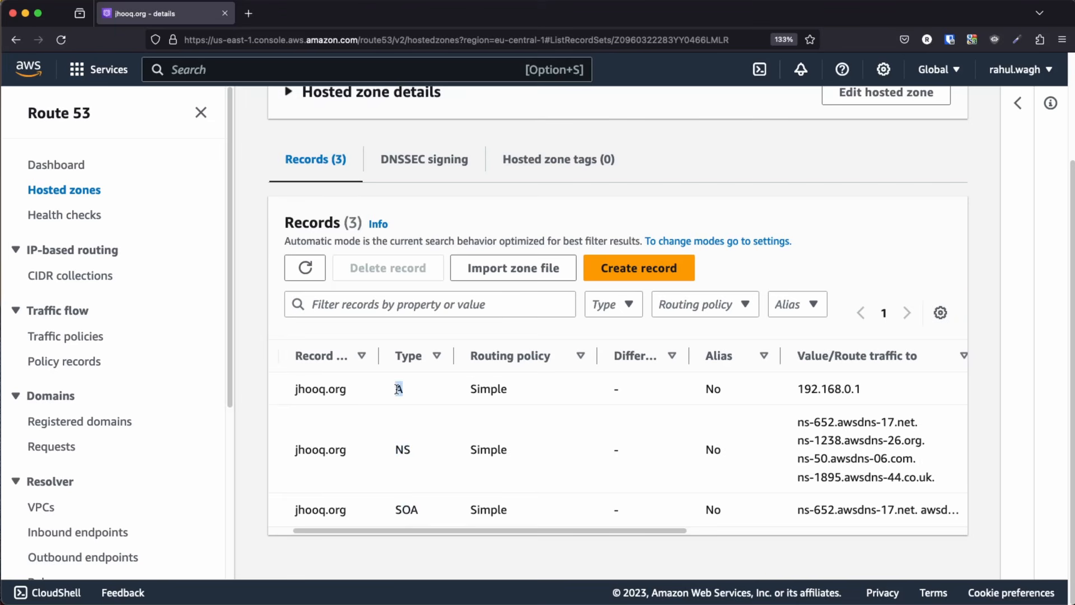
double_click(400, 449)
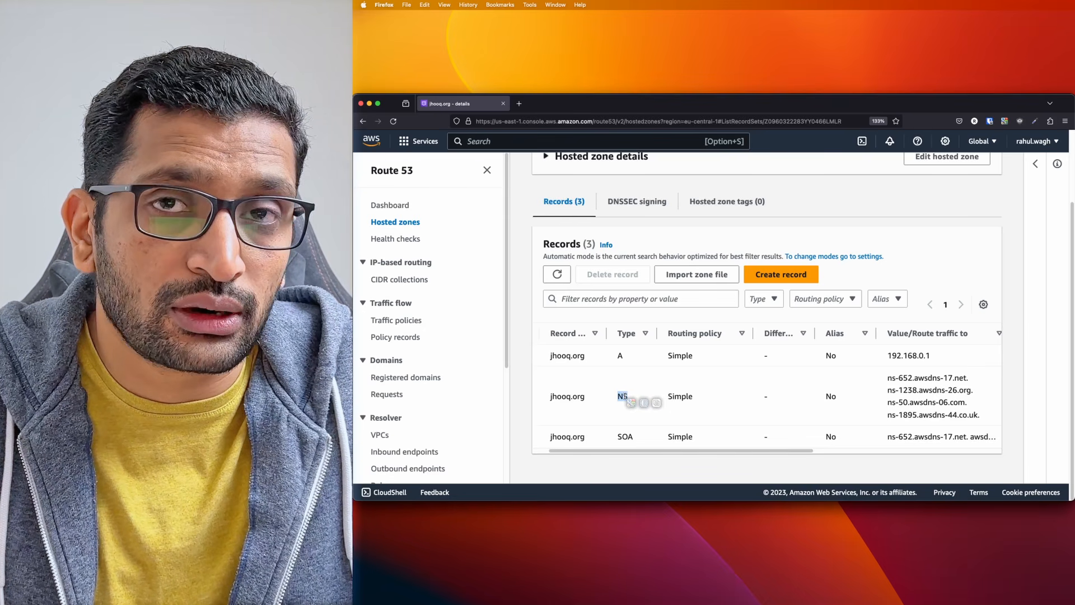
click(890, 379)
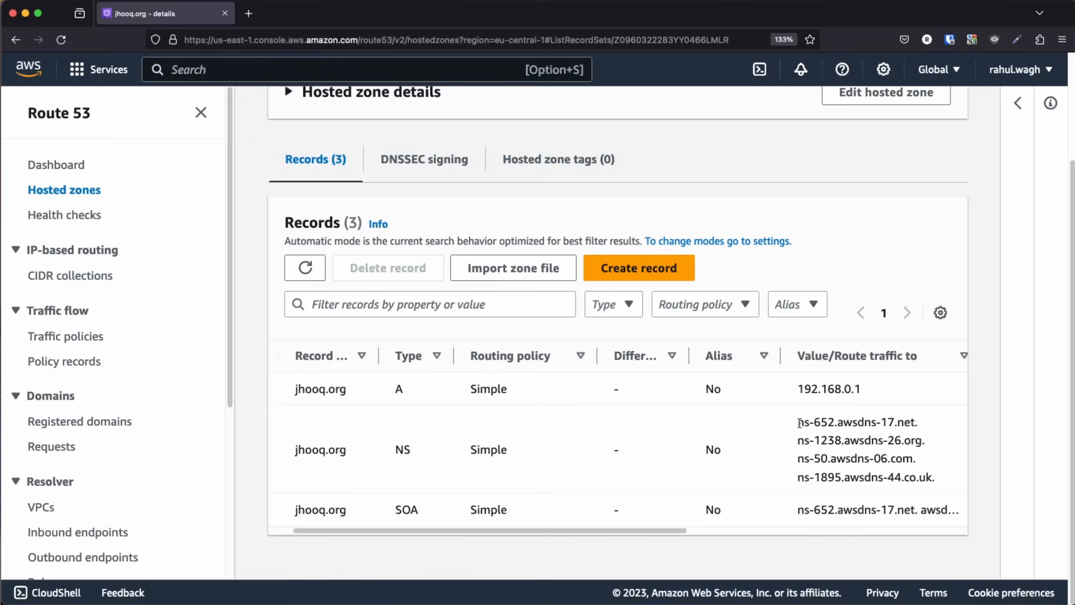
drag(799, 423, 937, 478)
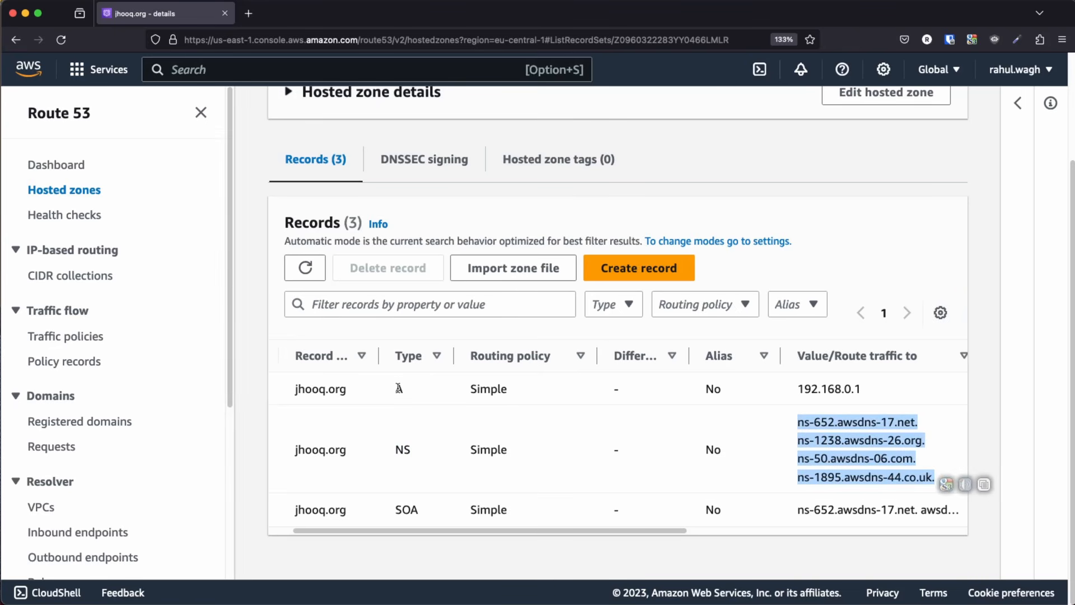
drag(392, 388, 423, 393)
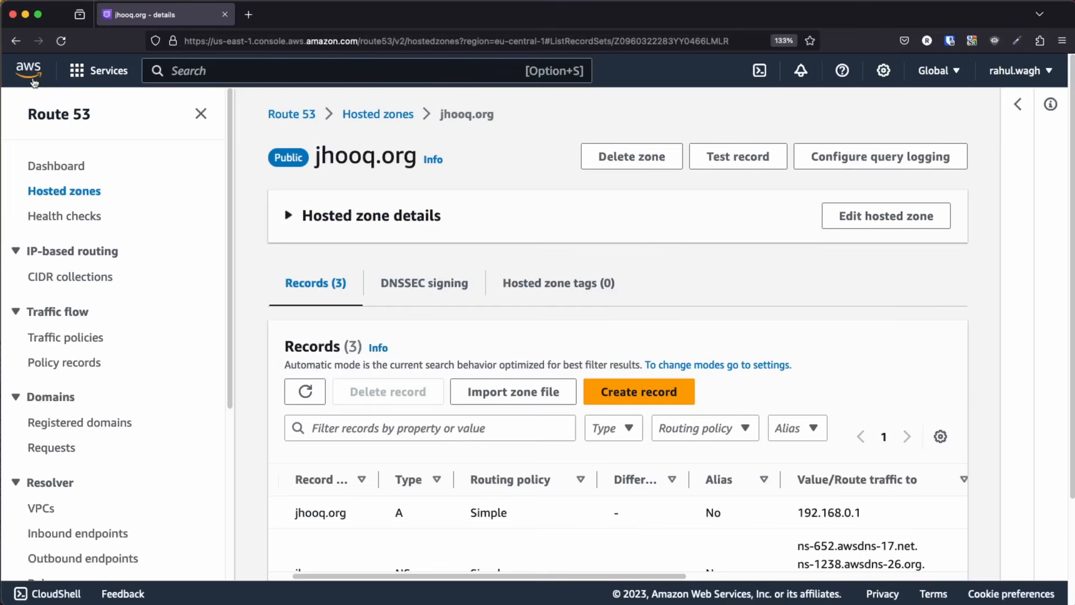
Step: Search for "ROUTE 53" from the console home, open the Route 53 service and show its hosted zones
click(372, 143)
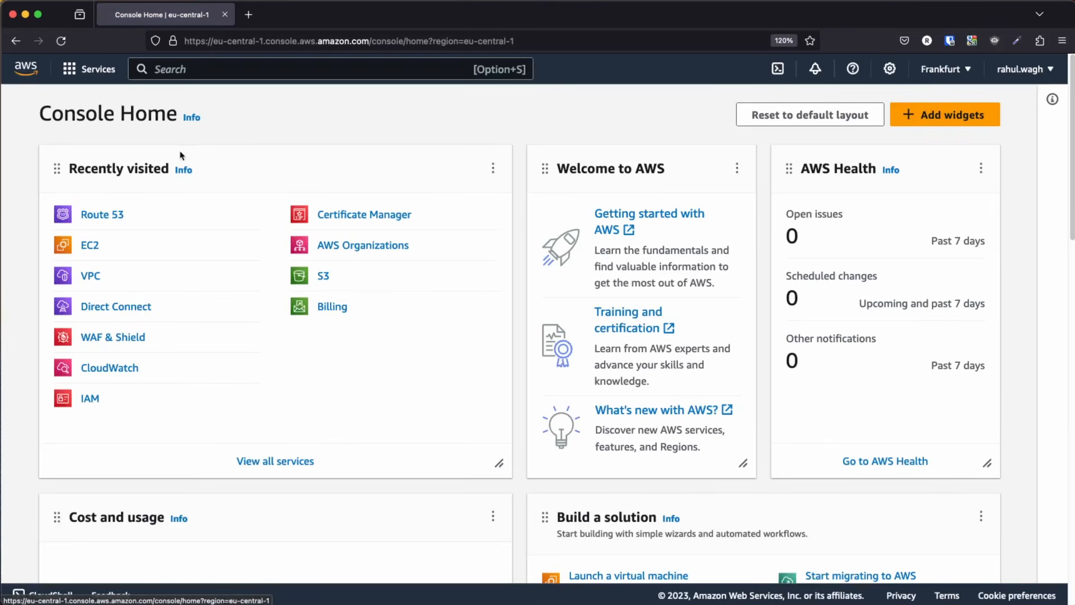
click(167, 70)
text(RO)
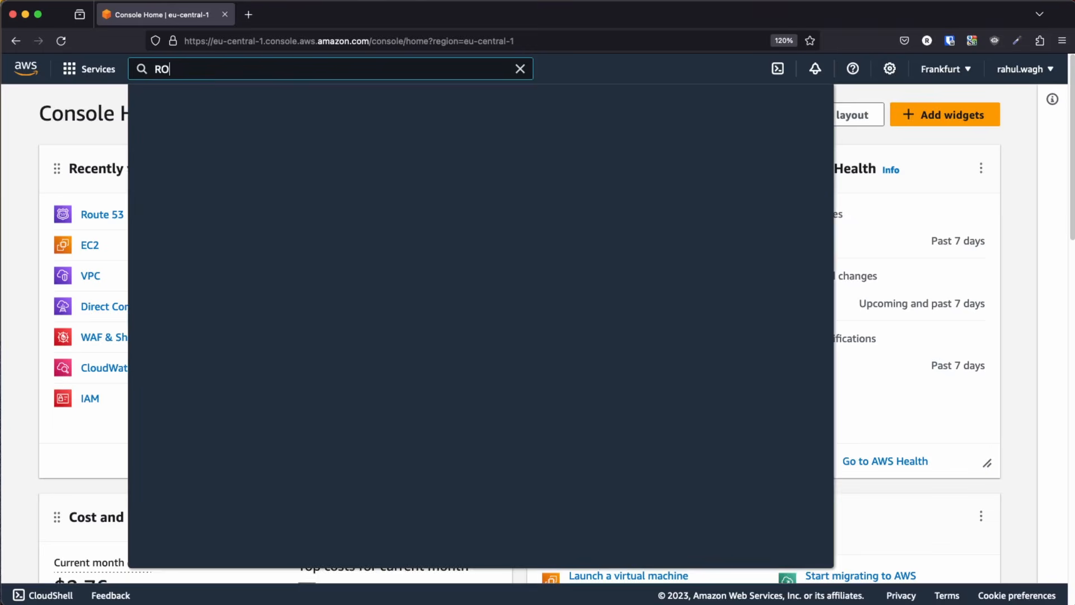
text(UTE 53)
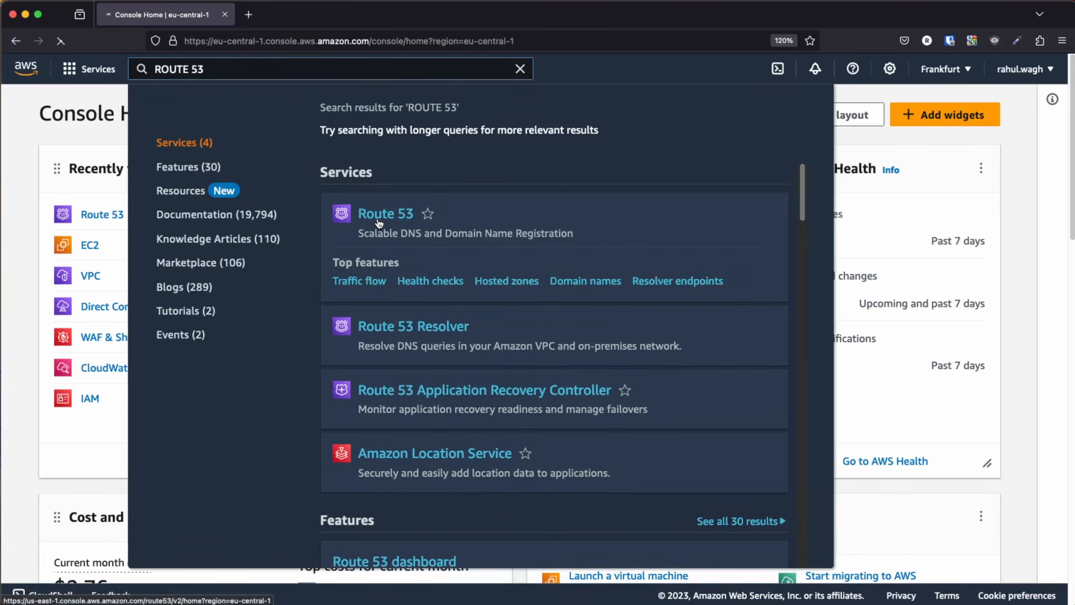
click(446, 219)
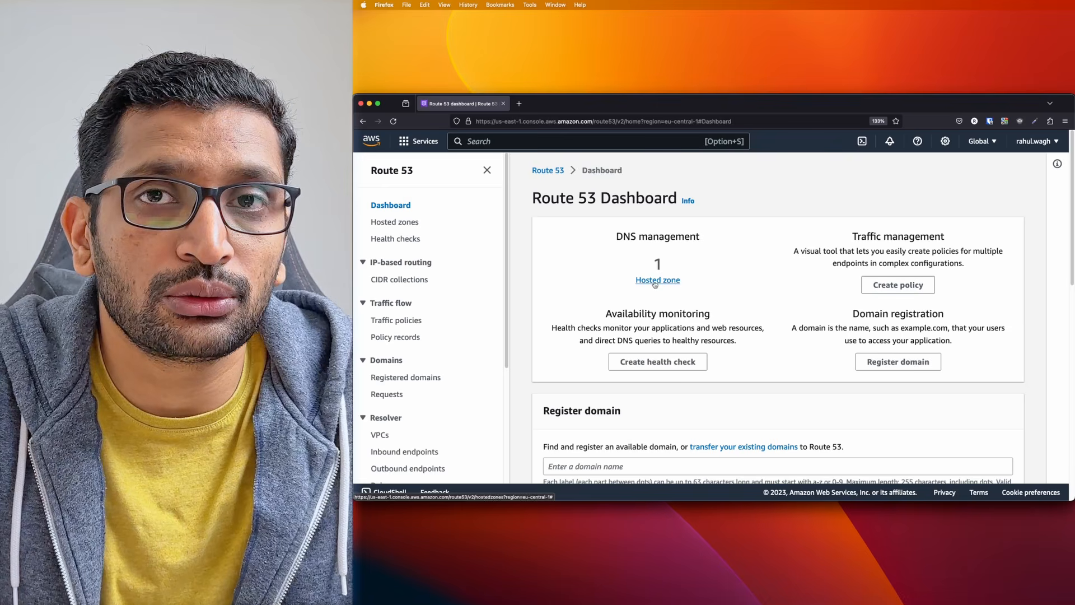
click(655, 284)
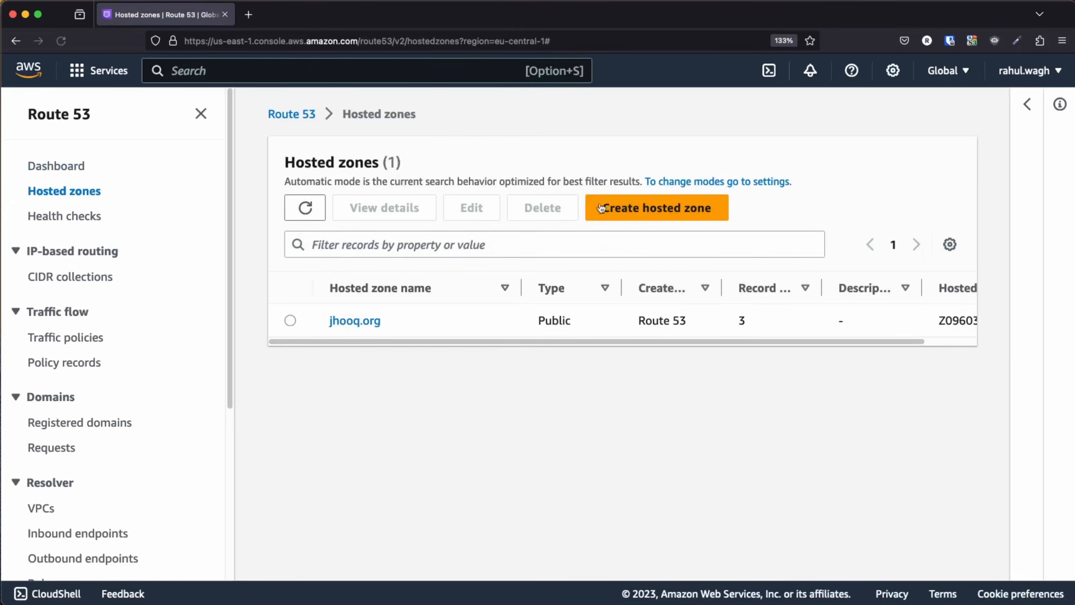
Step: Create a public hosted zone with the domain name test.xyz, without a description or tags
click(290, 321)
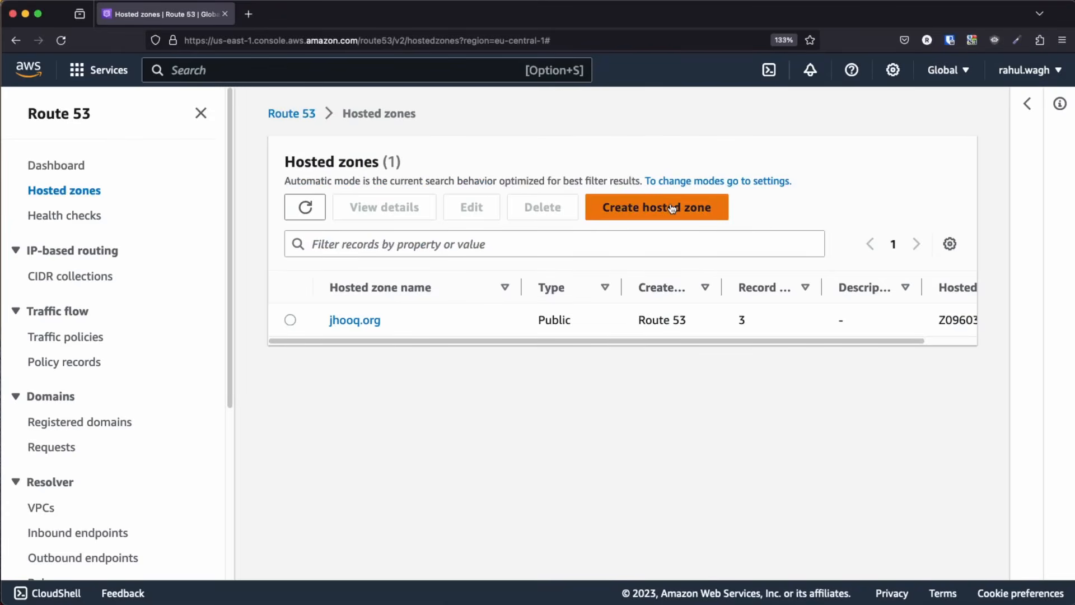
click(806, 234)
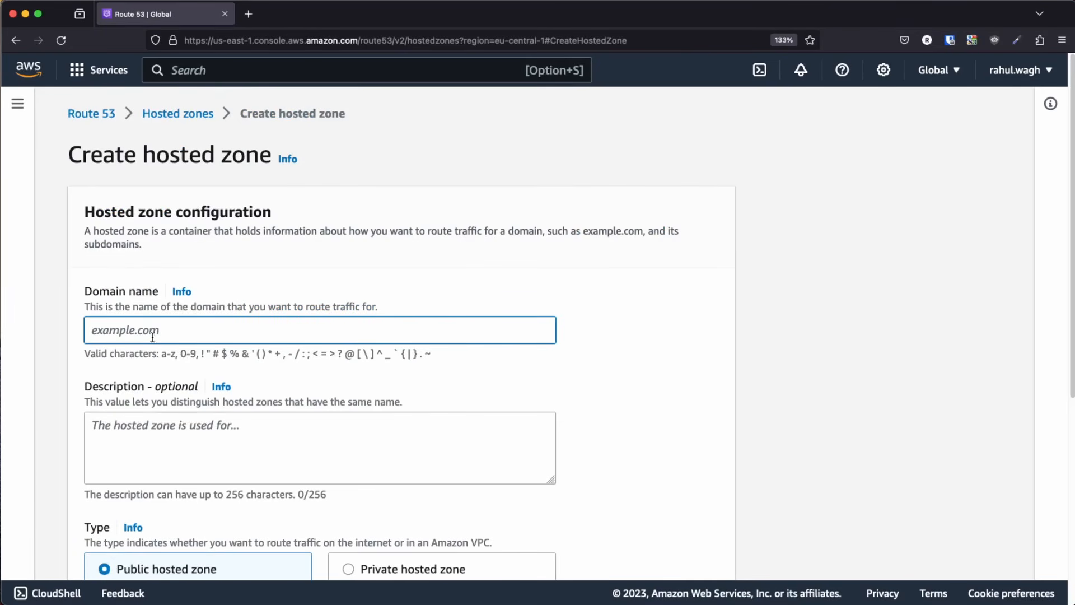
text(test.xyz)
scroll(180, 357, down, 1)
scroll(180, 357, down, 3)
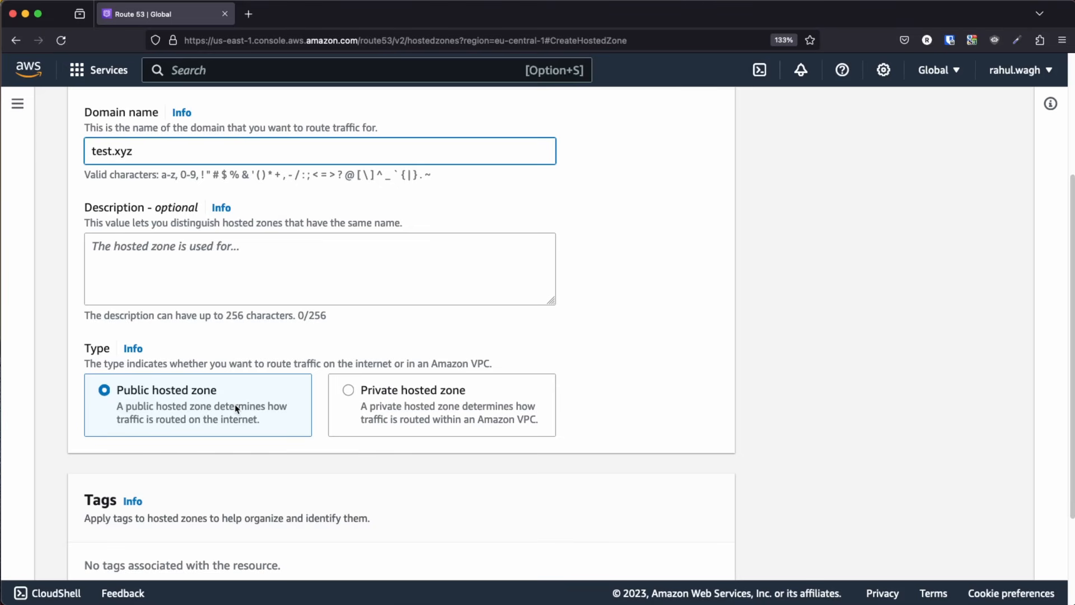
scroll(165, 399, down, 1)
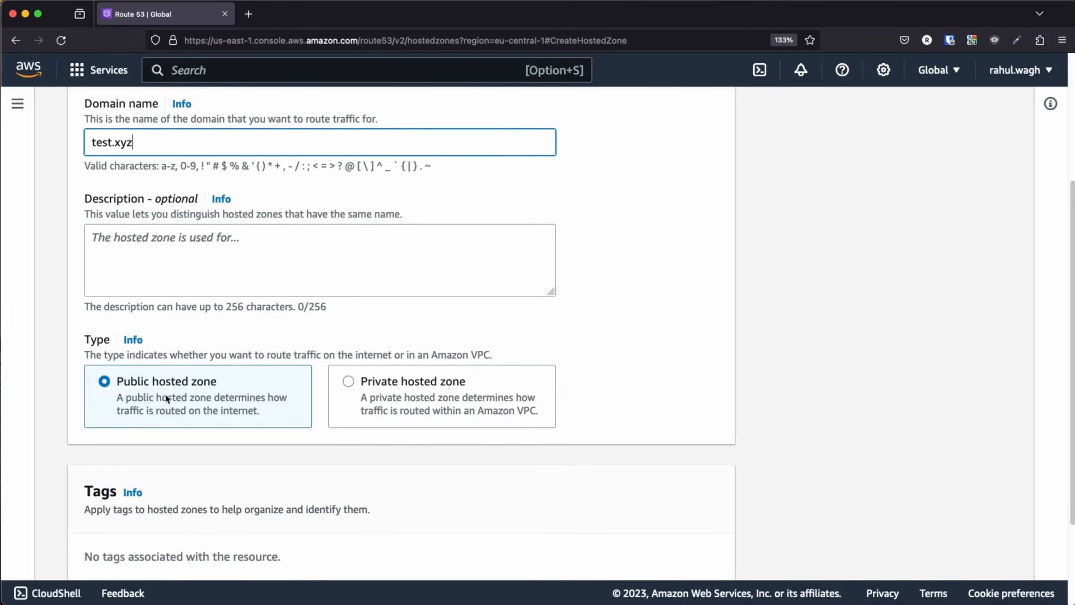
scroll(165, 399, down, 5)
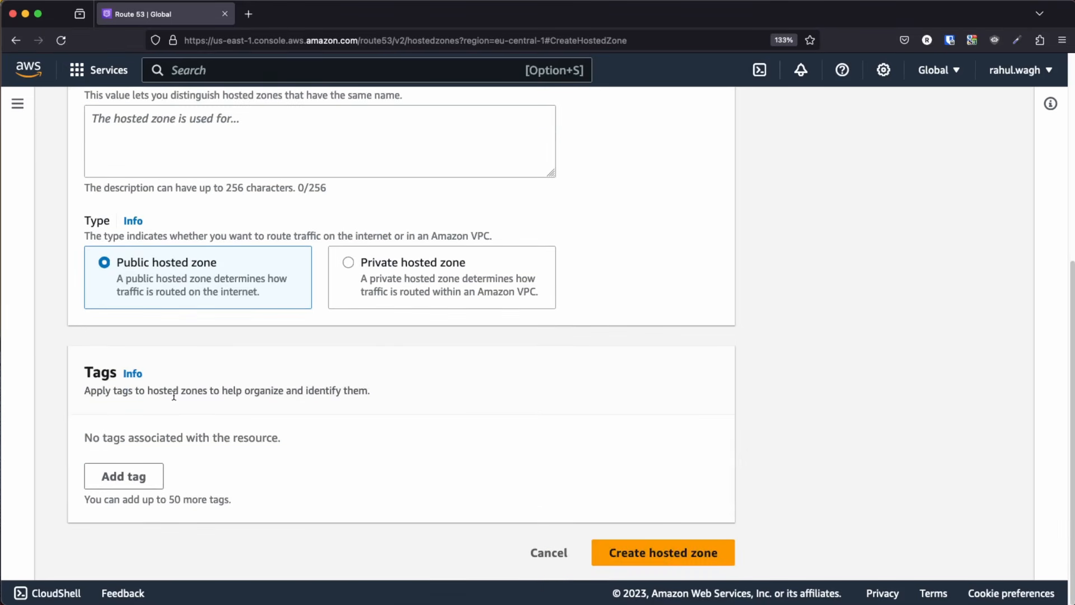
click(683, 551)
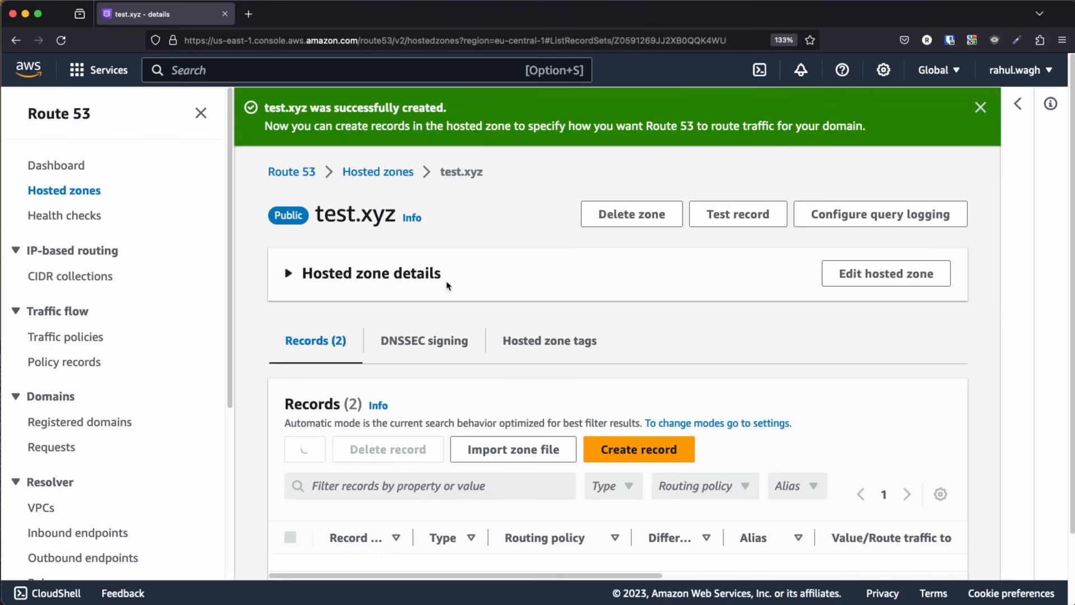
Step: Examine the NS and SOA records of the test.xyz hosted zone, including the NS record's name server values
scroll(503, 294, down, 5)
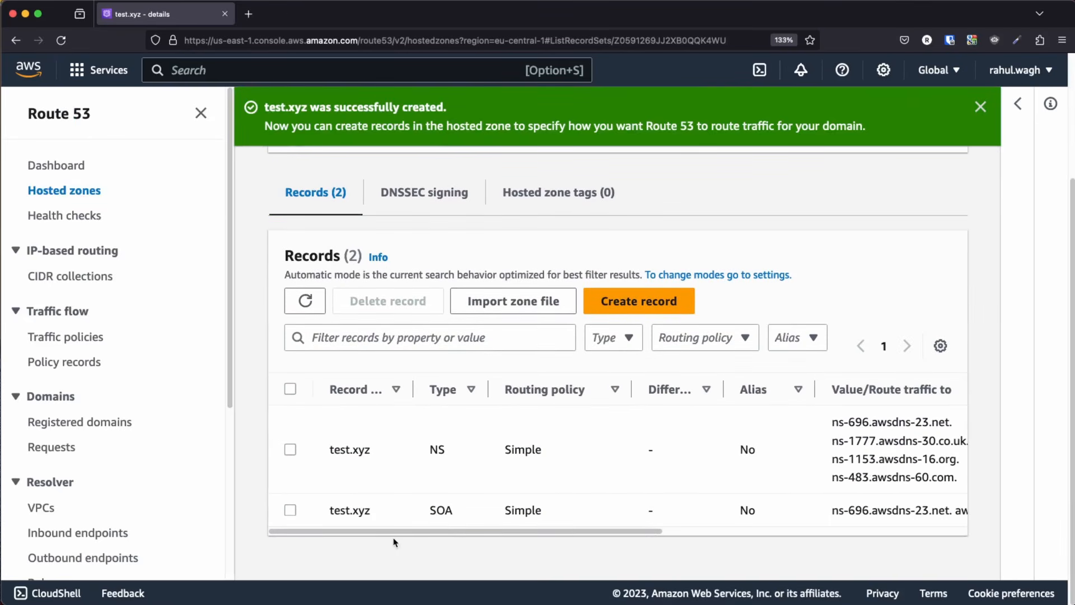
scroll(405, 531, right, 2)
double_click(387, 448)
drag(789, 421, 938, 481)
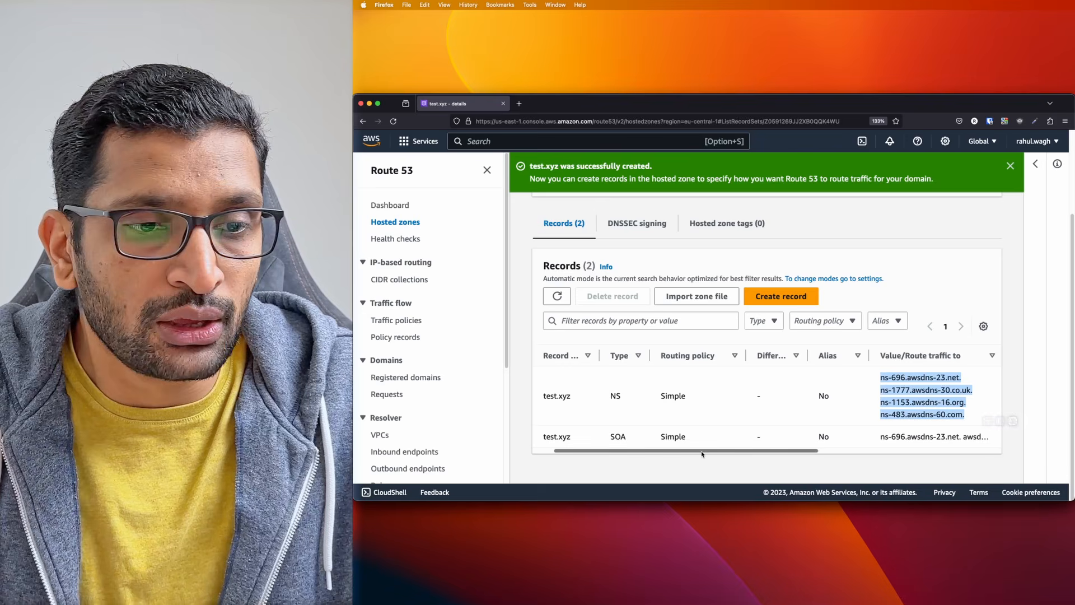
drag(625, 451, 604, 453)
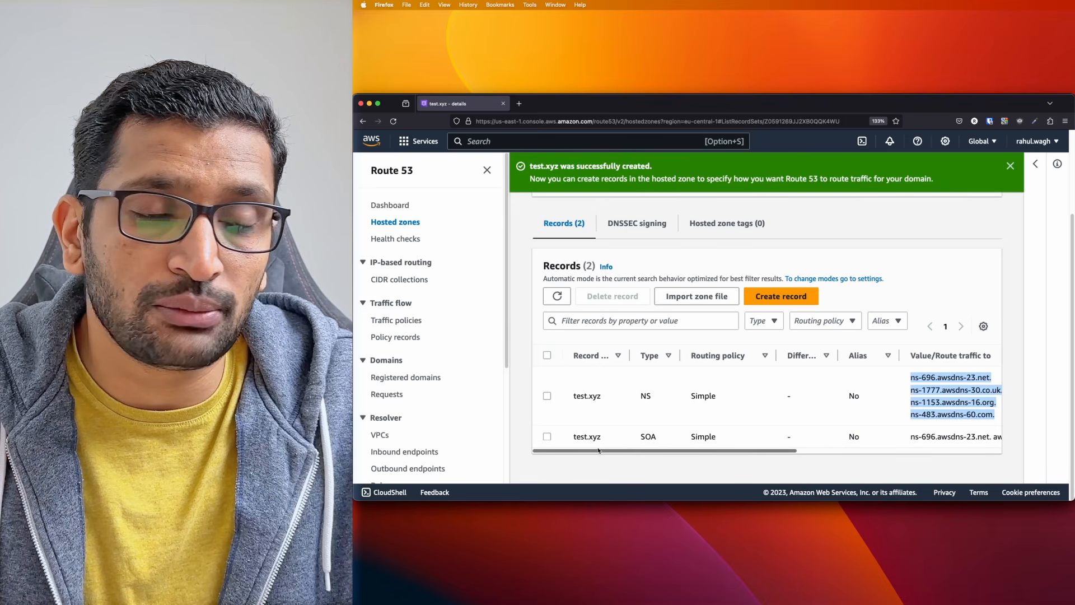
drag(572, 396, 994, 415)
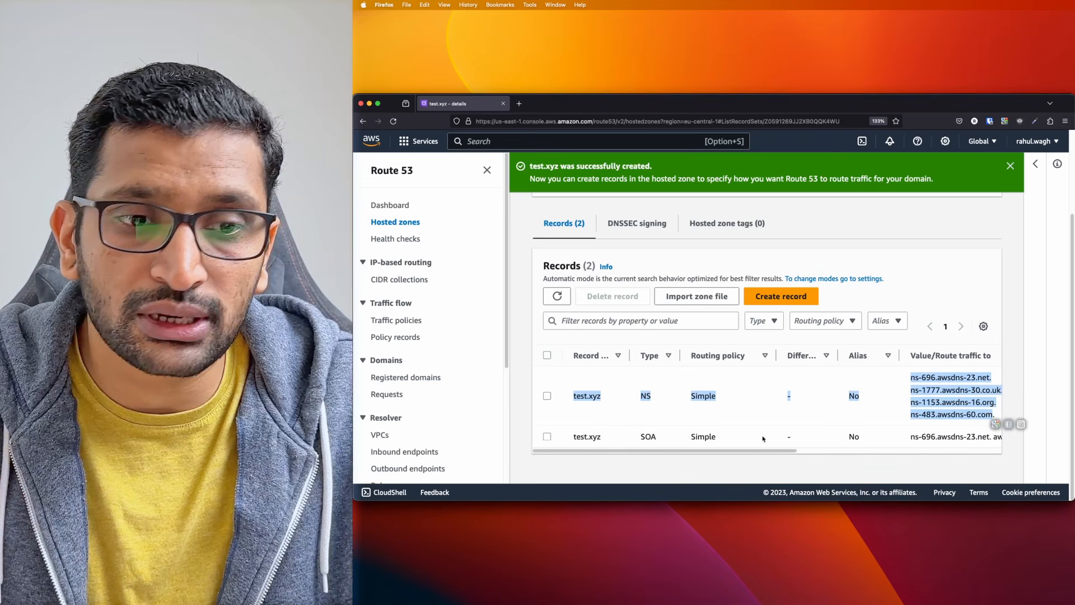
drag(637, 437, 714, 436)
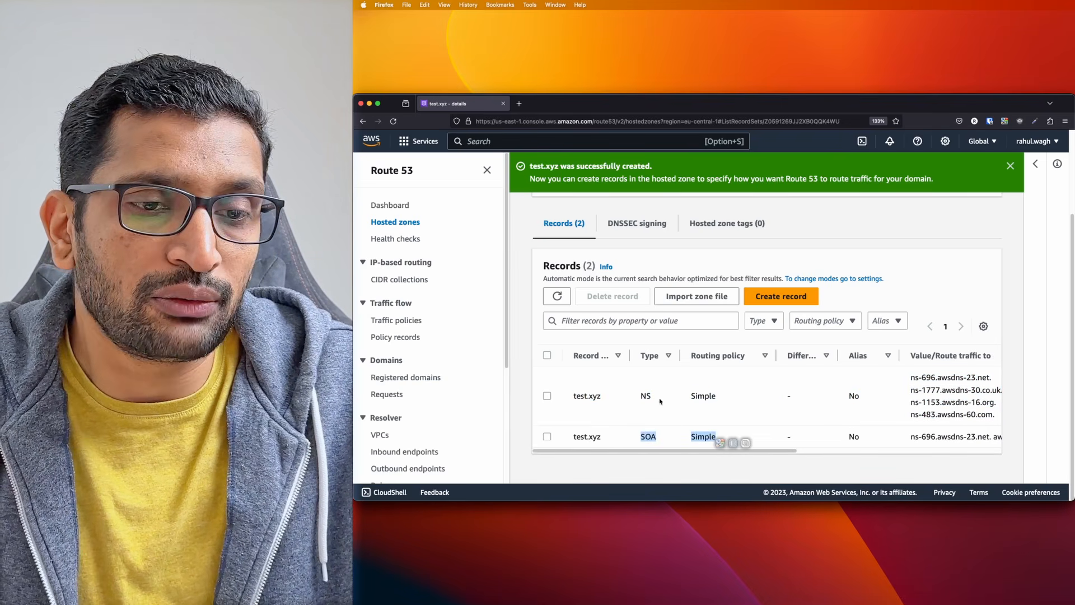
click(647, 395)
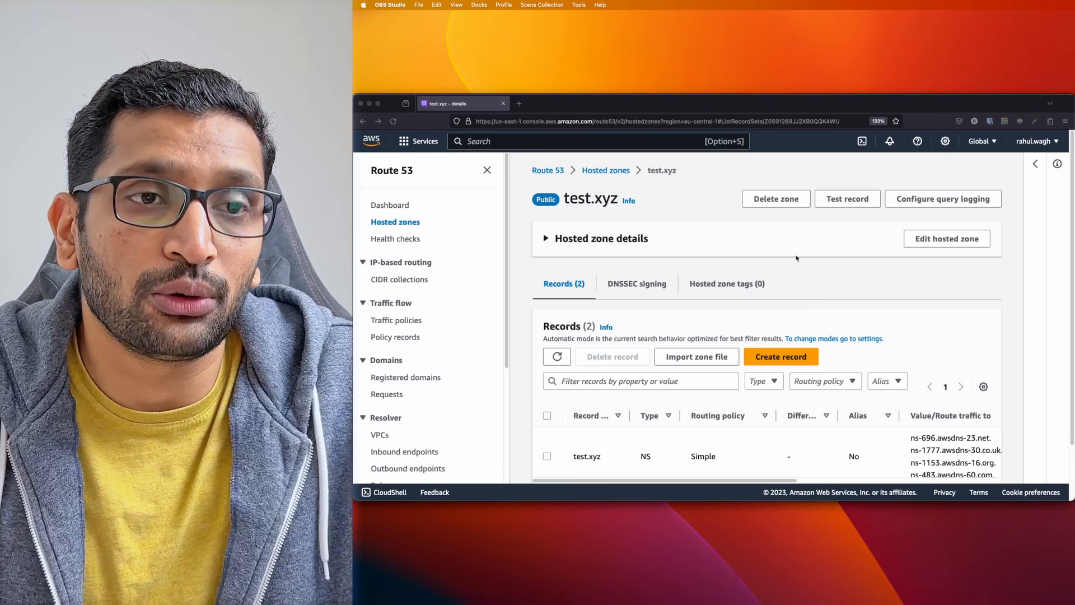
Step: Return to the hosted zones list and open the records of the jhooq.org zone
click(614, 171)
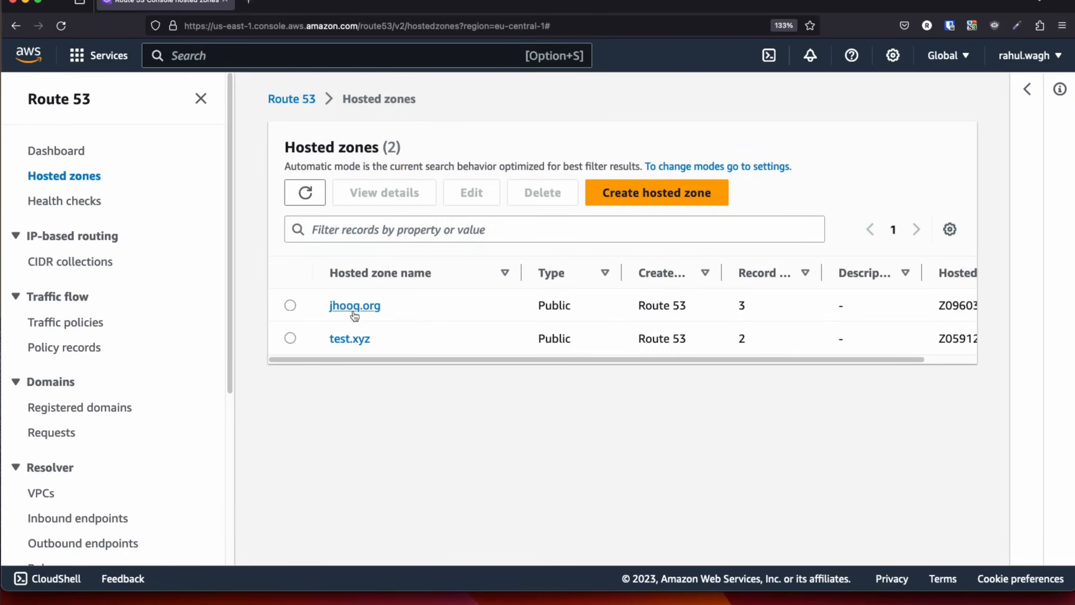
click(354, 305)
scroll(440, 346, down, 3)
scroll(440, 345, down, 1)
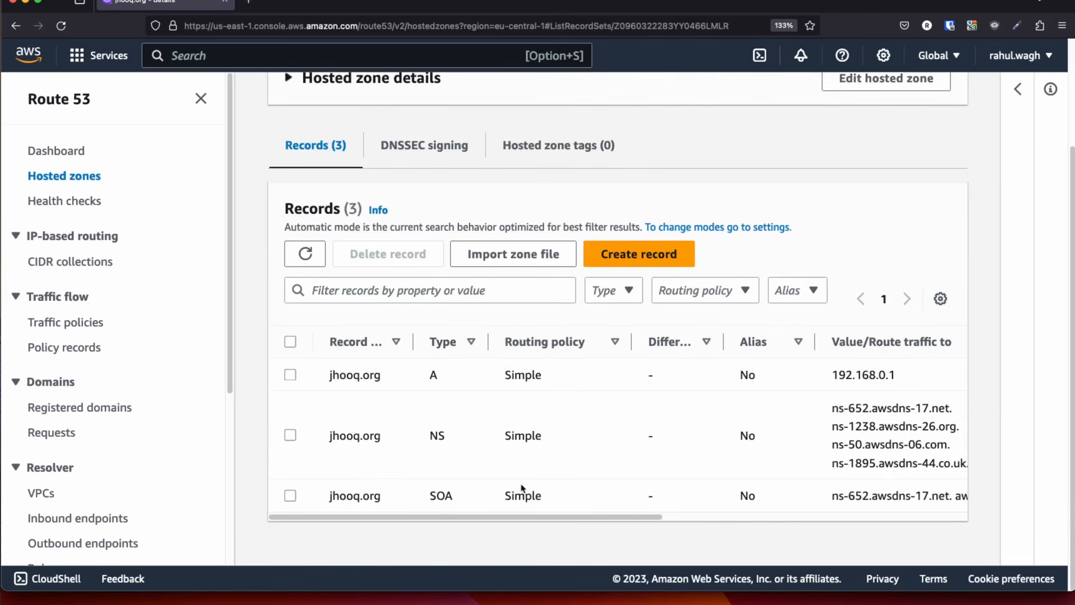
Step: Review the jhooq.org records, delete the A record permanently and close the record details
drag(430, 436, 453, 440)
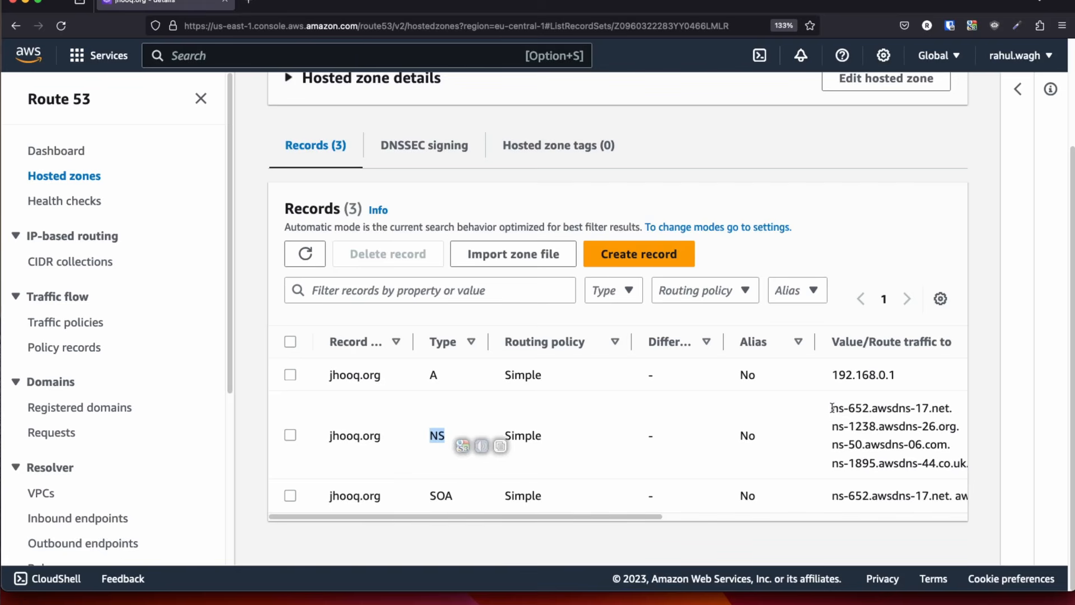
drag(831, 407, 967, 467)
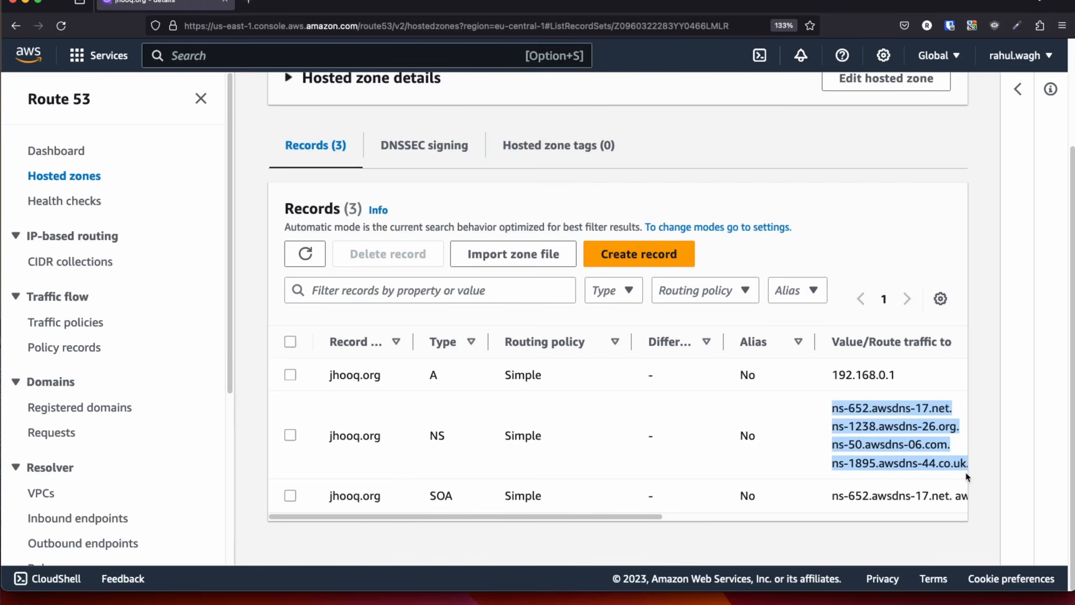
drag(426, 495, 966, 502)
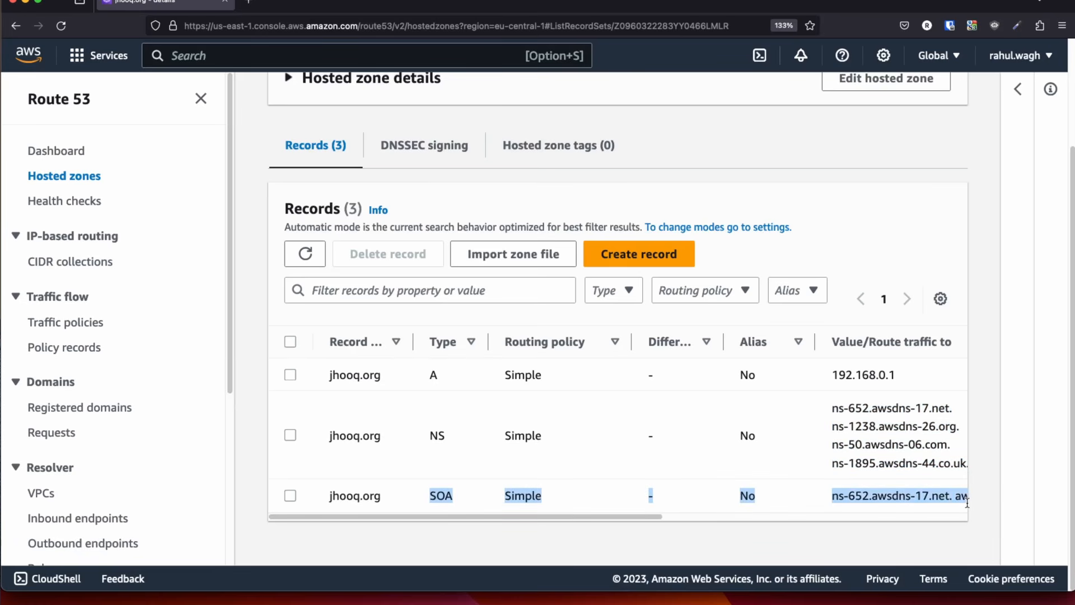
drag(427, 374, 466, 385)
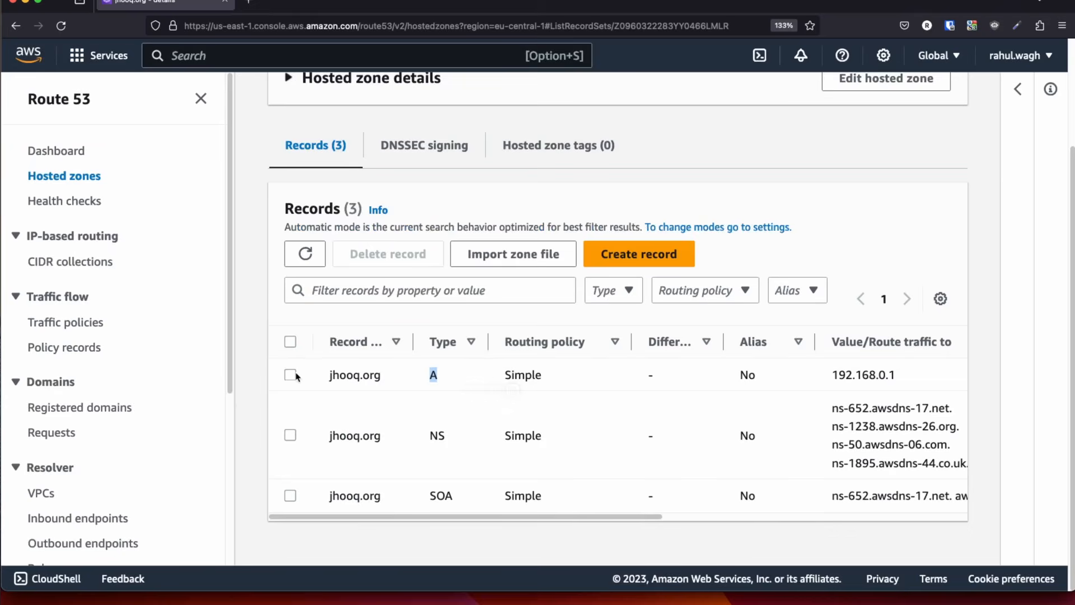
click(291, 374)
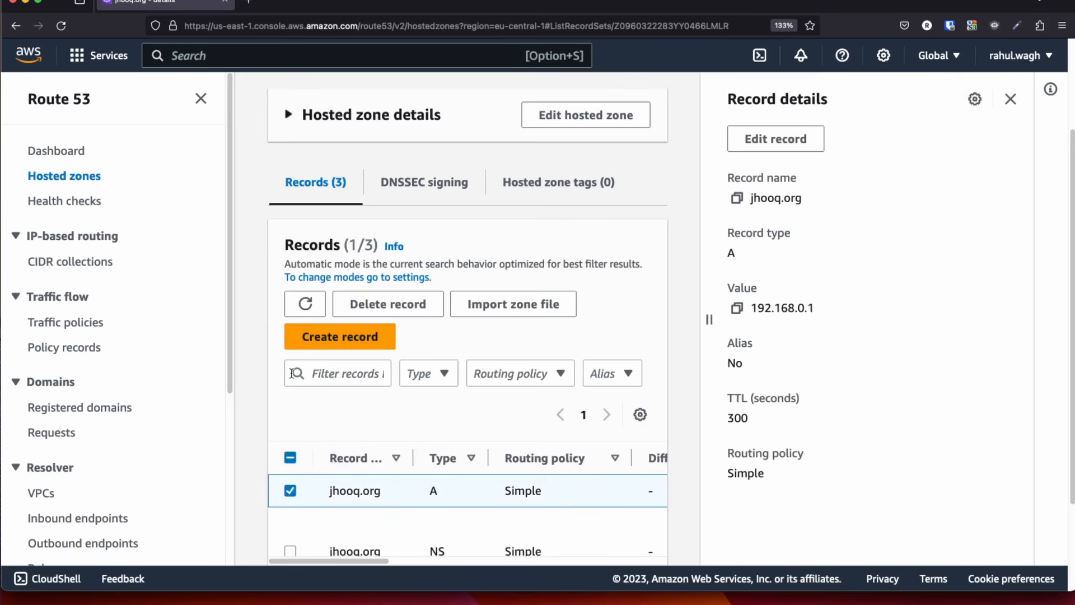
click(413, 315)
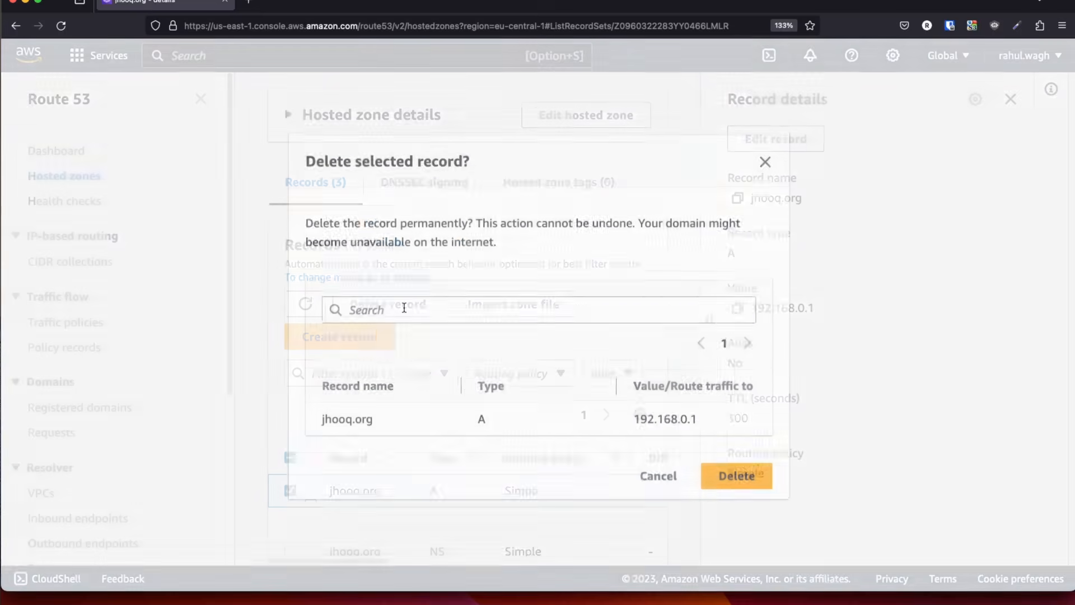
click(732, 472)
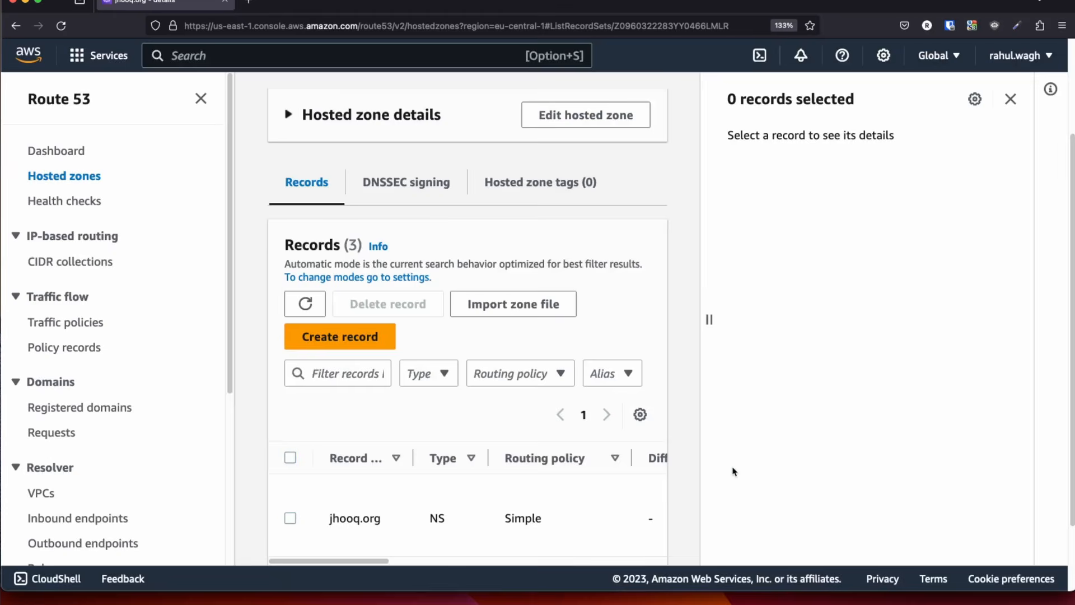
click(1010, 99)
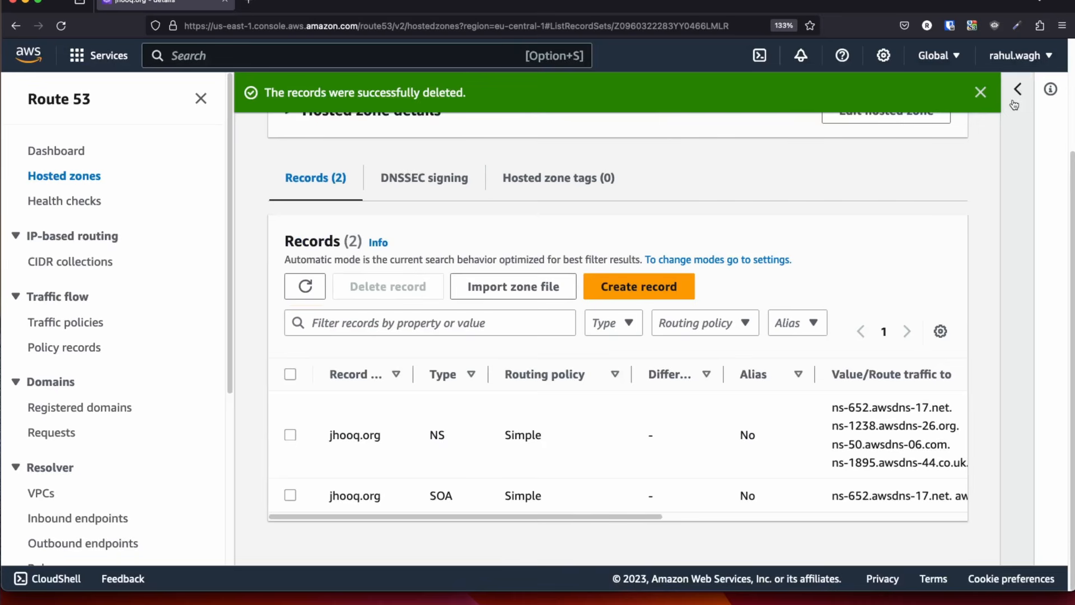
double_click(440, 436)
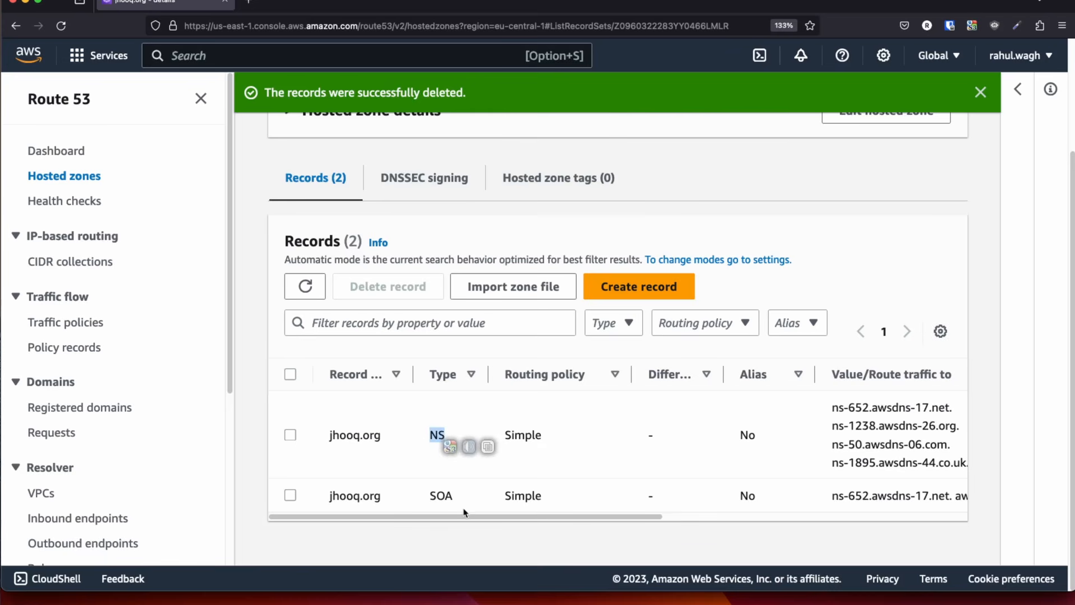
Step: Check the jhooq.org zone's SOA record and domain name in Route 53 against the domain overview in Google Domains
click(448, 495)
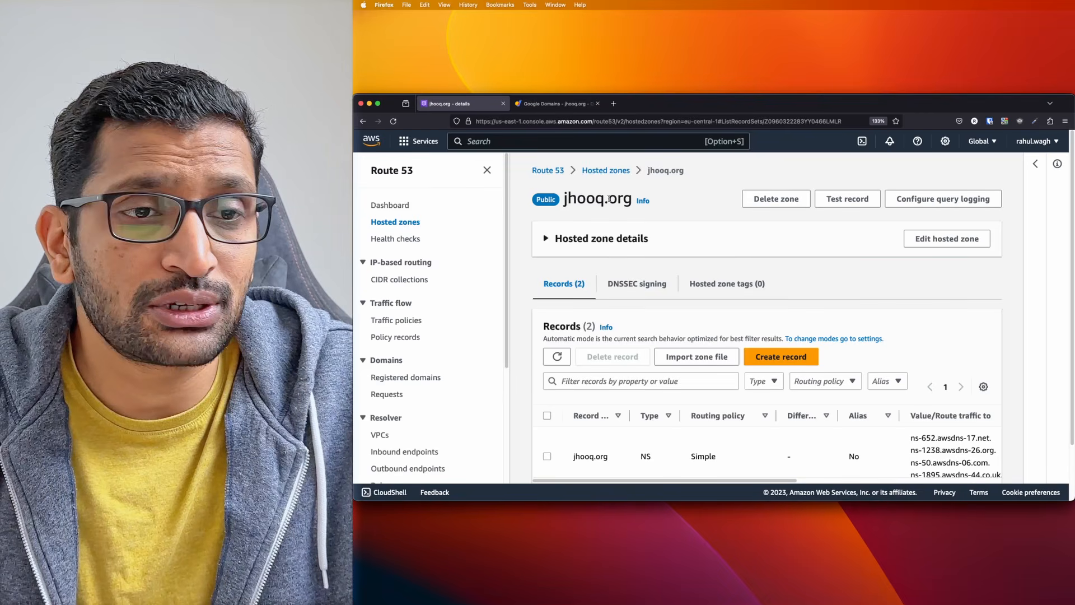
drag(583, 202, 643, 205)
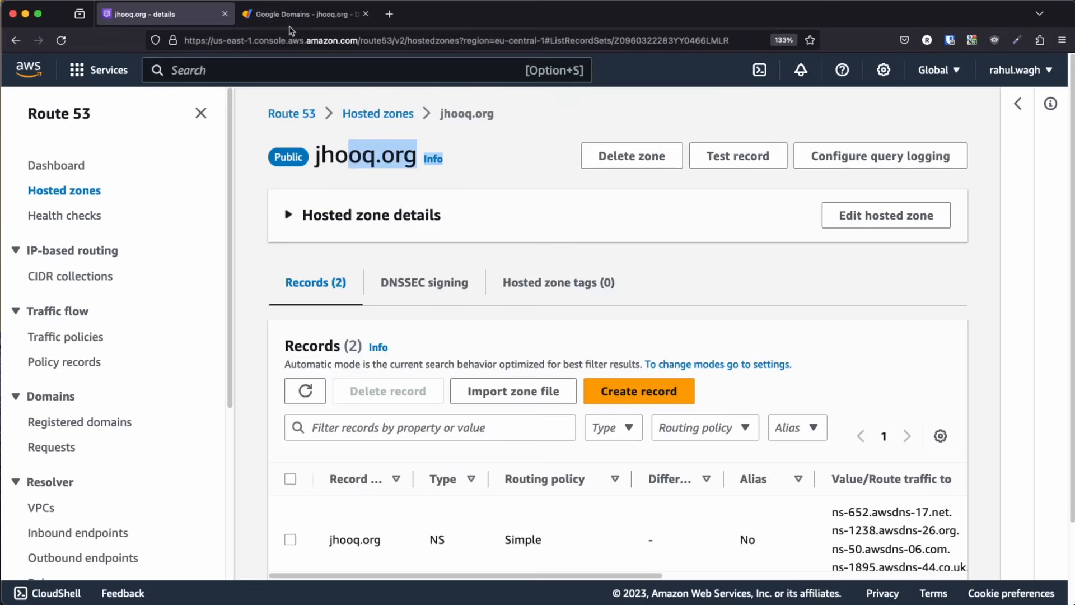
click(546, 106)
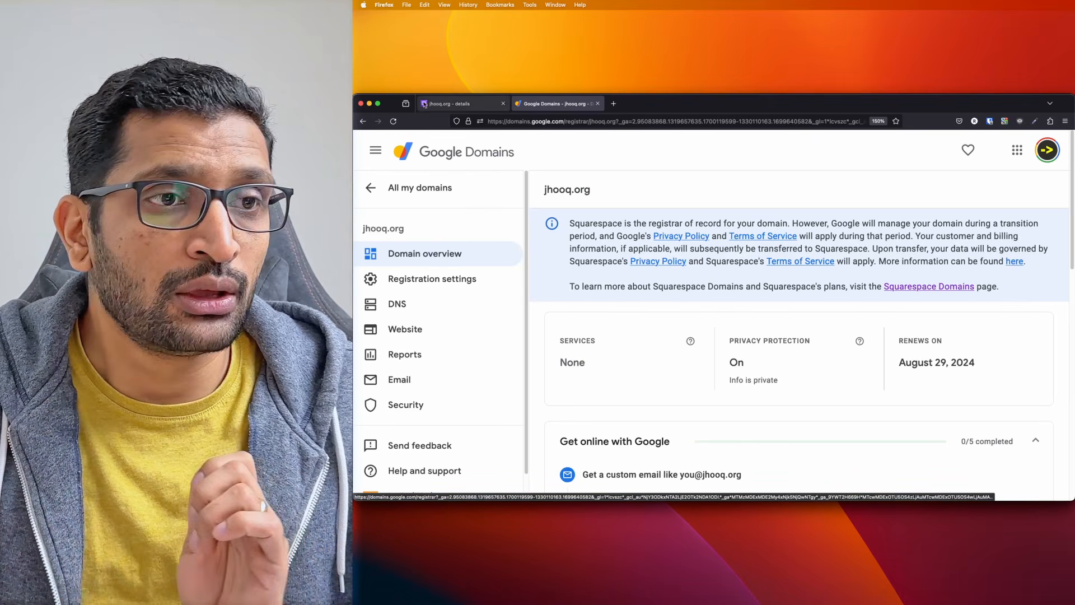
click(447, 104)
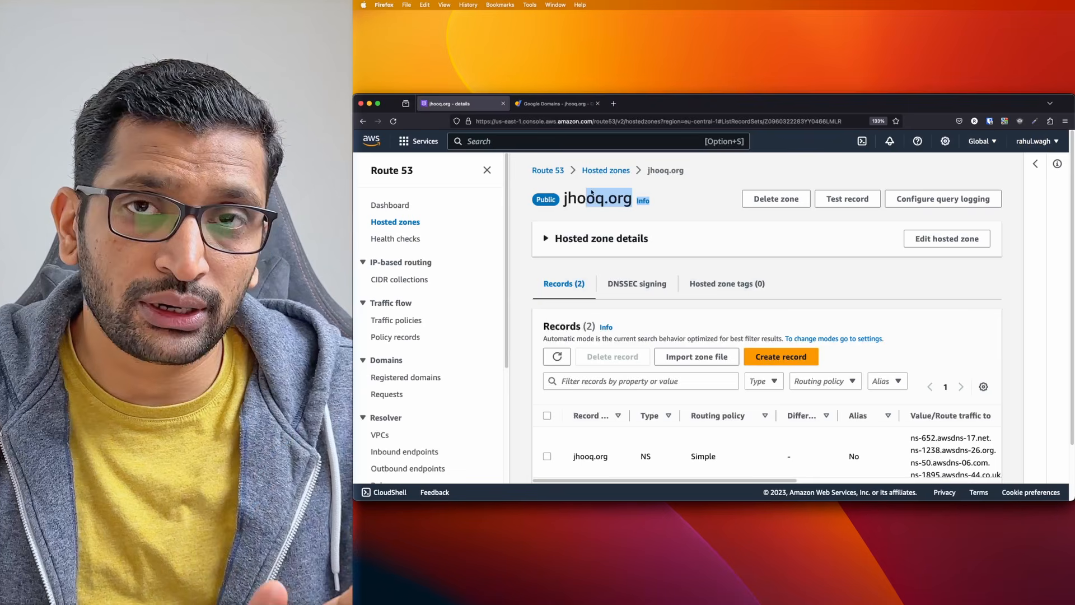
drag(561, 201, 629, 199)
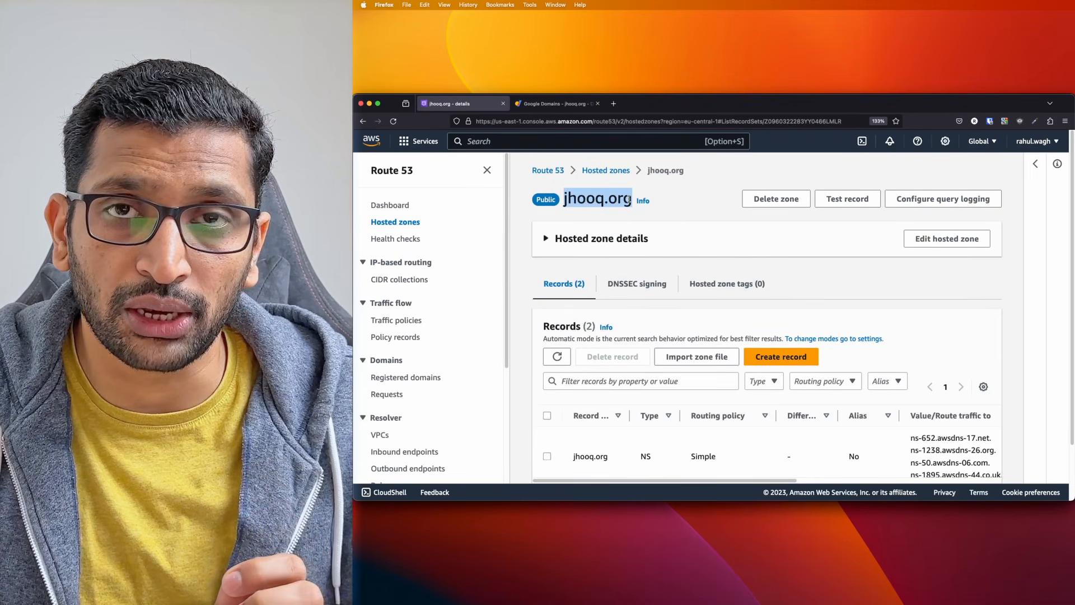
Step: Switch to Google Domains, open the DNS settings of jhooq.org and look over its name server and DNSSEC sections
click(542, 106)
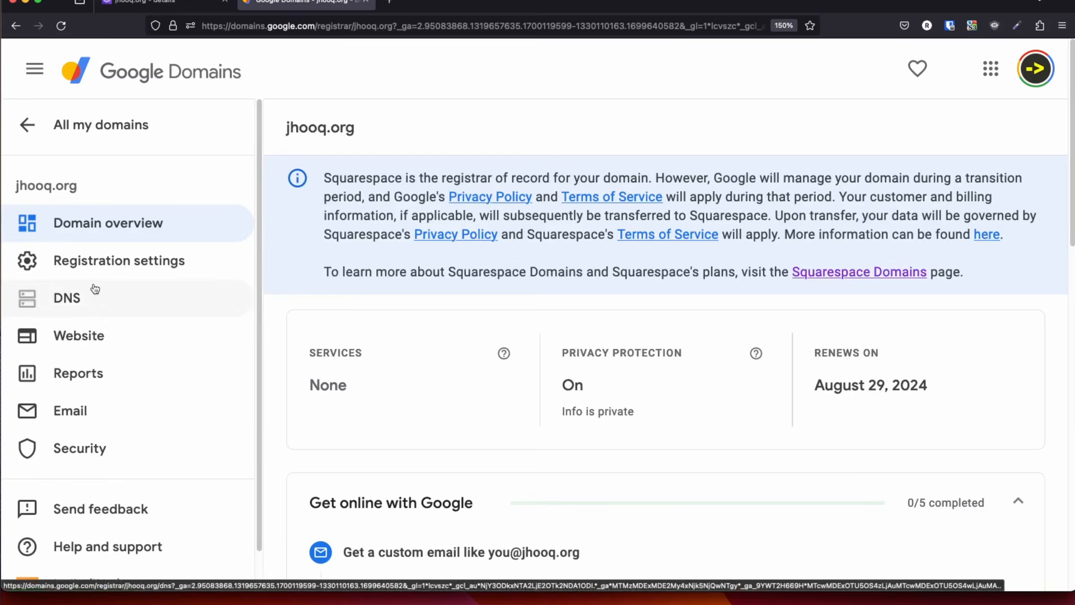
scroll(413, 297, down, 1)
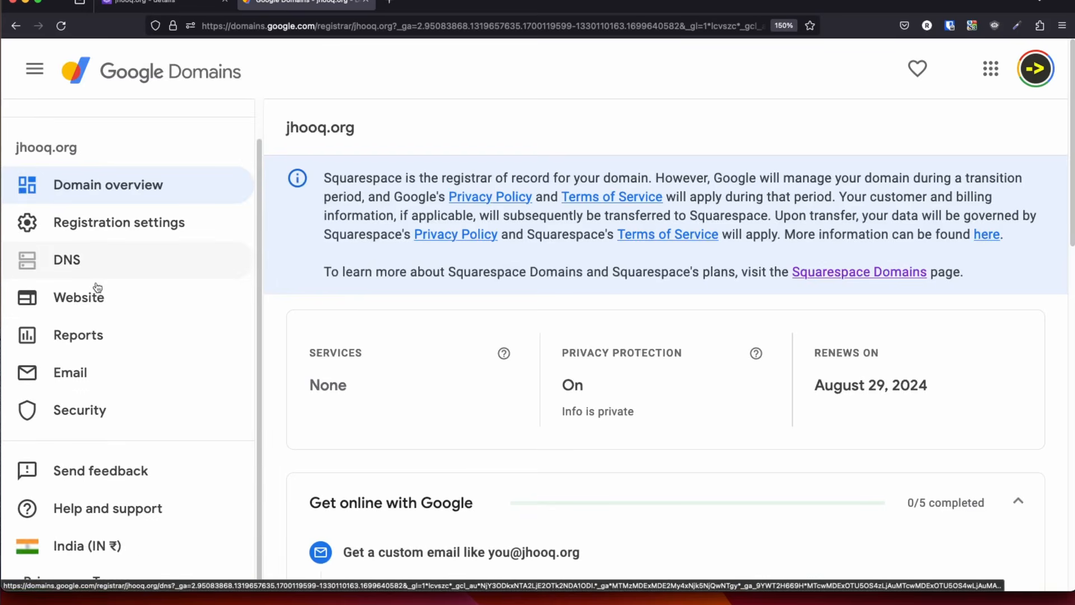
click(75, 259)
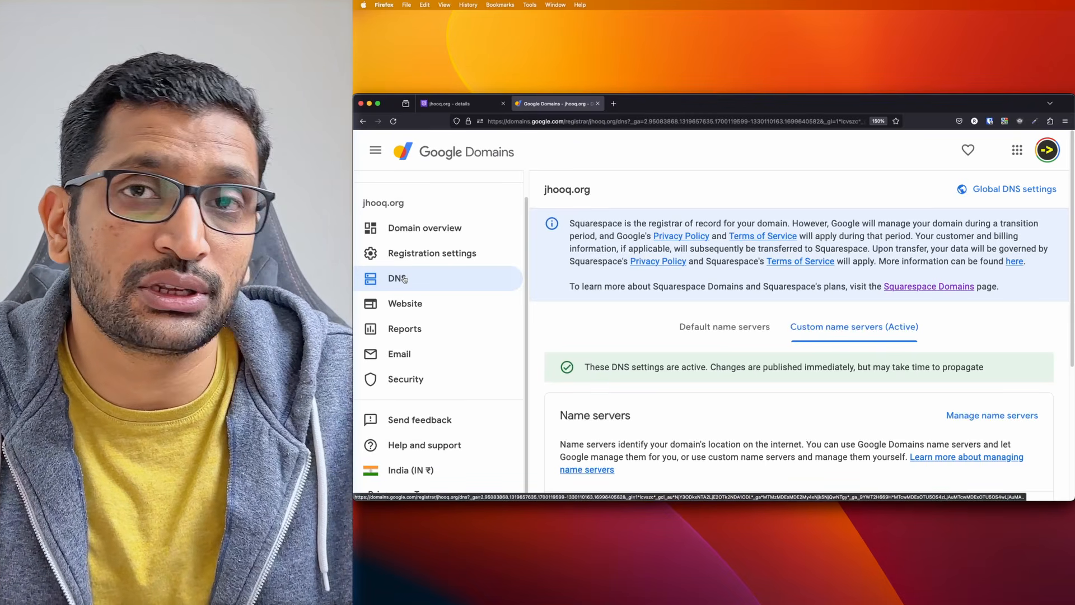
scroll(742, 288, down, 4)
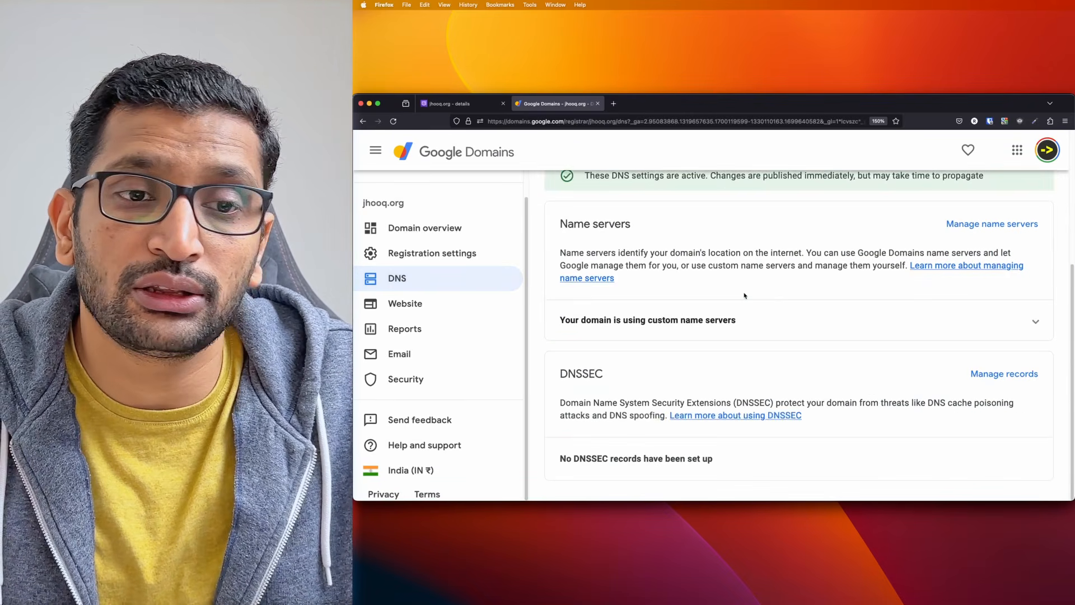
scroll(744, 295, up, 4)
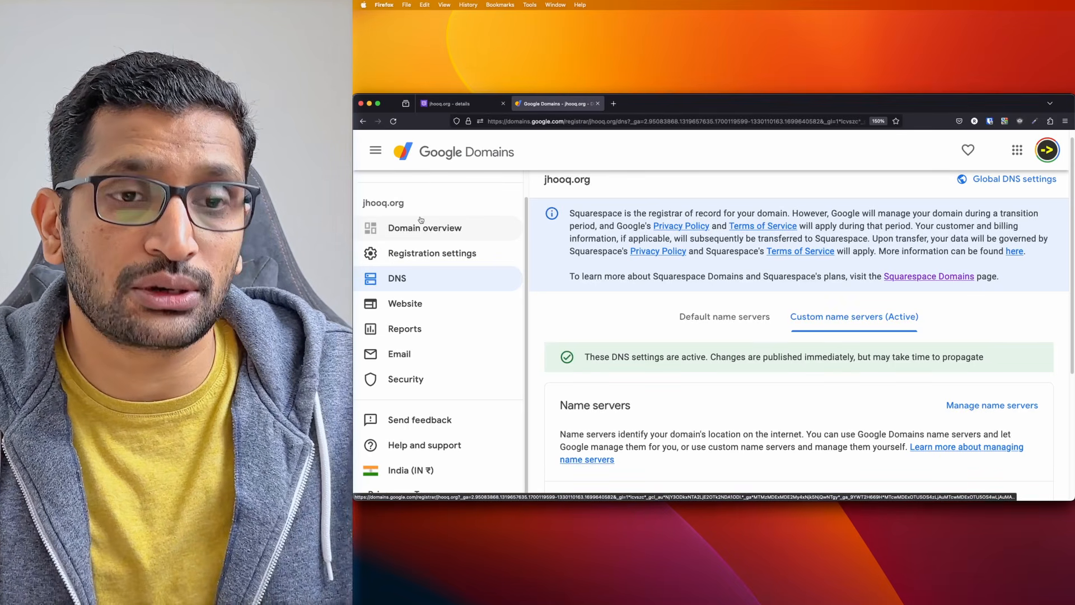
scroll(545, 323, down, 5)
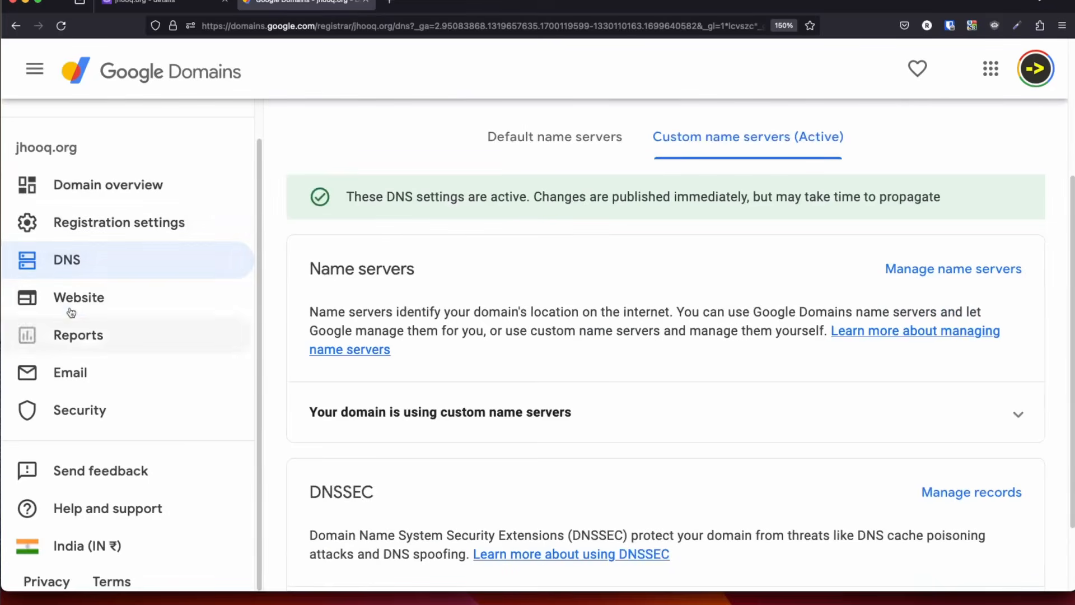
Step: Show the default name servers configuration, expand its Google Domains name server list and examine all the entries
click(546, 147)
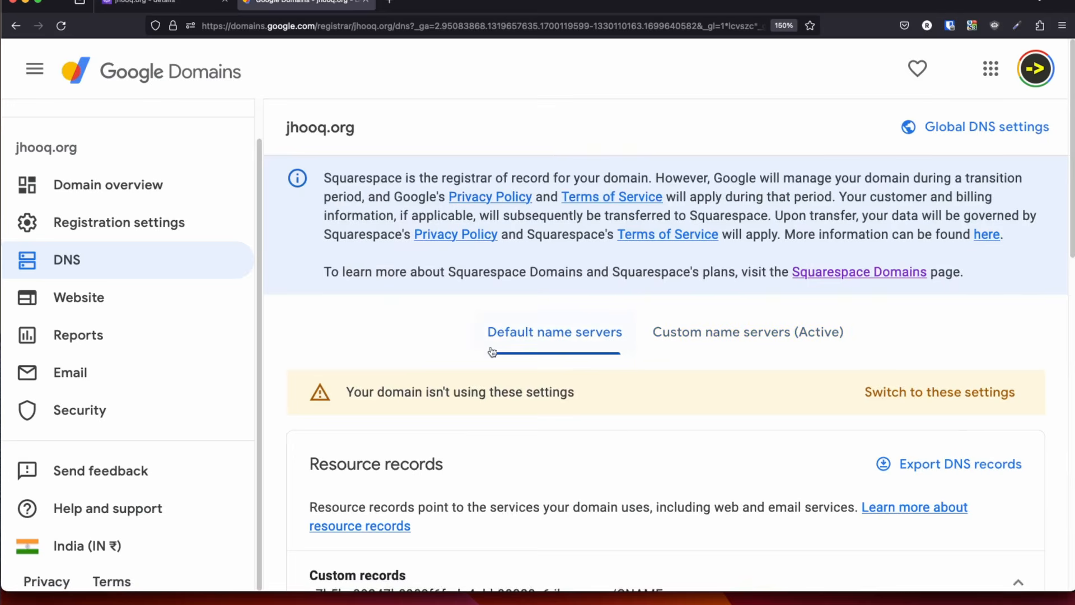
scroll(538, 224, down, 3)
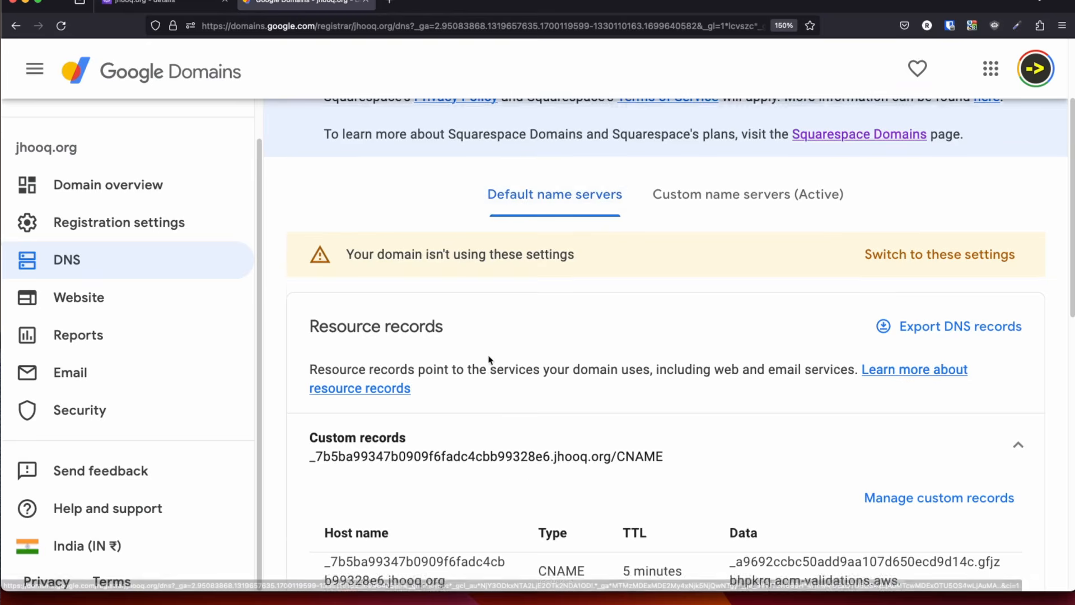
scroll(489, 360, down, 10)
scroll(489, 360, down, 1)
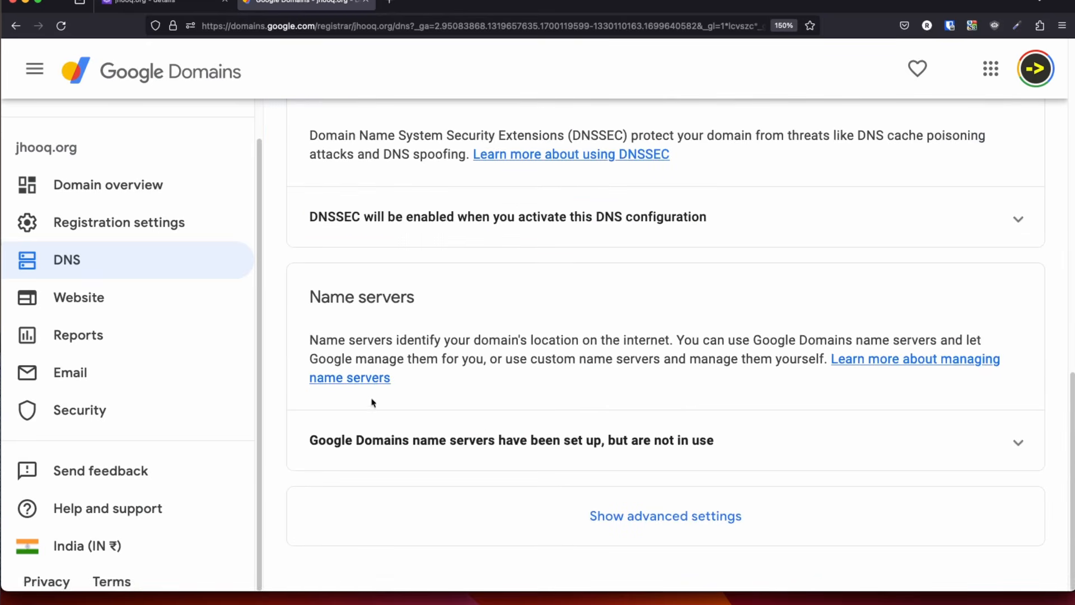
click(1025, 446)
scroll(674, 377, down, 4)
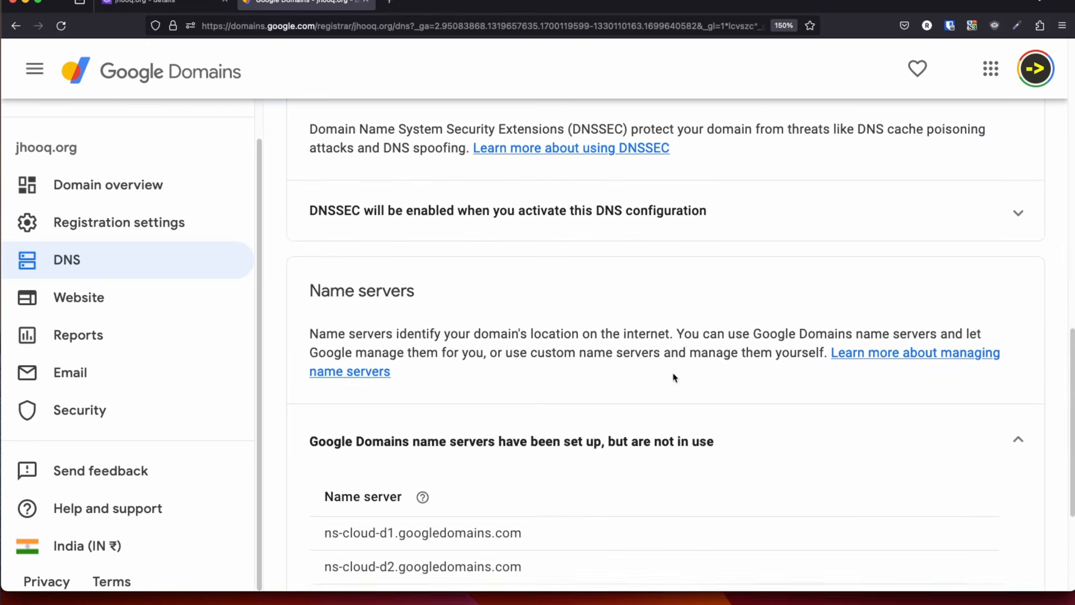
drag(331, 333, 540, 444)
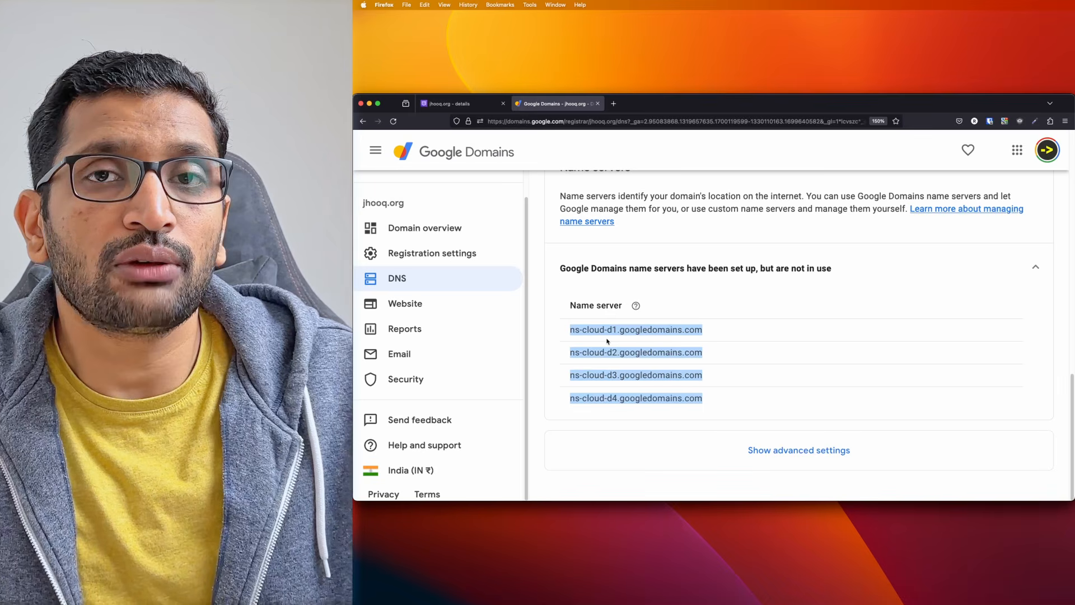
Step: Switch back to Route 53 and examine the name server values in the jhooq.org NS record
click(445, 103)
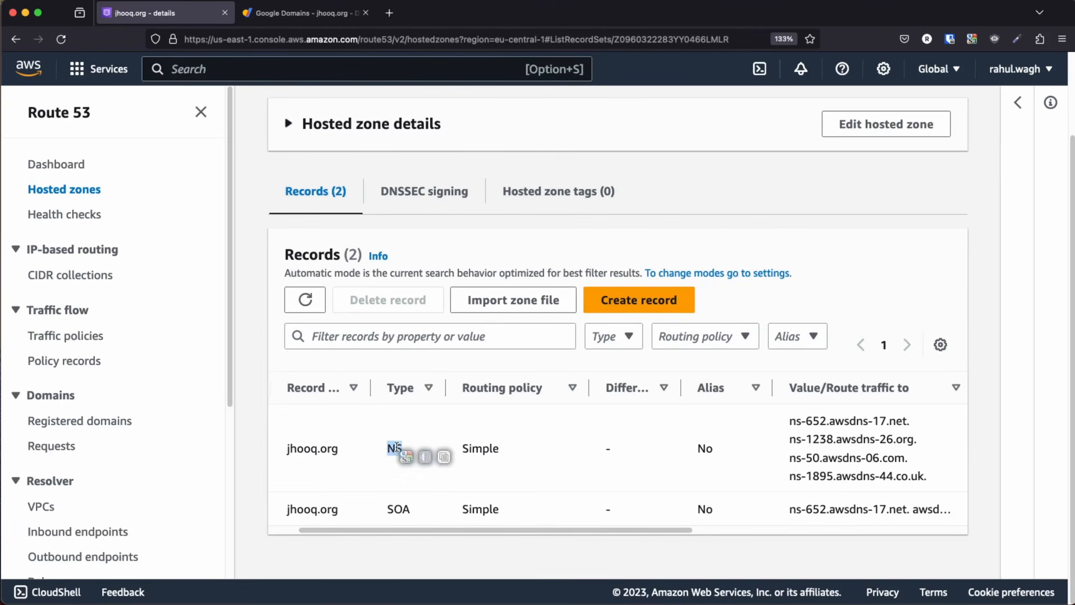
drag(790, 420, 933, 482)
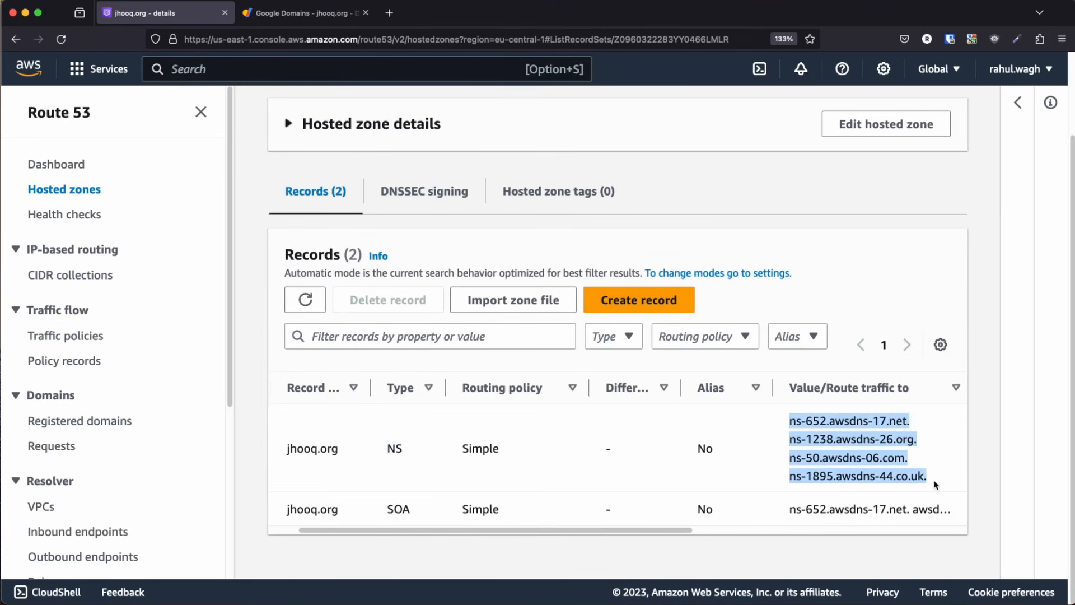
scroll(355, 200, up, 3)
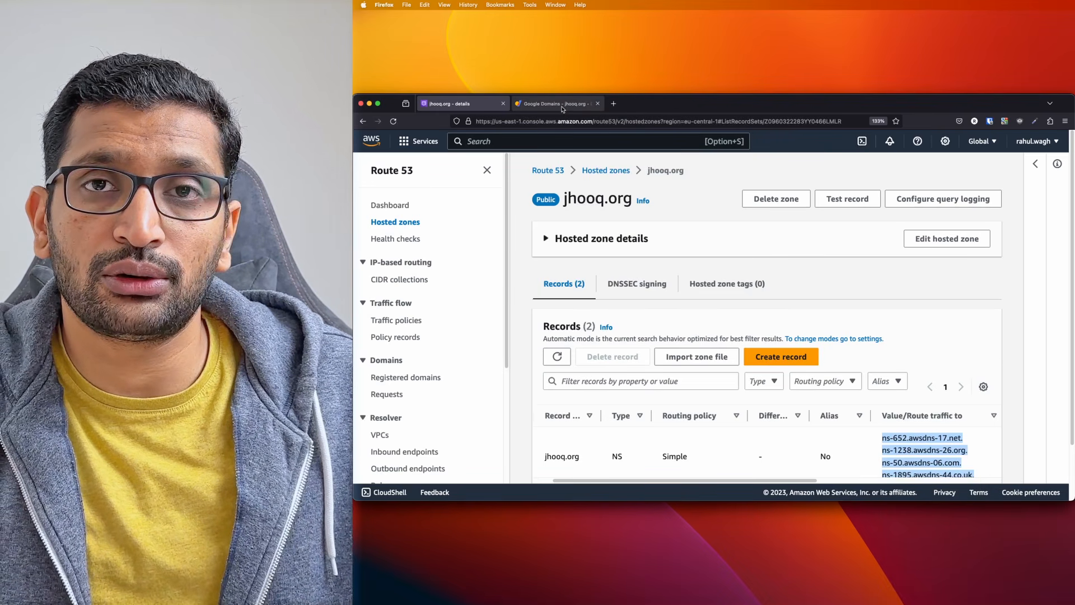
scroll(802, 330, down, 2)
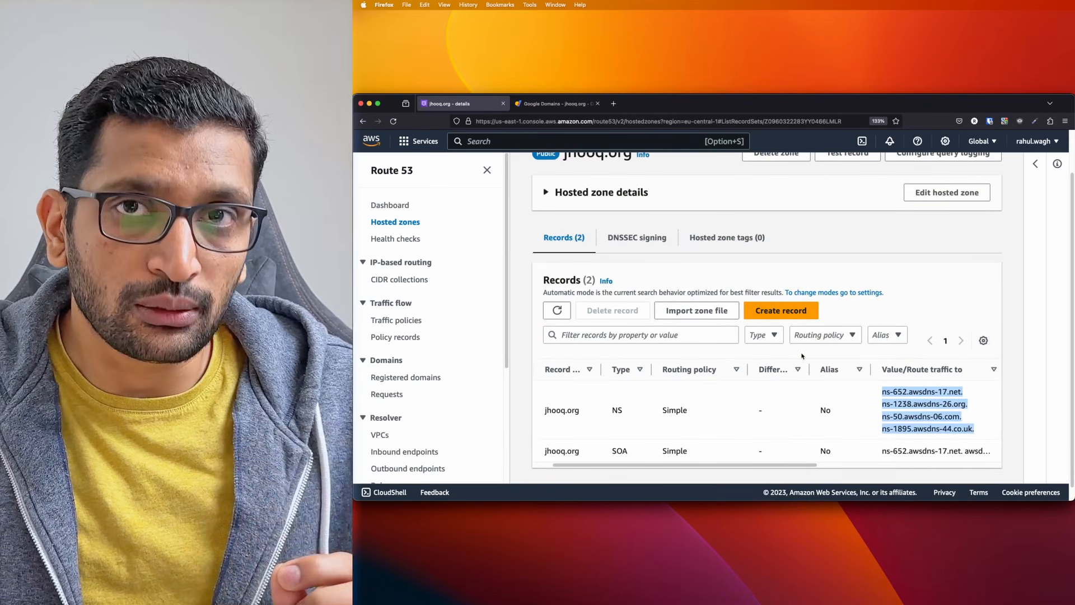
click(877, 415)
drag(881, 391, 981, 433)
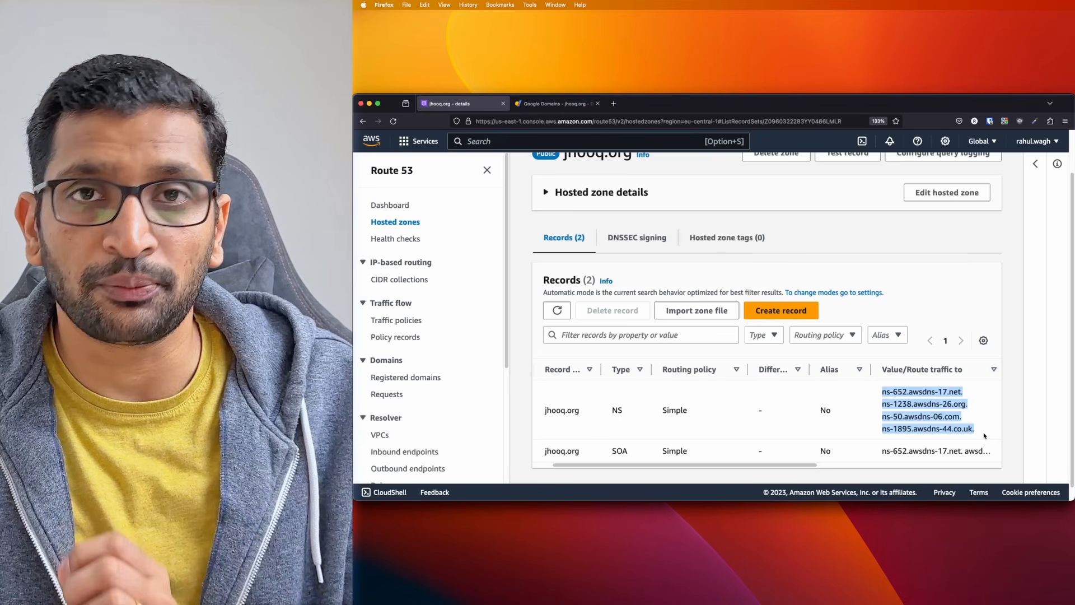
drag(882, 391, 967, 433)
drag(916, 504, 931, 510)
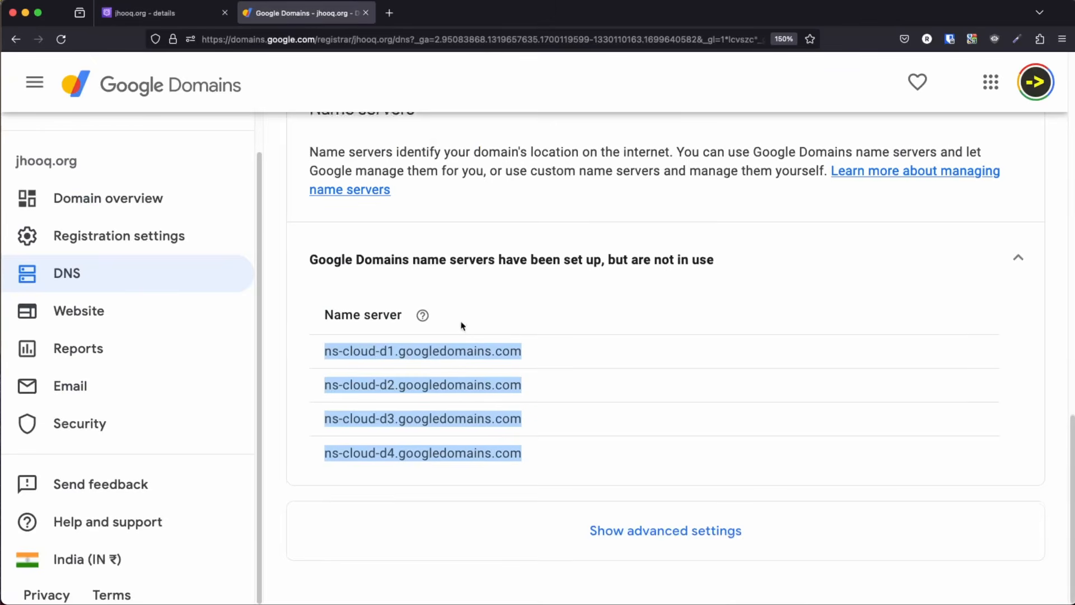
Step: In Google Domains, review the default name servers page again, from its usage status to the name server list
scroll(662, 311, up, 3)
scroll(658, 410, down, 2)
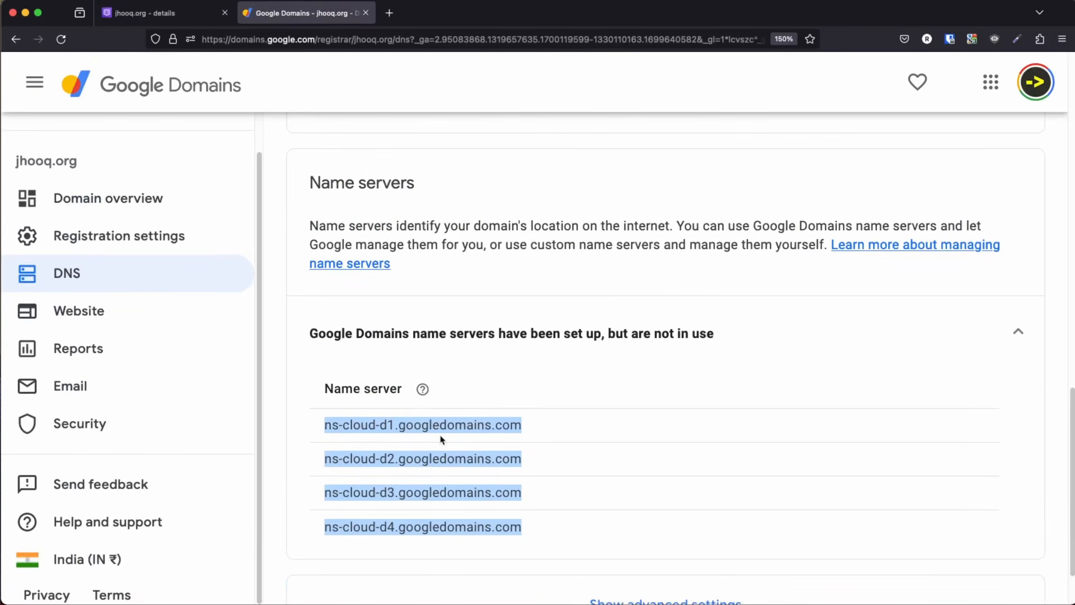
scroll(442, 439, up, 10)
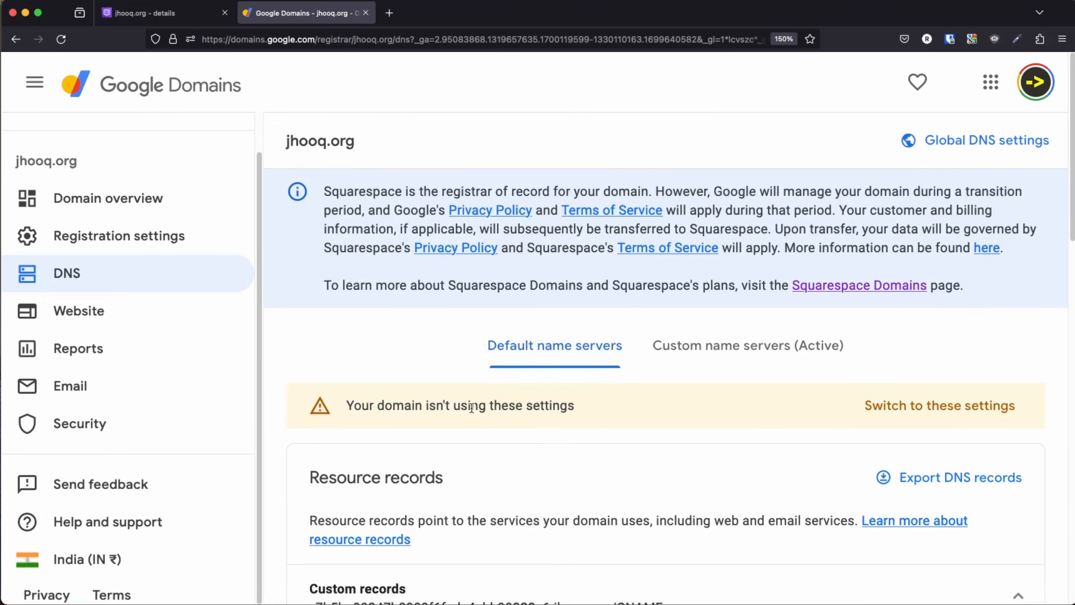
scroll(470, 407, down, 10)
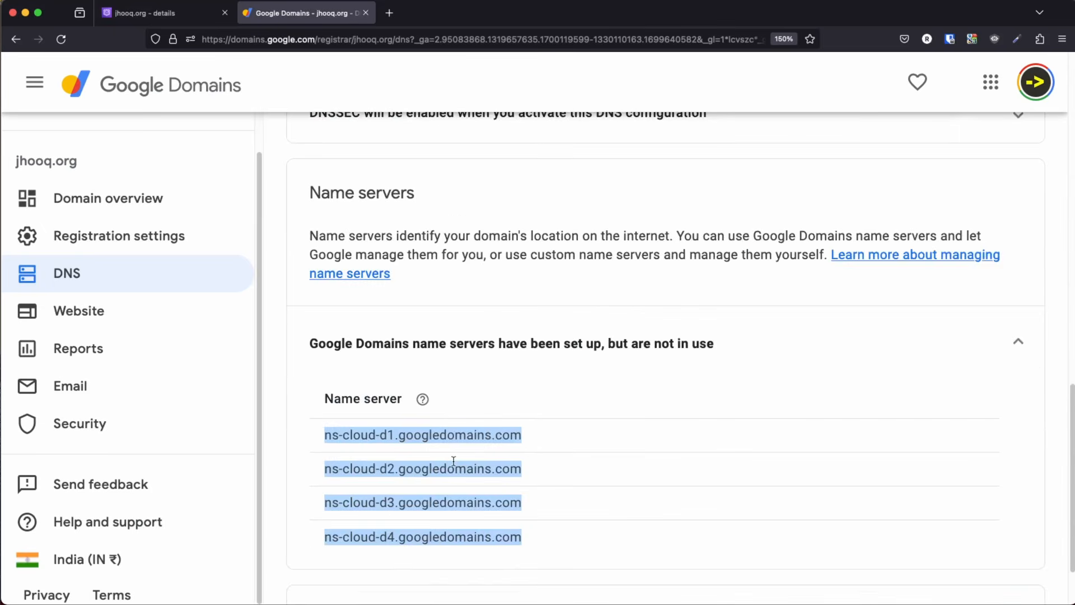
scroll(457, 463, down, 2)
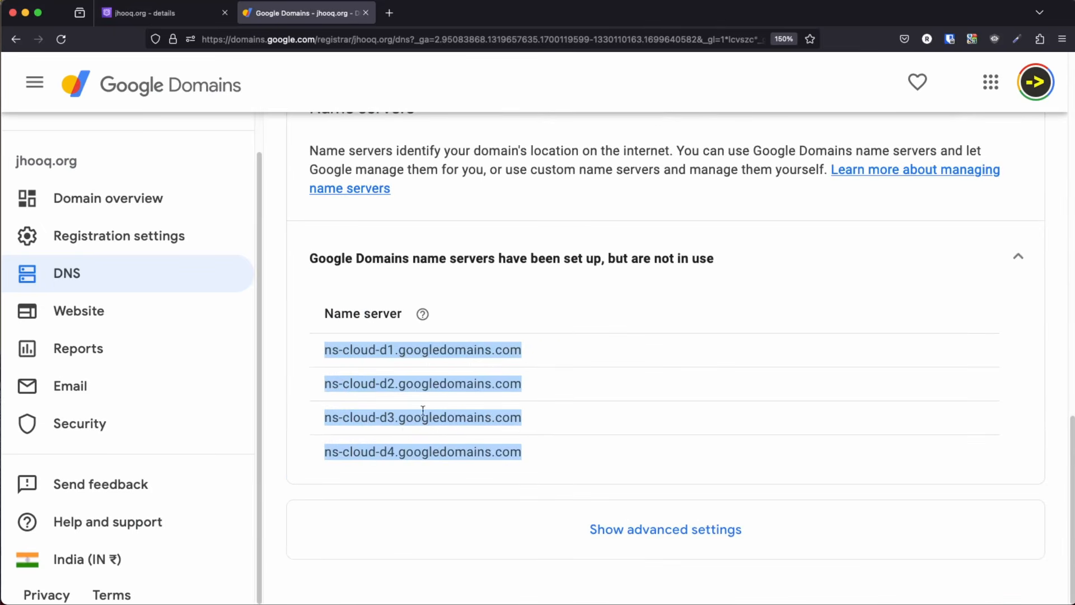
scroll(413, 417, up, 12)
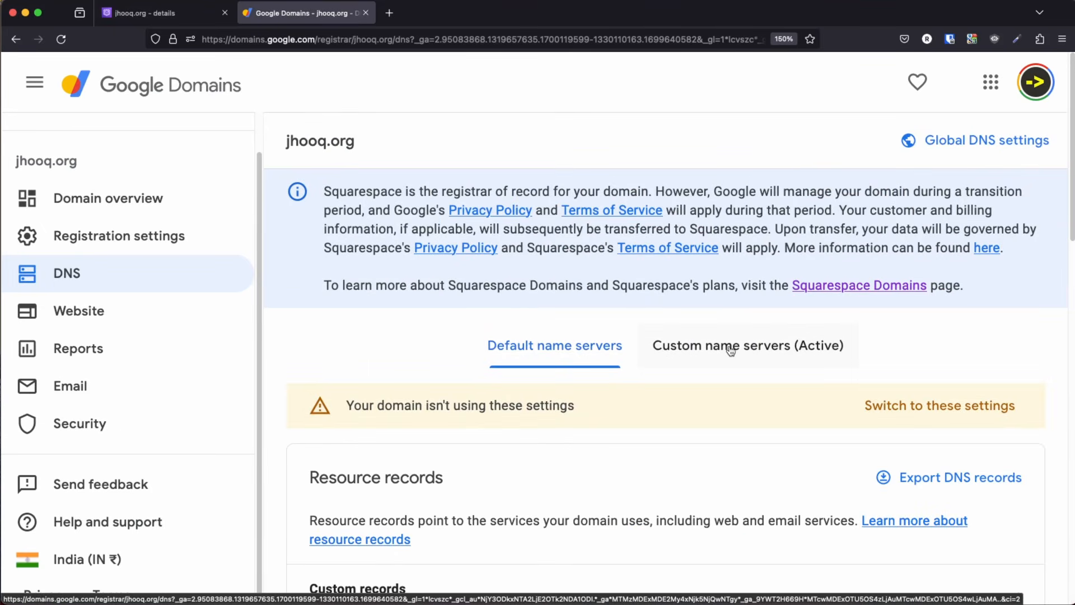
Step: Show the active custom name servers of jhooq.org, expand their list and examine the AWS name server entries
click(730, 351)
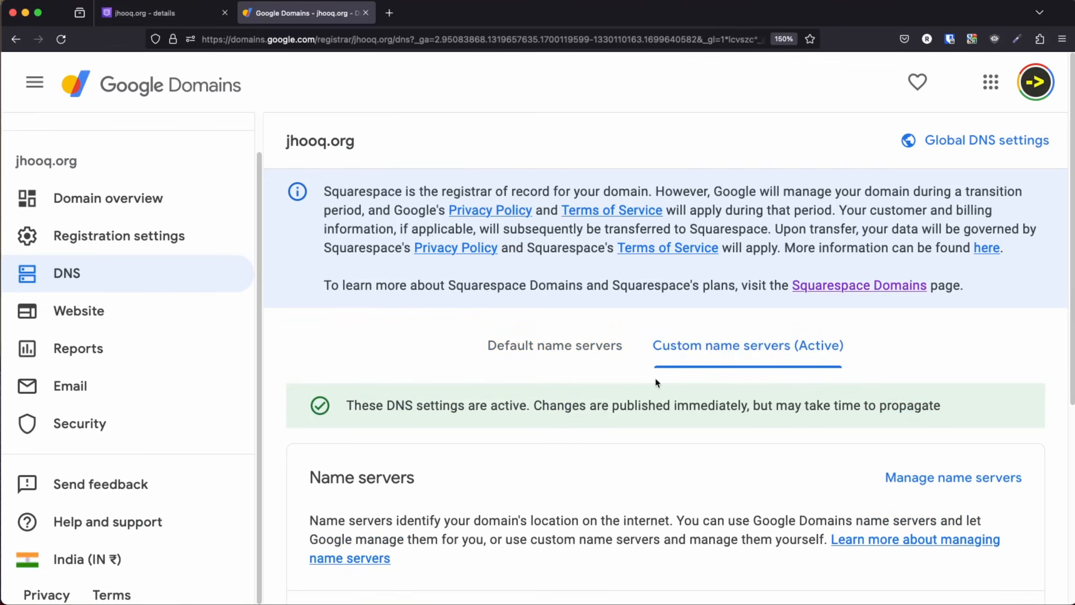
scroll(758, 403, down, 2)
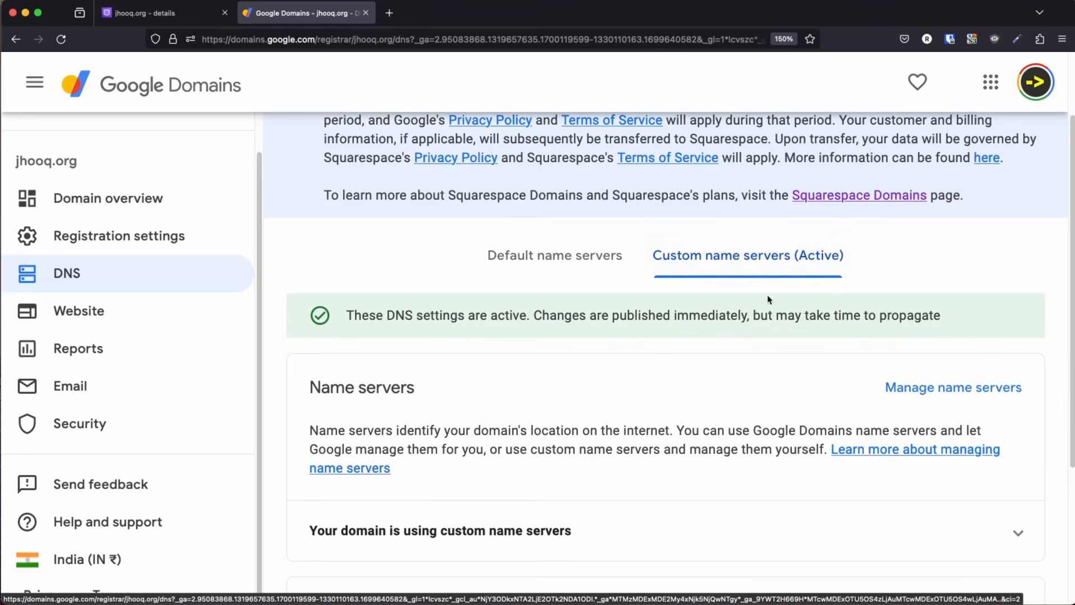
scroll(595, 360, down, 1)
scroll(596, 360, down, 2)
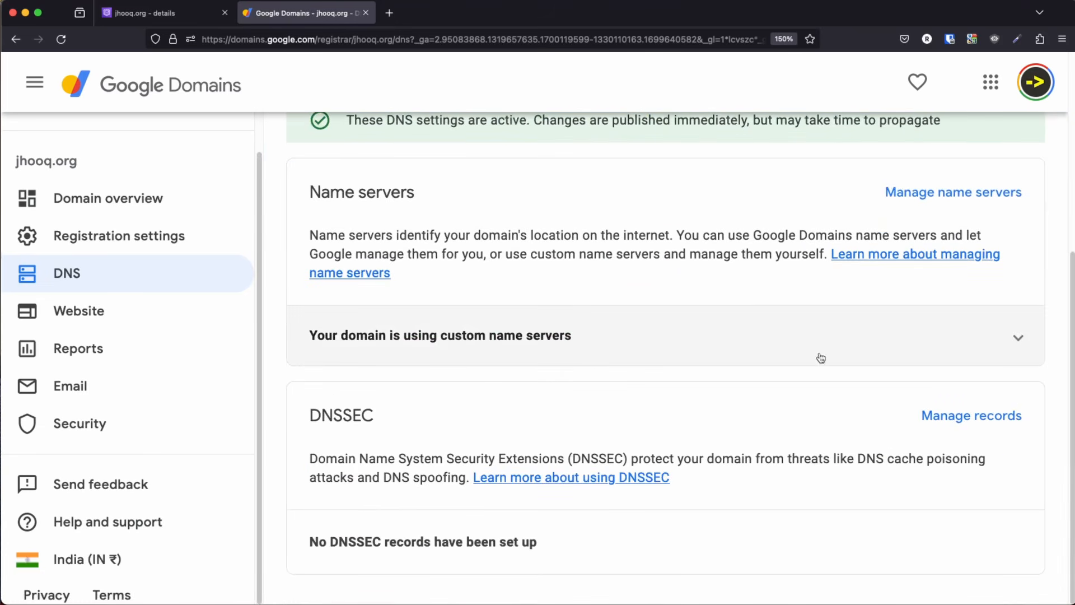
click(1018, 339)
scroll(559, 333, down, 3)
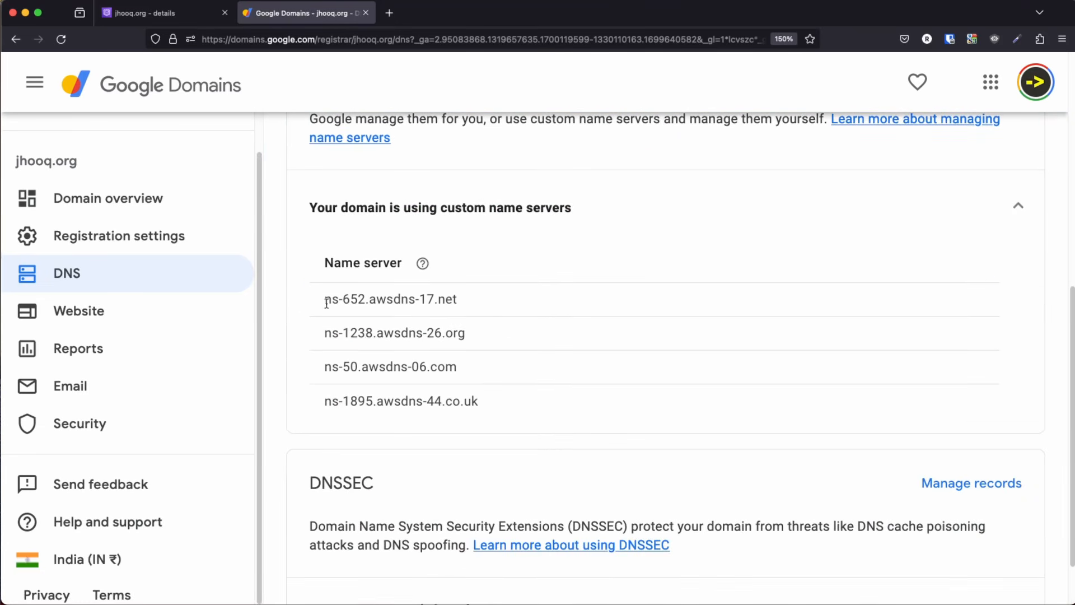
drag(319, 297, 480, 402)
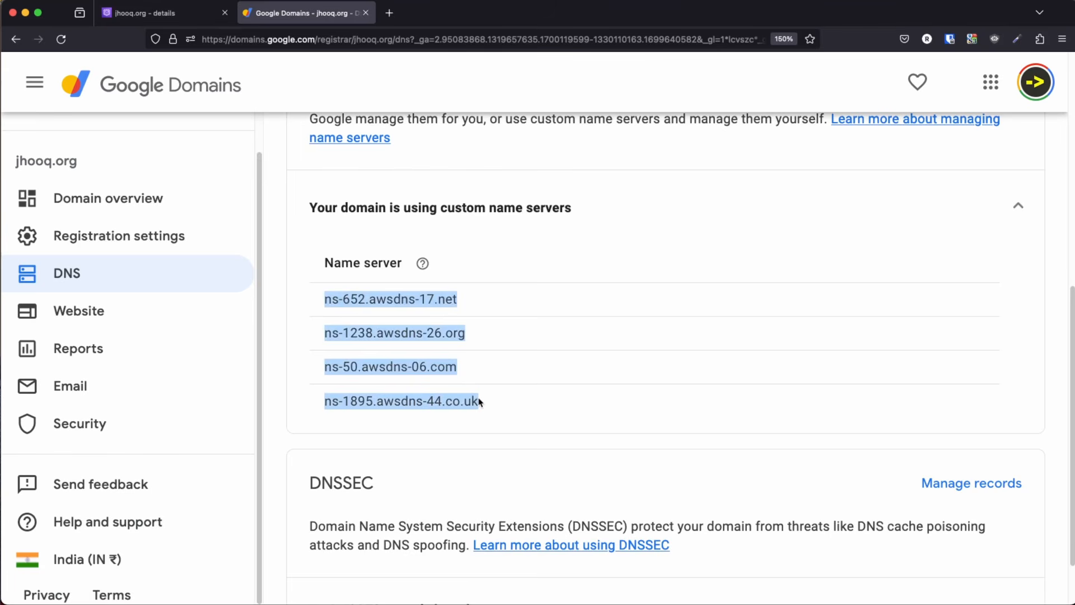
click(381, 317)
drag(332, 300, 465, 305)
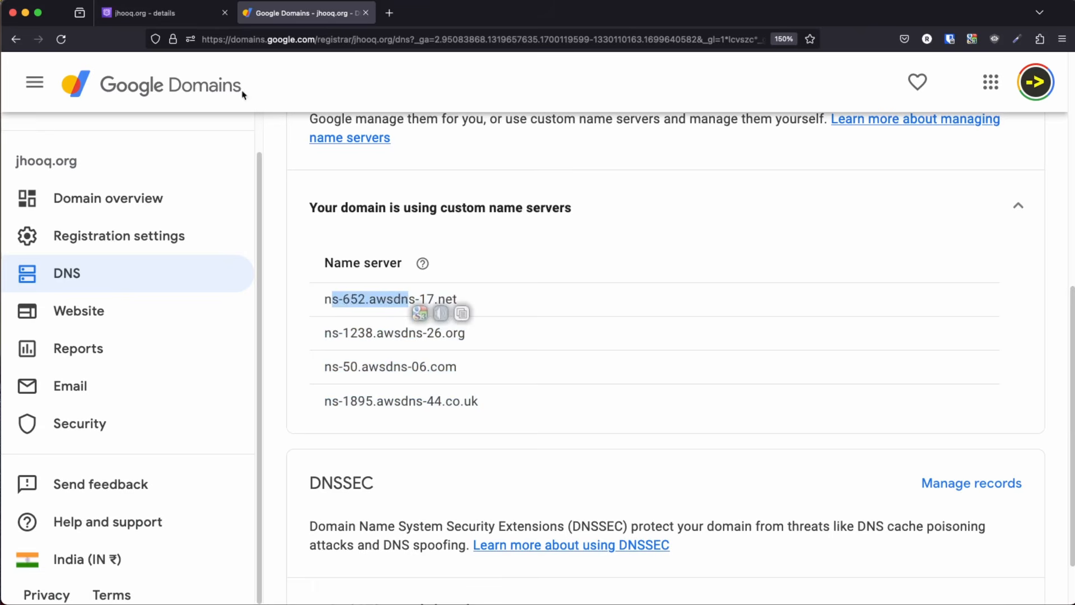
Step: Compare the first custom name server with the first value of the NS record in Route 53, and return to Google Domains
click(176, 13)
click(882, 460)
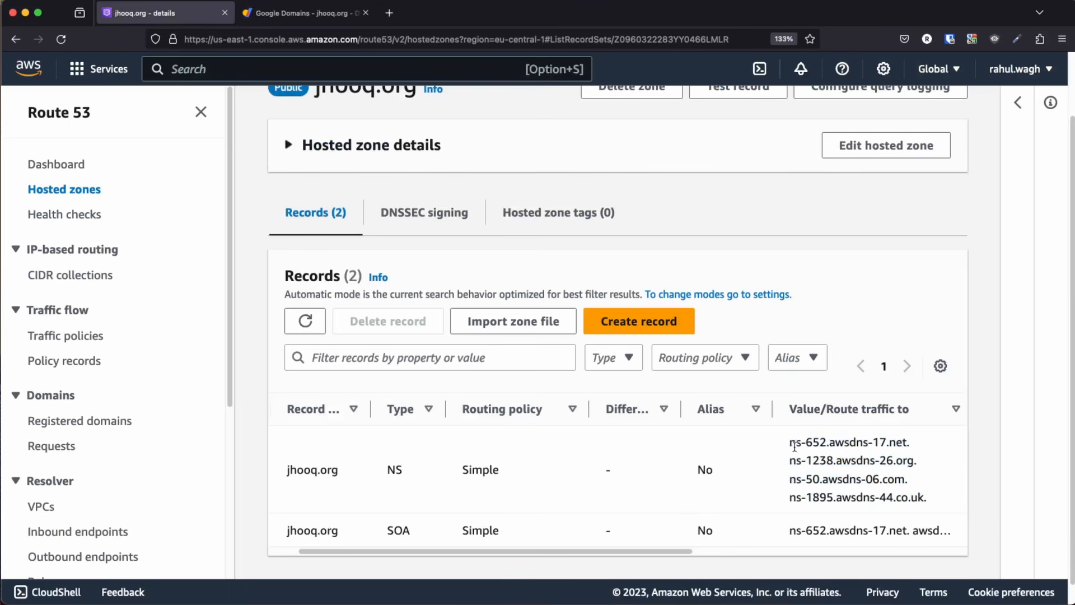
drag(789, 441, 865, 443)
click(305, 13)
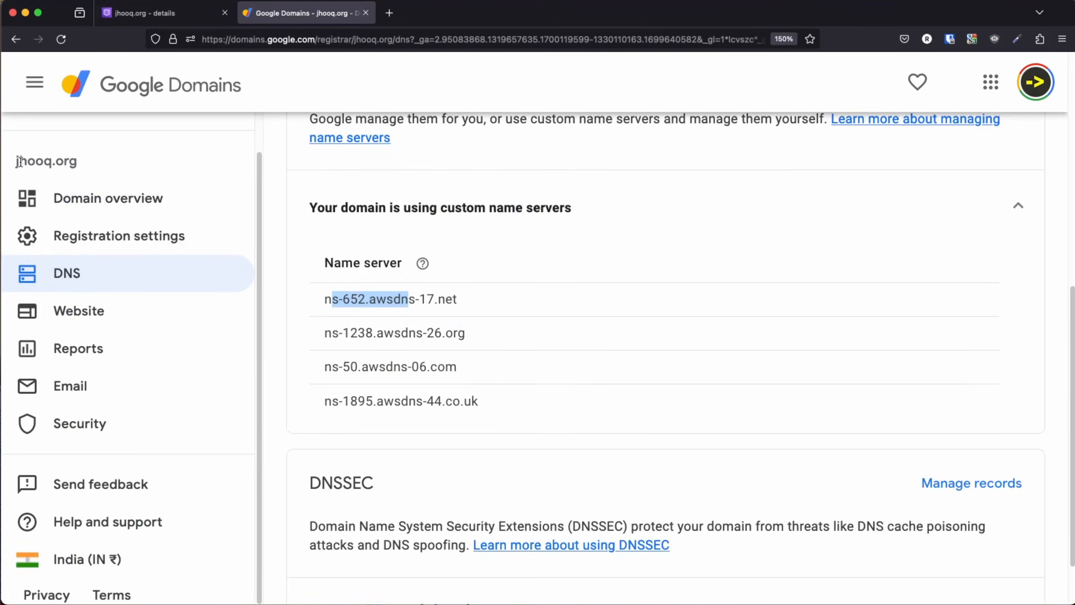
Step: Highlight all four custom name servers of jhooq.org and compare them with the NS record values in Route 53
click(325, 298)
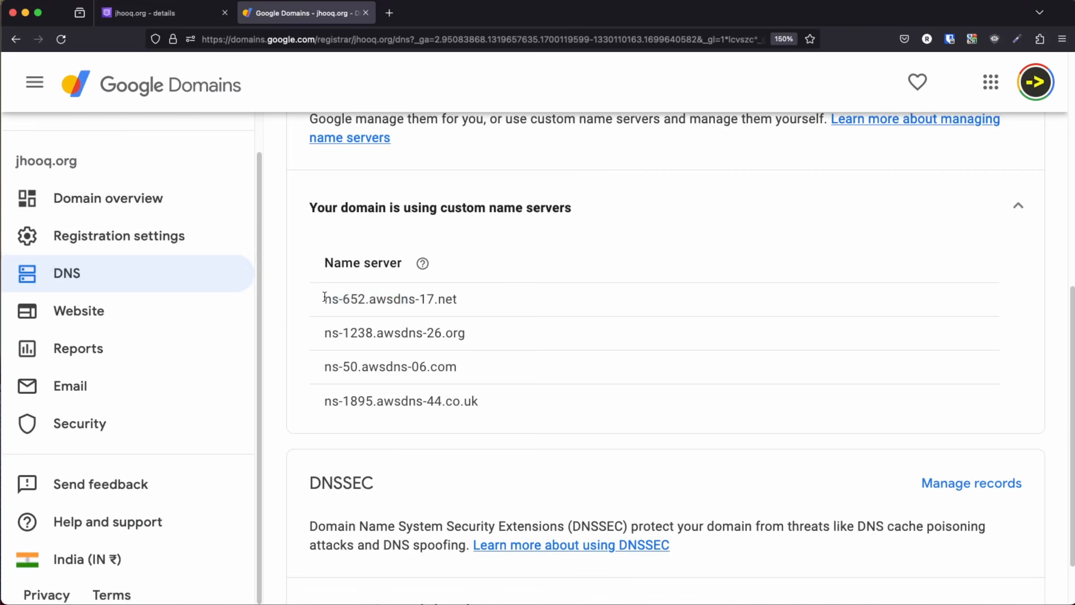
drag(326, 298, 497, 406)
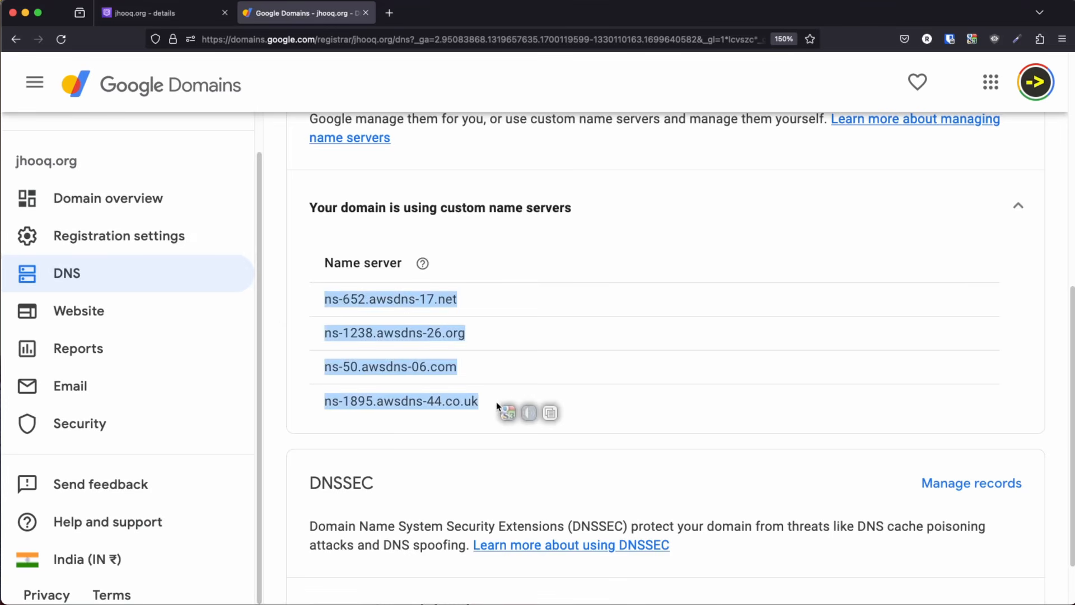
click(185, 11)
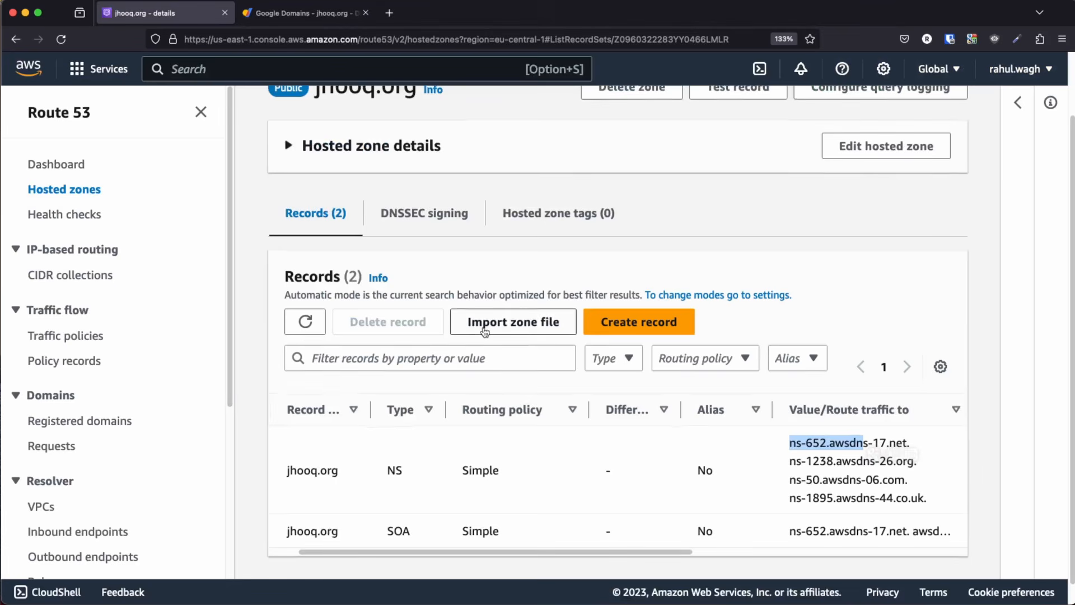
scroll(510, 330, up, 2)
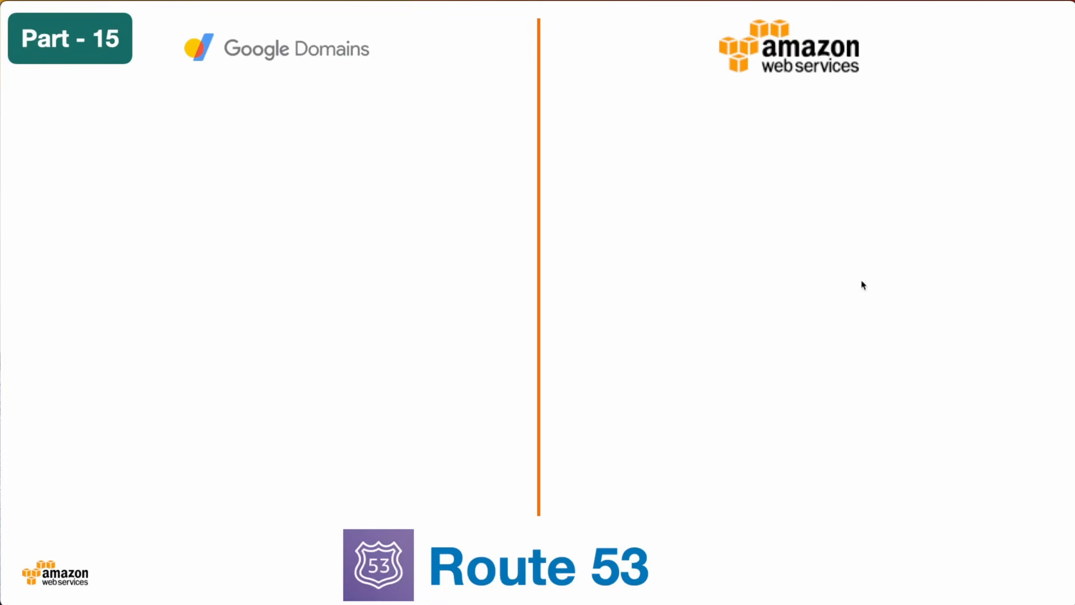
click(785, 293)
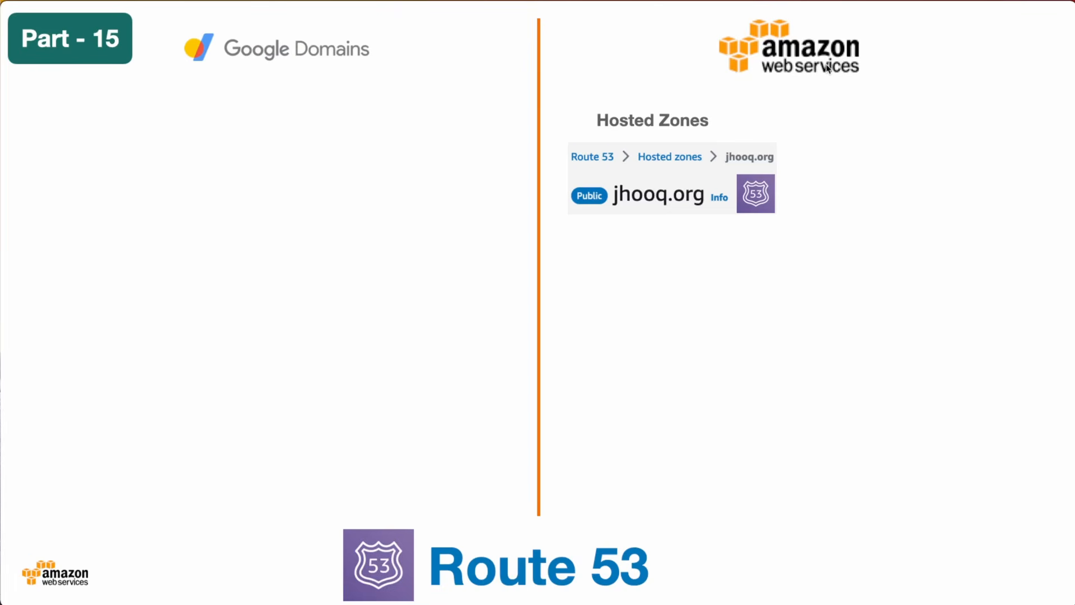
click(829, 137)
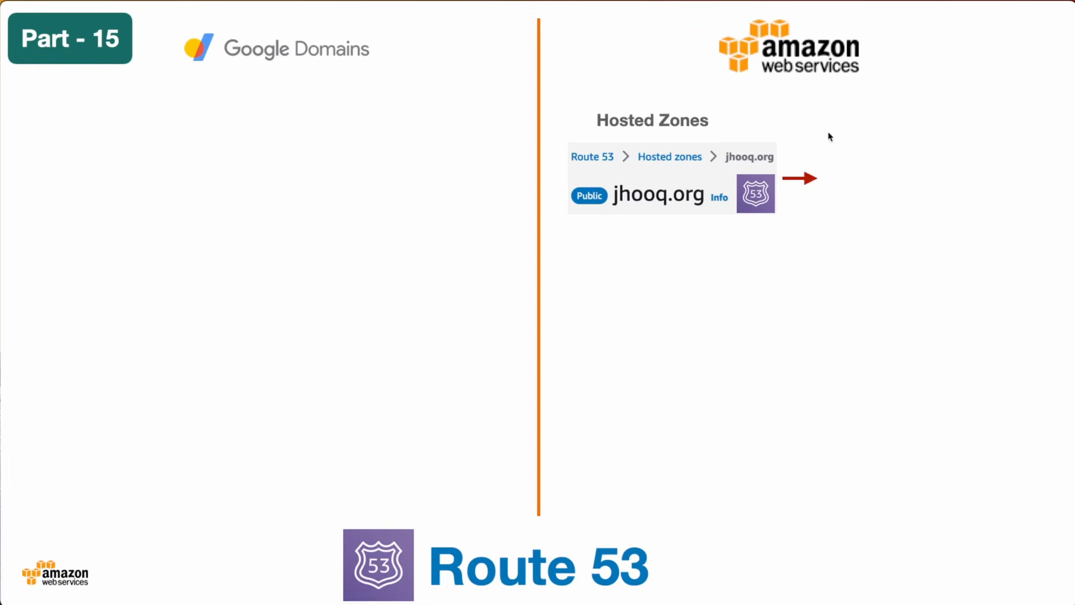
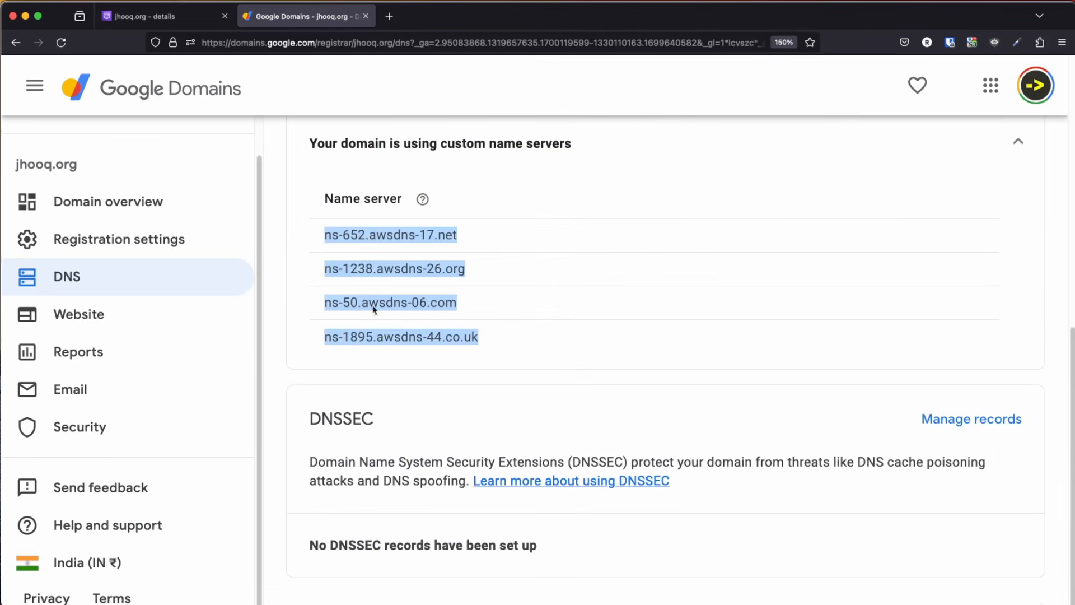
drag(327, 234, 493, 340)
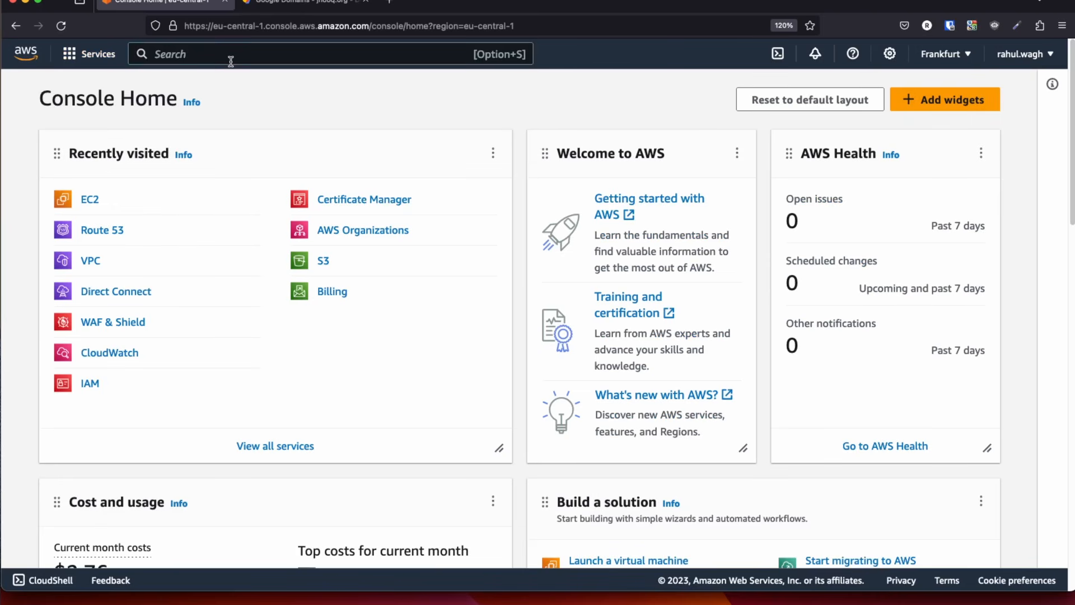
Step: Find the EC2 service by searching for ec2 and start launching a new instance
click(231, 59)
text(ec2)
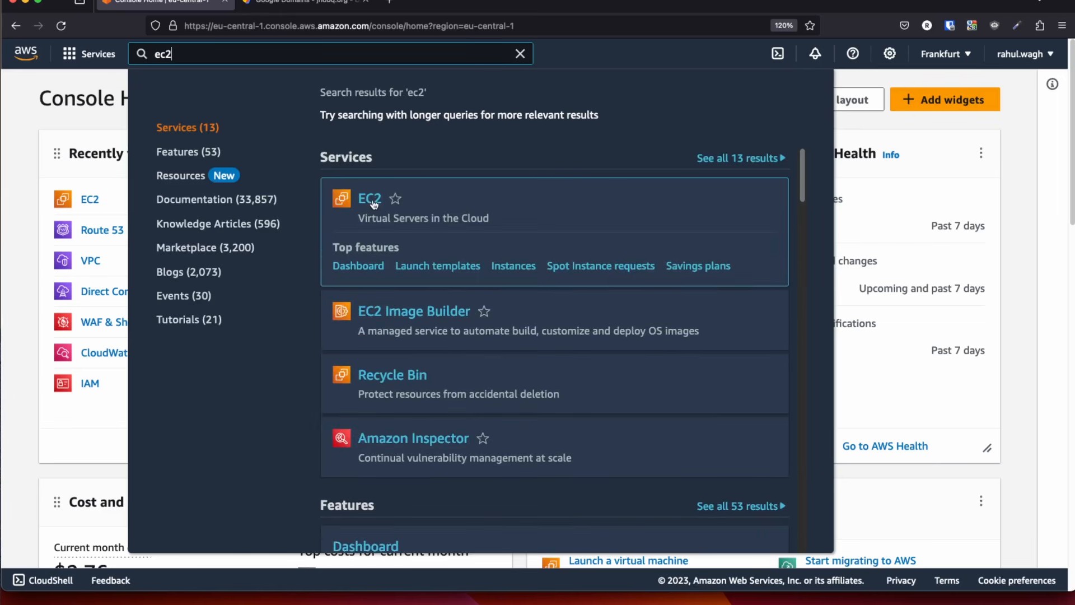
click(371, 201)
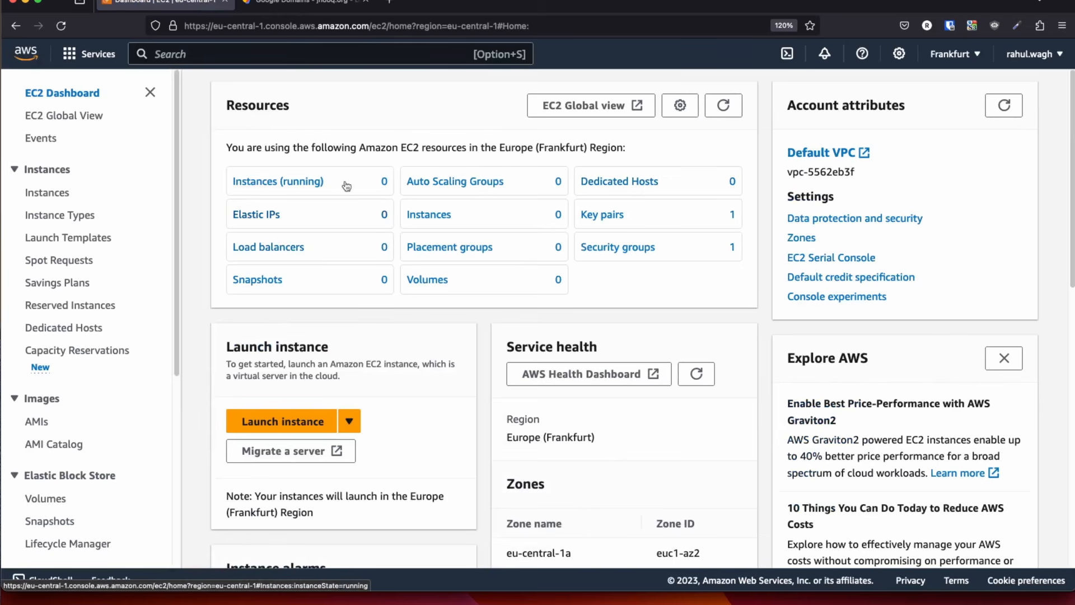
scroll(280, 410, down, 2)
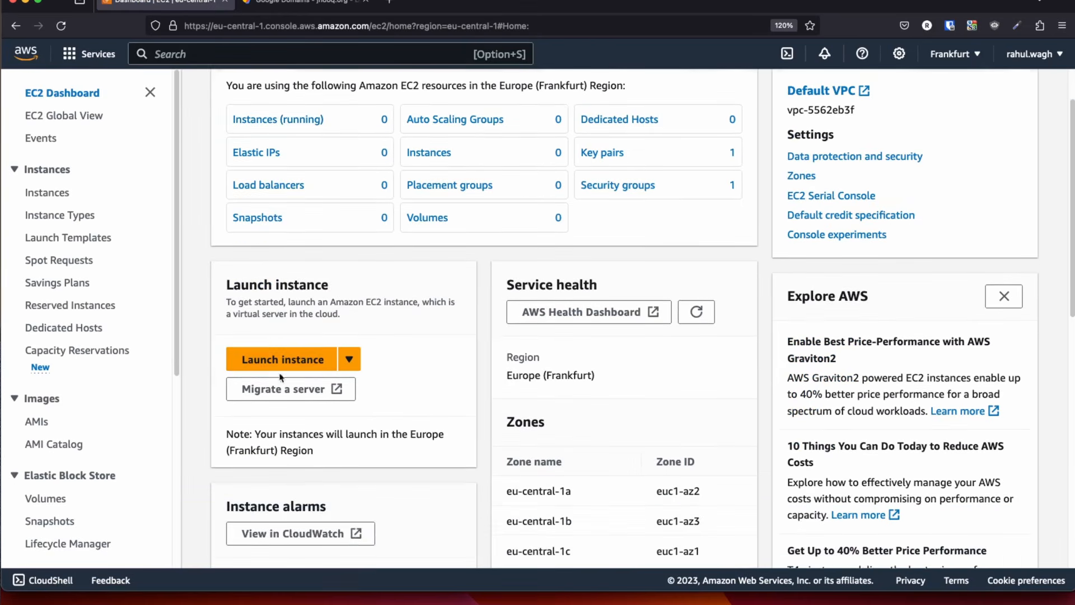
click(280, 361)
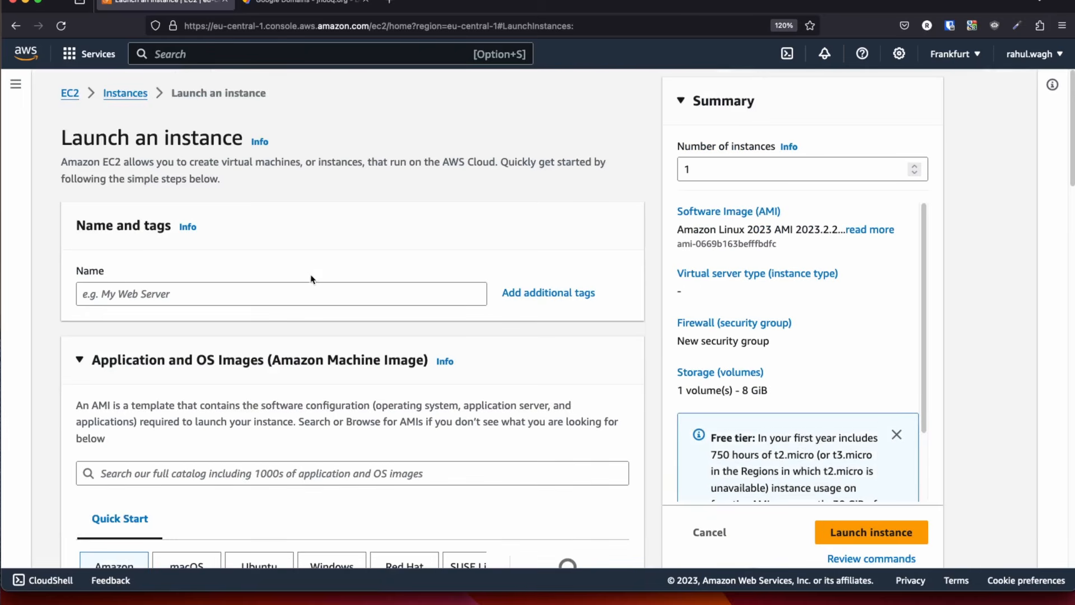
Step: Name the new instance test-ec2-route-53-demo
scroll(224, 246, down, 3)
click(139, 217)
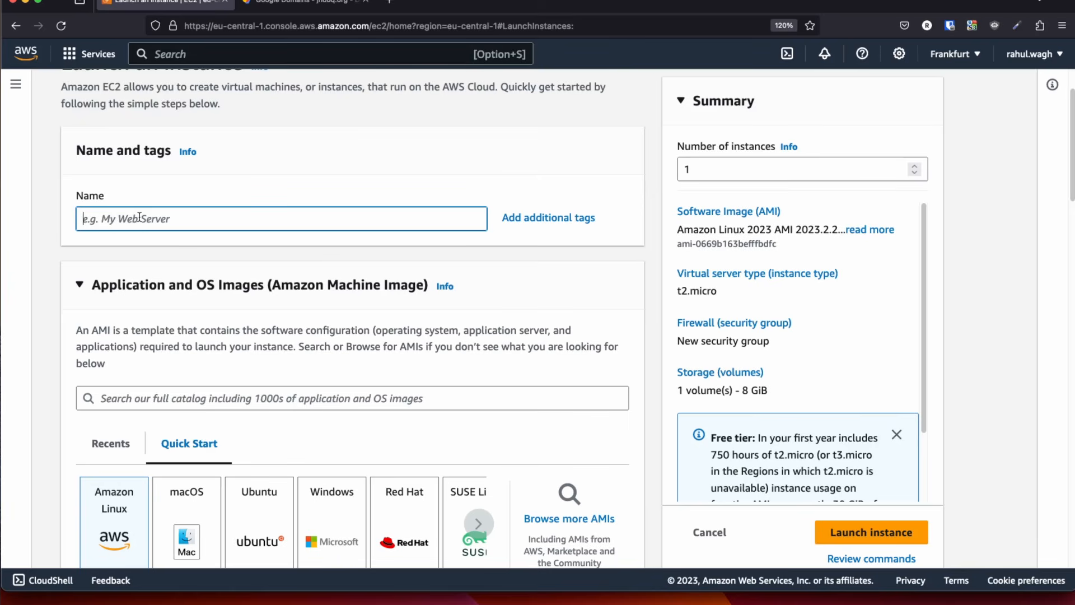
text(test-ec2-)
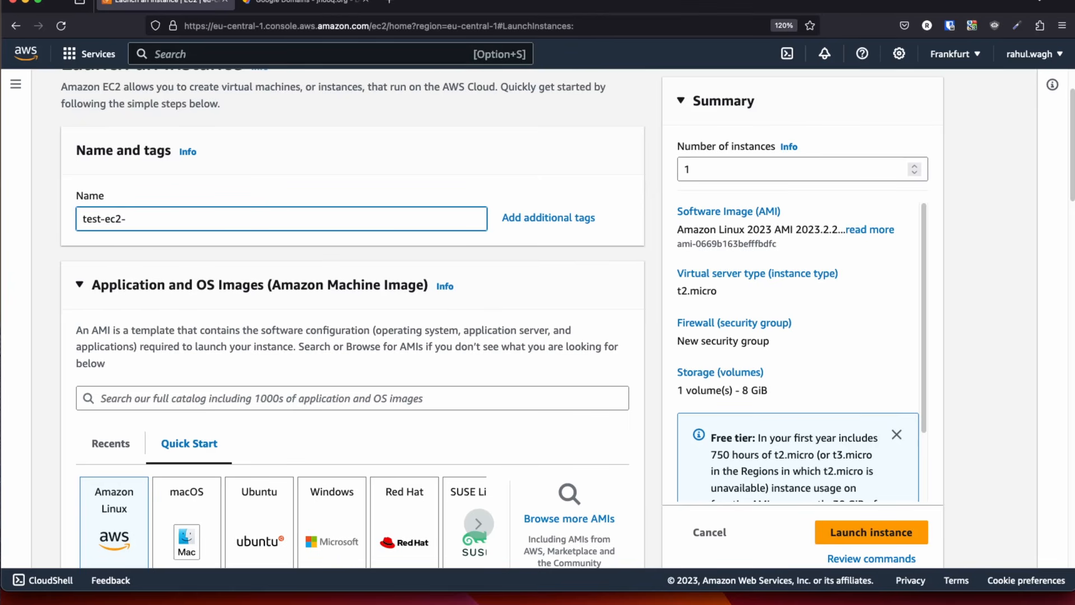
text(route-53-demo)
Step: Choose Ubuntu as the instance's operating system image and check its AMI and instance type settings
scroll(338, 314, down, 3)
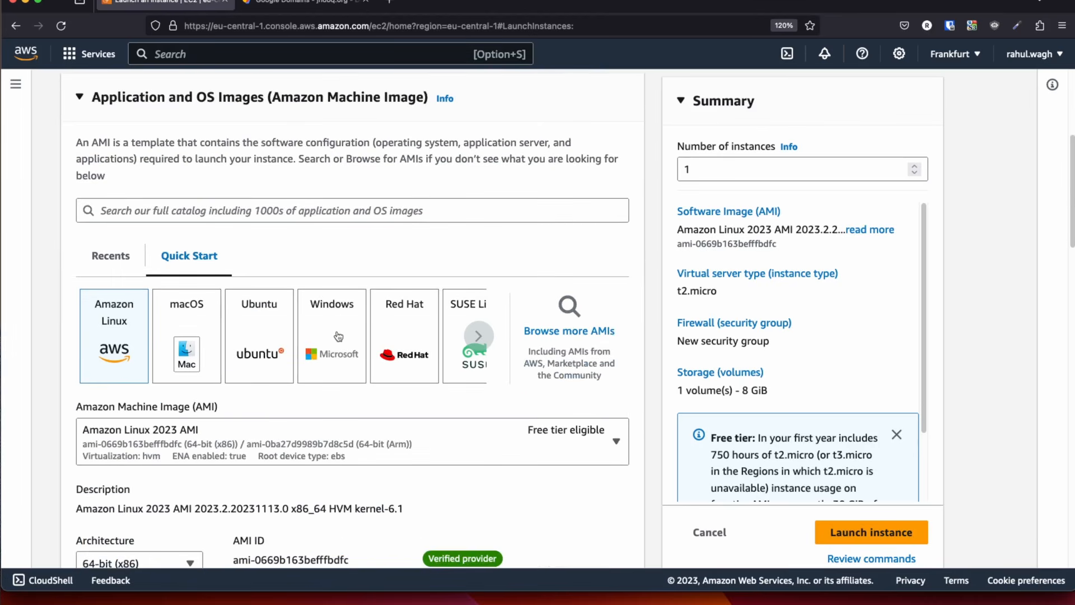
click(276, 341)
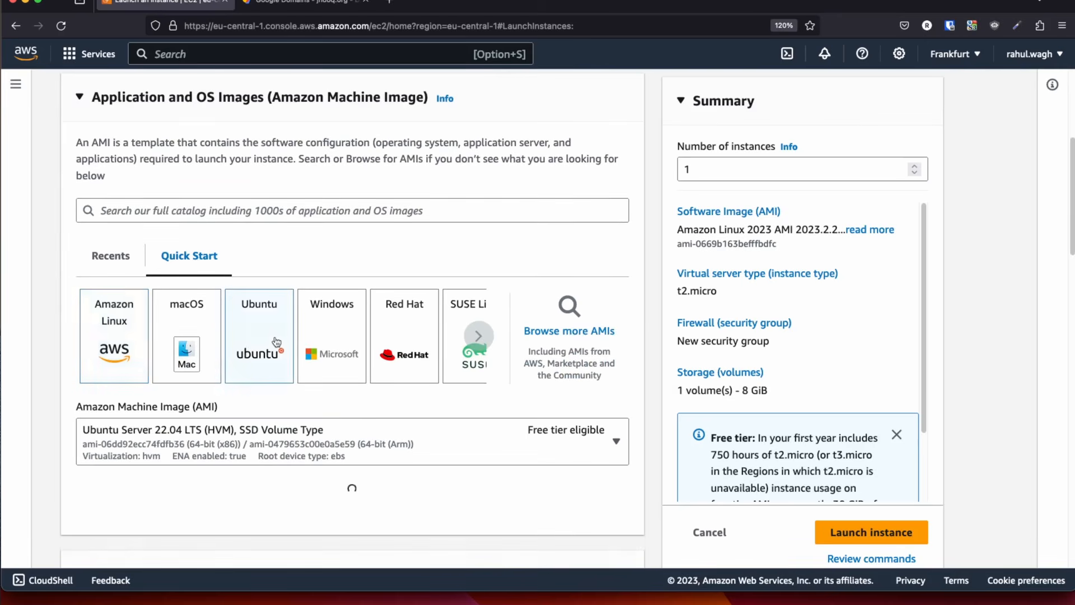
scroll(289, 353, down, 5)
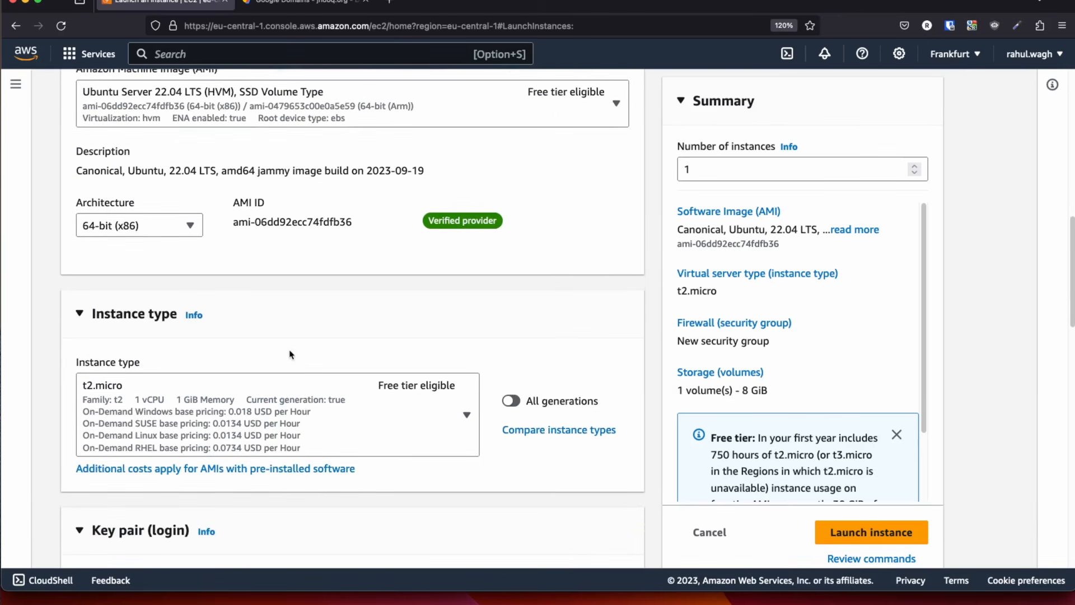
scroll(290, 354, up, 1)
scroll(223, 382, down, 2)
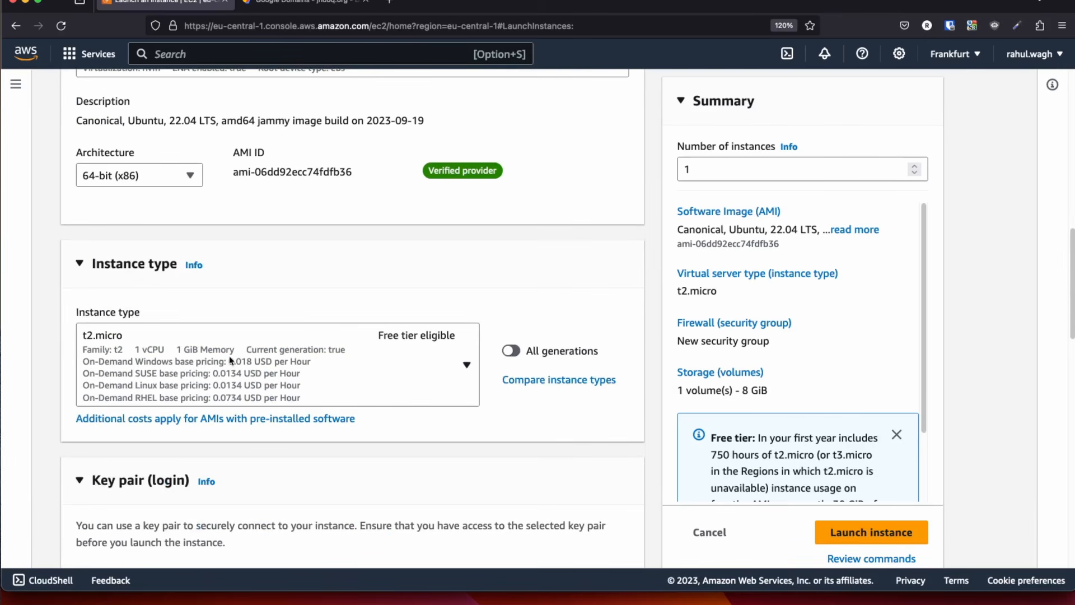
Step: Select the existing aws_ec2_terraform.pub key pair for logging in to the instance
scroll(325, 385, down, 4)
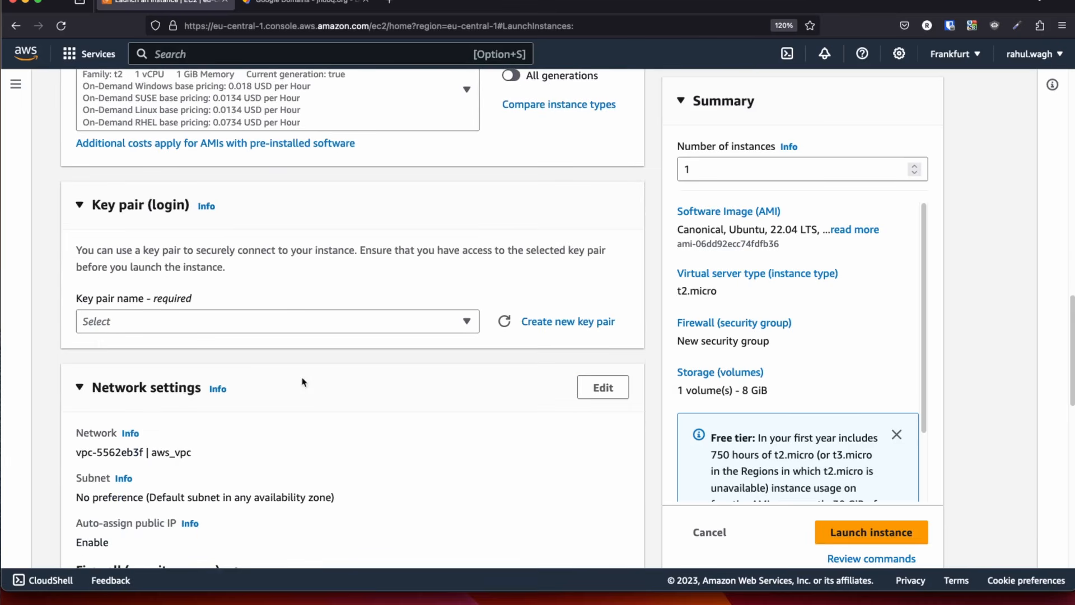
click(283, 319)
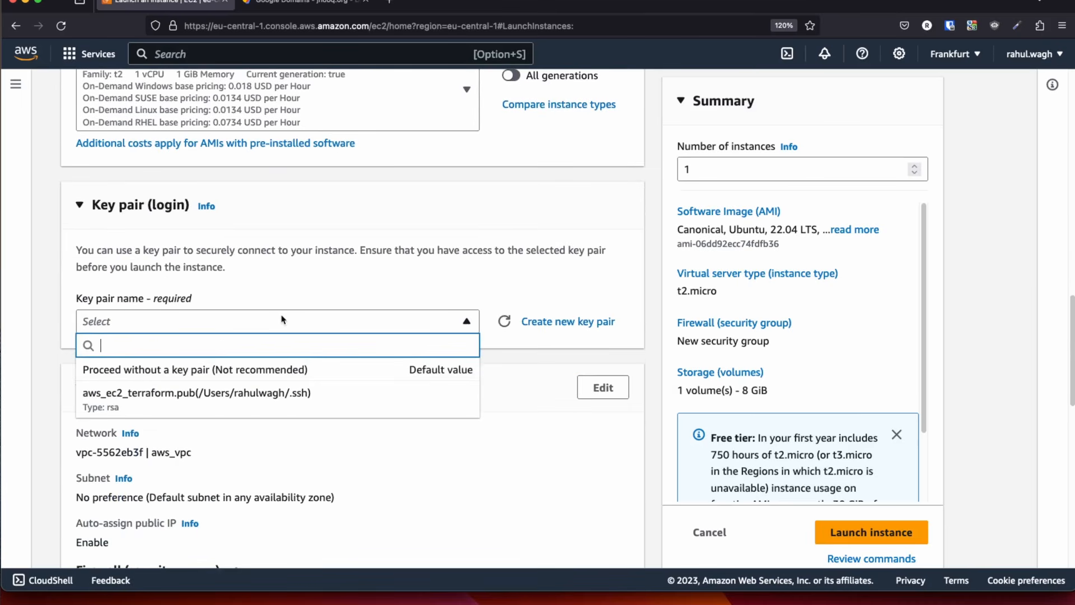
click(153, 400)
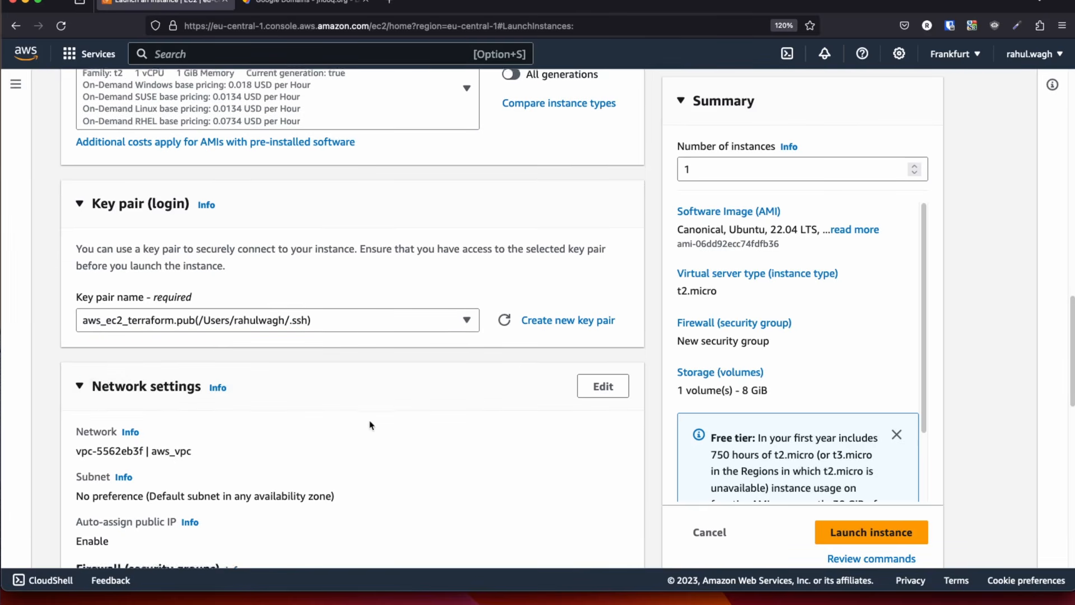
Step: Allow HTTP traffic from the internet in the new security group of the instance
scroll(280, 408, down, 3)
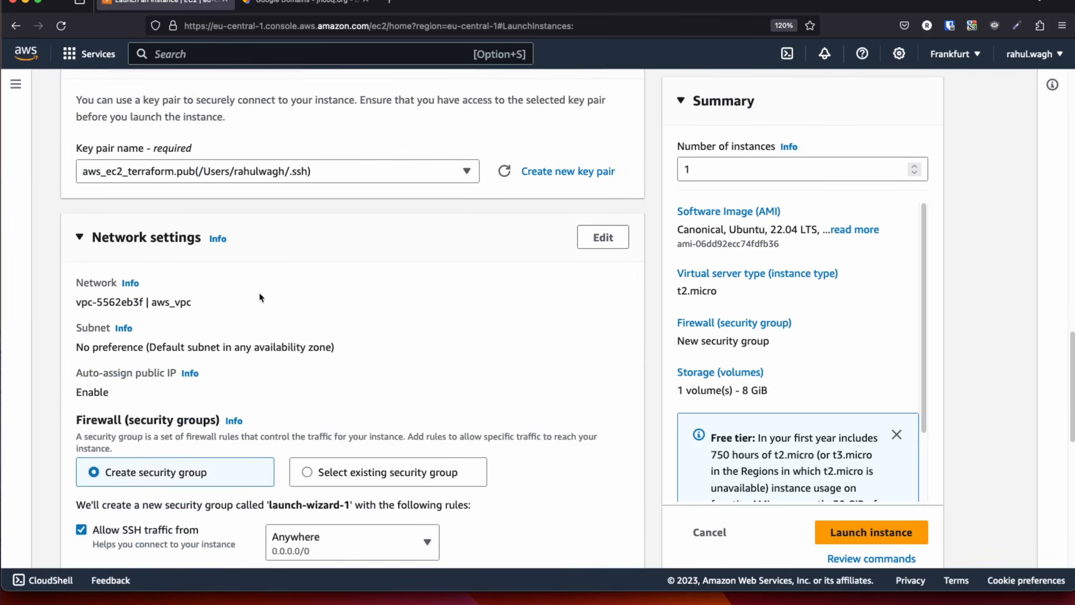
scroll(259, 297, down, 1)
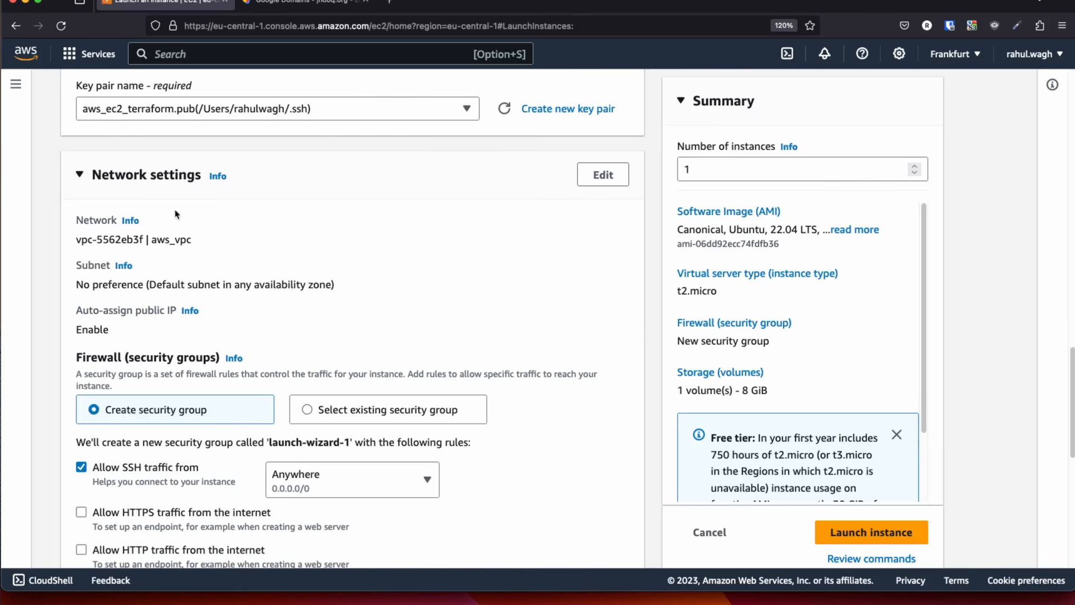
scroll(216, 251, down, 4)
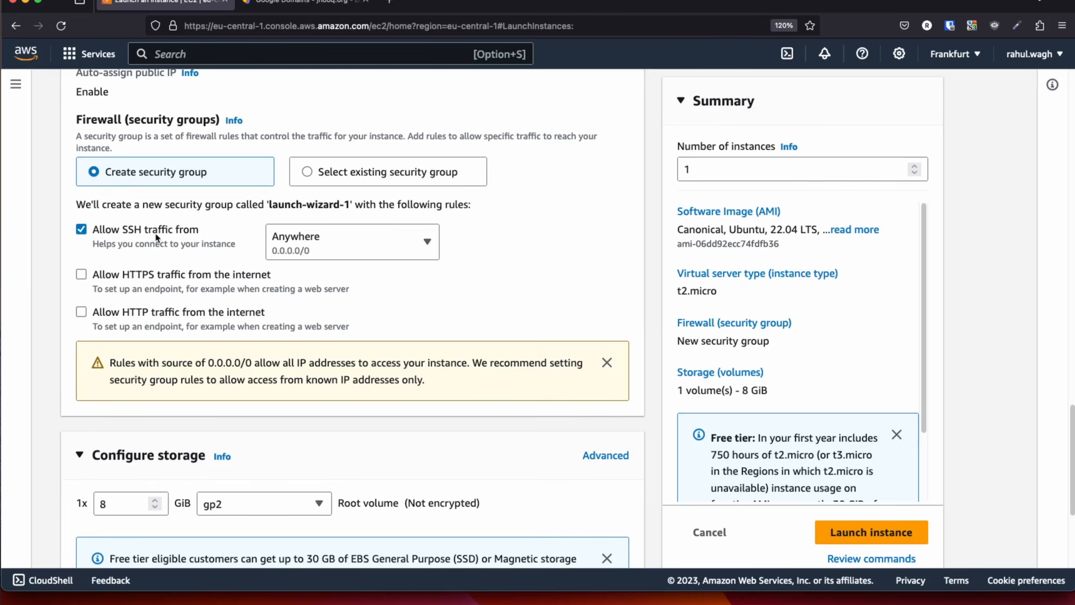
click(81, 312)
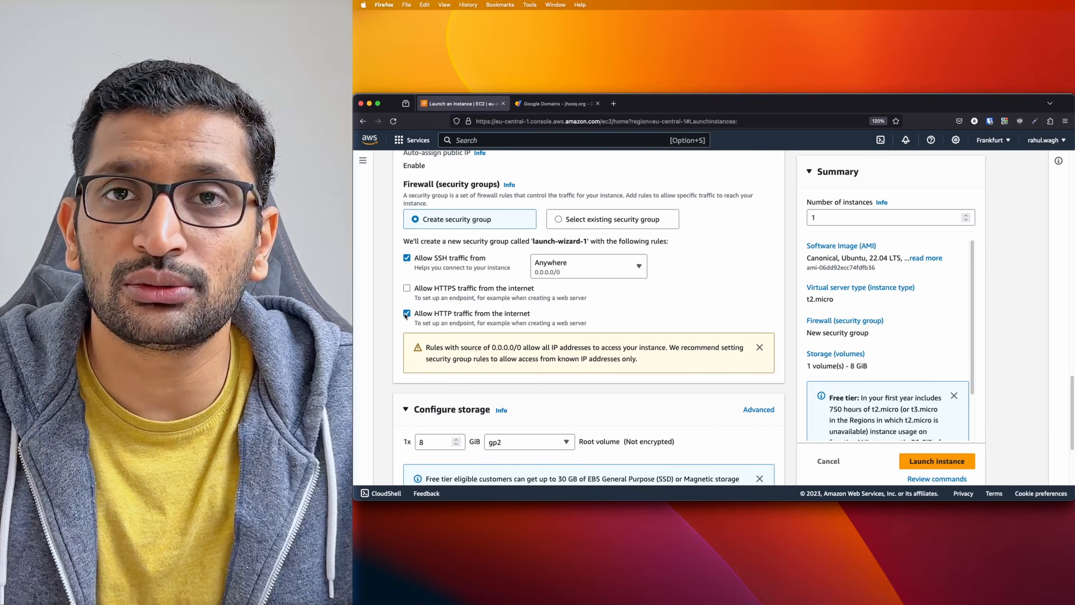
Step: In the advanced details, enter a bash user data script that installs apache2, writes hostname and IP address to /var/www/html/index.html and restarts apache2
scroll(463, 321, down, 5)
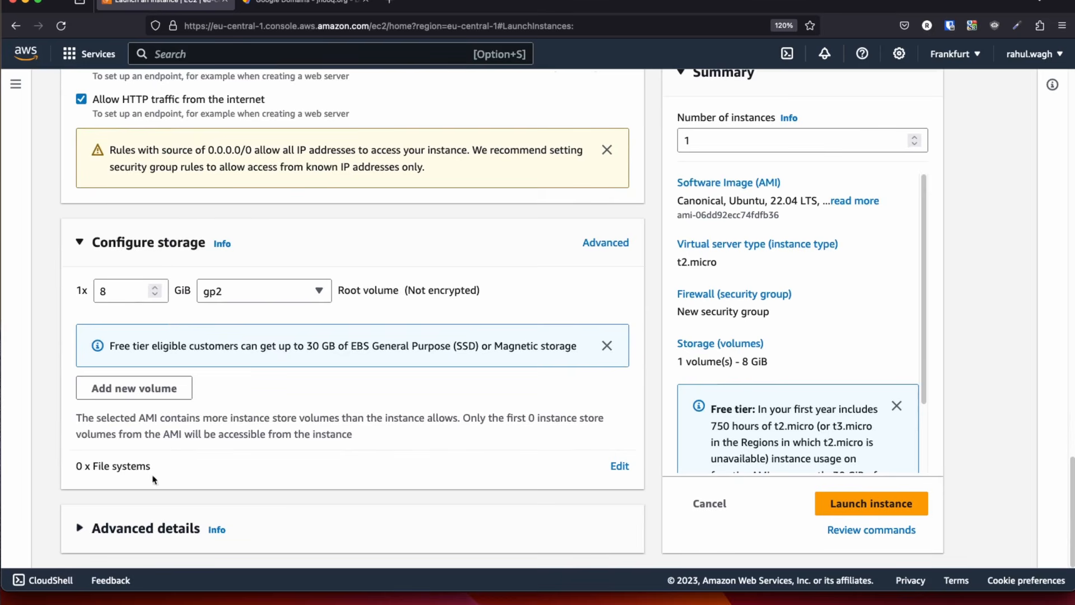
click(112, 532)
scroll(201, 447, down, 15)
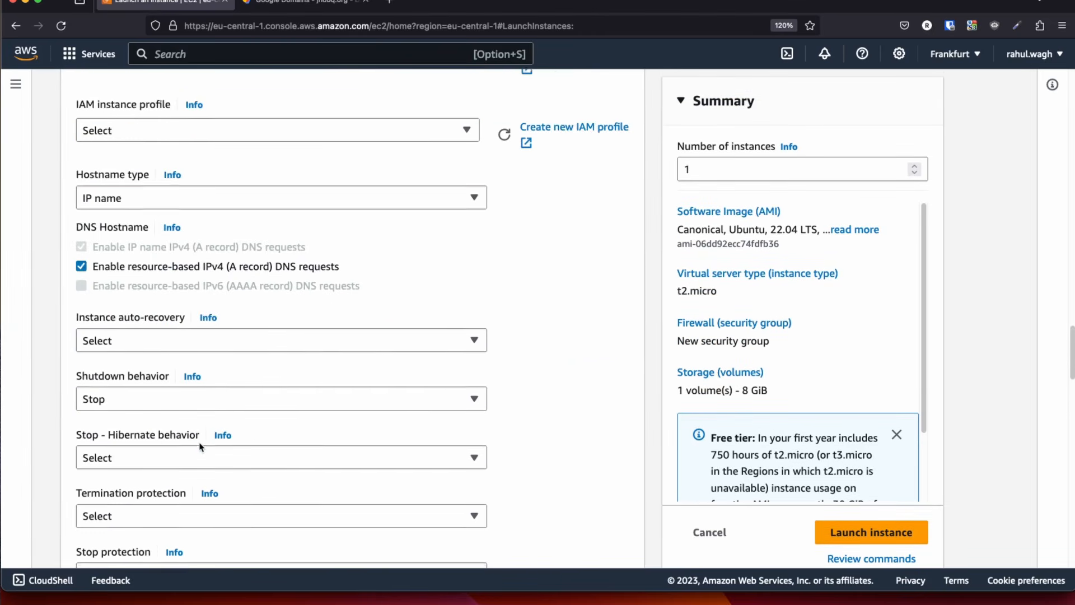
scroll(201, 447, down, 20)
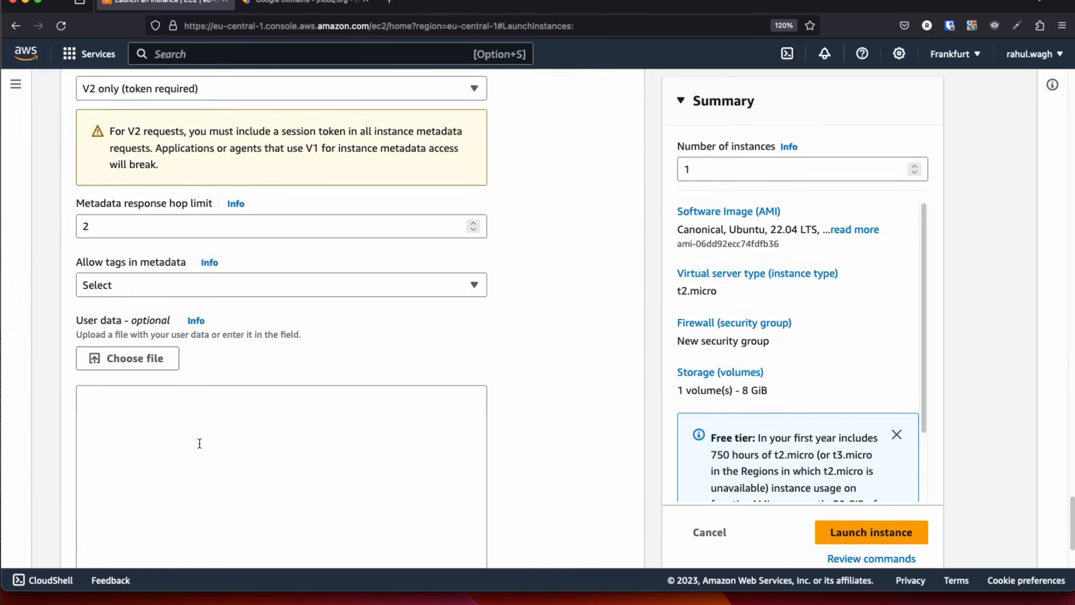
scroll(199, 443, down, 3)
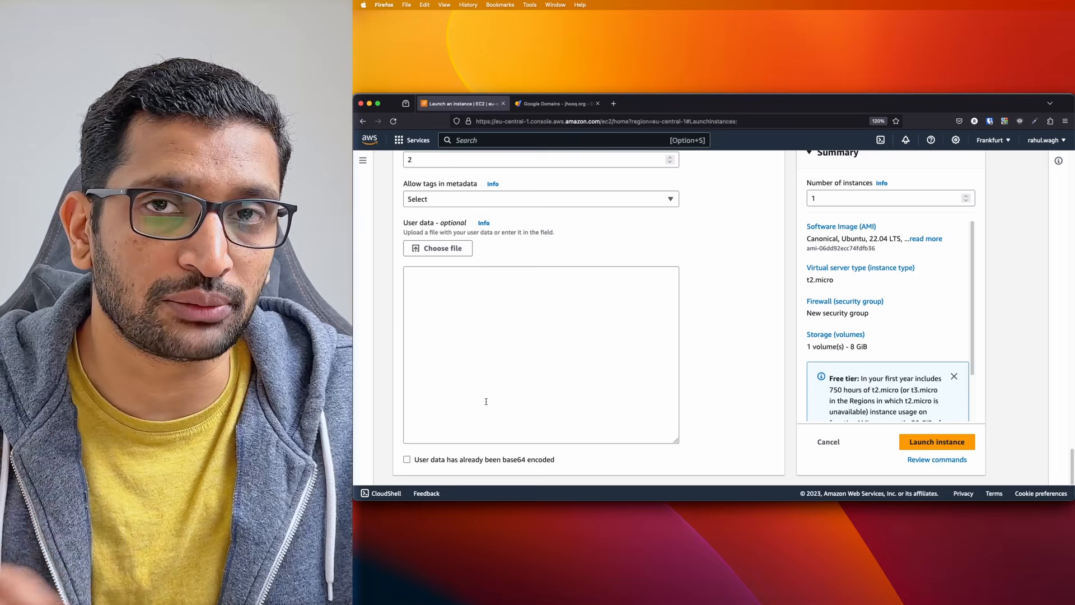
click(528, 316)
text(#!/bin/bash yes | sudo apt update yes | sudo apt install apache2 echo "<h1>Server Details</h1><p><strong>Hostname:</strong> $(hostname)</p><p><strong>IP Address:</strong> $(hostname -I | cut -d" " -f1)</p>" > /var/www/html/index.html sudo systemctl restart apache2)
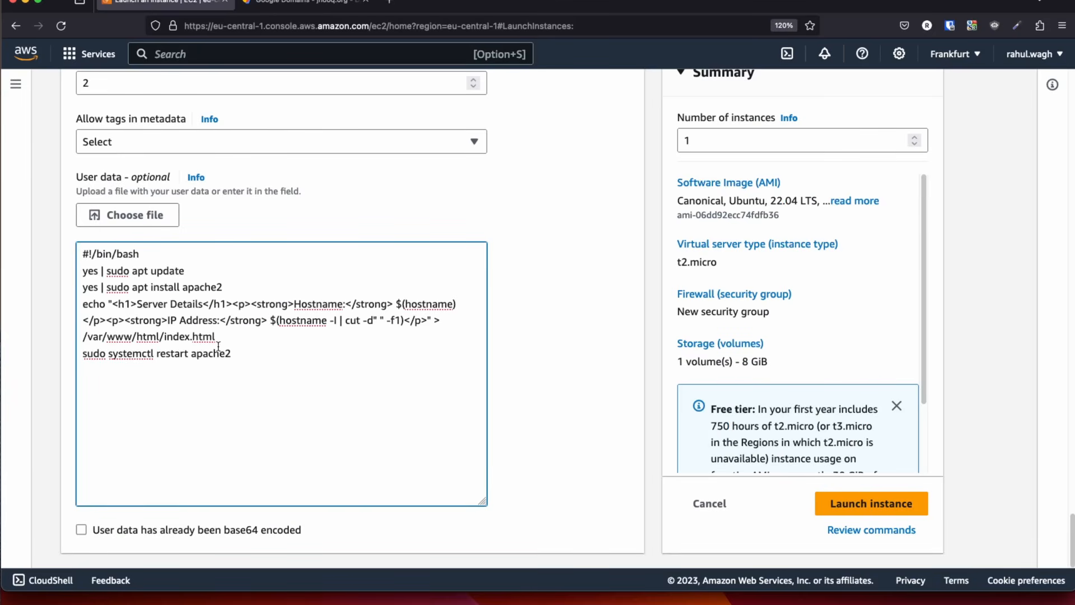
Step: Review the user data script's apache2 install, restart and index.html lines, and recheck the instance's key pair and network settings
drag(225, 287, 50, 248)
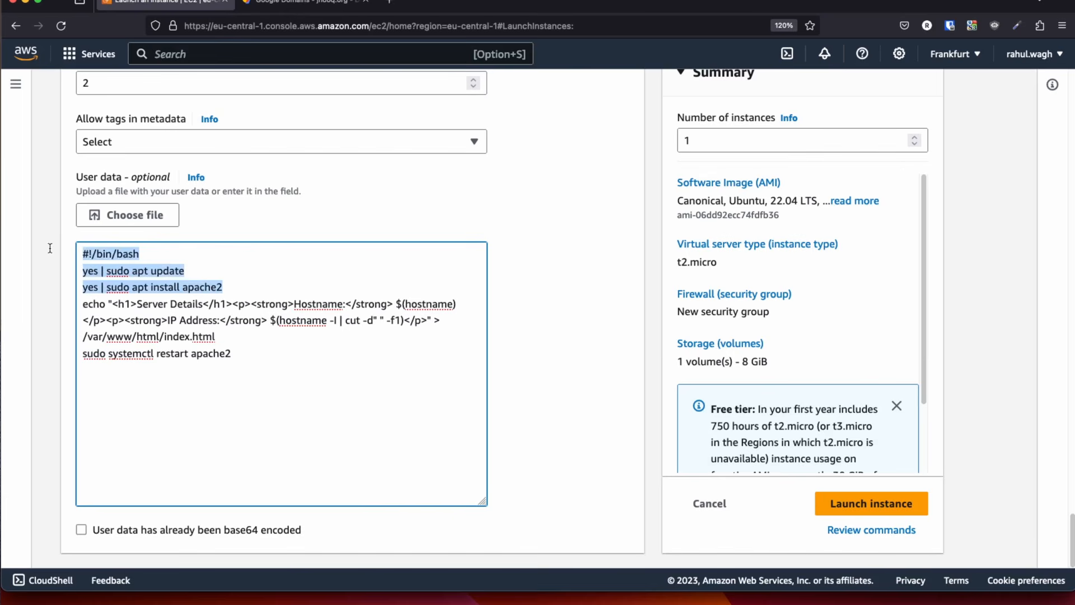
click(242, 351)
drag(246, 357, 67, 351)
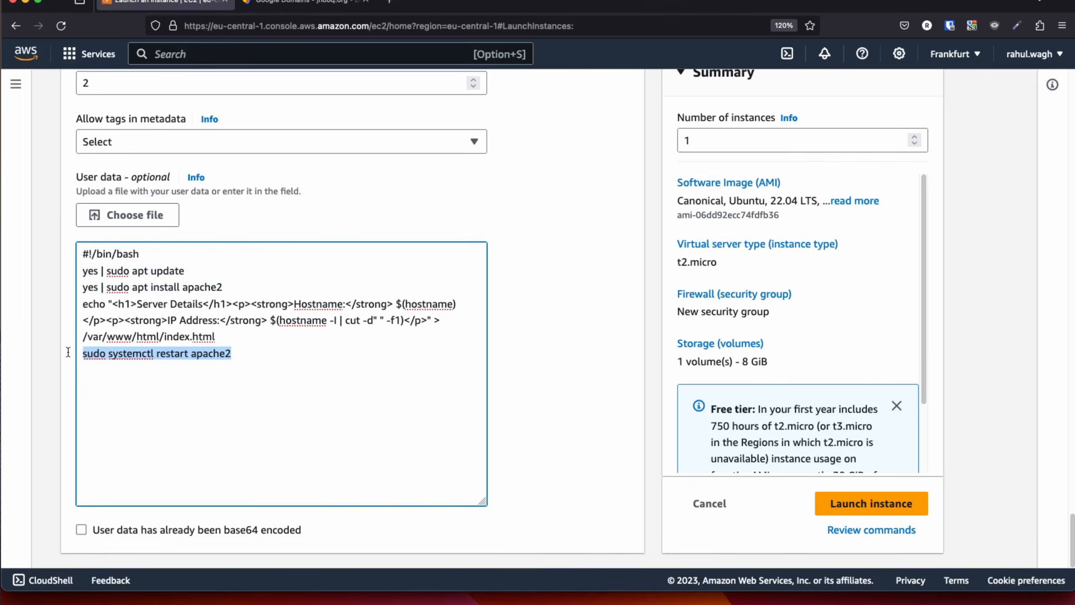
drag(252, 344, 81, 322)
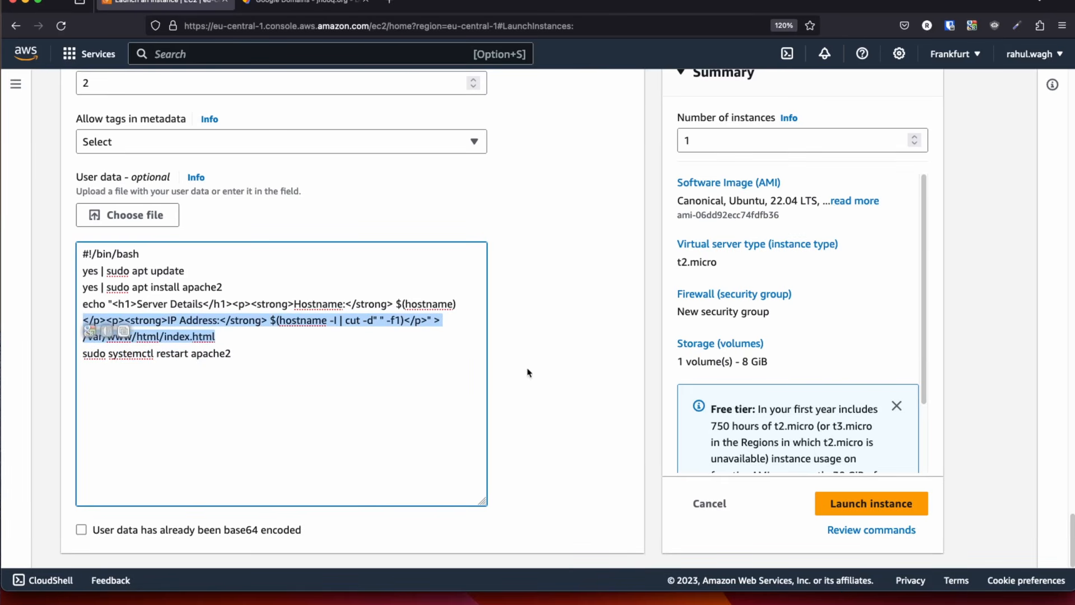
scroll(628, 361, up, 10)
scroll(628, 361, up, 15)
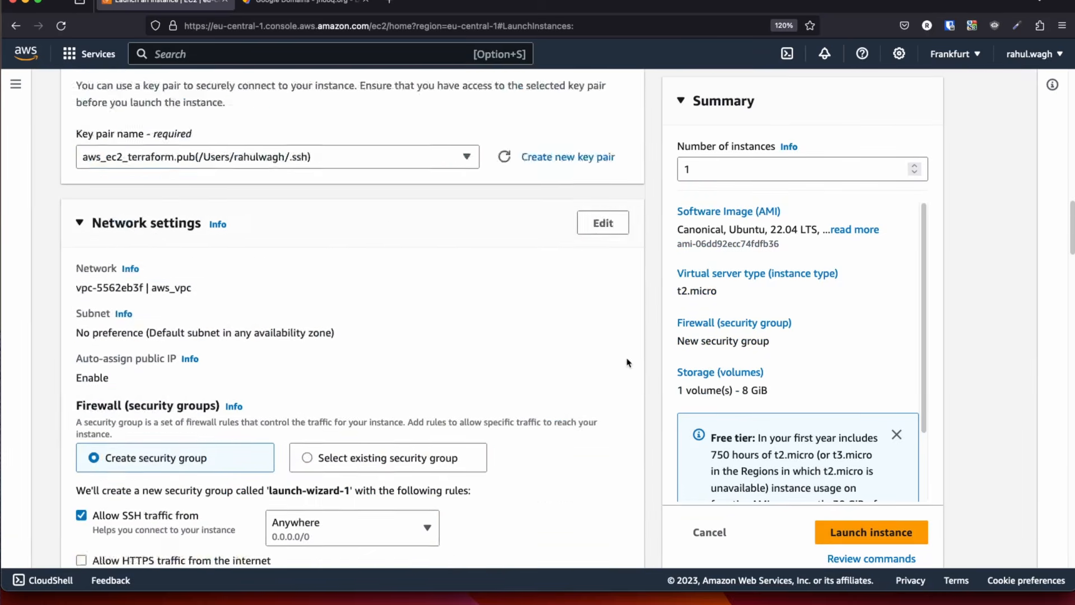
scroll(628, 361, down, 20)
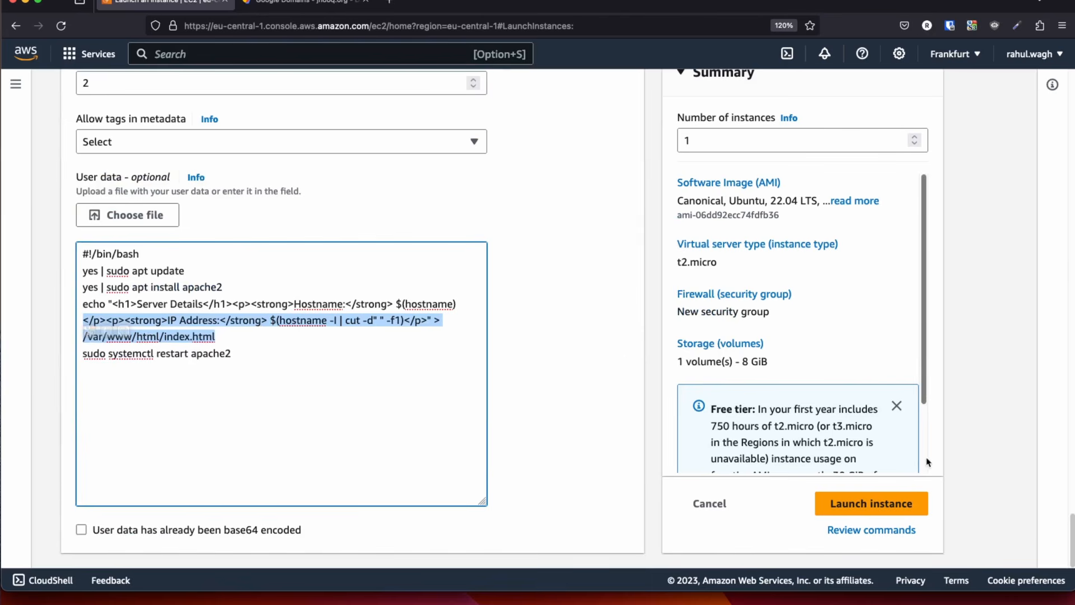
Step: Recheck the key pair, network and security group settings of the new instance and launch it
scroll(639, 408, up, 10)
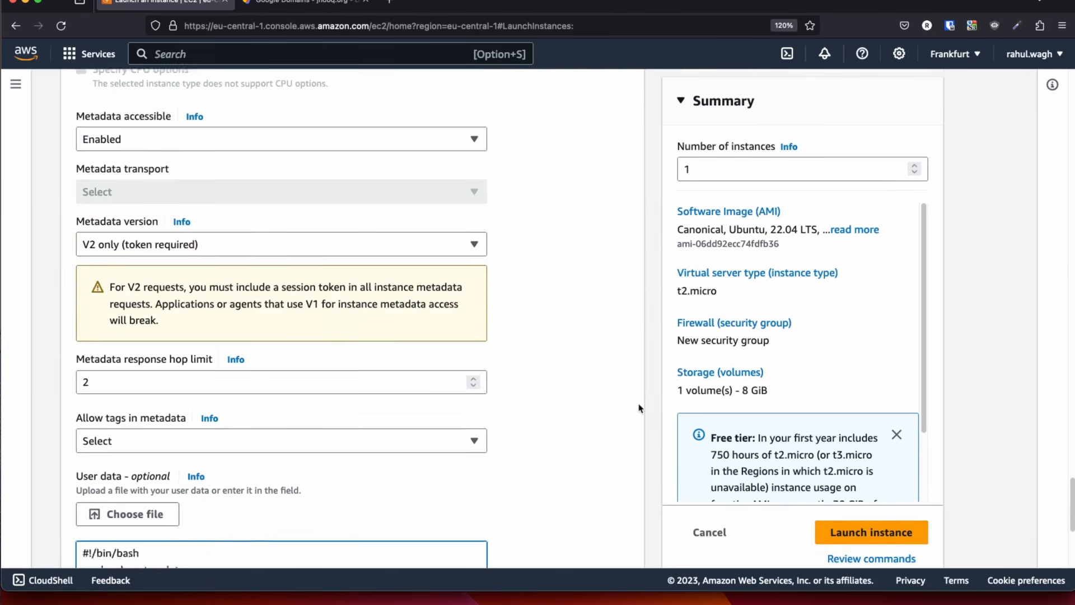
scroll(639, 407, up, 10)
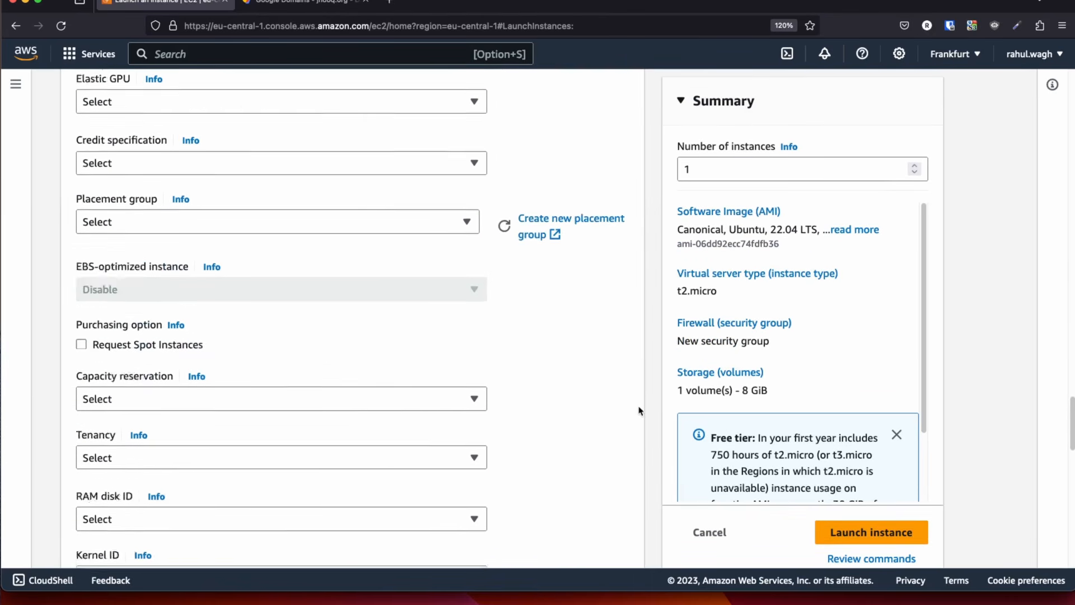
scroll(639, 411, up, 10)
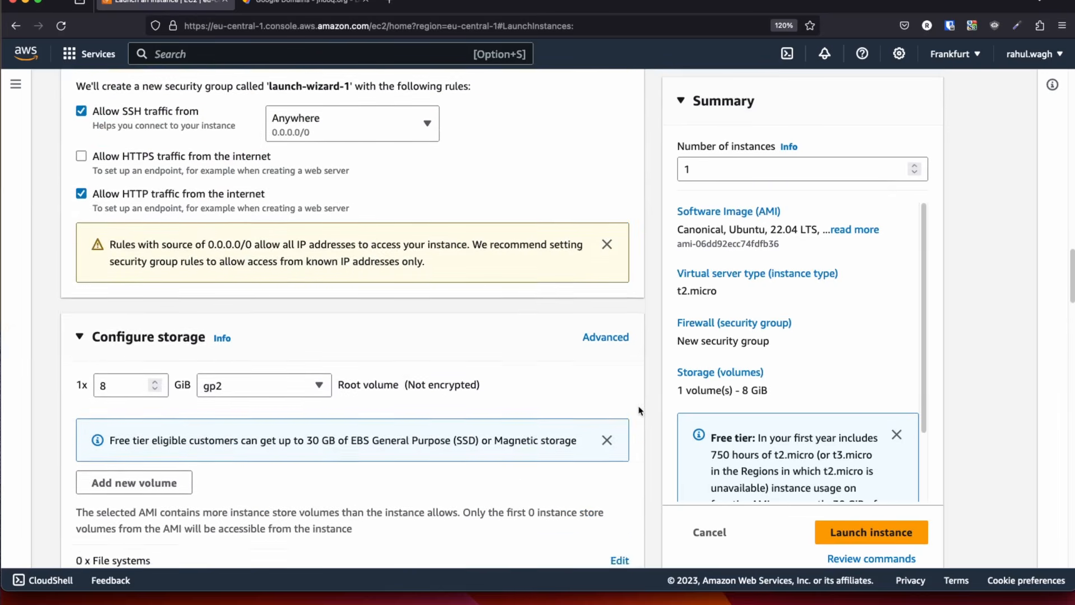
scroll(639, 410, up, 10)
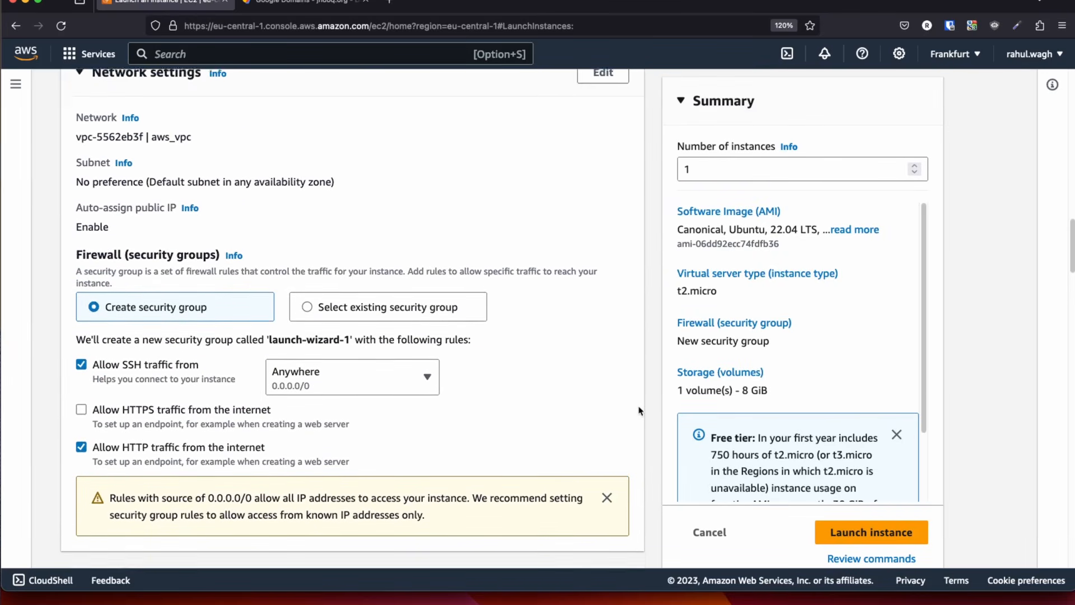
scroll(427, 393, down, 2)
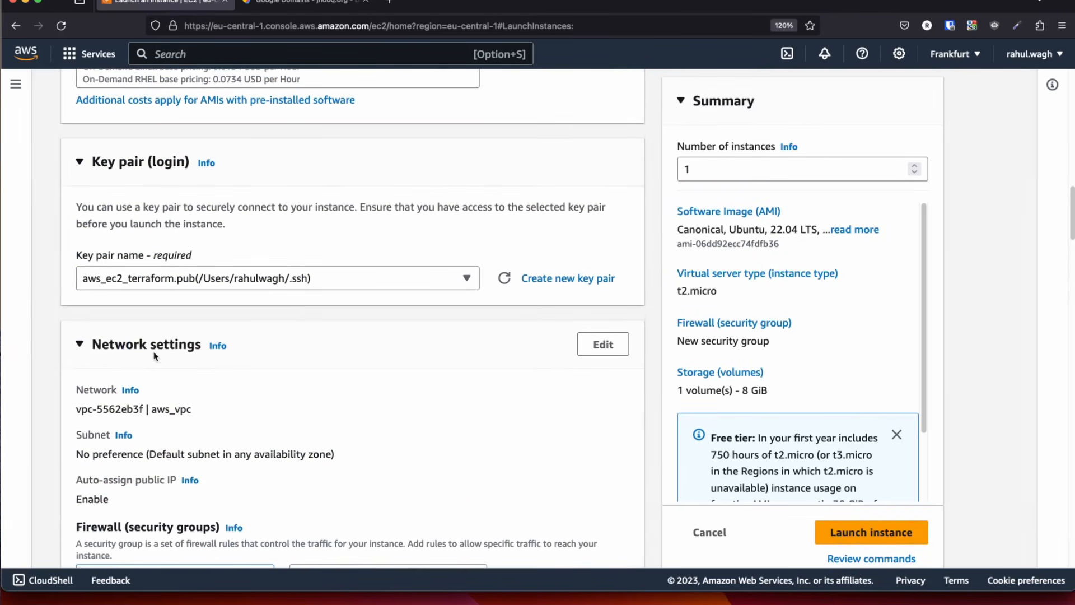
scroll(155, 356, down, 4)
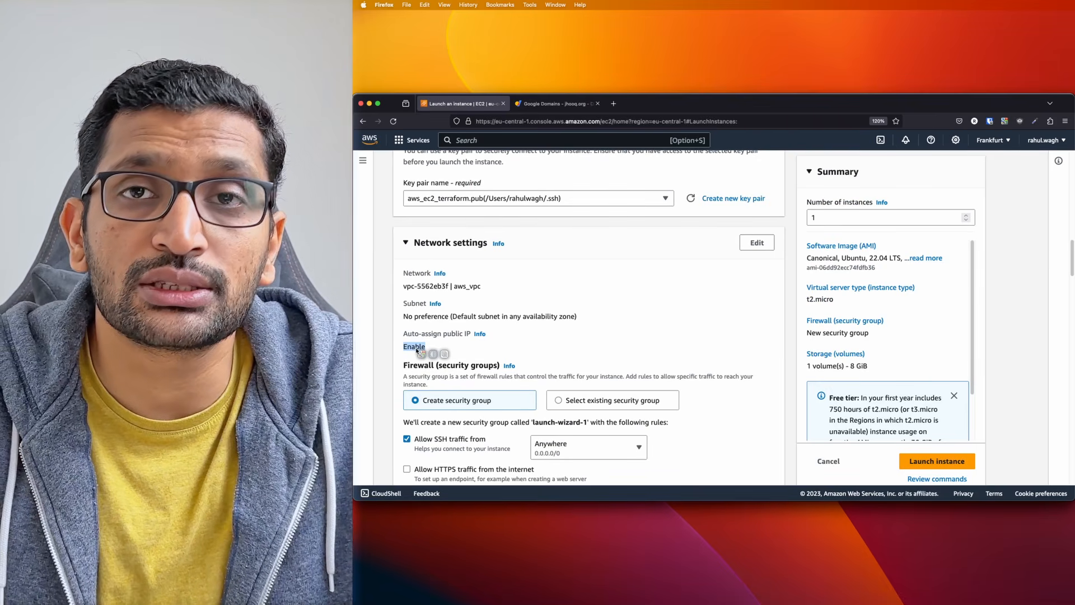
click(886, 465)
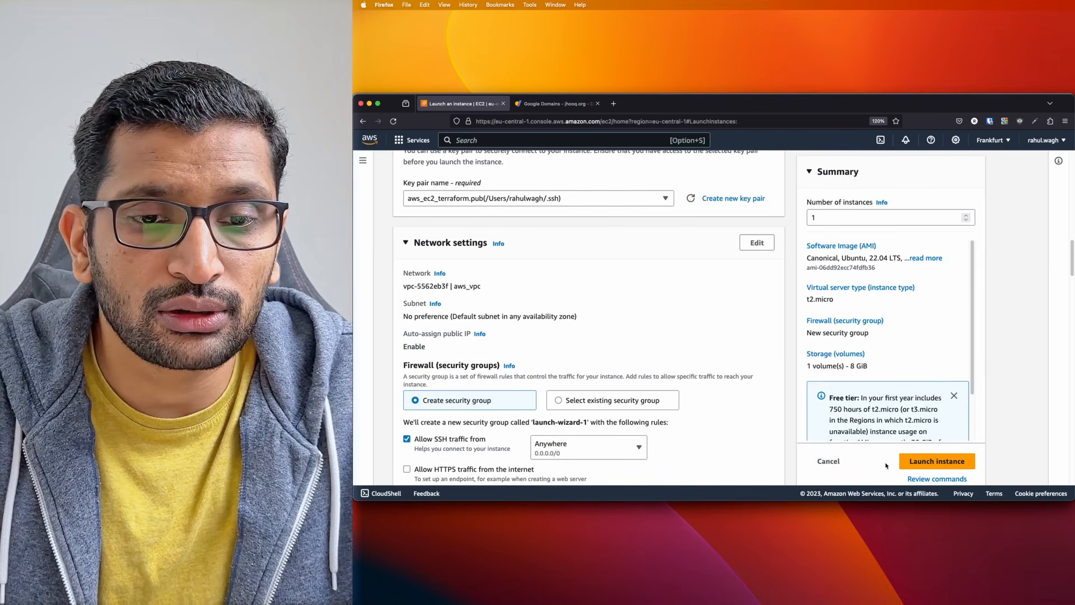
click(937, 464)
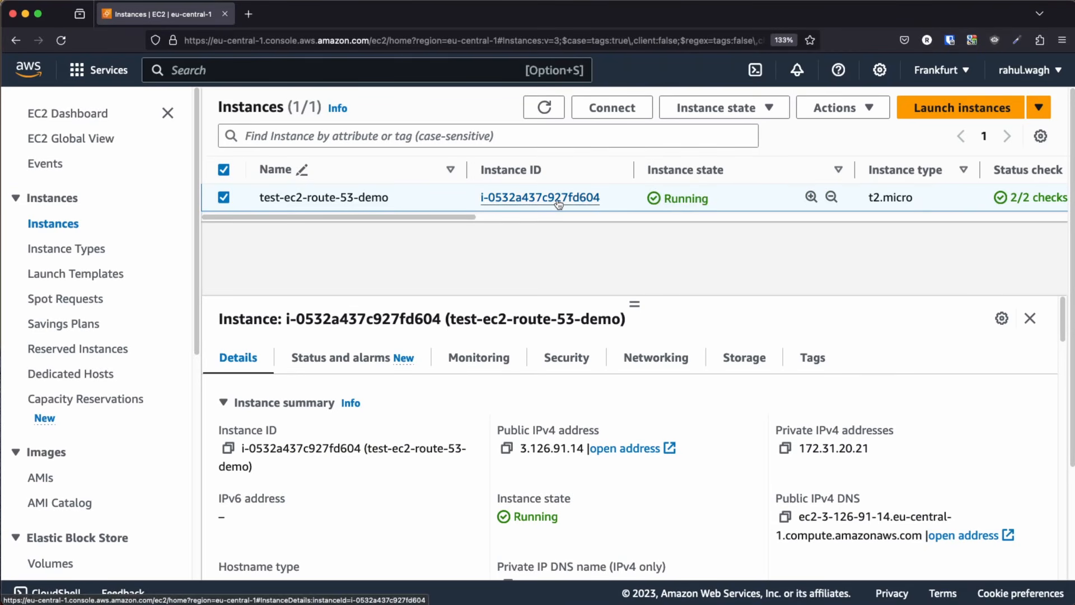
Step: Open the details of the test-ec2-route-53-demo instance and load its public IPv4 address 3.126.91.14 in a new browser tab
click(557, 200)
scroll(647, 304, down, 1)
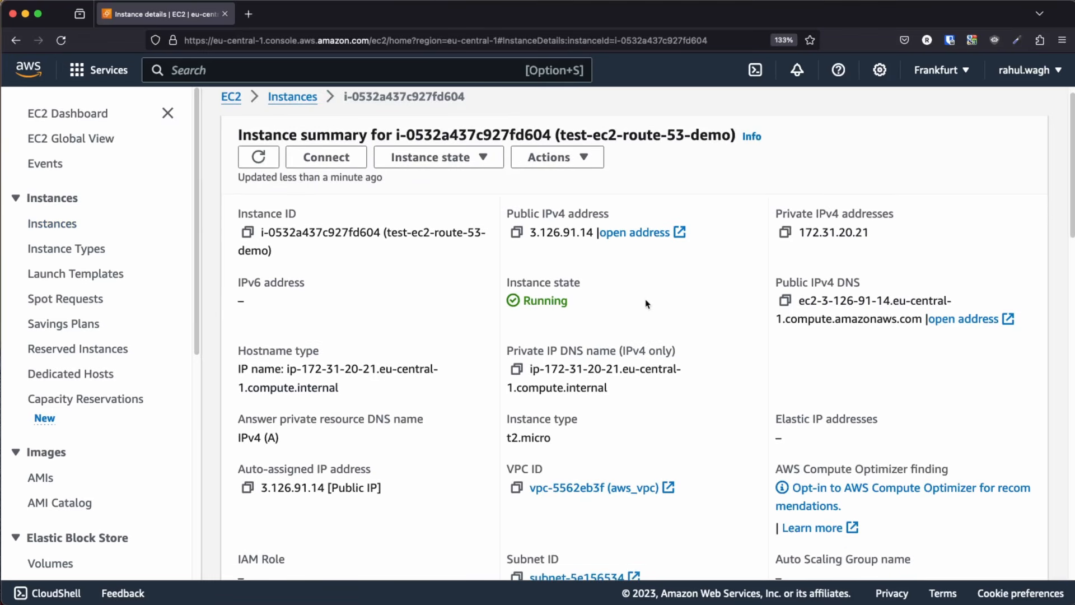
click(517, 233)
click(248, 14)
key(super+v)
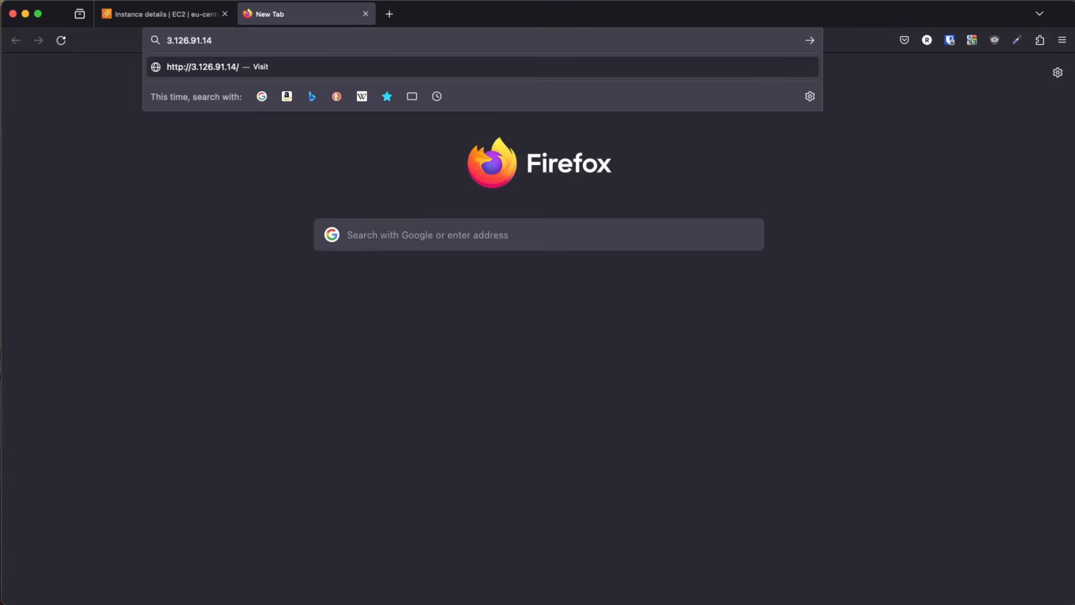
key(Return)
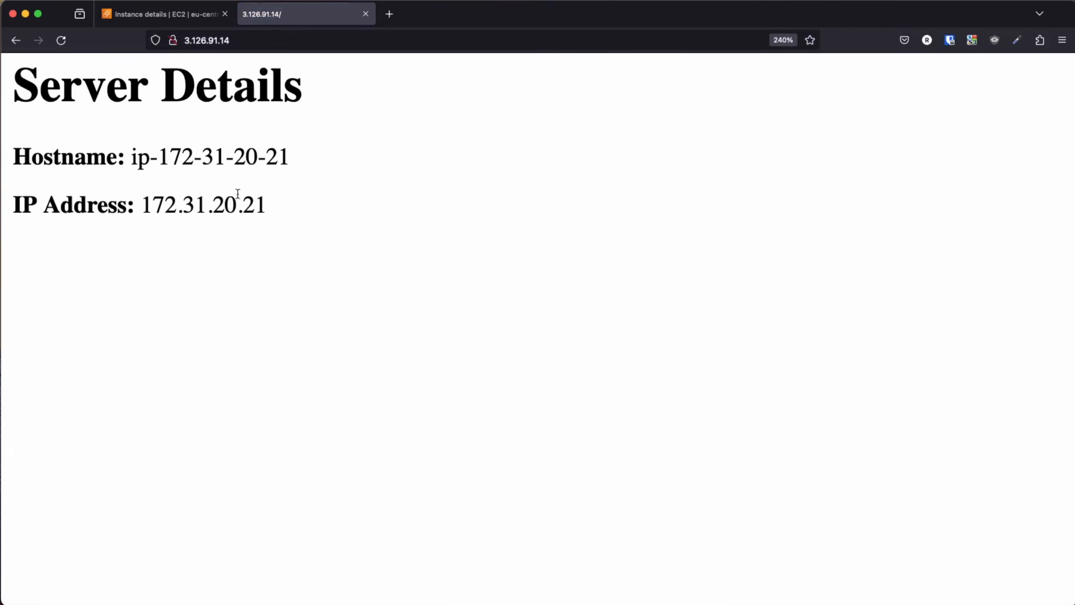
Step: Search the EC2 instance details for the IP address shown on the Server Details web page and compare the two pages
drag(268, 206, 11, 82)
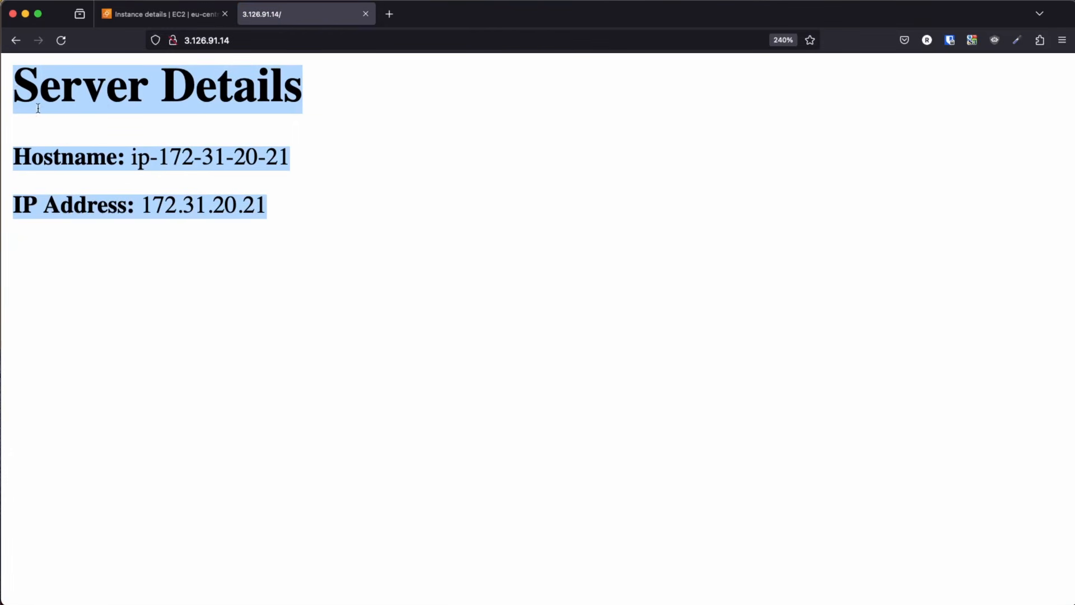
click(67, 129)
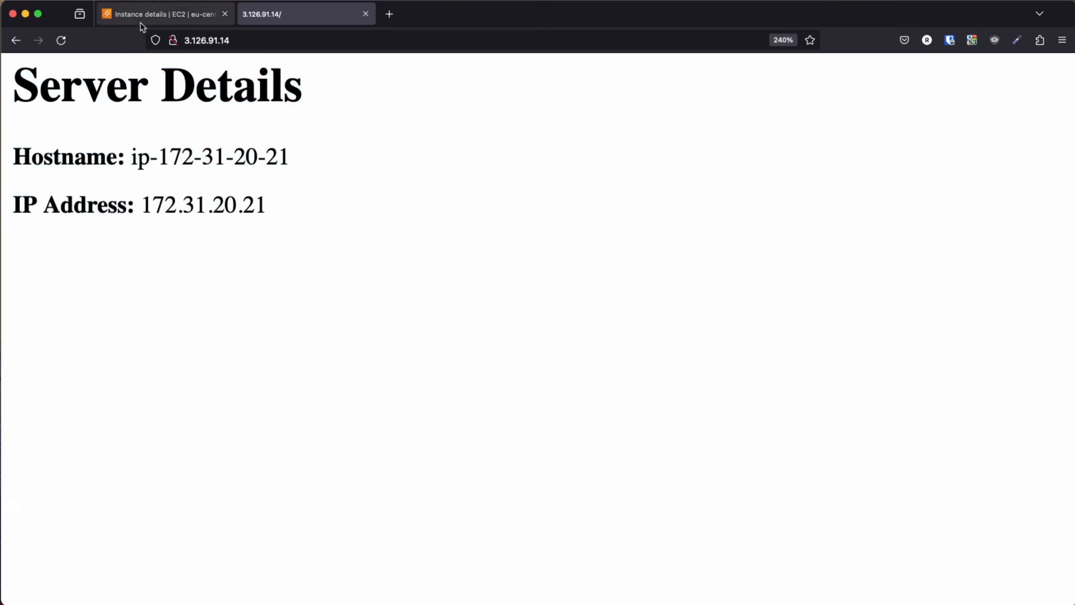
drag(141, 209, 285, 210)
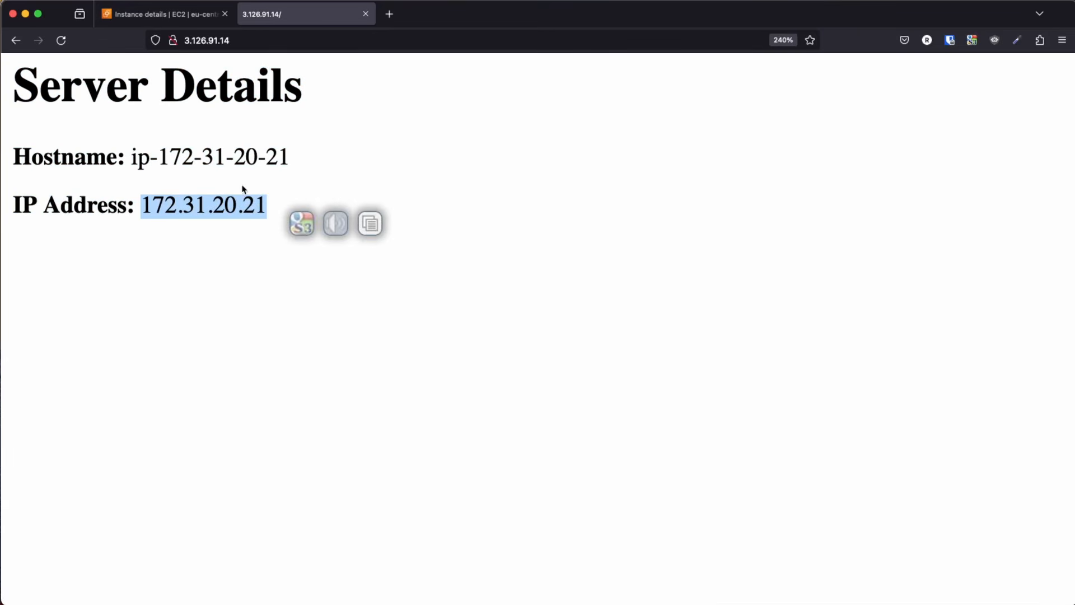
click(134, 13)
key(super+f)
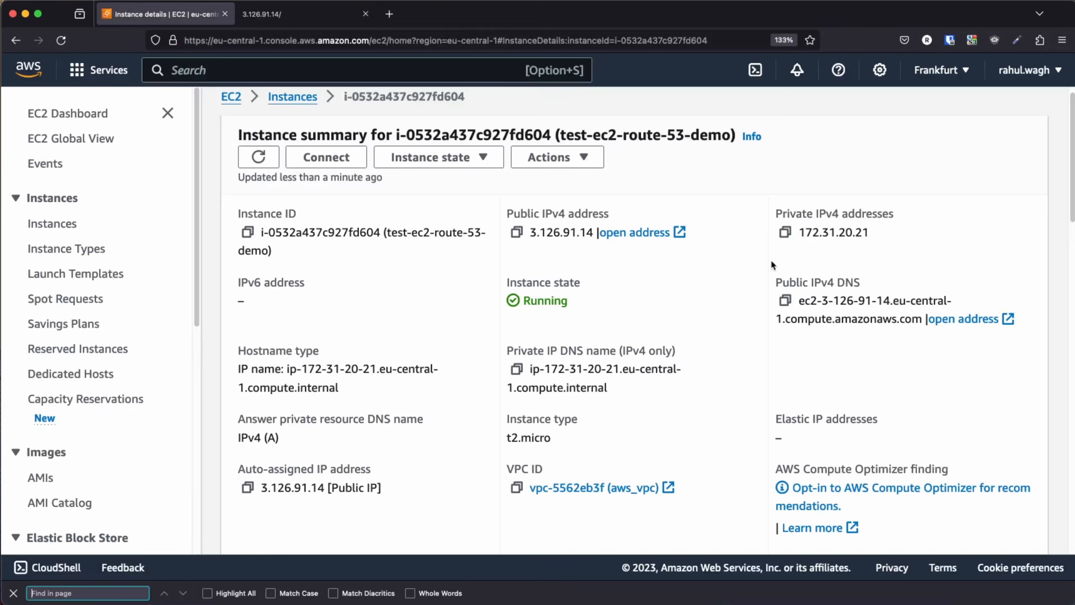
key(super+v)
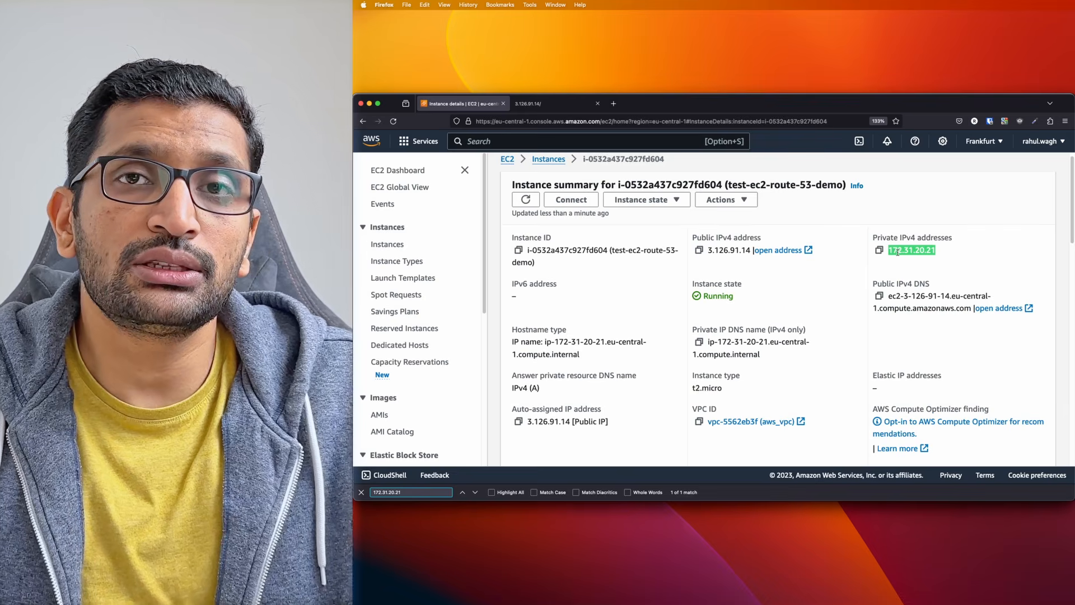
click(571, 107)
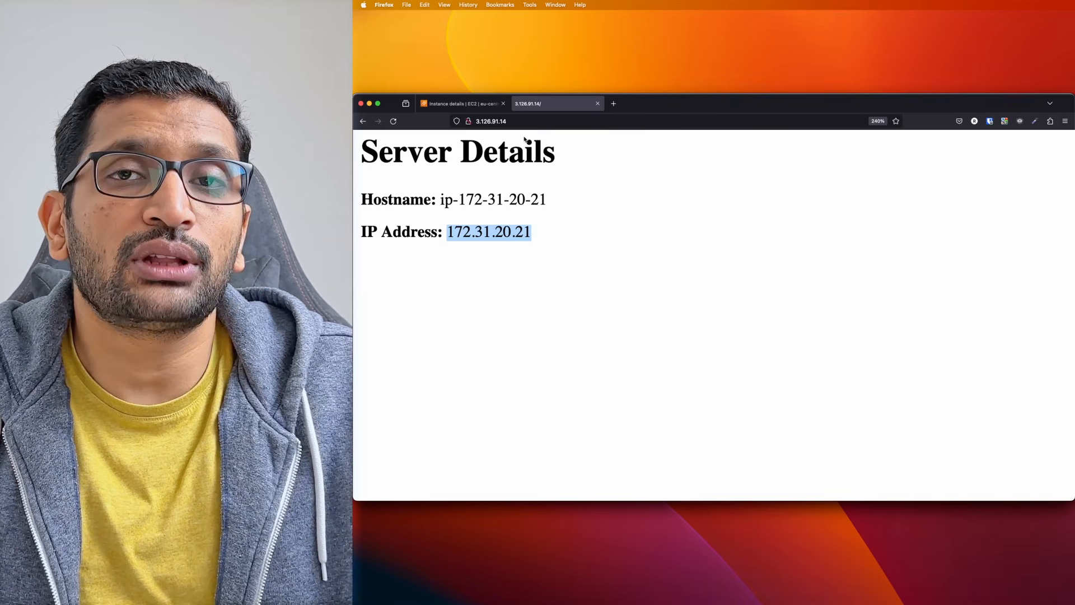
click(462, 103)
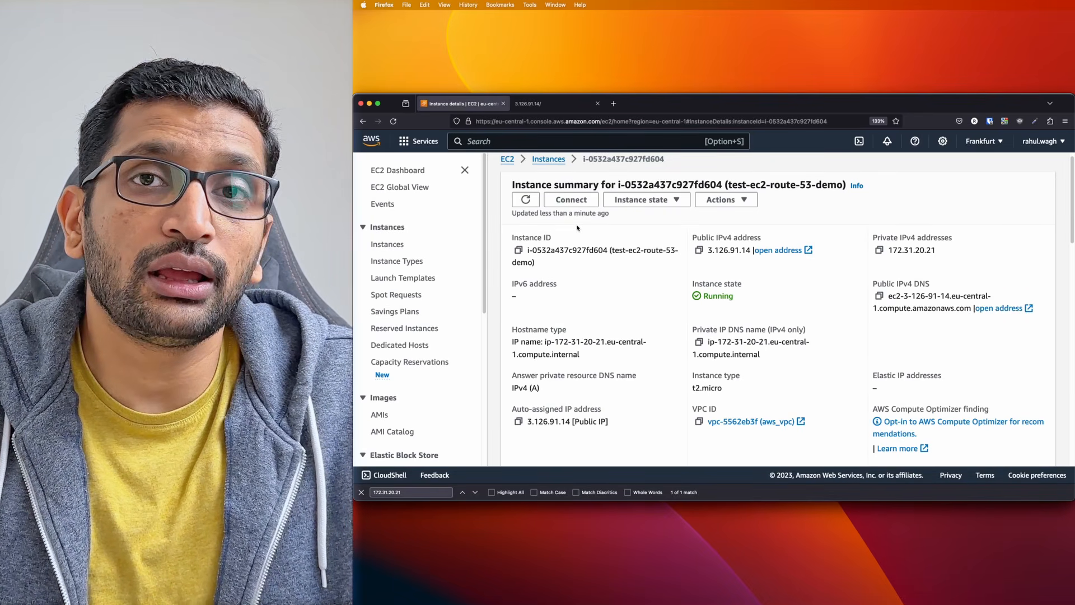
scroll(651, 245, up, 1)
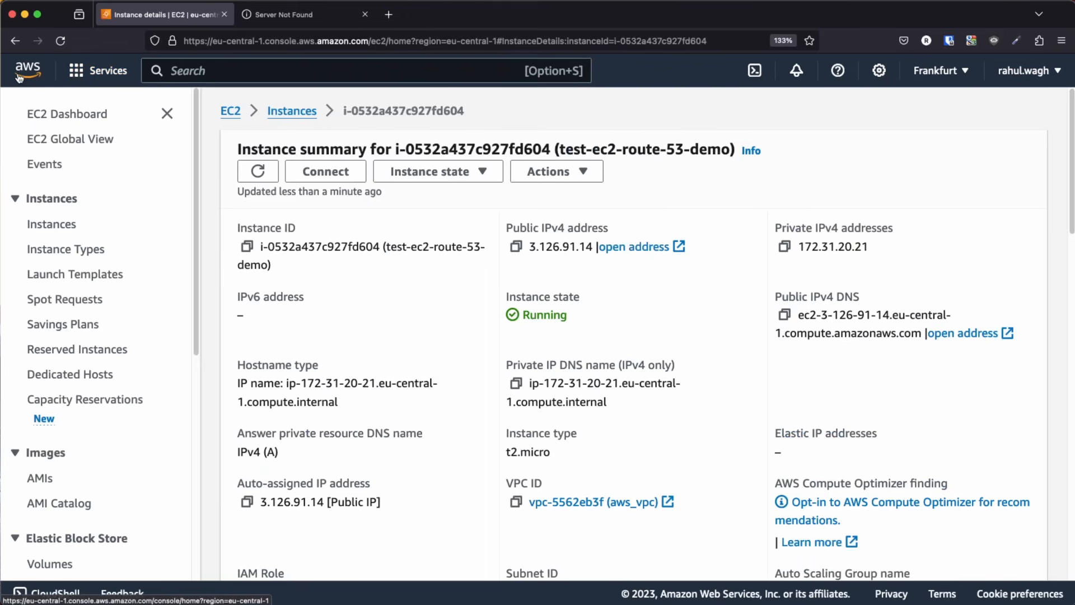
Step: Open Route 53 from the AWS console home in a separate tab and go to the records of the jhooq.org hosted zone
super+click(367, 143)
click(297, 22)
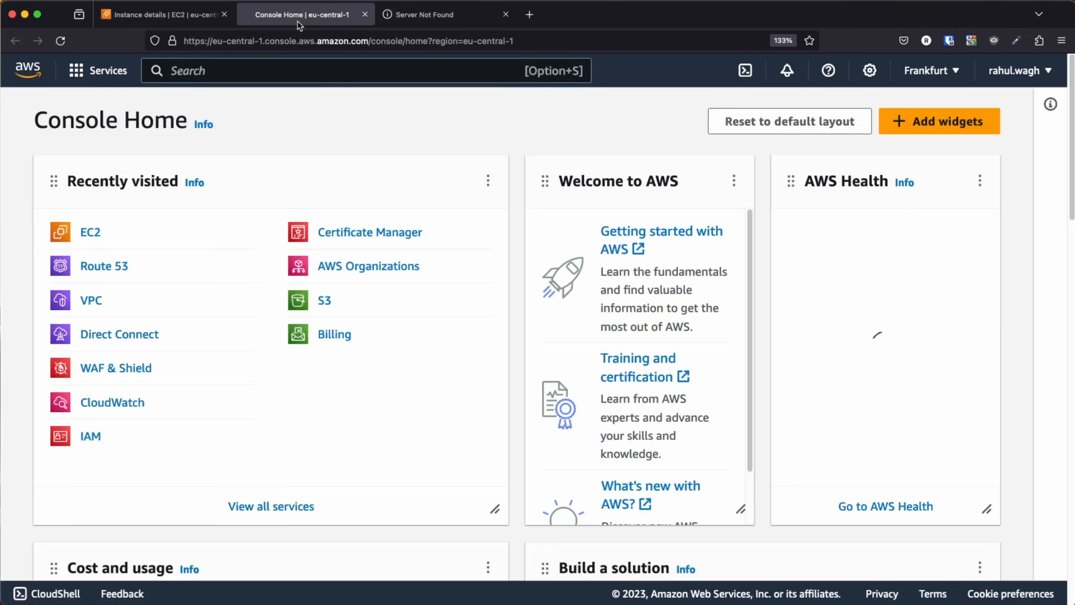
click(106, 271)
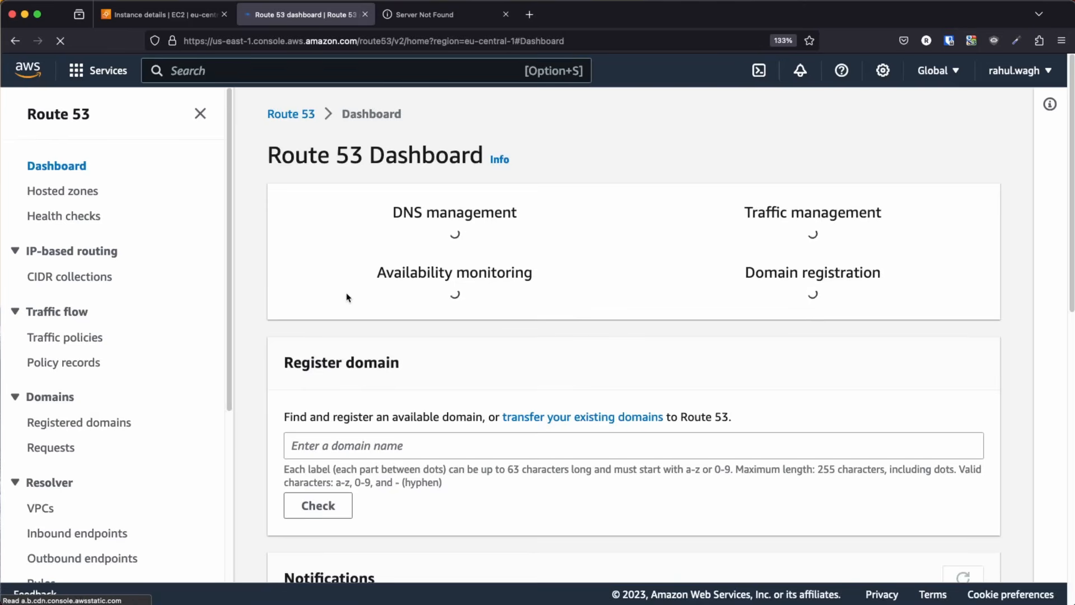
click(456, 262)
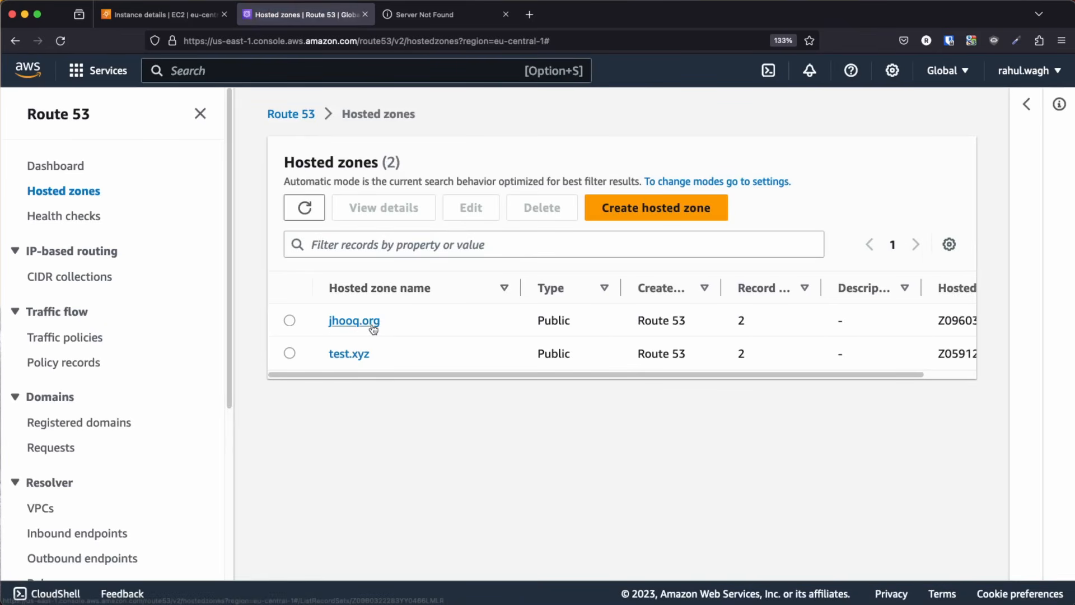
click(371, 324)
scroll(427, 327, down, 3)
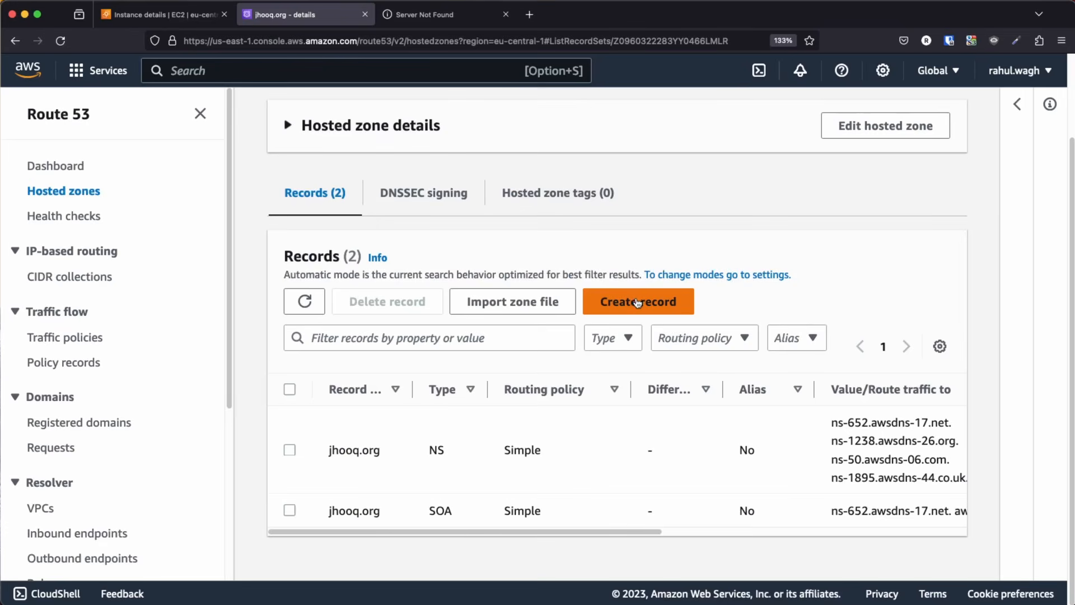
Step: Start creating a record in the jhooq.org zone with the Simple routing policy and begin defining a simple record
click(637, 303)
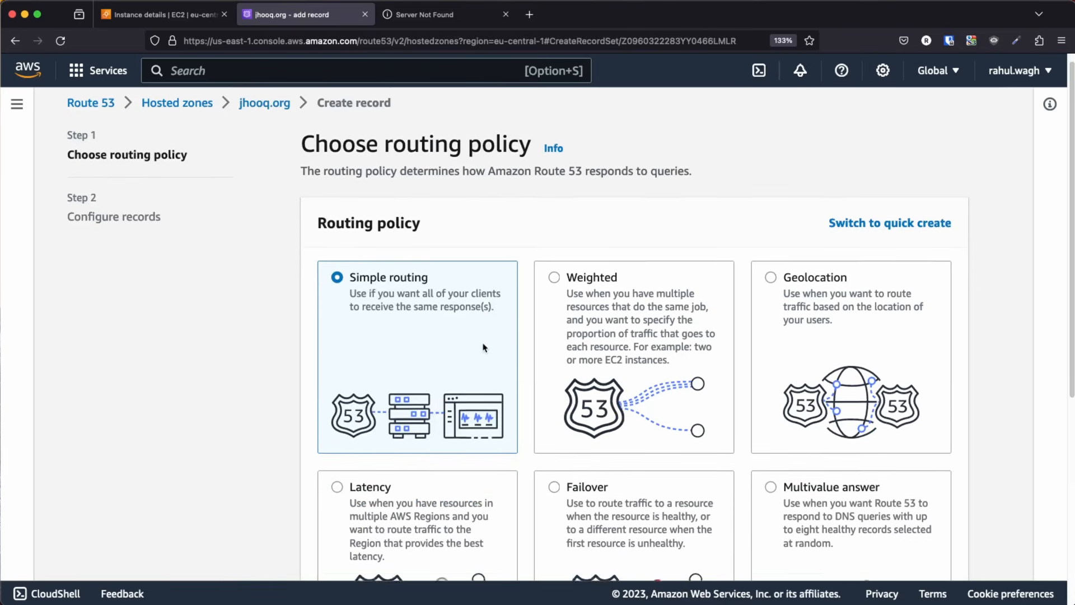
scroll(407, 289, down, 2)
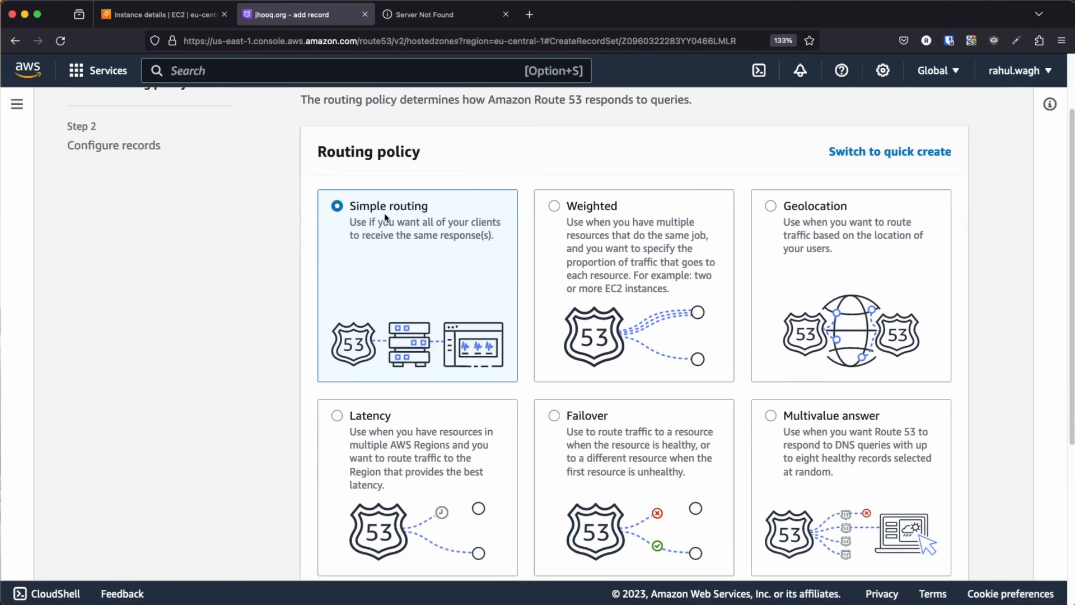
scroll(411, 280, down, 5)
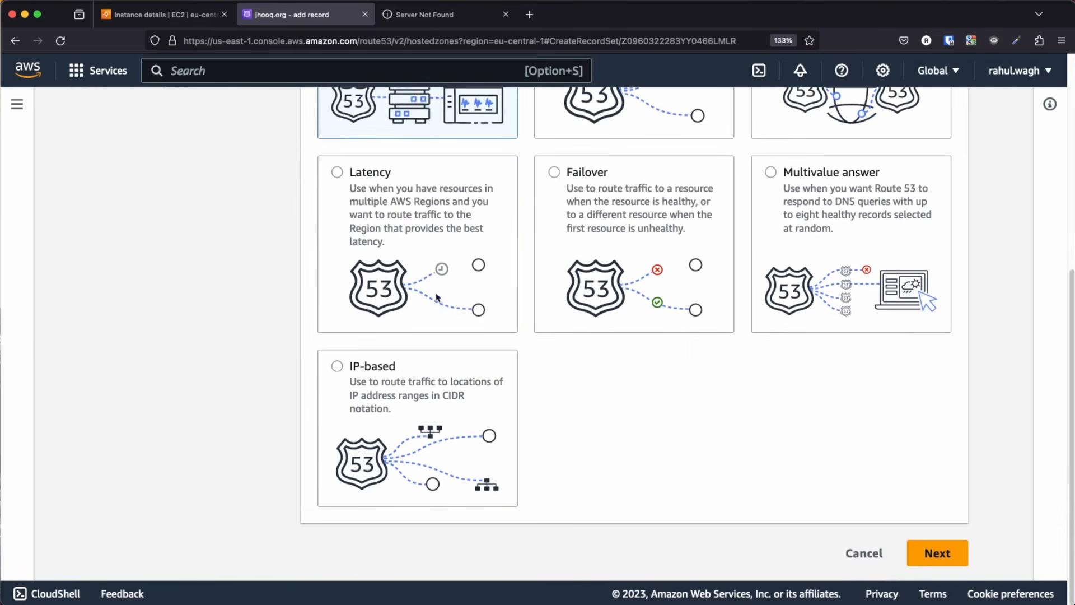
click(916, 562)
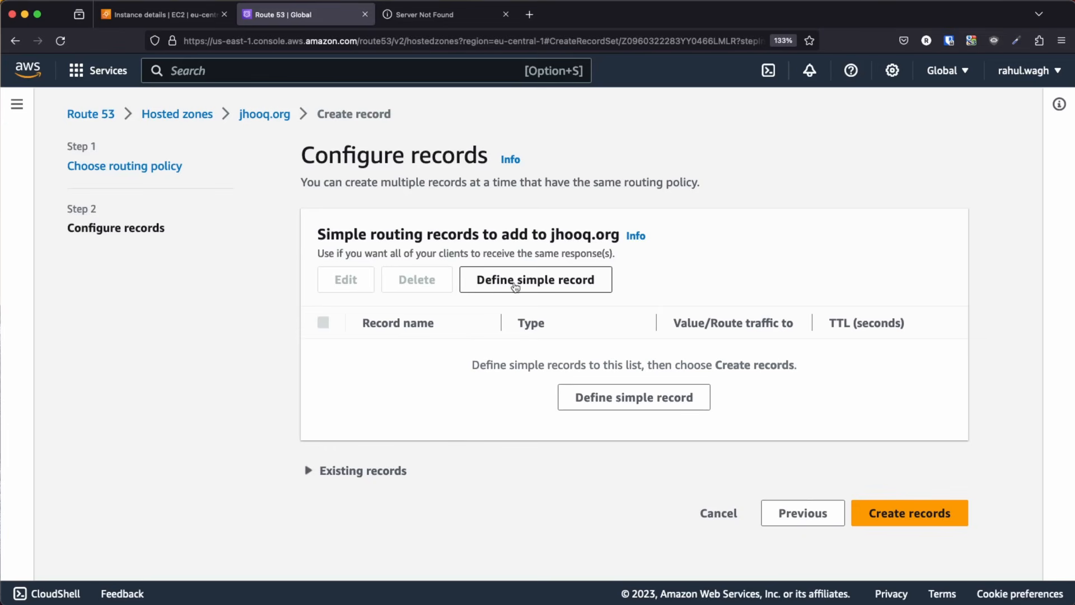
click(524, 288)
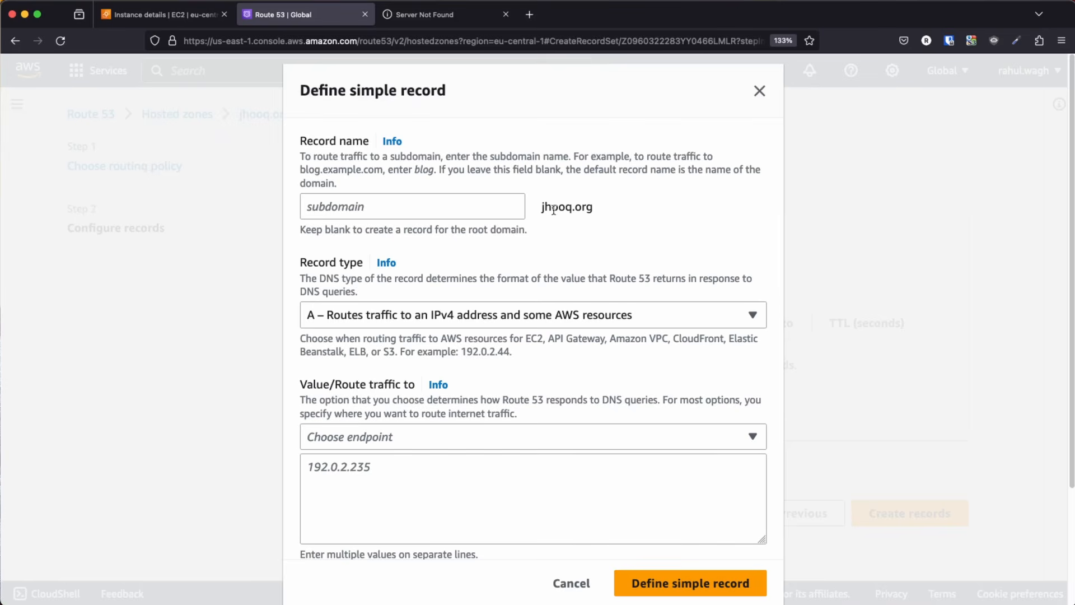
Step: Leave the record name blank for the root domain jhooq.org and choose record type A for an IPv4 address
drag(541, 210, 595, 211)
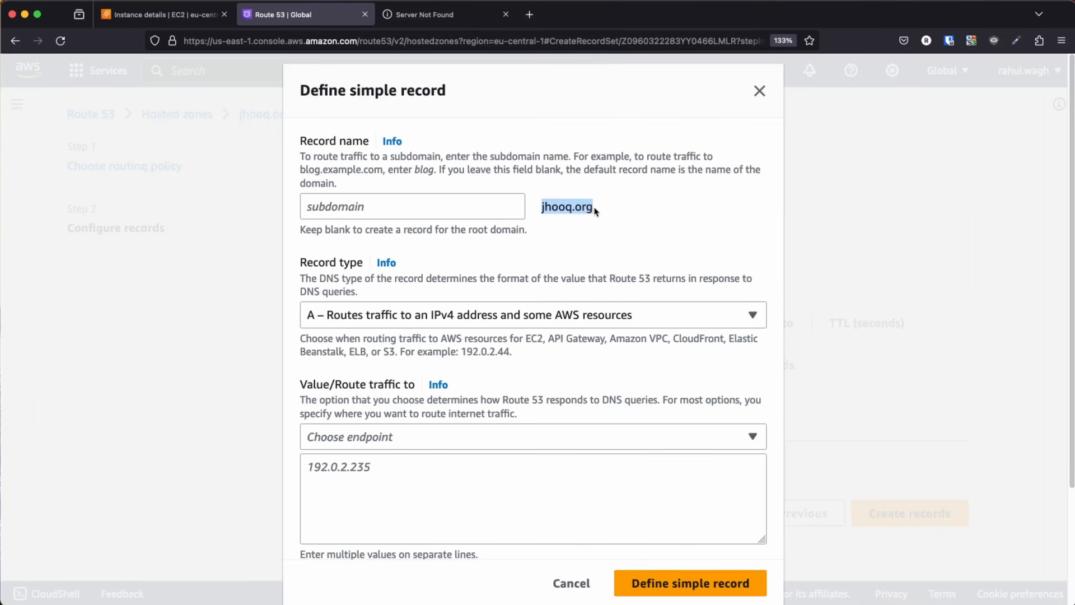
click(411, 205)
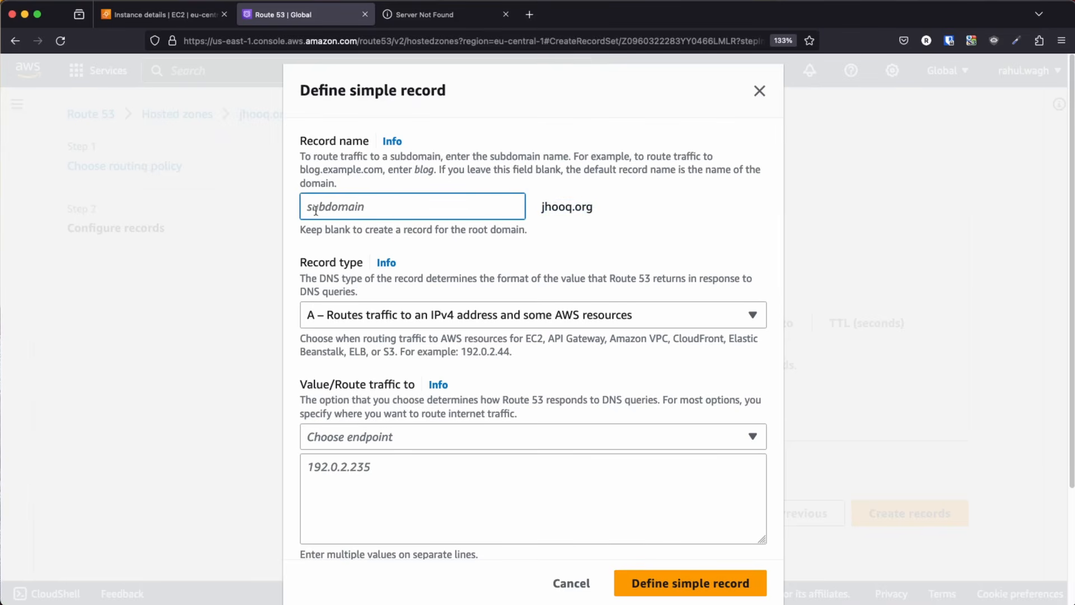
drag(541, 208, 585, 207)
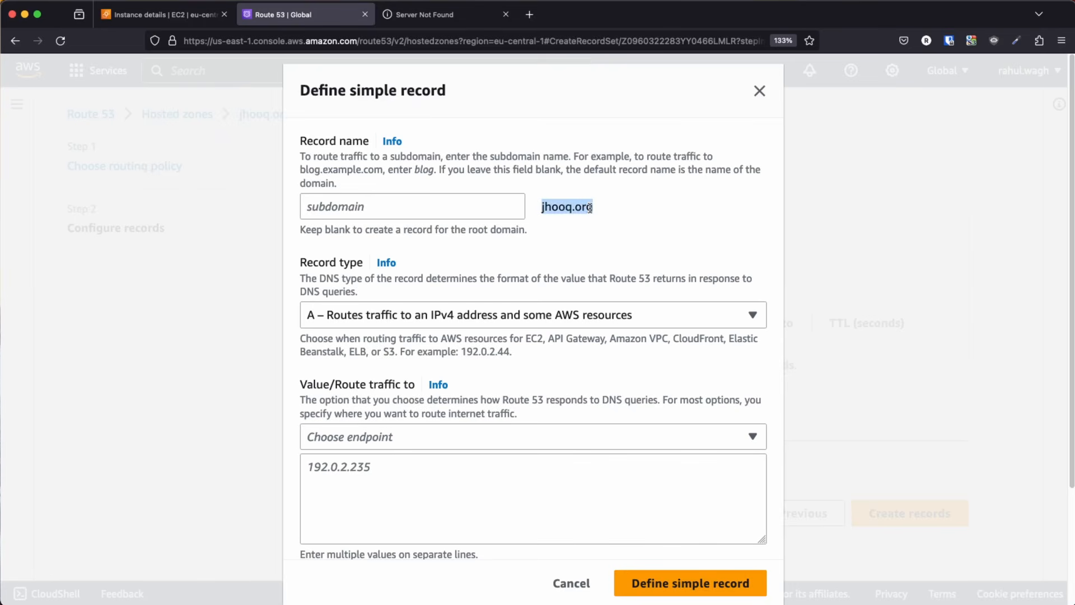
click(509, 321)
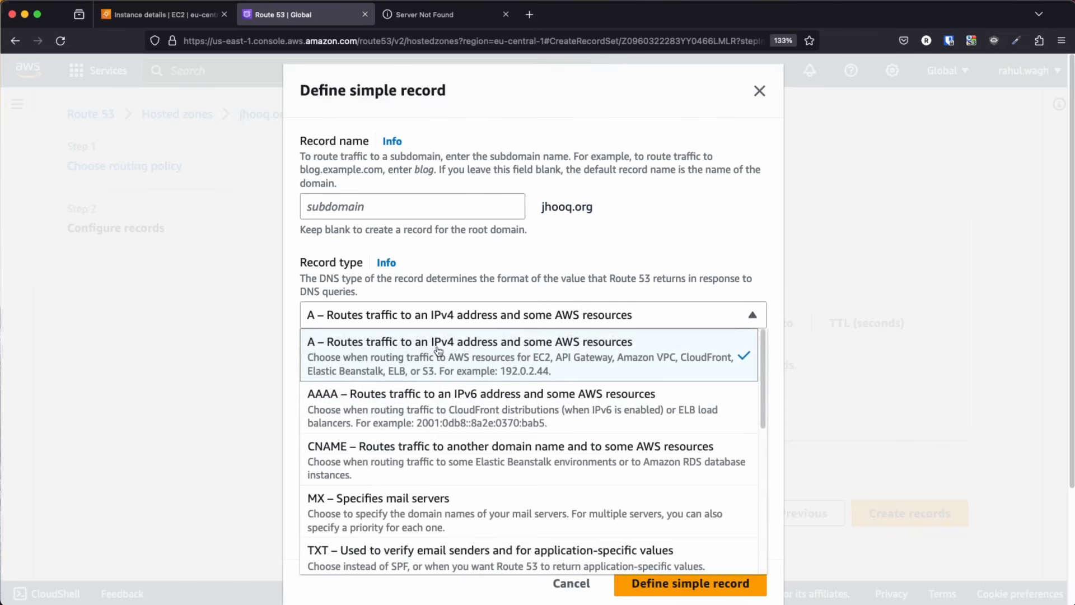
click(395, 350)
Step: Copy the EC2 instance's public IPv4 address 3.126.91.14 into the record's value and define the simple record
click(394, 486)
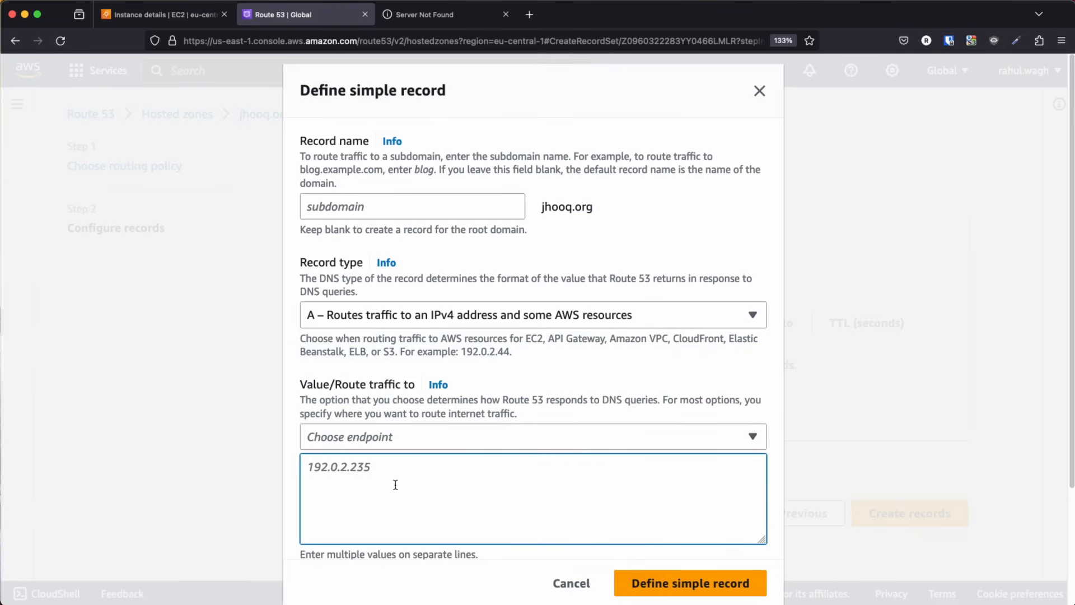
key(ctrl+shift+Tab)
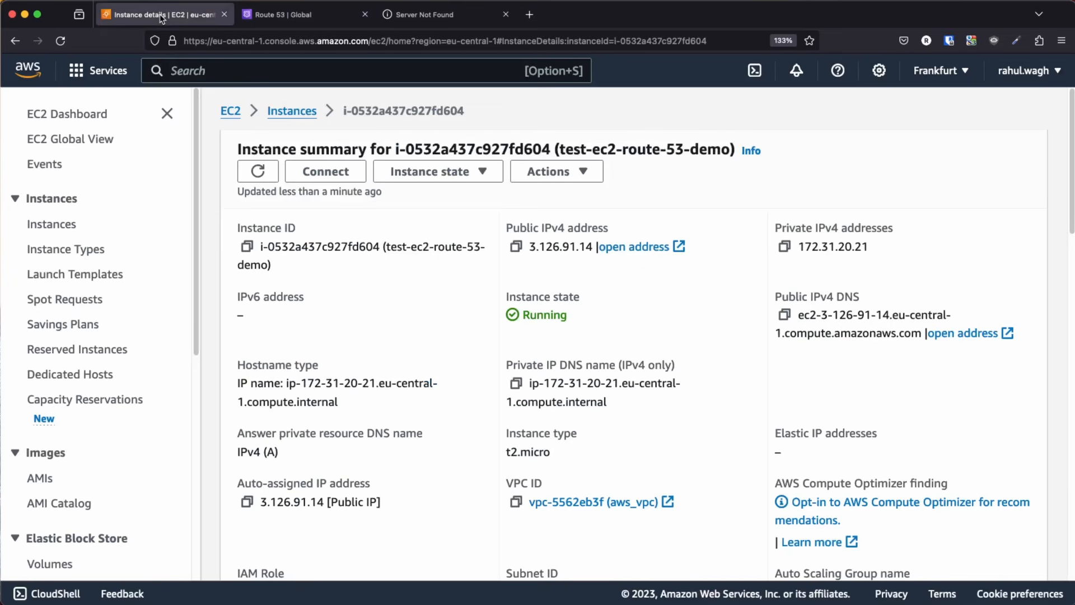
click(515, 247)
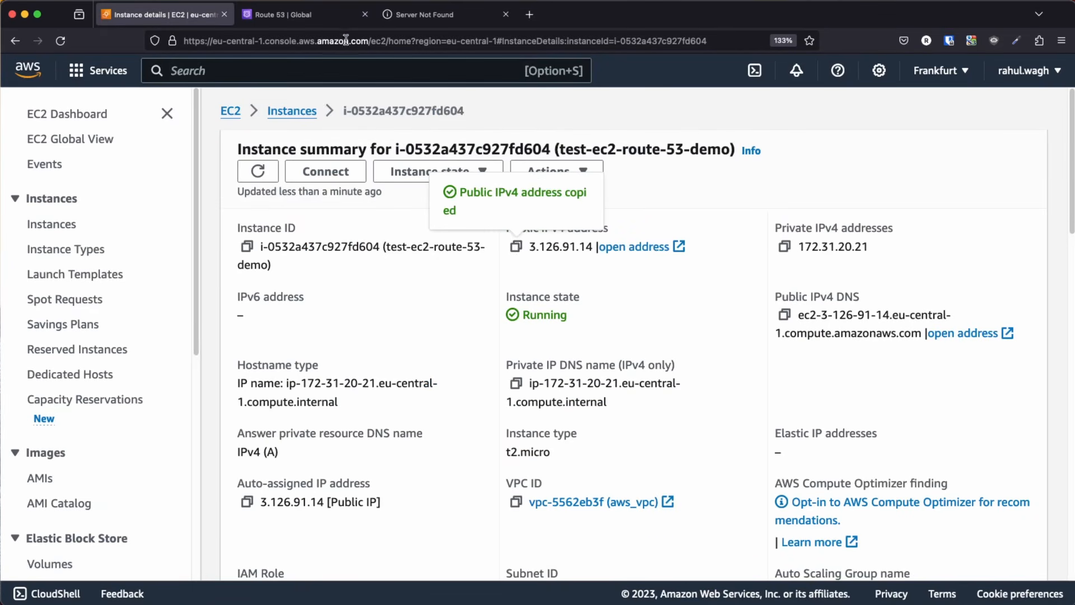
click(324, 23)
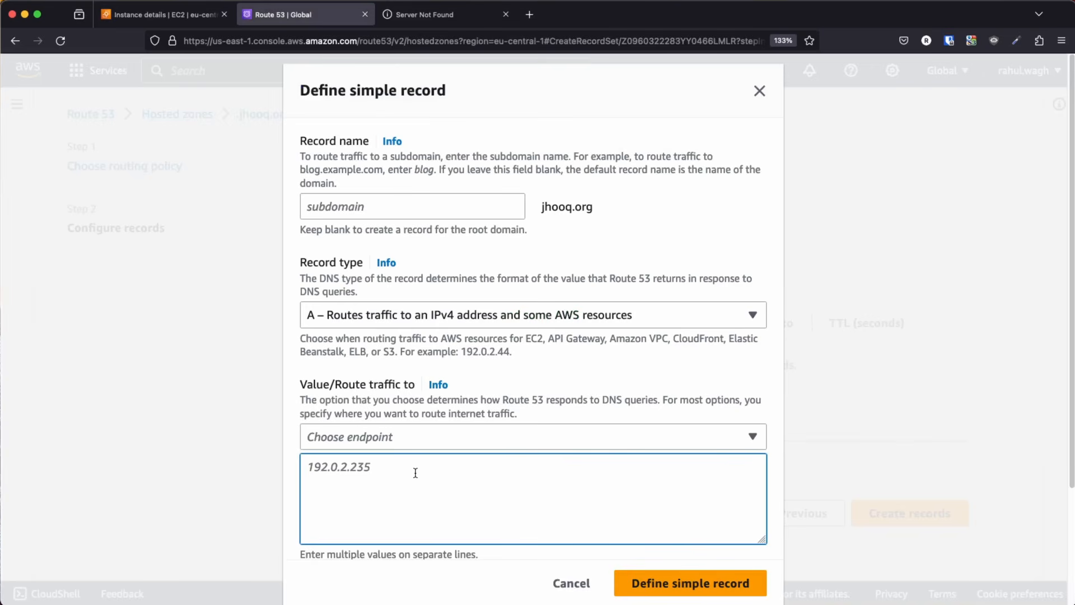
key(super+v)
scroll(560, 476, down, 2)
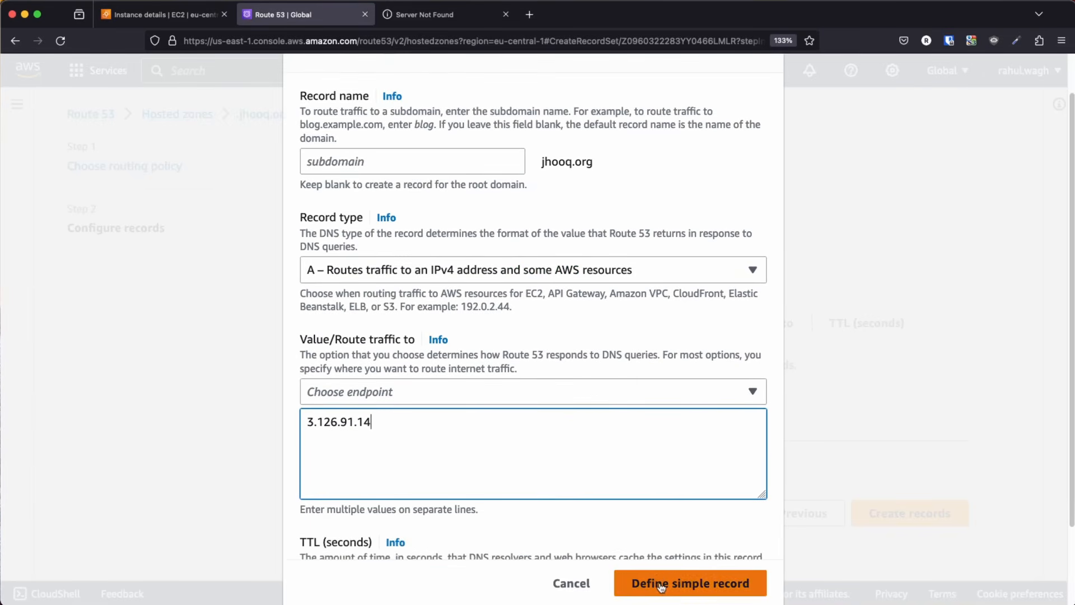
click(661, 584)
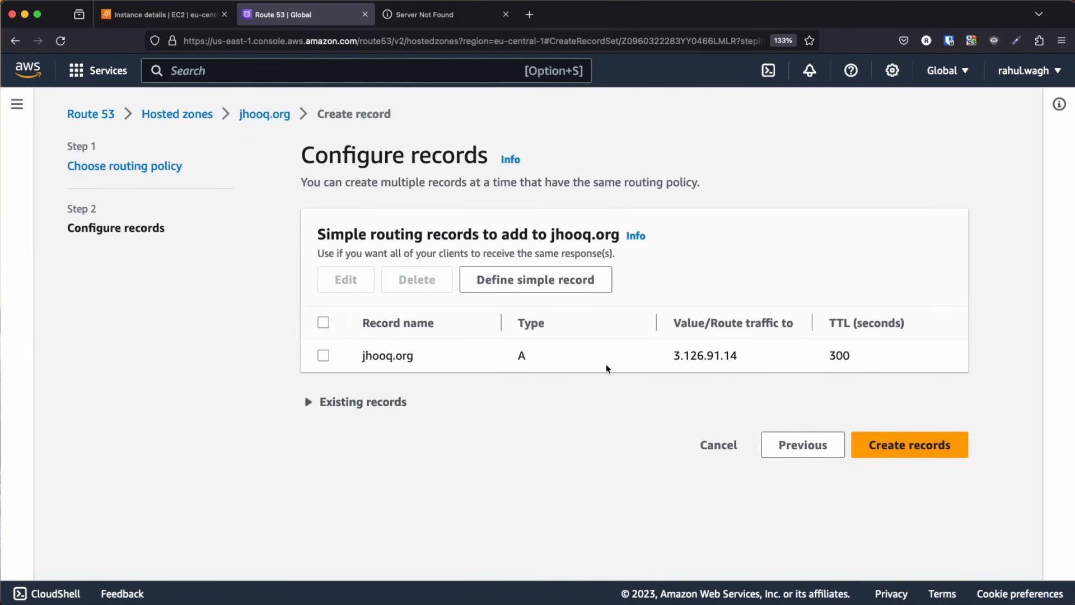
Step: Edit the pending jhooq.org A record to a TTL of 10 seconds and create the record
click(323, 355)
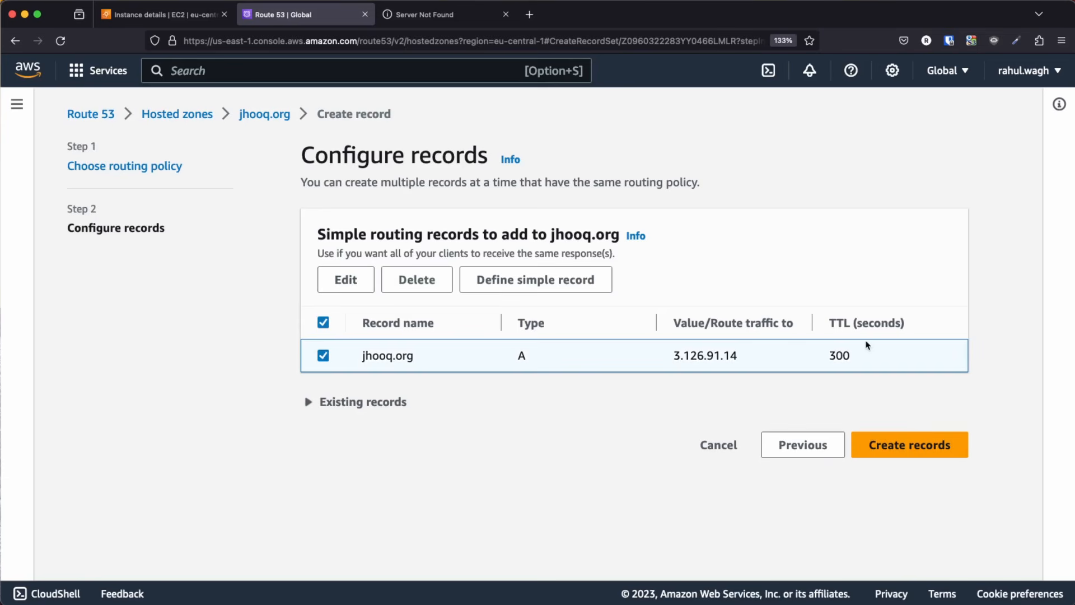
drag(831, 322, 934, 329)
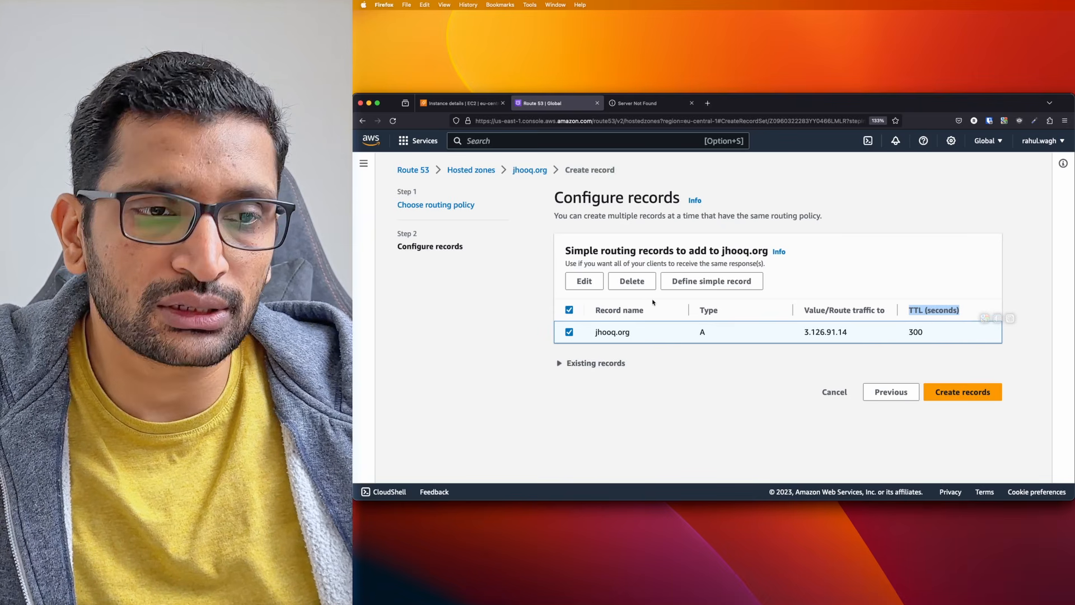
click(584, 280)
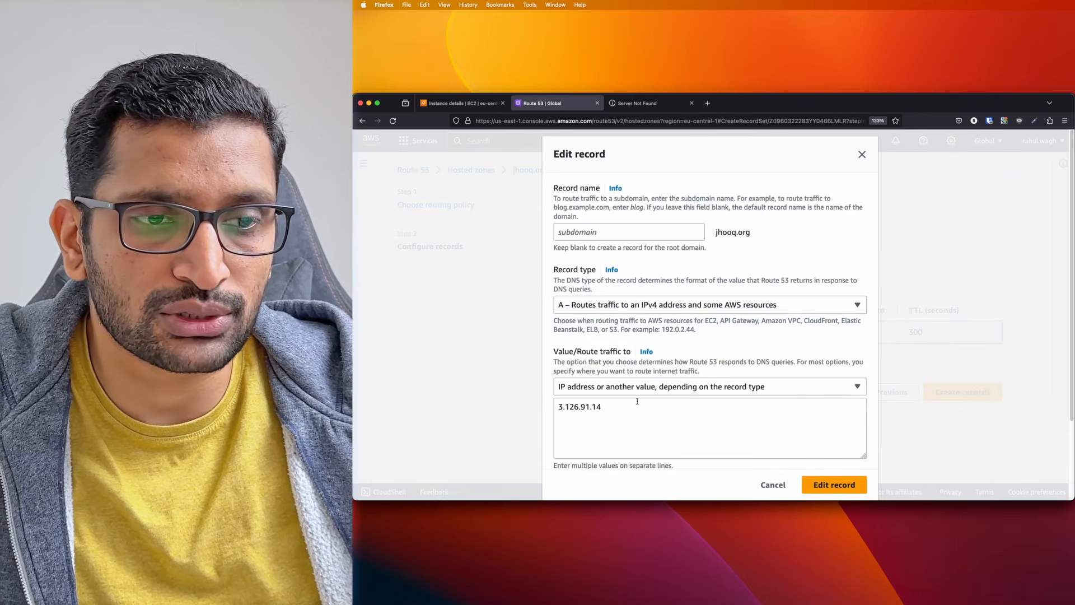
scroll(636, 401, down, 3)
double_click(585, 431)
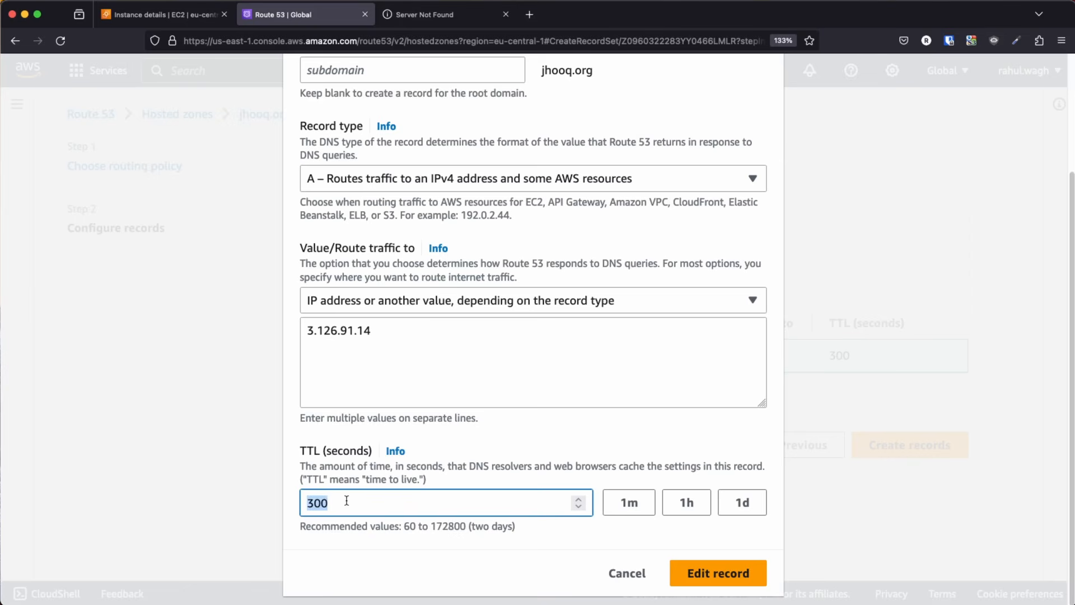
text(10)
click(751, 586)
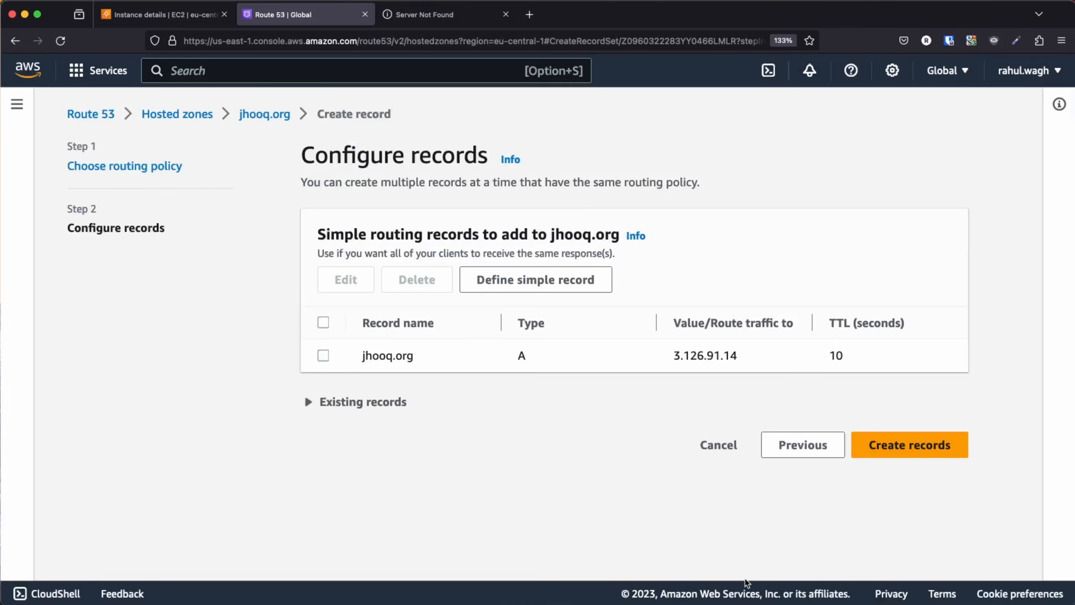
click(322, 356)
click(948, 445)
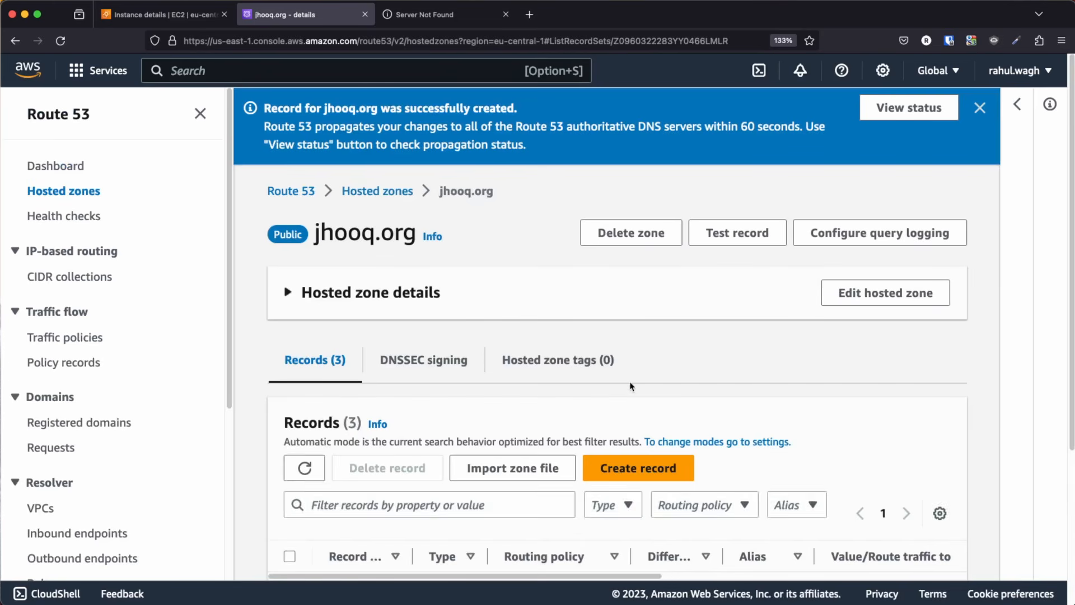
Step: Check the new A record in the jhooq.org zone's record list and view its propagation status
scroll(630, 386, down, 4)
drag(328, 393, 898, 398)
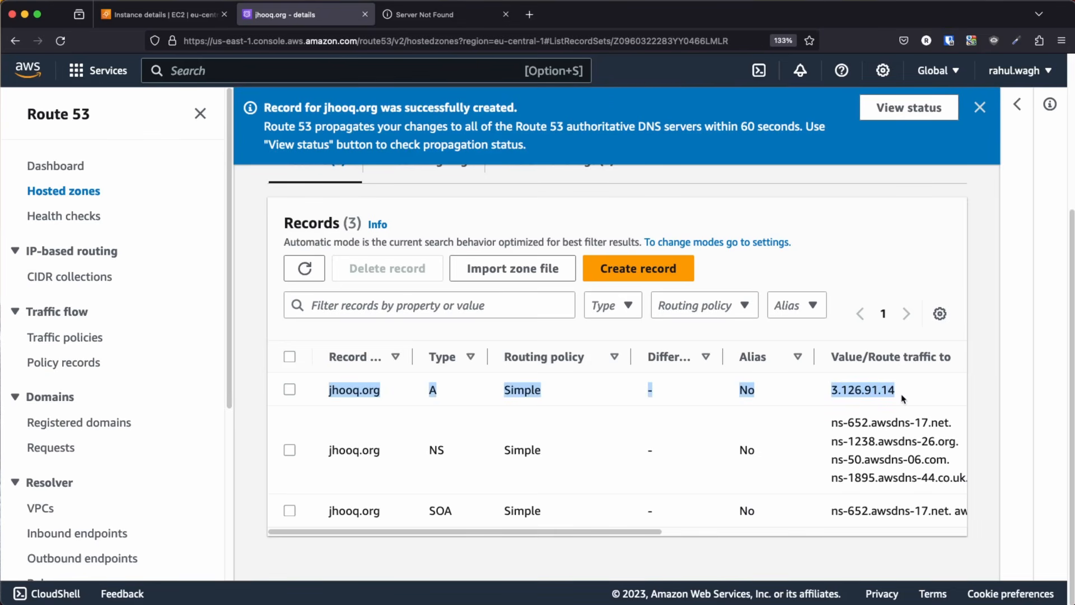
click(901, 112)
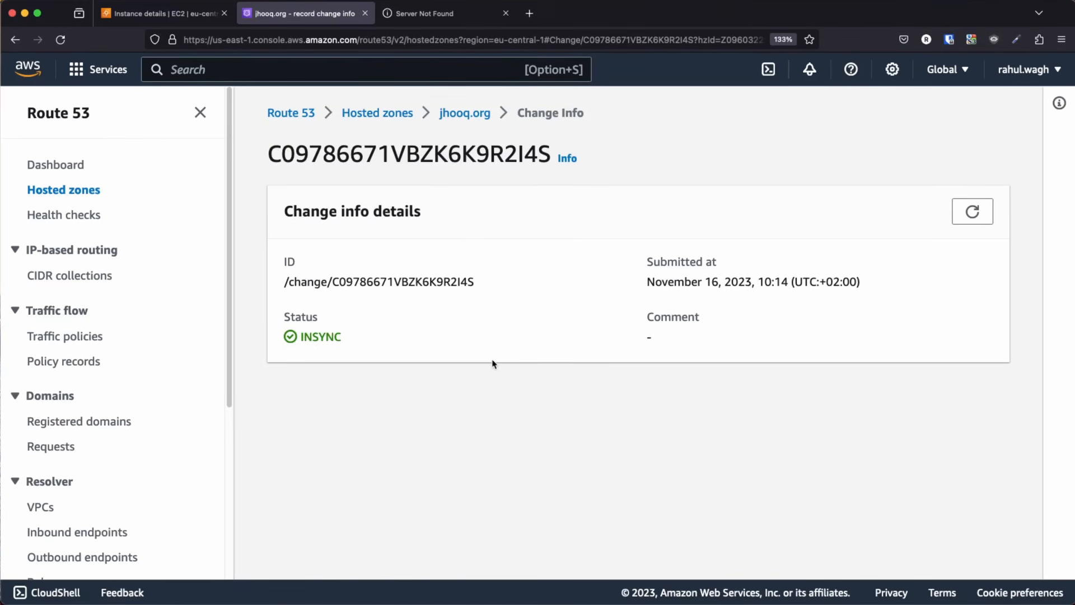
drag(303, 336, 366, 339)
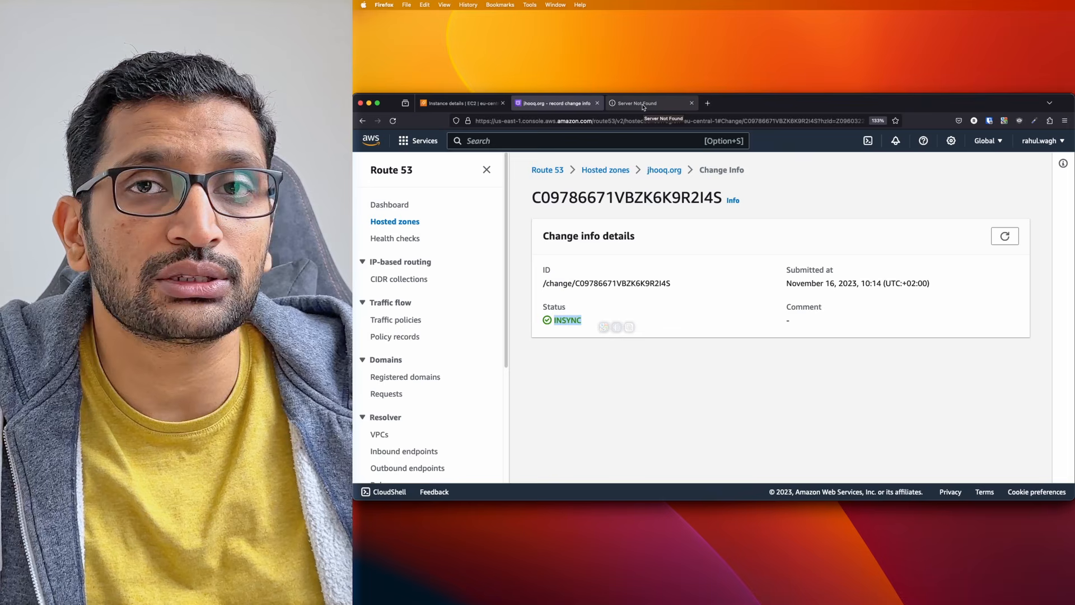
Step: Load jhooq.org in the separate browser tab to test the new DNS record
click(643, 104)
click(577, 120)
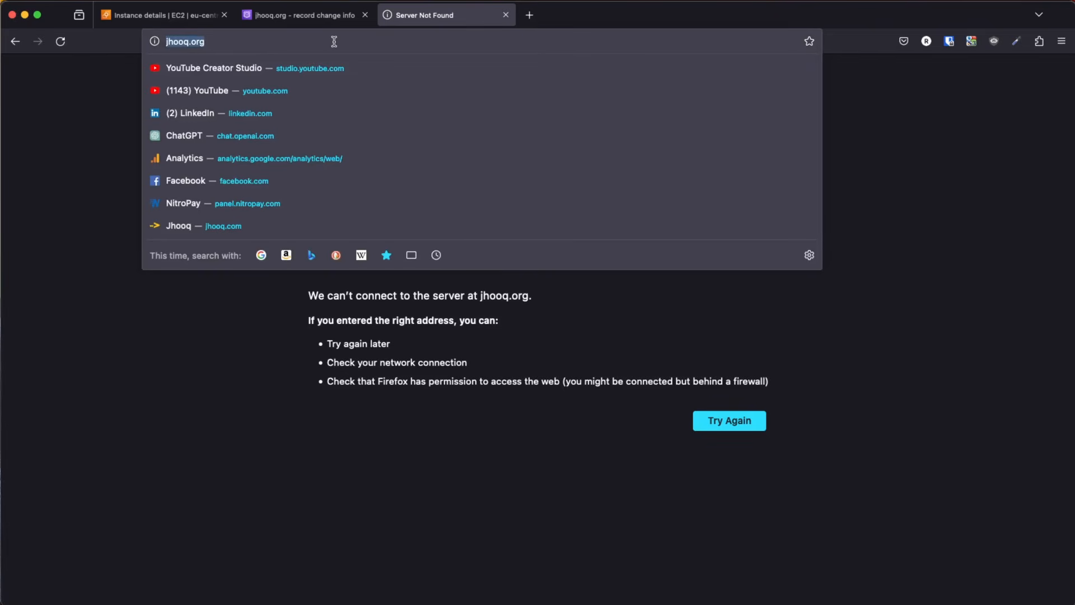
key(Right)
key(Return)
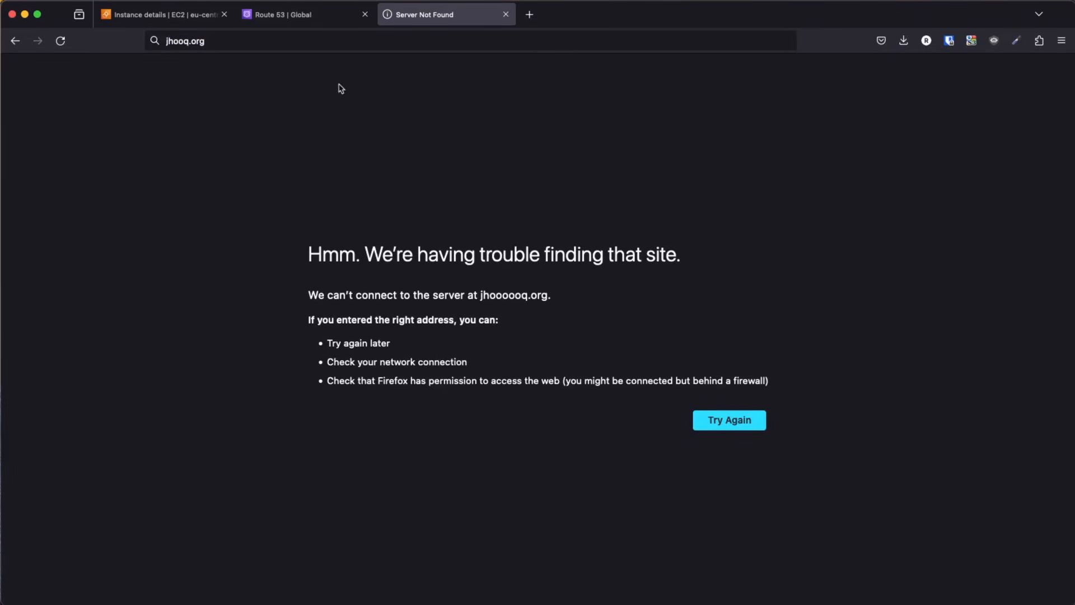
click(248, 40)
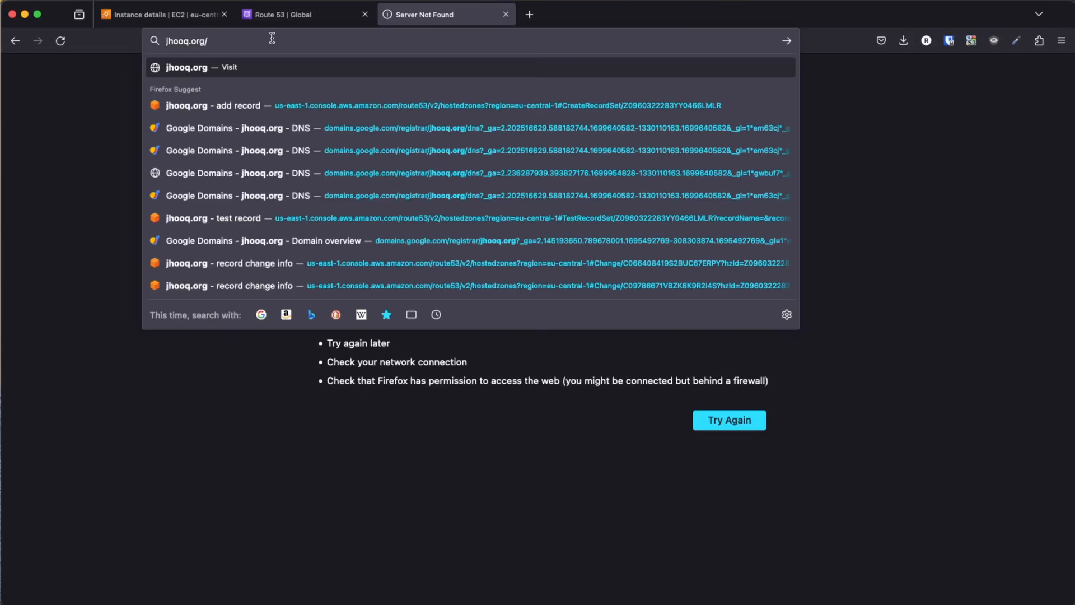
key(Return)
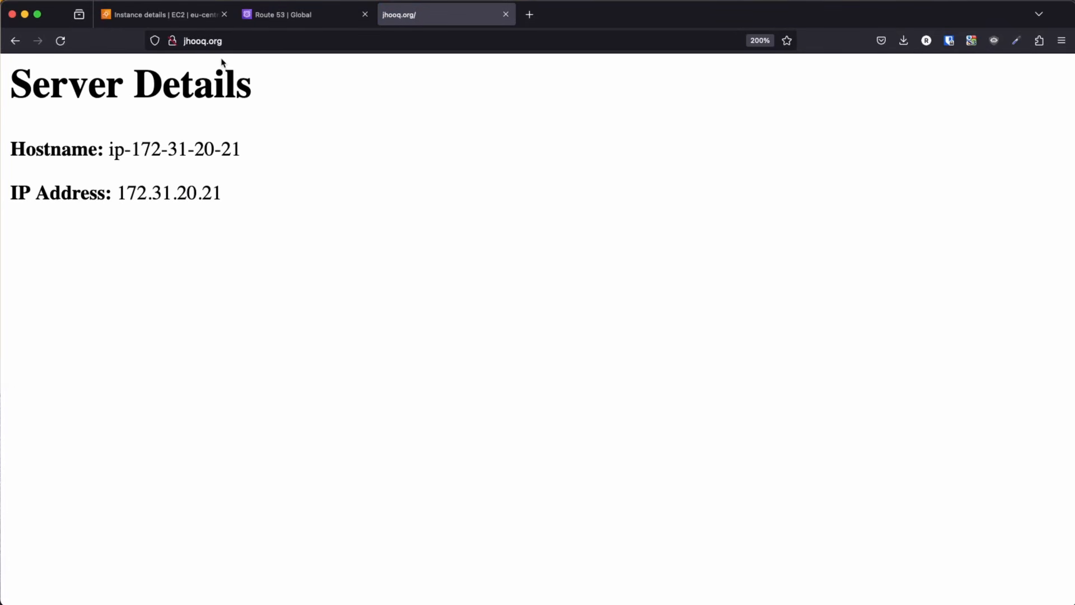
Step: Compare the hostname and IP address on the Server Details page with the EC2 instance's private IPv4 address
drag(251, 203, 13, 133)
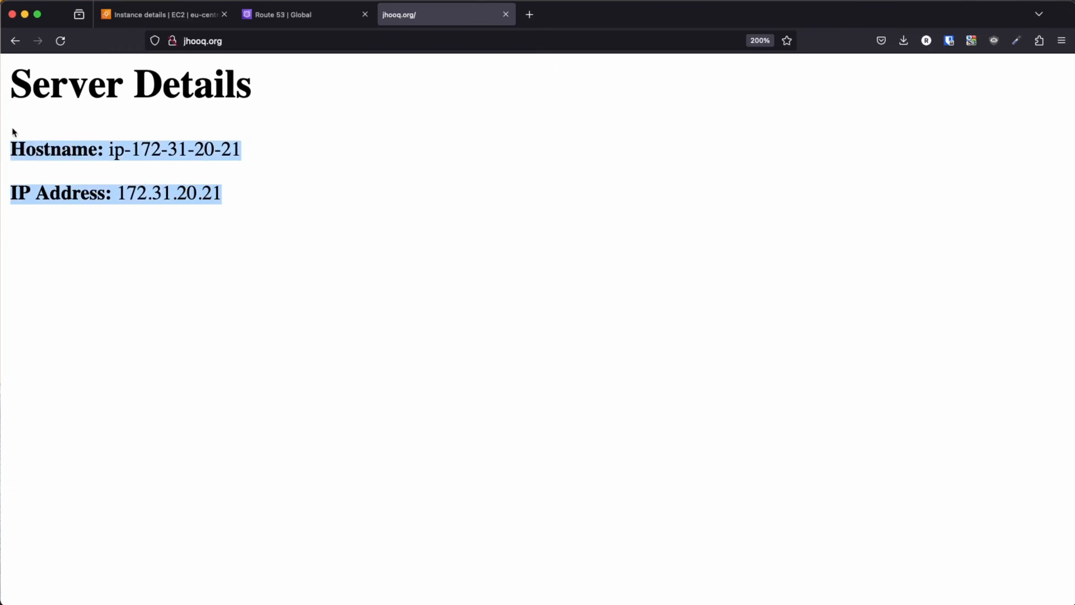
click(135, 175)
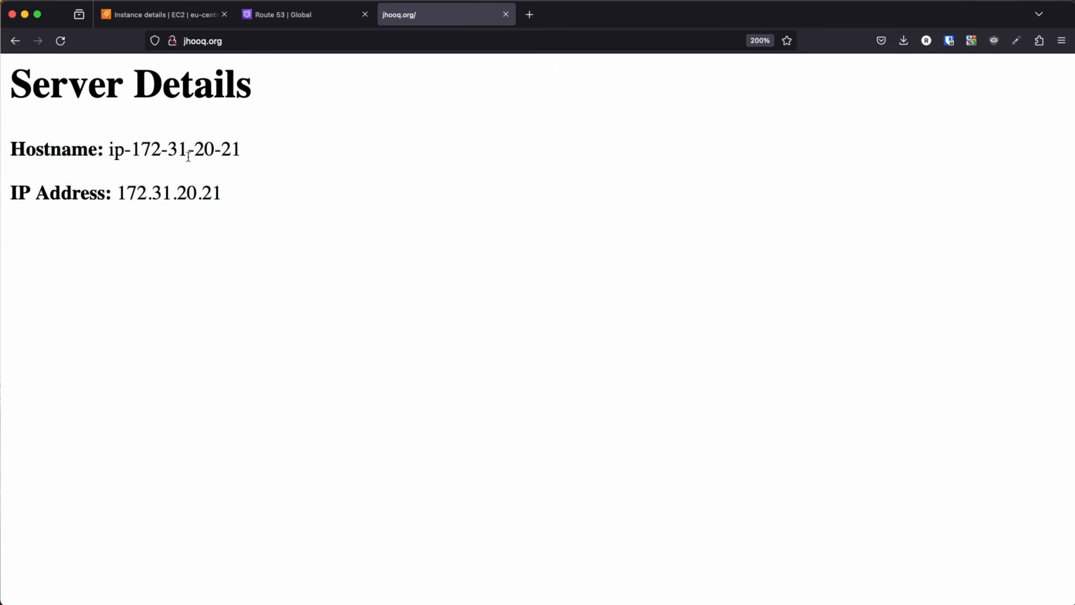
click(168, 15)
click(731, 390)
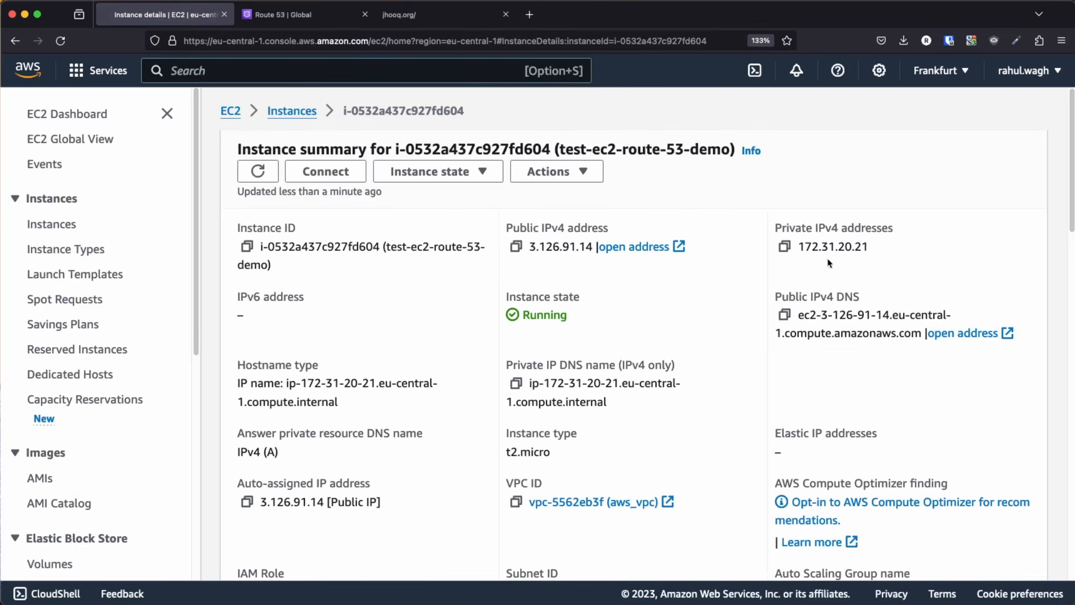
drag(798, 247, 876, 253)
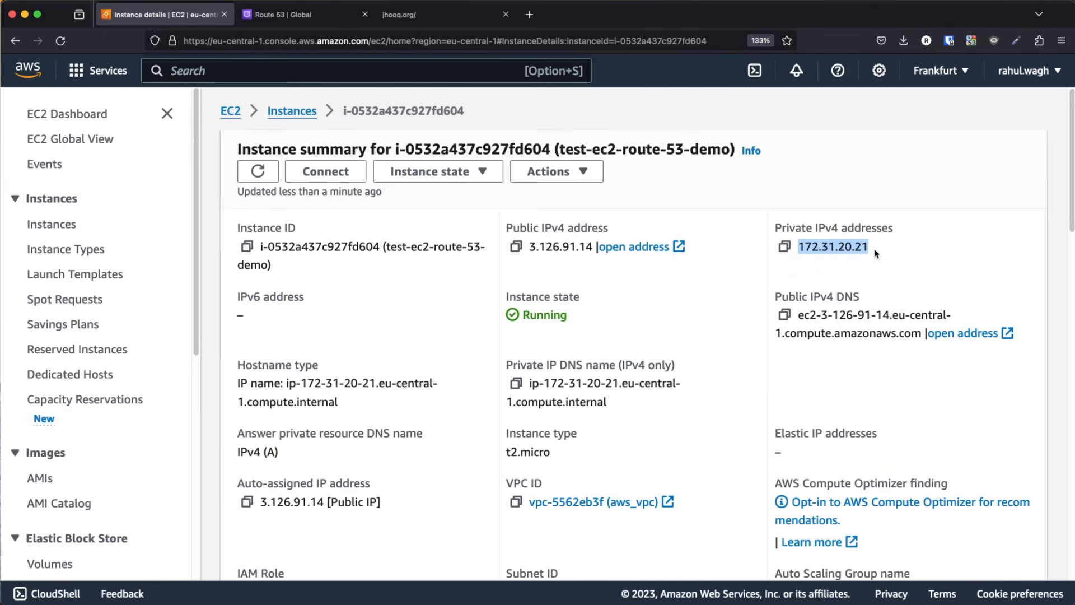
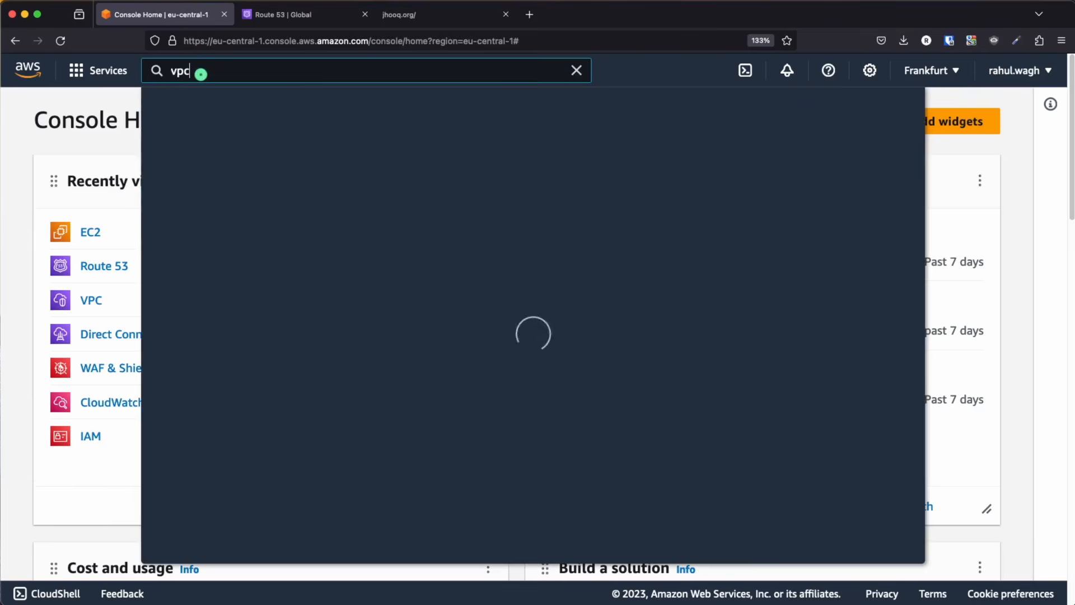
Step: Open the VPC console and start creating a VPC with the VPC only option, naming it test-vpc
click(407, 235)
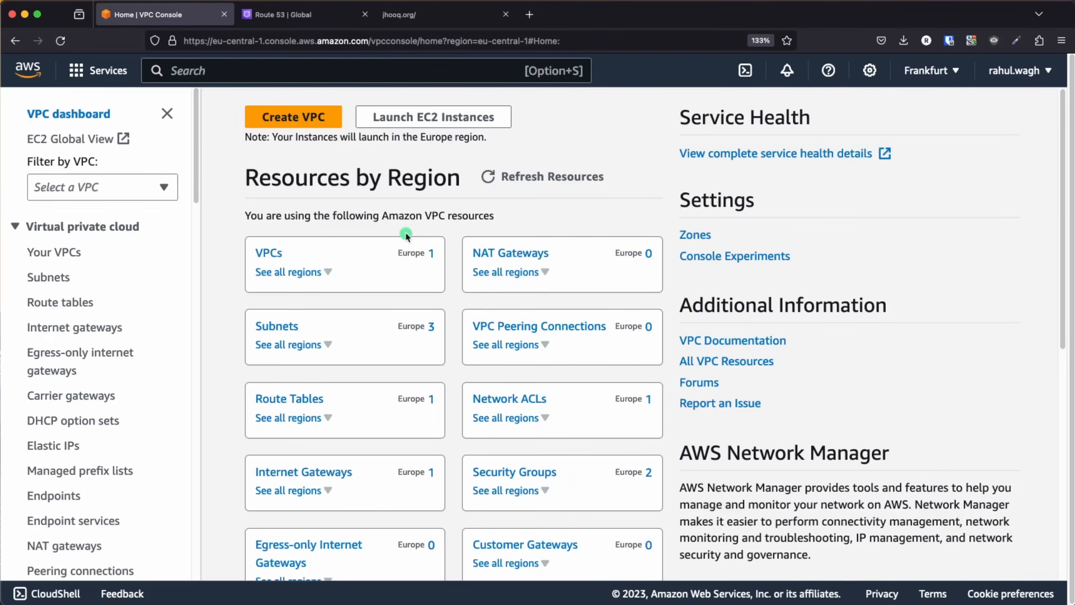
click(296, 116)
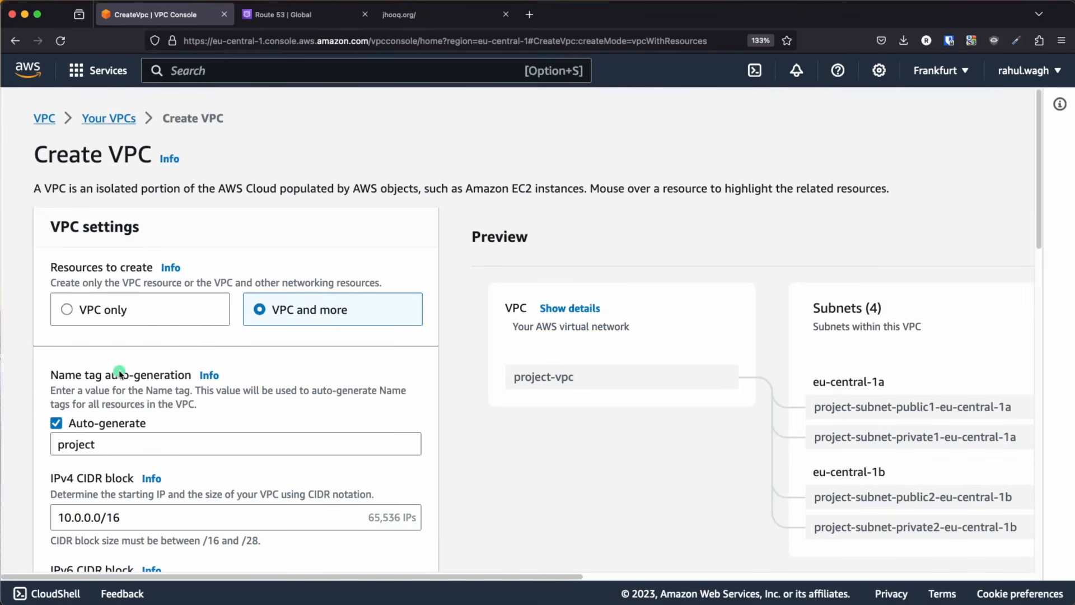
click(92, 309)
scroll(282, 336, down, 5)
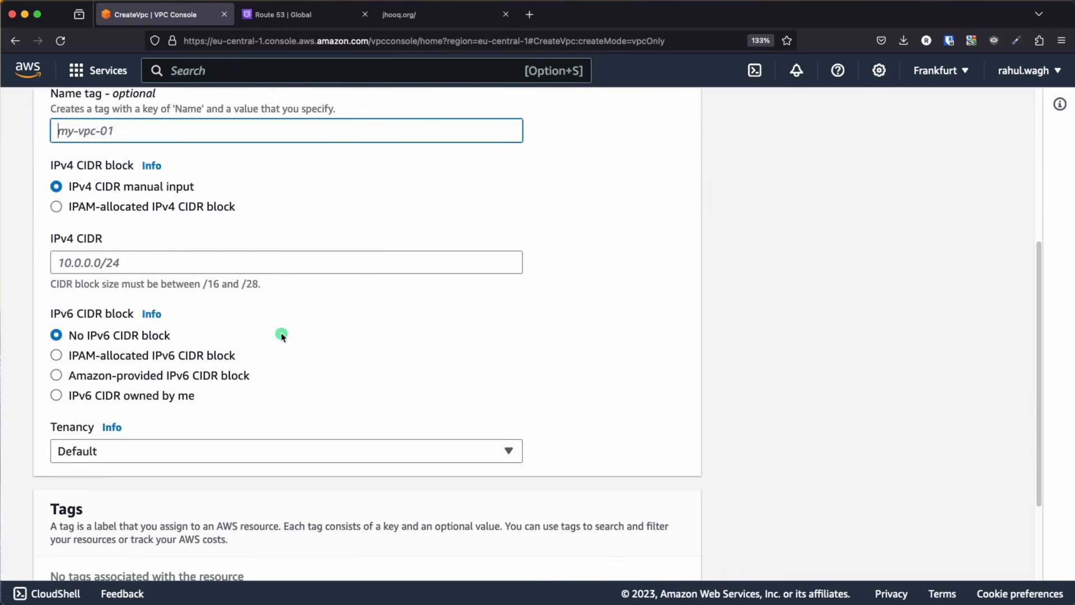
scroll(159, 283, up, 1)
text(test-vpc)
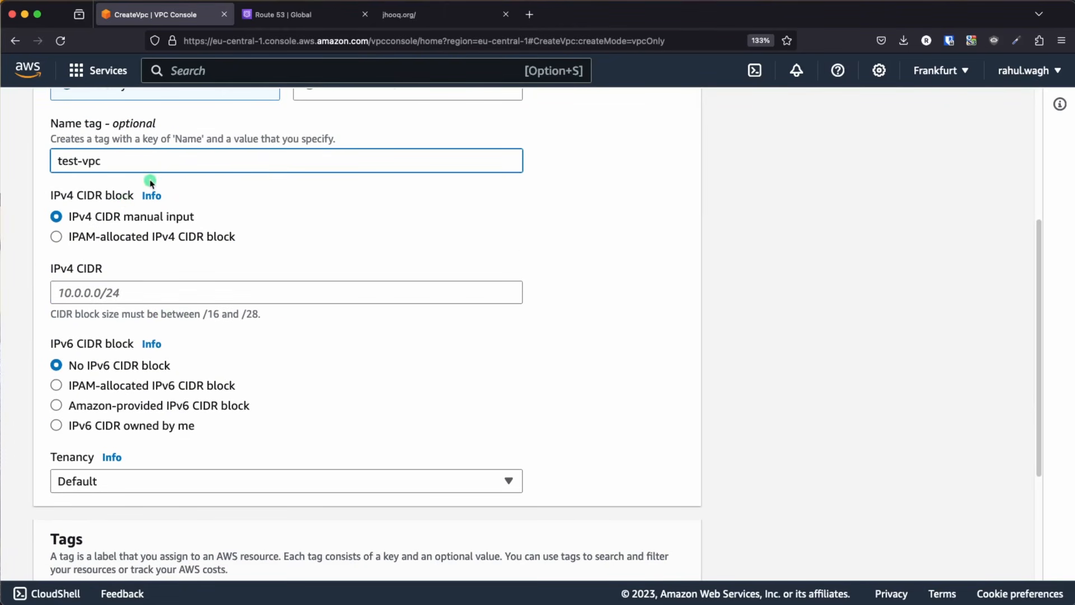
Step: Set the IPv4 CIDR to 12.0.0.0/16, keep no IPv6 block and default tenancy, and create the VPC
click(88, 296)
text(12.0.0.0/16)
click(280, 332)
scroll(279, 332, down, 3)
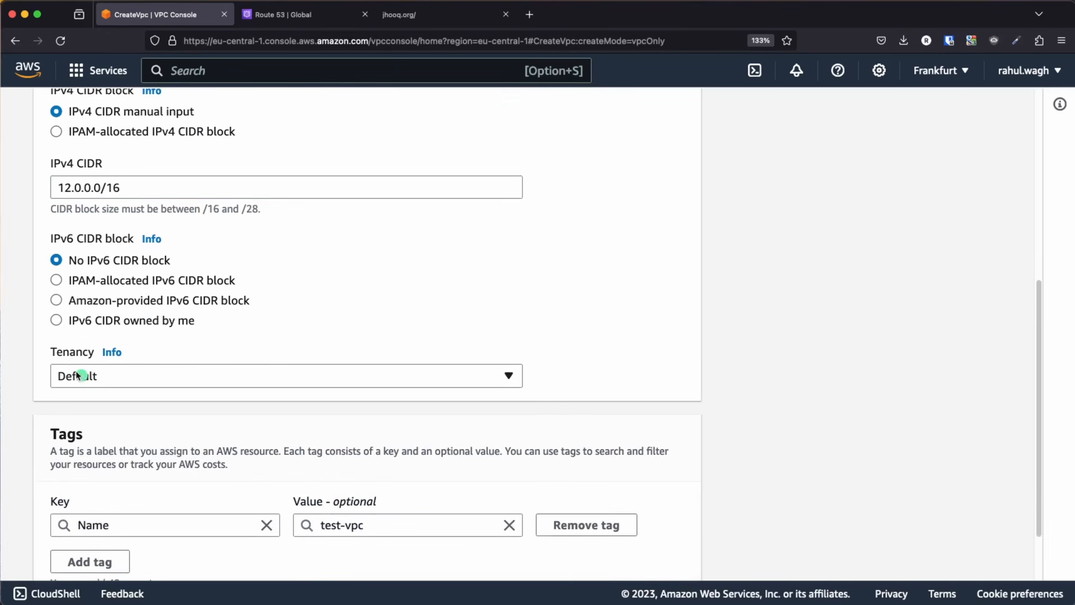
scroll(216, 390, down, 2)
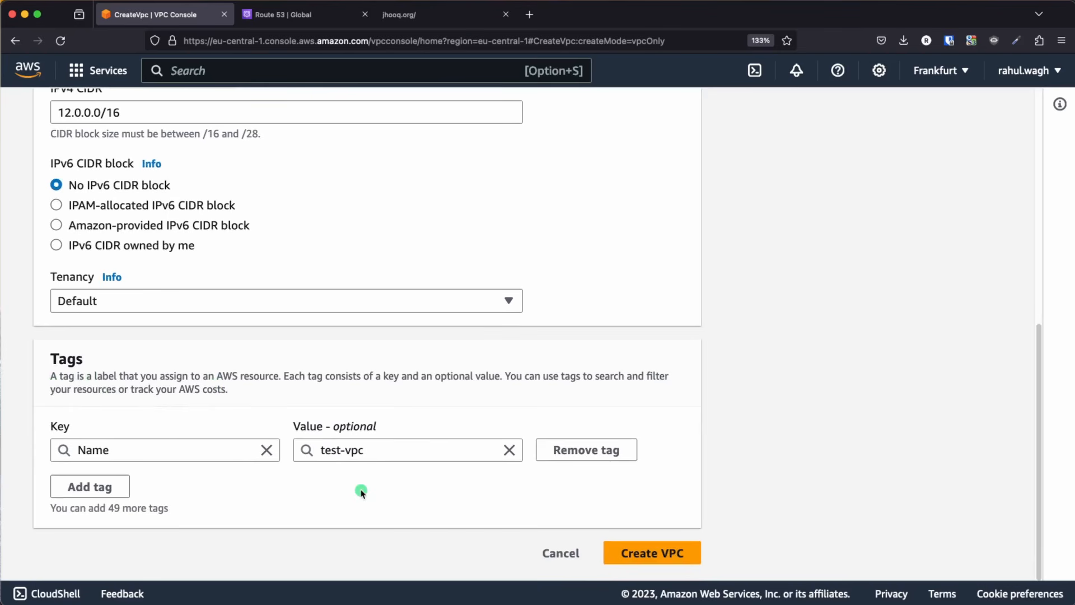
click(633, 552)
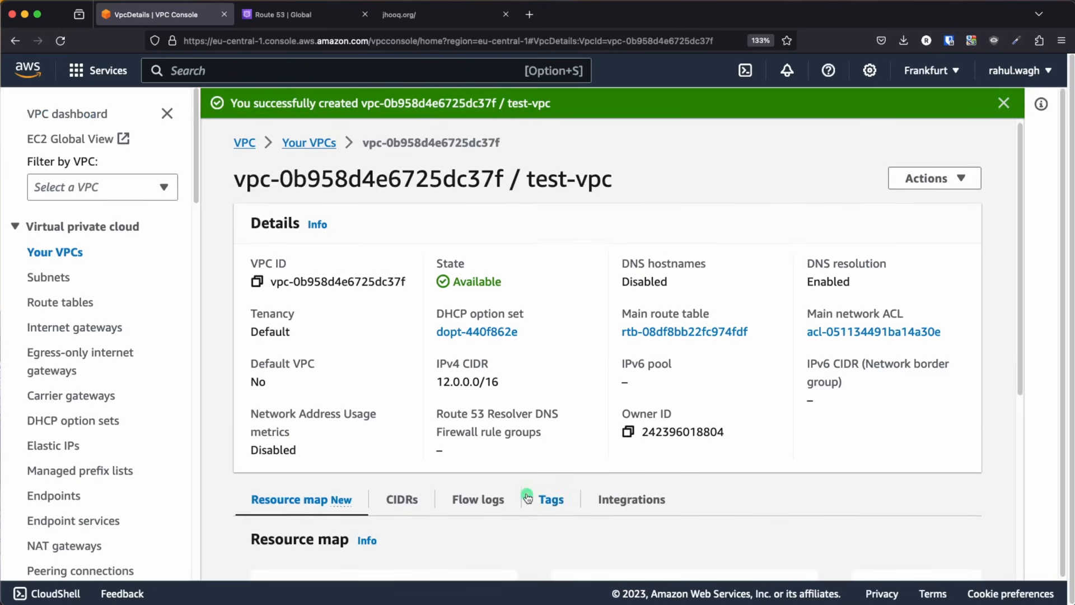
Step: Find and select test-vpc in the list of VPCs, and switch back to Firefox from the network diagram
scroll(527, 497, down, 1)
click(309, 133)
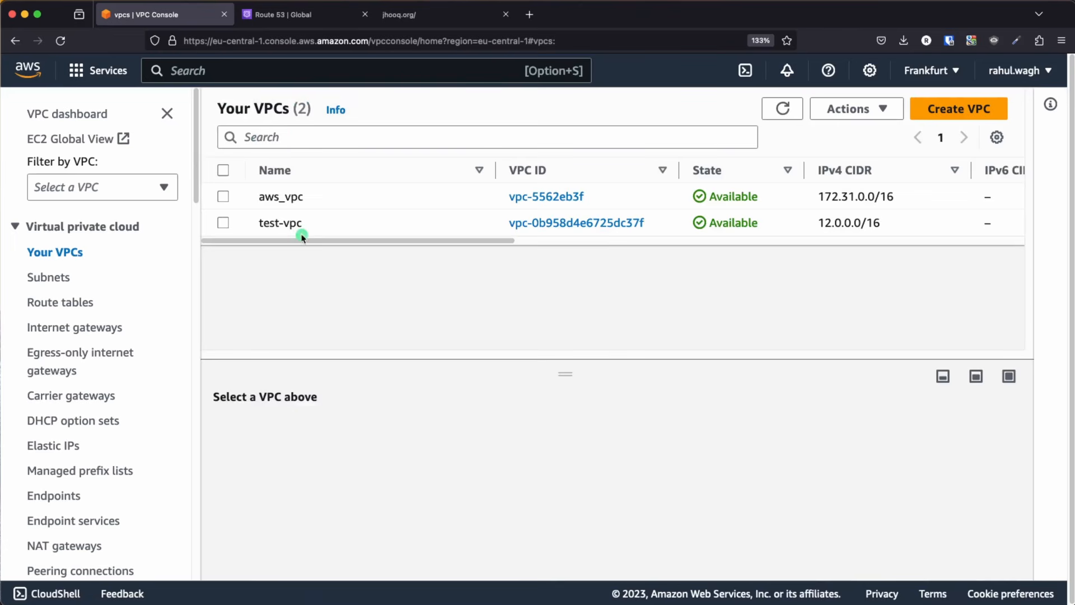
drag(257, 222, 313, 224)
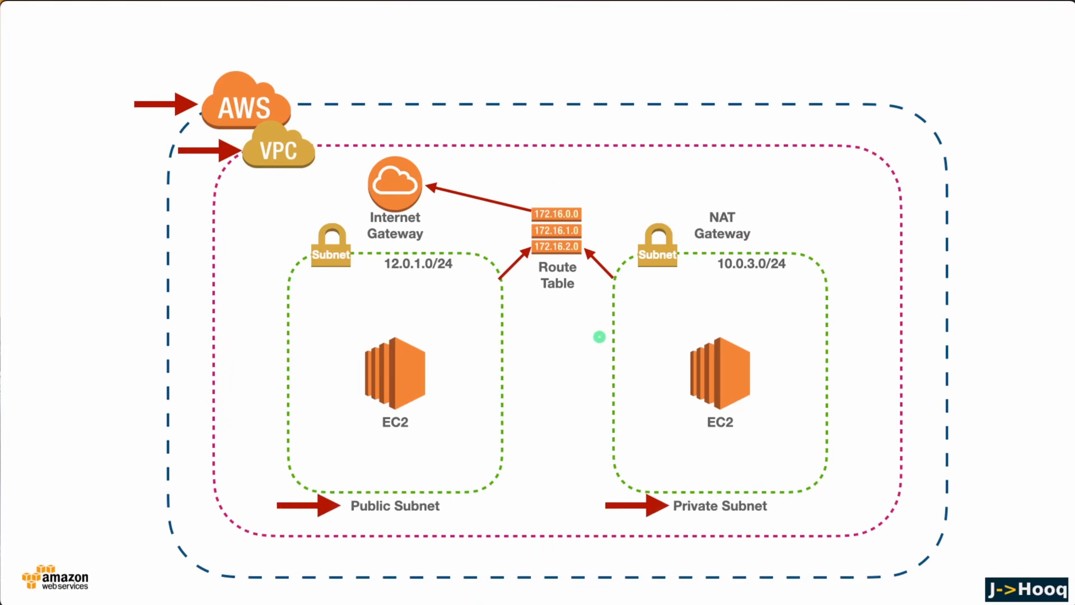
key(super+Tab)
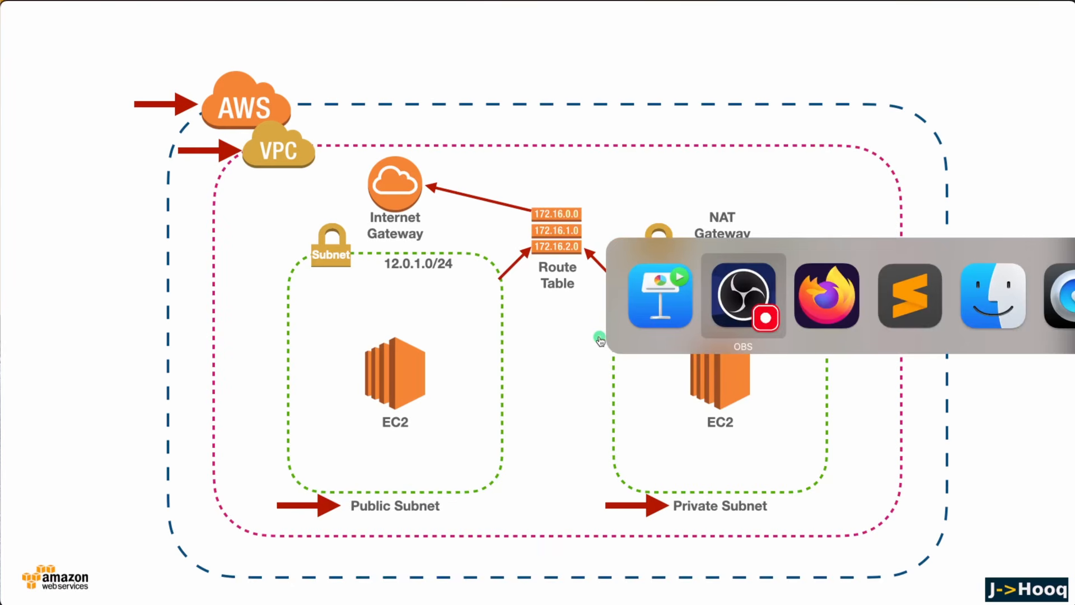
key(Tab)
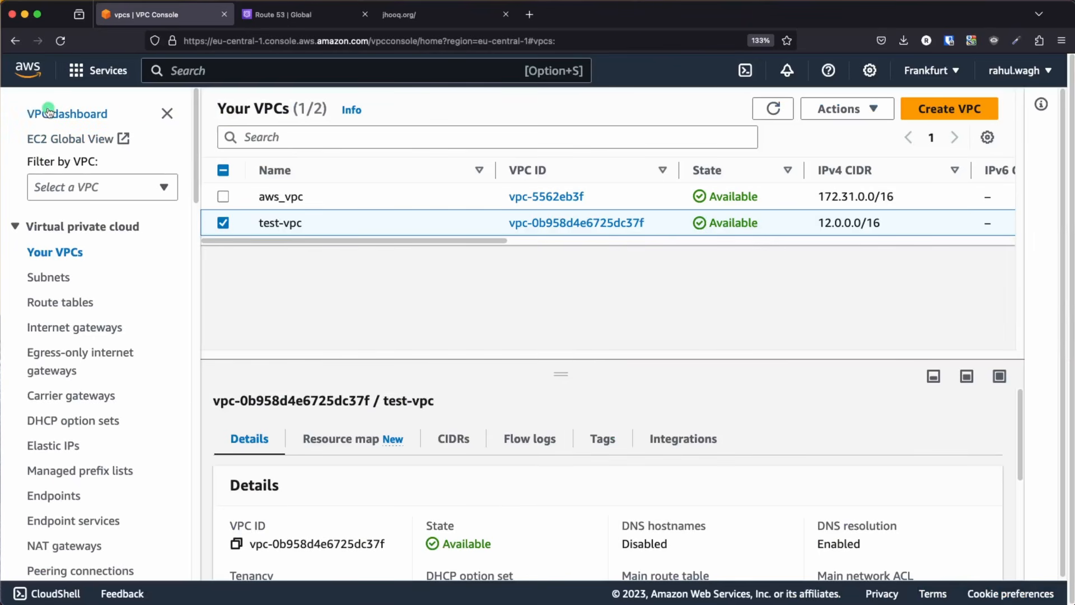
Step: Start creating subnets from the VPC dashboard's subnet list and select test-vpc as the VPC they belong to
click(48, 113)
scroll(244, 280, down, 2)
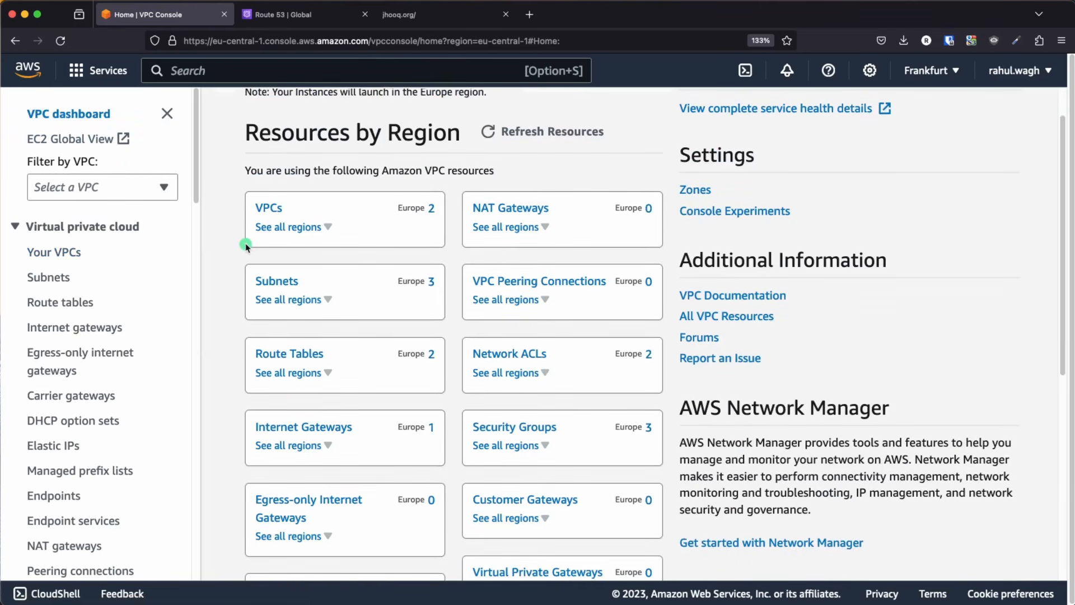
click(266, 283)
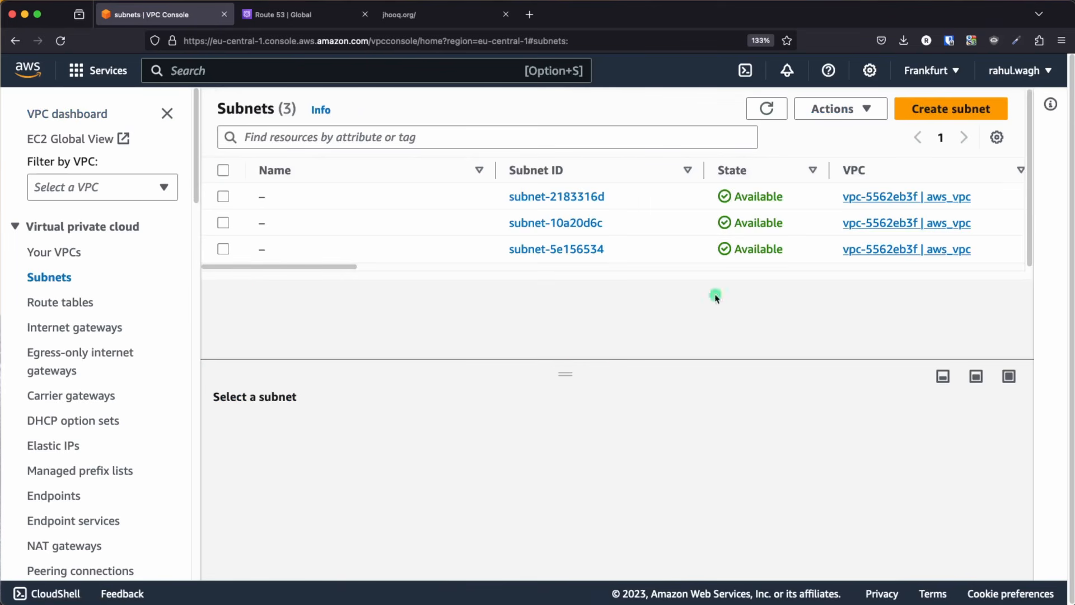
click(929, 111)
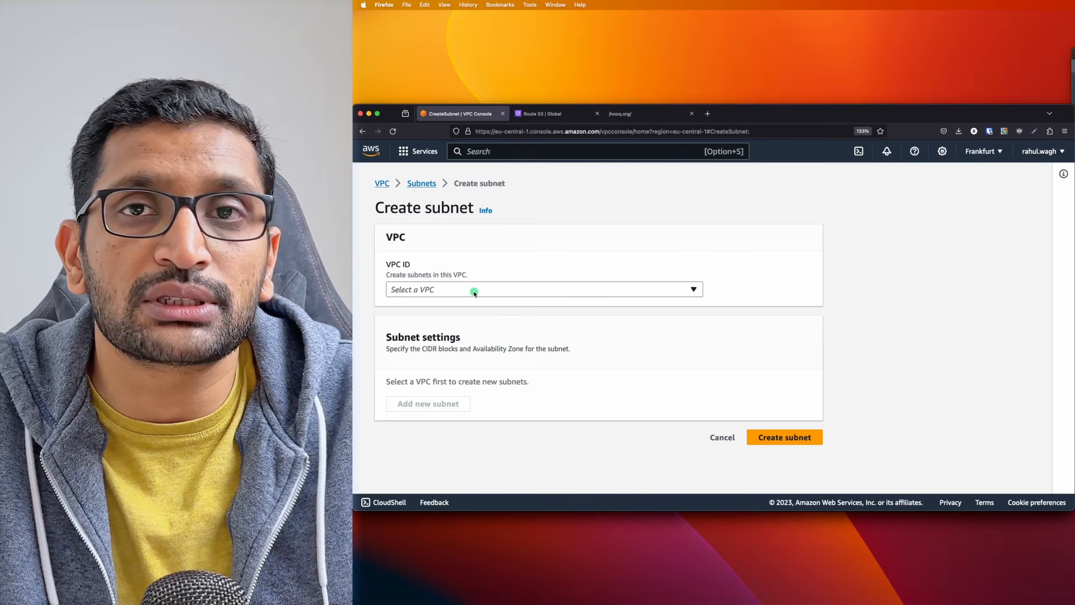
key(super+Tab)
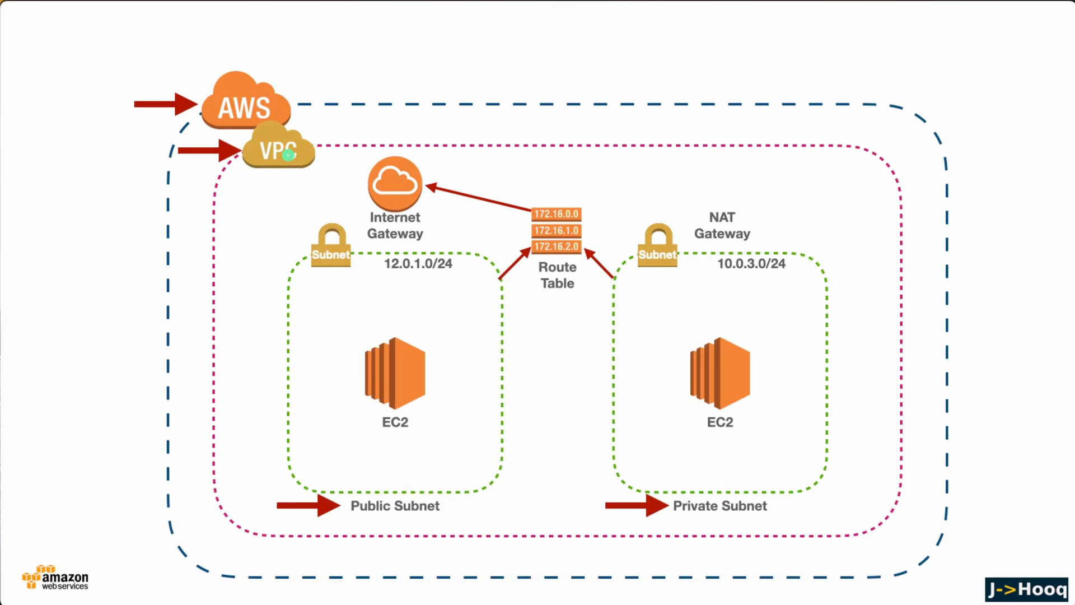
key(super+Tab)
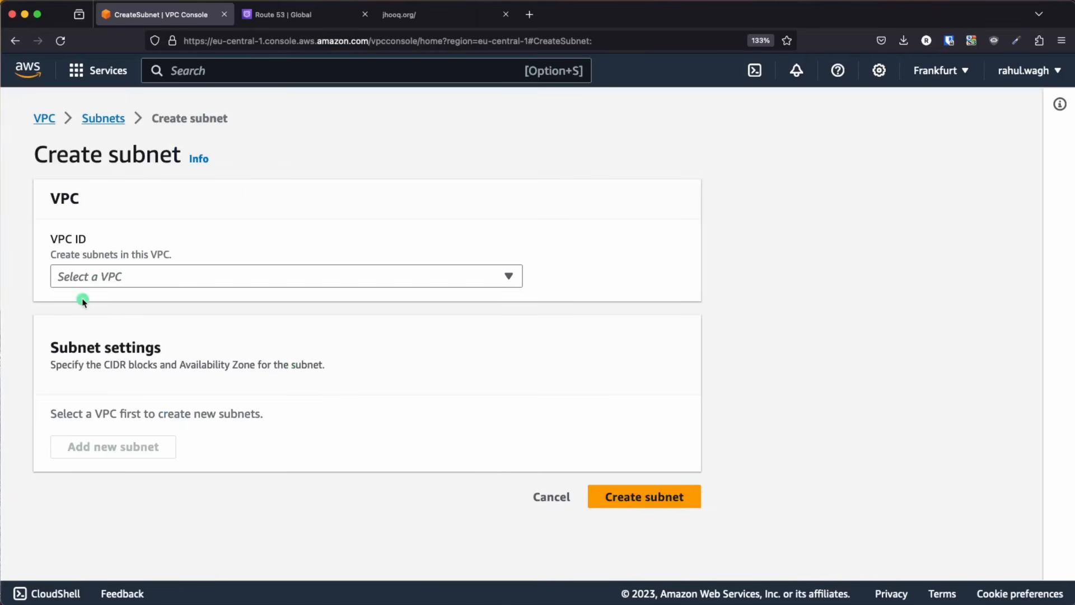
click(150, 277)
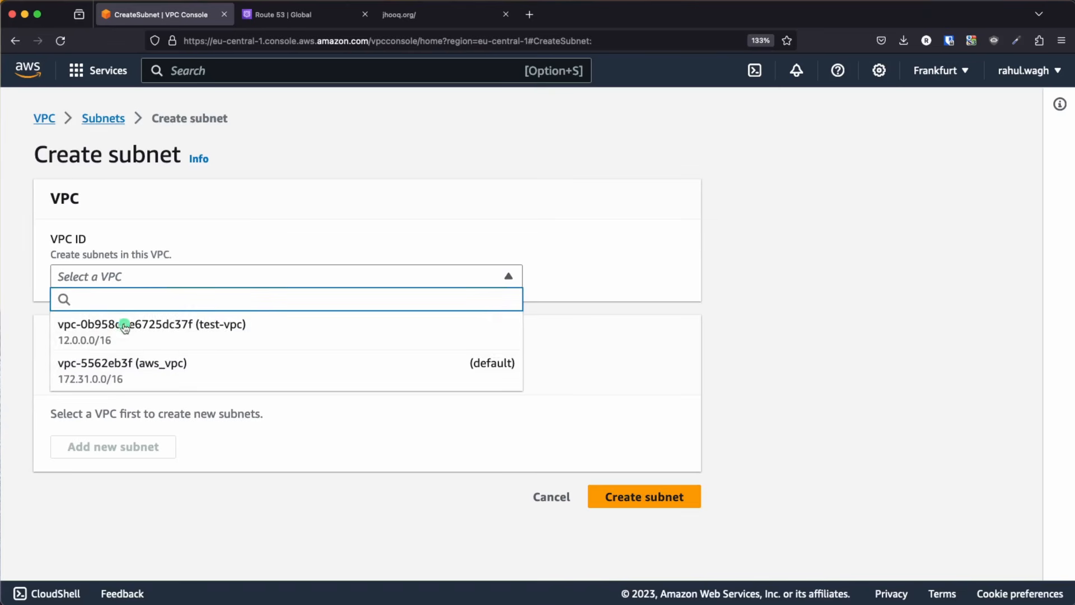
click(224, 342)
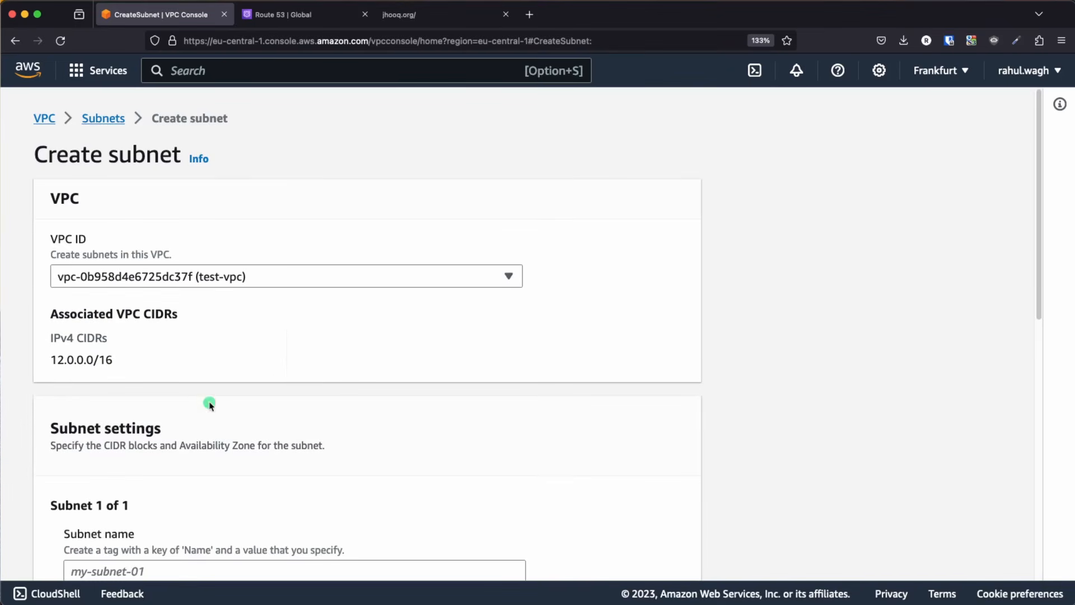
Step: Name the first subnet test-public-subnet-1-1a and place it in the Europe (Frankfurt) / eu-central-1a availability zone
scroll(213, 392, down, 5)
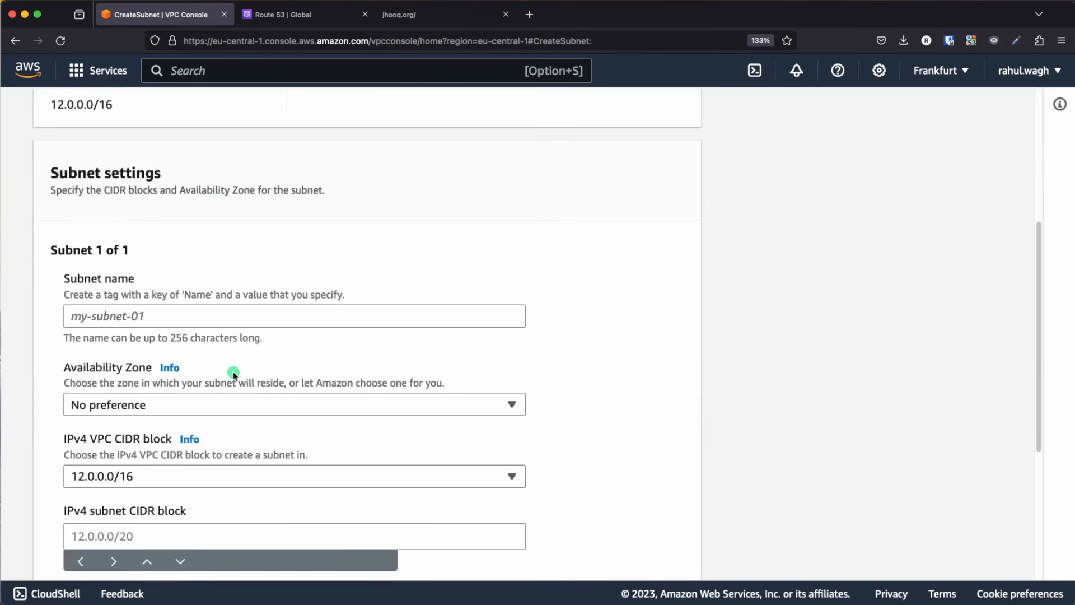
click(133, 316)
text(test-public-su)
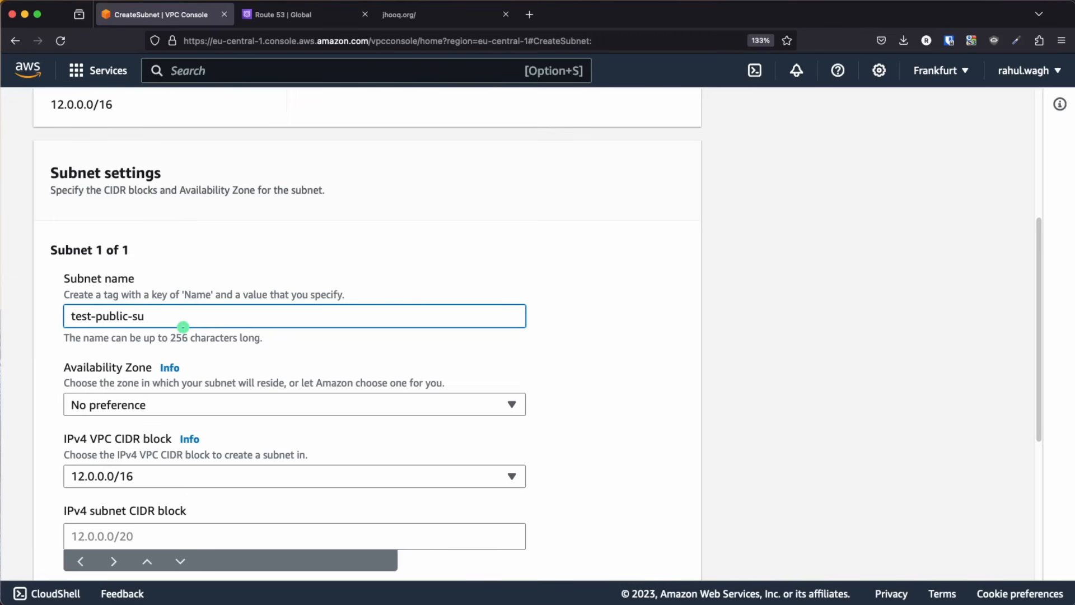
text(bnet)
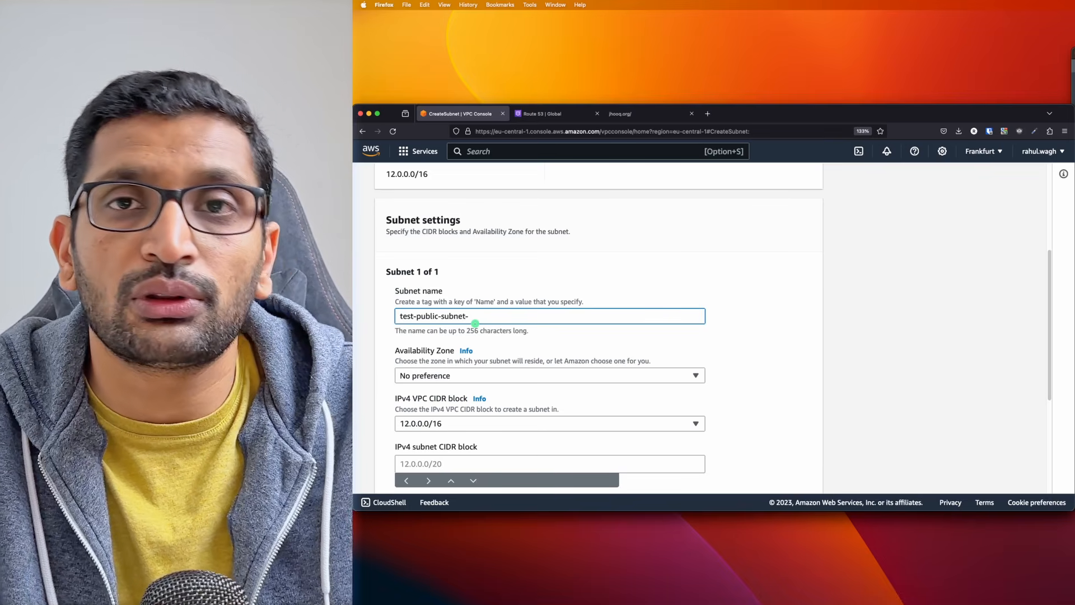
text(-1a)
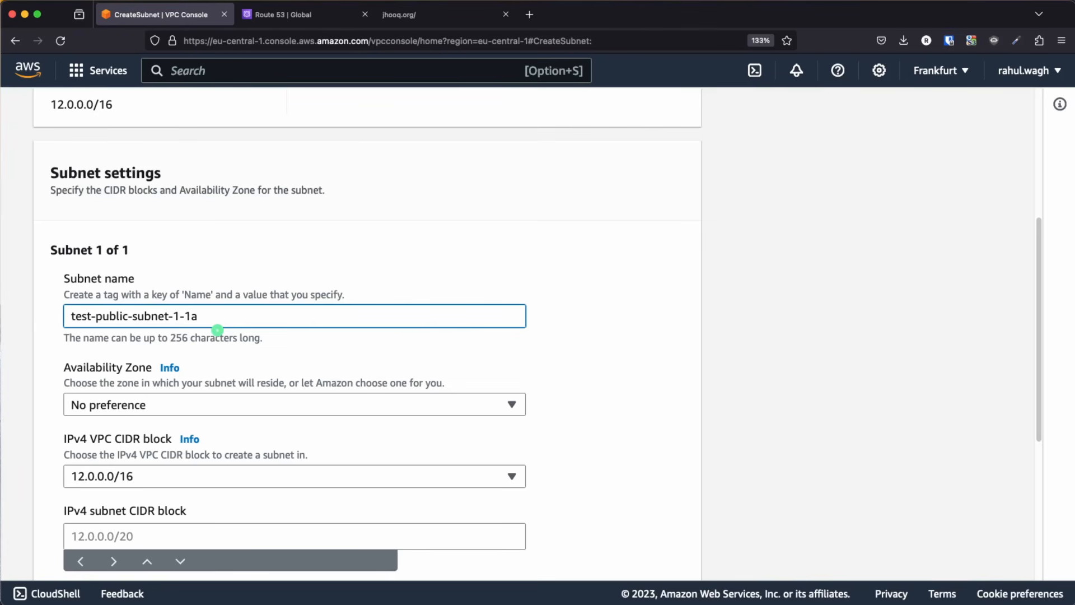
click(305, 403)
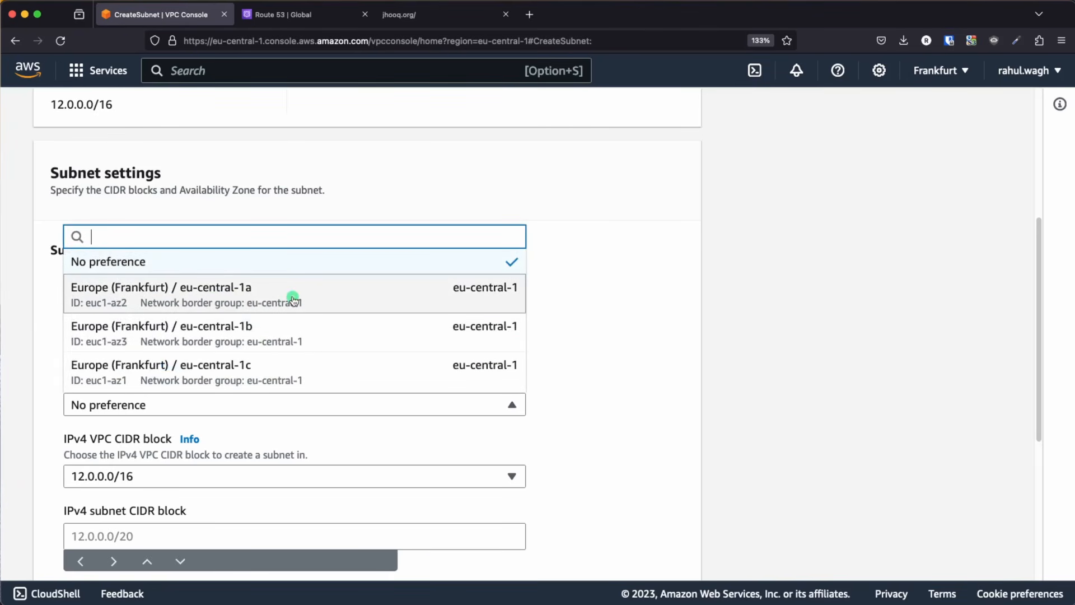
click(253, 303)
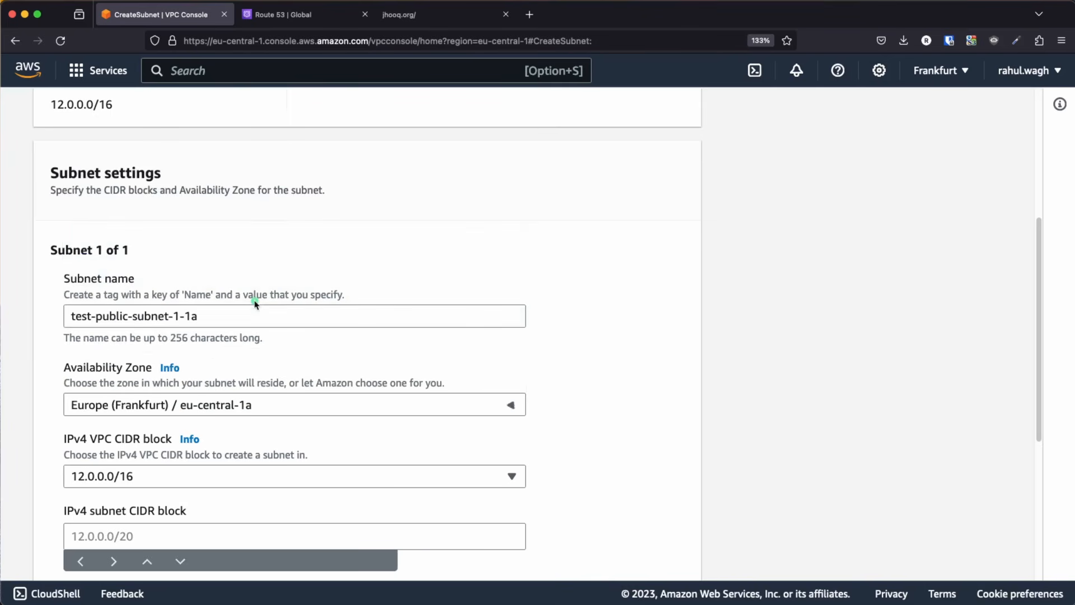
drag(203, 316, 175, 314)
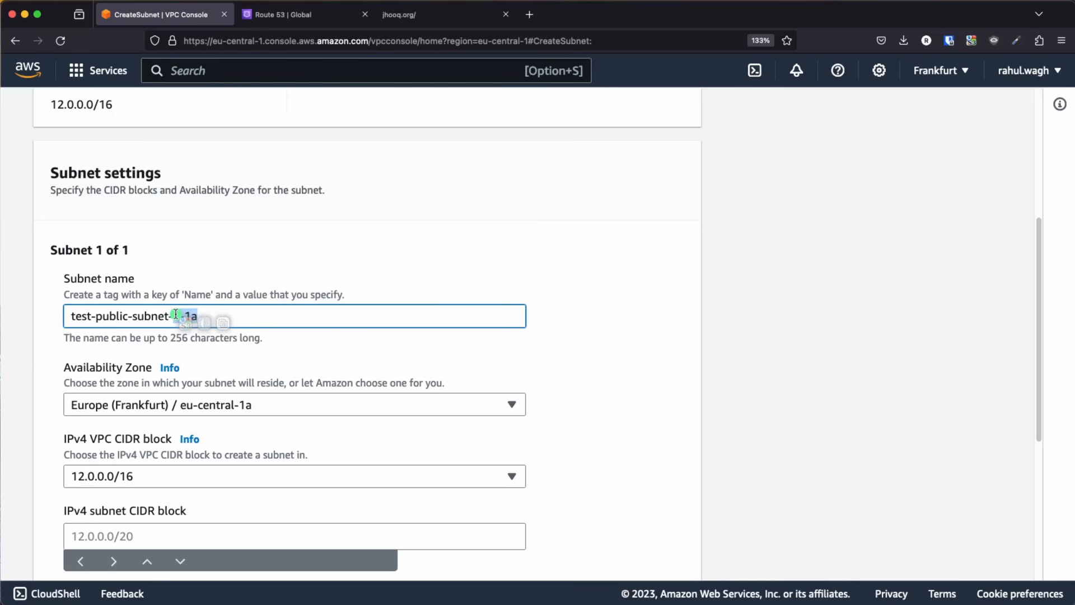
click(318, 280)
Step: Keep 12.0.0.0/16 as the first subnet's VPC CIDR block and set its IPv4 subnet CIDR block to 12.0.1.0/24
scroll(314, 293, down, 3)
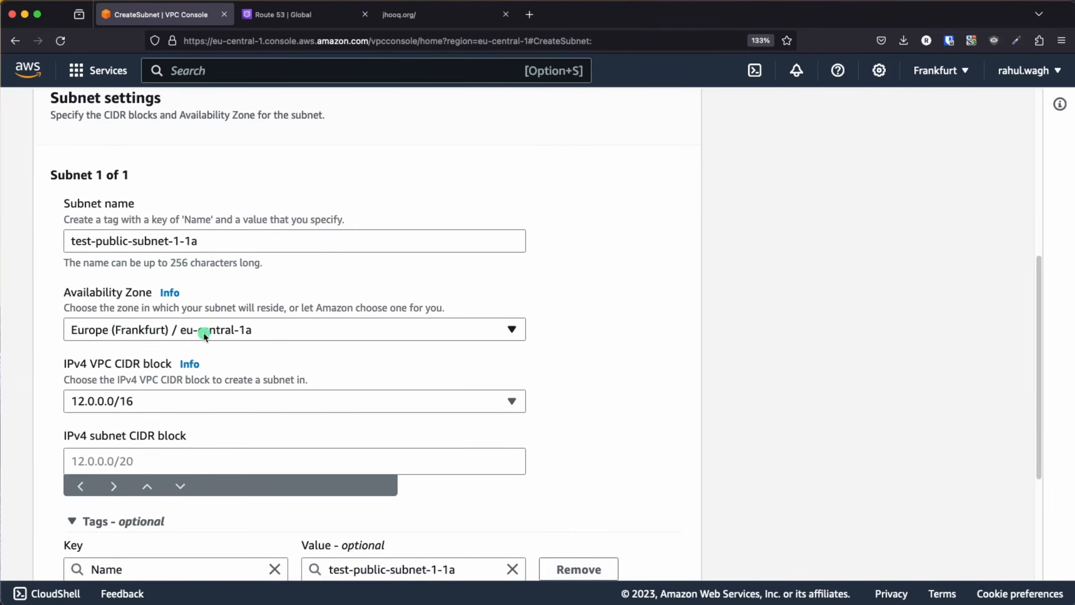
scroll(204, 334, down, 1)
click(140, 386)
click(369, 361)
scroll(369, 362, down, 3)
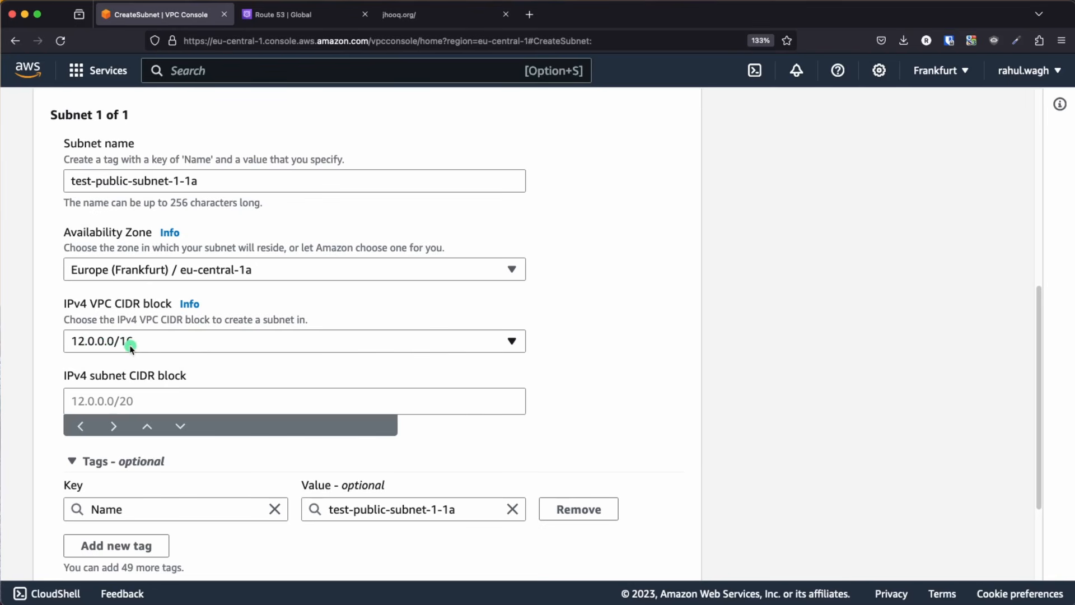
click(124, 401)
text(12.9)
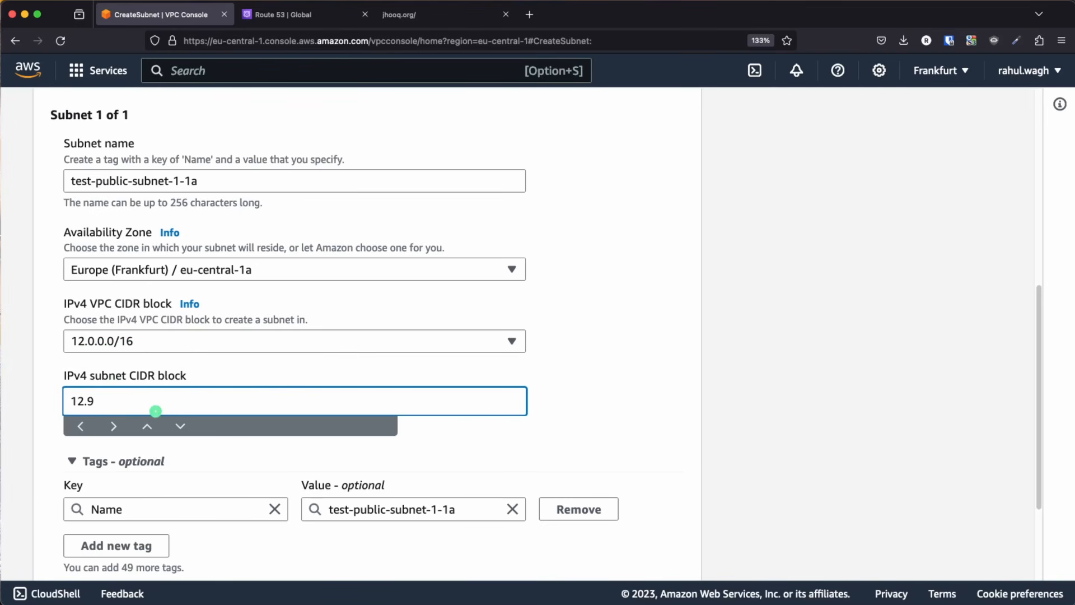
key(BackSpace)
text(0.1.0/24)
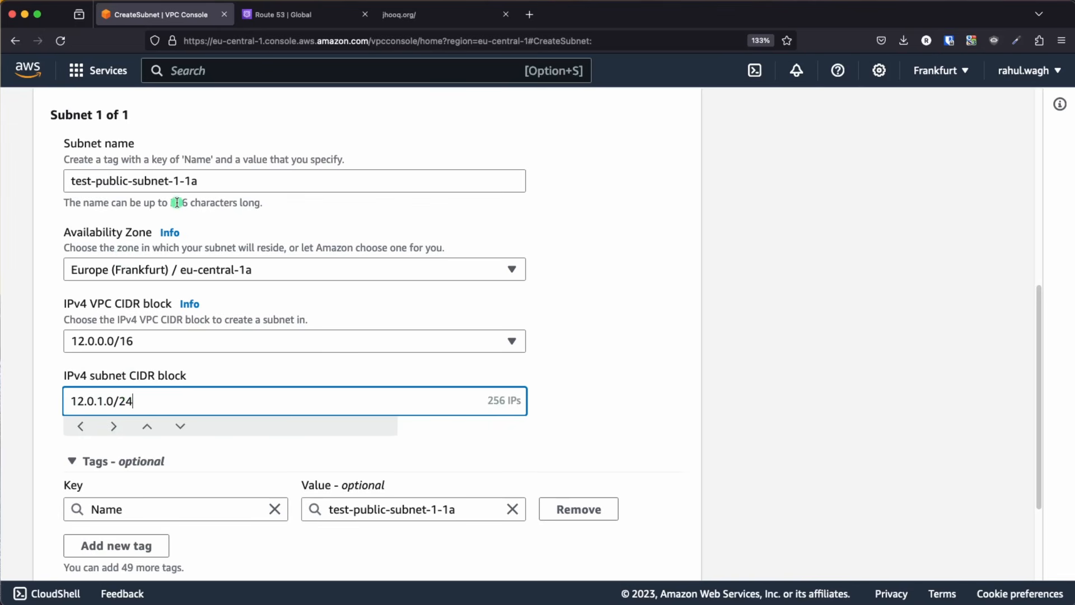
Step: Copy the first subnet's name, add a second subnet, and name it test-public-subnet-1-1b based on the copied name
triple_click(215, 180)
key(super+c)
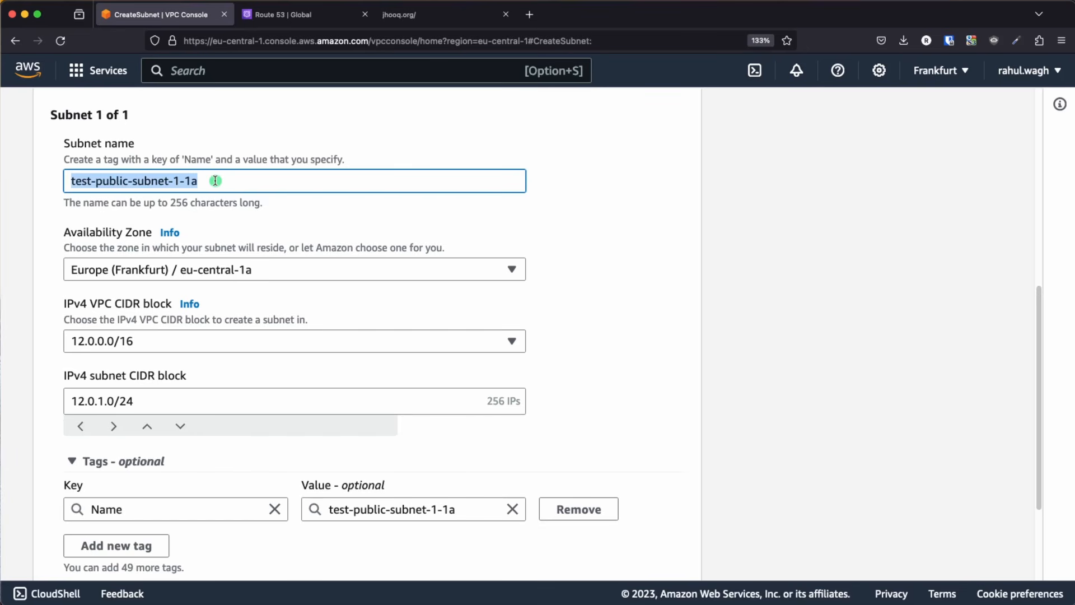
scroll(162, 391, down, 3)
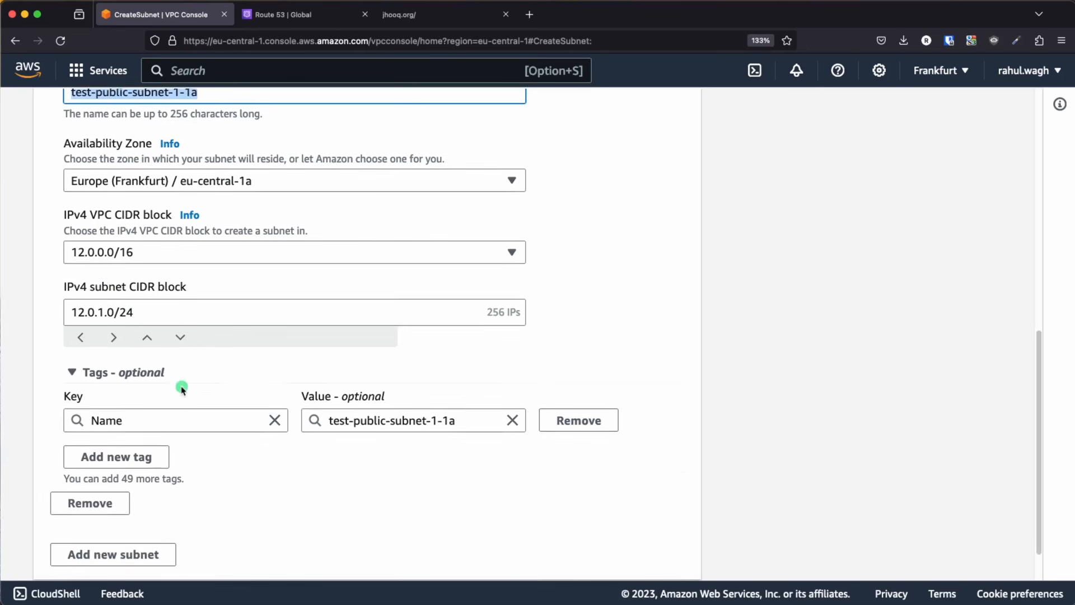
scroll(182, 389, down, 2)
click(108, 504)
scroll(199, 481, down, 6)
click(101, 394)
key(super+v)
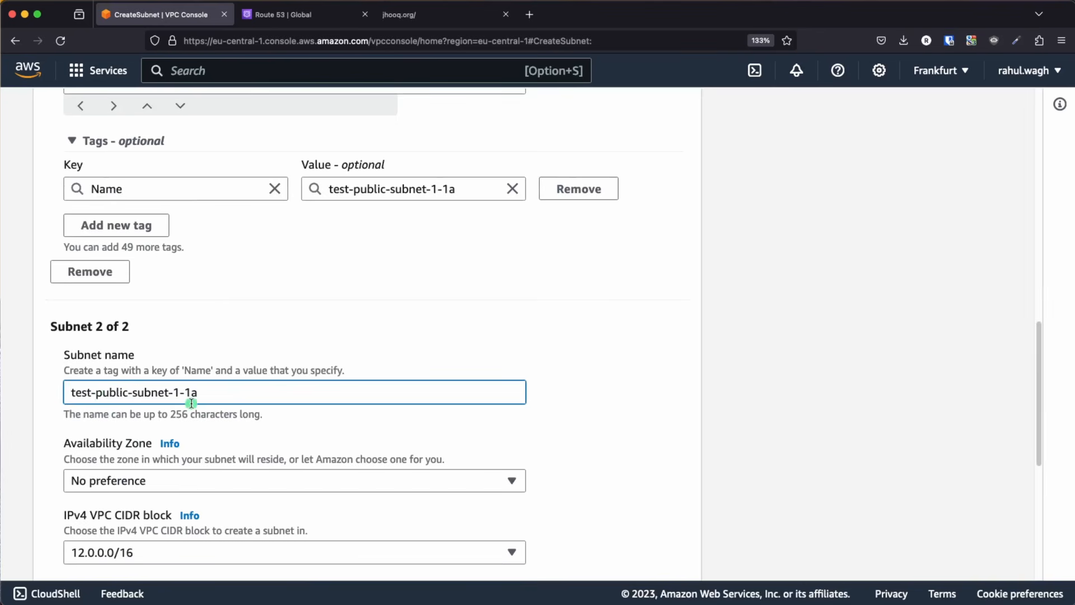
text(b)
Step: Place the second subnet in availability zone eu-central-1b and set its IPv4 subnet CIDR block to 12.0.2.0/24
click(168, 481)
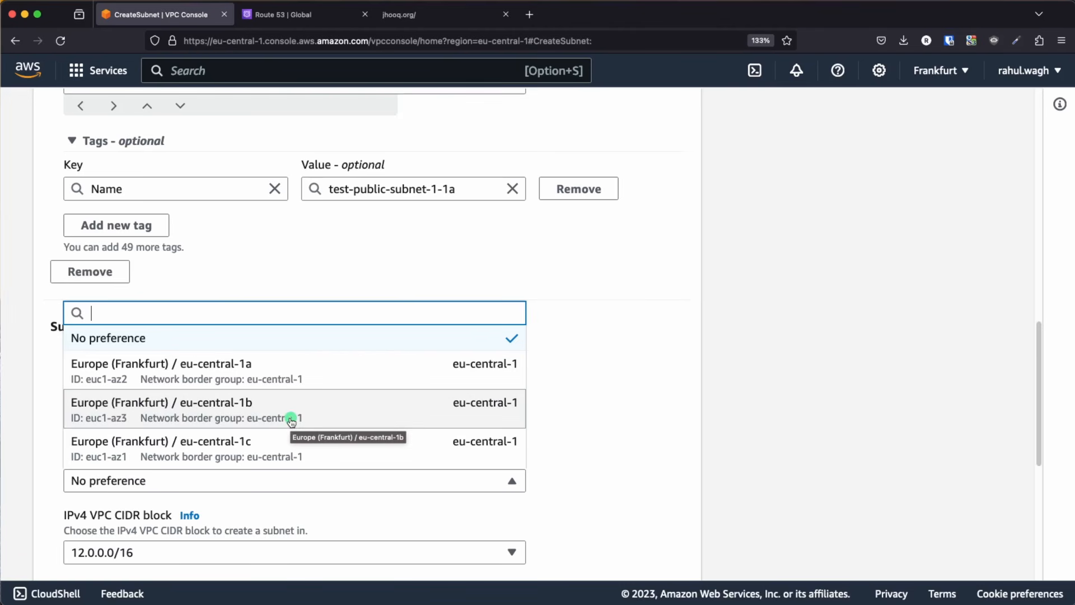
click(291, 419)
scroll(149, 540, down, 3)
click(104, 516)
text(12.0.2.)
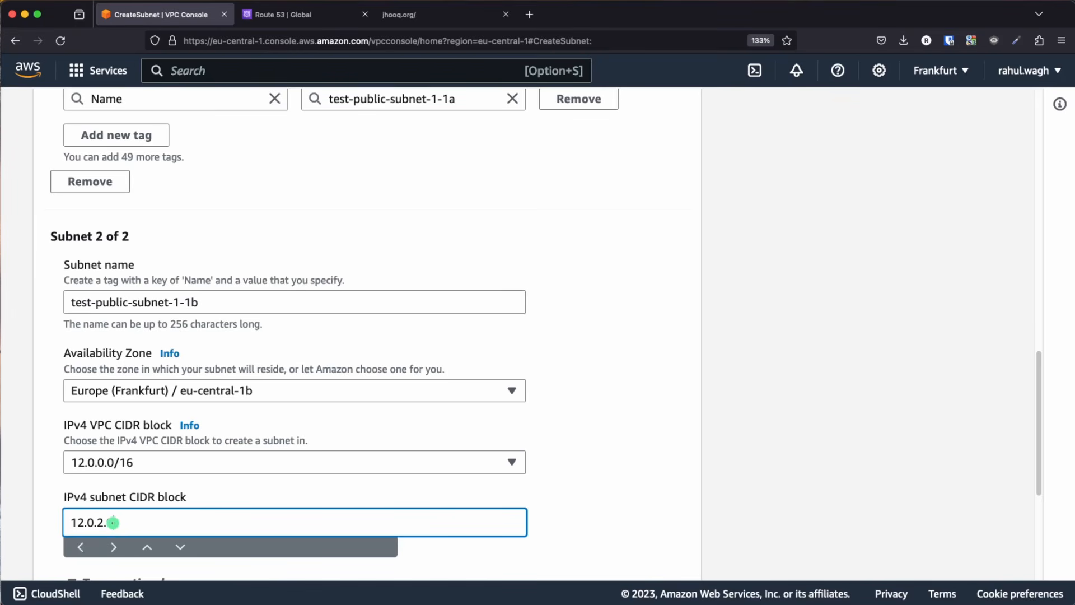
text(0/24)
click(602, 437)
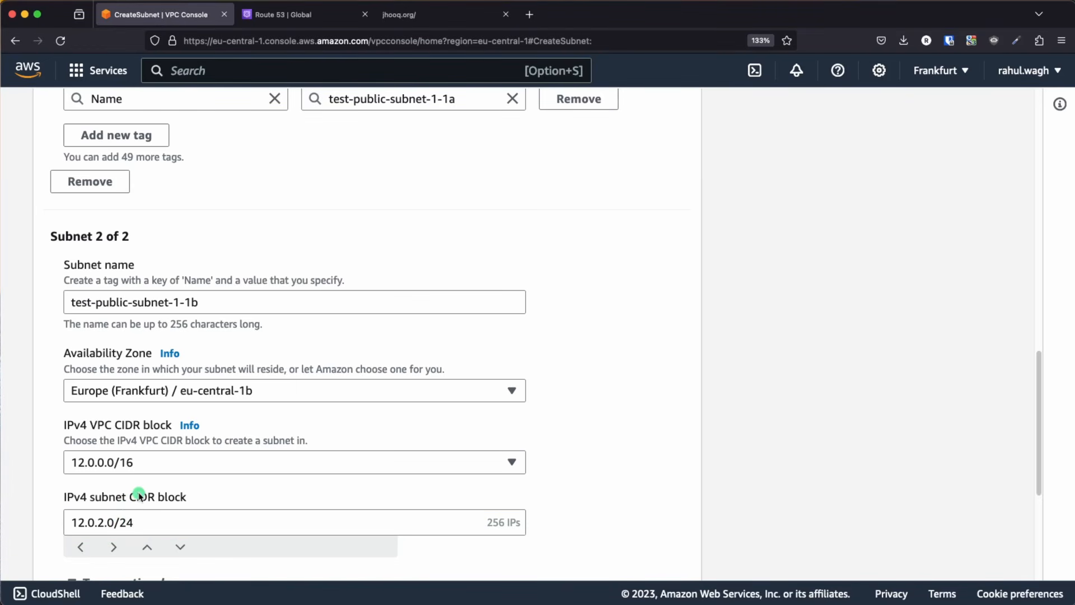
Step: Review both public subnets' CIDR blocks, then add a third subnet named test-private-subnet-1-1a from the copied name
scroll(139, 495, up, 10)
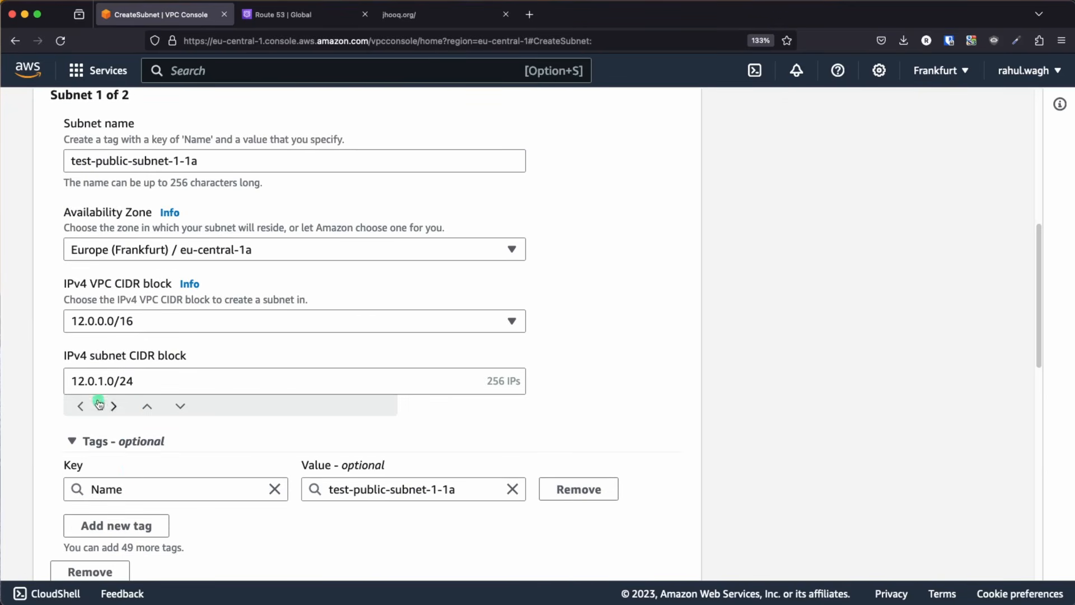
scroll(120, 386, down, 11)
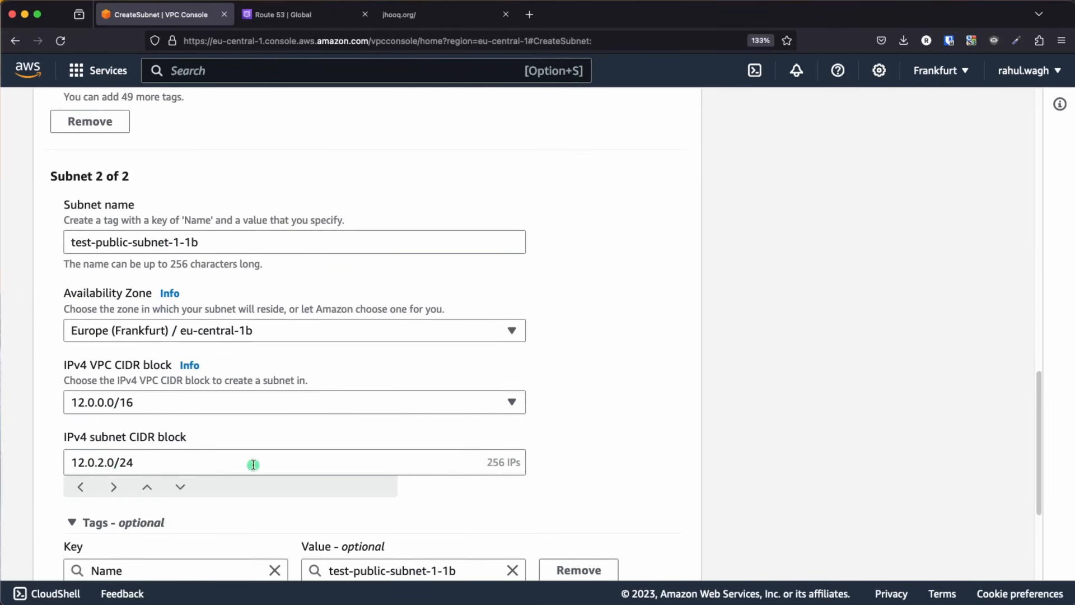
scroll(250, 464, down, 2)
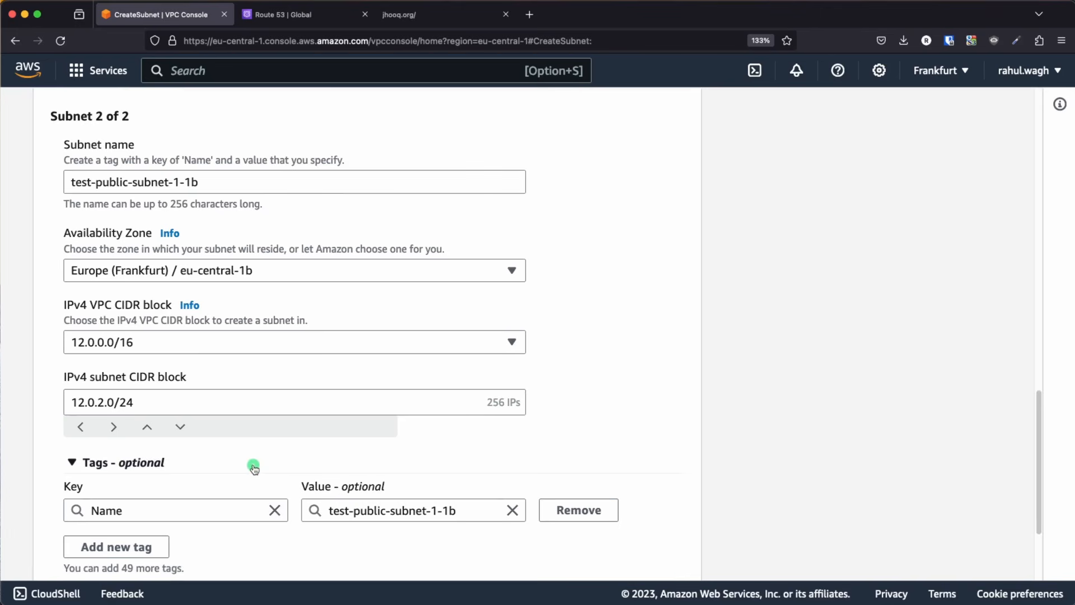
scroll(247, 482, down, 4)
click(133, 507)
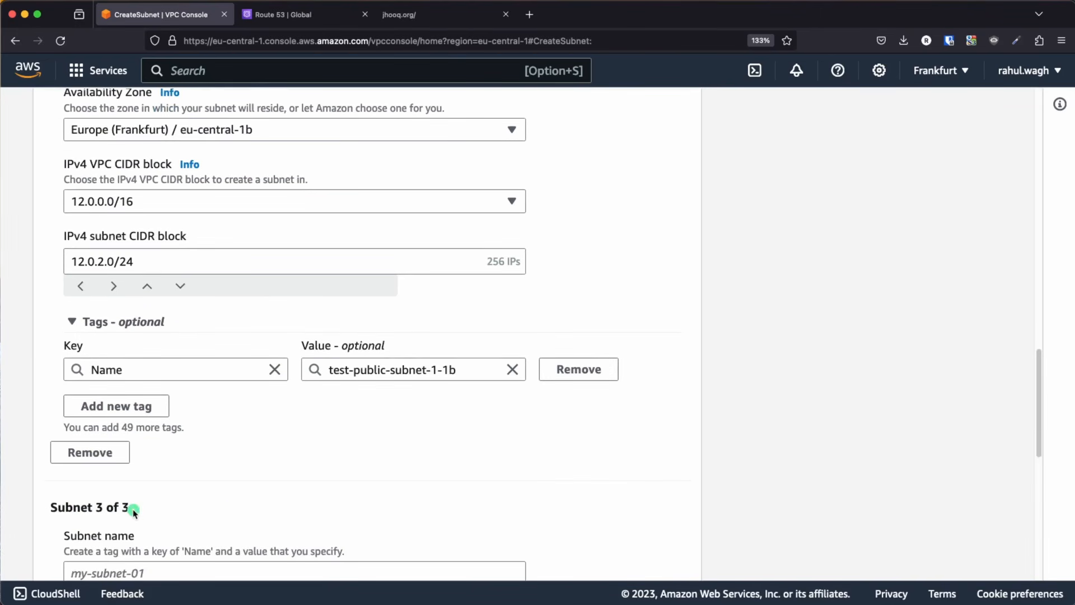
scroll(300, 484, down, 3)
click(122, 408)
key(super+v)
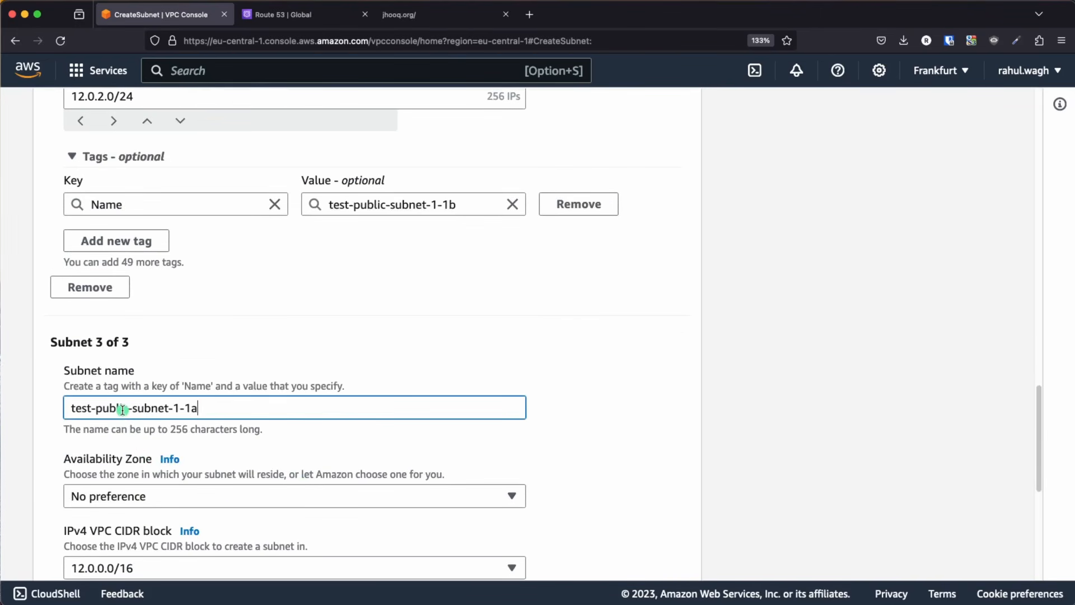
double_click(104, 407)
text(private)
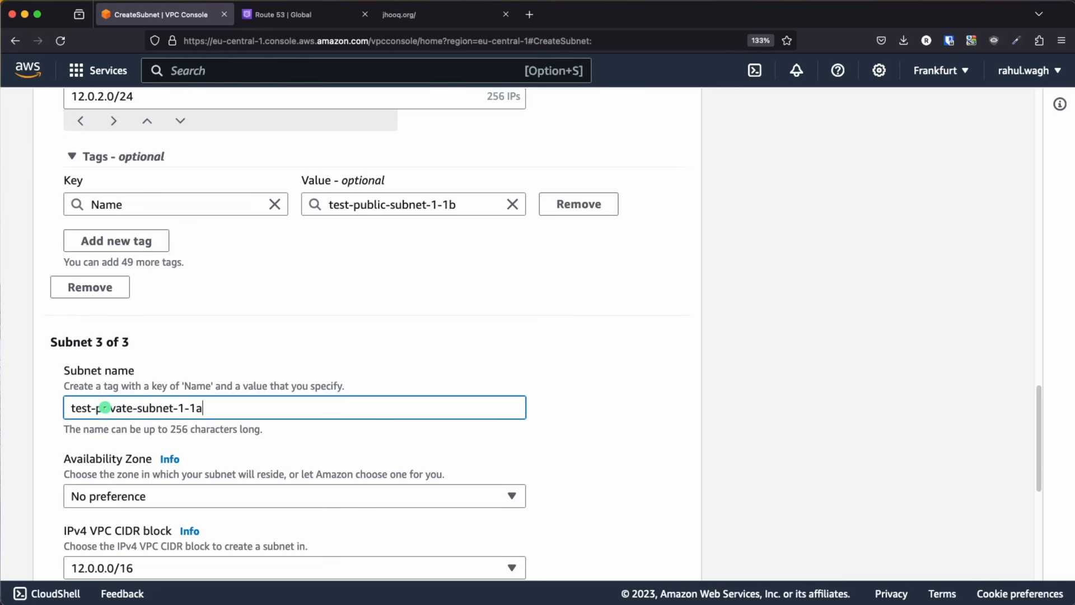
Step: Place the third subnet in availability zone eu-central-1a and set its IPv4 subnet CIDR block to 12.0.3.0/24
scroll(415, 387, down, 5)
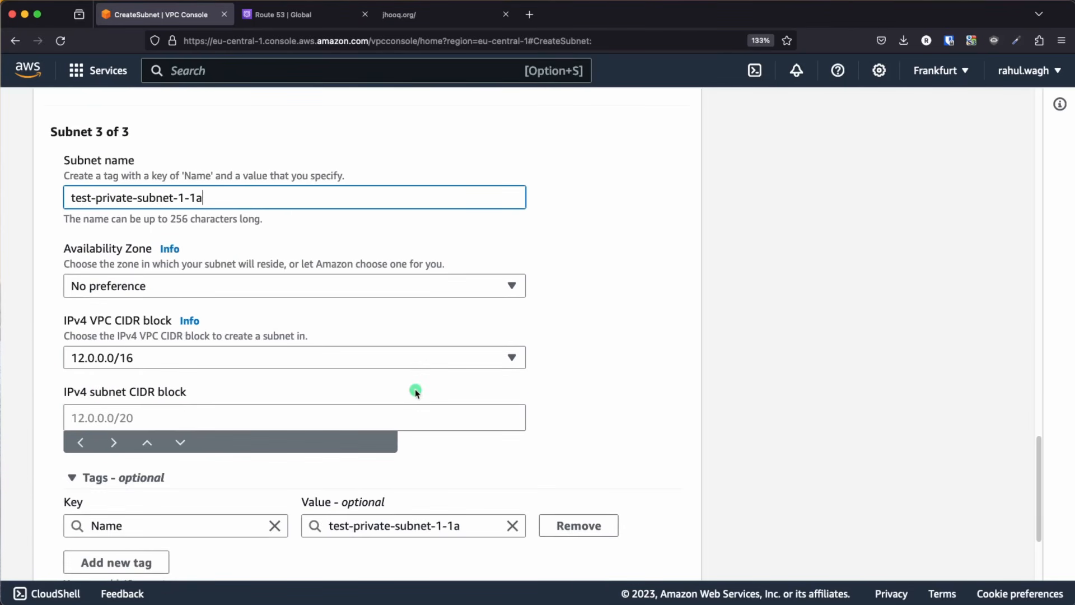
click(307, 295)
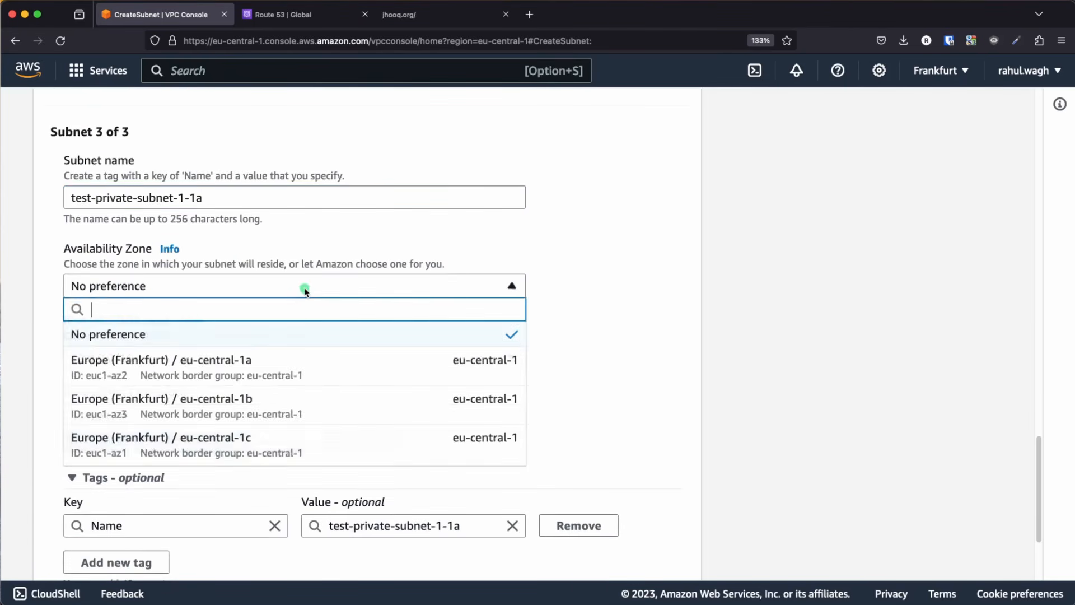
click(266, 375)
click(209, 418)
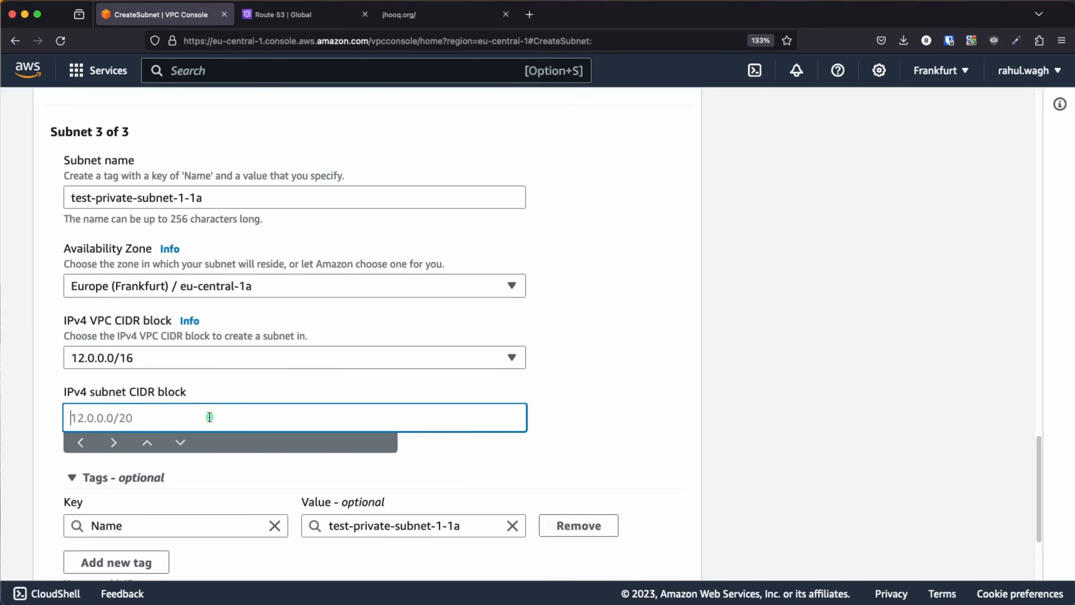
text(12.0.3.)
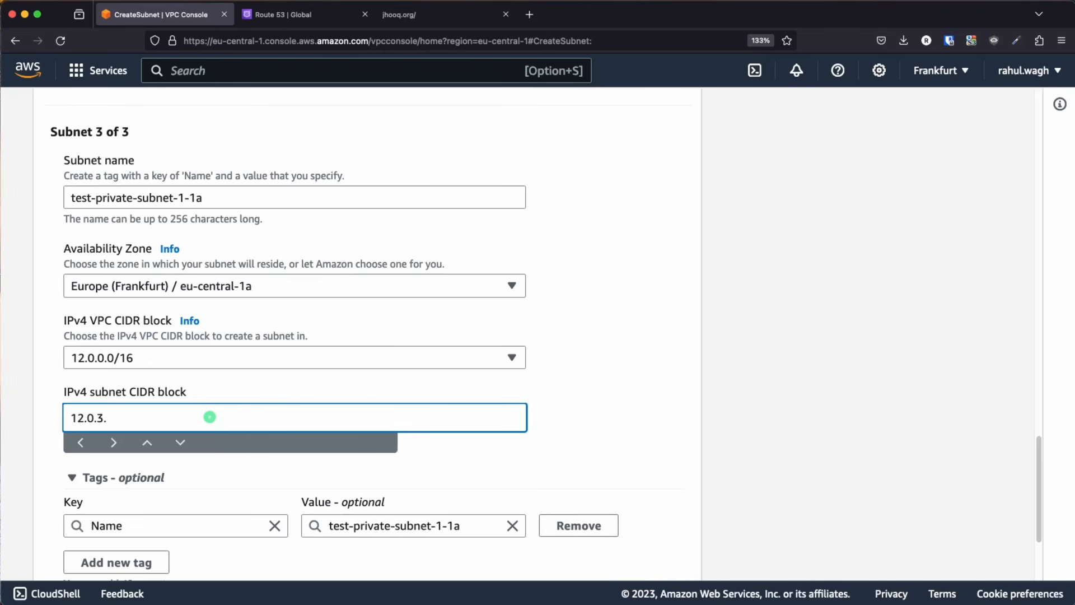
text(0/24)
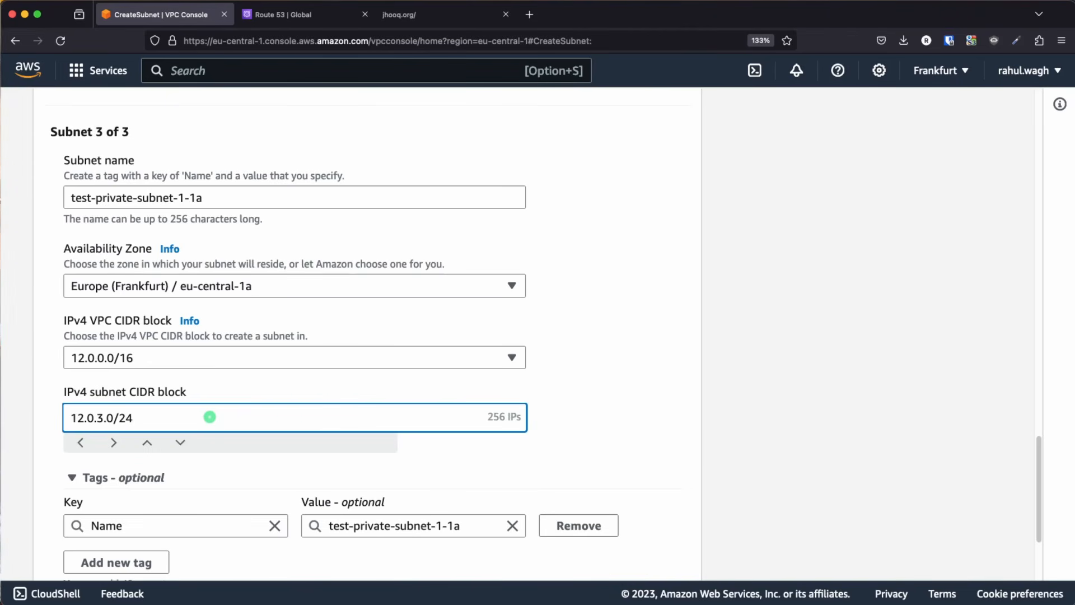
Step: Review the settings of all three subnet entries and create the subnets in the test VPC
click(600, 387)
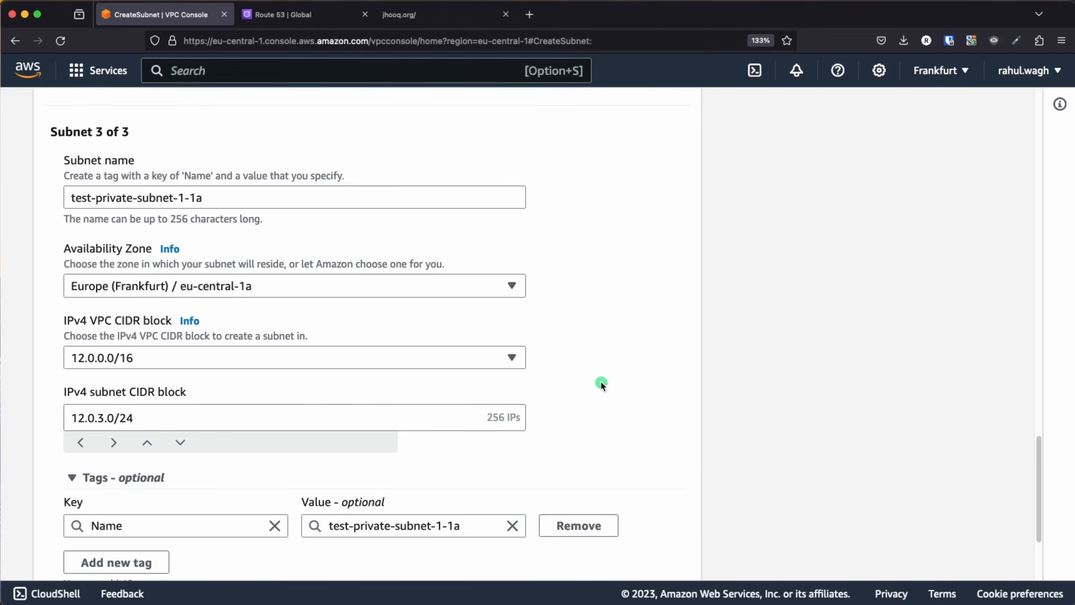
scroll(600, 385, down, 3)
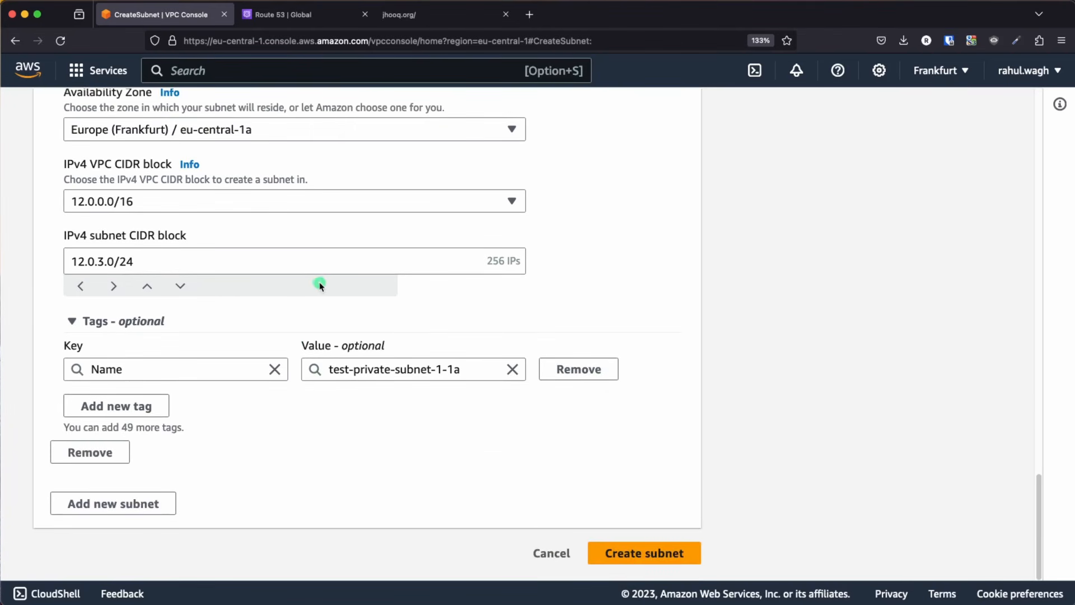
scroll(295, 298, up, 3)
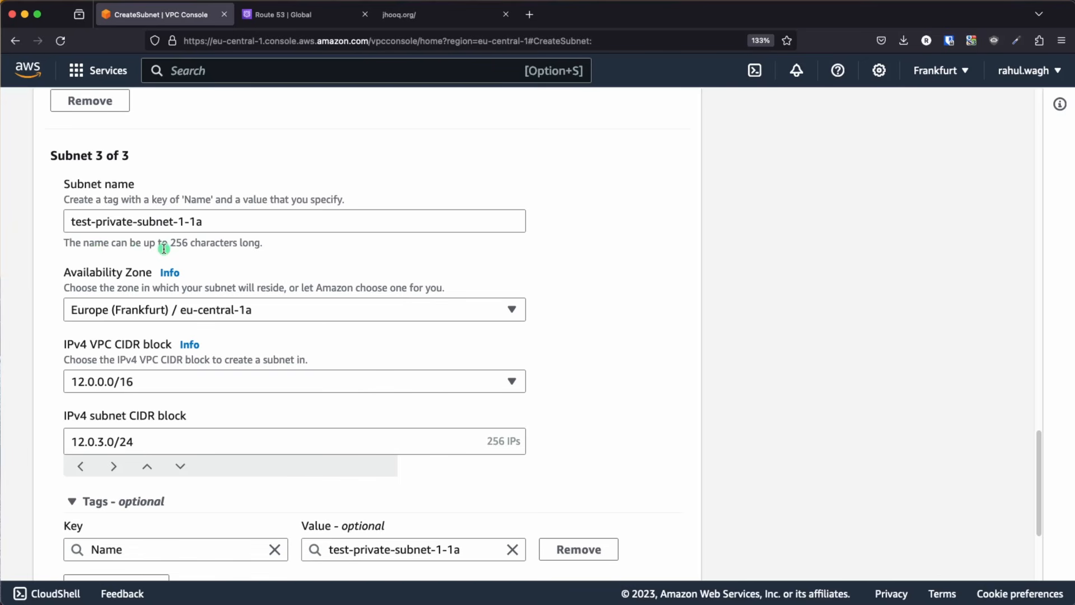
scroll(167, 248, up, 6)
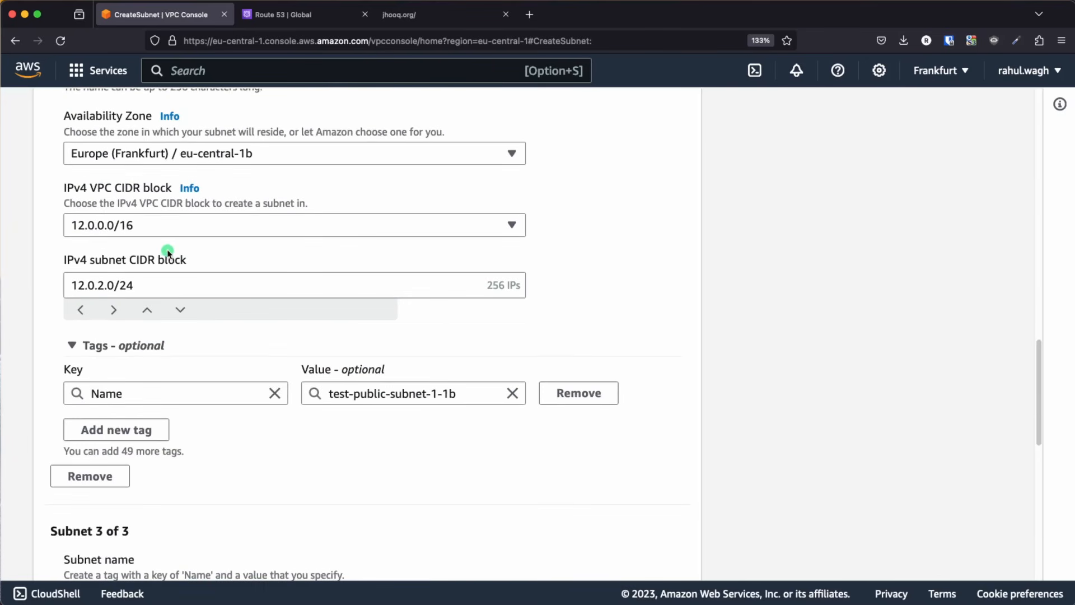
scroll(167, 252, up, 15)
scroll(168, 254, down, 12)
scroll(168, 254, down, 13)
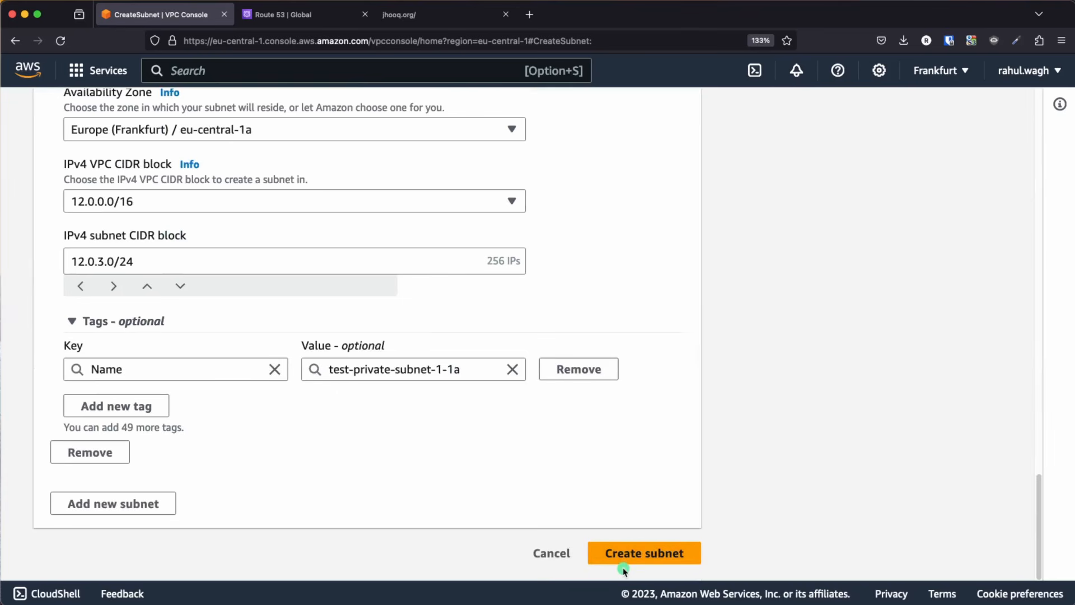
click(624, 555)
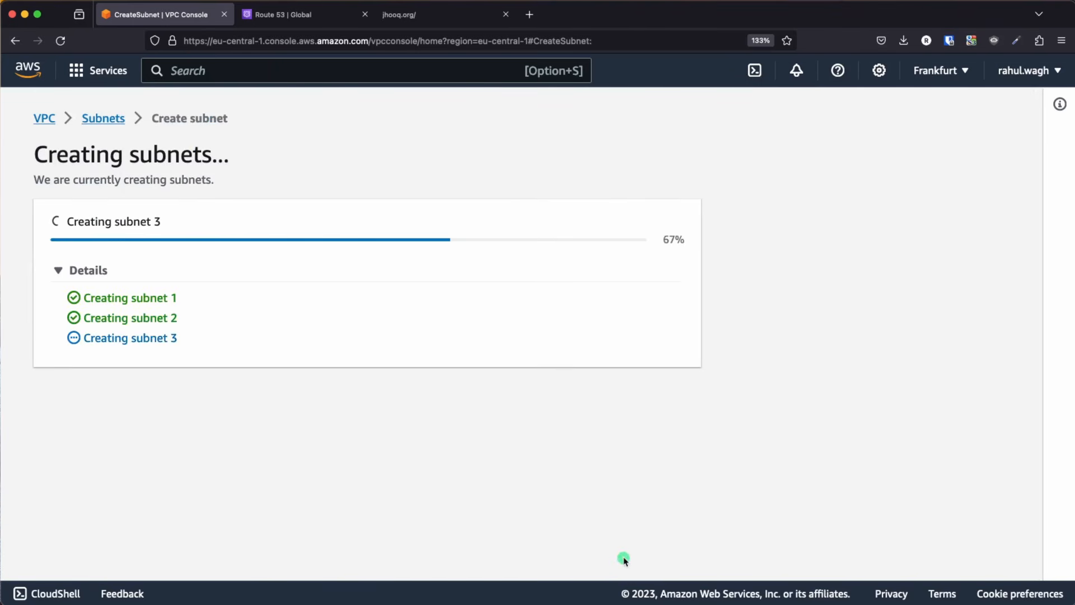
Step: Remove all subnet ID filters from the Subnets list and dismiss the creation notification
scroll(523, 302, down, 3)
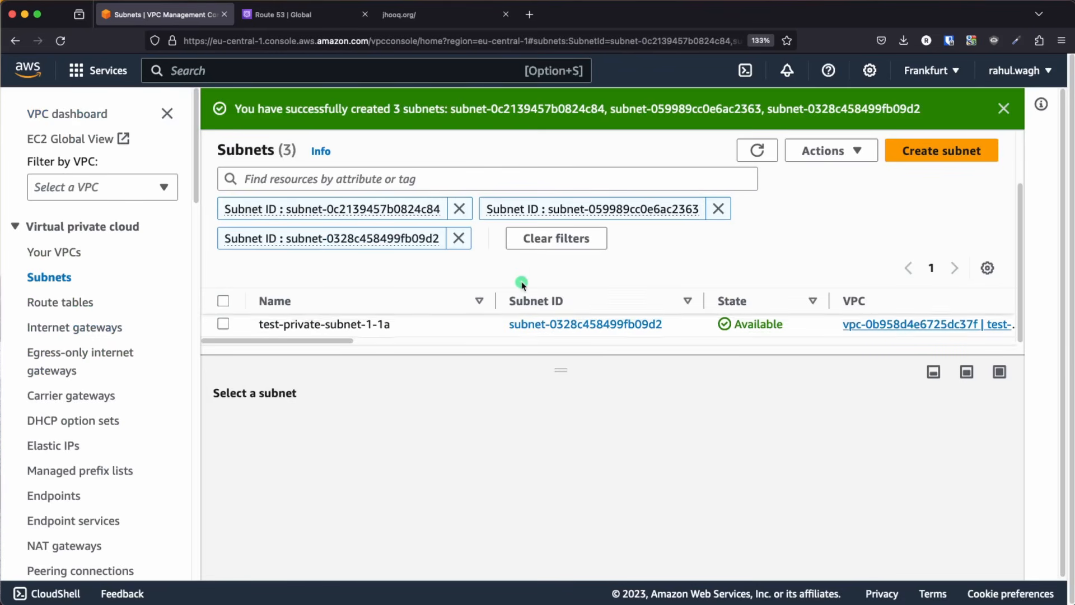
drag(558, 370, 502, 281)
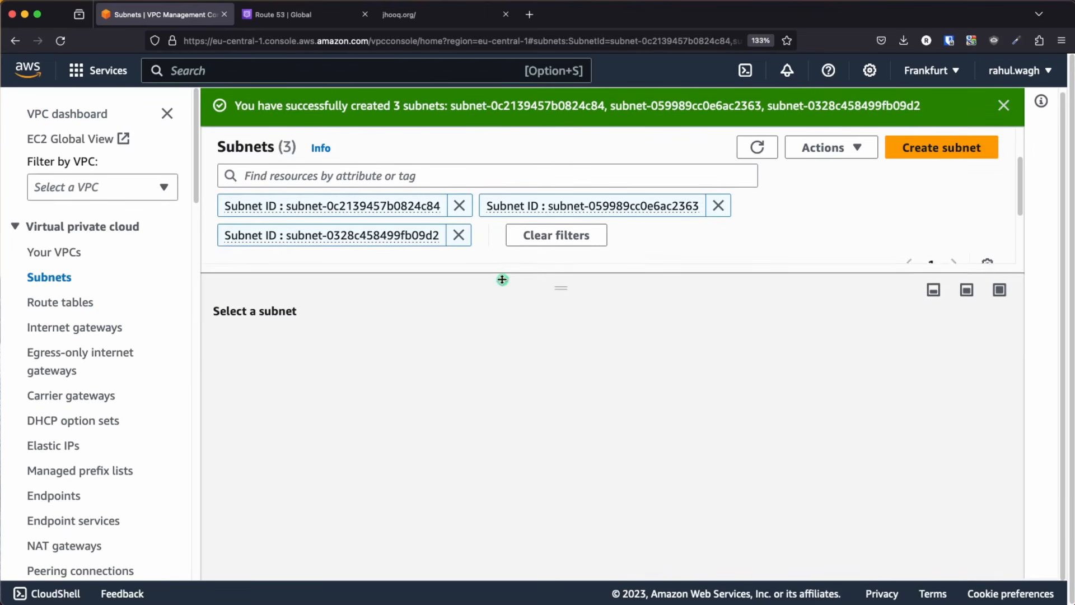
click(459, 207)
click(457, 205)
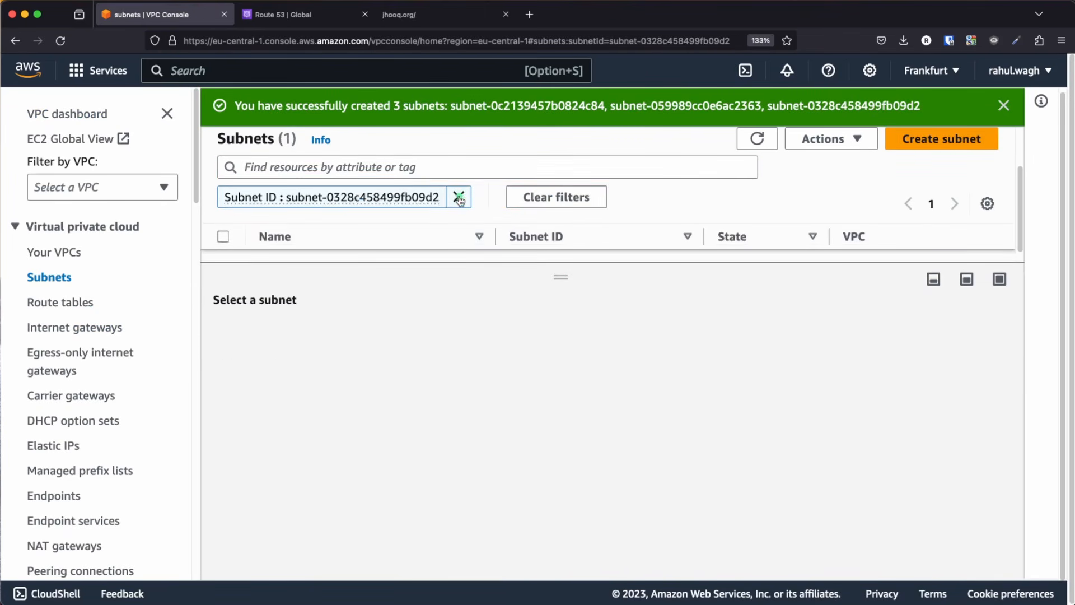
click(459, 198)
drag(570, 280, 569, 289)
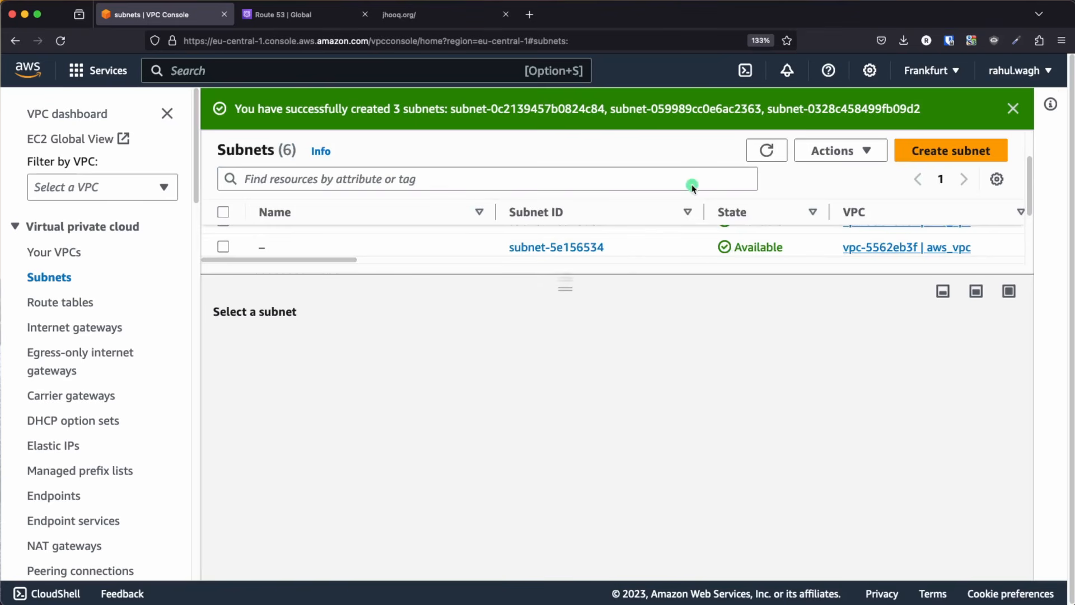
click(1015, 109)
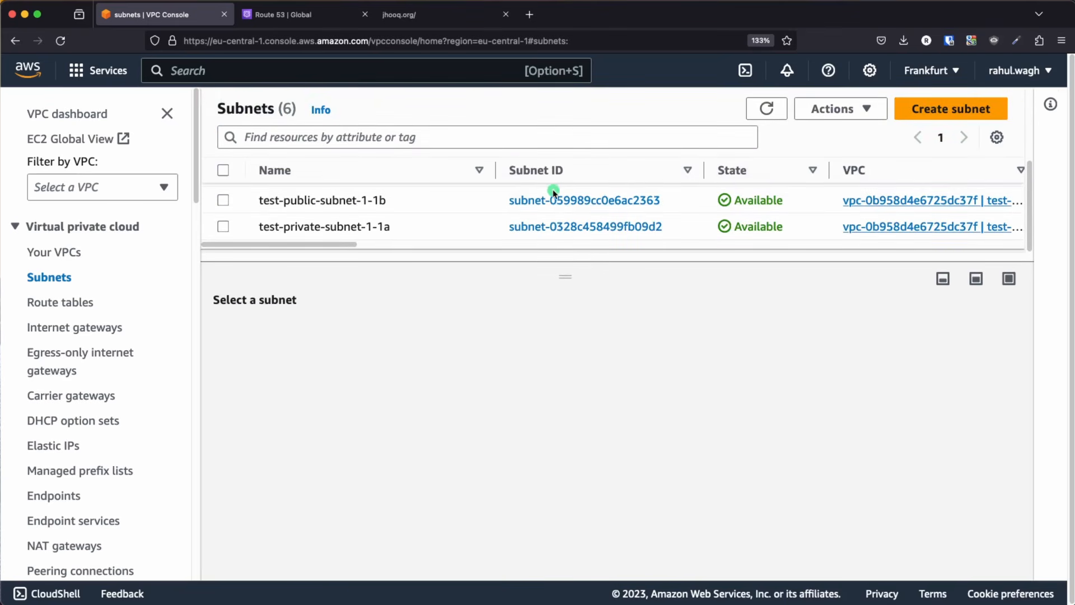
Step: Reduce the page zoom to 120% and enlarge the Subnets list so every subnet row fits
drag(565, 272, 564, 322)
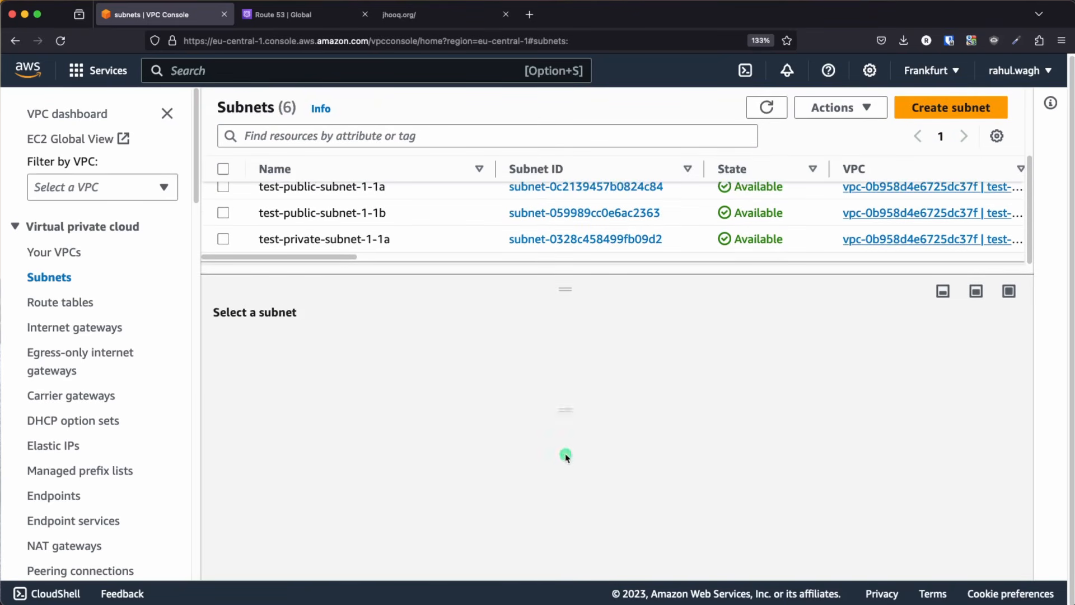
scroll(388, 218, up, 3)
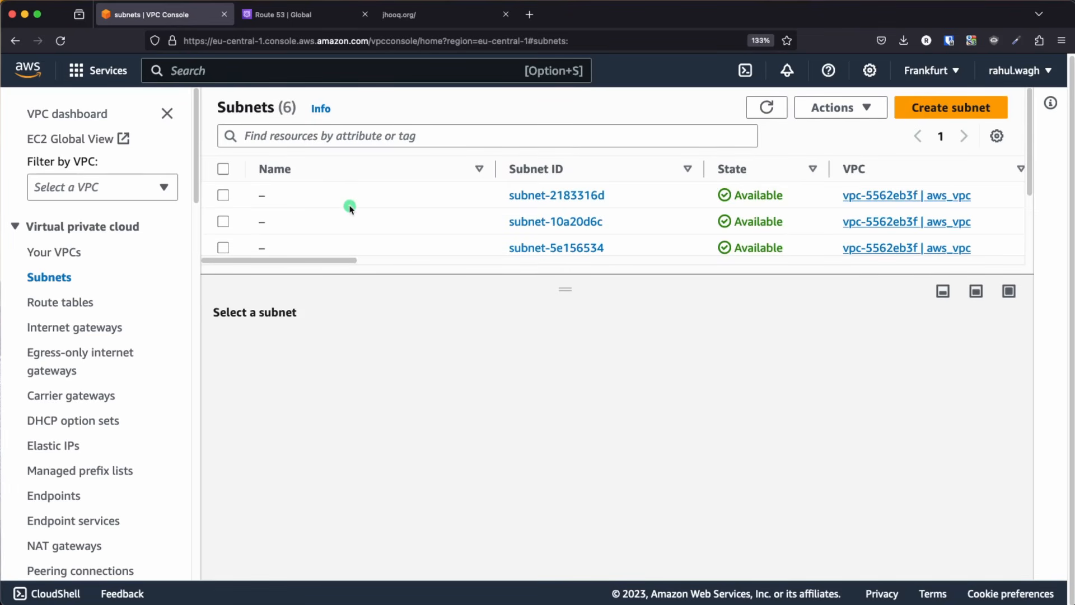
scroll(296, 209, down, 1)
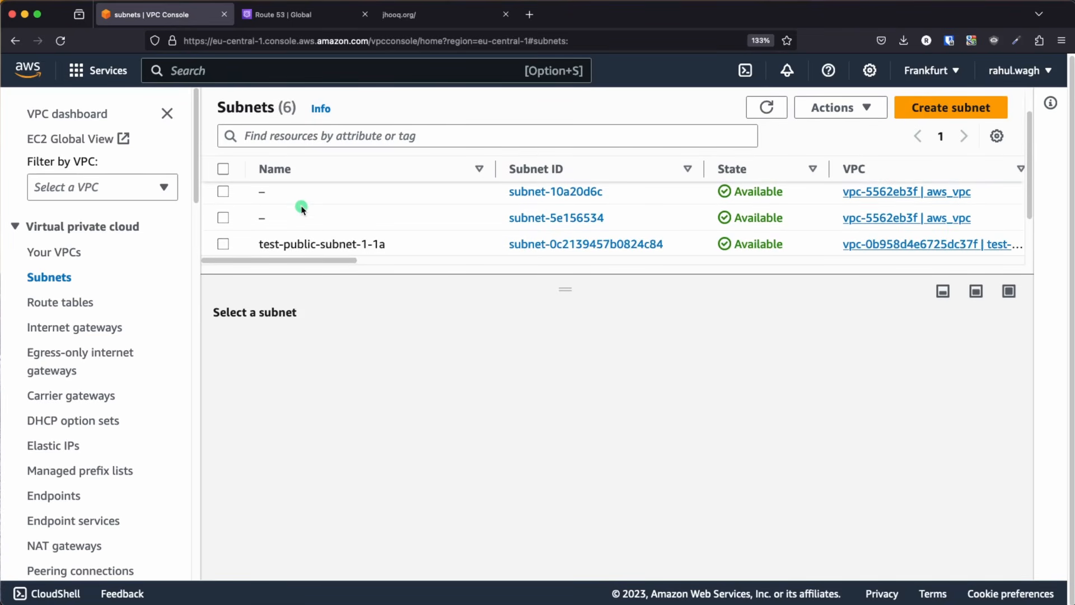
key(super+minus)
drag(527, 288, 546, 369)
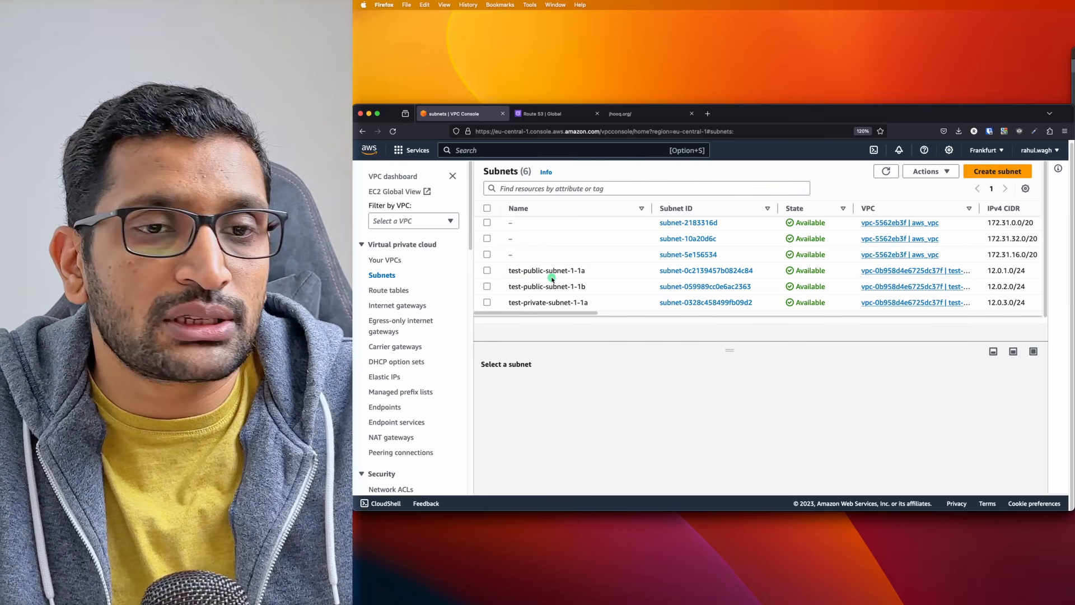
Step: Switch to the architecture slide, reveal the arrow marking the Internet Gateway, and return to the VPC console in the browser
key(super+Tab)
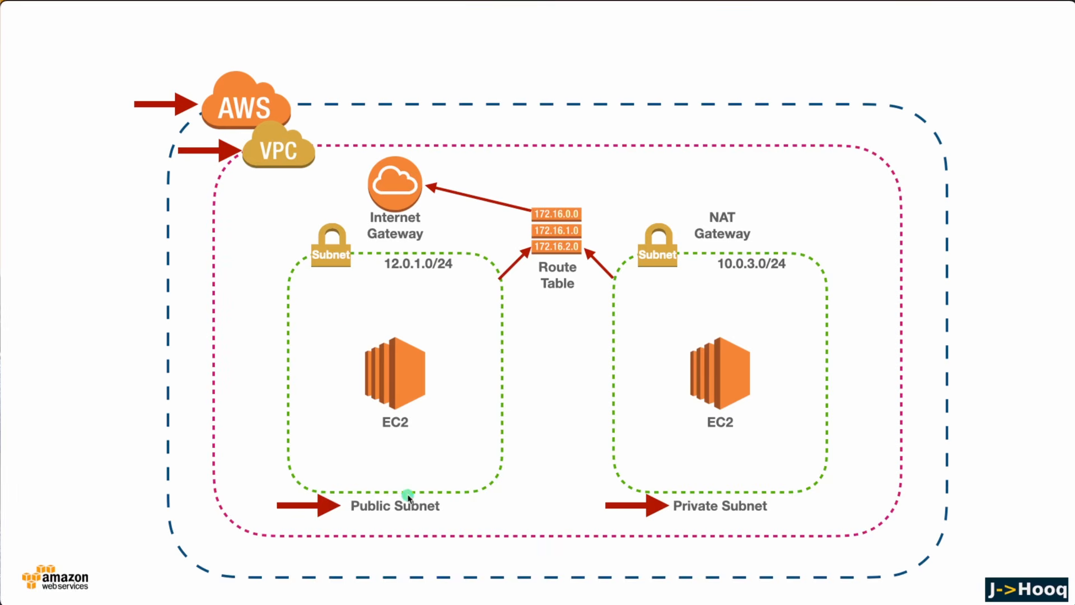
click(446, 442)
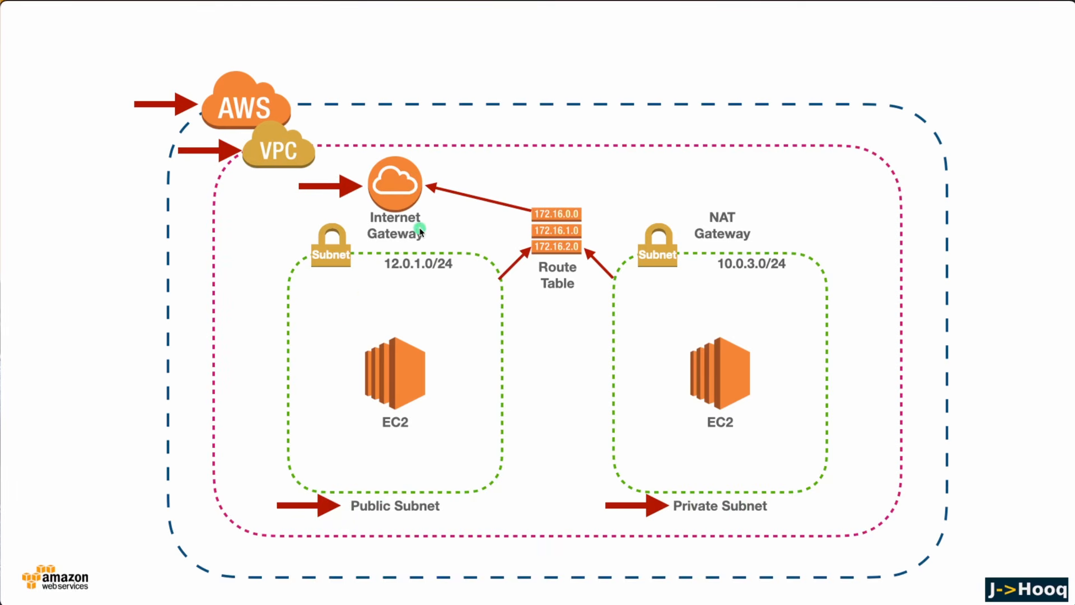
key(super+Tab)
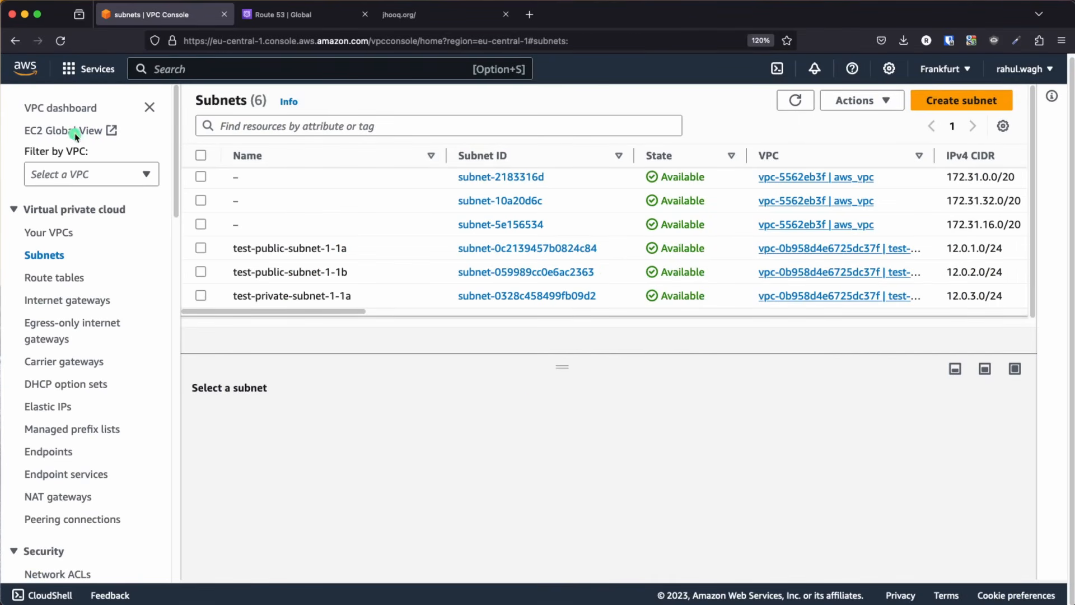
Step: Create an internet gateway with the name tag test-igw
click(66, 109)
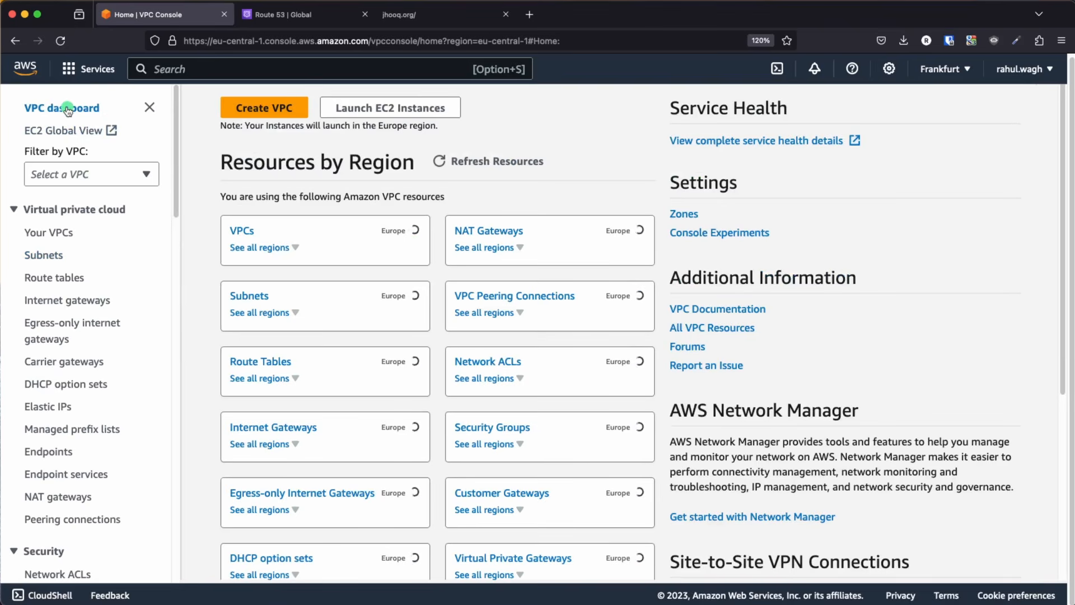
click(68, 303)
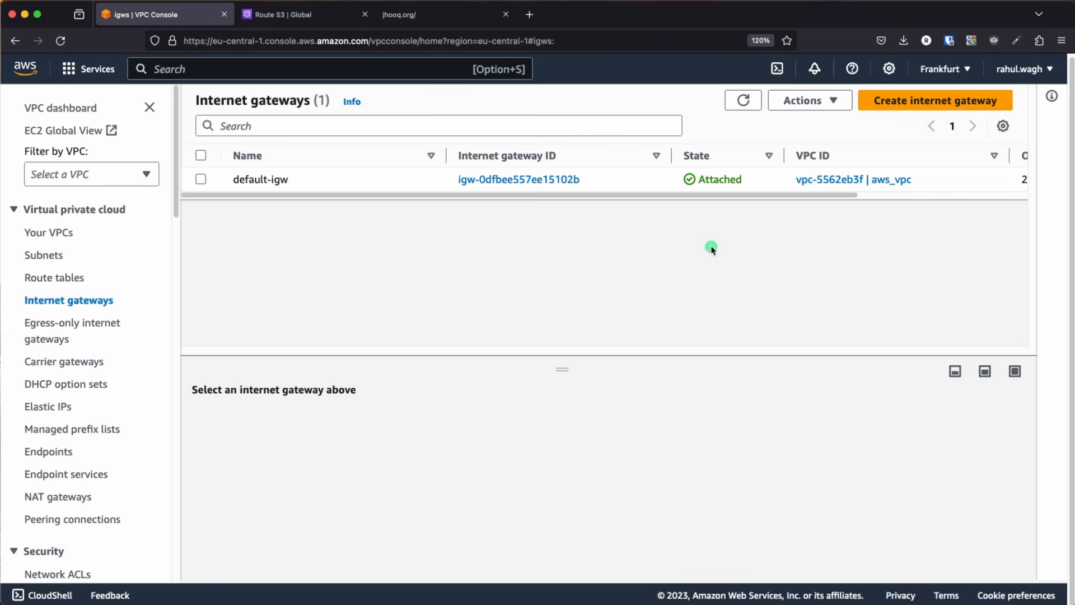
click(926, 102)
click(119, 290)
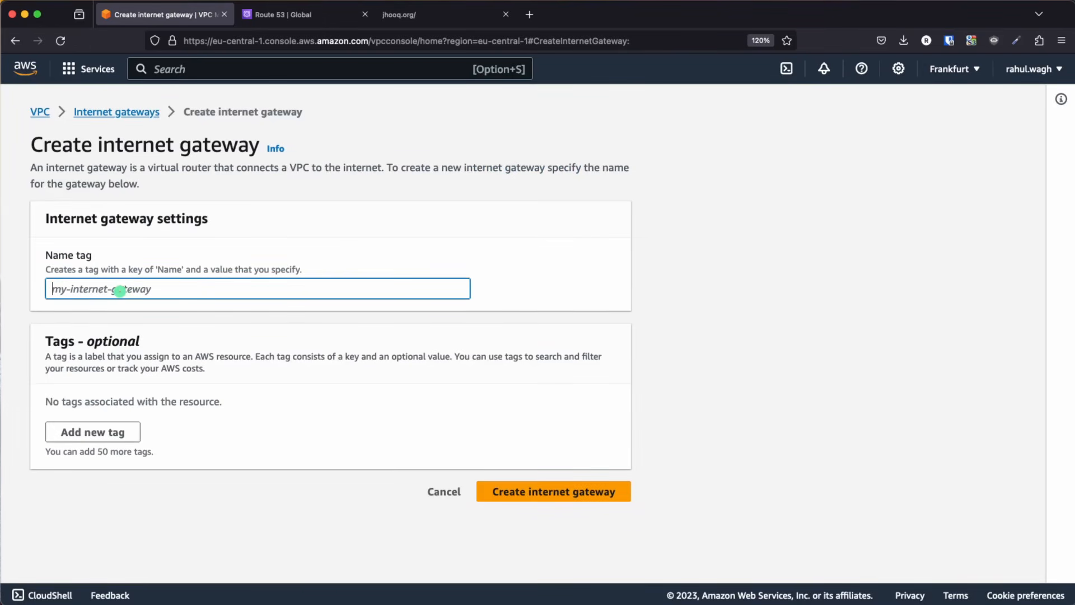
text(test-igw)
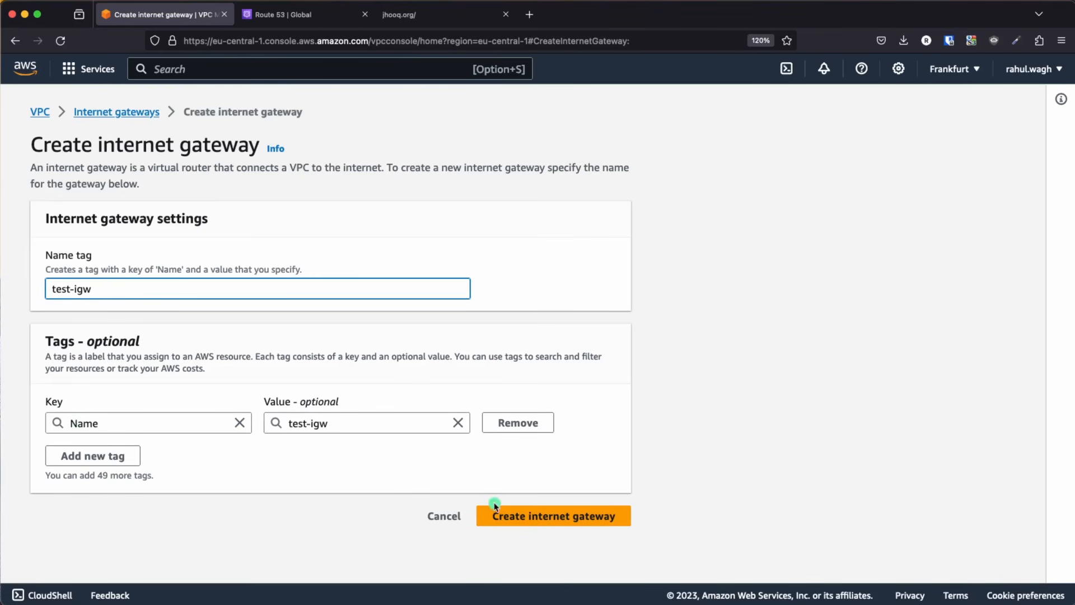
click(527, 516)
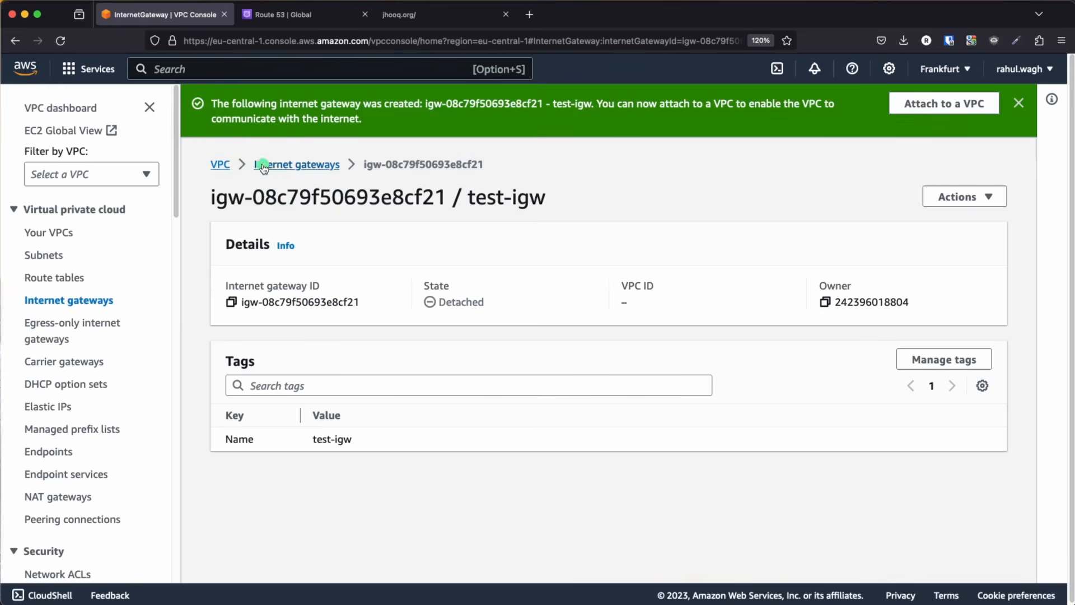
Step: Return to the internet gateways list and check the attachment state of test-igw
click(531, 215)
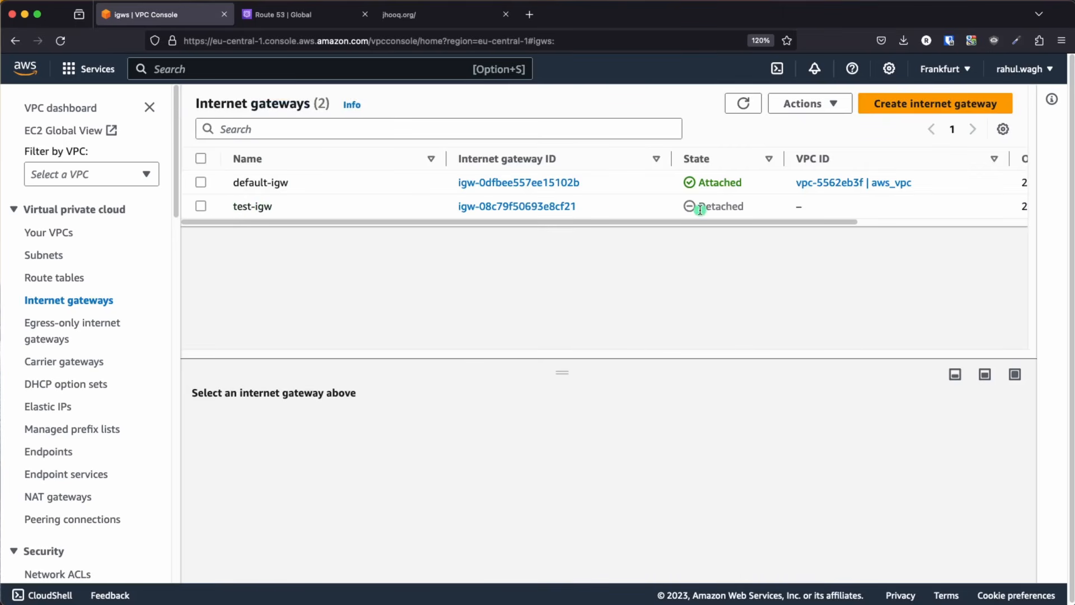
drag(698, 206, 744, 206)
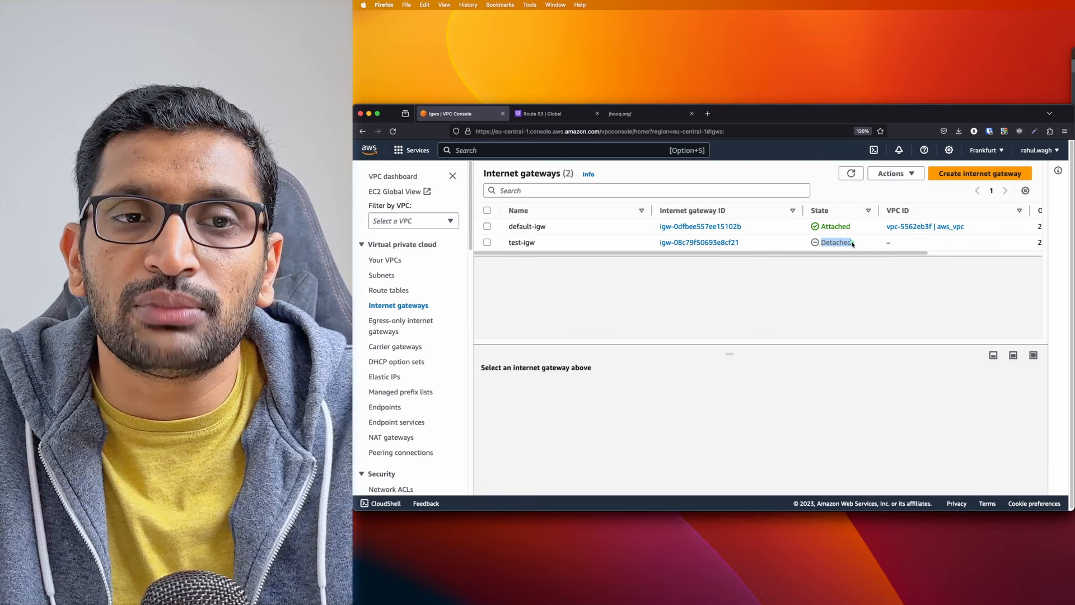
click(853, 244)
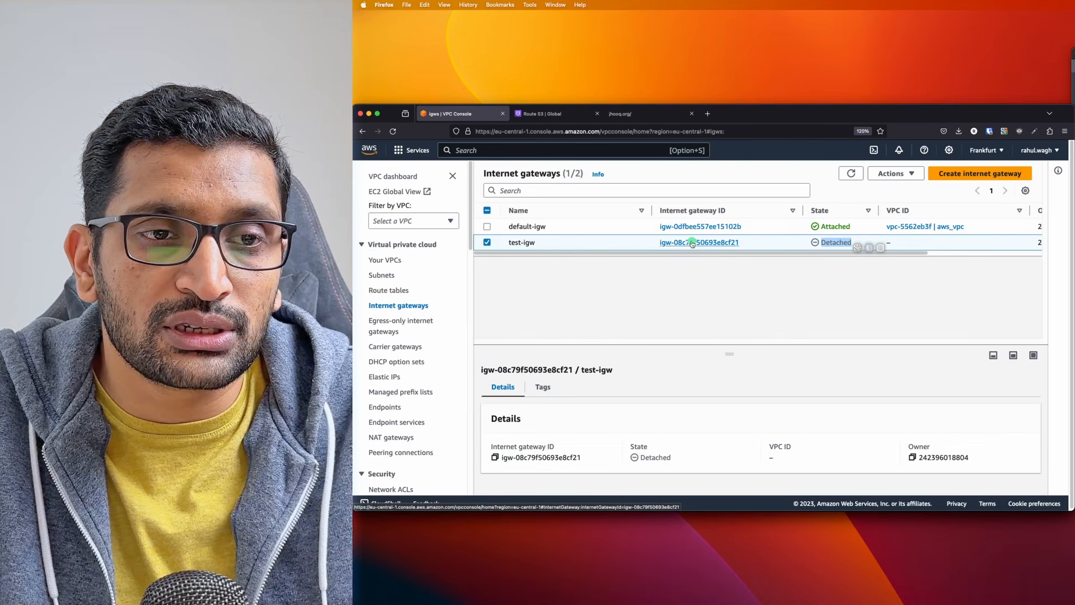
Step: Attach the test-igw internet gateway to test-vpc
click(693, 244)
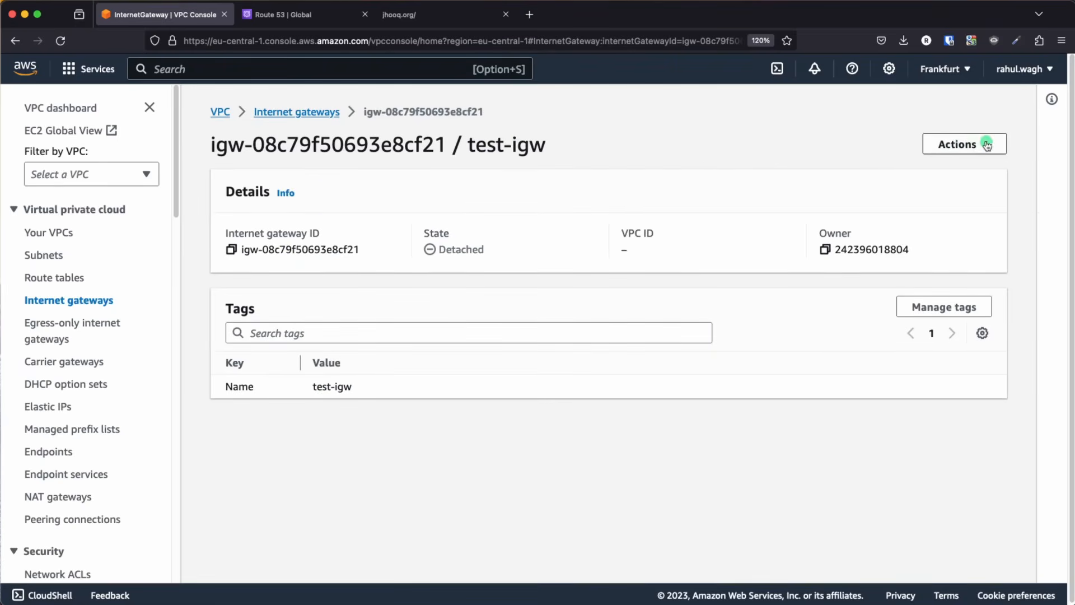
click(1013, 200)
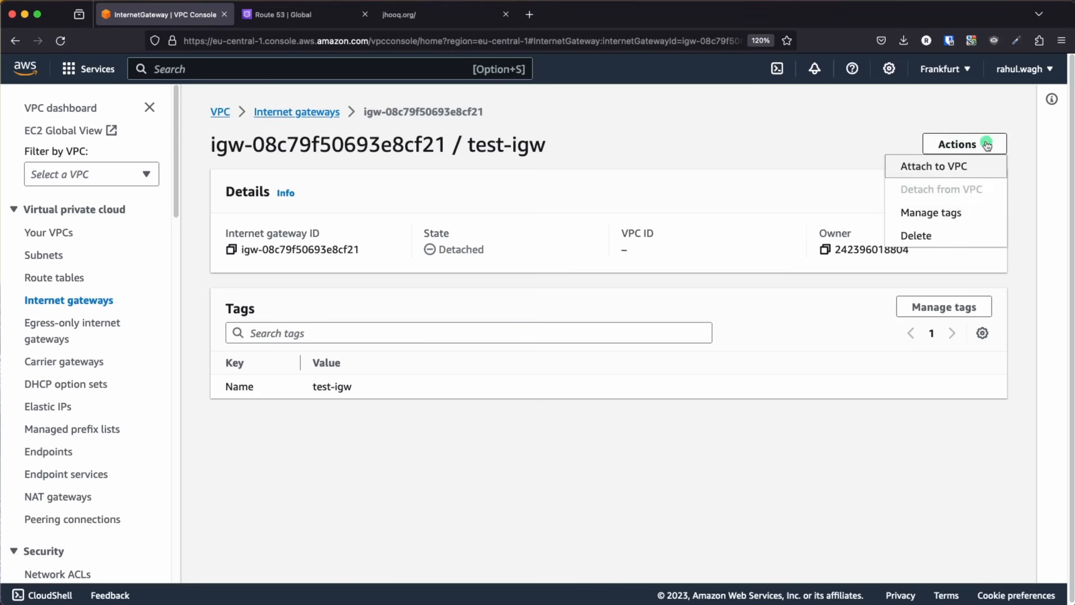
click(951, 168)
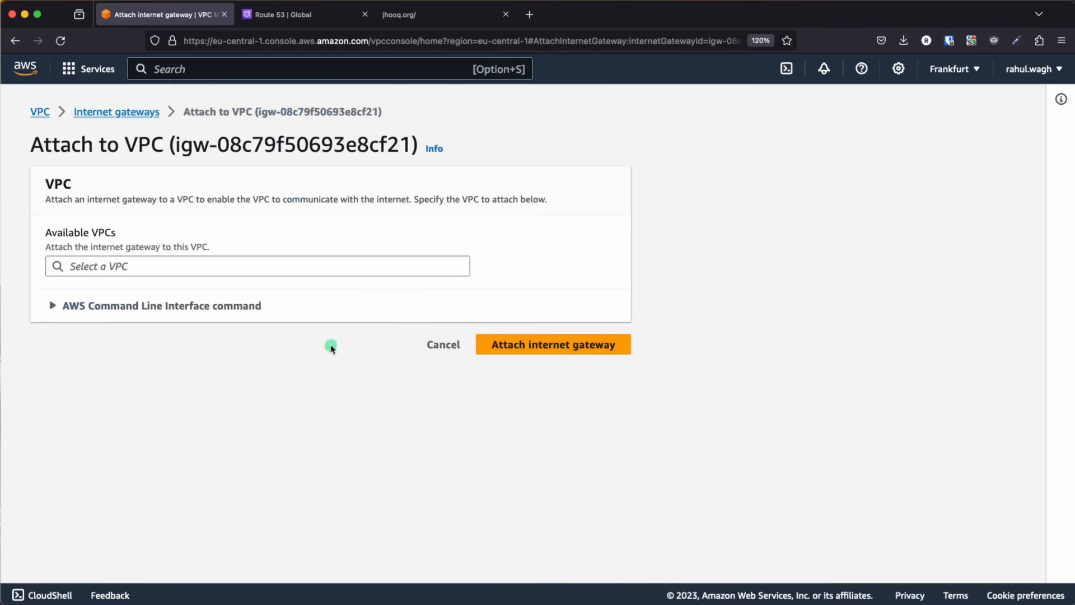
click(146, 263)
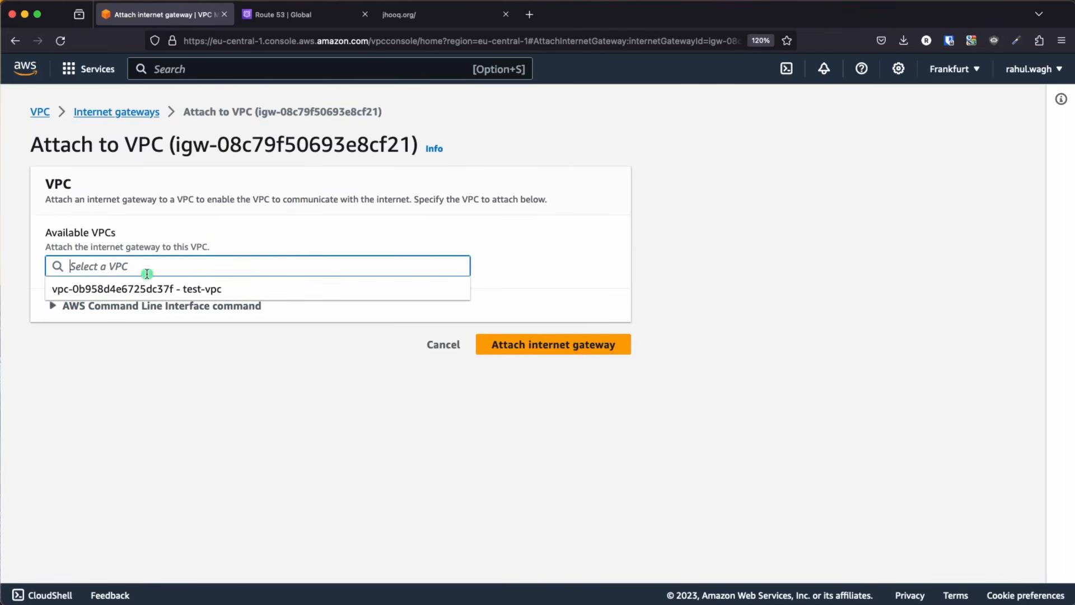
click(150, 290)
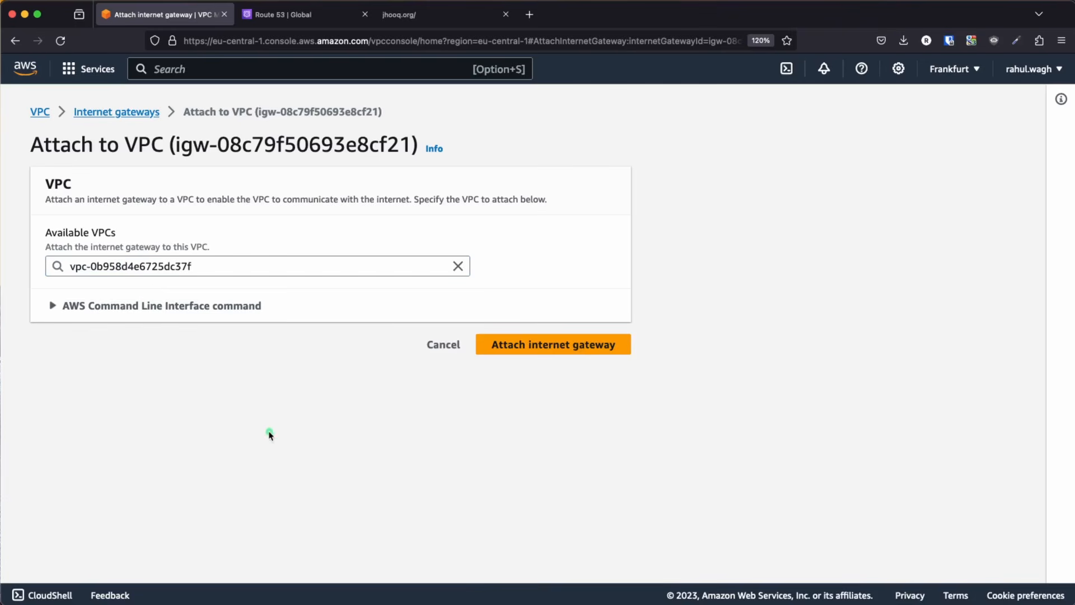
click(585, 346)
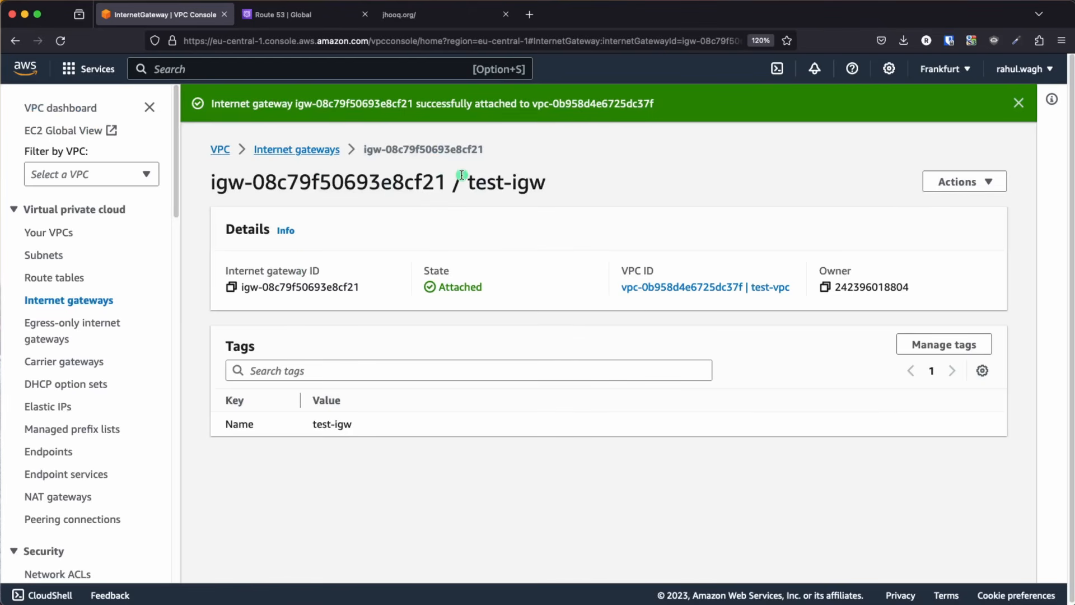
Step: Review the internet gateway on the architecture slide, switch back to the VPC console in the browser, and open the internet gateways list
key(super+Tab)
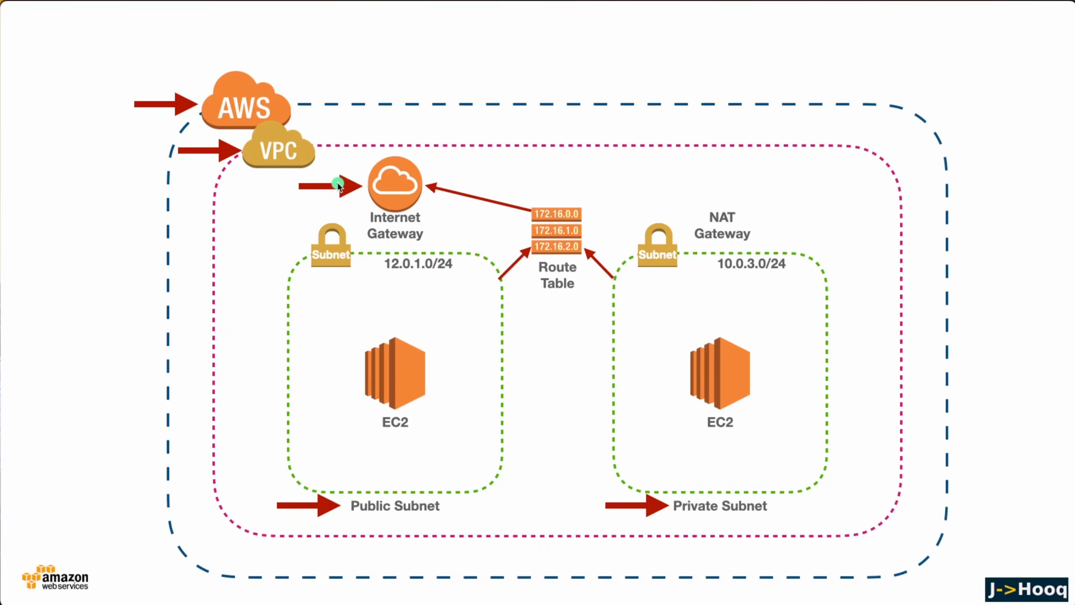
key(super+Tab)
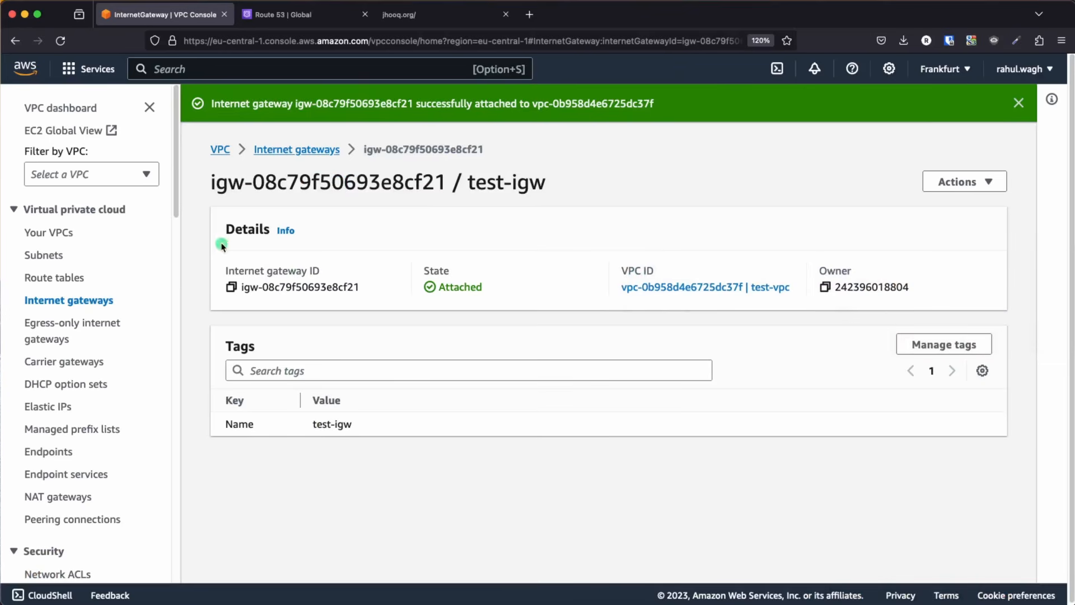
click(301, 151)
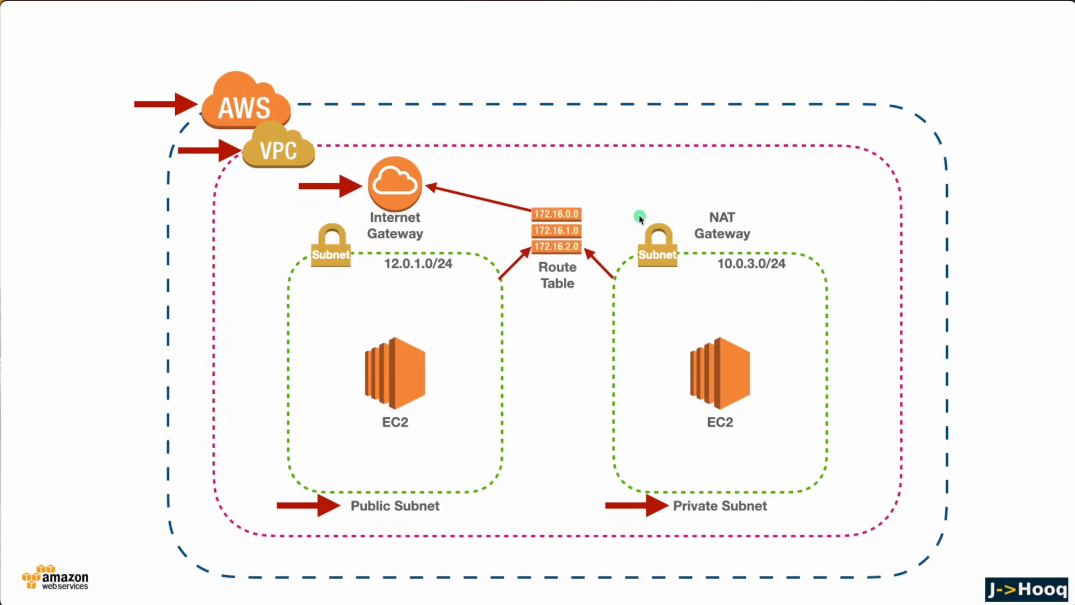
Step: Review the route table on the architecture slide, switch back to the VPC console in the browser, and open the route tables list
click(639, 219)
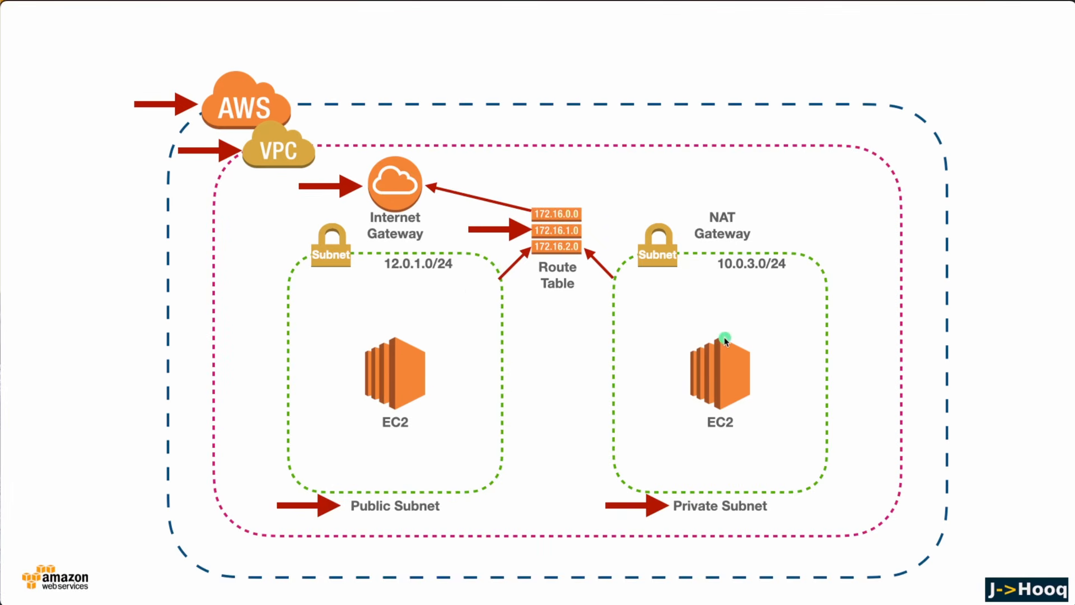
key(super+Tab)
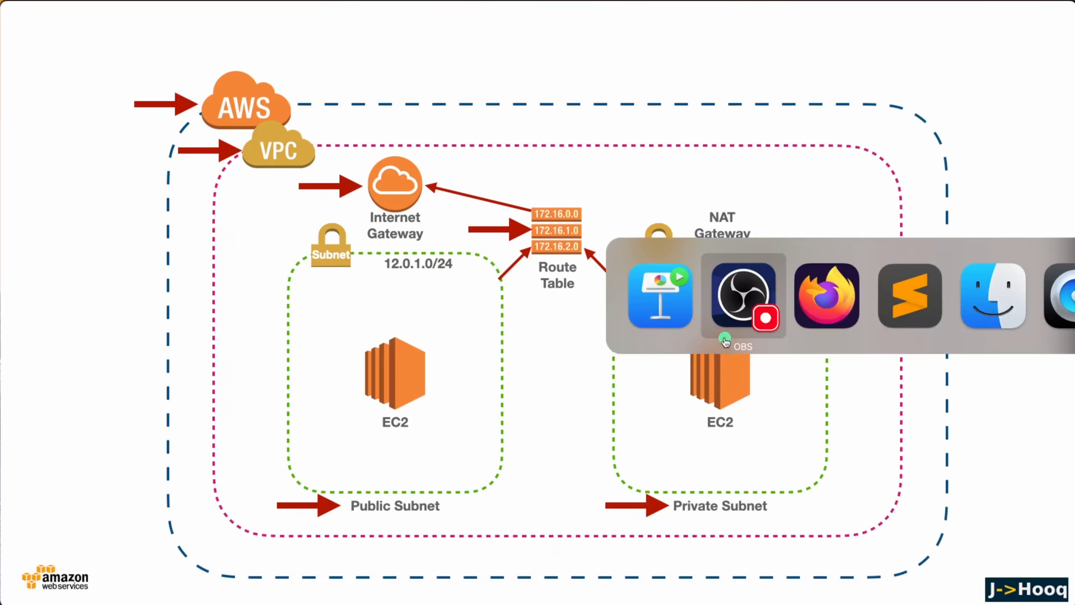
key(super+Tab)
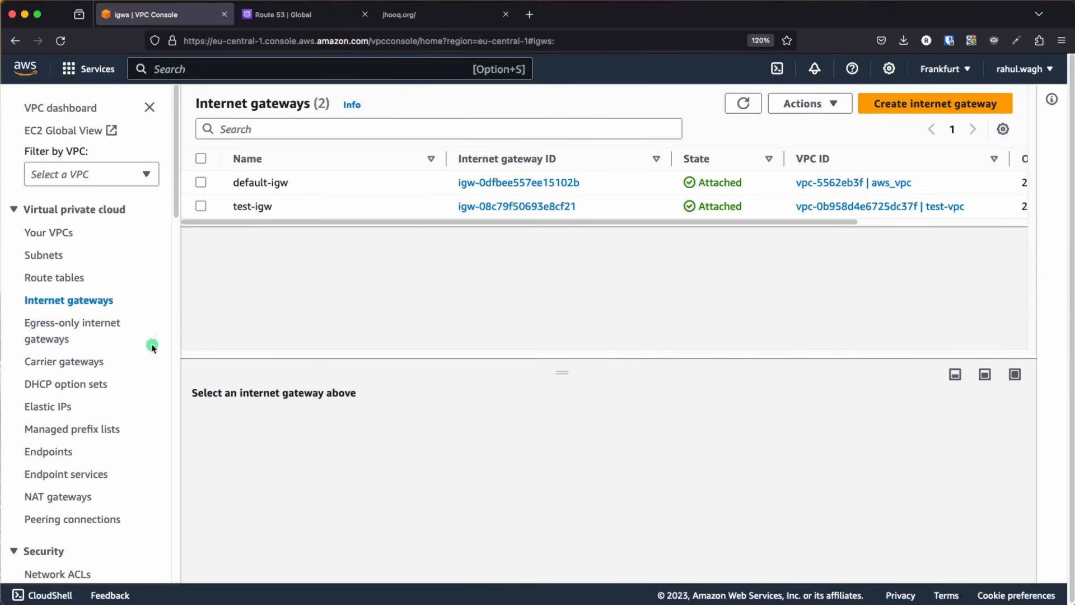
click(52, 108)
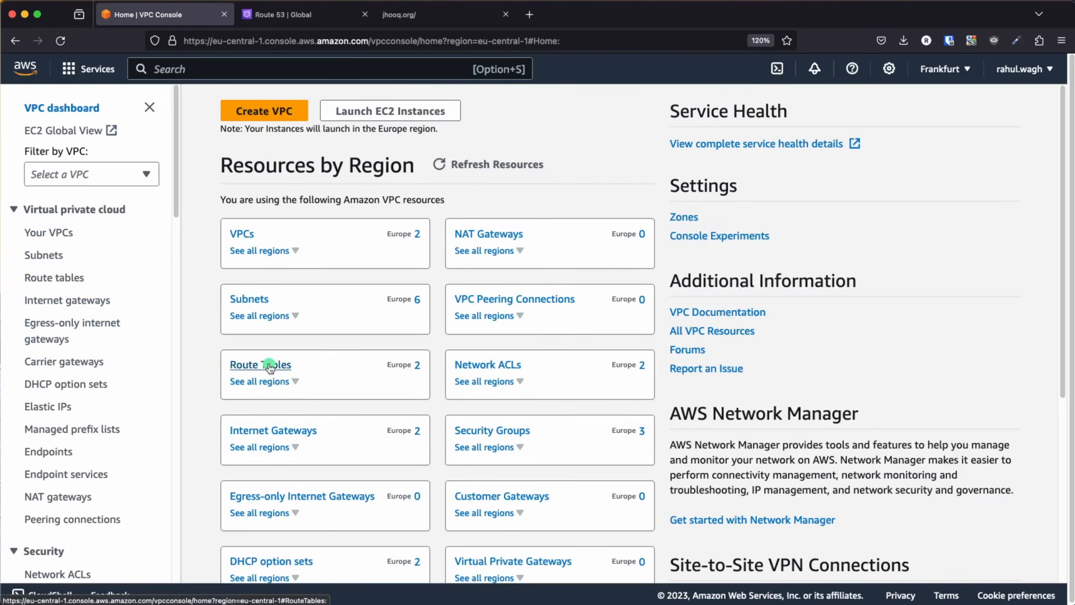
click(49, 278)
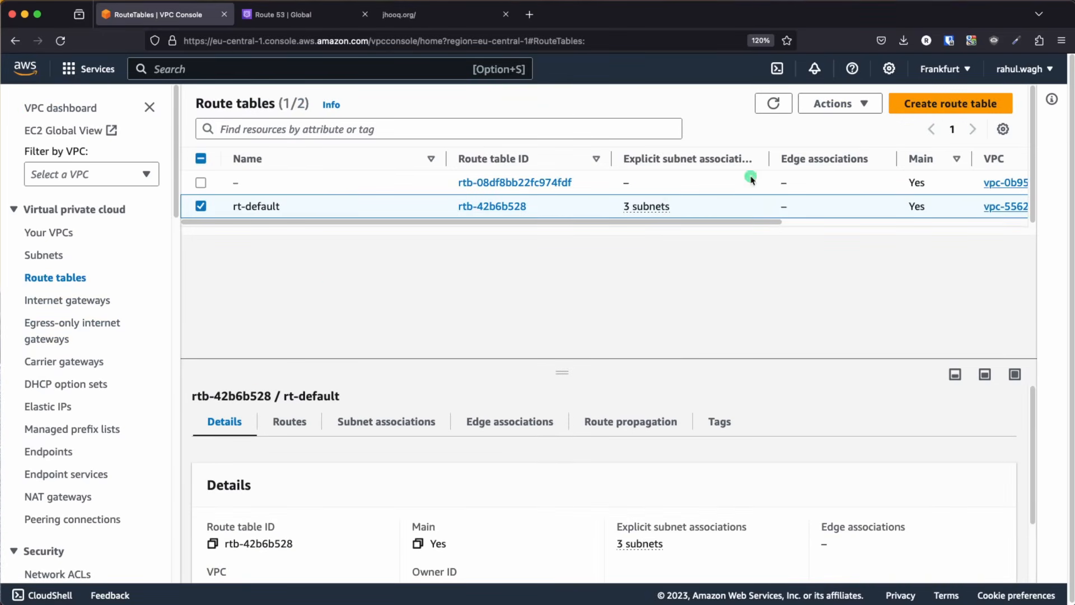
Step: Create a route table named test-rt-public in test-vpc
click(973, 105)
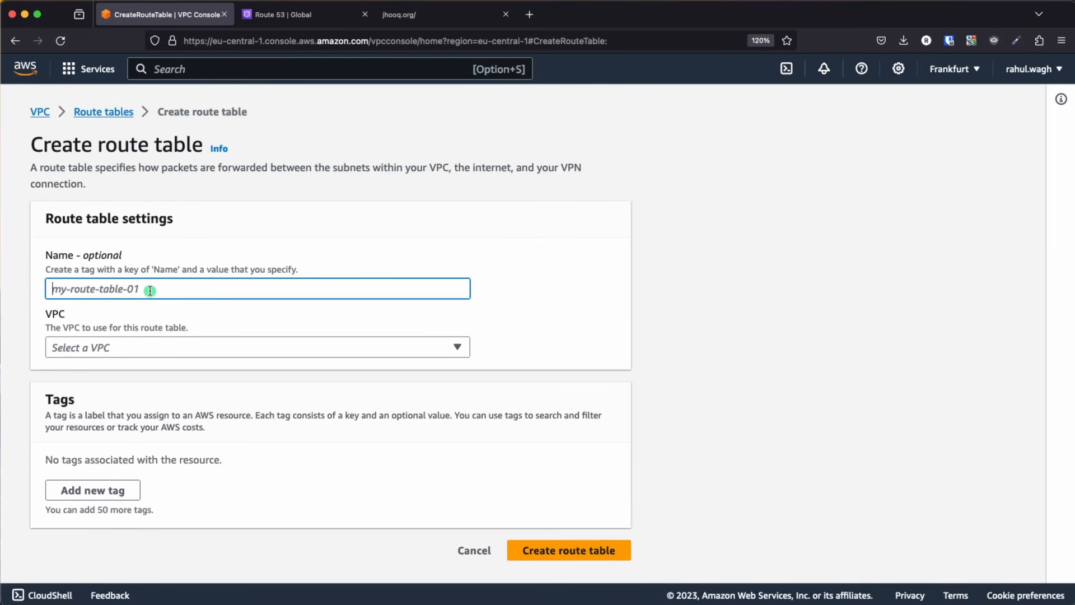
text(rt)
key(BackSpace)
text(te)
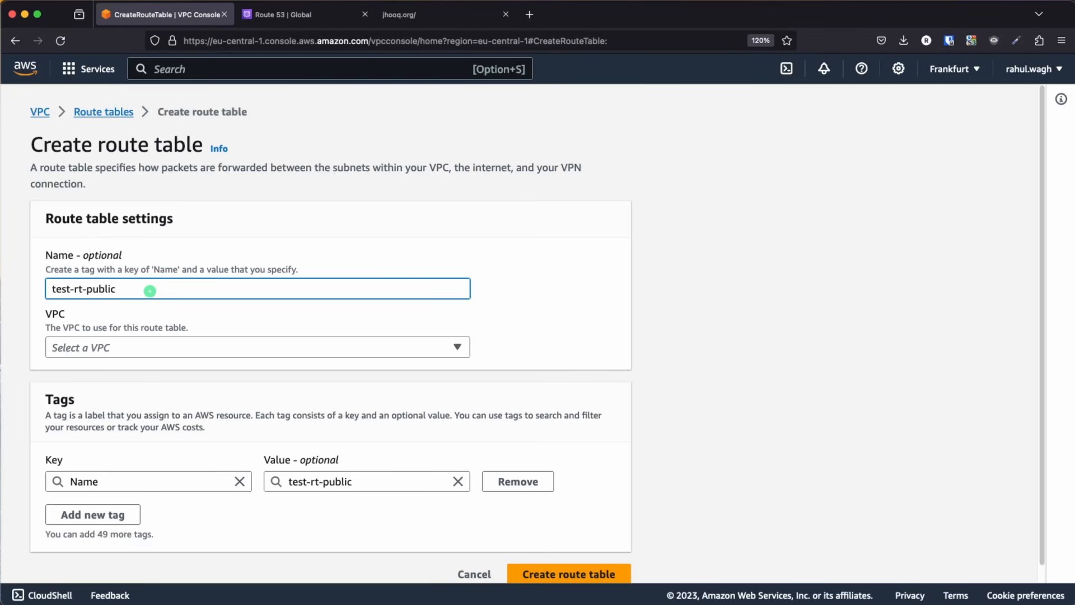
click(190, 311)
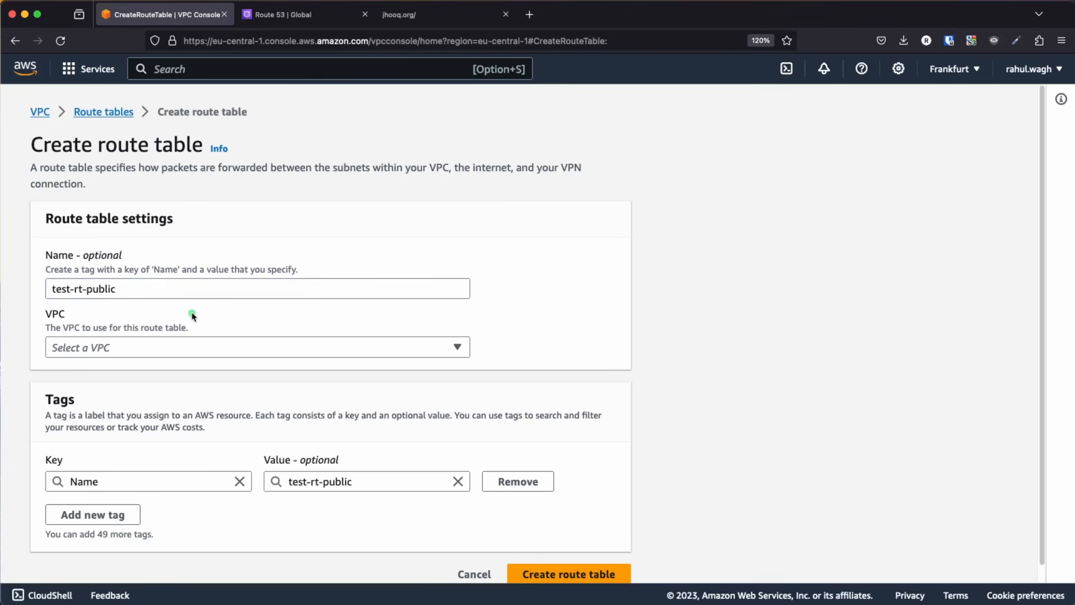
scroll(206, 317, down, 1)
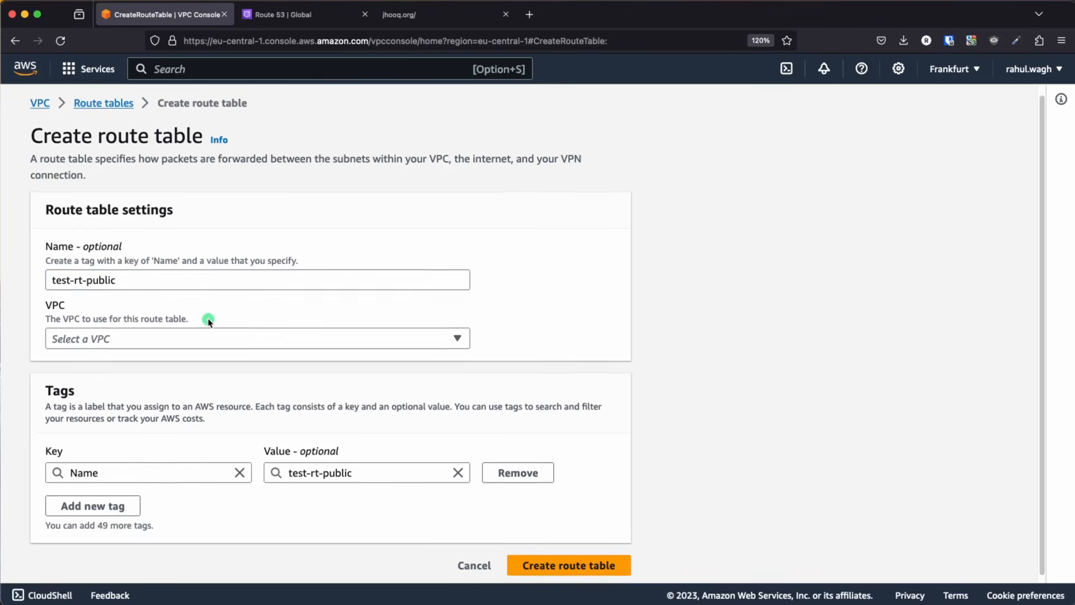
click(117, 334)
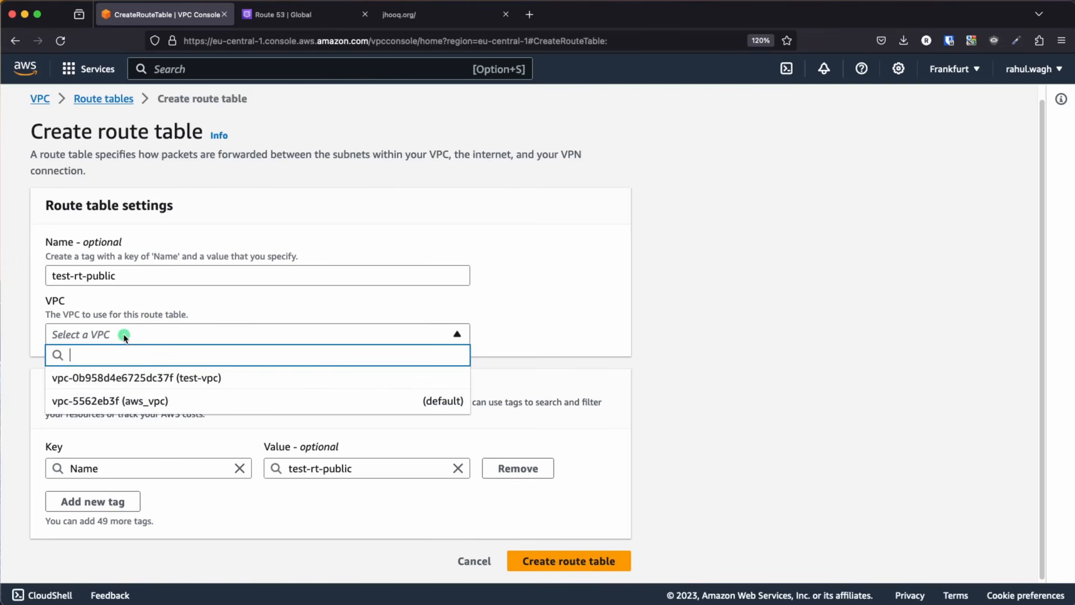
click(121, 388)
scroll(252, 383, down, 1)
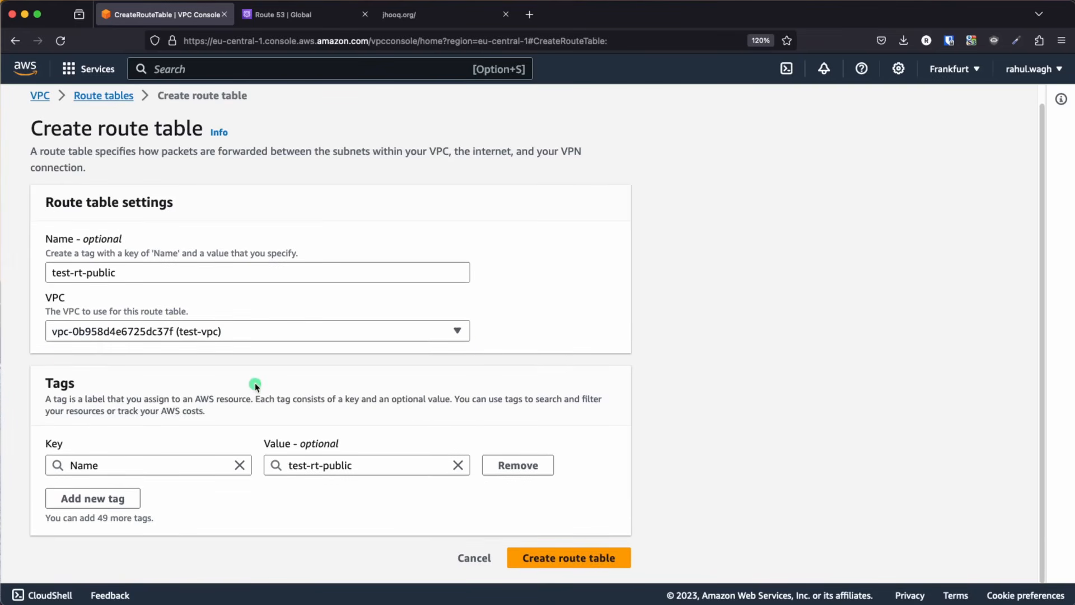
click(582, 557)
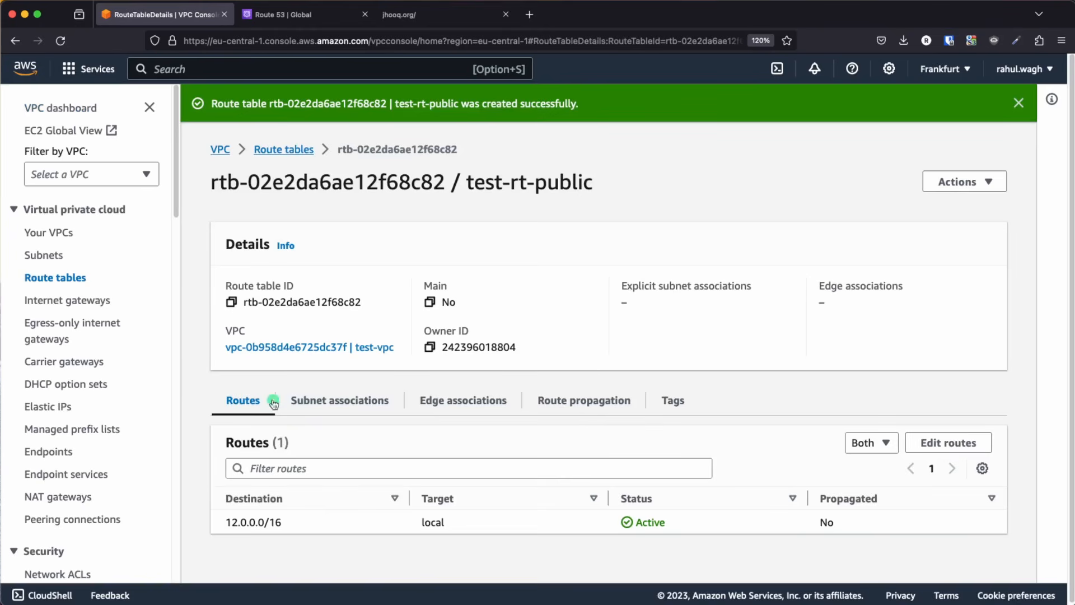
drag(466, 182, 614, 187)
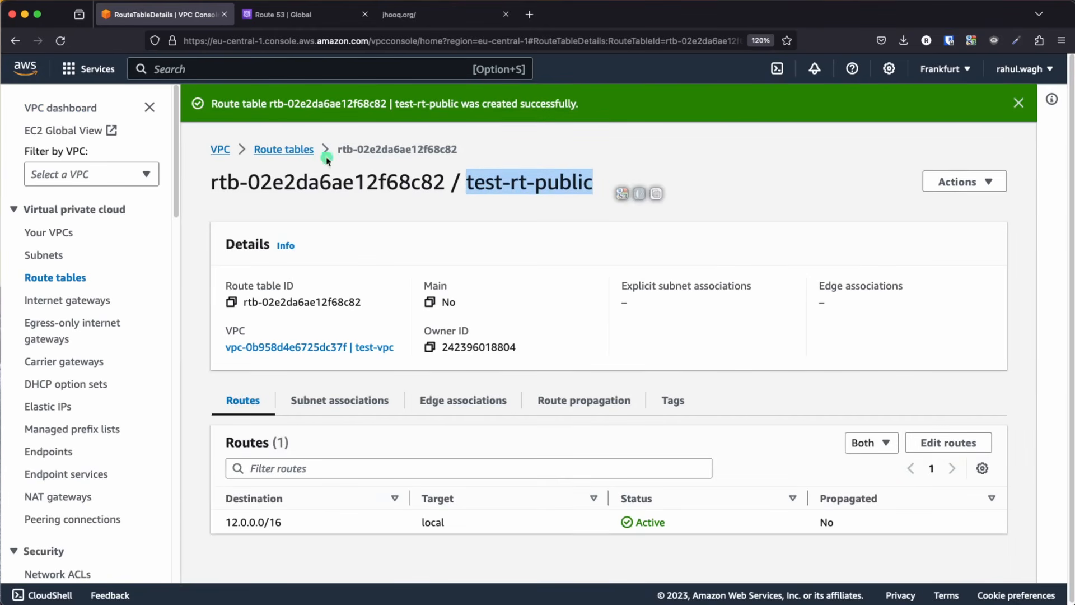
Step: Create a second route table named test-rt-private in test-vpc and return to the route tables list
click(286, 150)
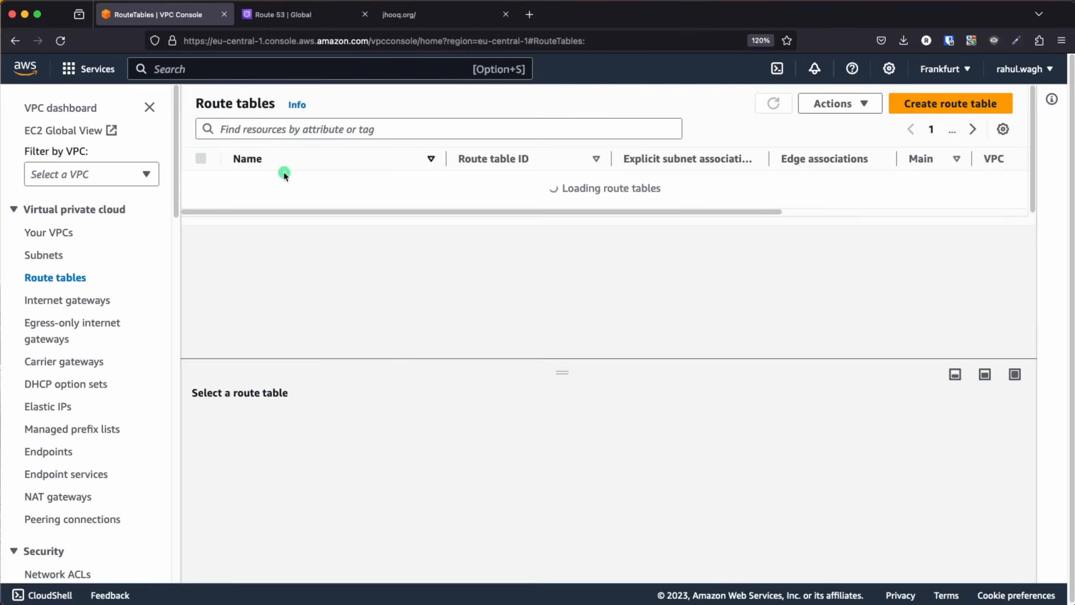
click(949, 104)
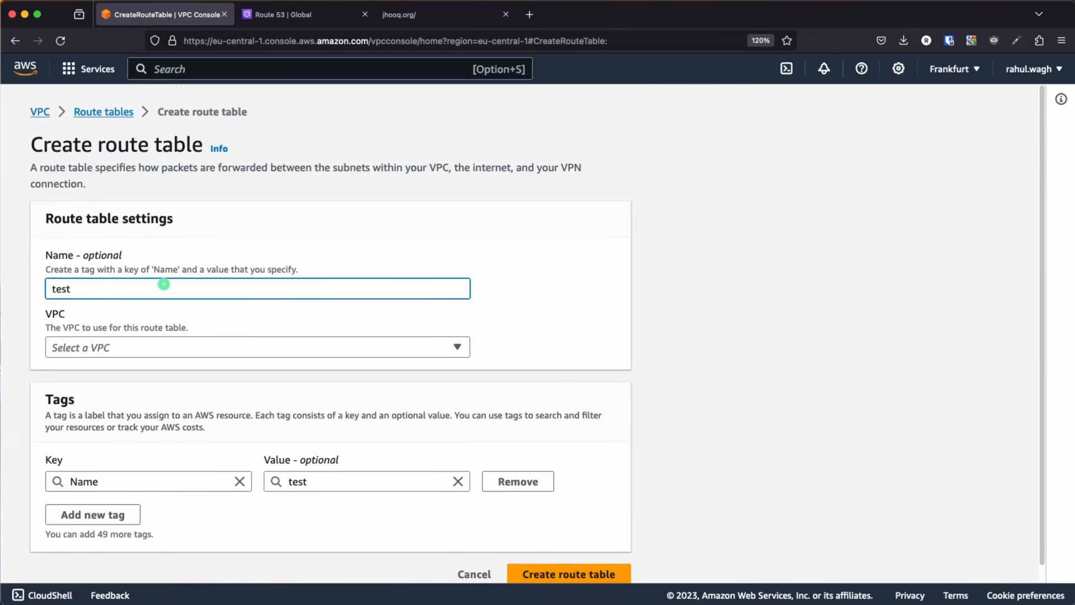
text(private)
click(180, 348)
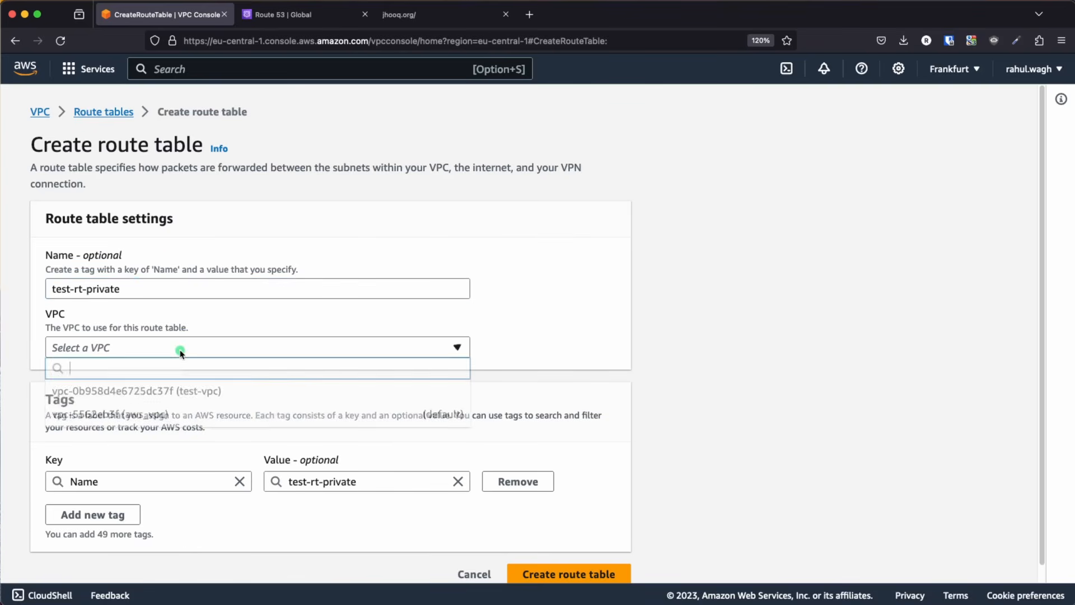
click(153, 391)
scroll(571, 534, down, 1)
click(568, 552)
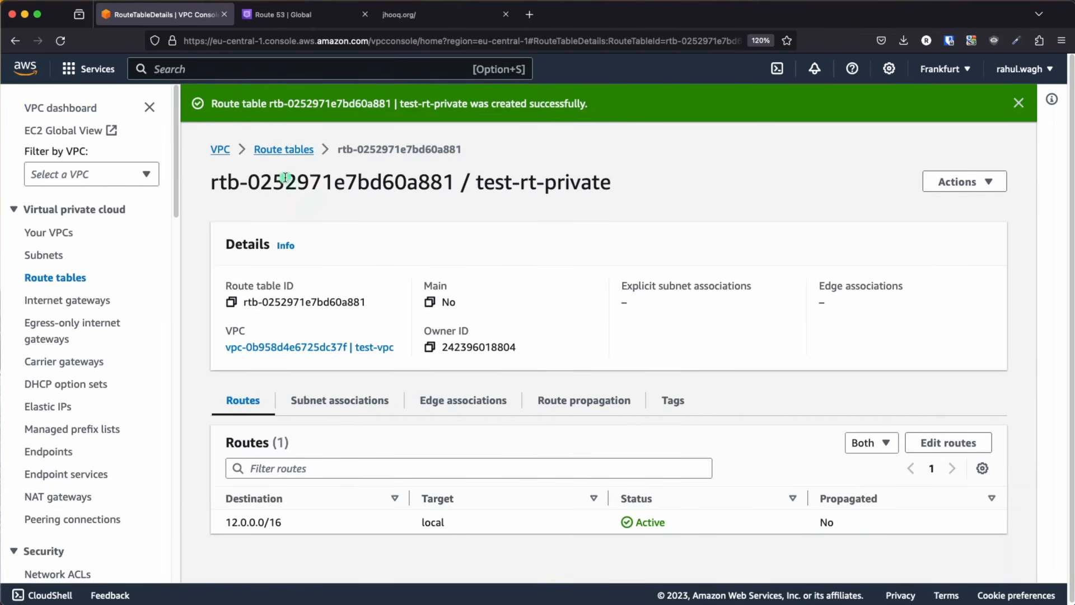
click(284, 149)
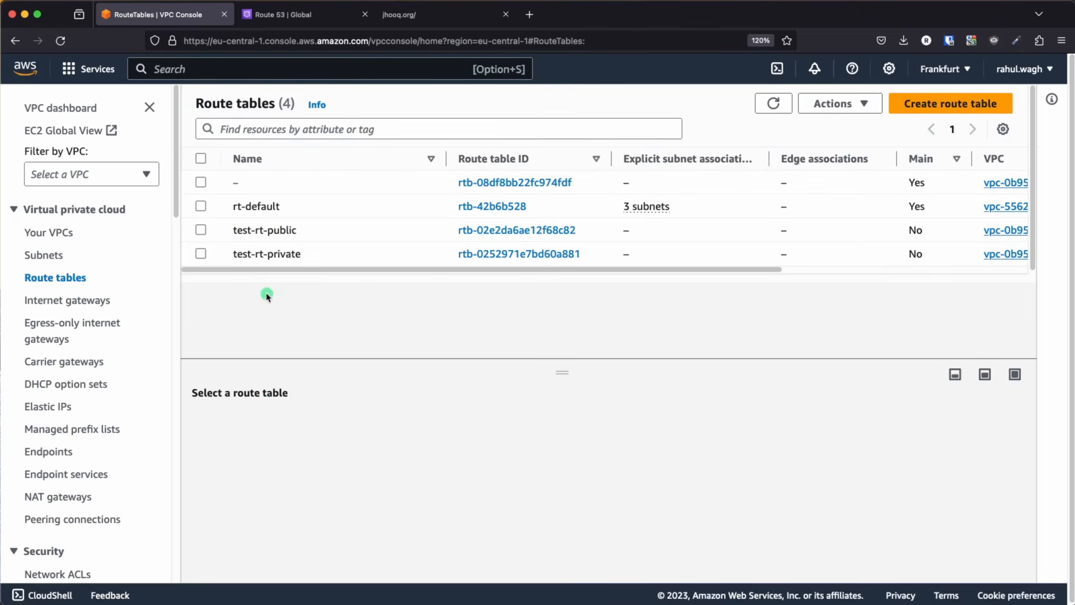
mouse_move(300, 259)
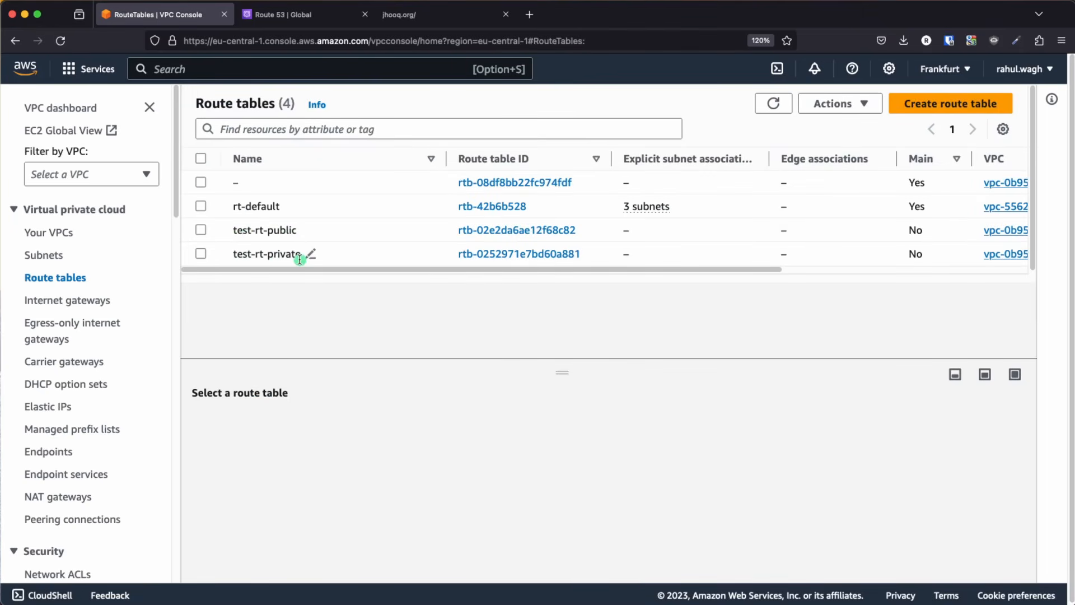
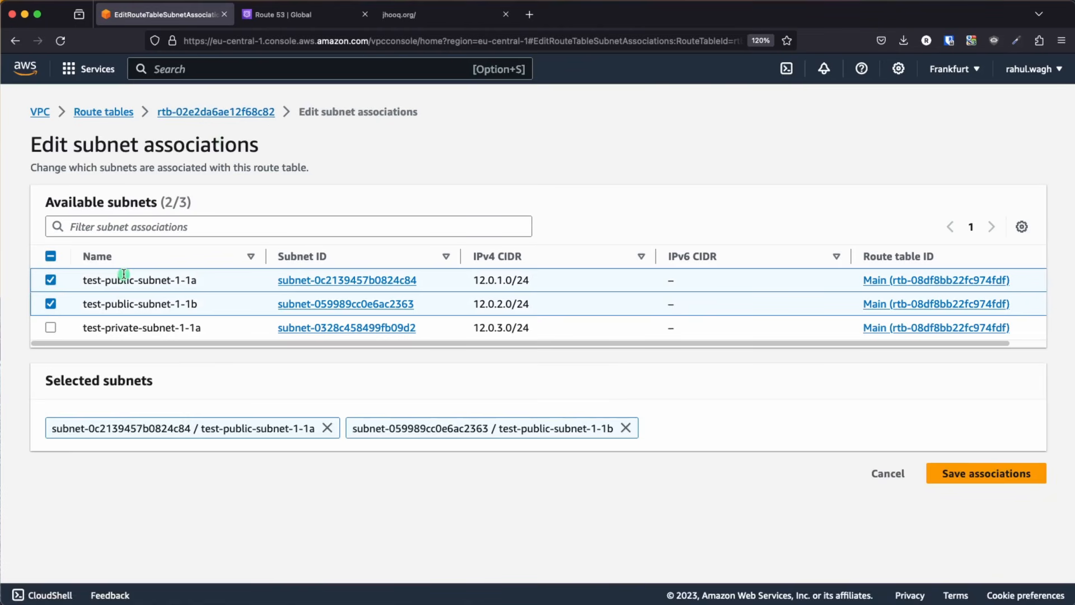
Step: Save the association of test-public-subnet-1-1a and test-public-subnet-1-1b with test-rt-public and view its subnet associations
click(984, 474)
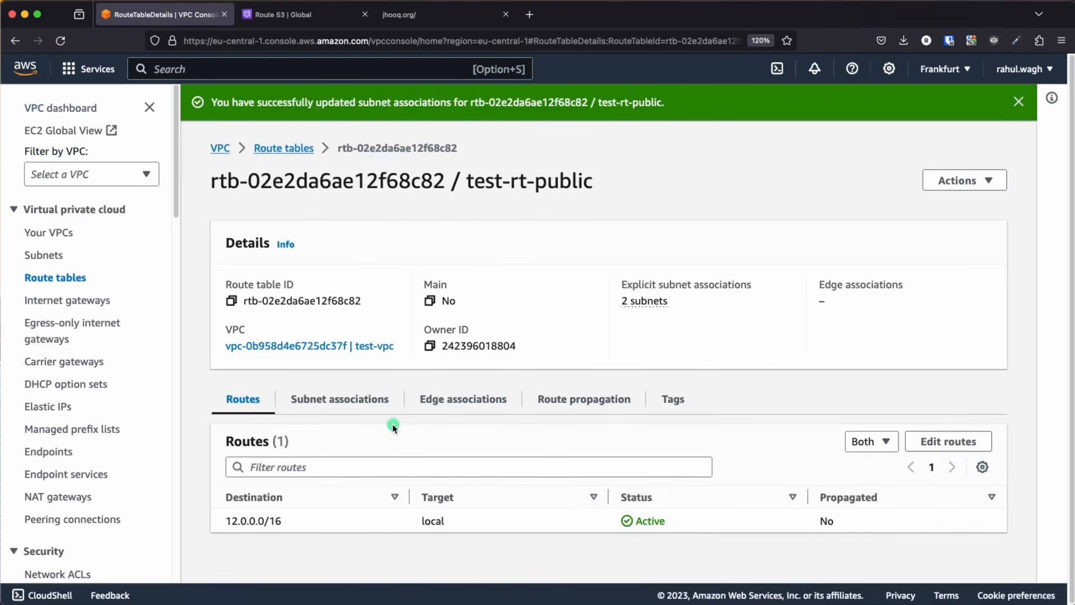
click(347, 401)
scroll(414, 431, down, 3)
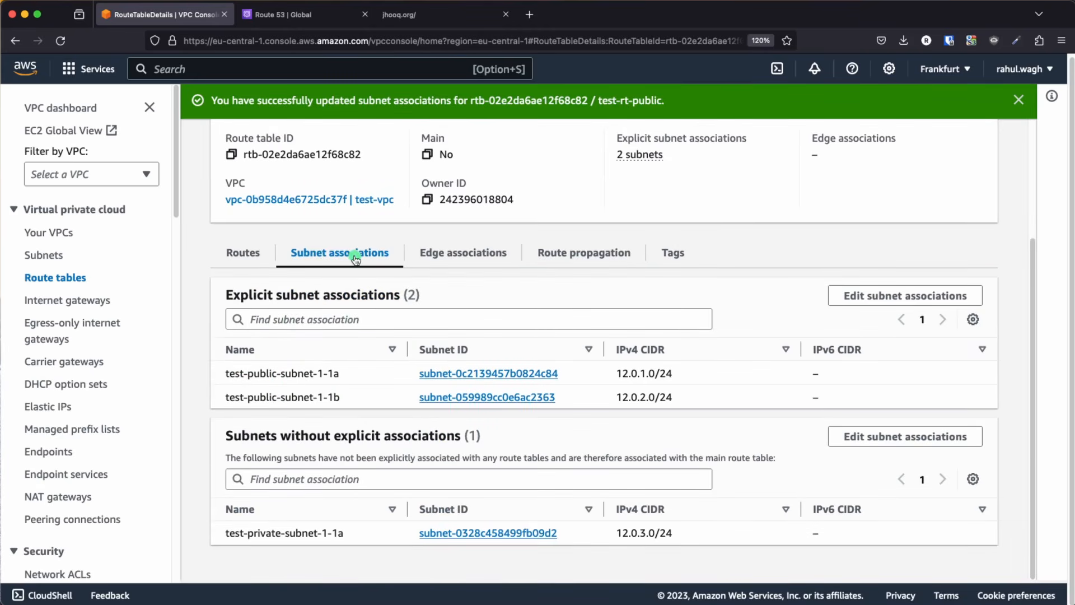
Step: Check the test-rt-public name against its associated subnets and open the route table's routes
scroll(408, 302, up, 3)
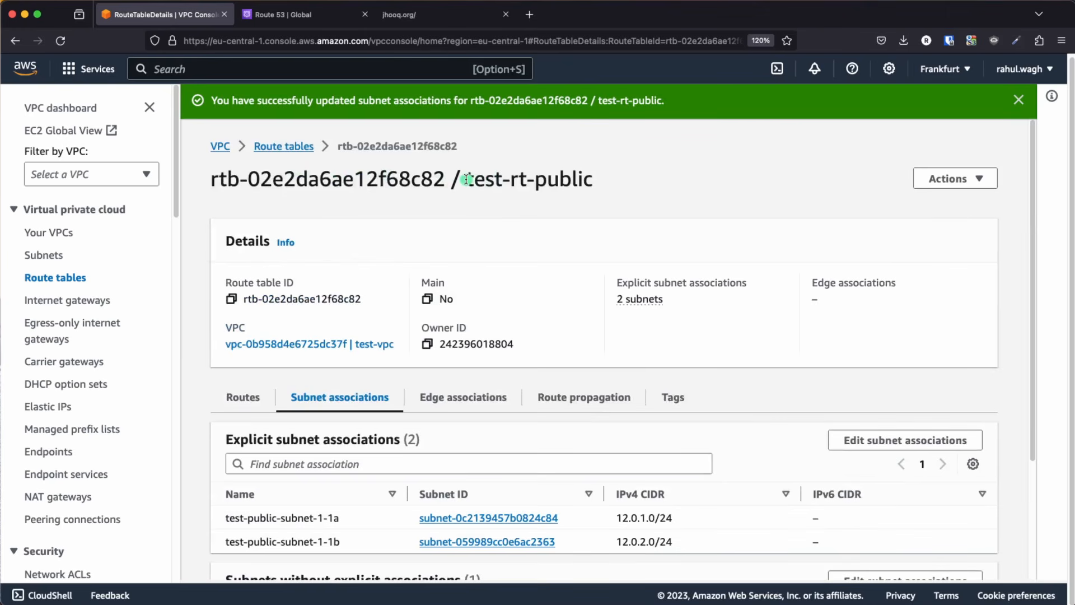
drag(467, 180, 628, 183)
scroll(428, 344, down, 3)
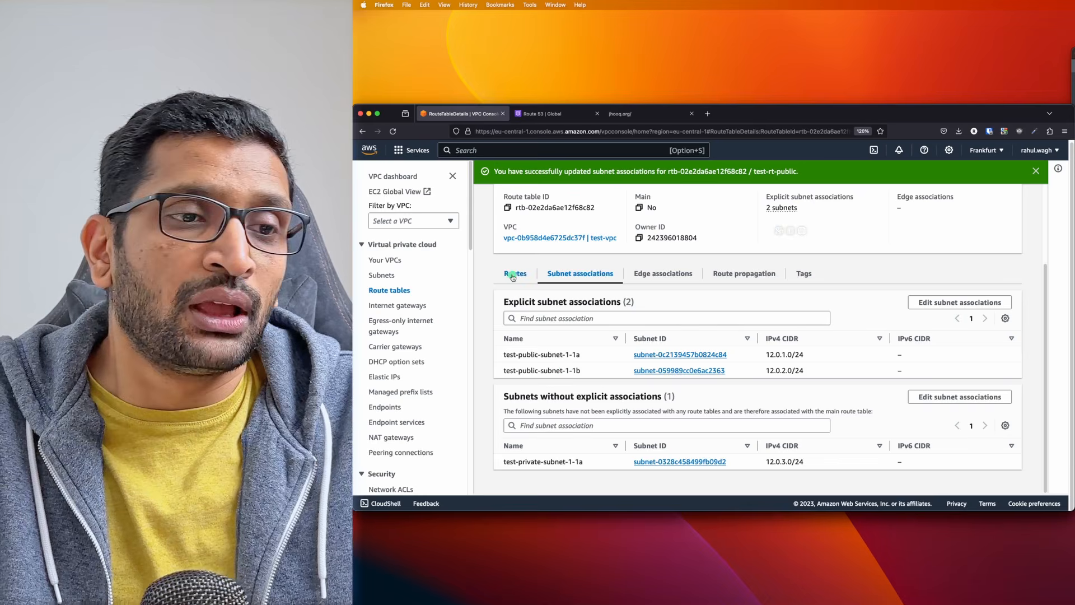
click(238, 257)
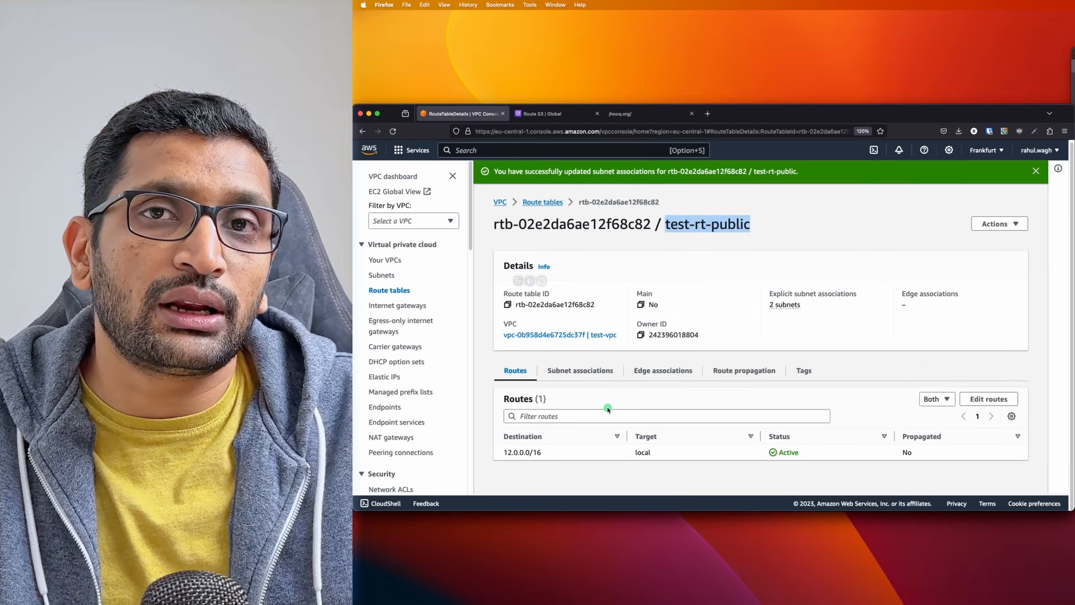
Step: Add a new route with destination 0.0.0.0/0 to the test-rt-public route table
key(super+Tab)
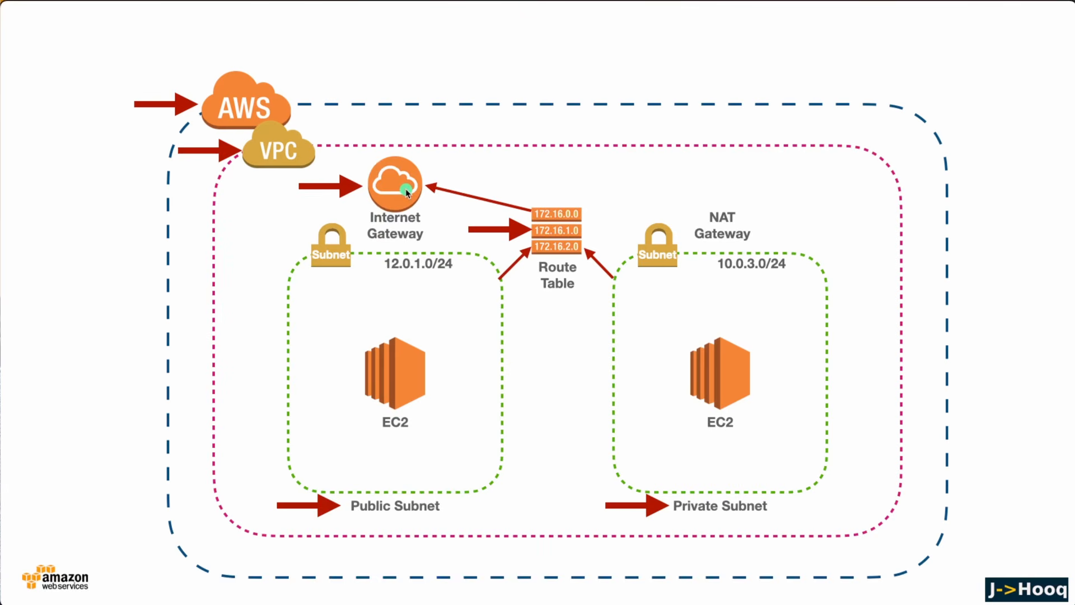
key(super+Tab)
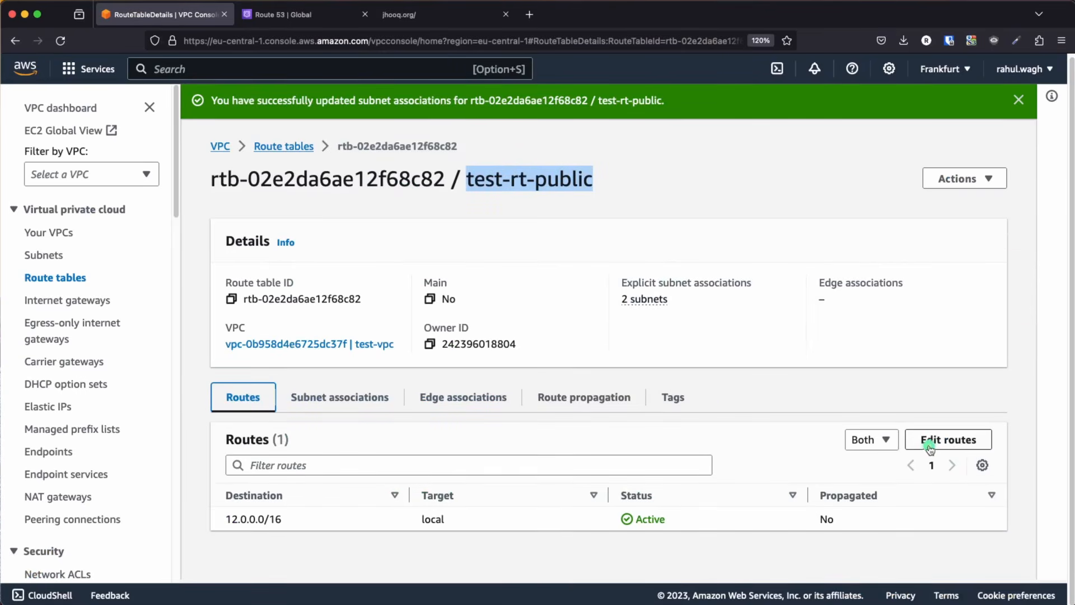
click(927, 446)
click(107, 311)
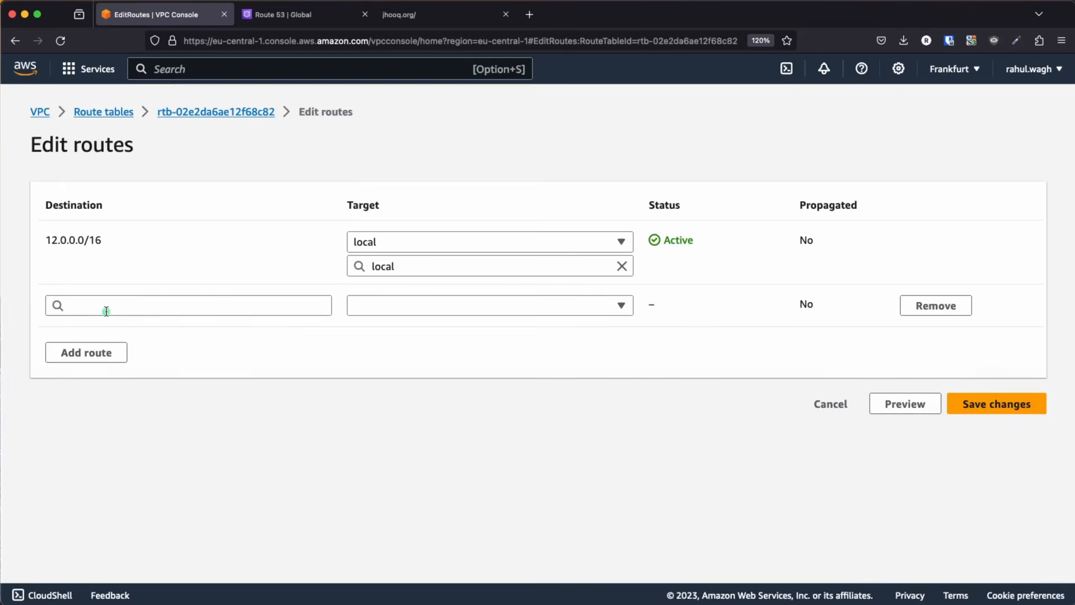
click(86, 305)
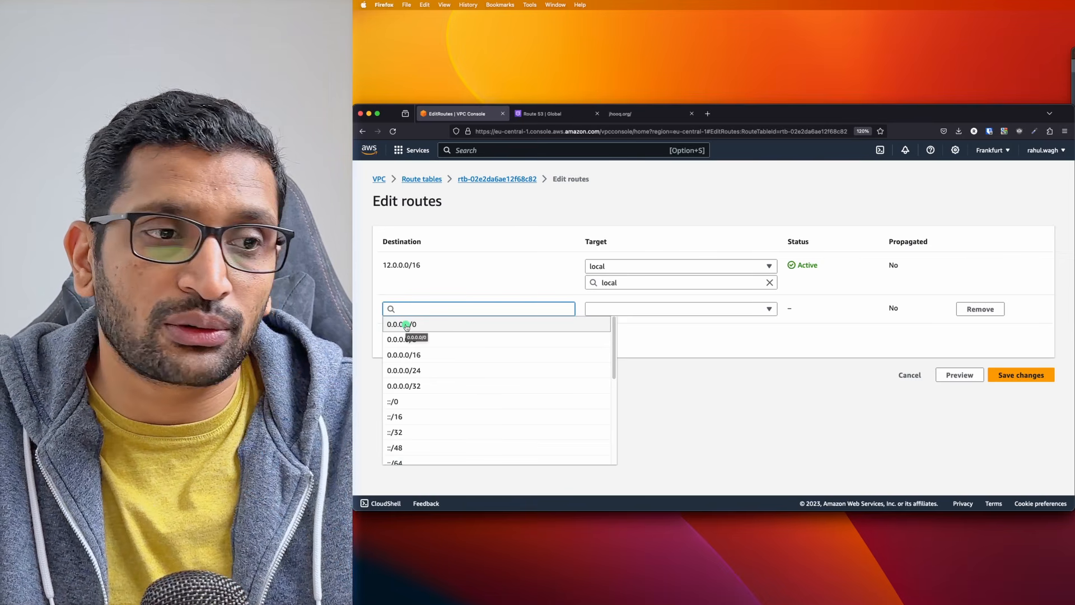
click(406, 324)
Step: Set the 0.0.0.0/0 route's target to the test-igw internet gateway and save the route changes
click(655, 309)
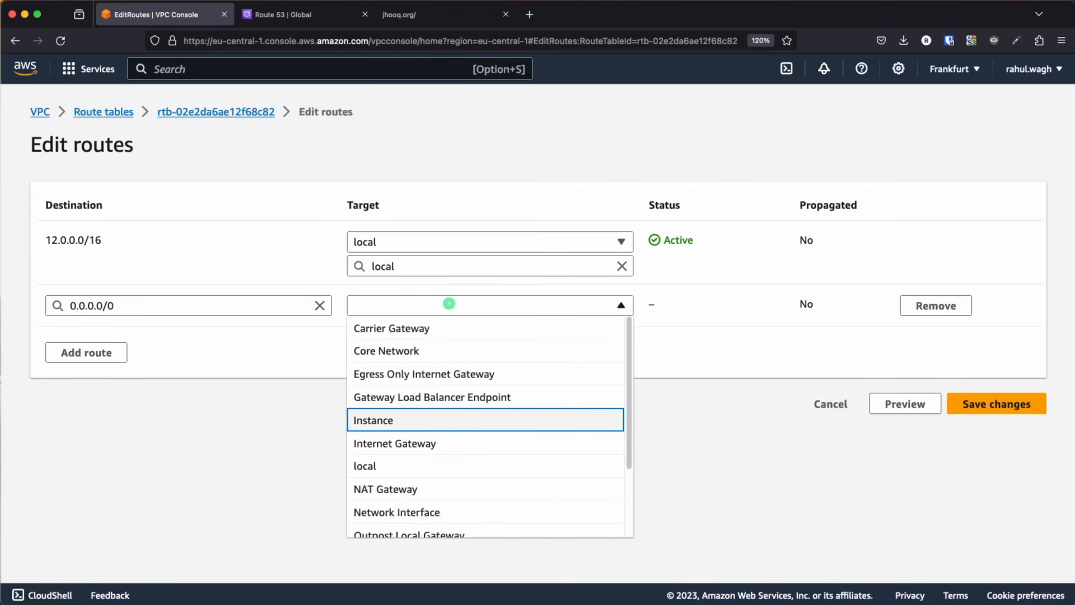
click(414, 442)
click(441, 334)
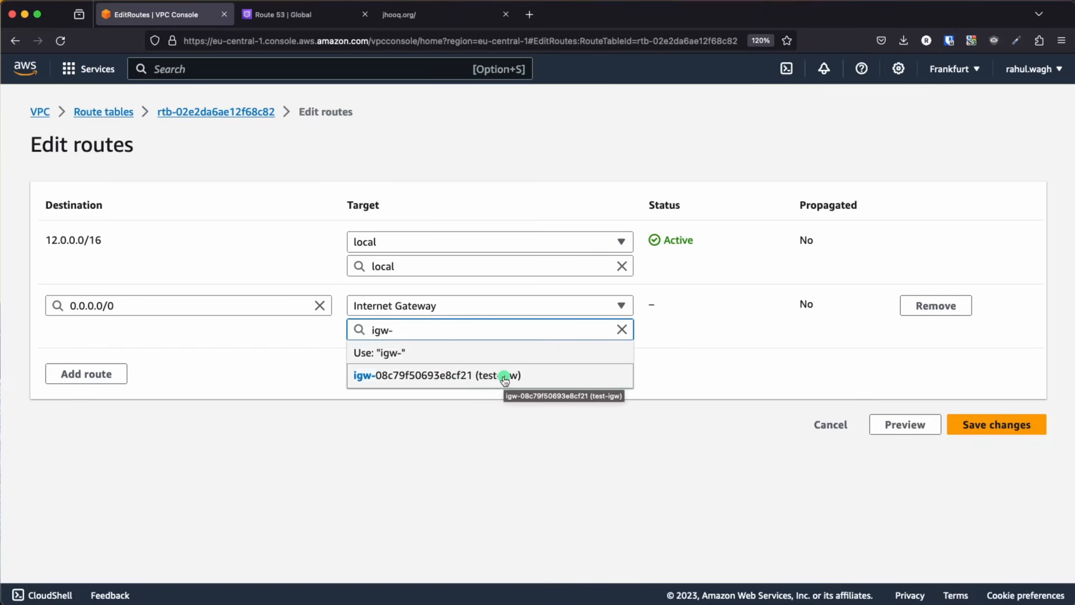
click(478, 375)
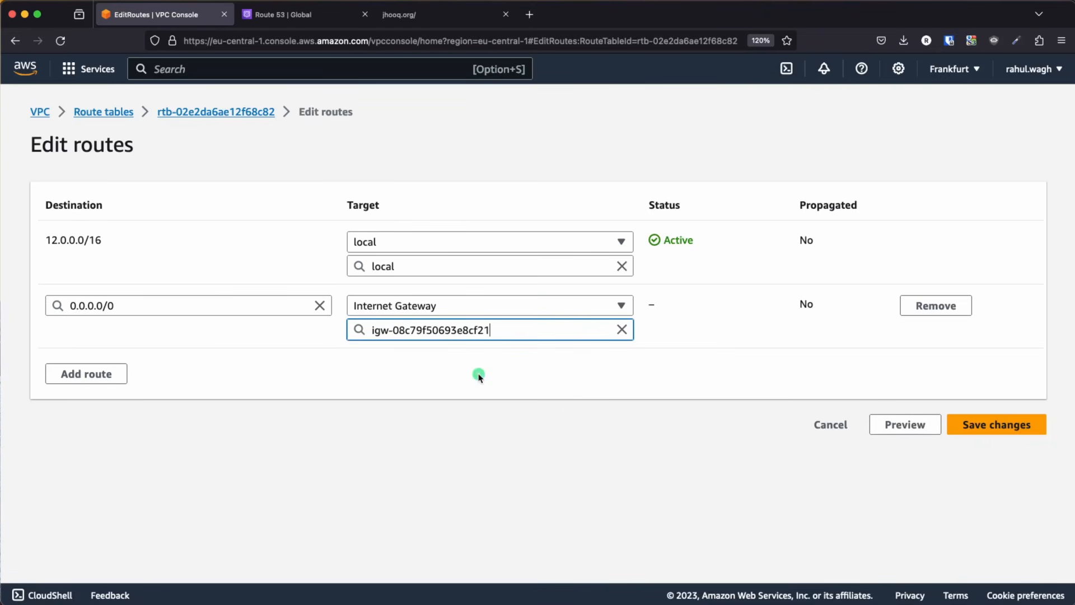
click(976, 424)
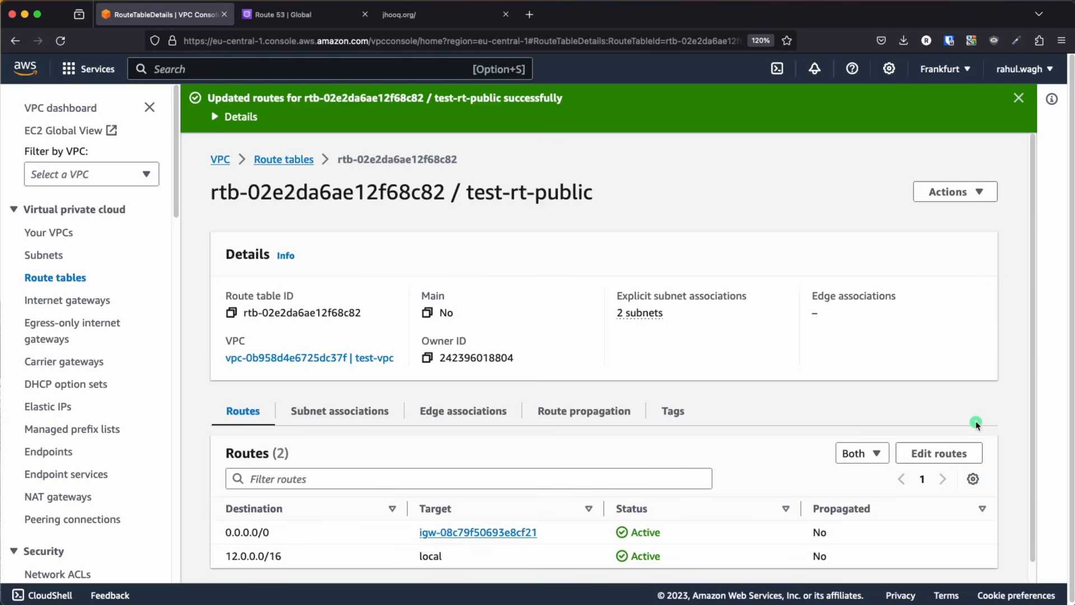
Step: Review the routes and the explicit and non-explicit subnet associations of test-rt-public
scroll(559, 428, down, 1)
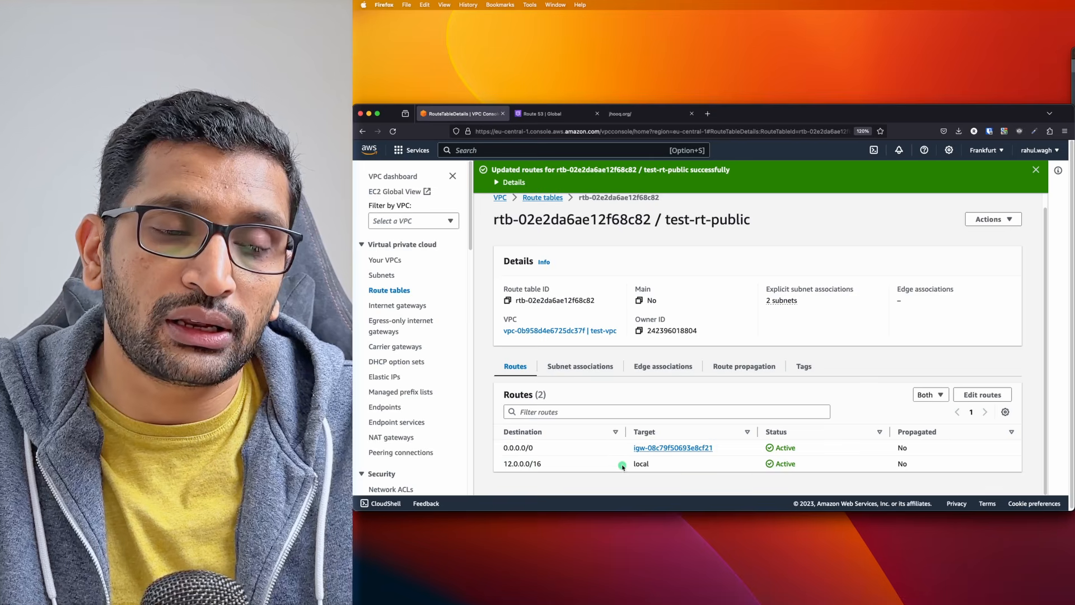
click(339, 390)
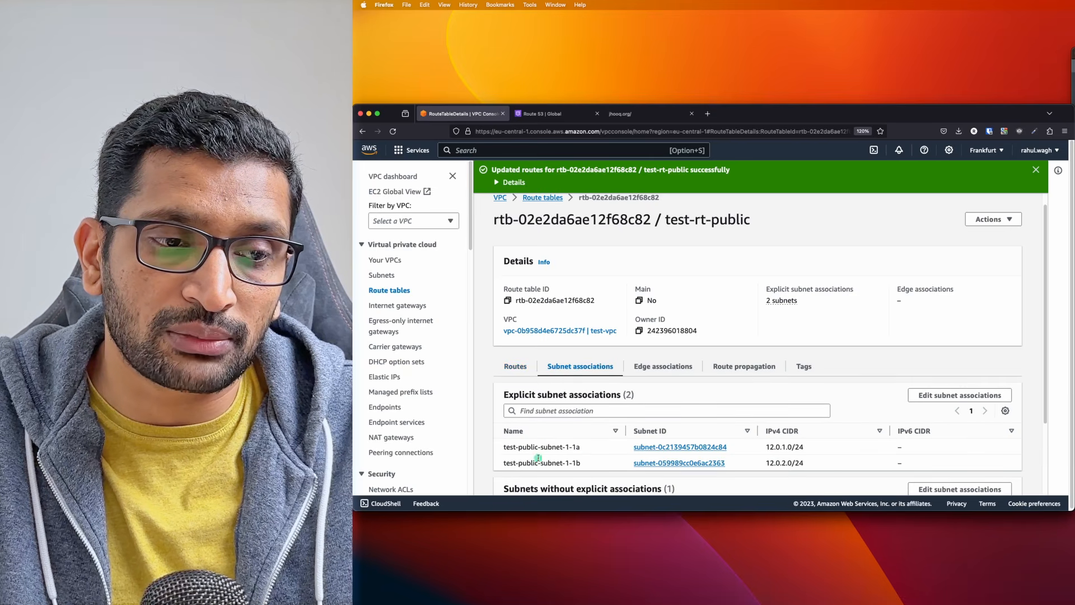
scroll(694, 432, down, 5)
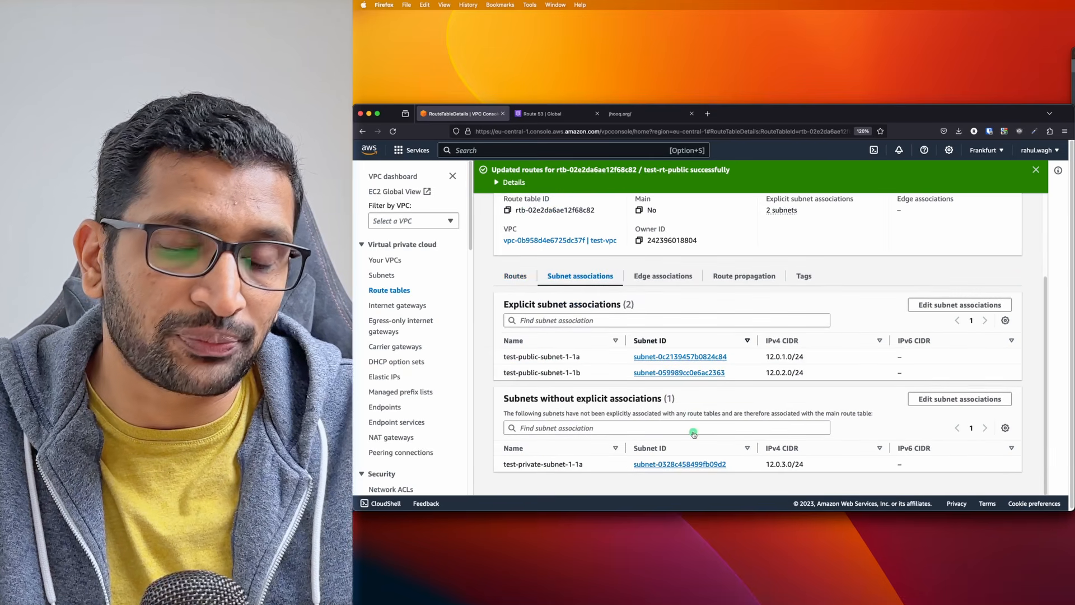
scroll(694, 433, up, 5)
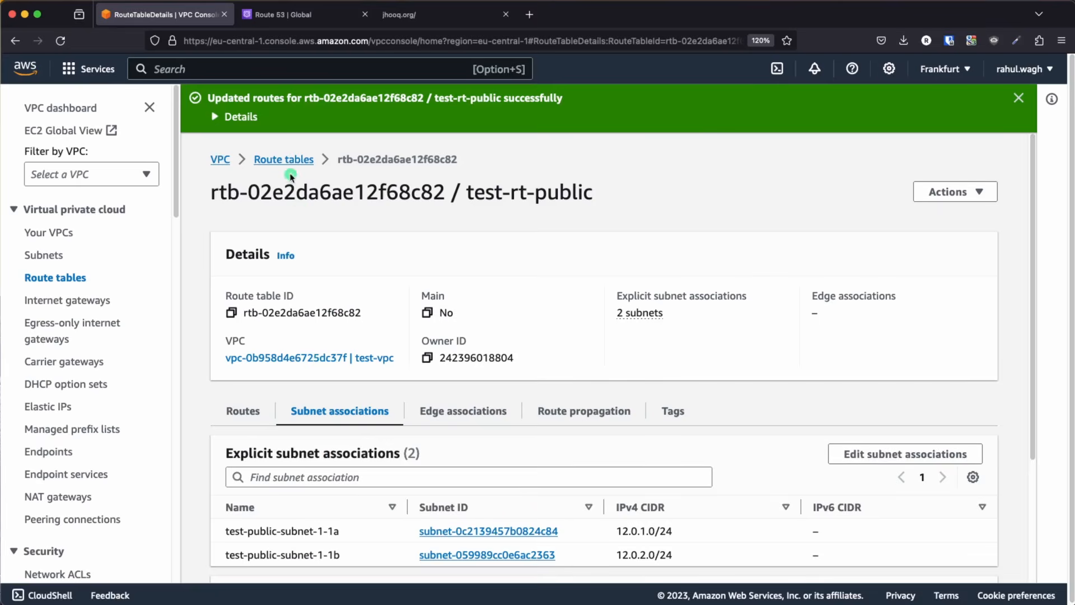
Step: Associate test-private-subnet-1-1a with the test-rt-private route table and save the association
click(284, 159)
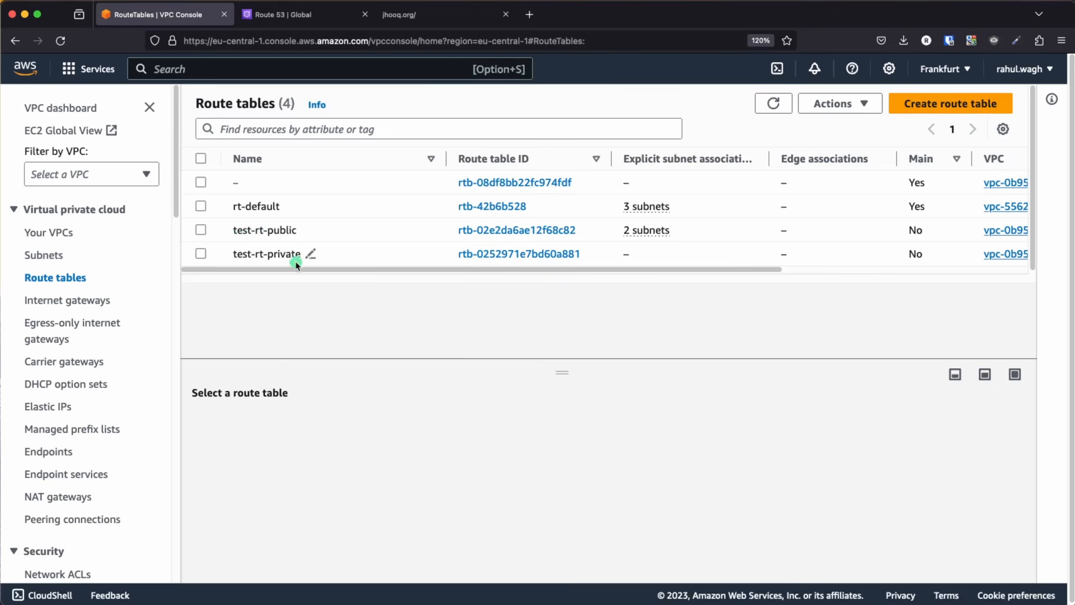
click(486, 256)
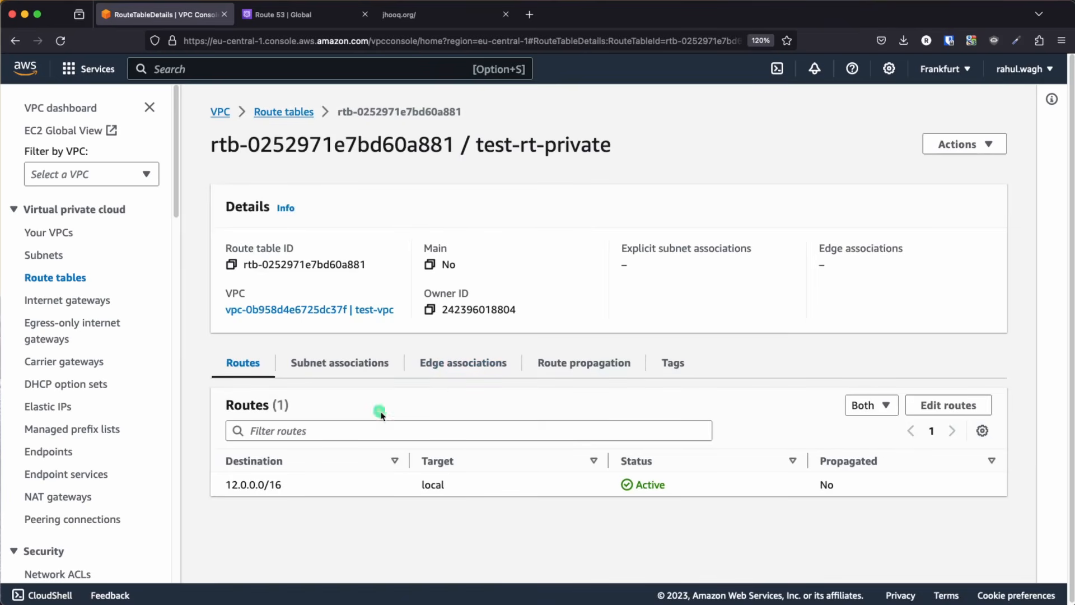
click(348, 365)
scroll(782, 346, down, 3)
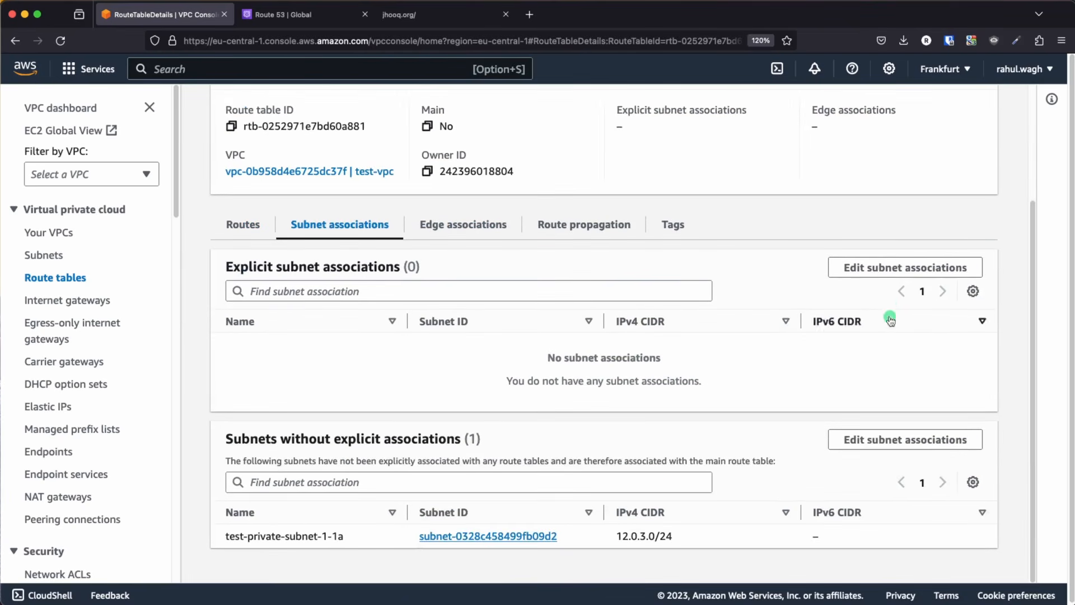
click(884, 271)
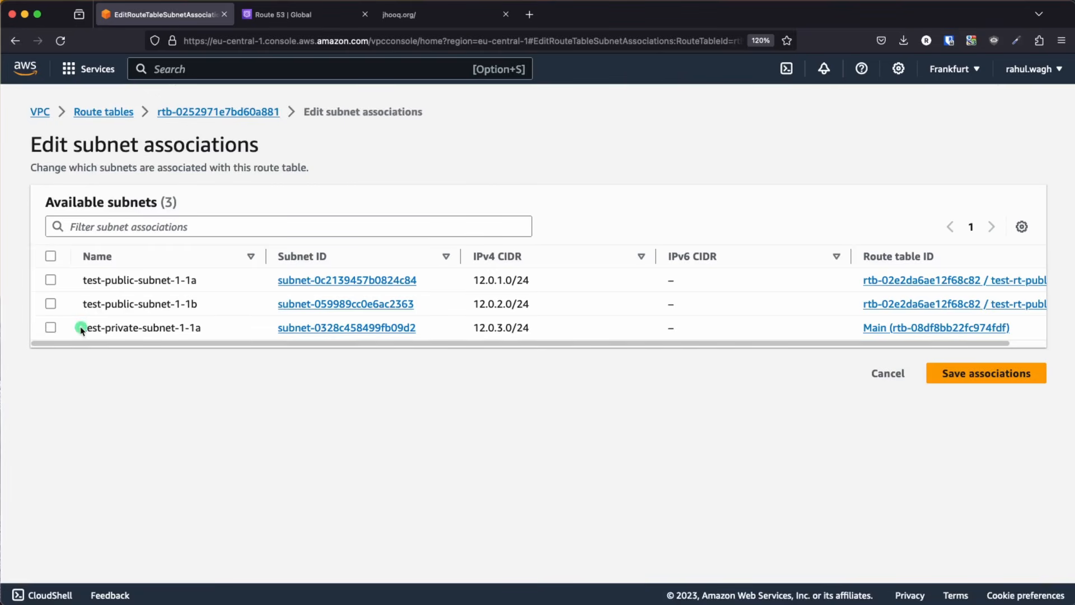
click(51, 328)
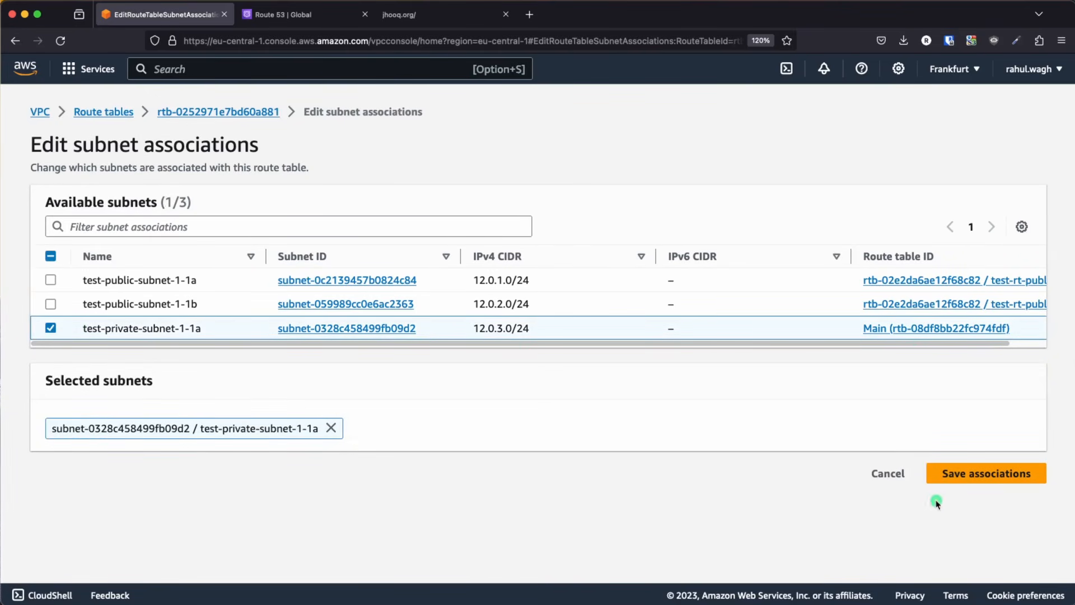
click(933, 473)
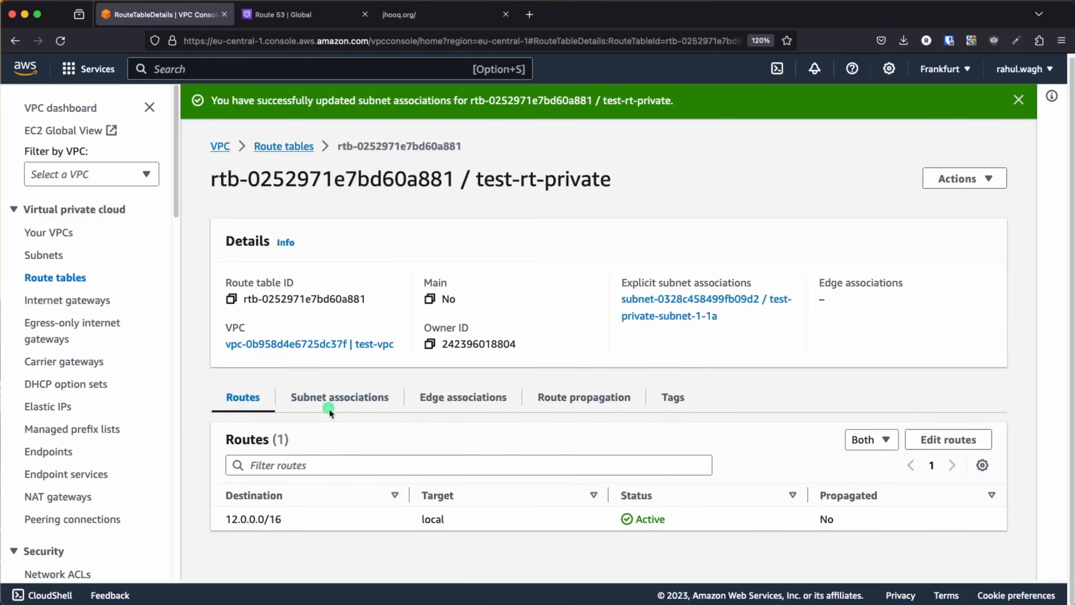
Step: Check the subnet associations and routes of test-rt-private against the network diagram in Keynote, ending back in the browser
click(322, 400)
scroll(313, 529, down, 1)
scroll(315, 527, down, 2)
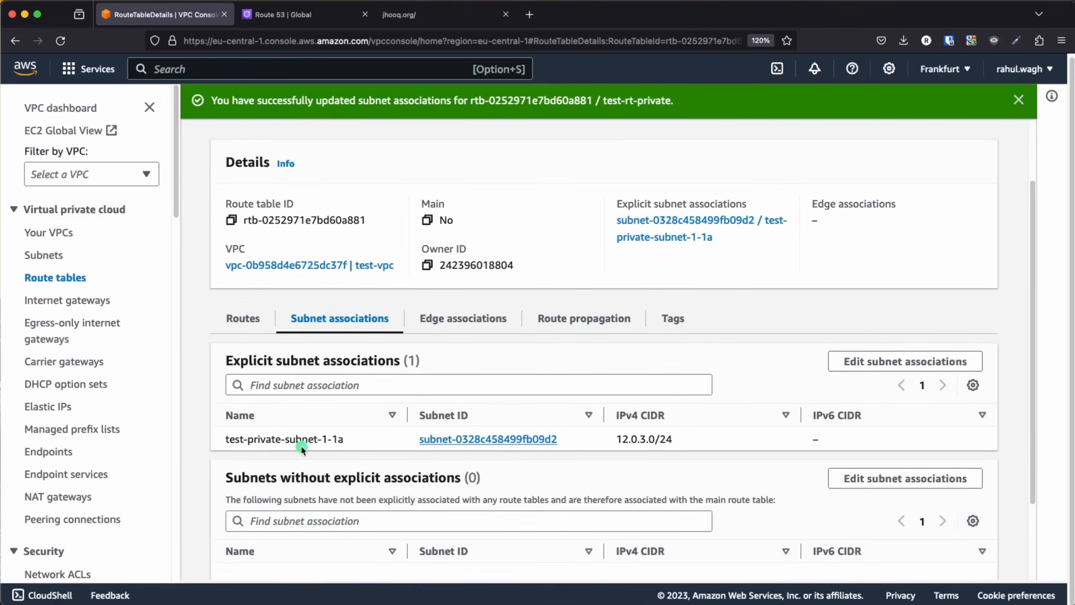
click(241, 319)
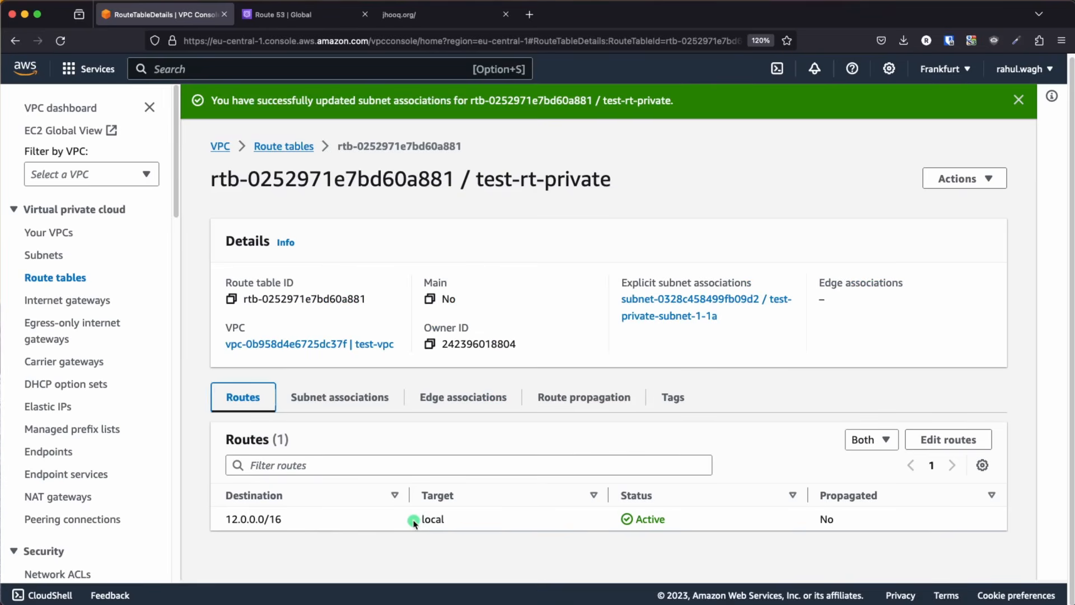
key(super+Tab)
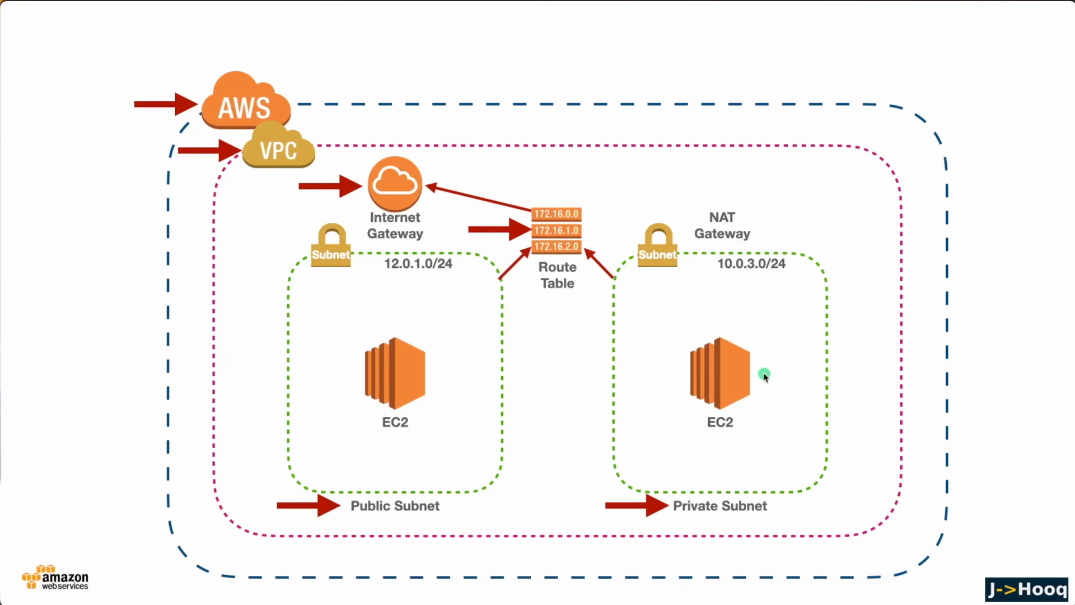
key(super+Tab)
key(super+Tab)
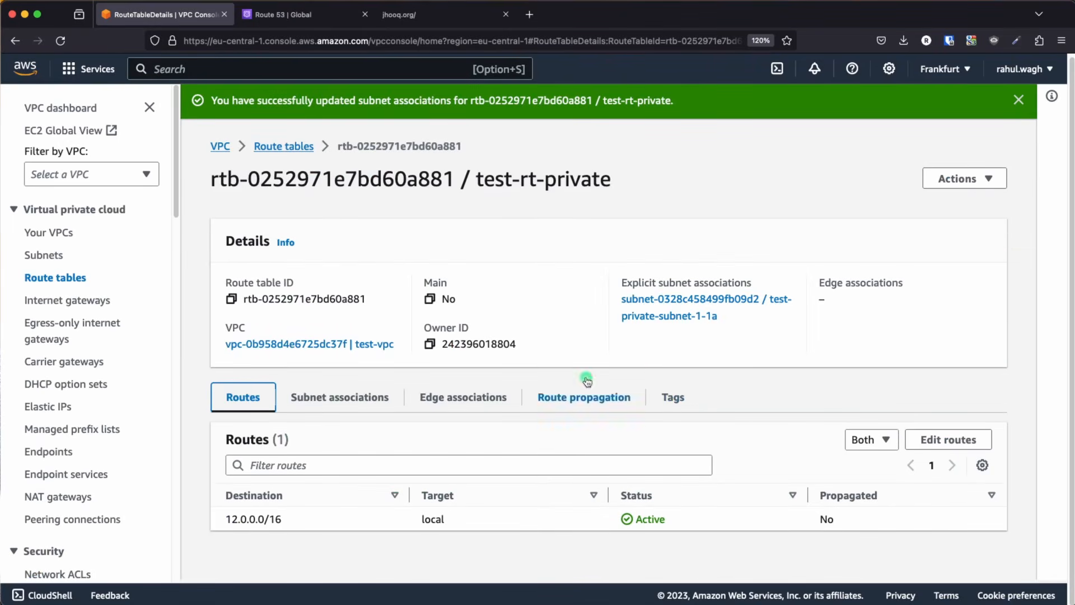
Step: Terminate the running EC2 instance test-ec2-route-53-demo
click(35, 76)
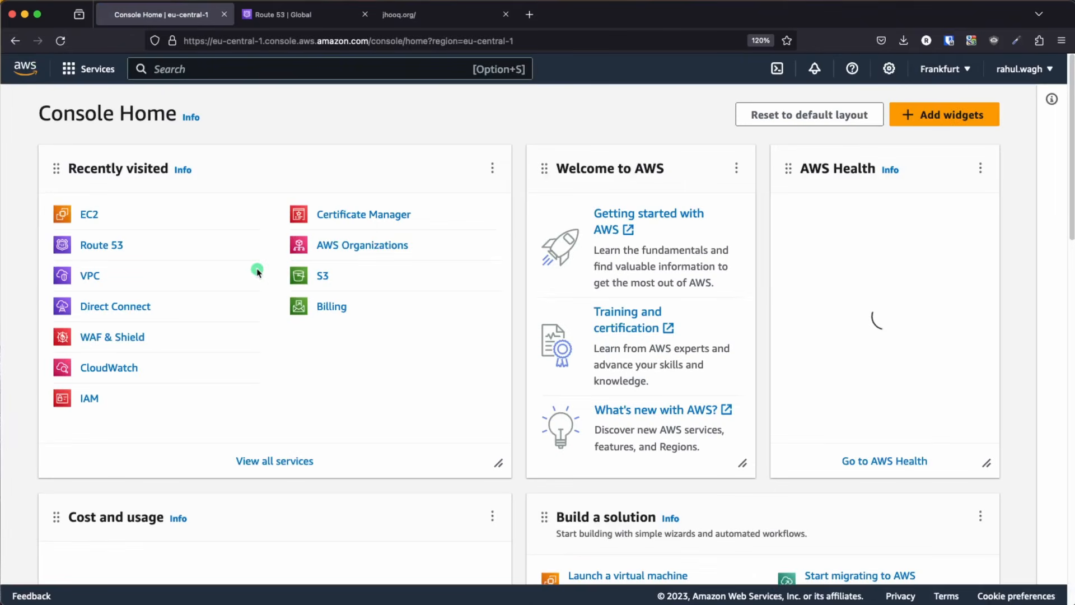
click(89, 216)
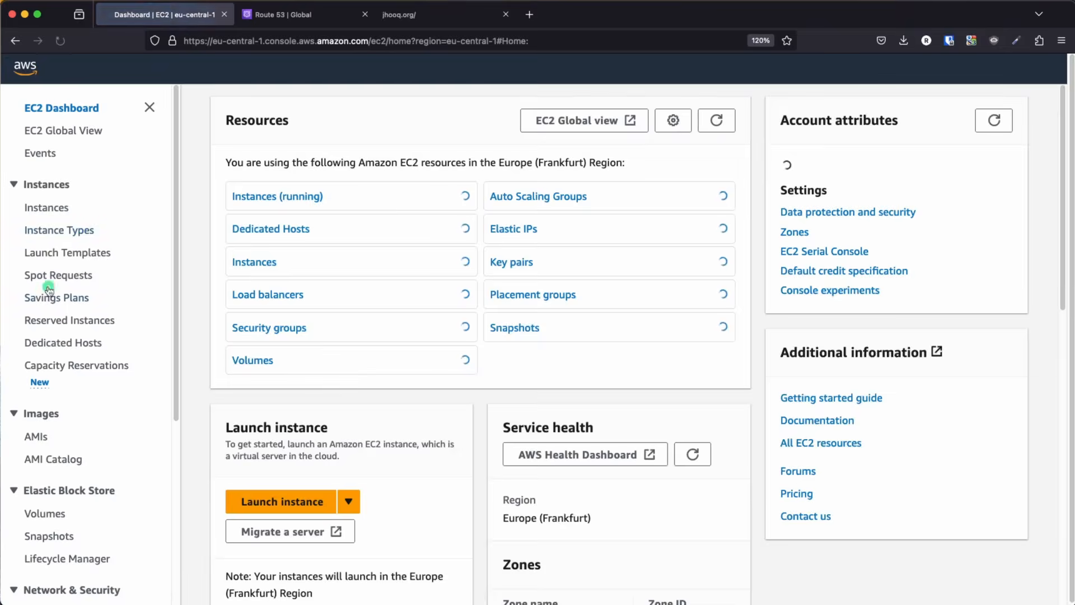
click(269, 197)
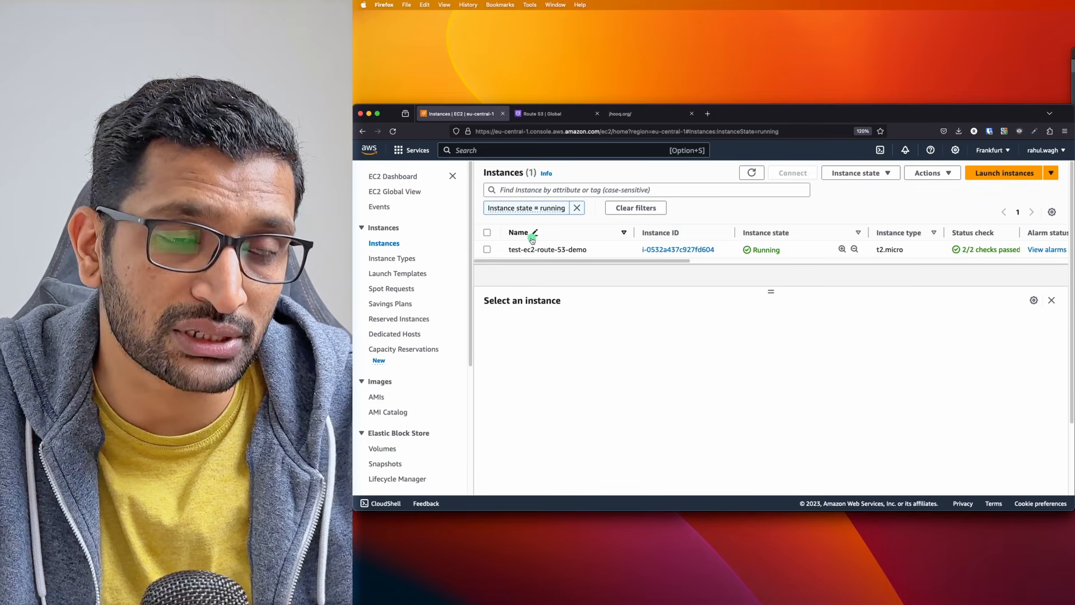
click(487, 249)
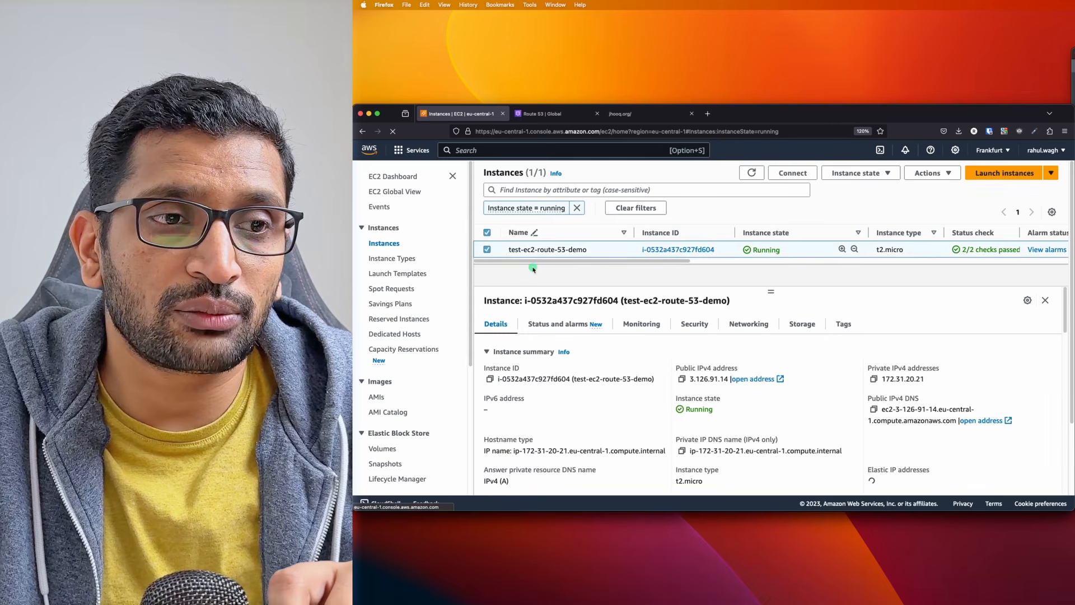
click(855, 172)
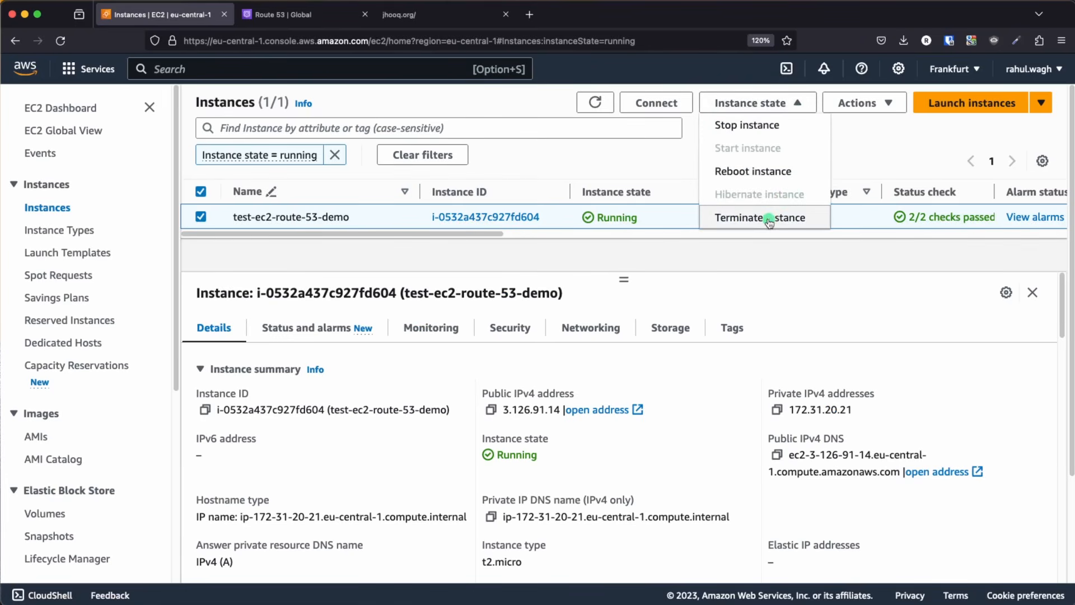
click(769, 218)
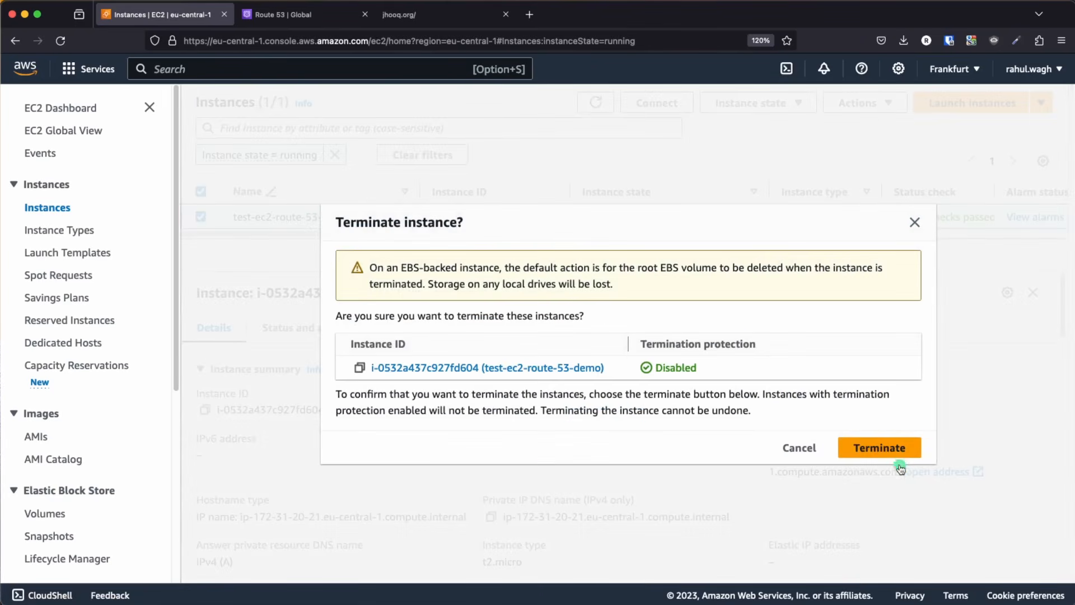
click(896, 447)
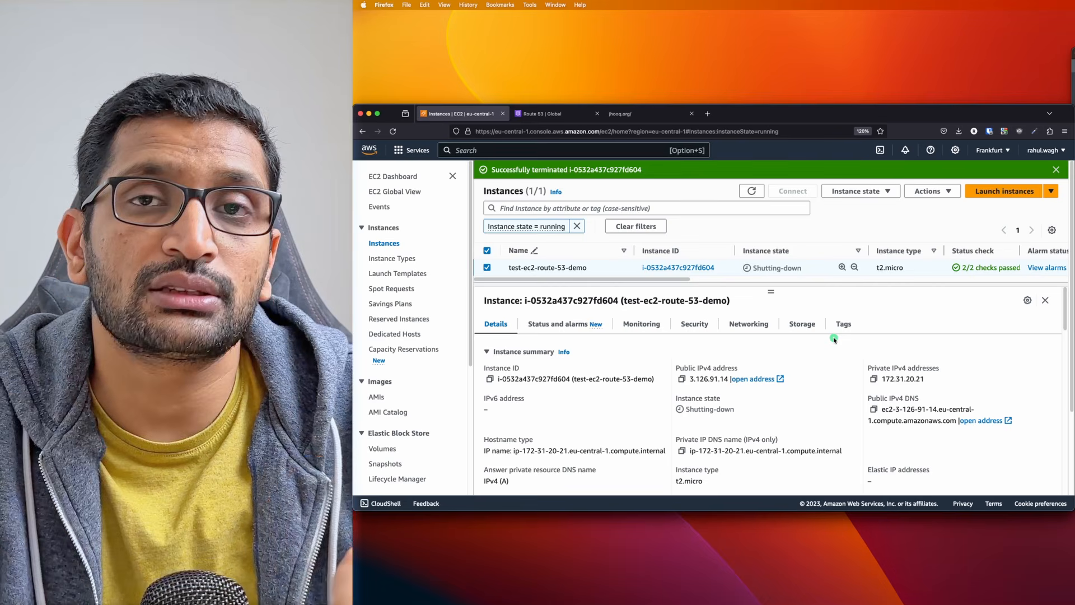
Step: Consult the network diagram in Keynote, return to the browser and refresh the resource counts on the EC2 dashboard
key(super+Tab)
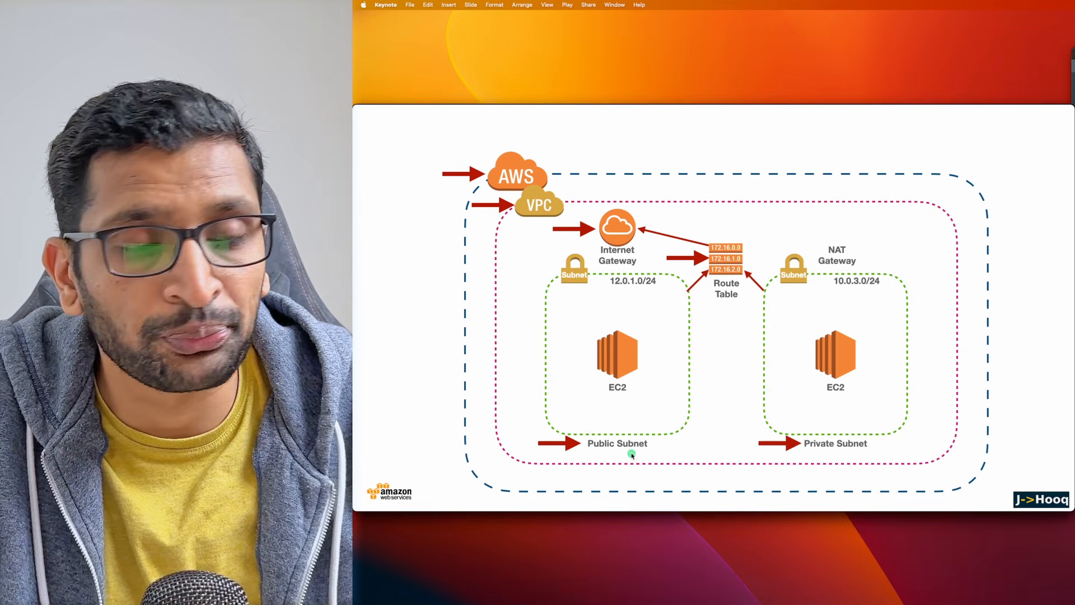
key(super+Tab)
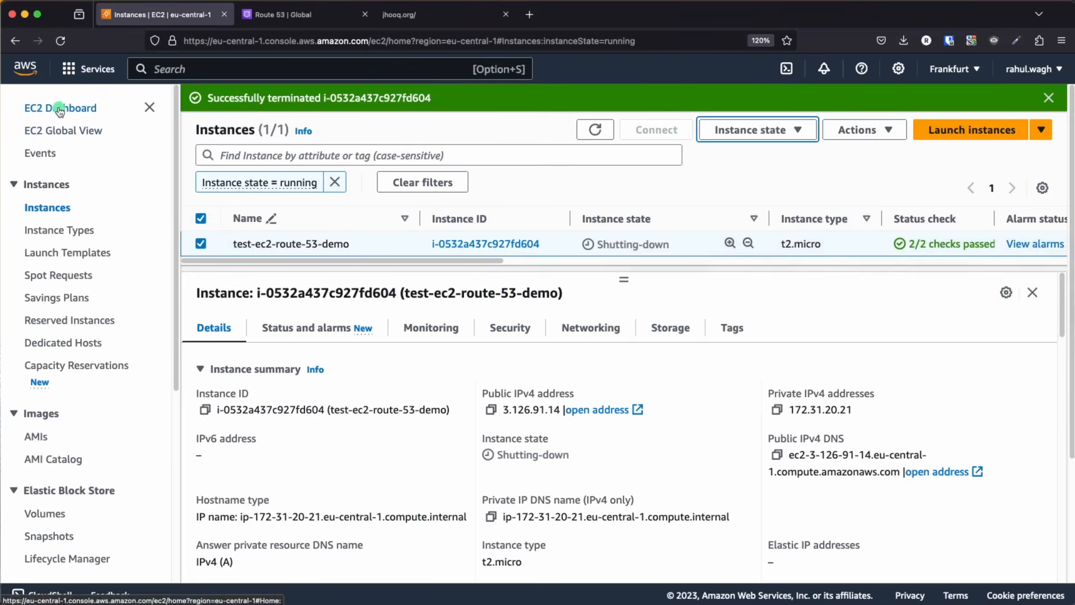
click(396, 176)
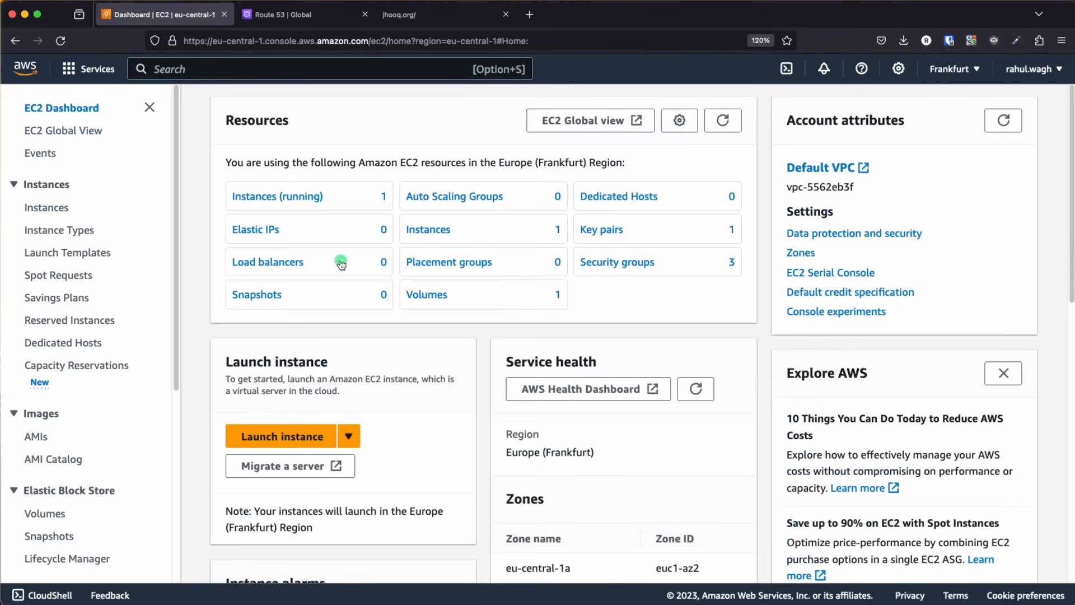
click(725, 119)
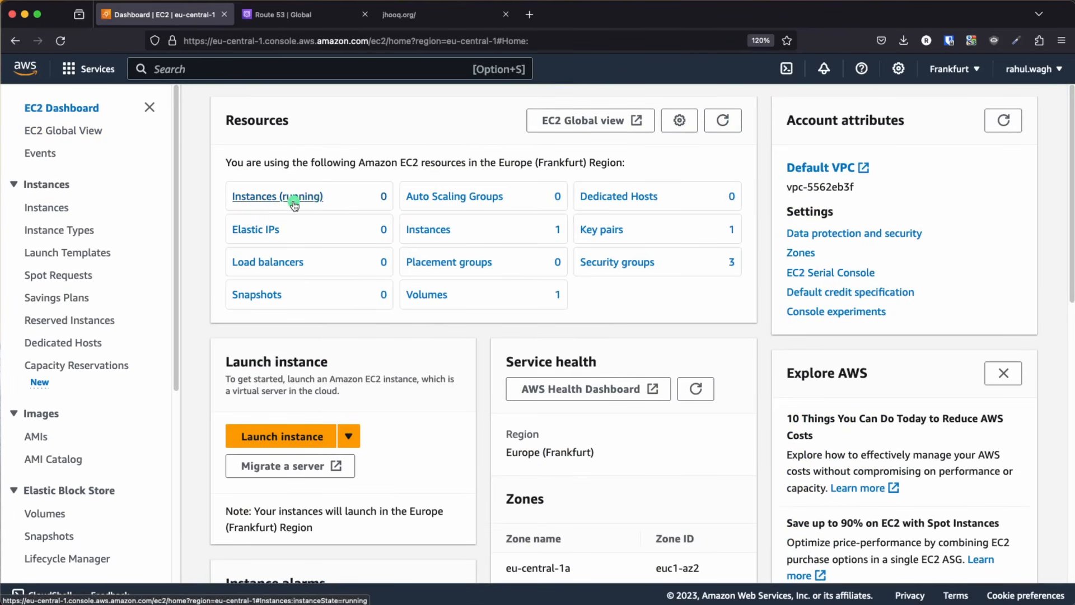
Step: Start launching a new EC2 instance named test-ec2-instance and choose the Ubuntu machine image
click(286, 438)
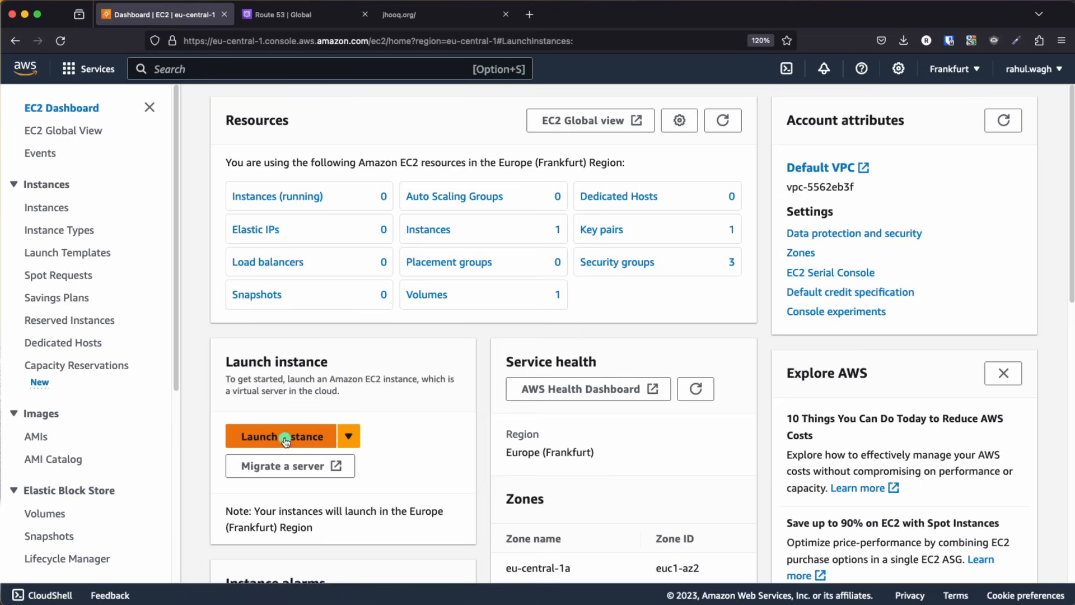
scroll(331, 271, down, 3)
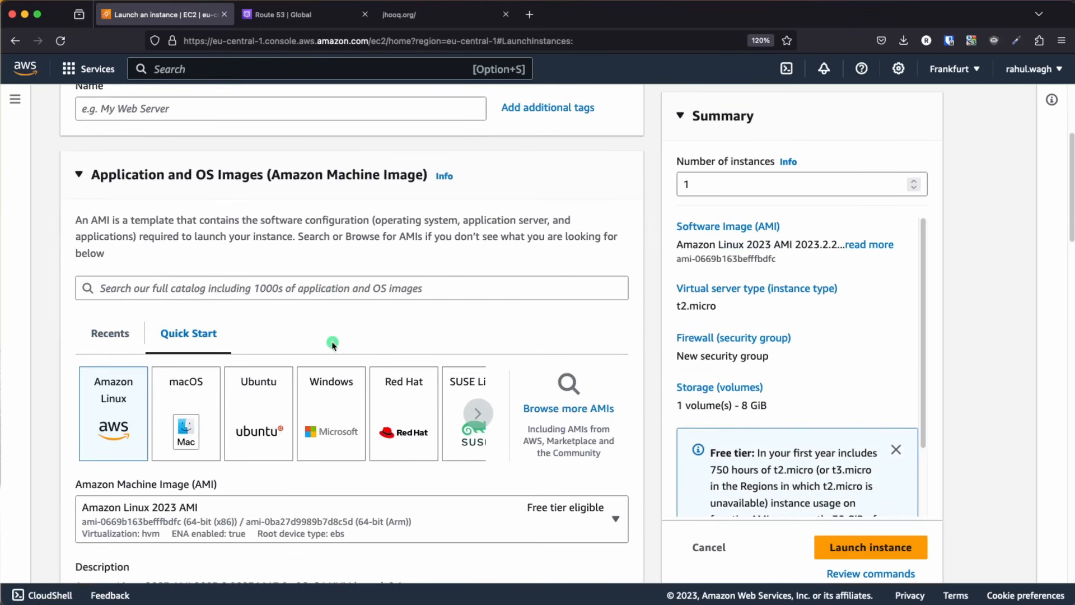
click(139, 116)
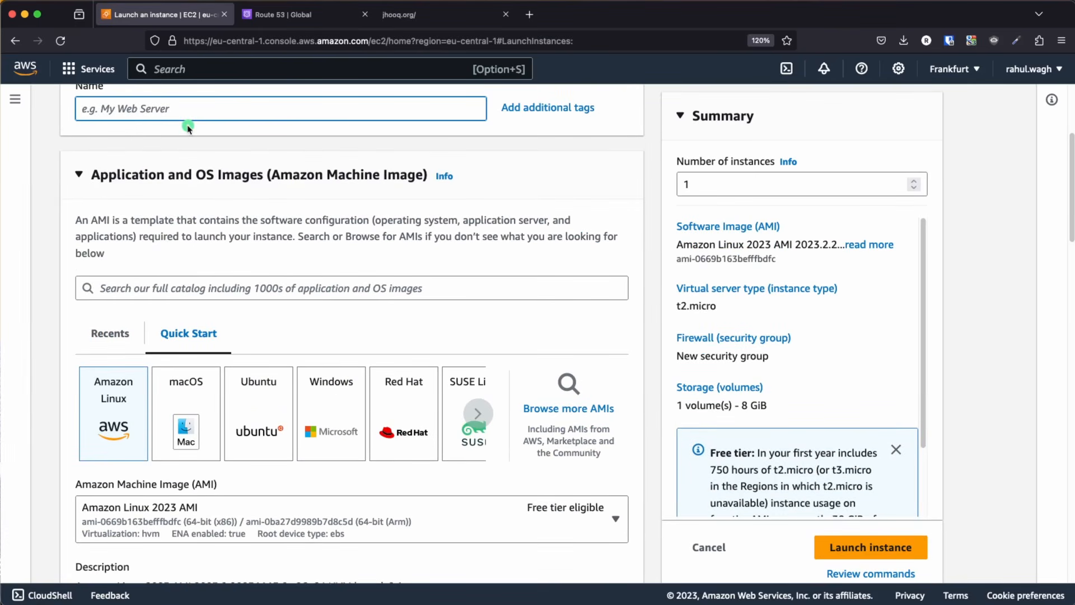
text(t)
text(instance)
click(270, 415)
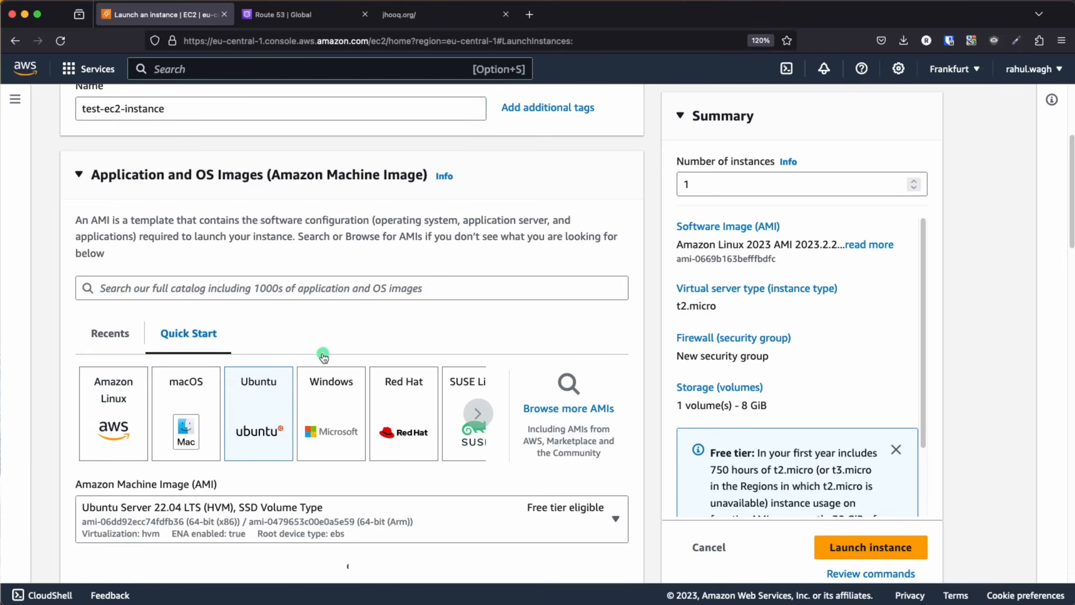
Step: Select the existing aws_ec2_terraform.pub key pair for the instance login
scroll(322, 358, down, 10)
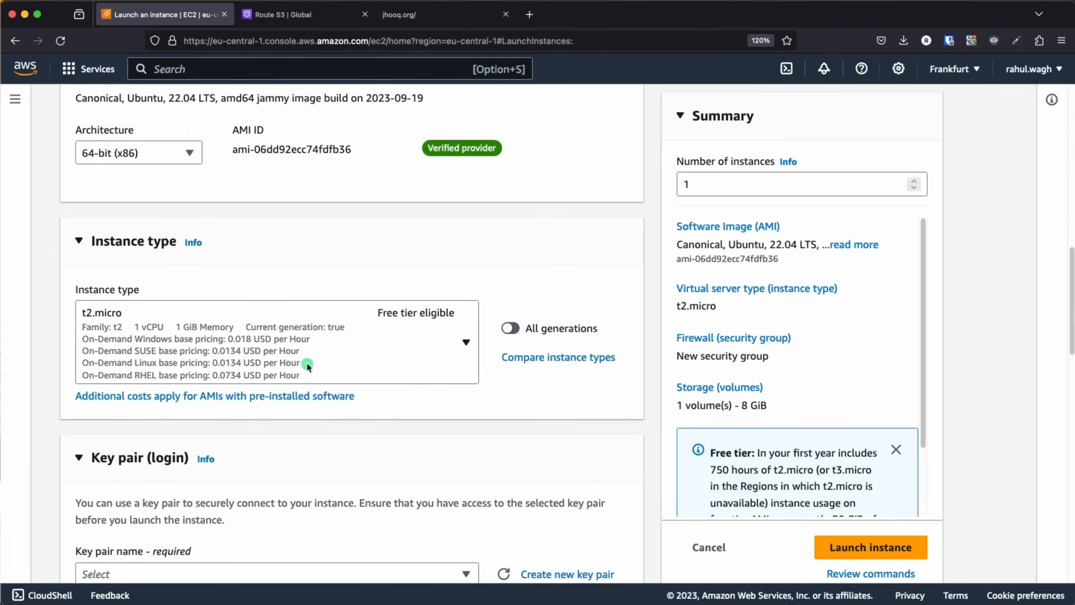
scroll(227, 340, down, 3)
scroll(226, 340, down, 1)
click(329, 311)
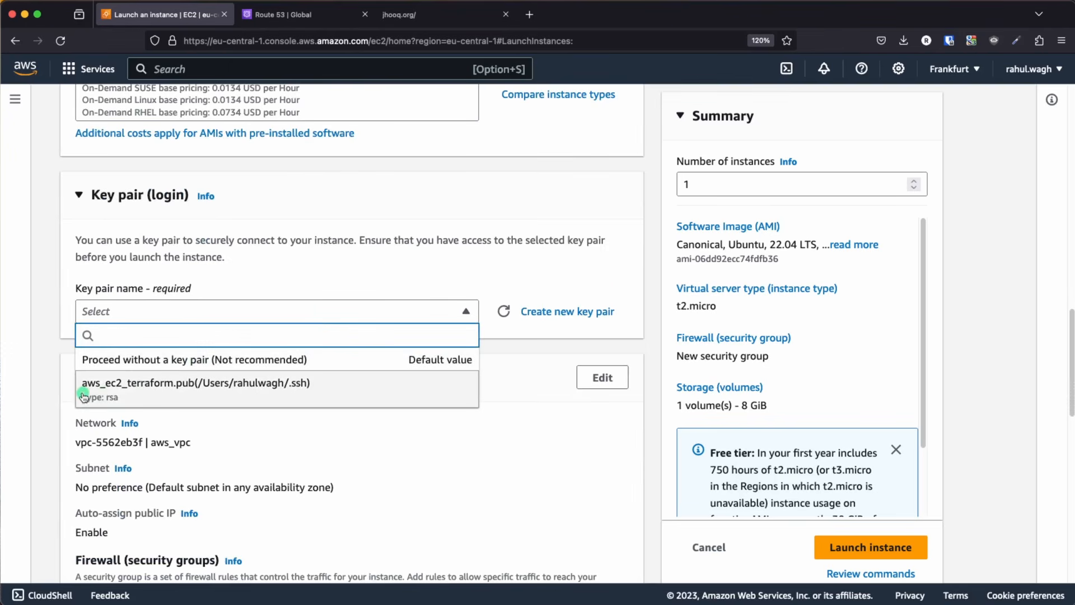
click(140, 397)
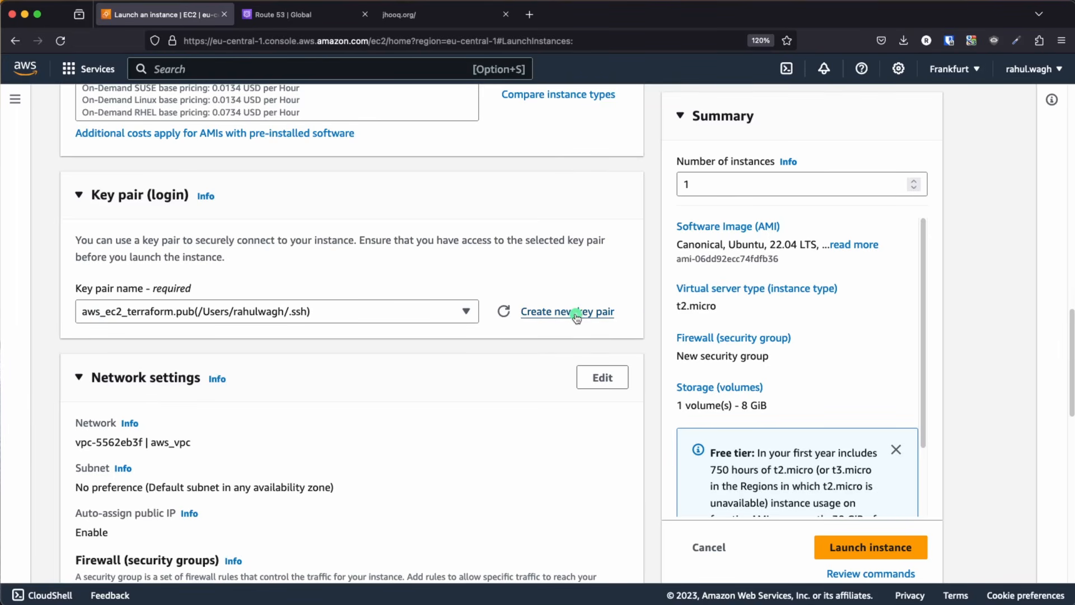
Step: Edit the network settings to place the instance in test-vpc and its test-public-subnet-1-1a subnet
scroll(302, 362, down, 3)
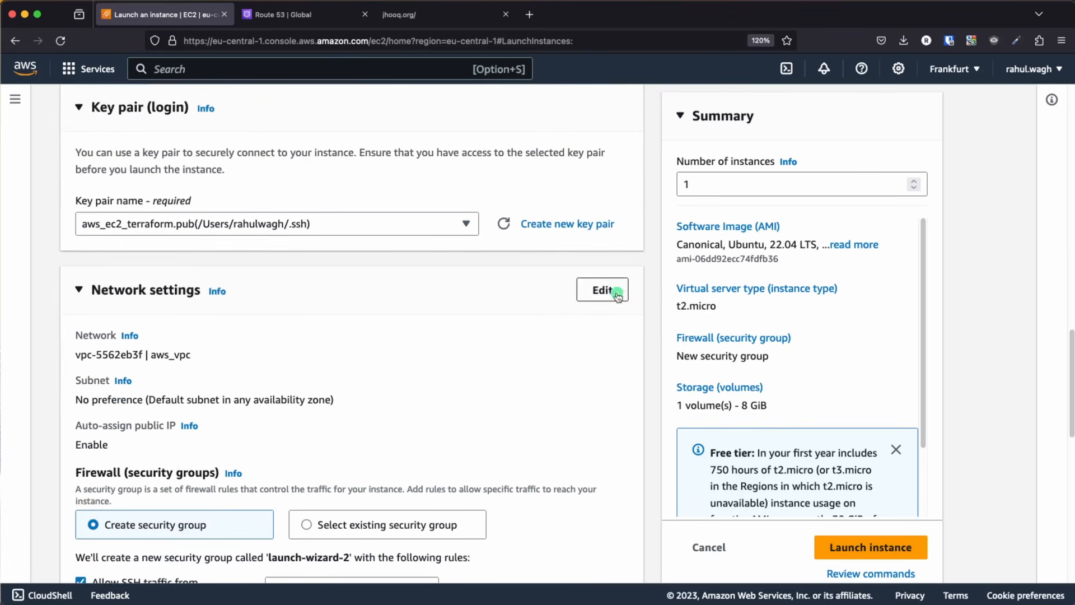
click(605, 290)
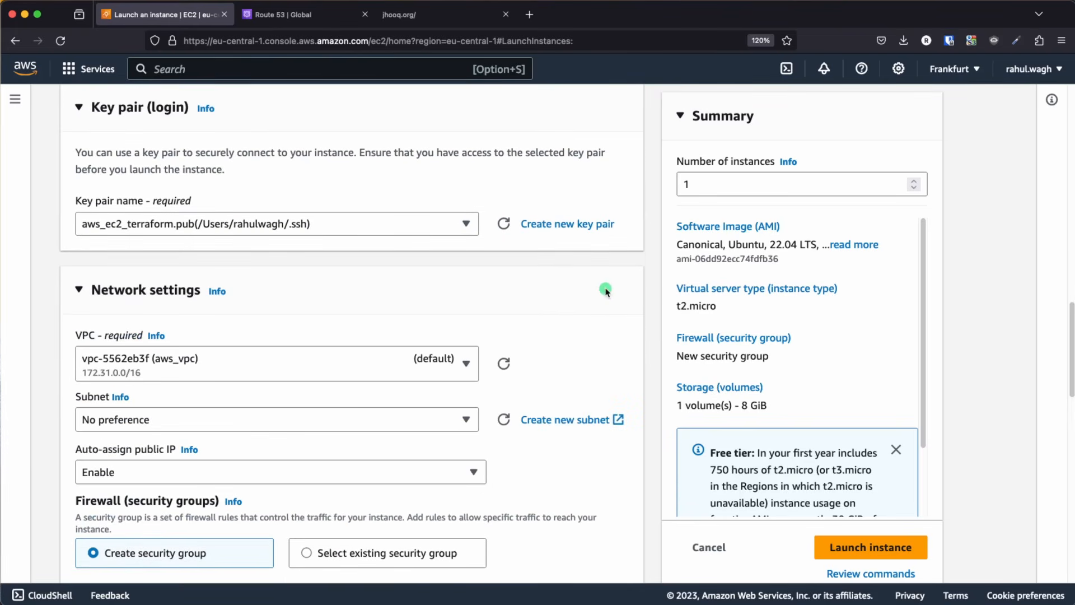
scroll(463, 317, down, 6)
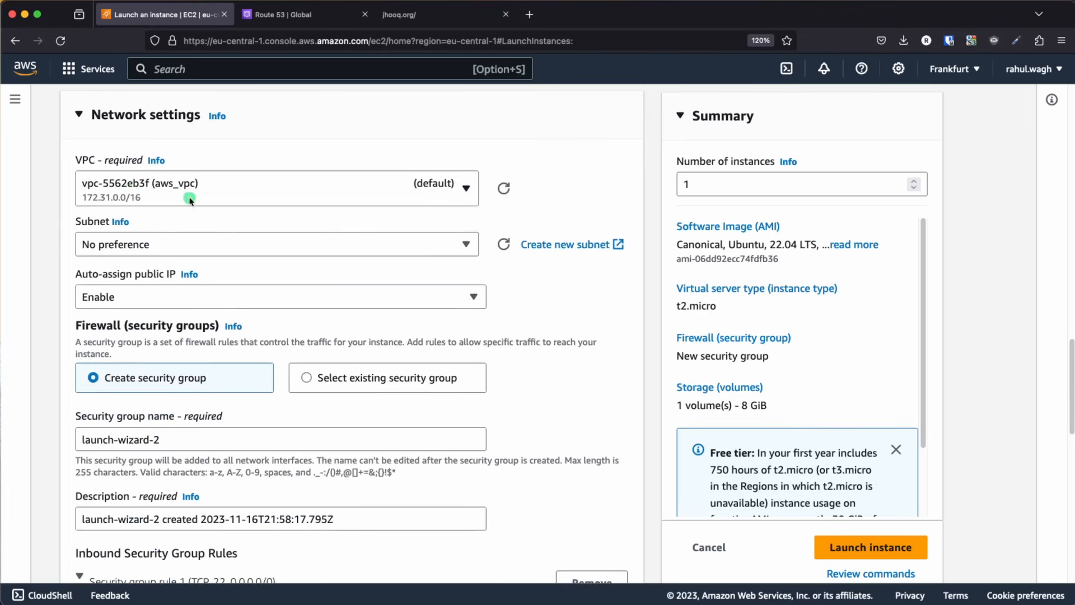
click(242, 197)
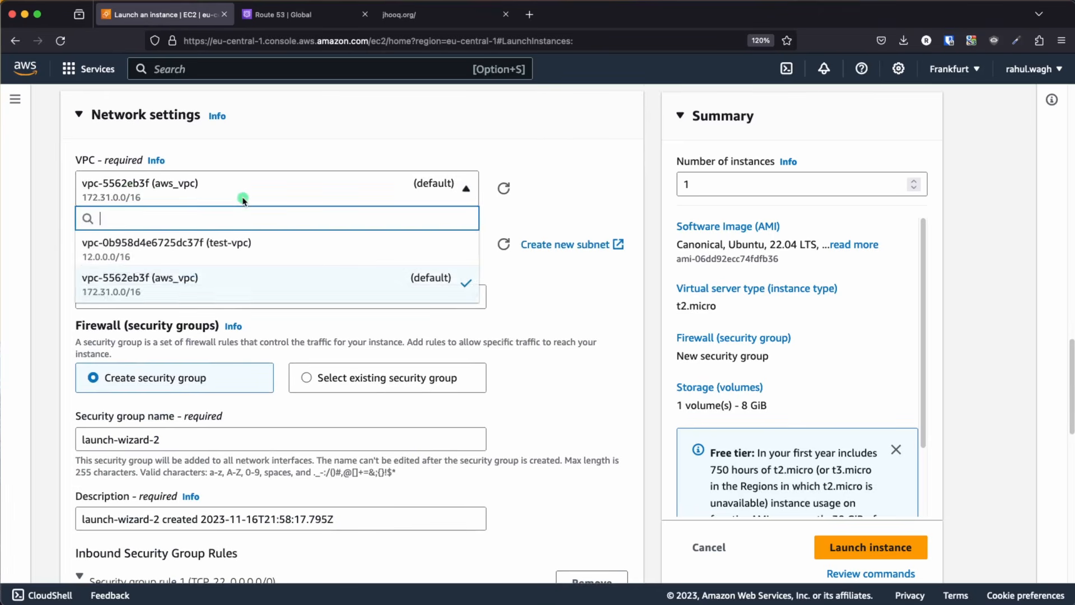
click(237, 248)
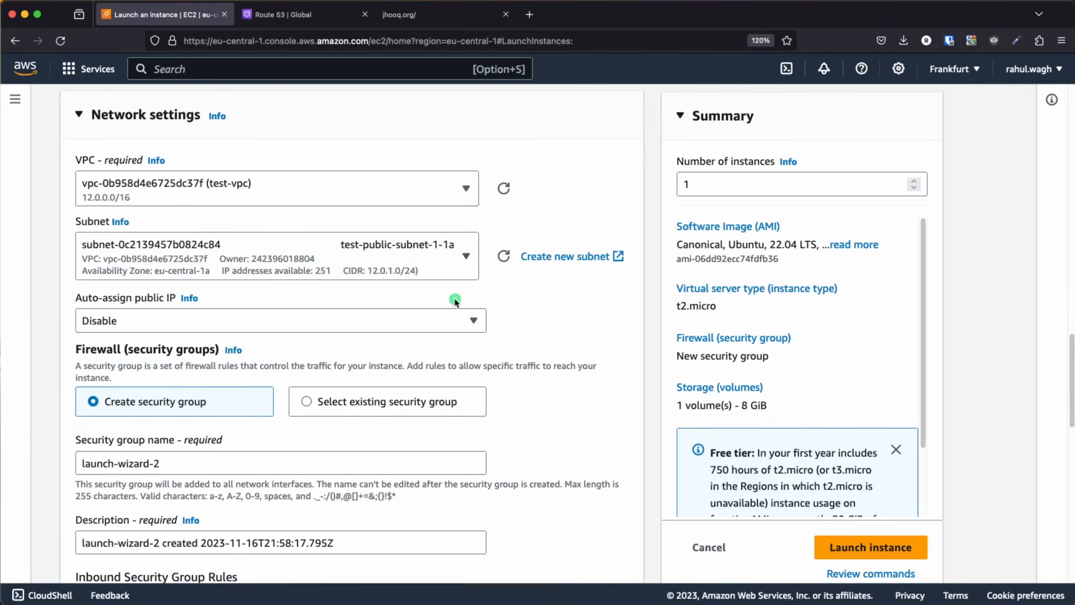
click(315, 234)
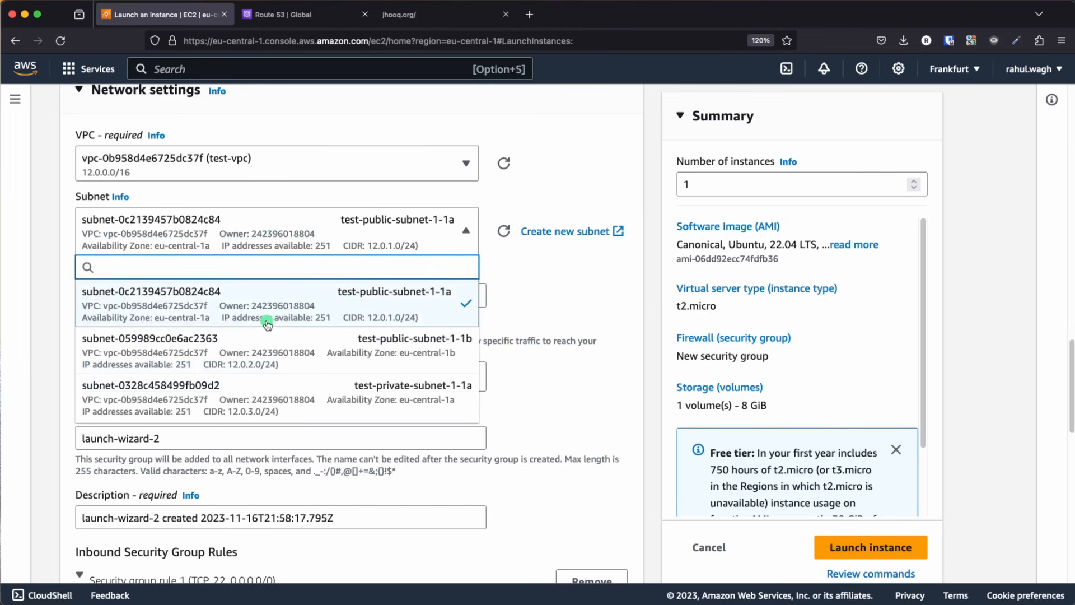
click(435, 311)
Step: Enable auto-assignment of a public IP for the instance
scroll(559, 282, down, 2)
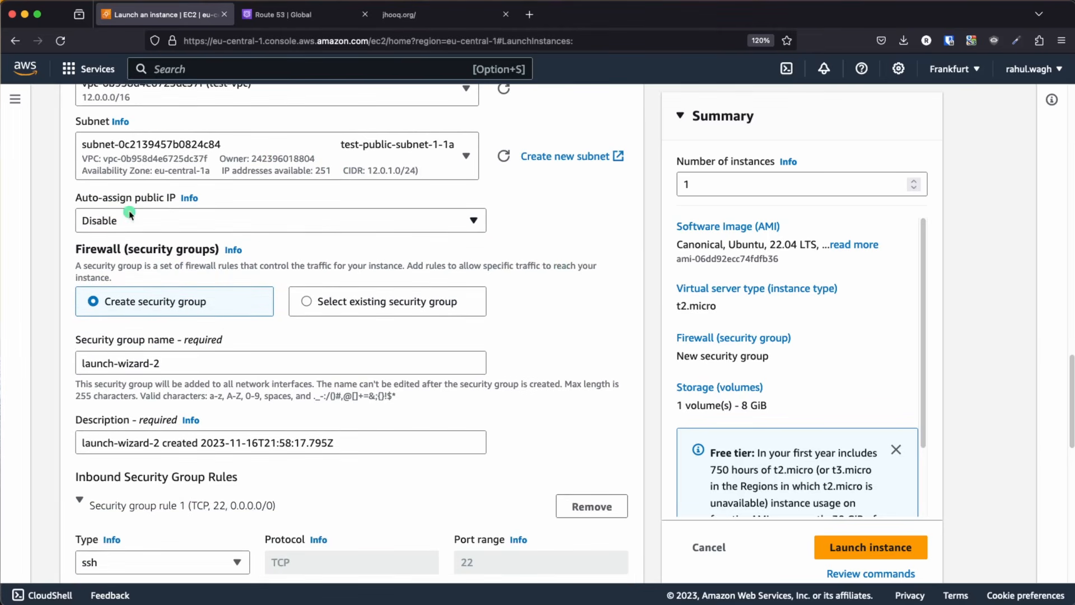
click(227, 224)
click(112, 246)
Step: Add a second inbound security group rule allowing HTTP traffic with the source type Anywhere
scroll(414, 314, down, 3)
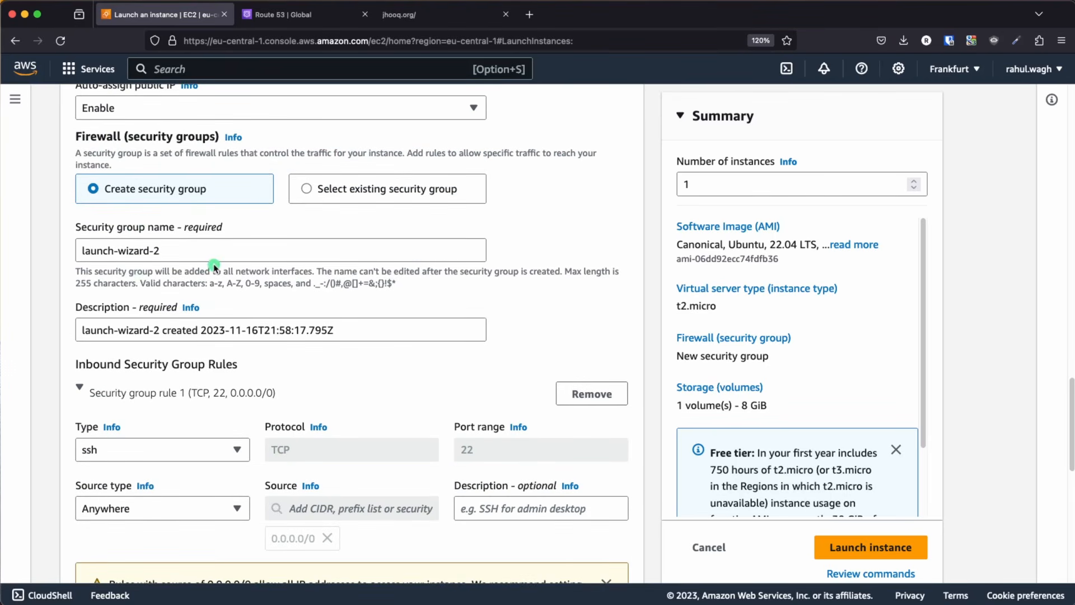
scroll(246, 271, down, 4)
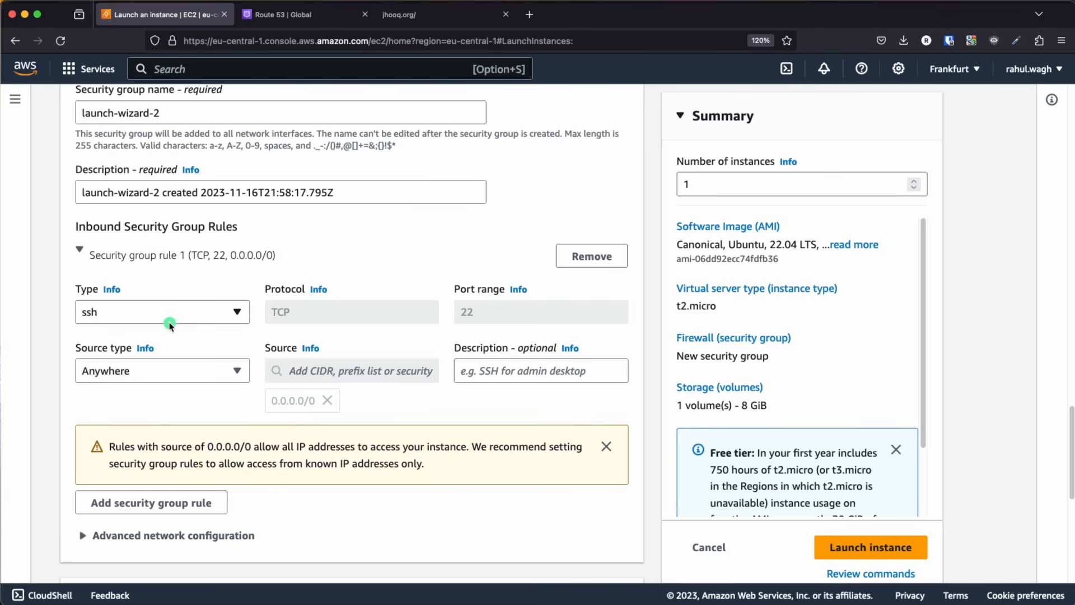
click(161, 502)
scroll(201, 453, down, 2)
click(168, 426)
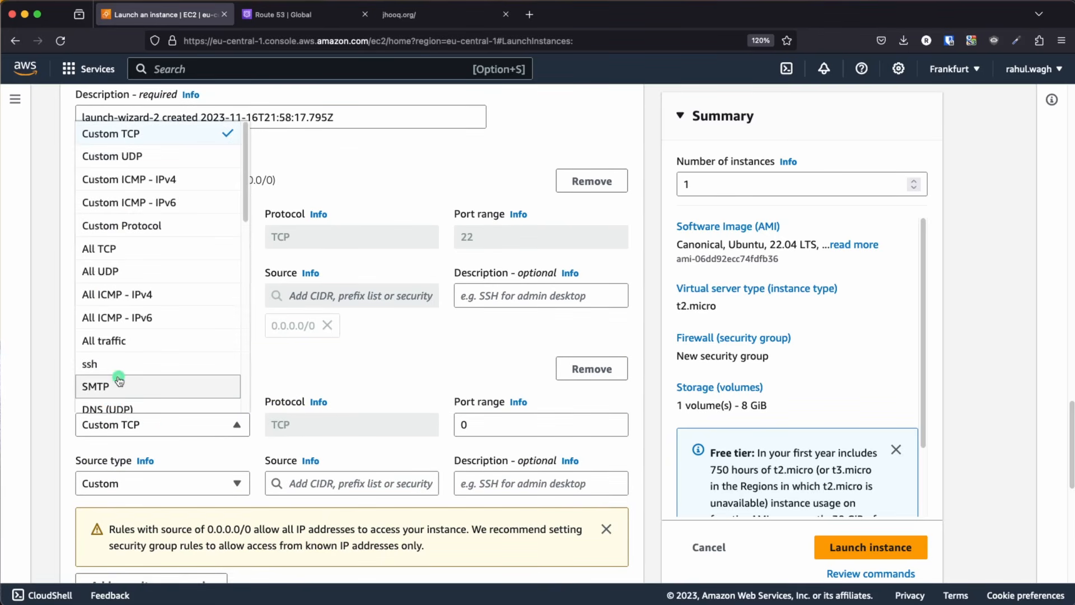
scroll(129, 375, down, 2)
scroll(126, 364, down, 1)
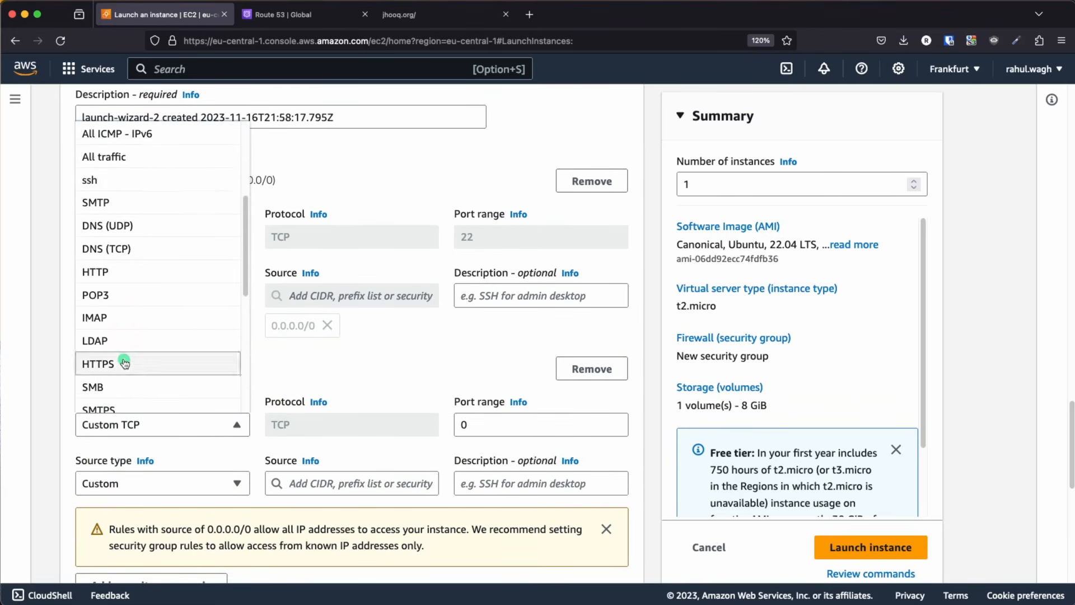
click(106, 272)
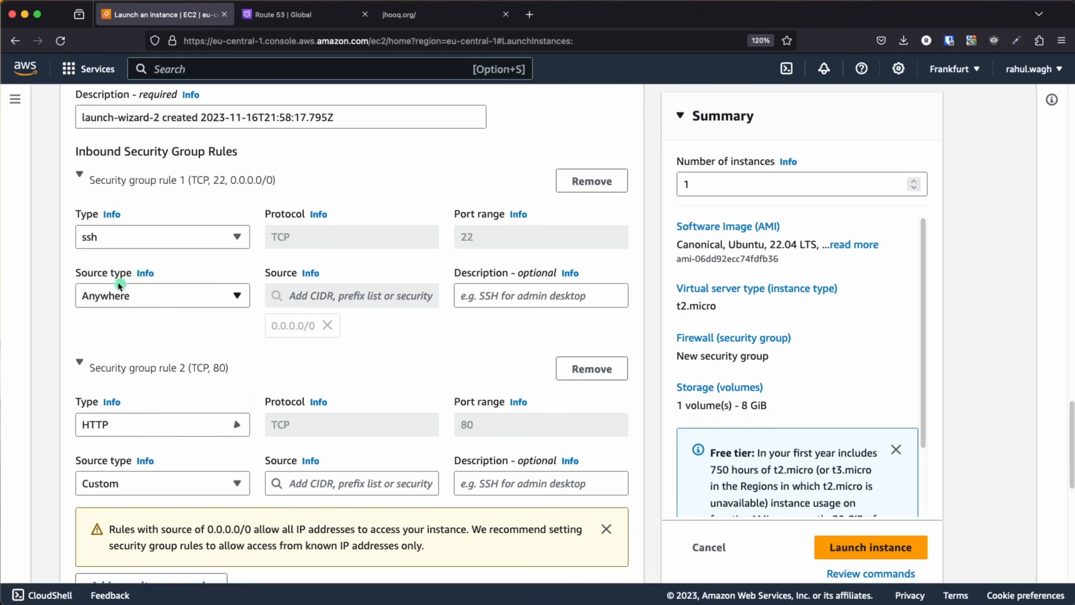
click(152, 483)
click(127, 414)
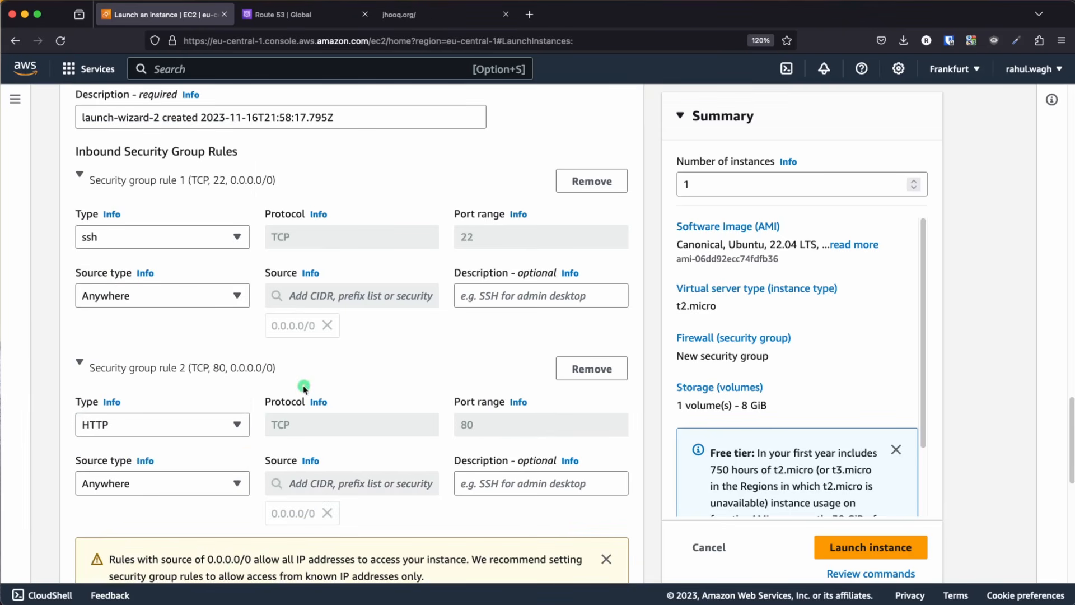
Step: Expand the advanced details and enter a user data bash script that installs apache2, writes hostname and IP address to /var/www/html/index.html, and restarts apache2
scroll(381, 355, down, 1)
scroll(382, 355, down, 1)
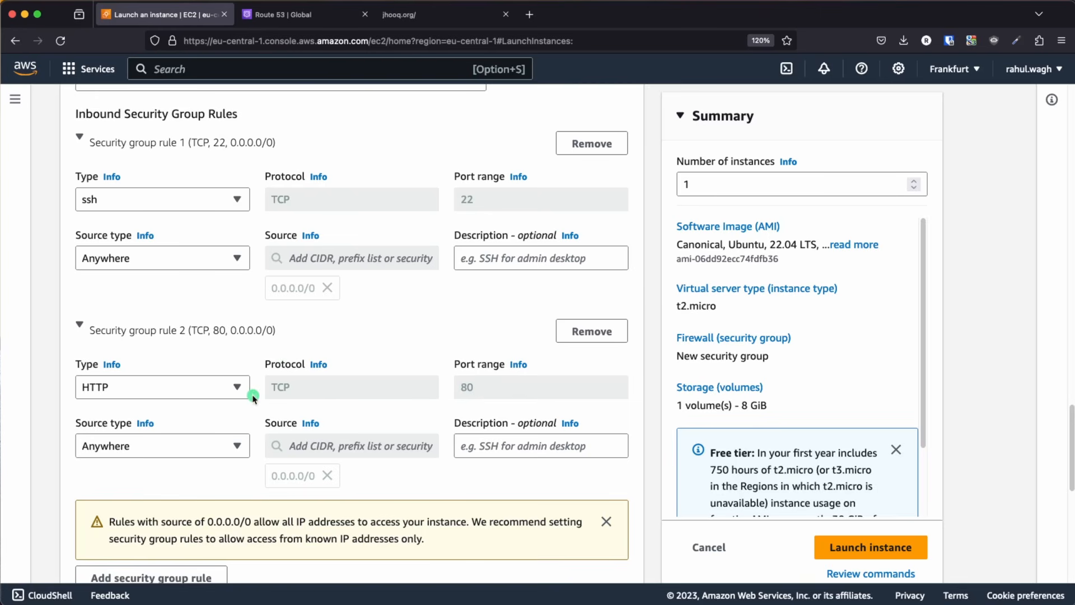
scroll(252, 398, down, 5)
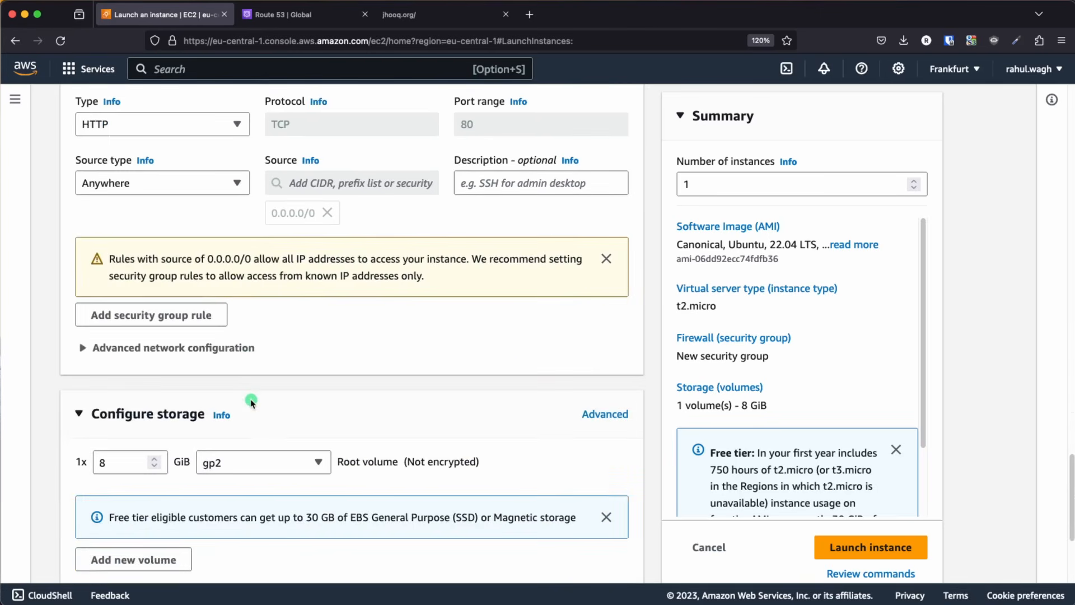
scroll(251, 402, down, 2)
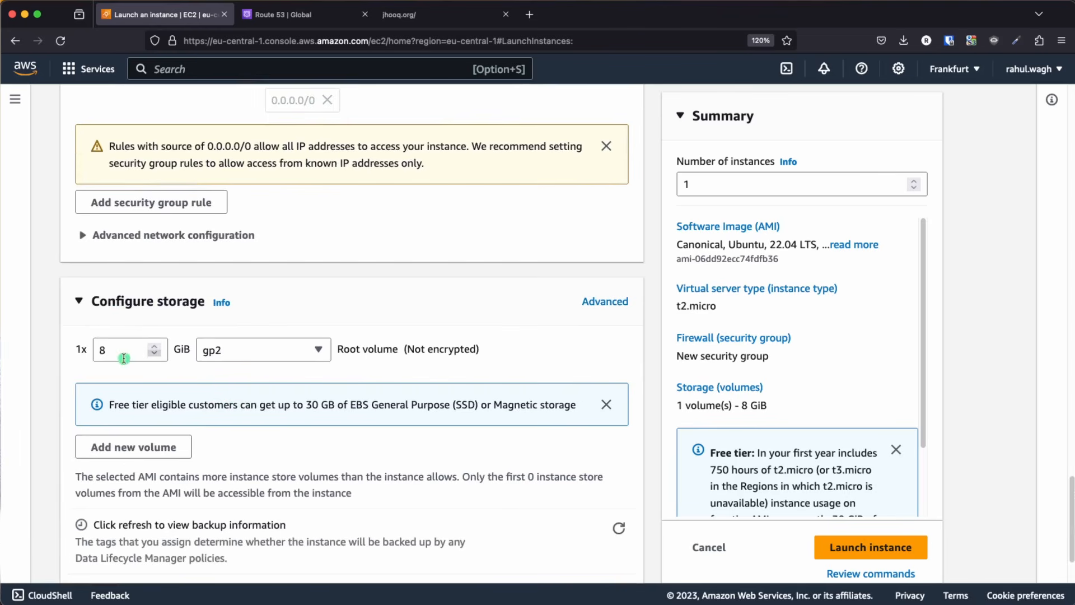
scroll(122, 265, down, 2)
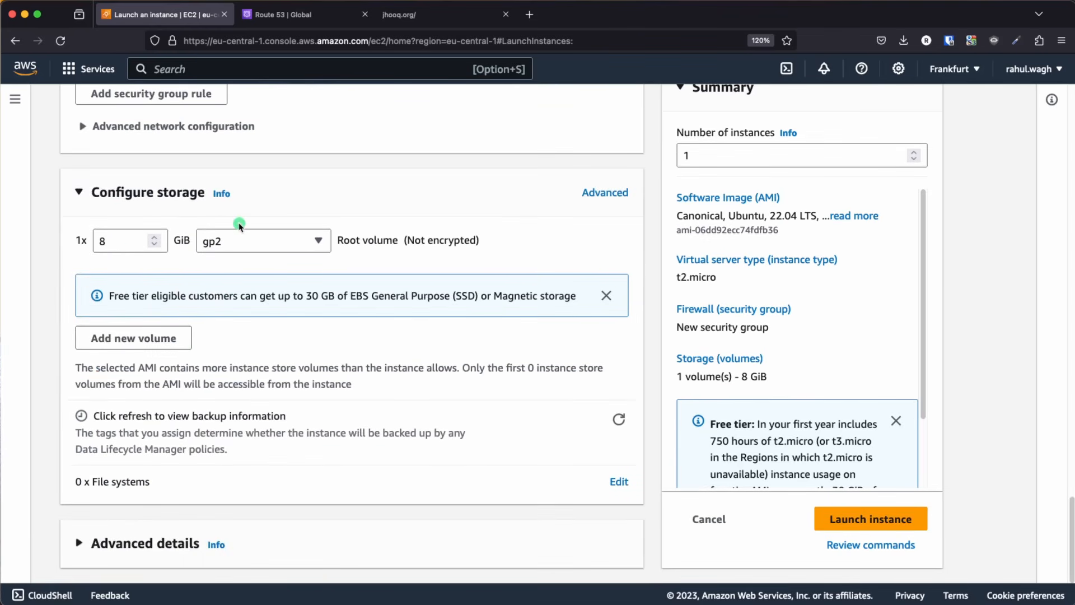
click(132, 544)
scroll(281, 492, down, 20)
scroll(283, 496, down, 15)
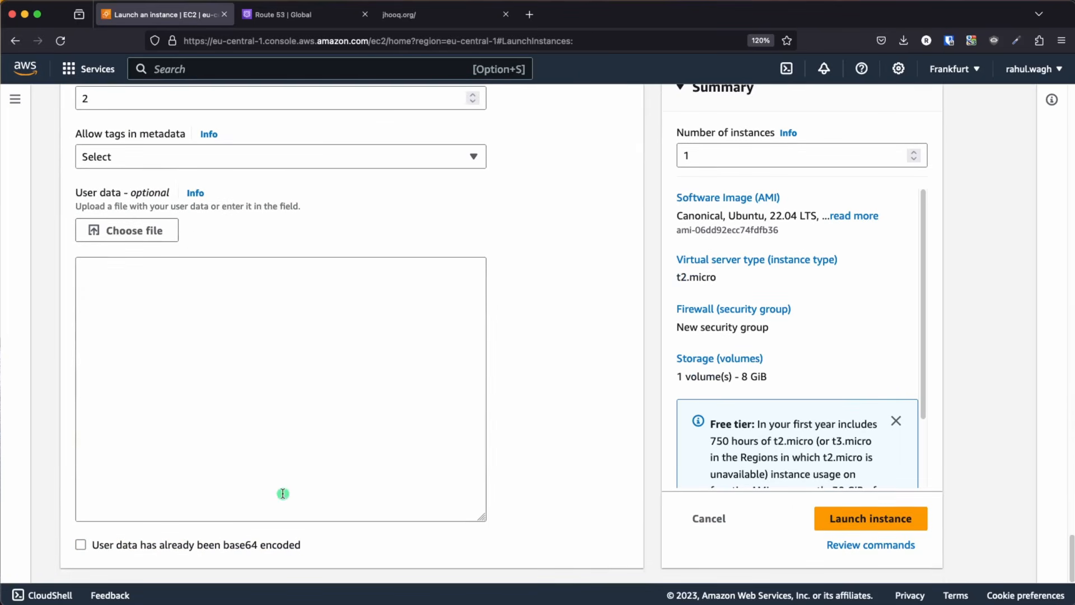
drag(73, 191, 132, 199)
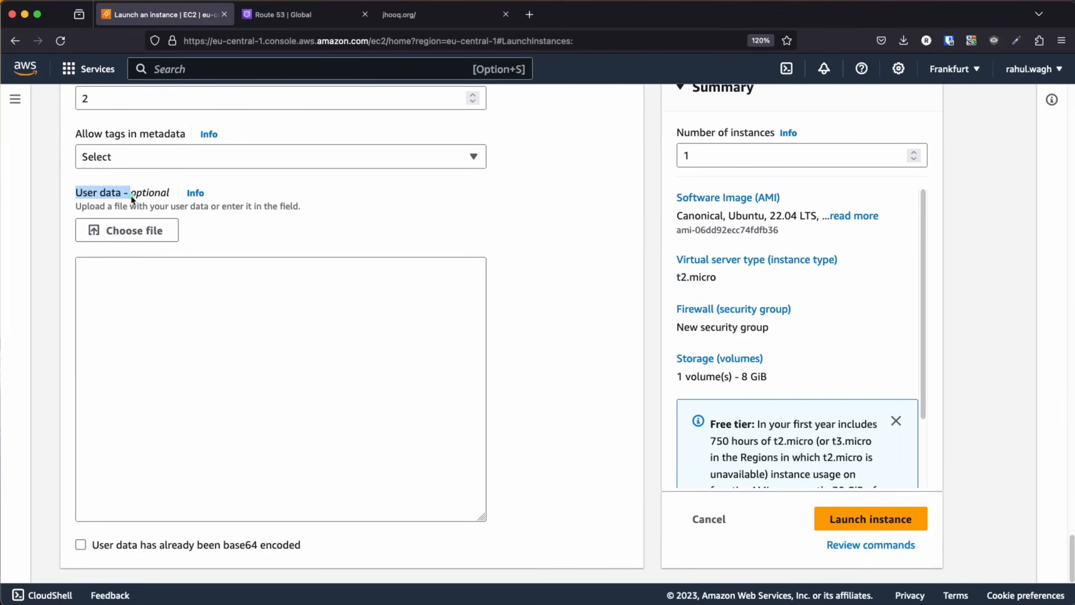
key(super+Tab)
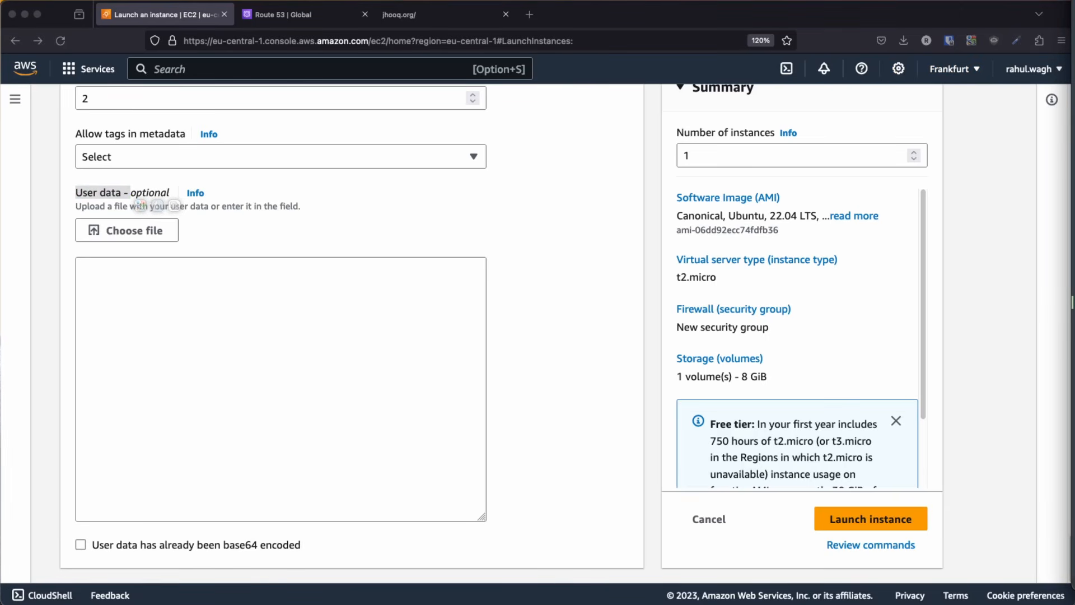
click(223, 312)
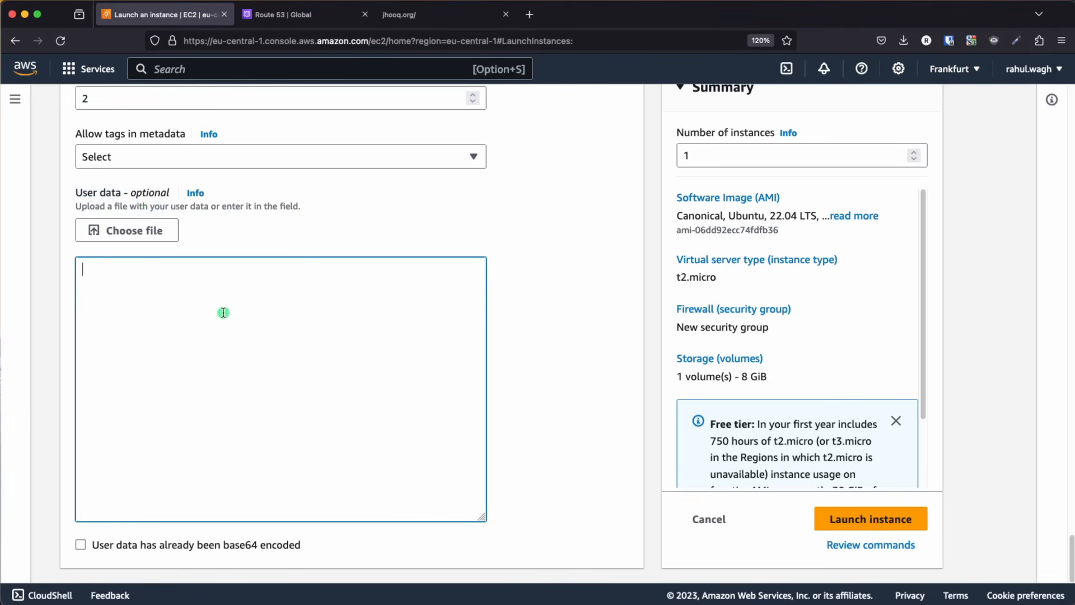
text(#!/bin/bash yes | sudo apt update yes | sudo apt install apache2 echo "<h1>Server Details</h1><p><strong>Hostname:</strong> $(hostname)</p><p><strong>IP Address:</strong> $(hostname -I | cut -d" " -f1)</p>" > /var/www/html/index.html sudo systemctl restart apache2)
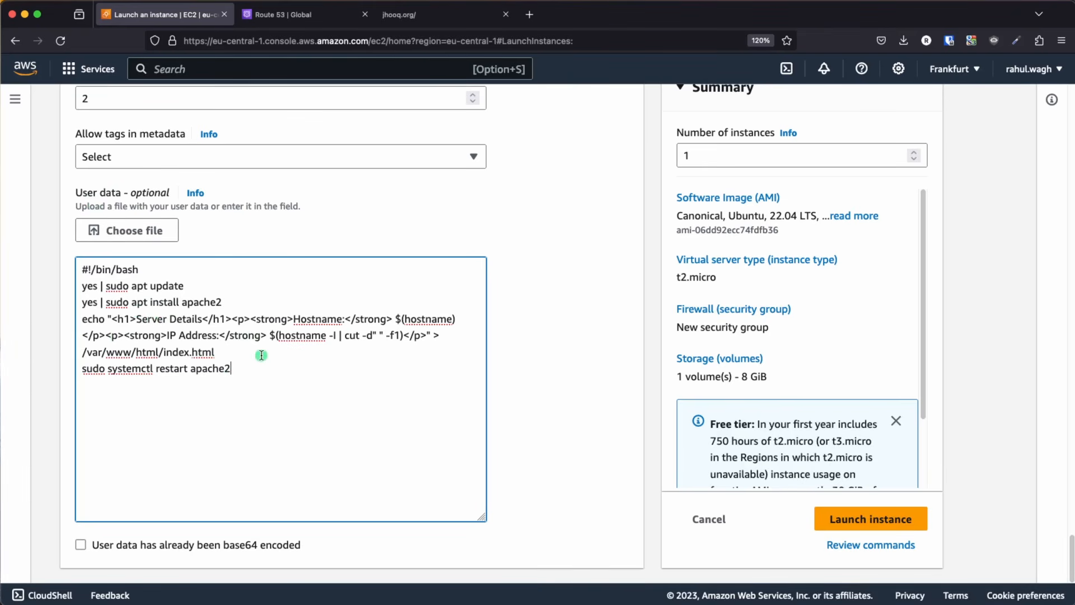
Step: Review the user data script's apache2 installation, index.html echo and service restart lines
drag(230, 305, 39, 299)
click(235, 356)
drag(235, 356, 48, 323)
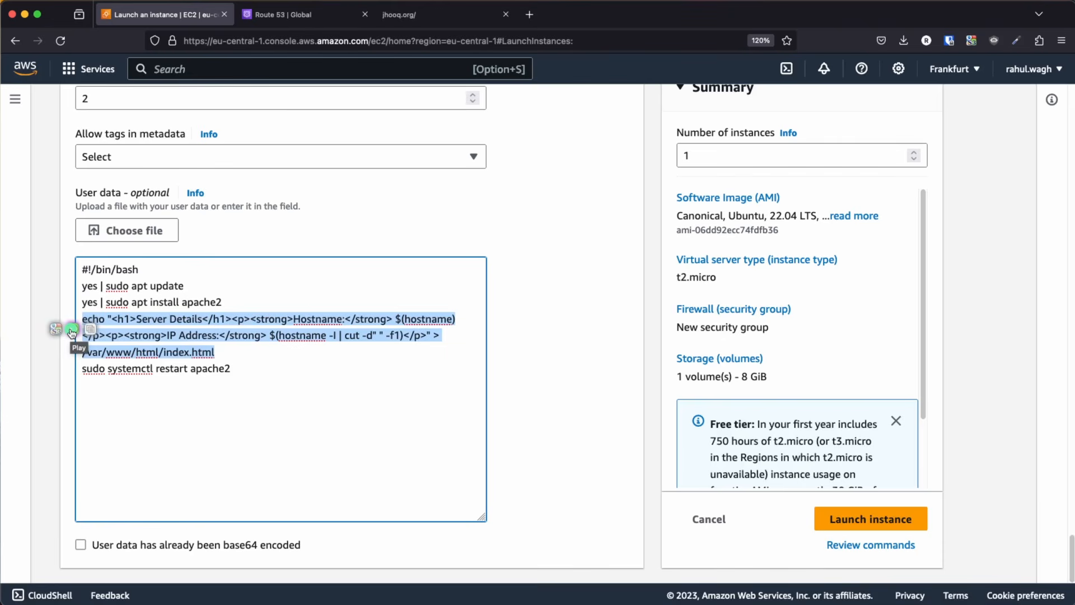
click(230, 369)
drag(215, 352, 66, 318)
click(207, 423)
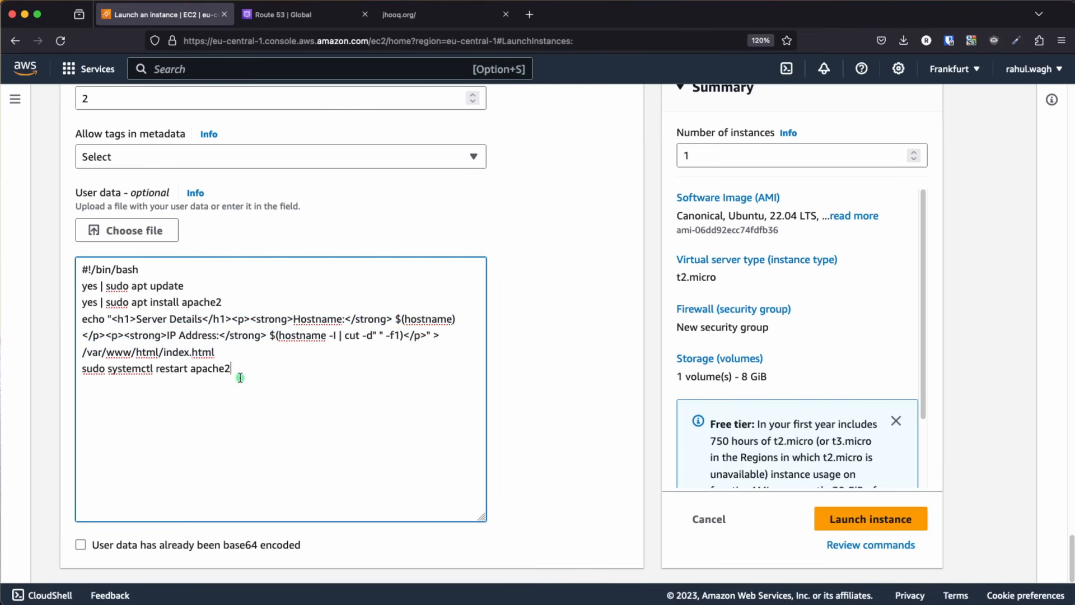
drag(234, 371, 111, 363)
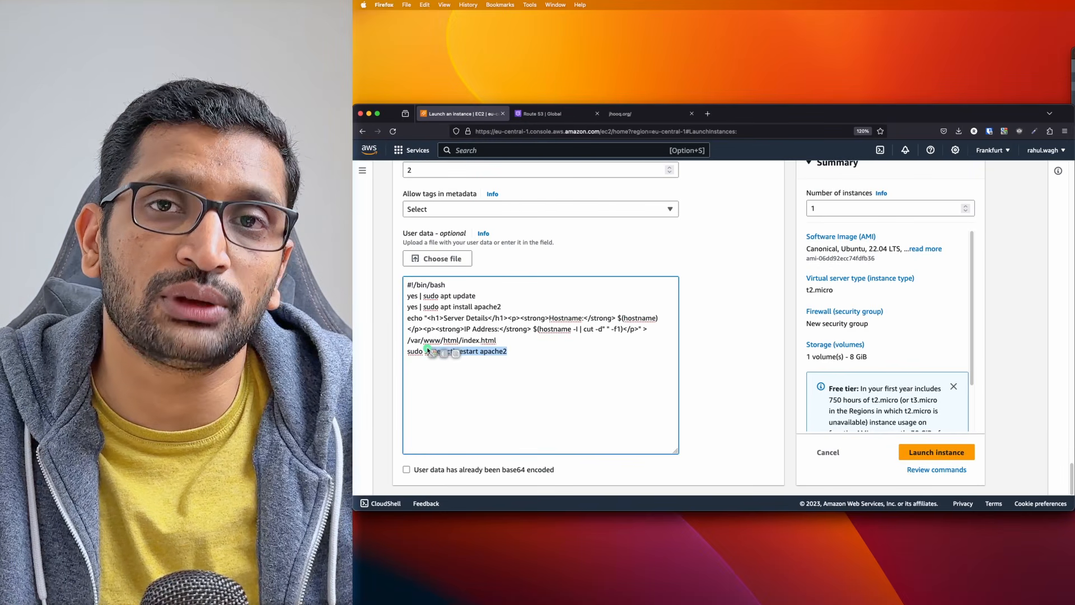
click(710, 378)
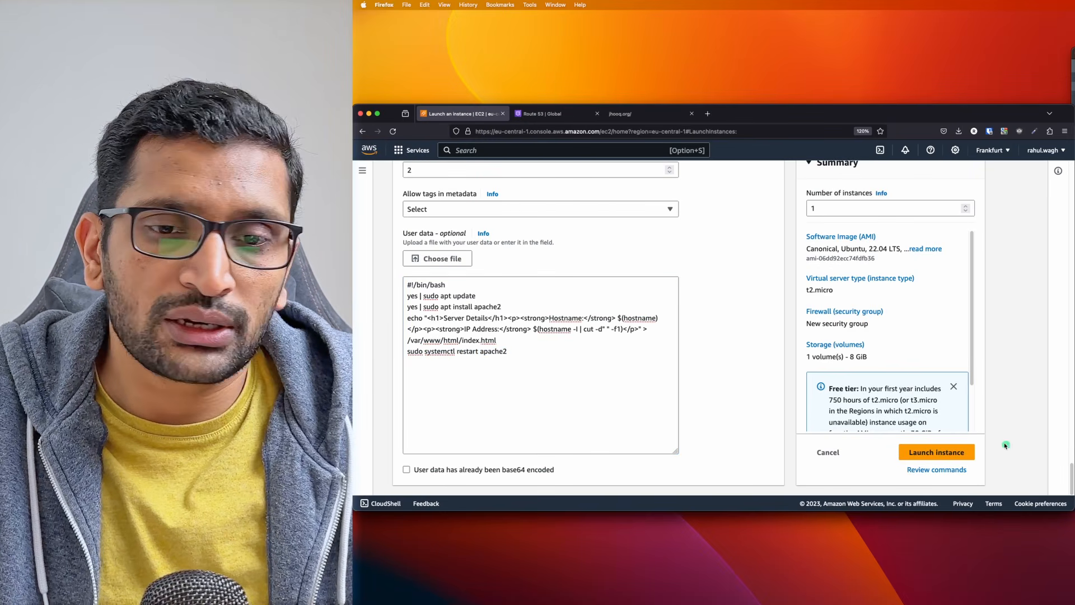
Step: Launch the configured instance and open the running instances list to view the details of test-ec2-instance
click(937, 452)
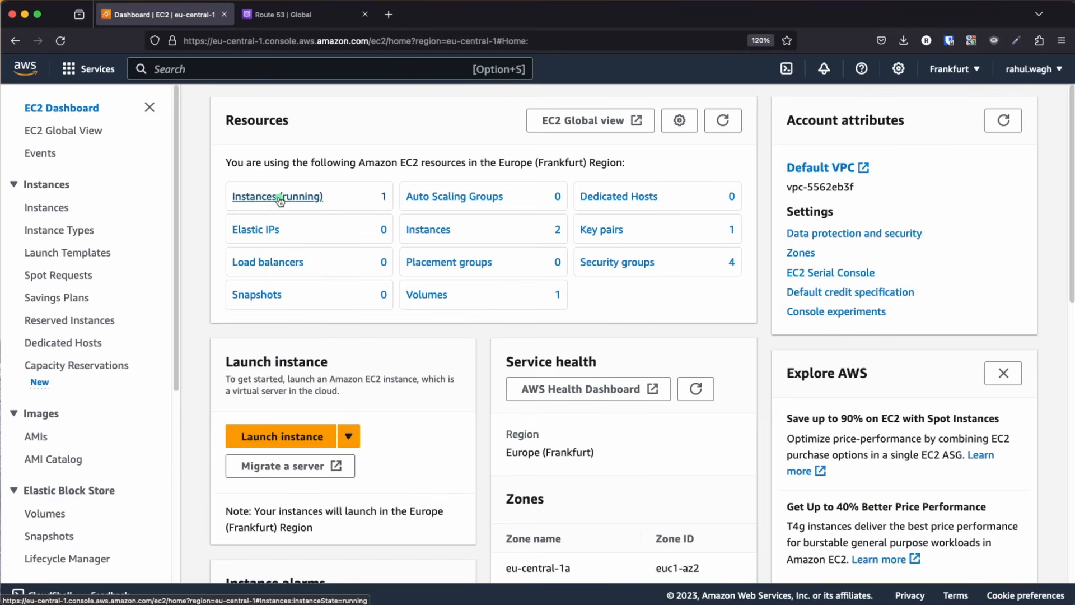
click(279, 197)
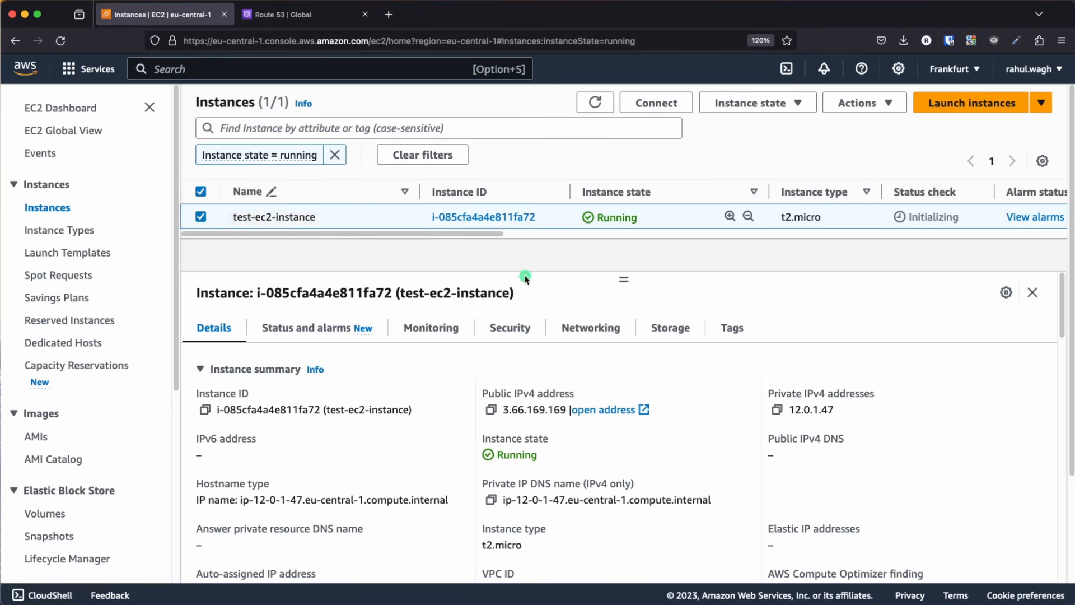
Step: Open the test-ec2-instance details, copy its public IPv4 address and load that address in a new browser tab
click(500, 220)
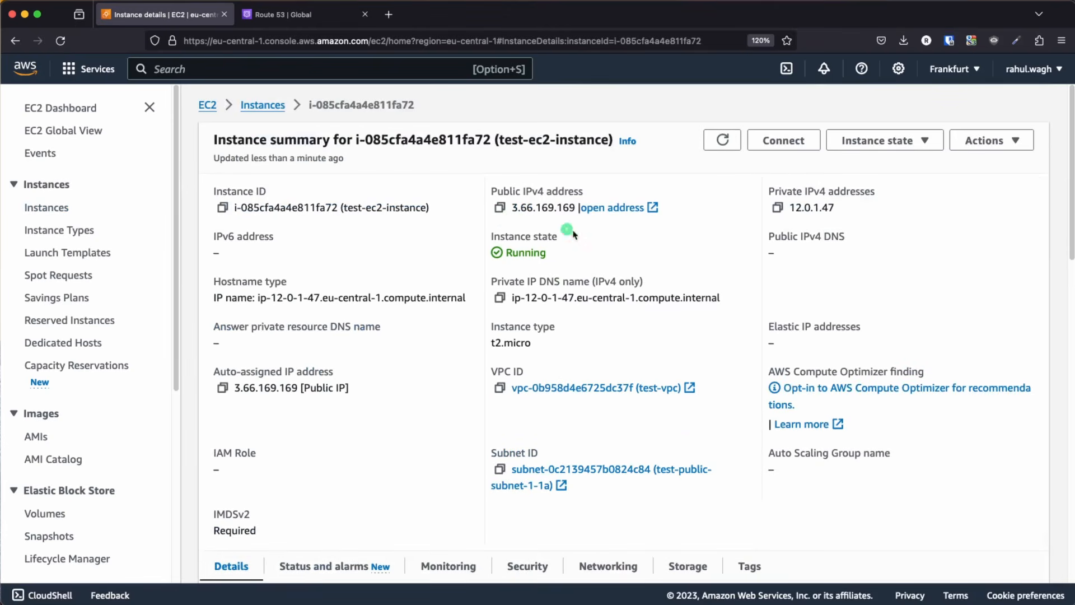
click(500, 207)
click(388, 16)
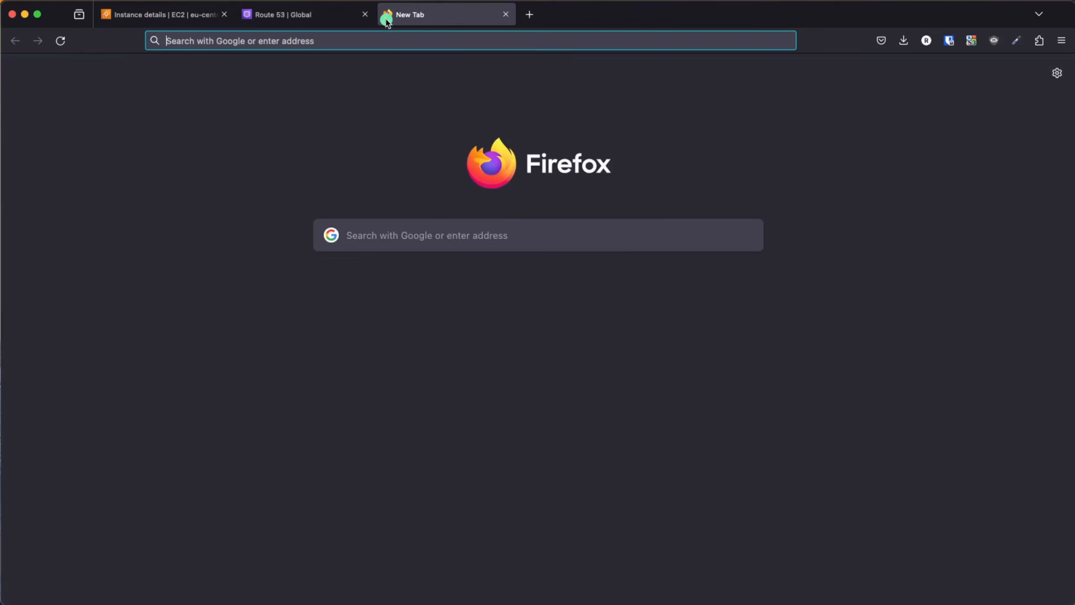
key(super+v)
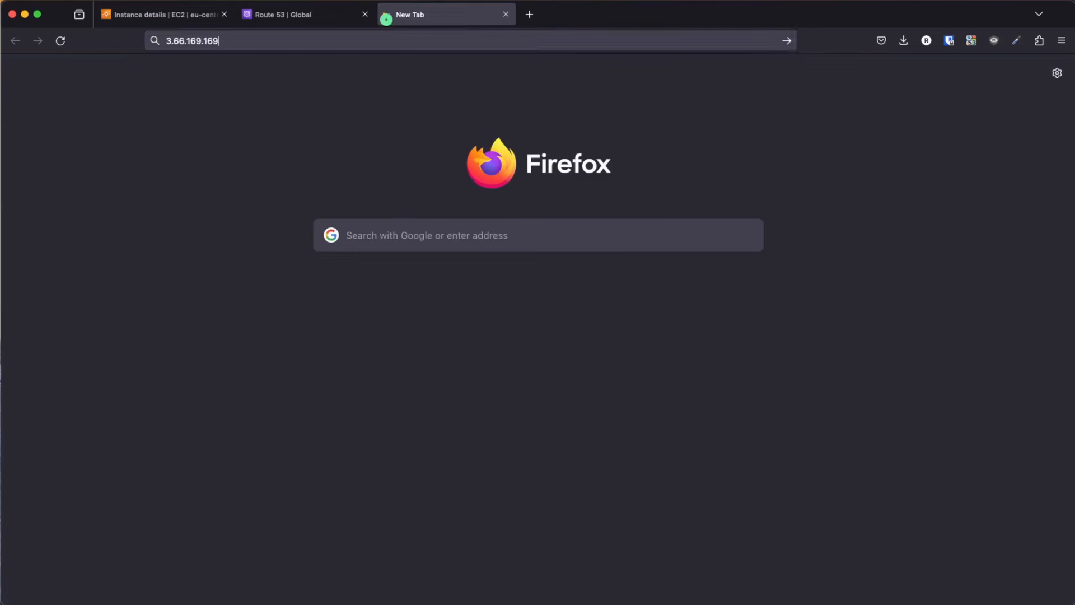
key(Return)
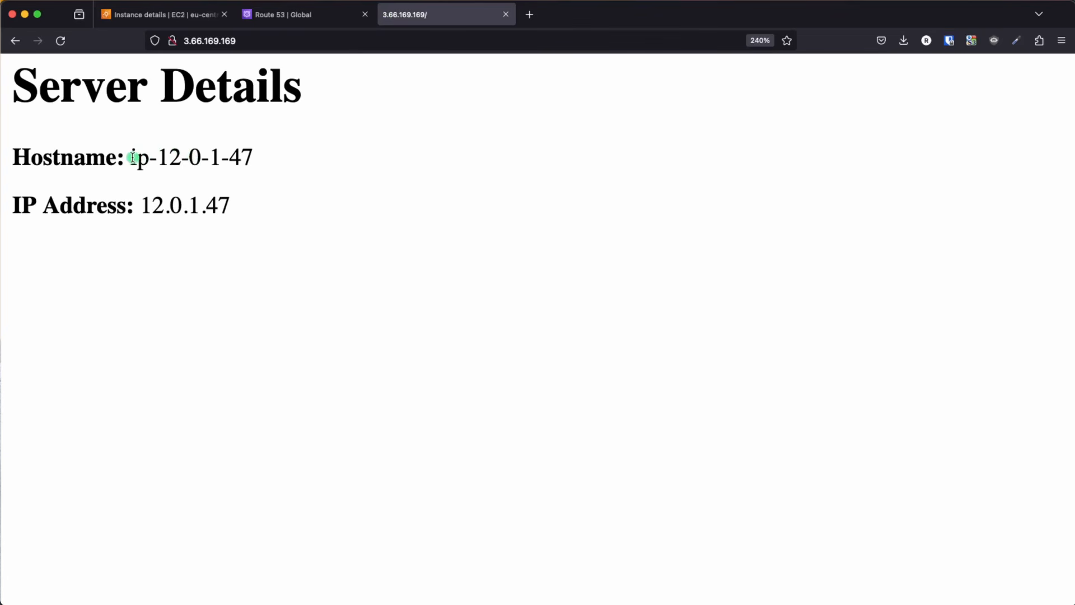
Step: Compare the hostname and IP address on the served web page with the instance's private IPv4 address in the EC2 console
drag(60, 157, 257, 206)
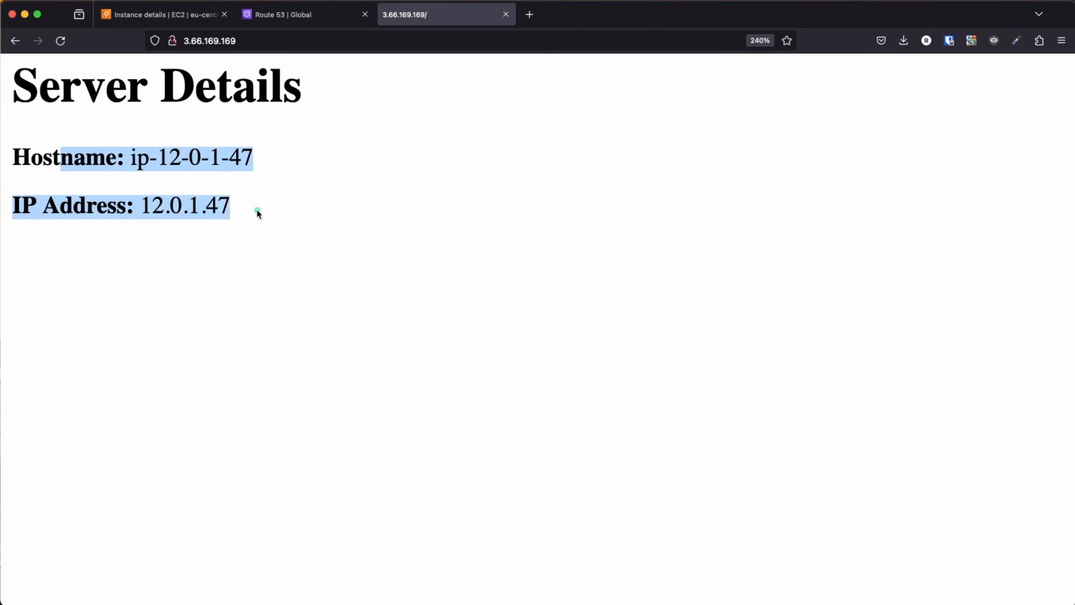
drag(157, 157, 266, 156)
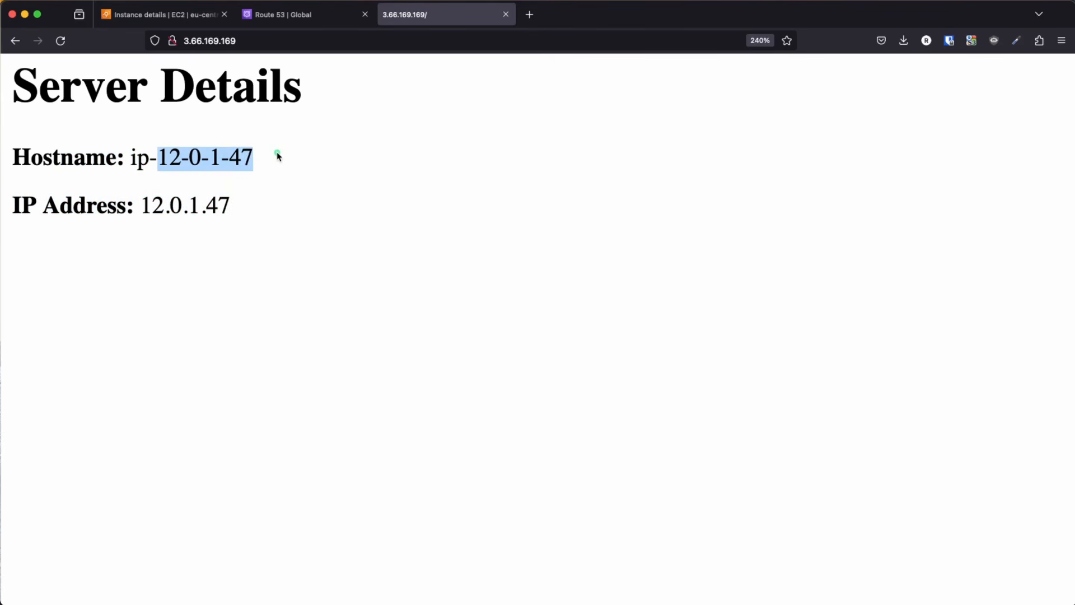
click(177, 16)
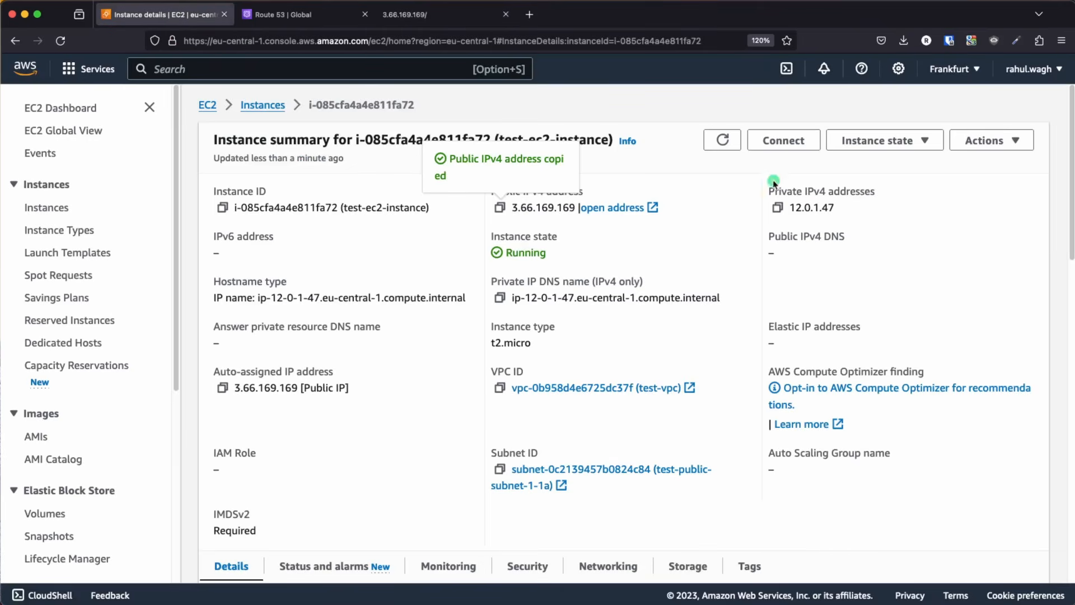
drag(842, 208, 790, 207)
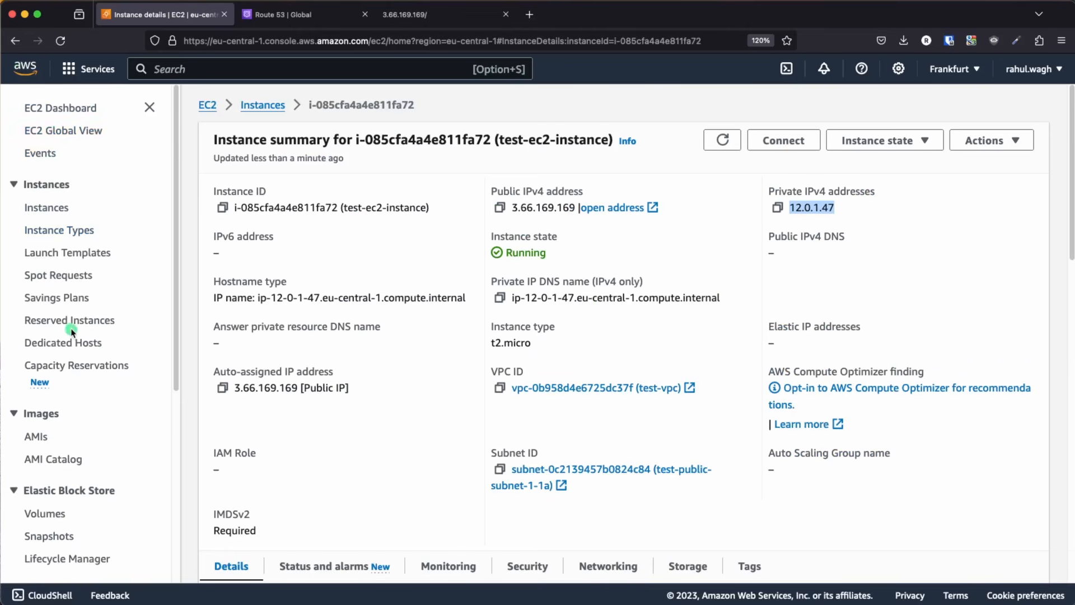
Step: Start creating a target group with the Instances target type and name it test-tg-ec2
scroll(401, 326, down, 3)
scroll(72, 331, down, 1)
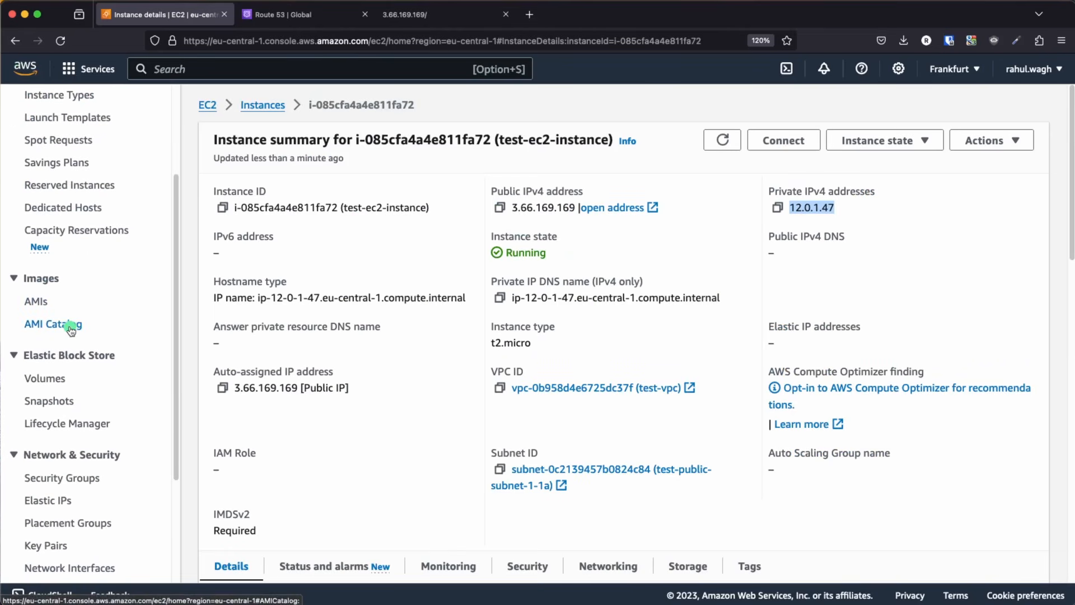
scroll(45, 353, down, 5)
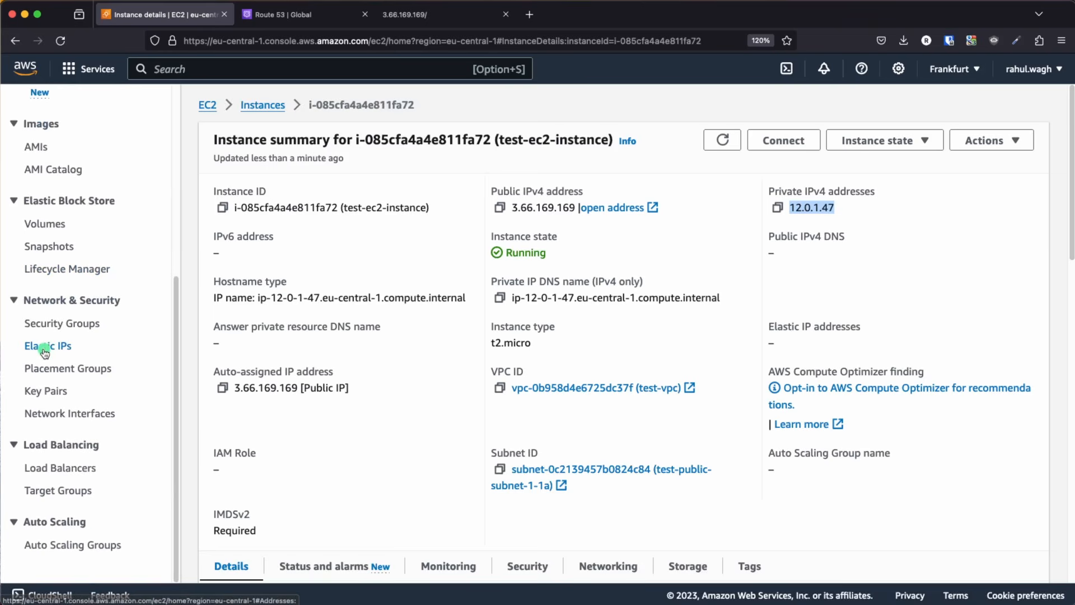
click(60, 493)
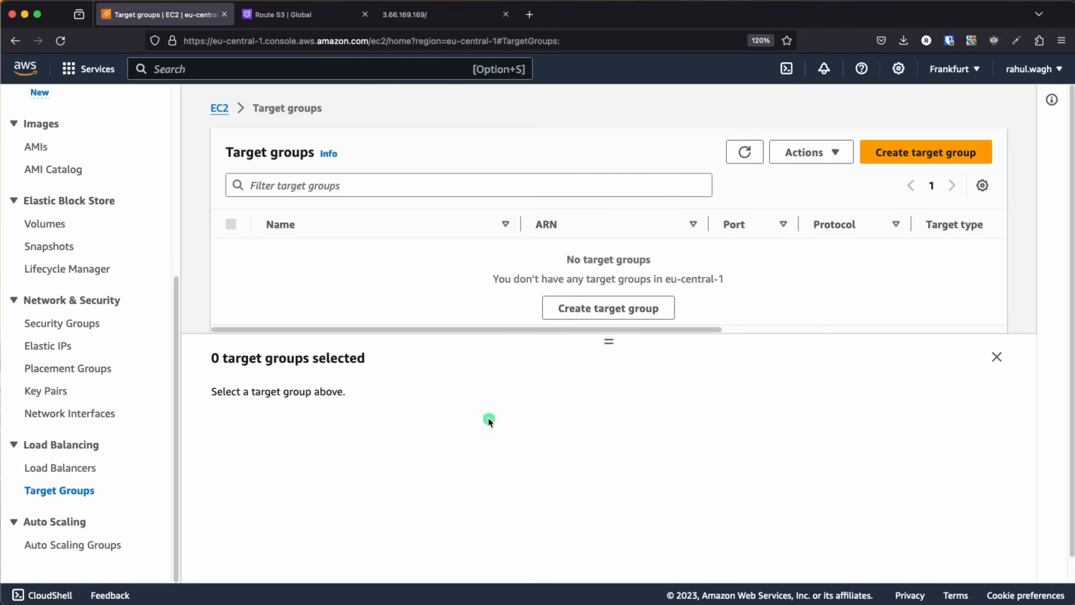
click(910, 160)
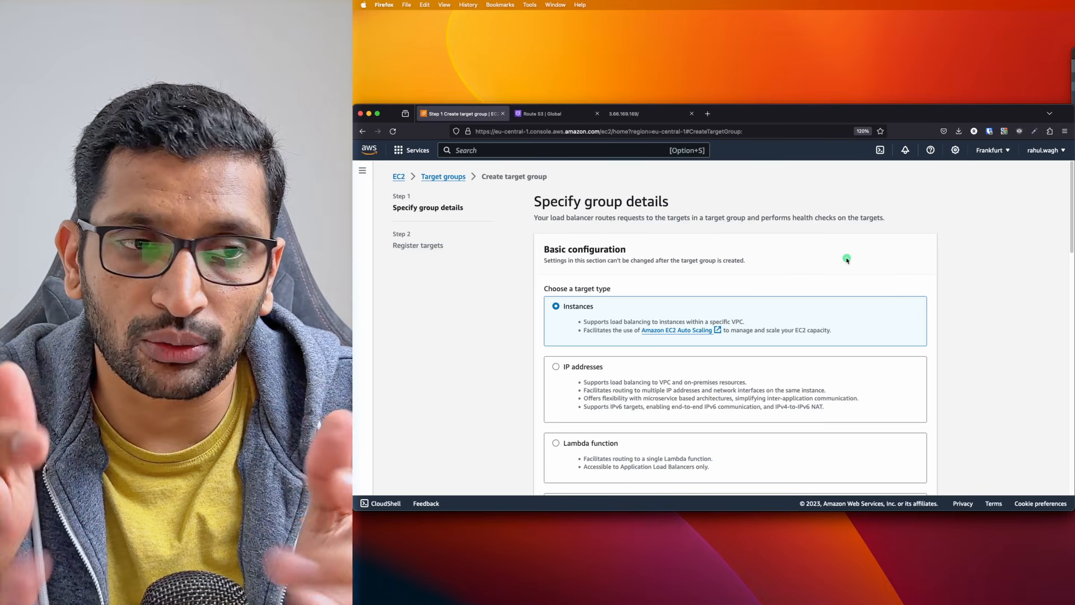
scroll(616, 263, down, 3)
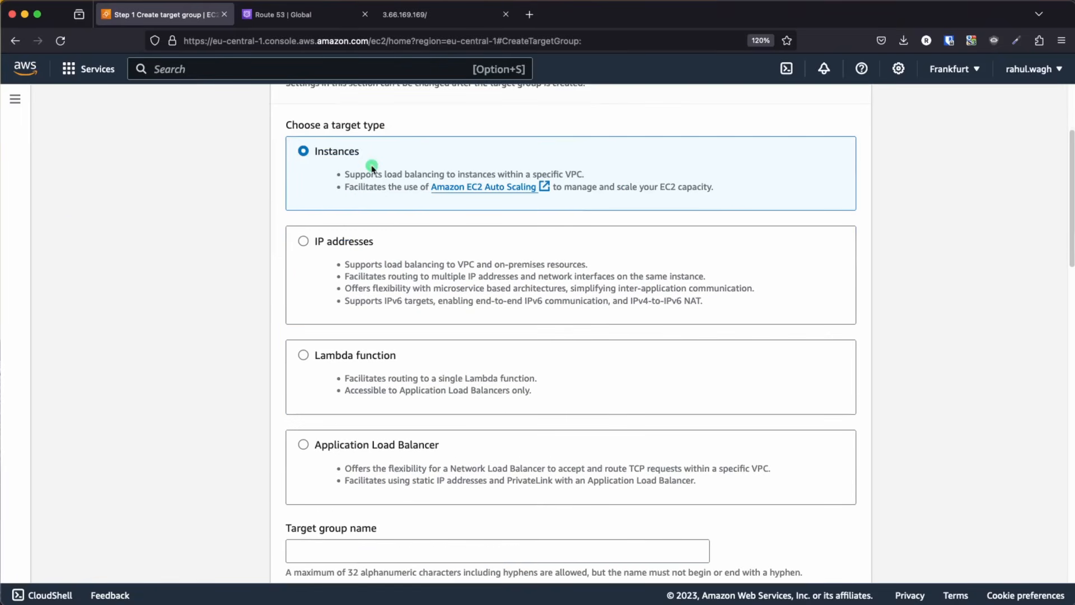
scroll(391, 188, down, 6)
click(339, 175)
text(test-tg-ec2)
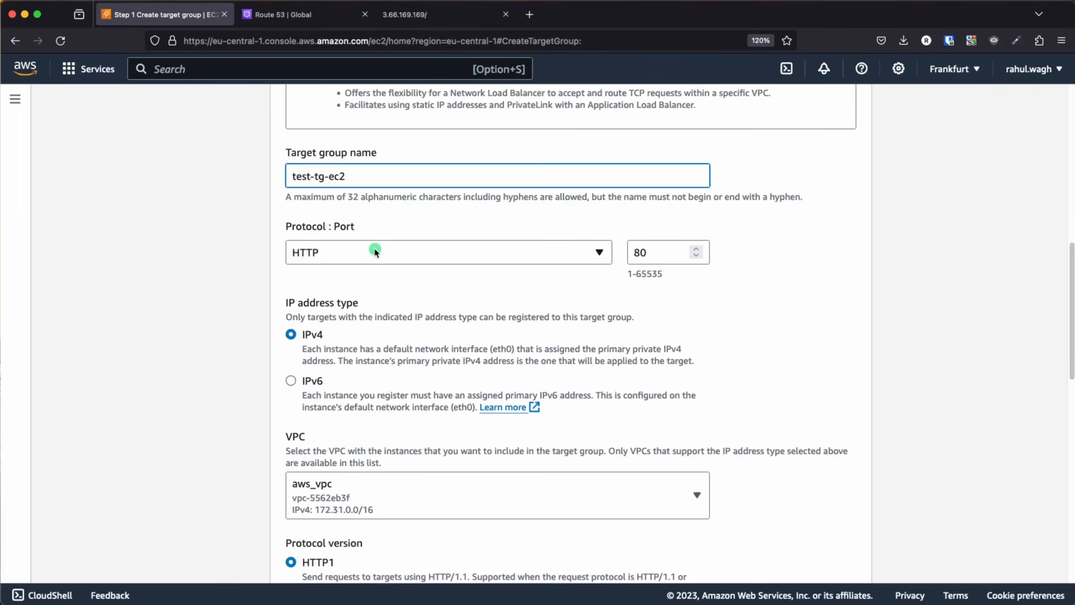
Step: Set the target group's VPC to test-vpc, keep the default HTTP health check on path / and continue to target registration
scroll(375, 252, down, 3)
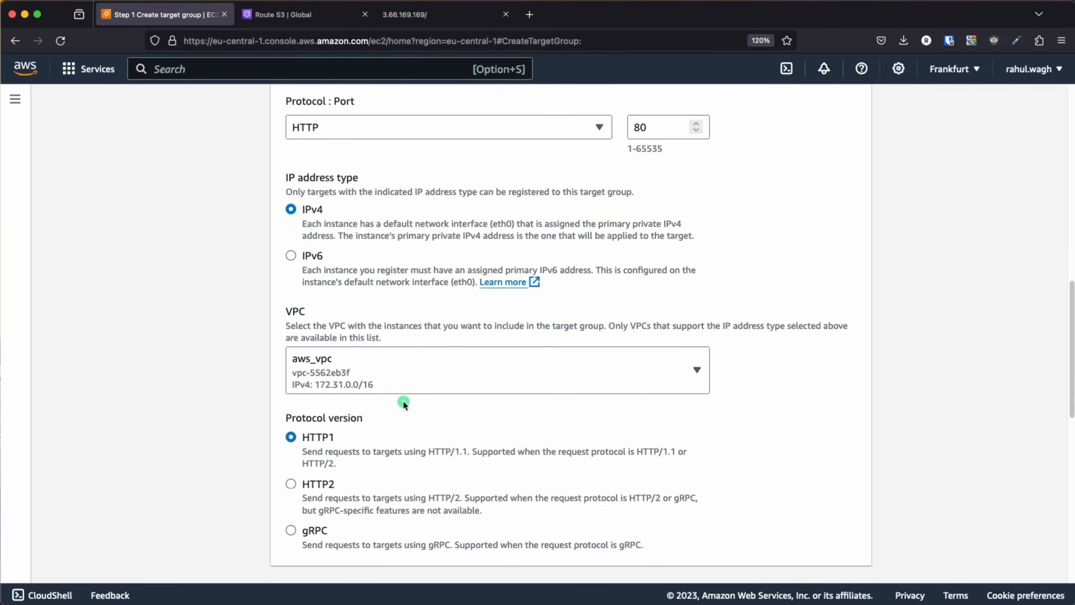
click(388, 370)
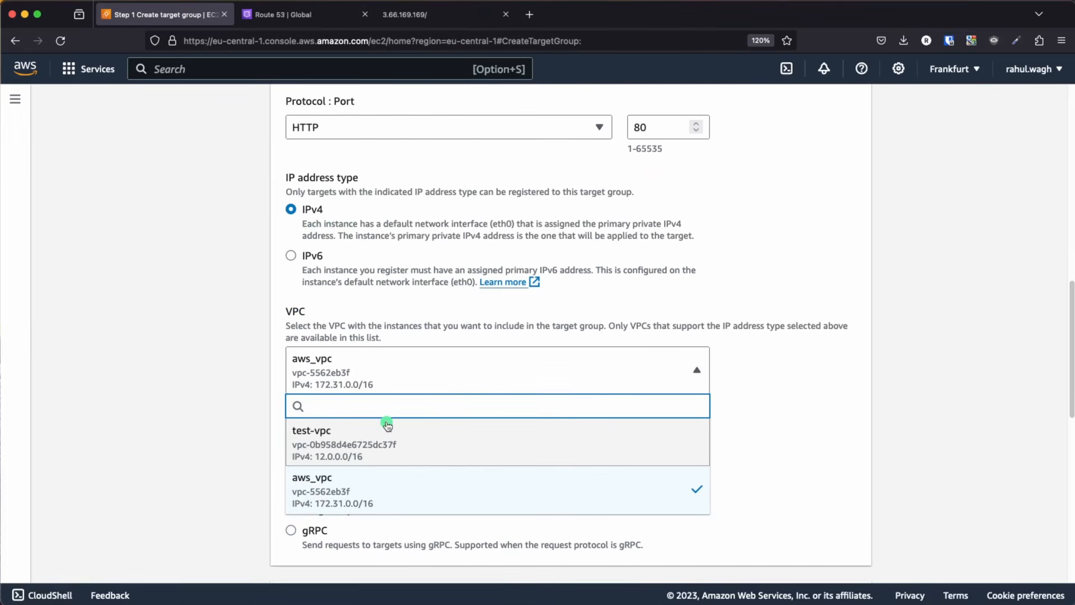
click(356, 455)
scroll(434, 432, down, 7)
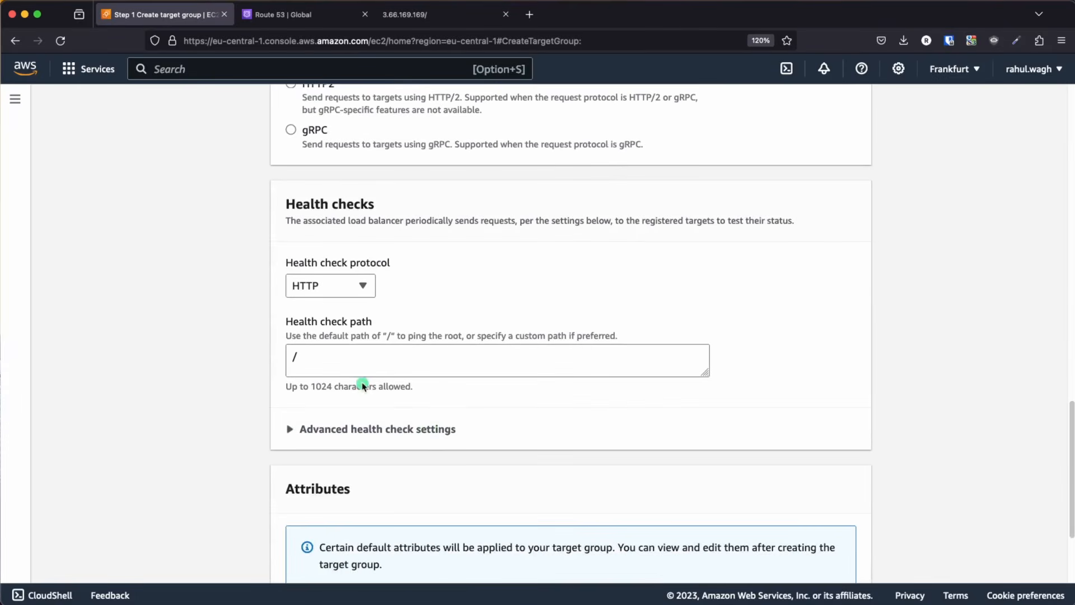
scroll(368, 349, down, 3)
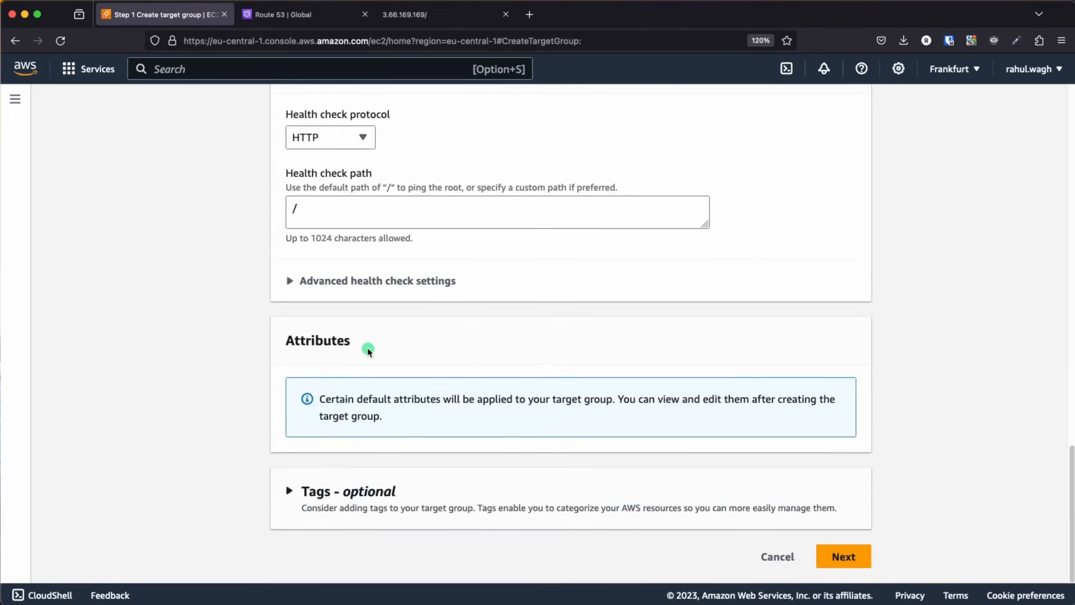
click(844, 556)
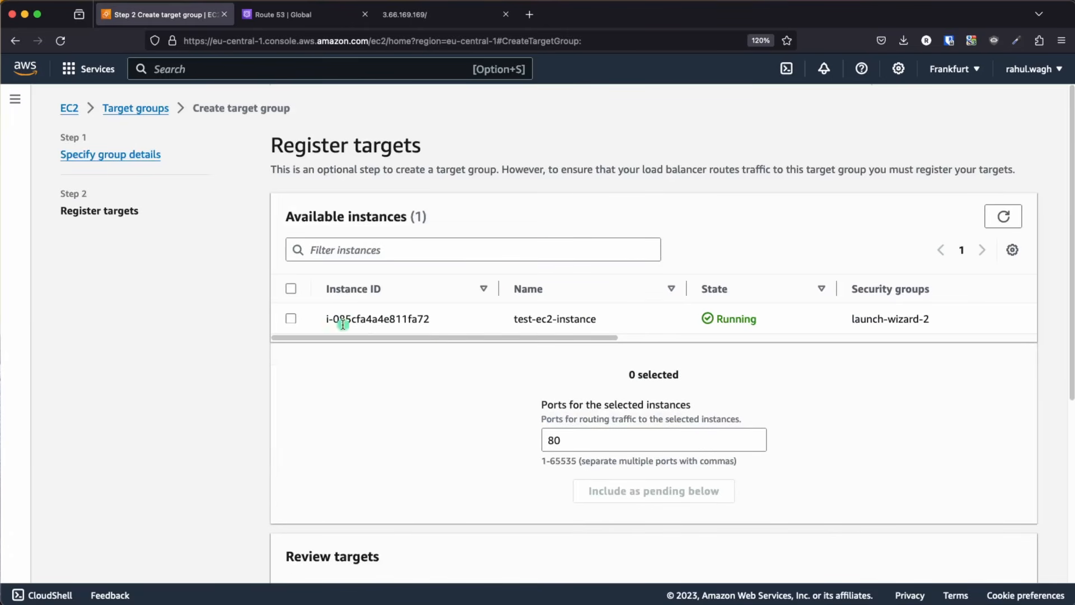
Step: Include test-ec2-instance as a pending target on port 80 and create the target group
drag(508, 318, 604, 325)
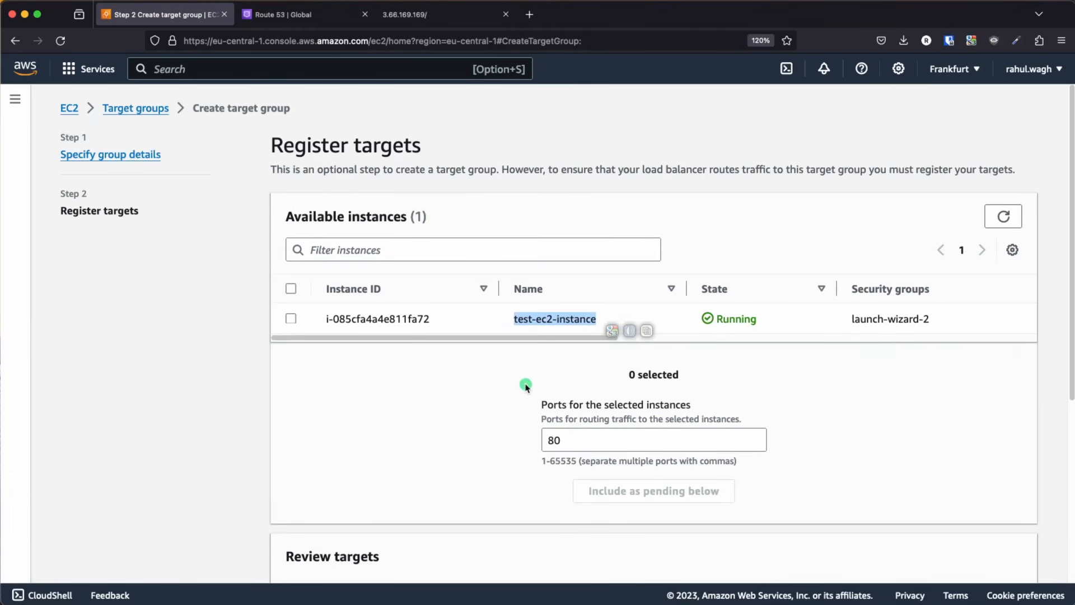
click(291, 320)
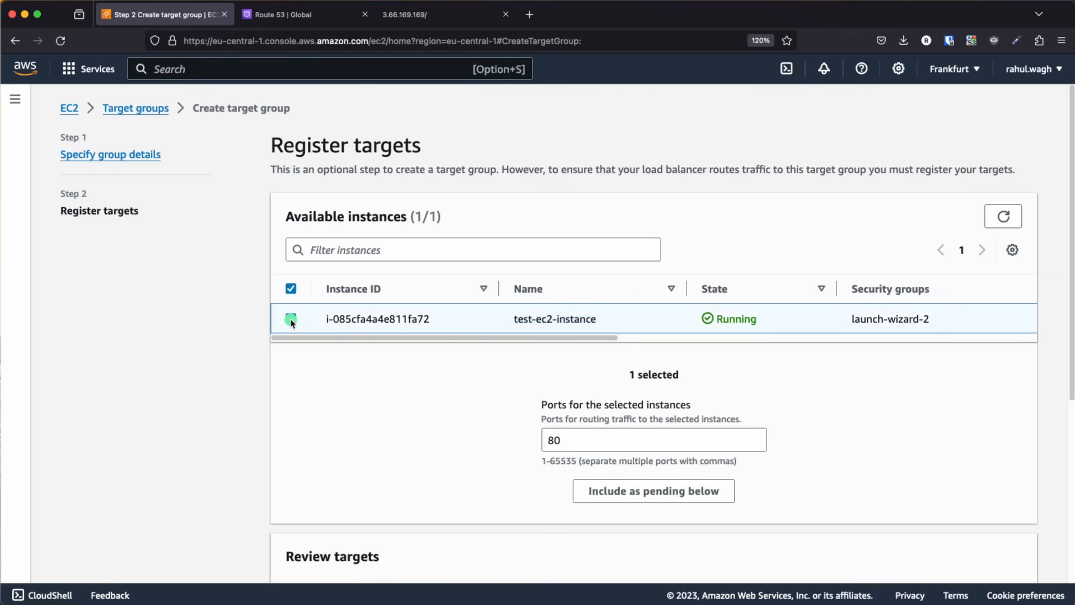
scroll(626, 379, down, 3)
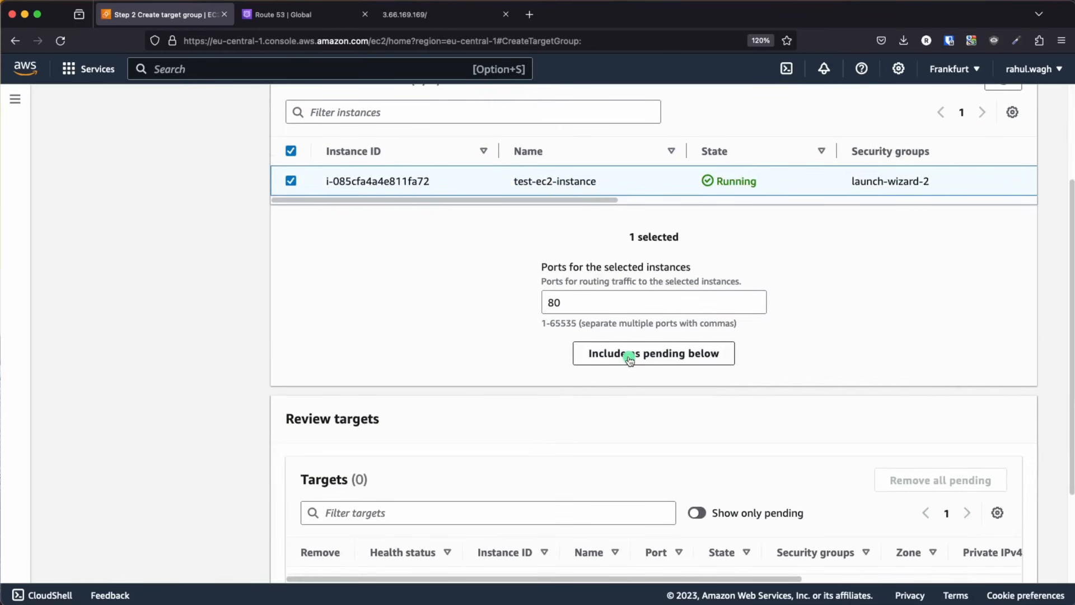
scroll(444, 365, up, 5)
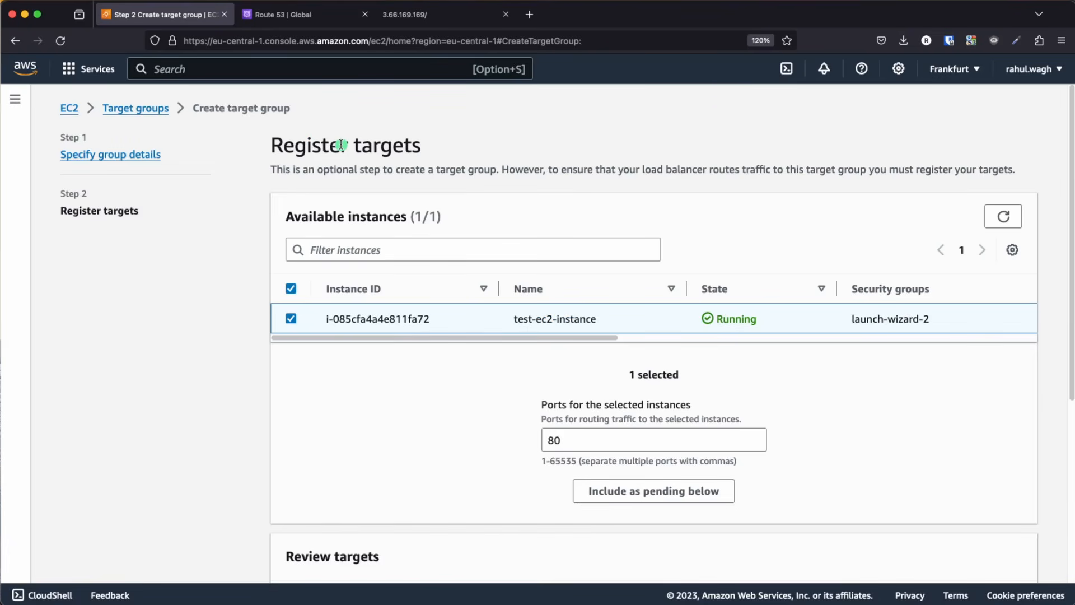
scroll(545, 390, down, 5)
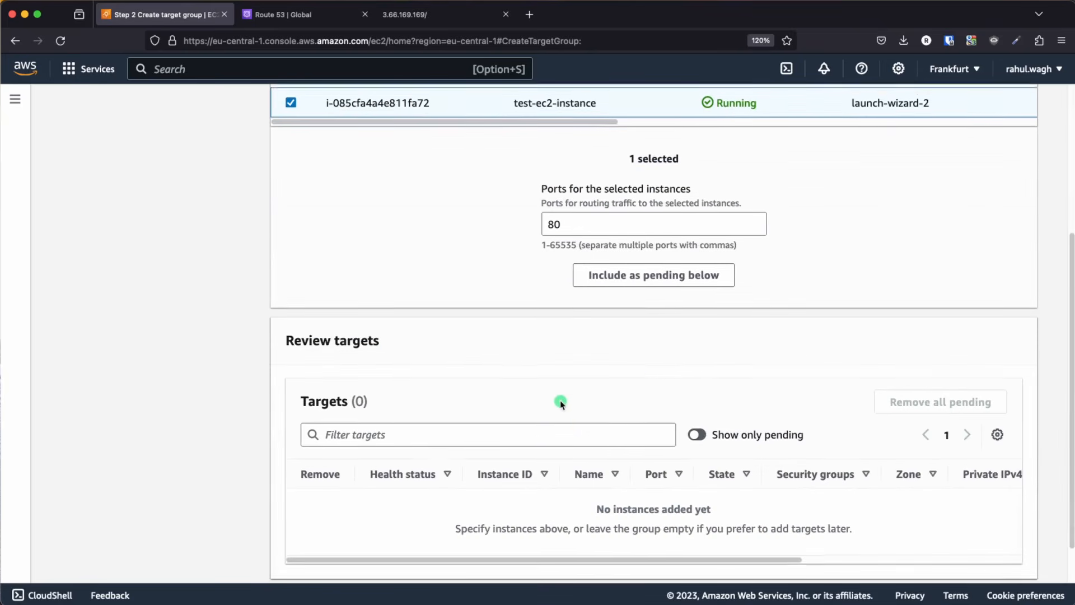
click(634, 268)
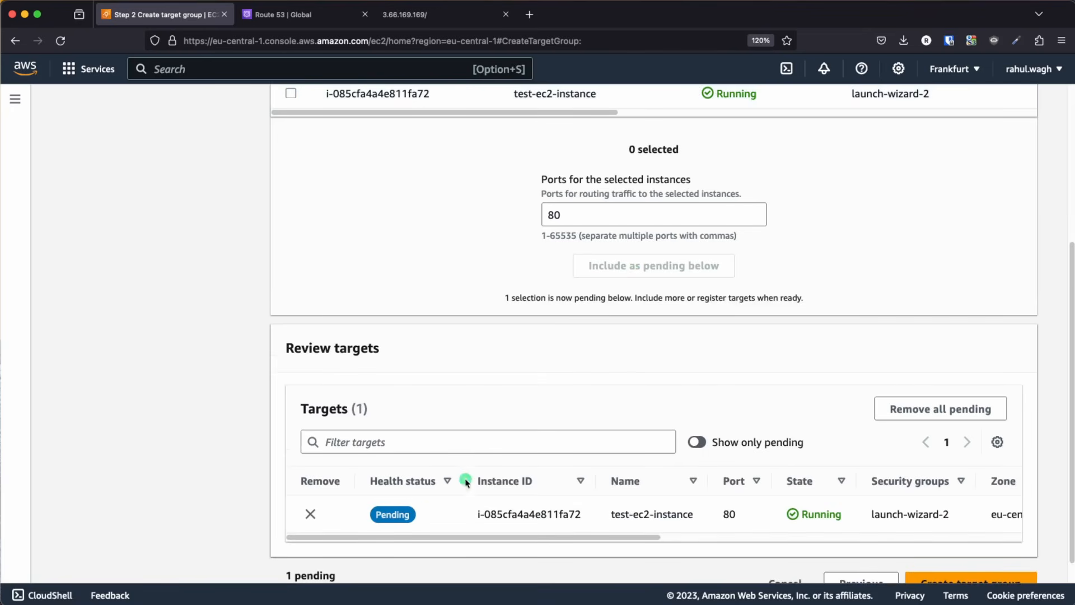
scroll(594, 527, down, 1)
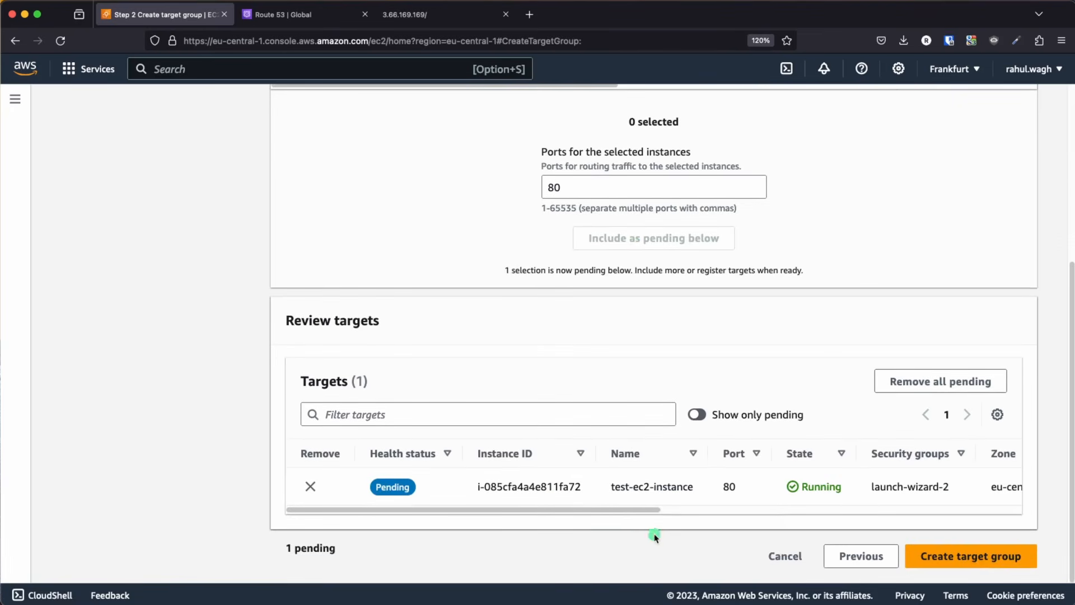
click(964, 557)
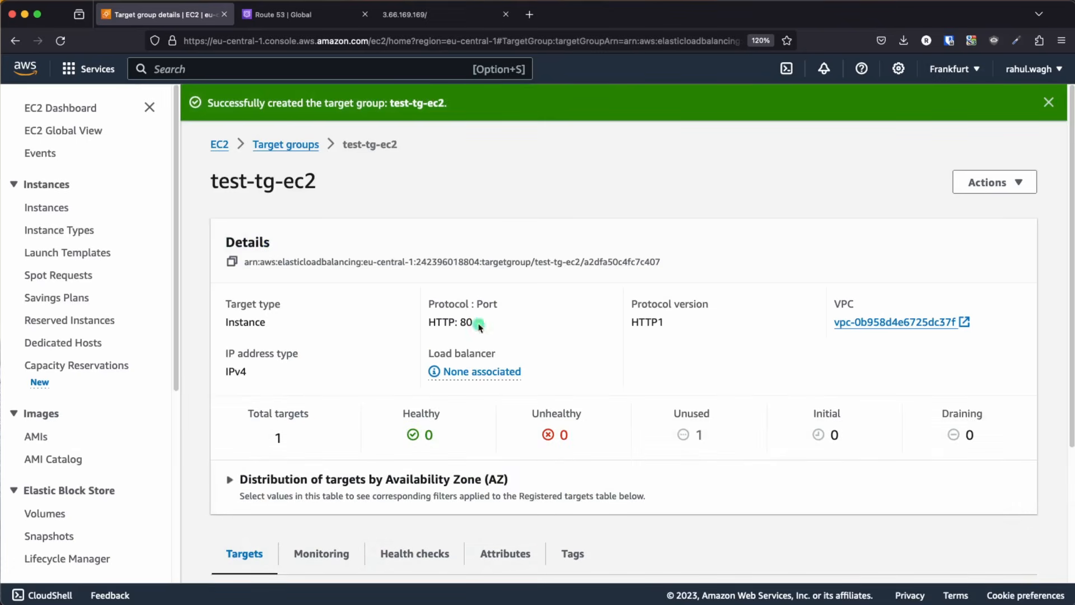
Step: Examine the test-tg-ec2 target group's load balancer association, health counts and registered targets
scroll(437, 354, down, 1)
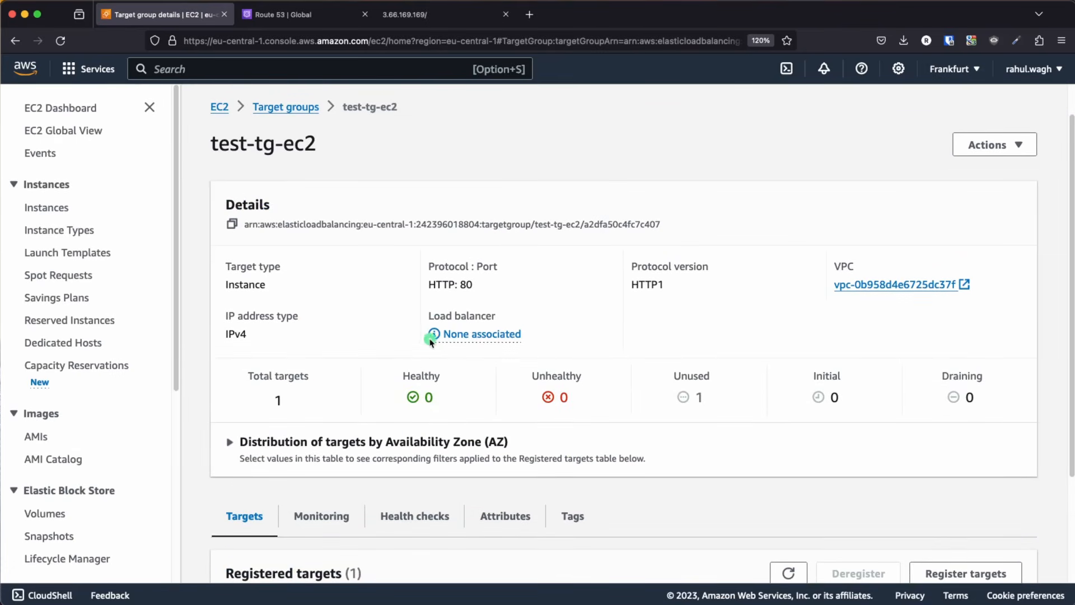
click(302, 107)
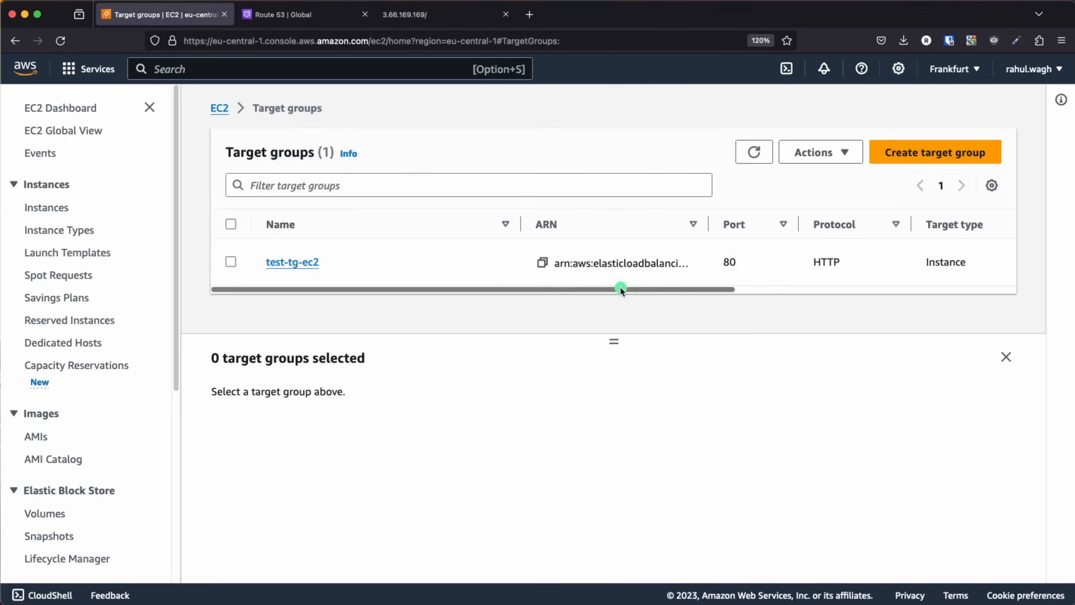
click(309, 263)
scroll(473, 385, down, 2)
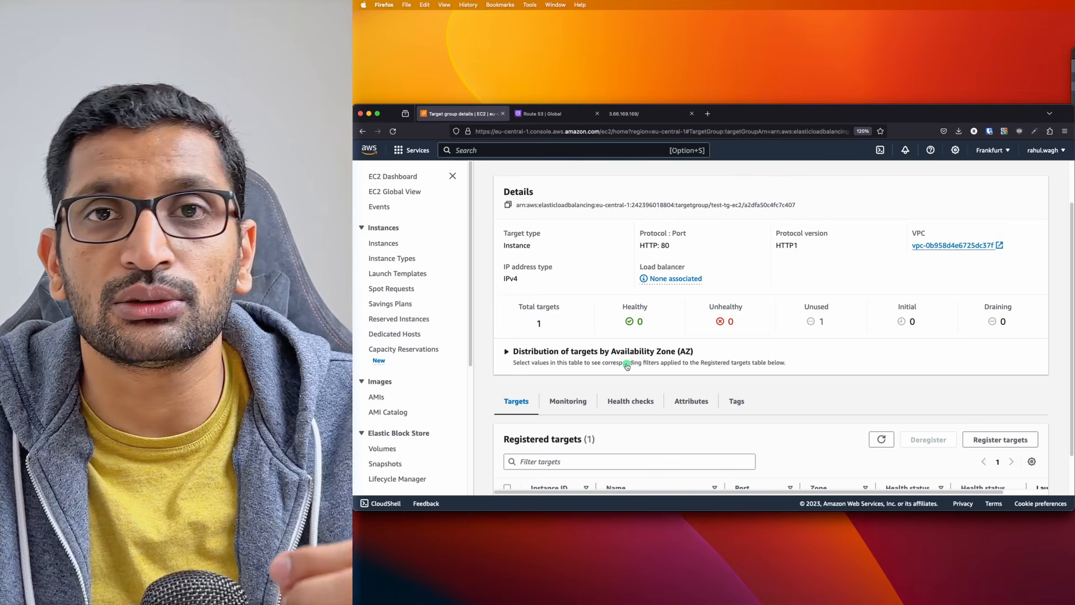
scroll(626, 365, down, 2)
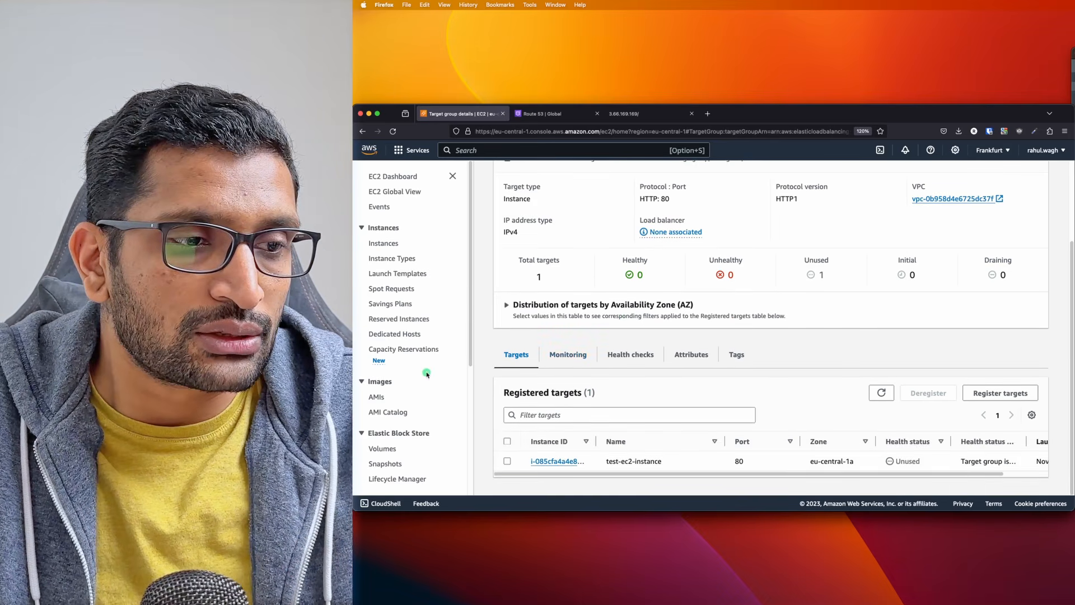
Step: Open the EC2 load balancers page and start creating an Application Load Balancer
scroll(427, 372, down, 4)
click(37, 468)
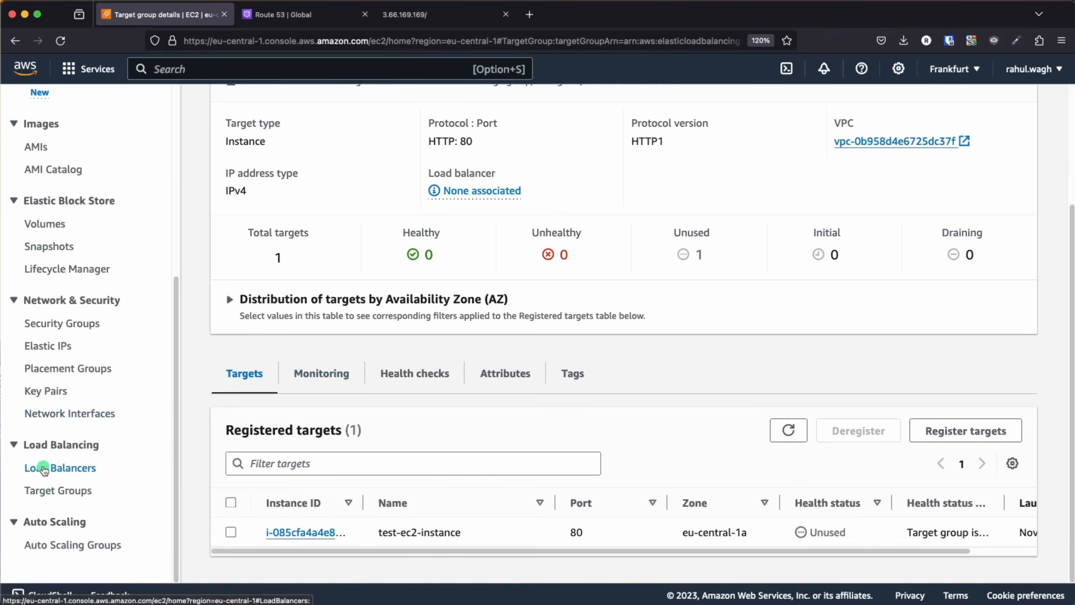
scroll(513, 273, down, 2)
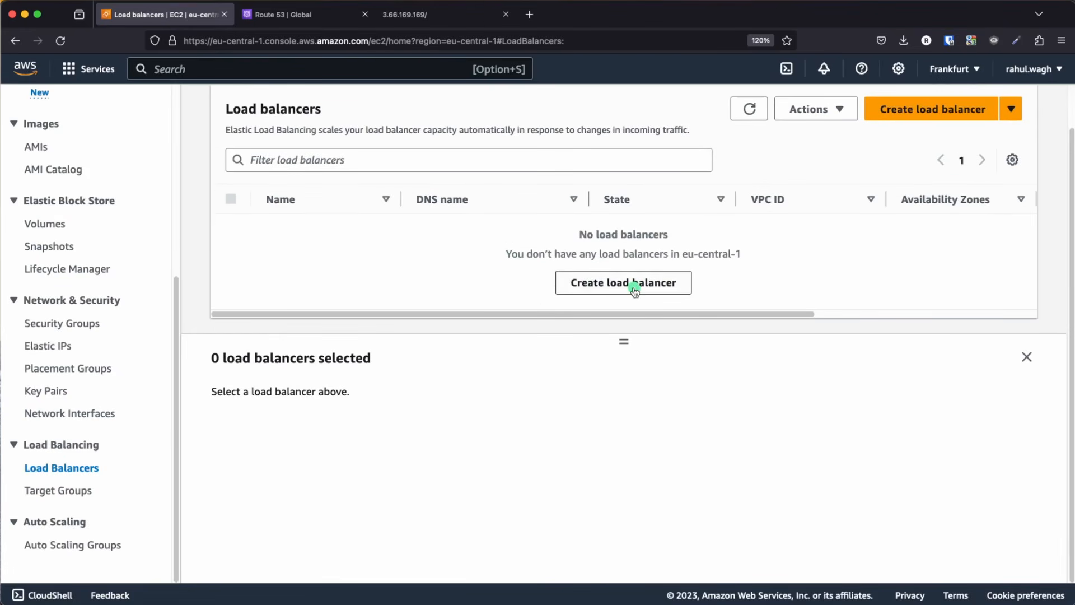
click(634, 283)
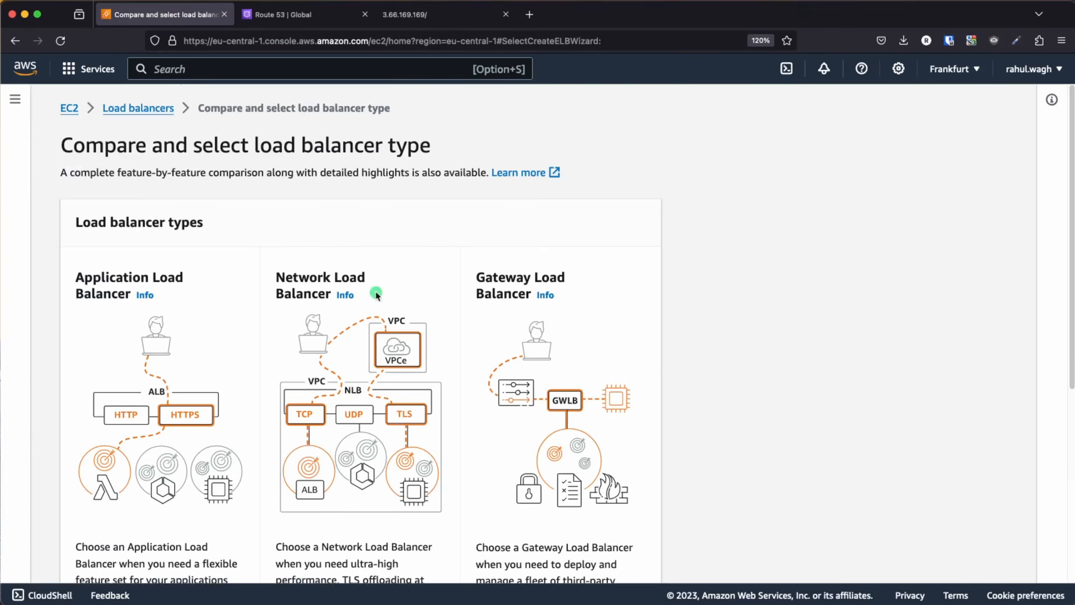
scroll(376, 291, down, 5)
scroll(376, 292, up, 4)
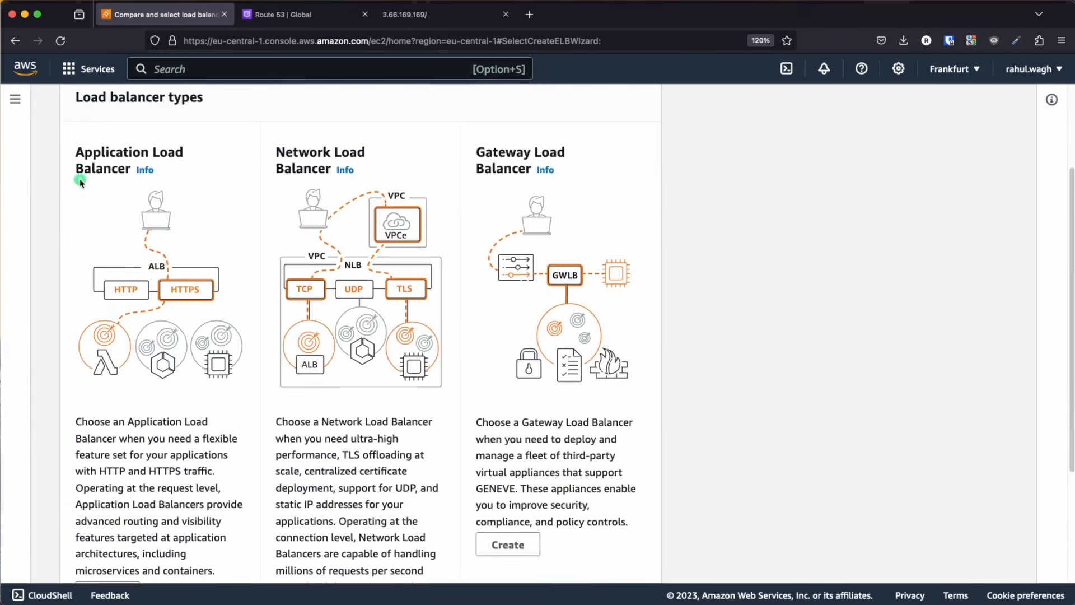
scroll(84, 177, up, 1)
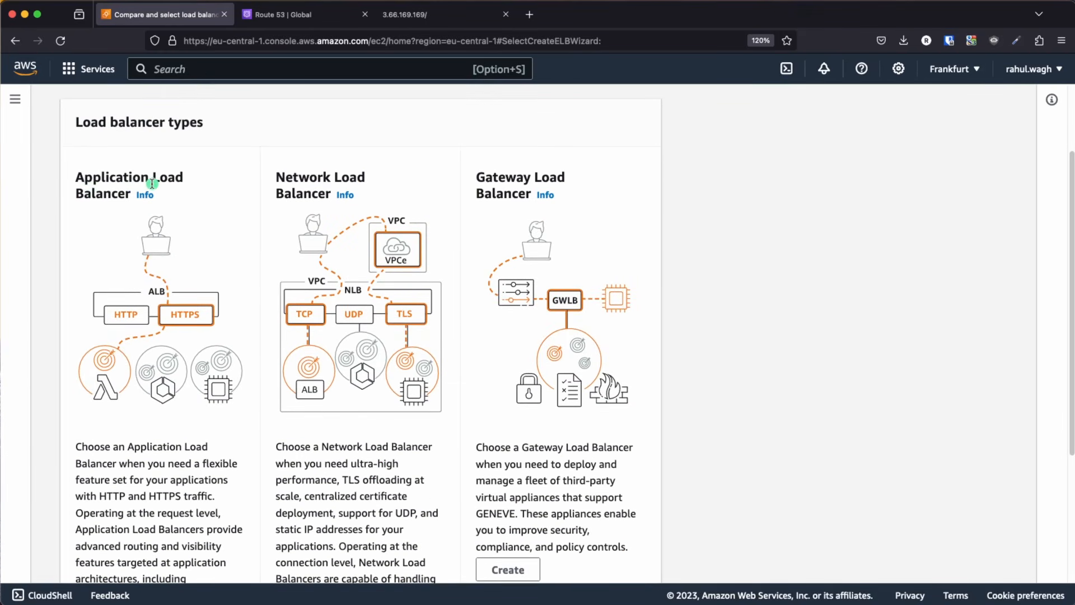
scroll(151, 183, down, 5)
click(111, 425)
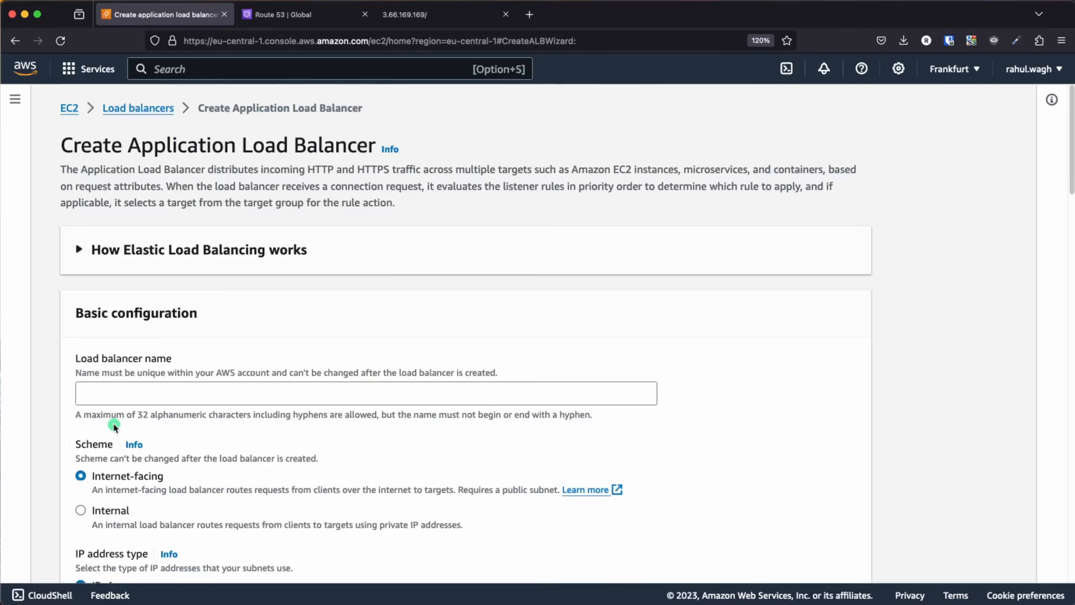
Step: Name the load balancer test-lb-for-ec2, keeping the Internet-facing scheme and the IPv4 address type
scroll(372, 347, down, 2)
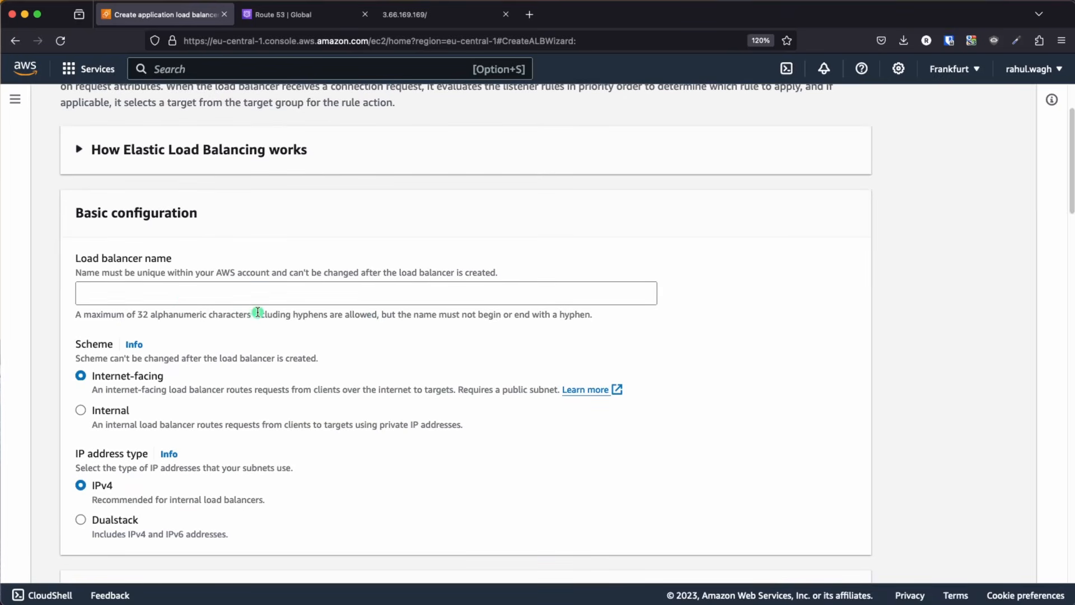
click(189, 291)
text(tej)
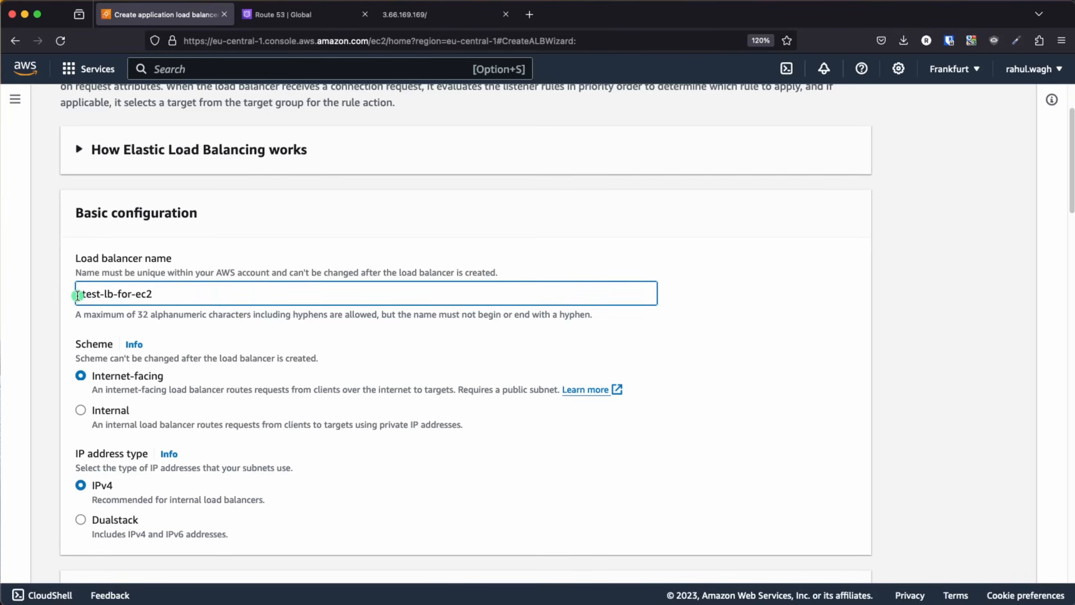
scroll(157, 303, down, 5)
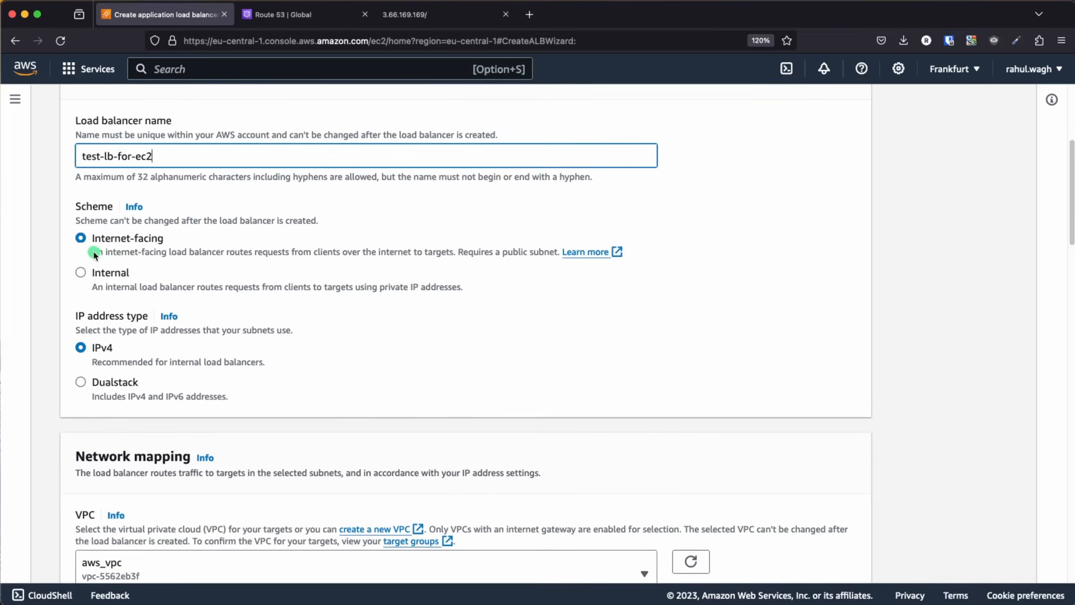
scroll(195, 254, down, 2)
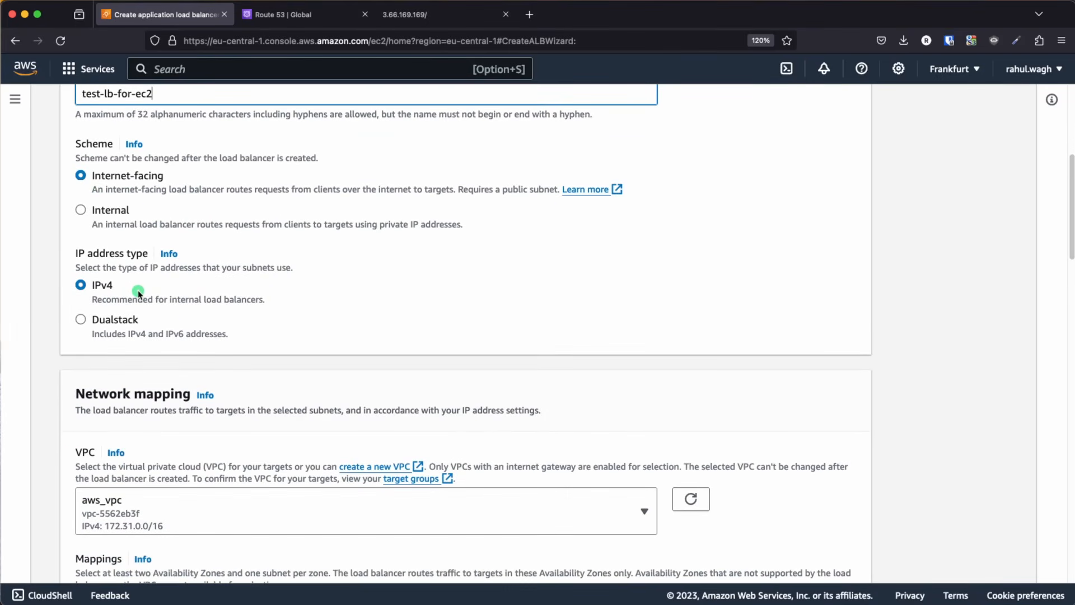
Step: Set the load balancer's VPC to test-vpc and map eu-central-1a to test-public-subnet-1-1a and eu-central-1b to test-public-subnet-1-1b
scroll(139, 293, down, 6)
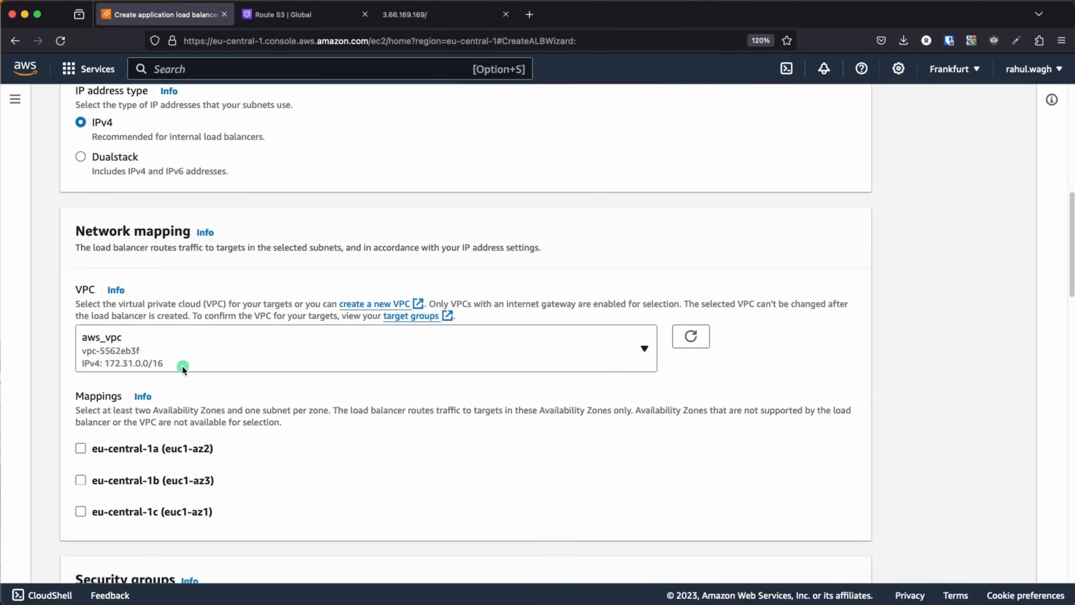
click(181, 351)
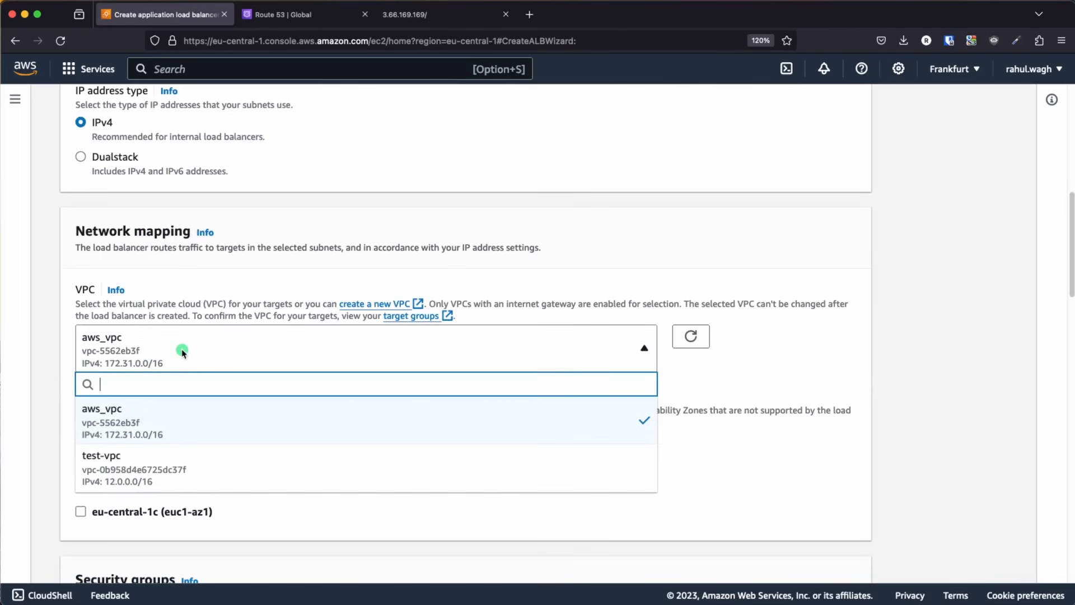
click(137, 467)
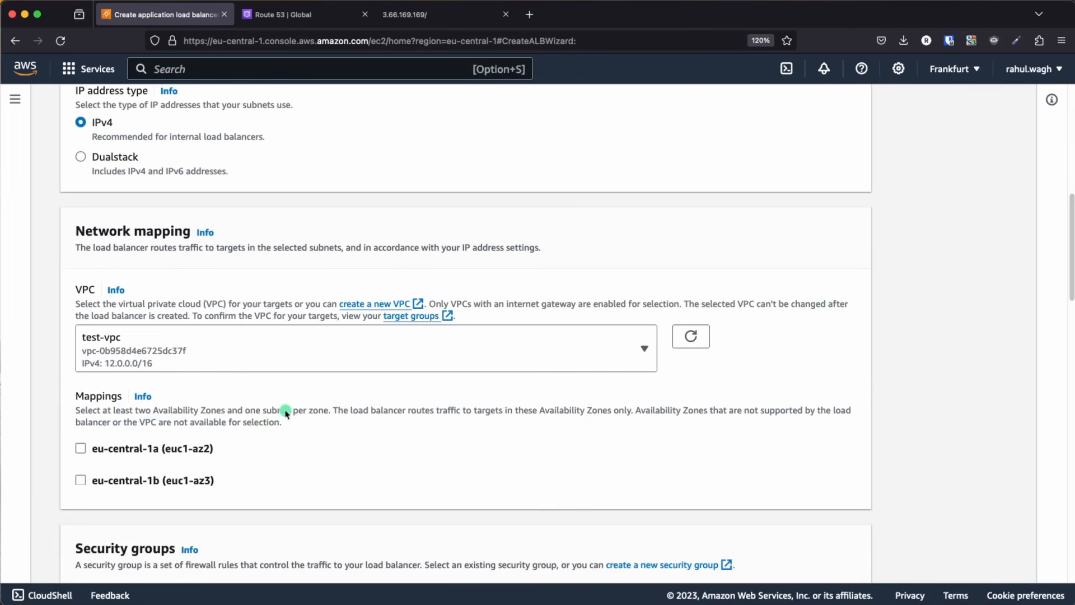
scroll(315, 399, down, 2)
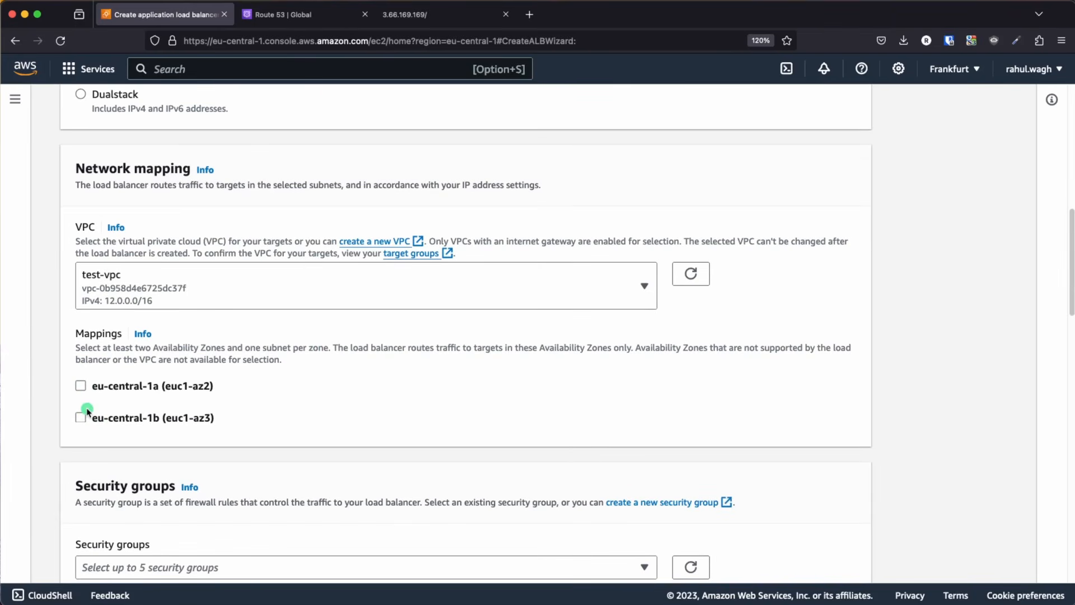
click(81, 386)
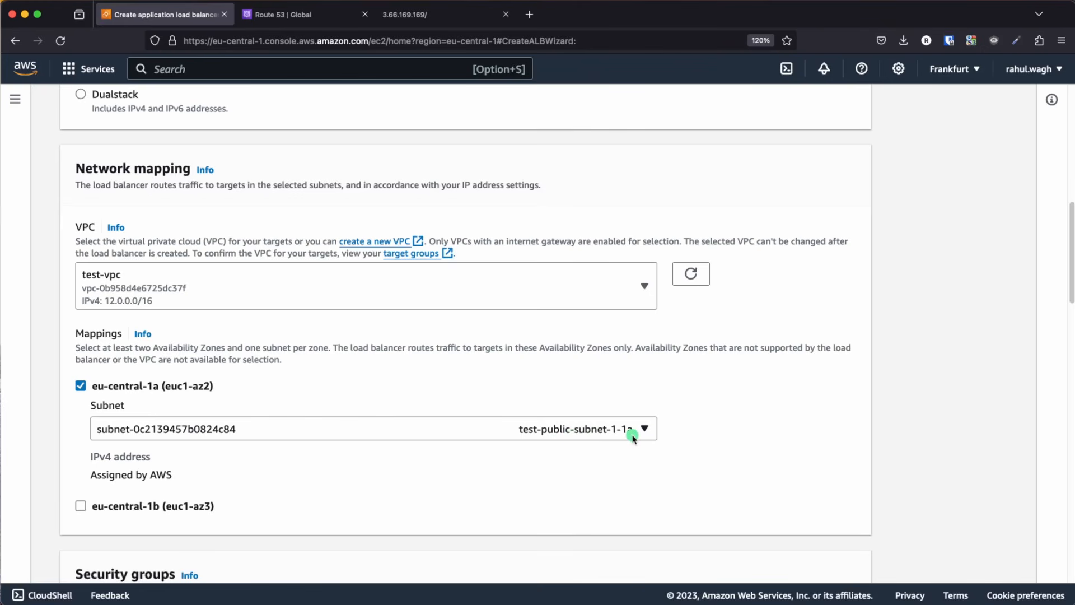
click(81, 506)
scroll(224, 480, down, 4)
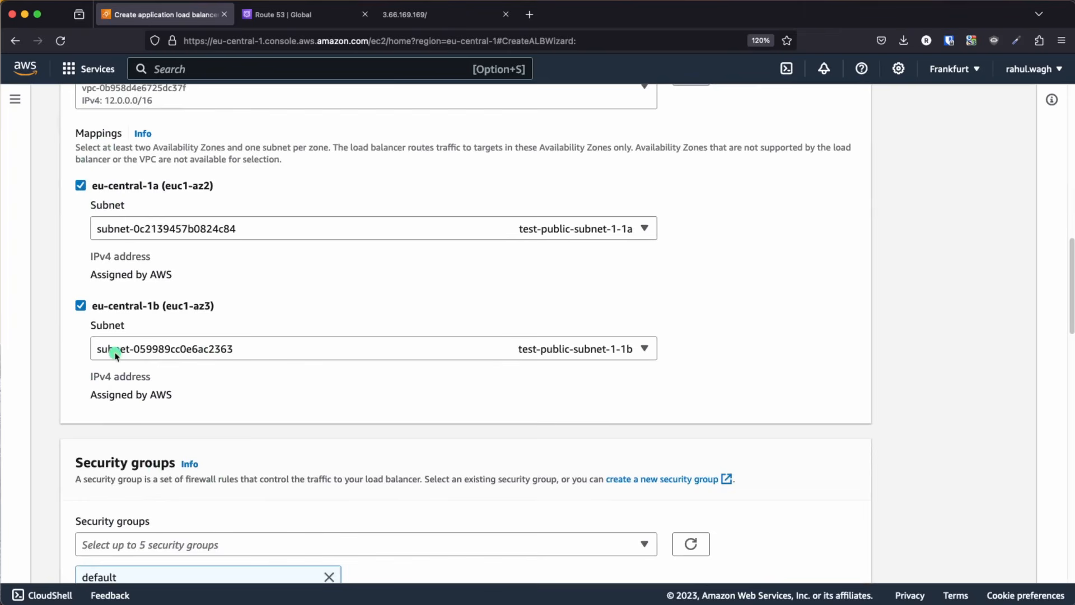
Step: Start a new security group named test-sg-for-lb with the description "Allow ssh and port 80" in test-vpc
scroll(242, 346, down, 5)
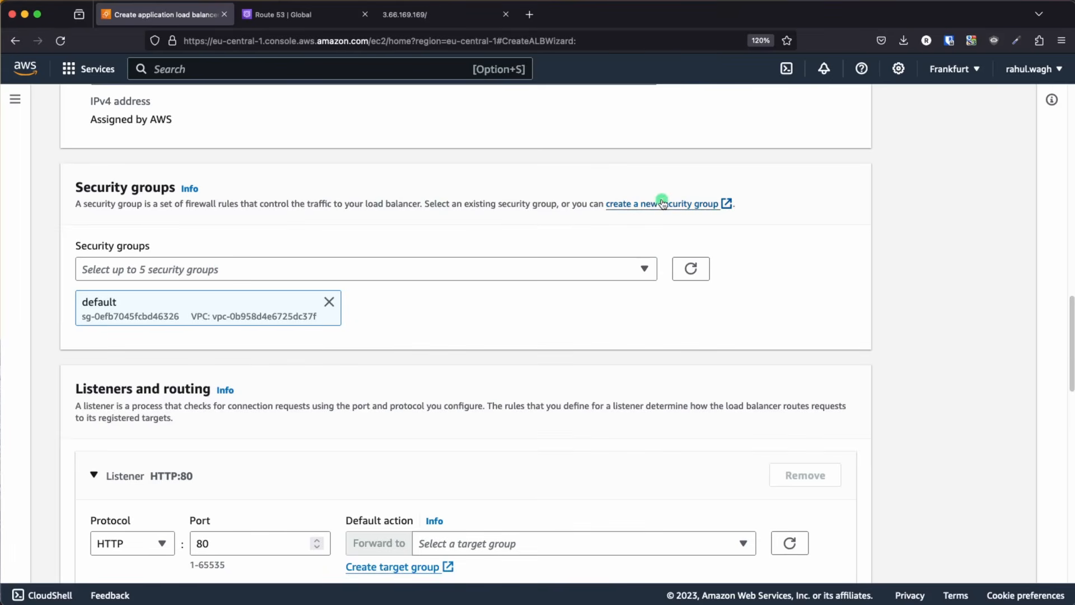
click(791, 240)
click(271, 14)
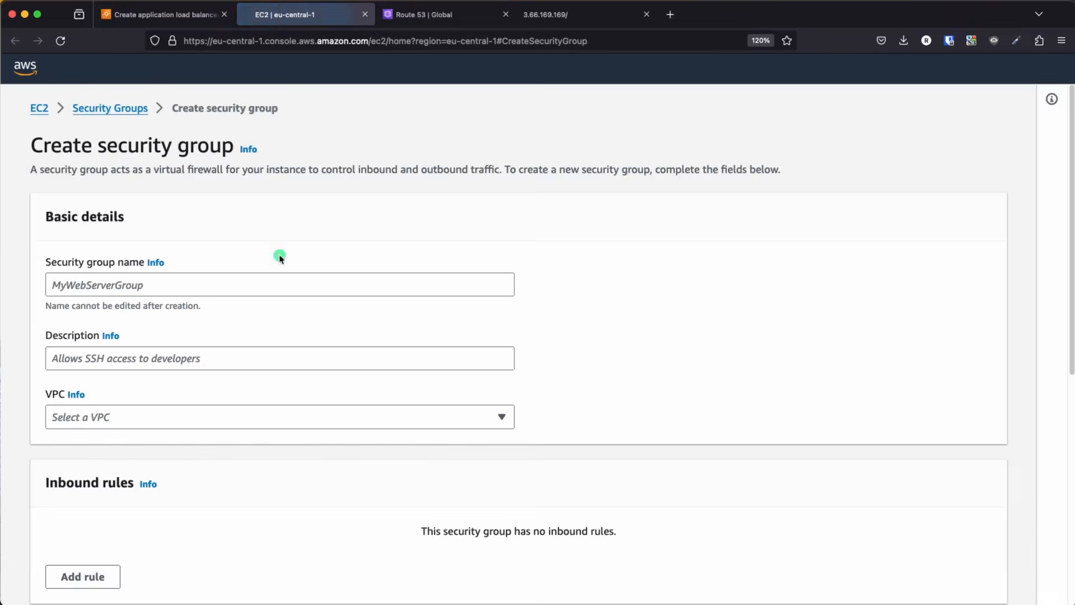
click(110, 288)
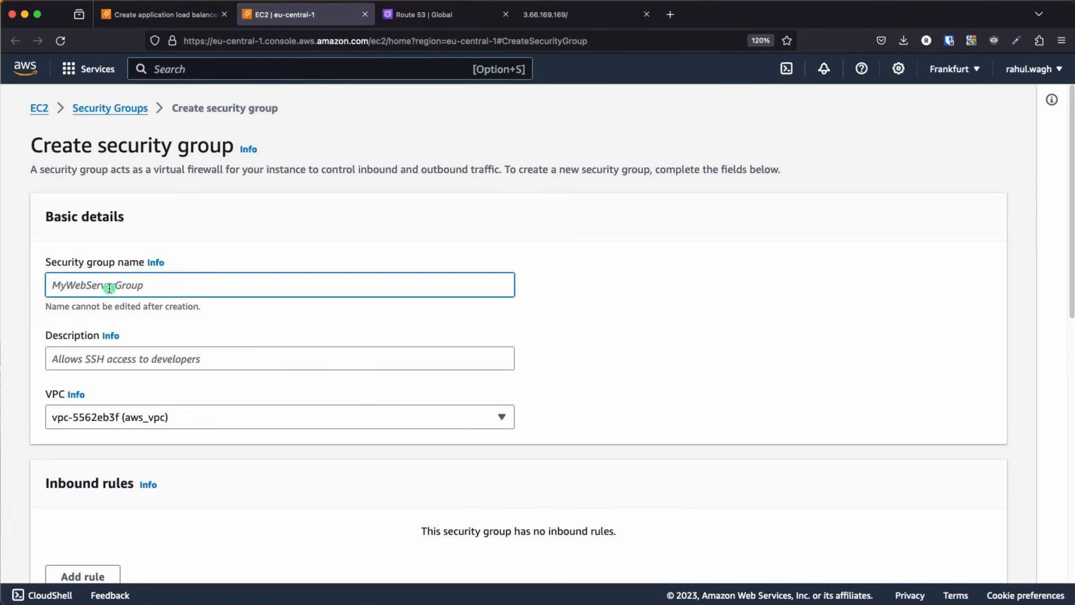
text(test-sg-for-lb)
scroll(168, 324, down, 2)
click(100, 305)
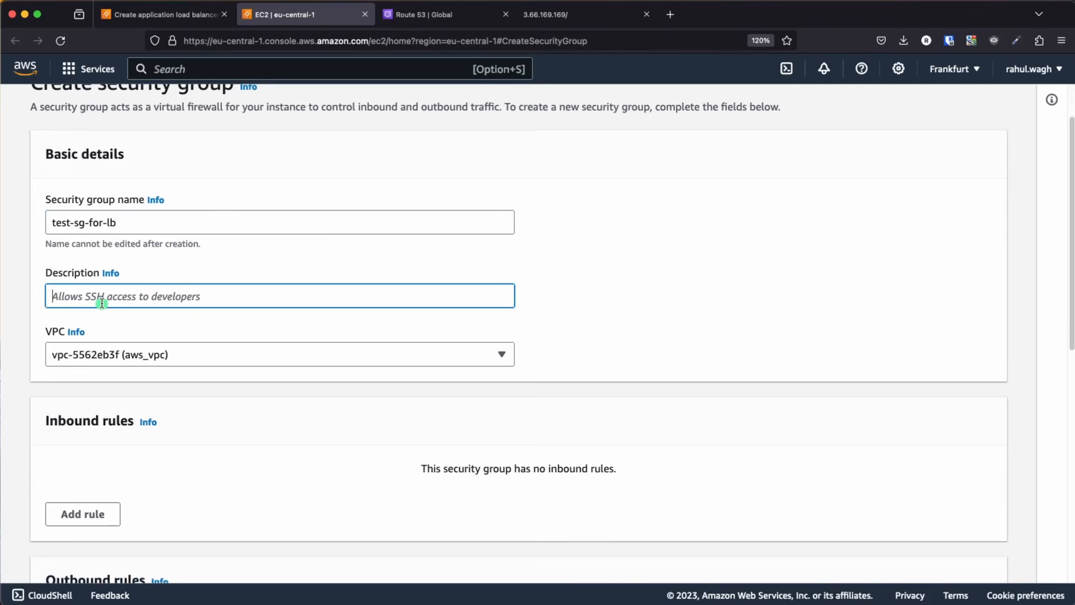
text(Allow ssh and port 80)
click(169, 354)
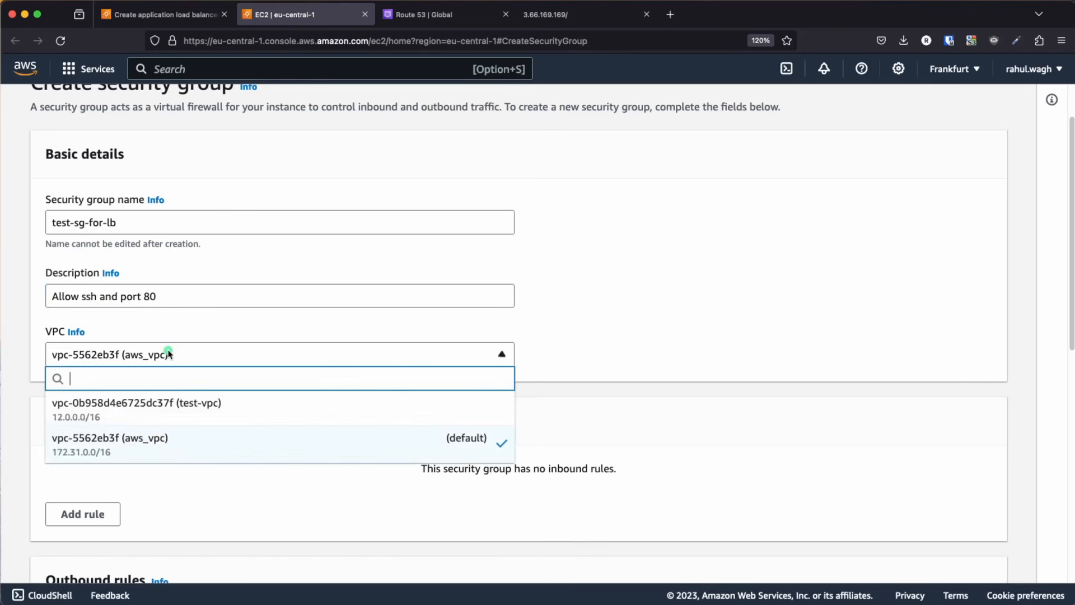
click(207, 417)
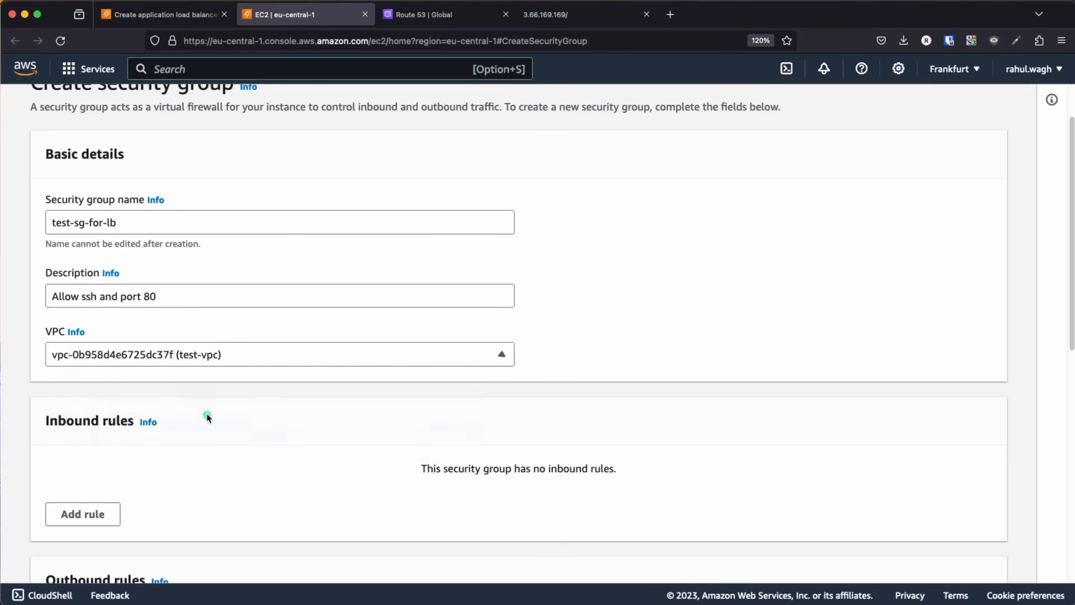
Step: Add an inbound SSH rule to the security group with Anywhere-IPv4 as its source
scroll(224, 470, down, 3)
click(92, 387)
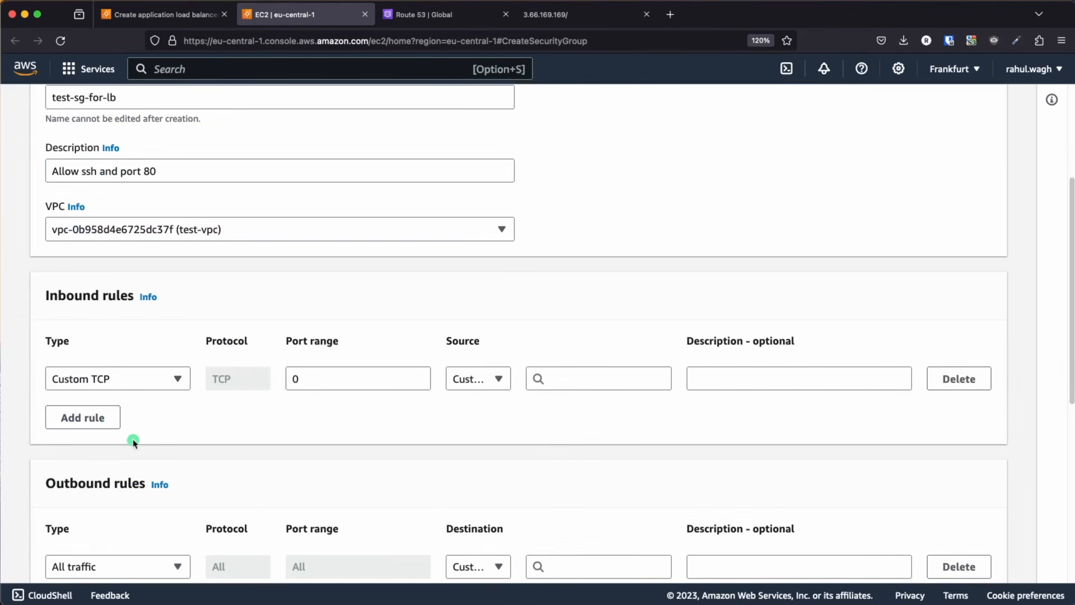
click(136, 377)
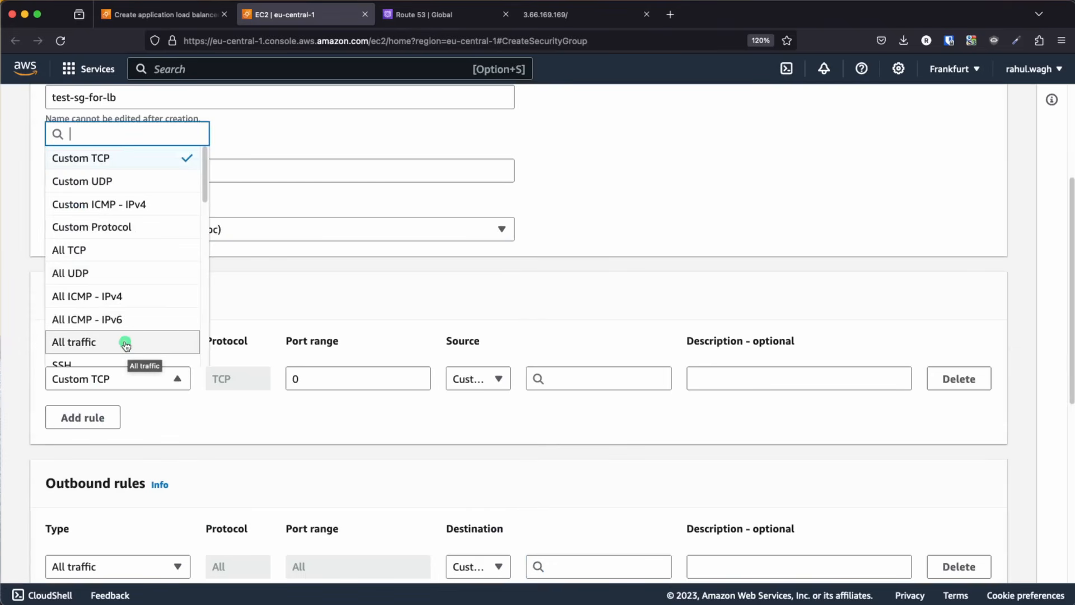
scroll(112, 339, down, 2)
click(97, 312)
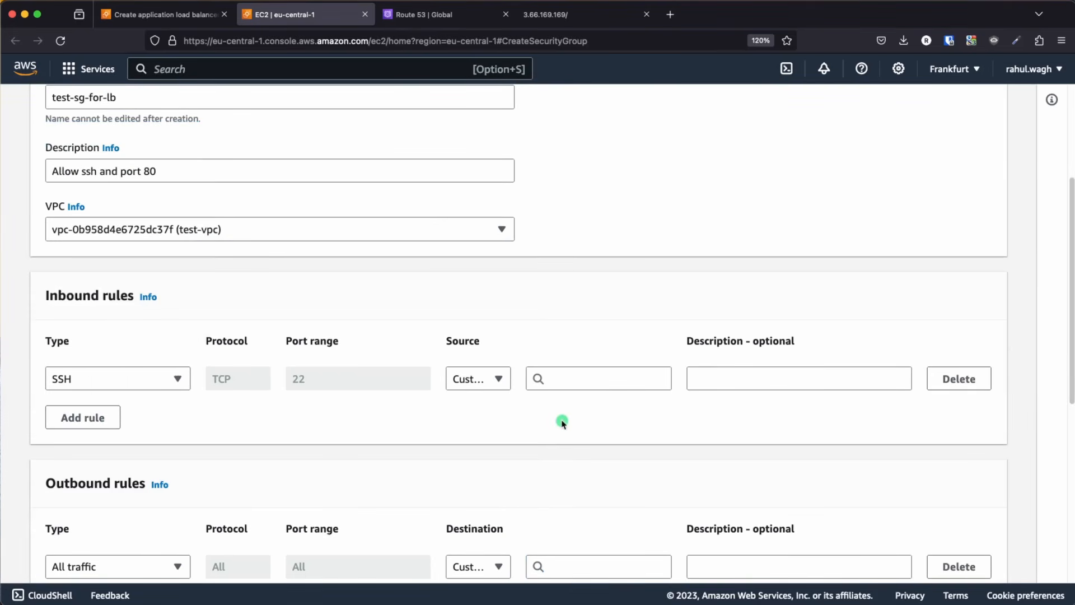
click(491, 378)
click(476, 426)
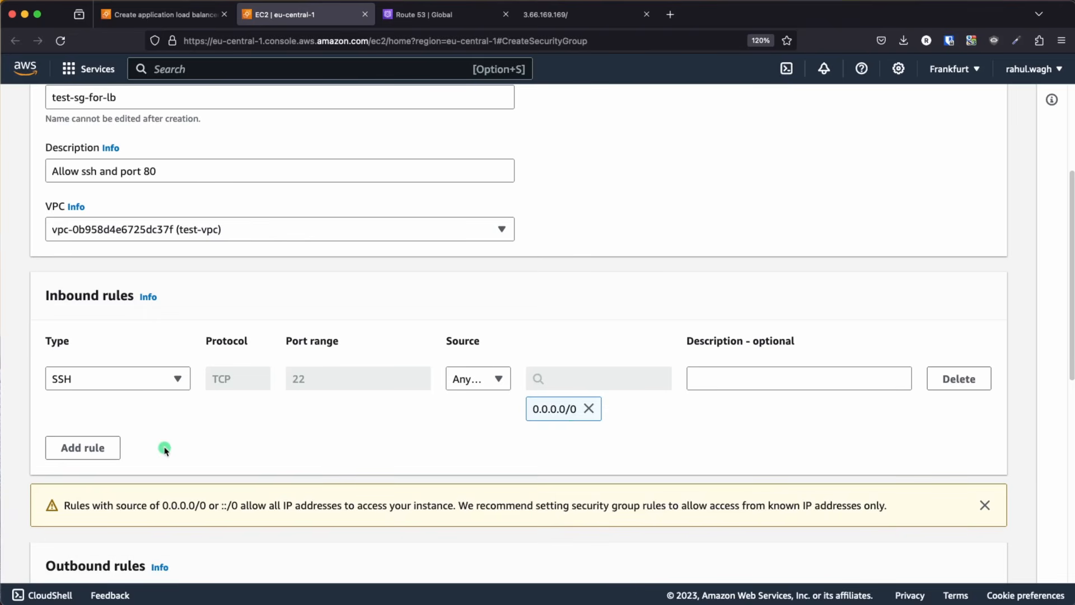
Step: Add a second inbound rule for HTTP from Anywhere-IPv4 and create the security group
click(102, 448)
click(100, 455)
scroll(101, 350, down, 3)
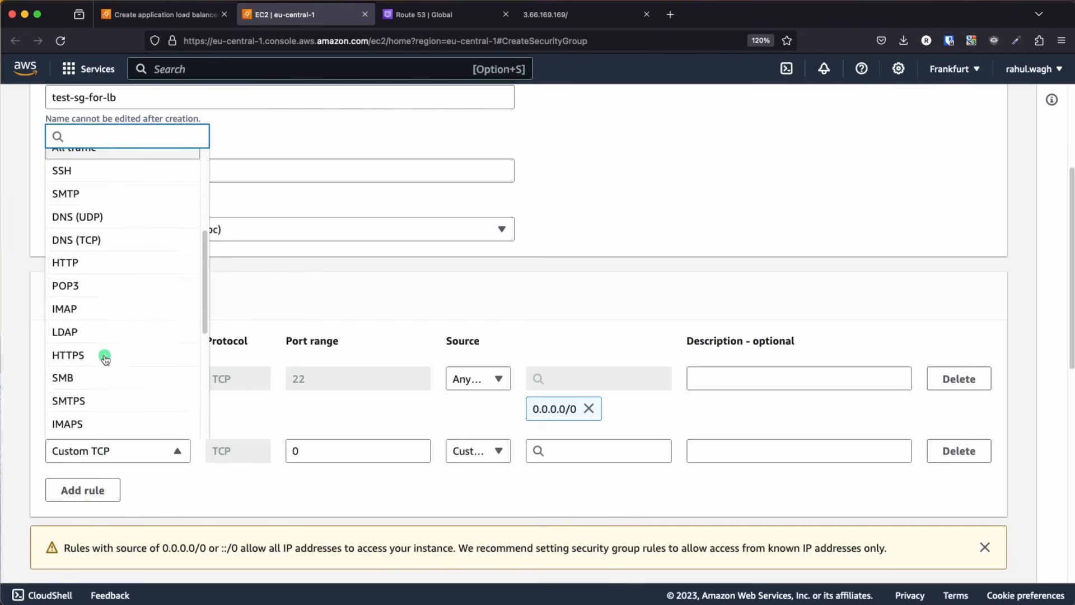
click(90, 262)
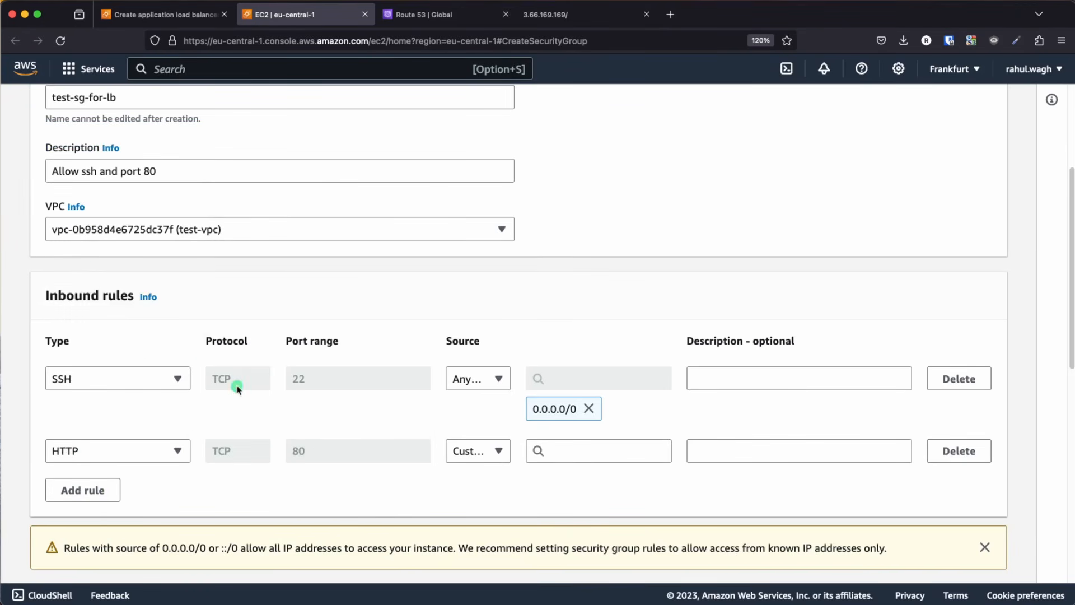
click(484, 448)
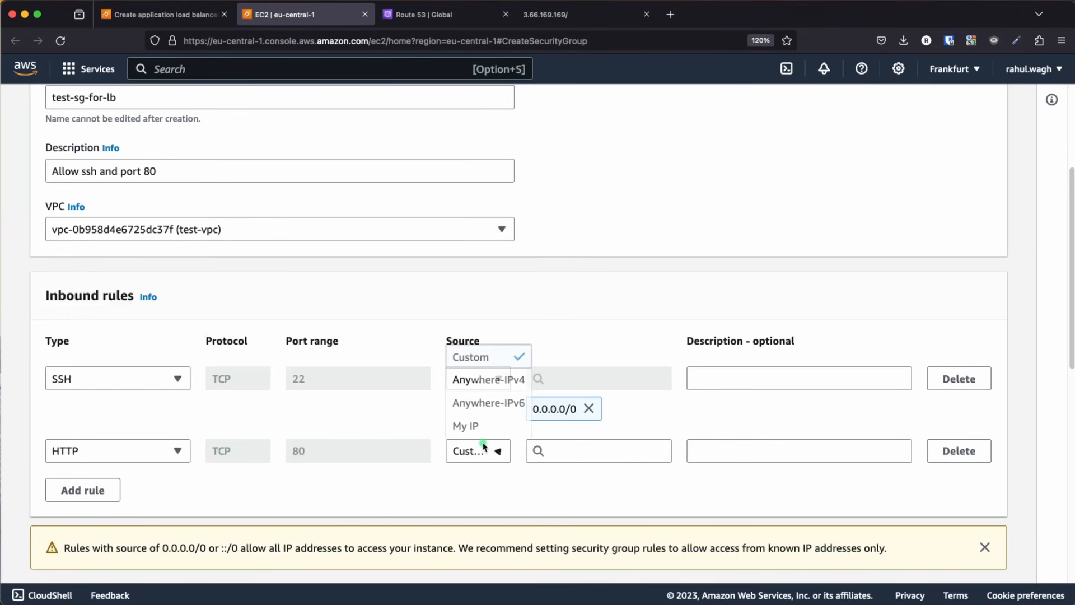
click(481, 383)
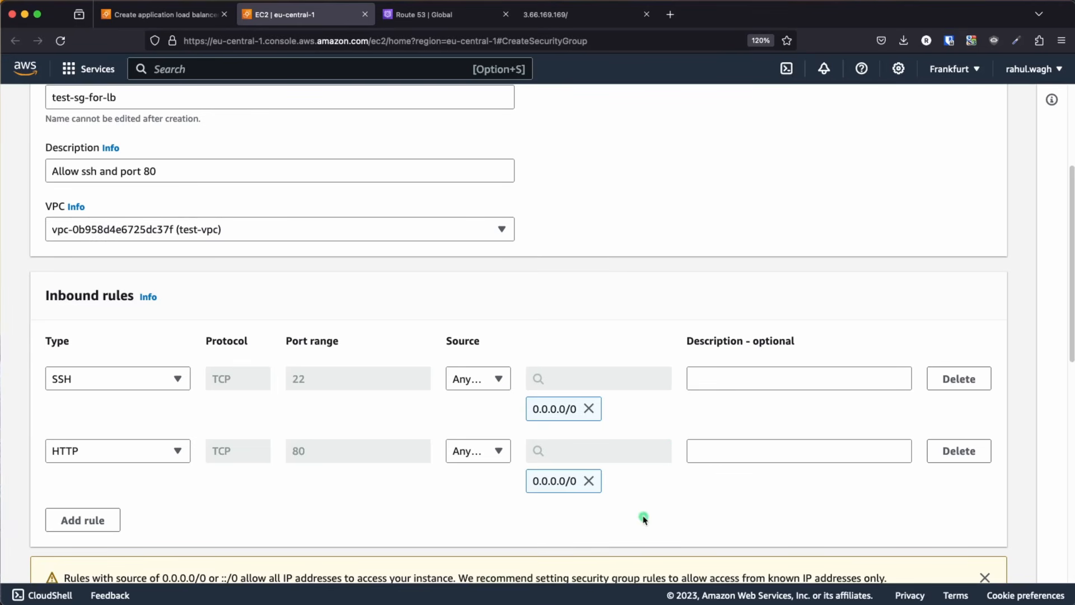
scroll(186, 439, down, 10)
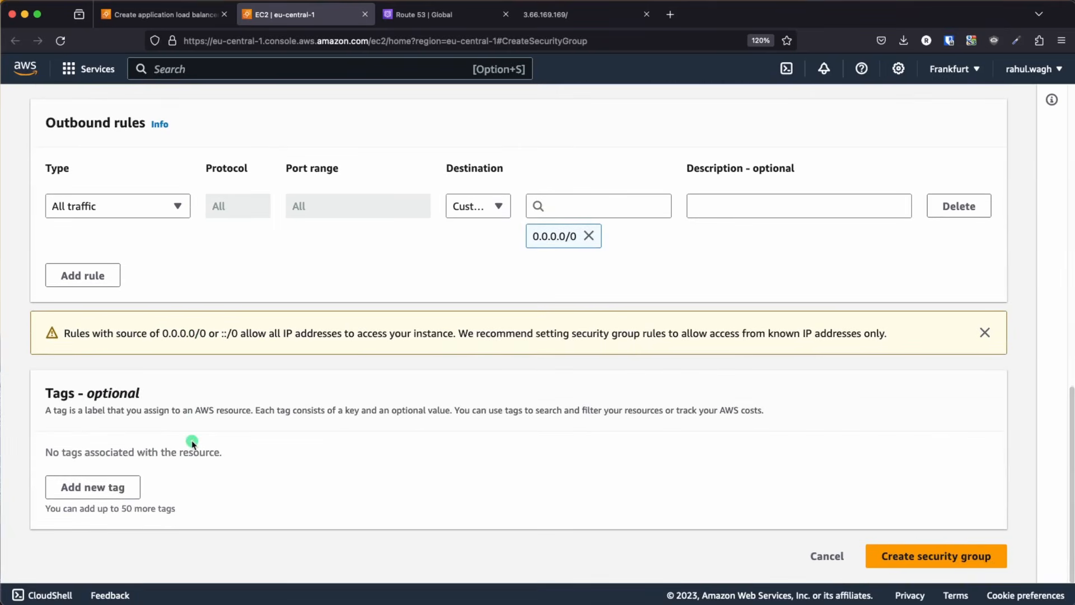
click(896, 557)
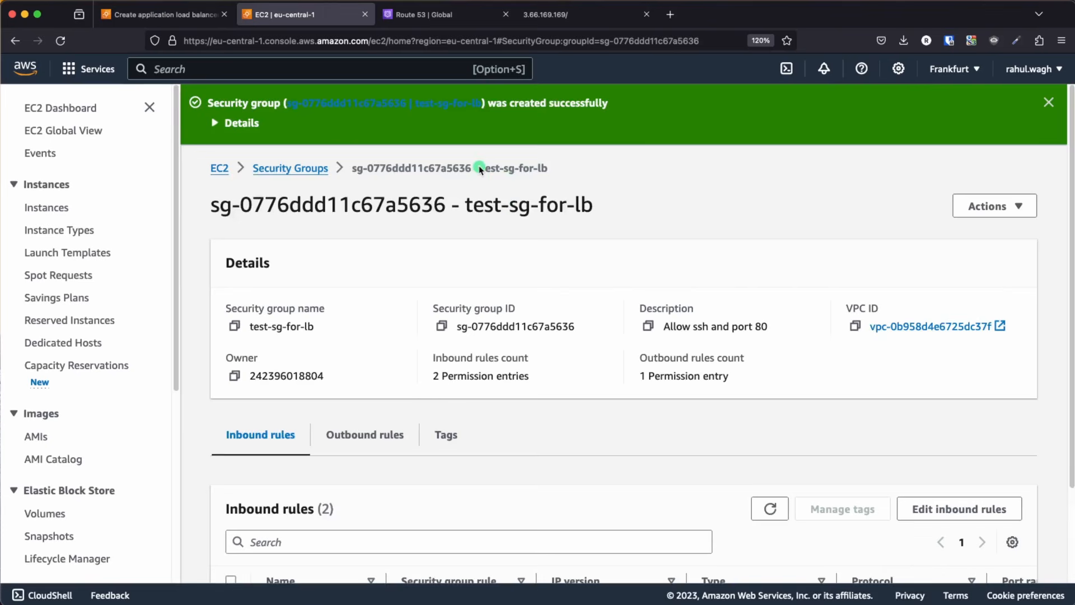
Step: Refresh the load balancer's available security groups and add test-sg-for-lb alongside default
drag(481, 168, 548, 169)
click(197, 25)
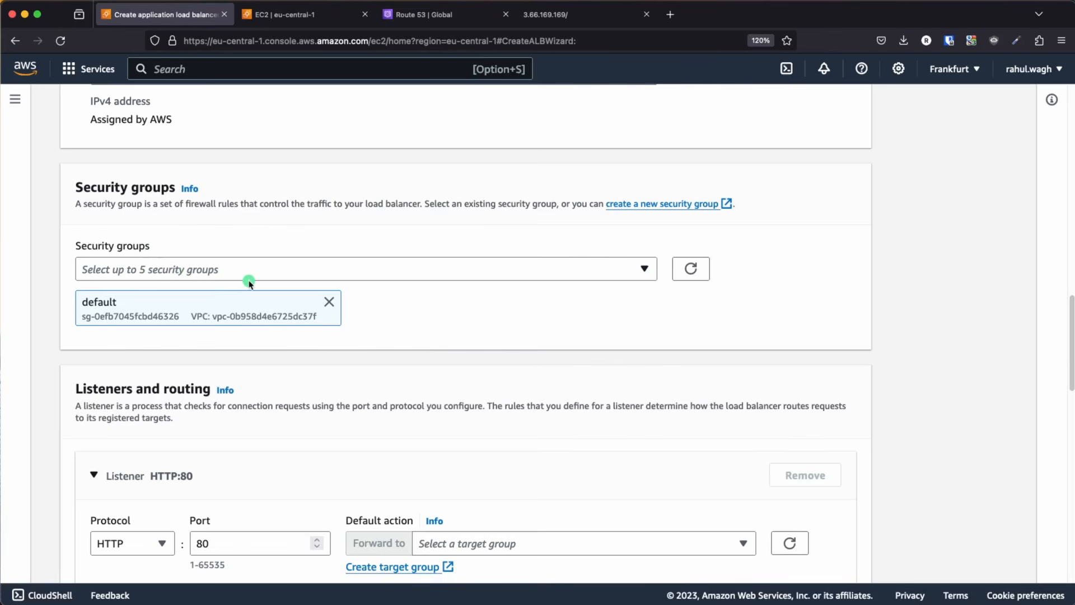
click(444, 271)
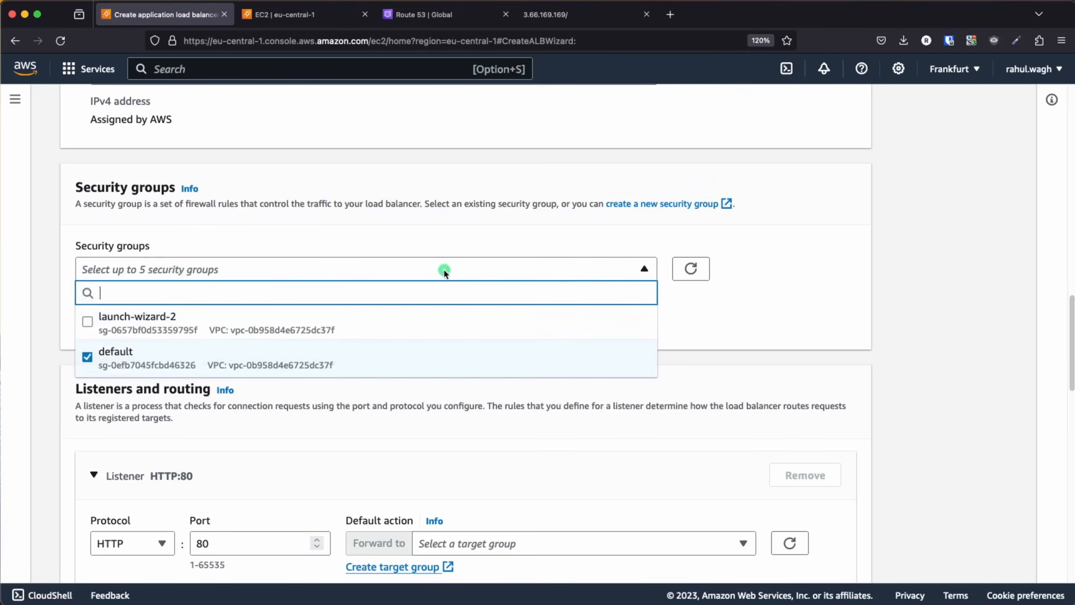
click(690, 271)
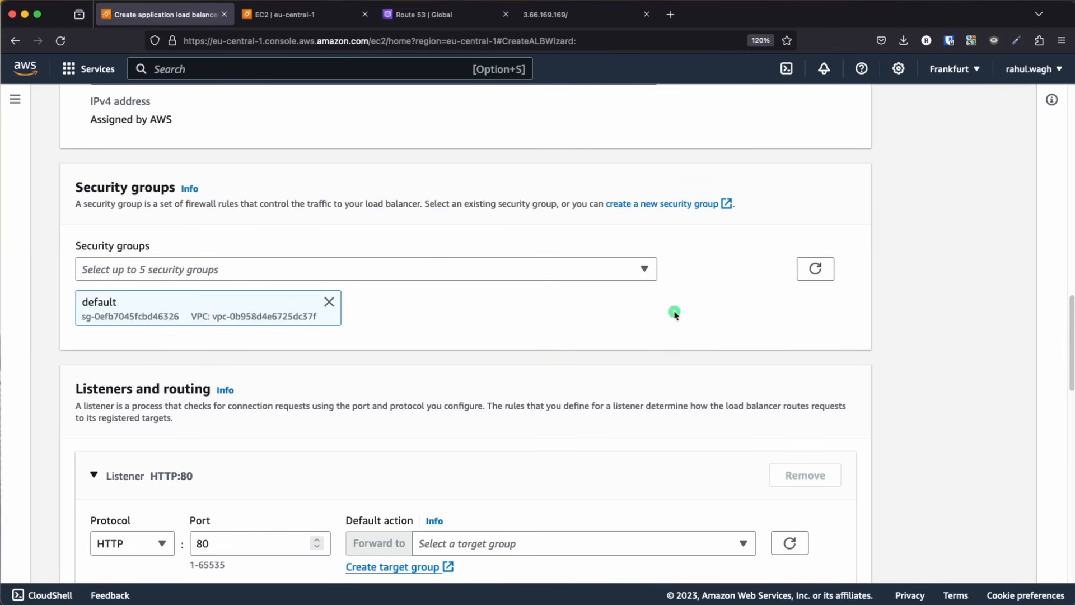
click(512, 272)
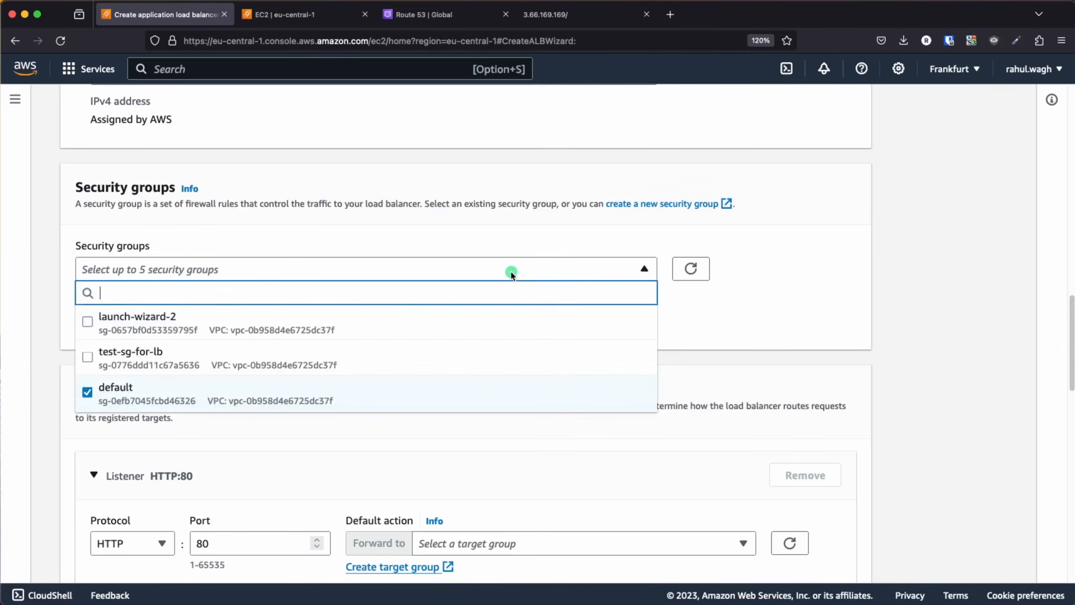
click(88, 356)
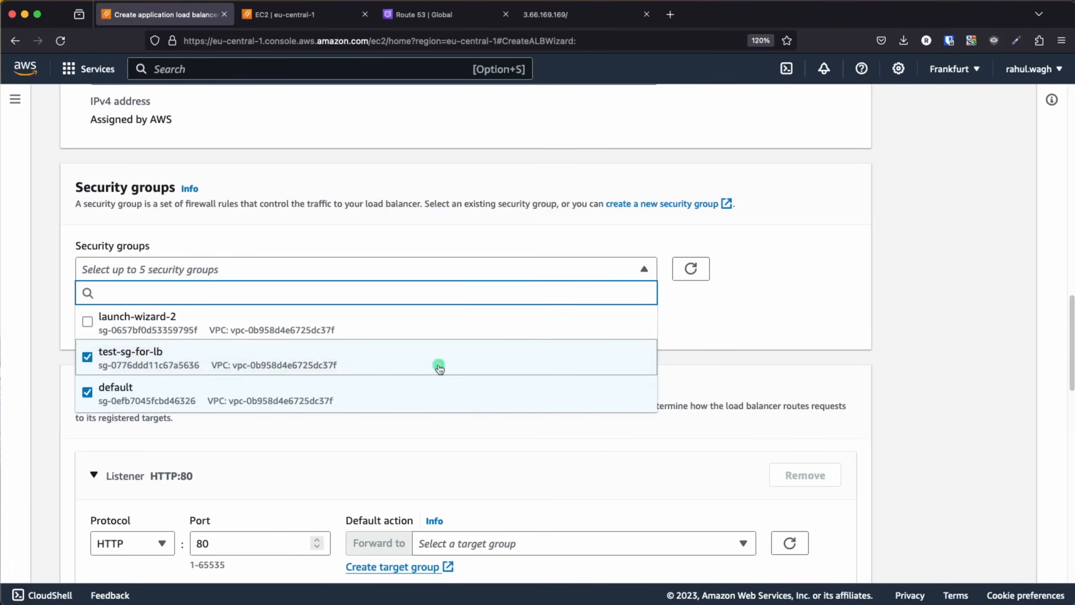
click(774, 326)
Step: Set the HTTP:80 listener's default action to forward to the test-tg-ec2 target group
scroll(613, 319, down, 5)
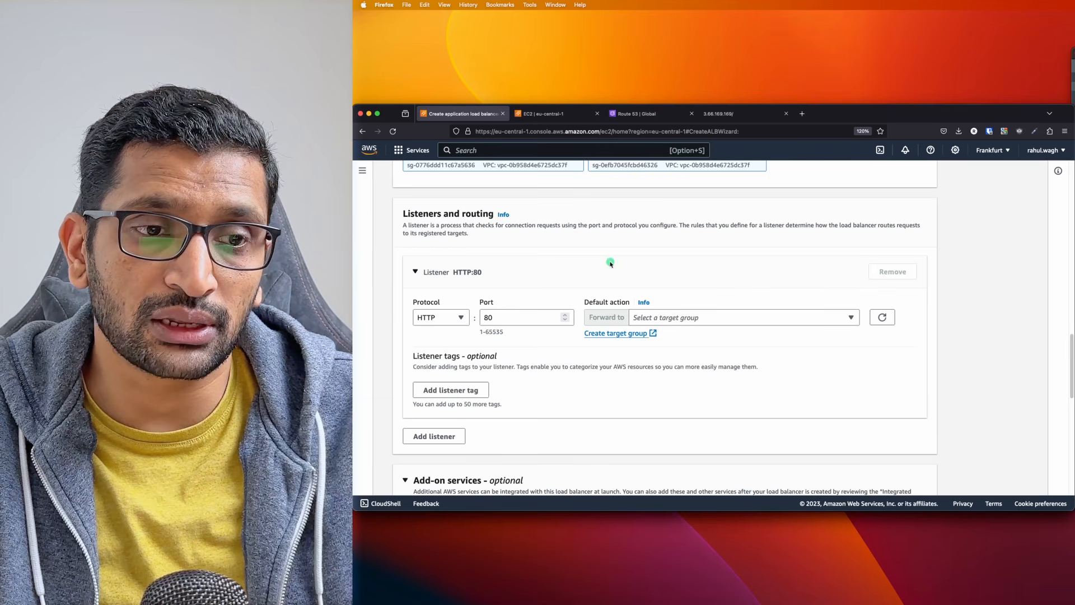
click(771, 316)
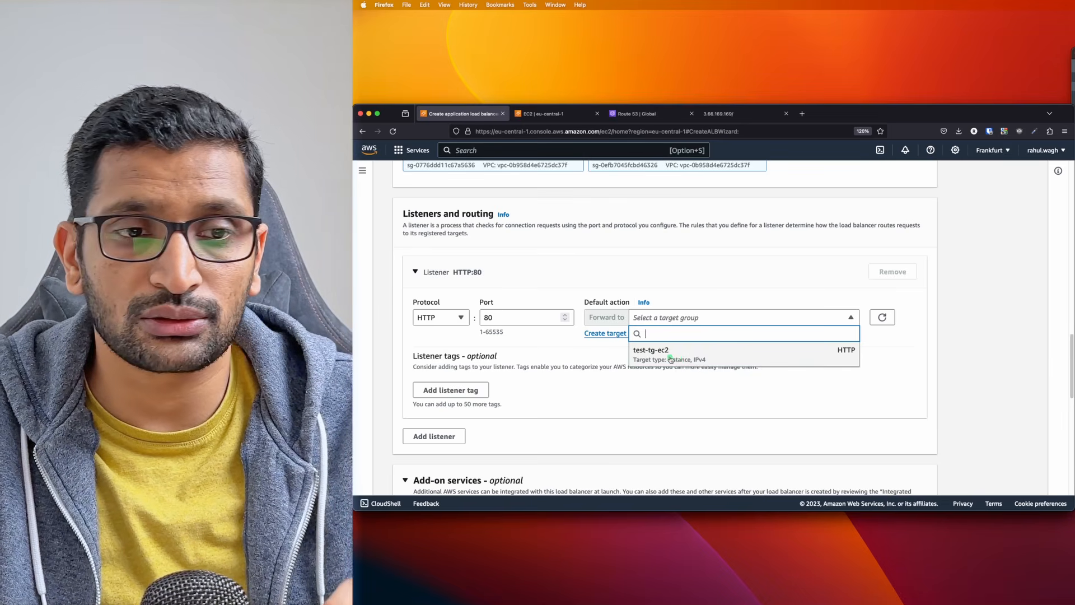
click(671, 358)
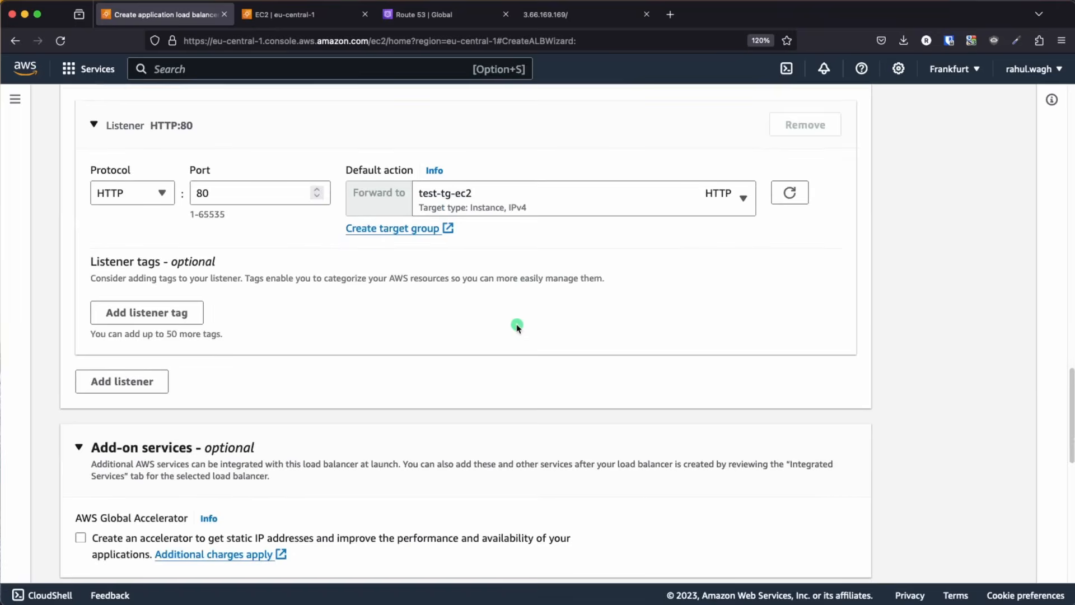
Step: Review the load balancer summary and create the load balancer
scroll(700, 324, down, 5)
scroll(517, 328, down, 2)
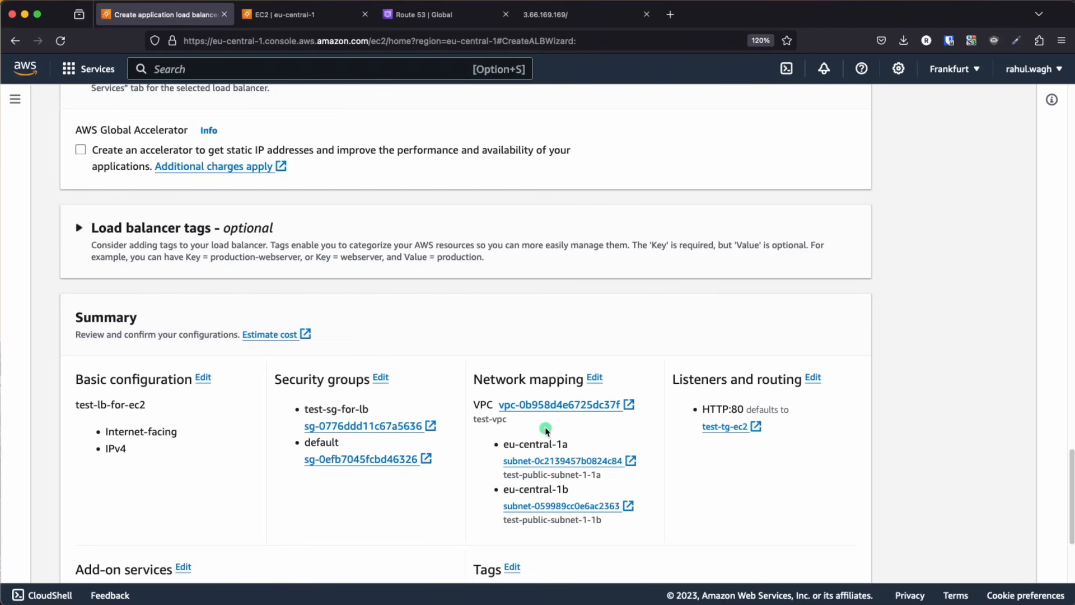
scroll(376, 325, down, 5)
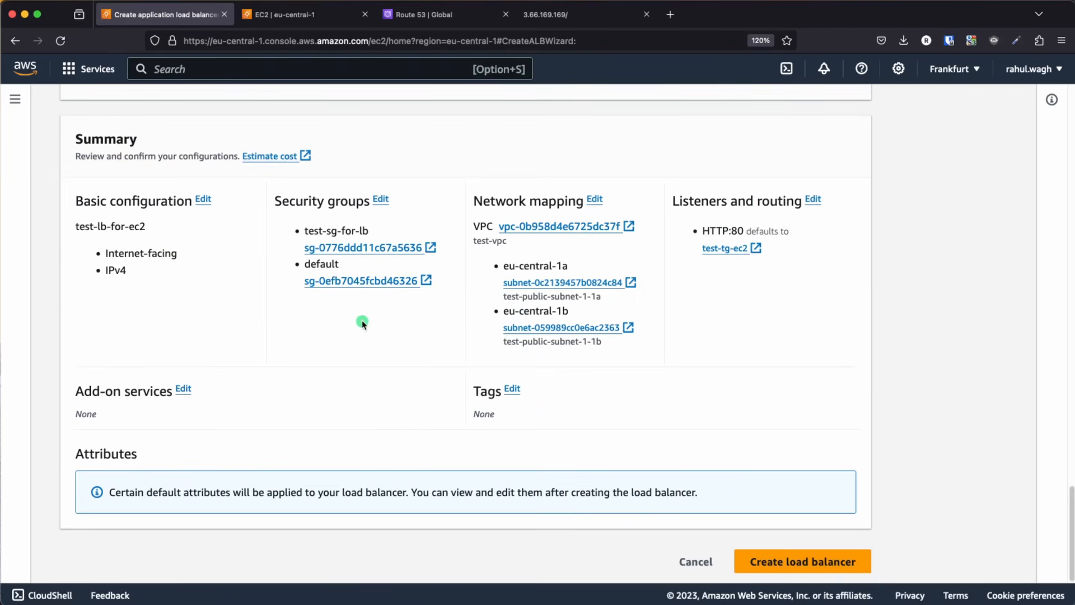
click(774, 566)
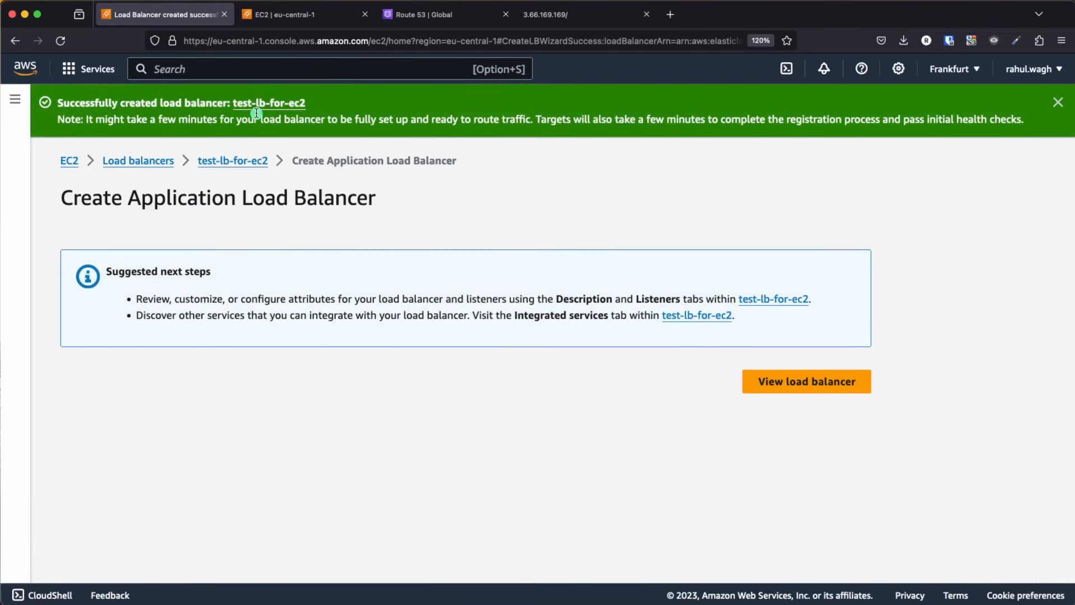
Step: Check the provisioning state of test-lb-for-ec2 in the load balancers list and refresh it
click(218, 162)
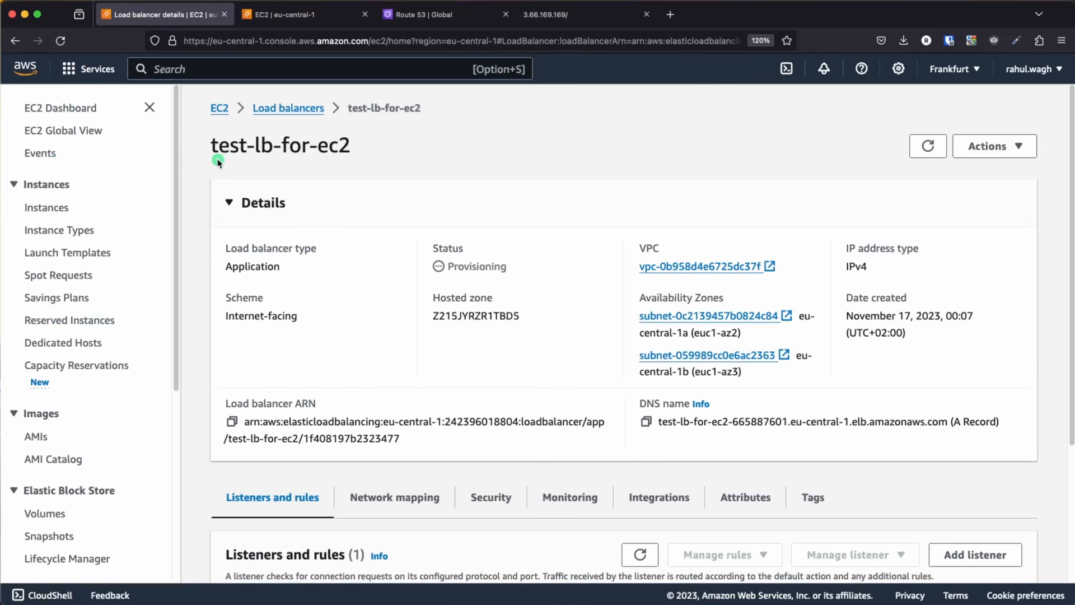
click(302, 111)
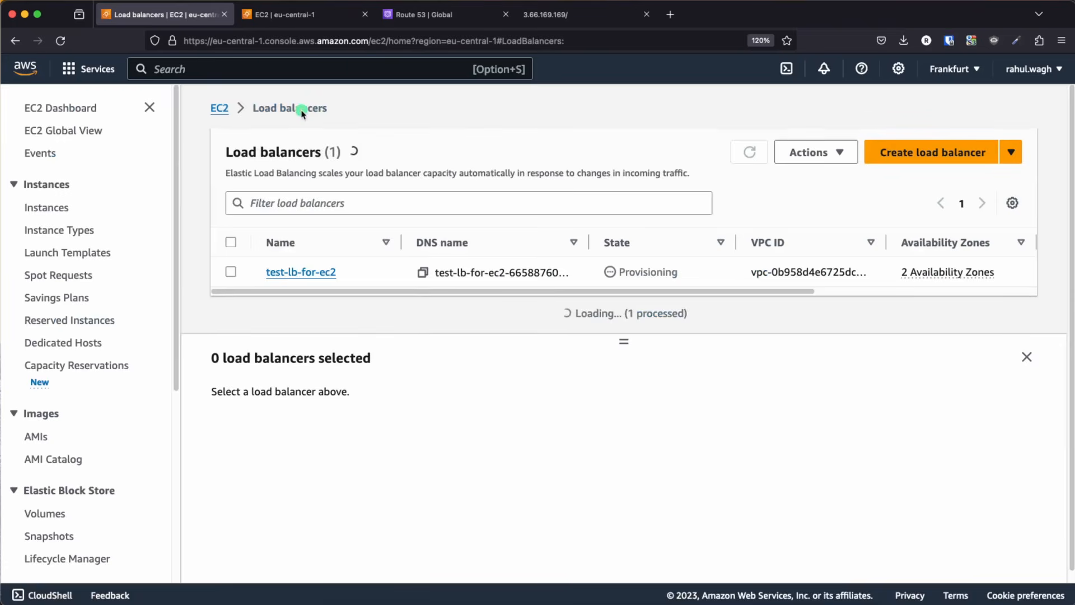
drag(607, 273, 698, 280)
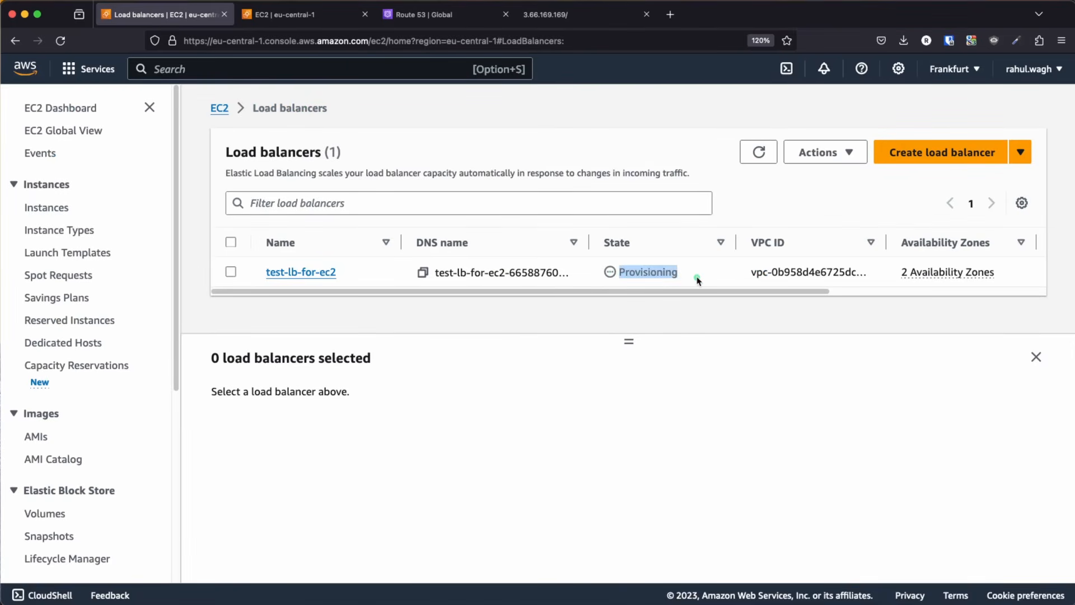
click(697, 280)
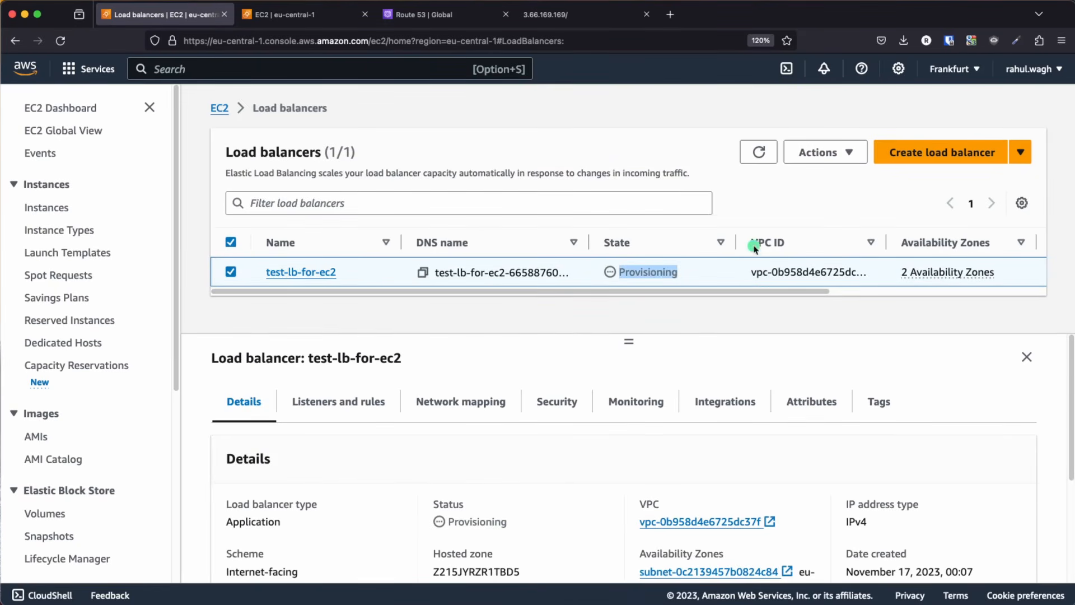
click(759, 153)
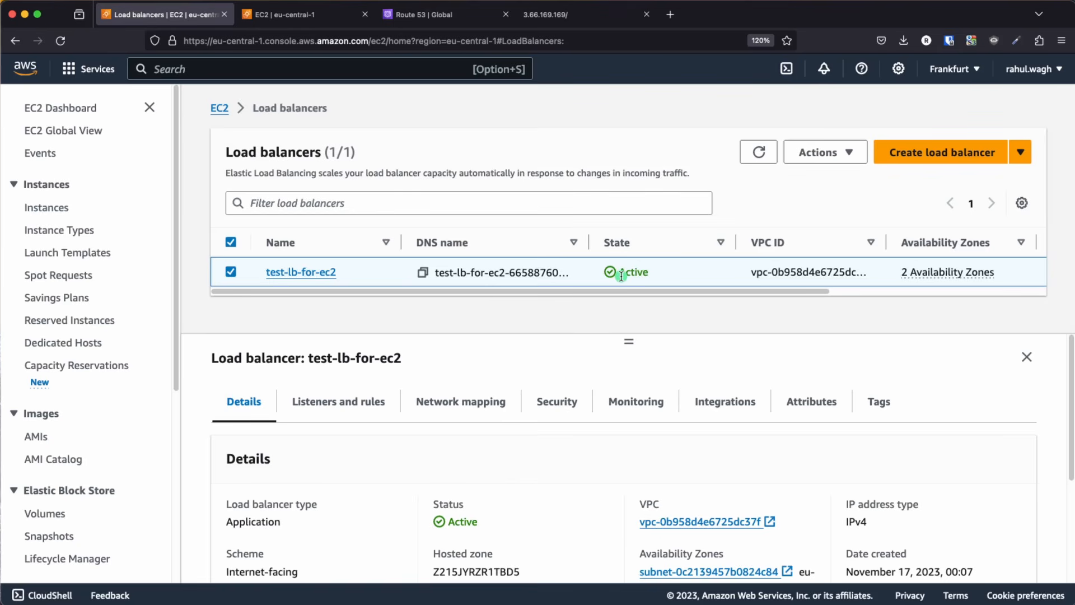
Step: Copy the DNS name of test-lb-for-ec2, load it in a new browser tab and enlarge the page to 240%
click(286, 272)
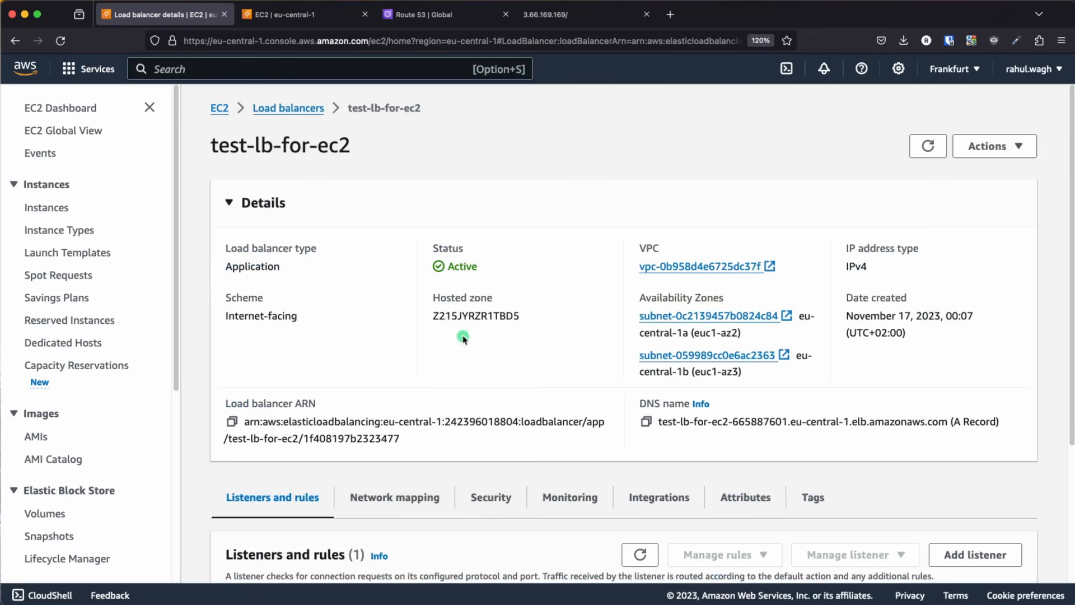
scroll(504, 344, down, 3)
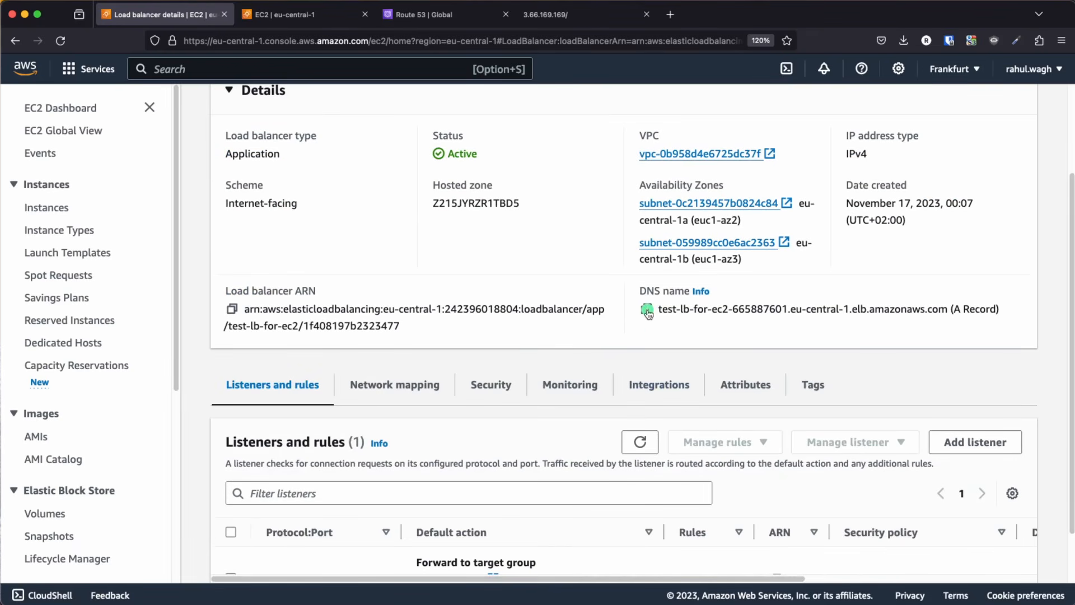
click(647, 309)
click(670, 14)
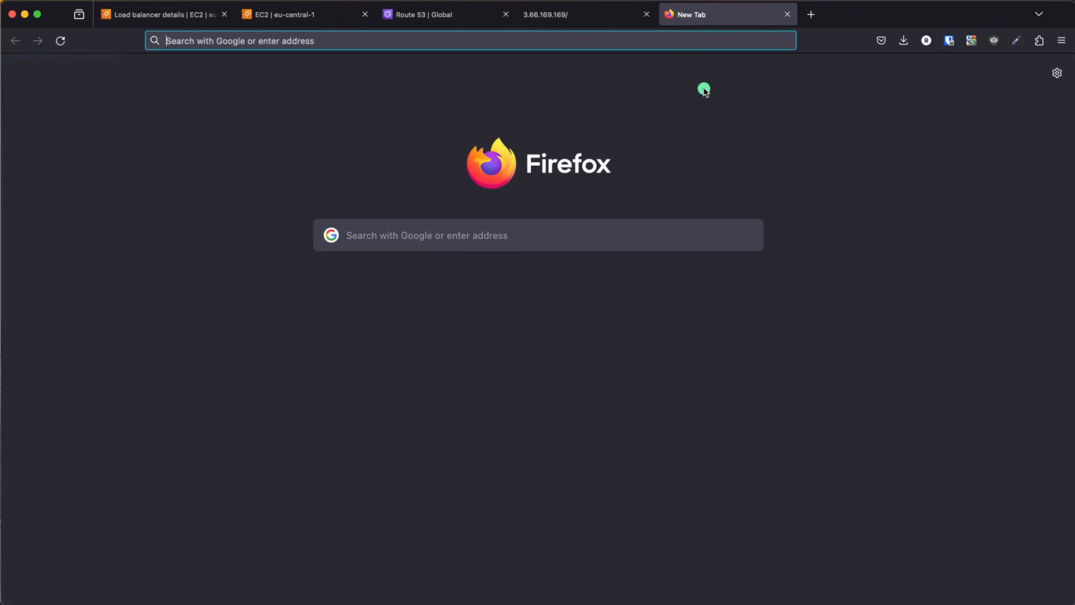
key(super+v)
key(Return)
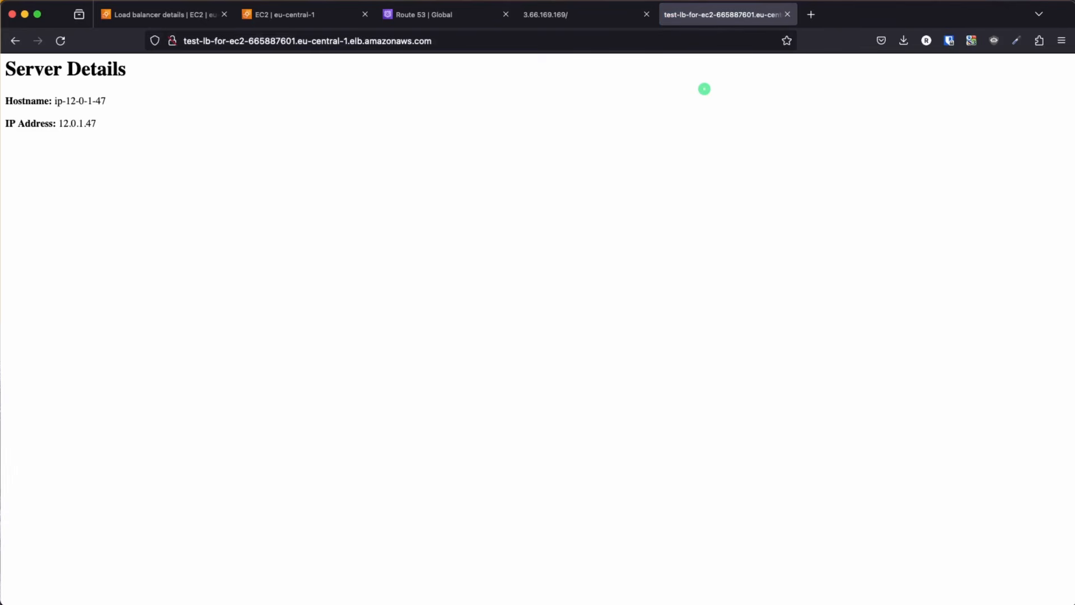
key(super+plus)
key(super+plus)
key(super+plus)
key(super+plus)
key(super+plus)
key(super+plus)
key(super+plus)
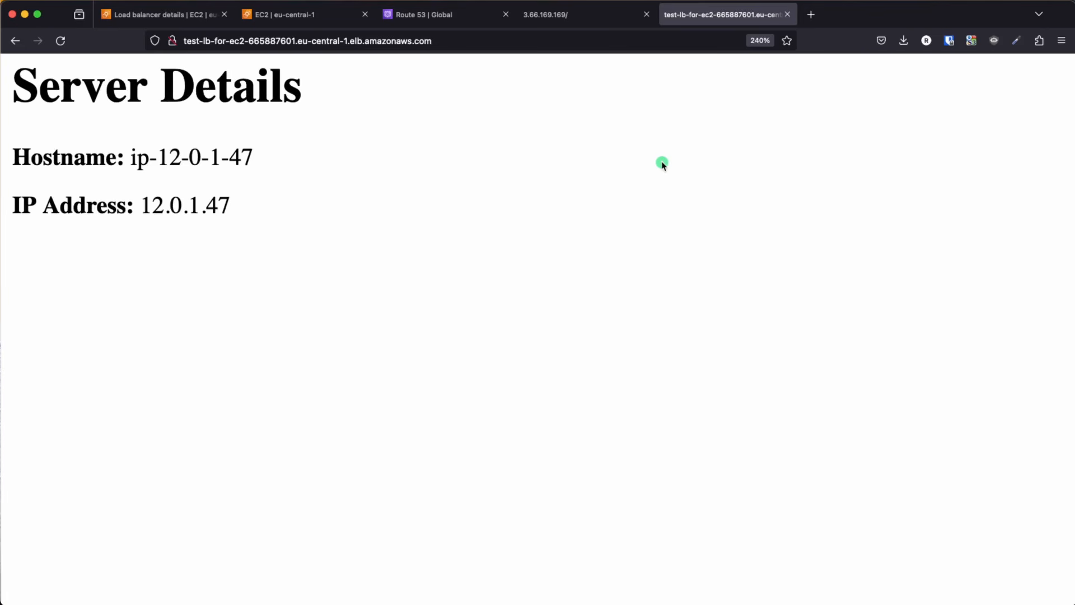
click(474, 40)
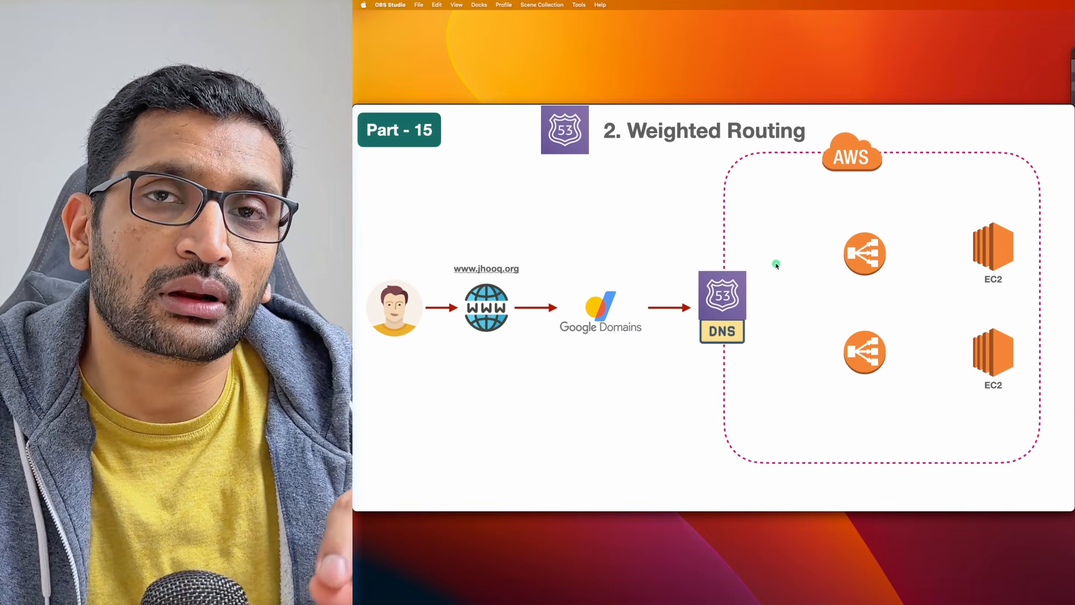
click(844, 267)
click(797, 315)
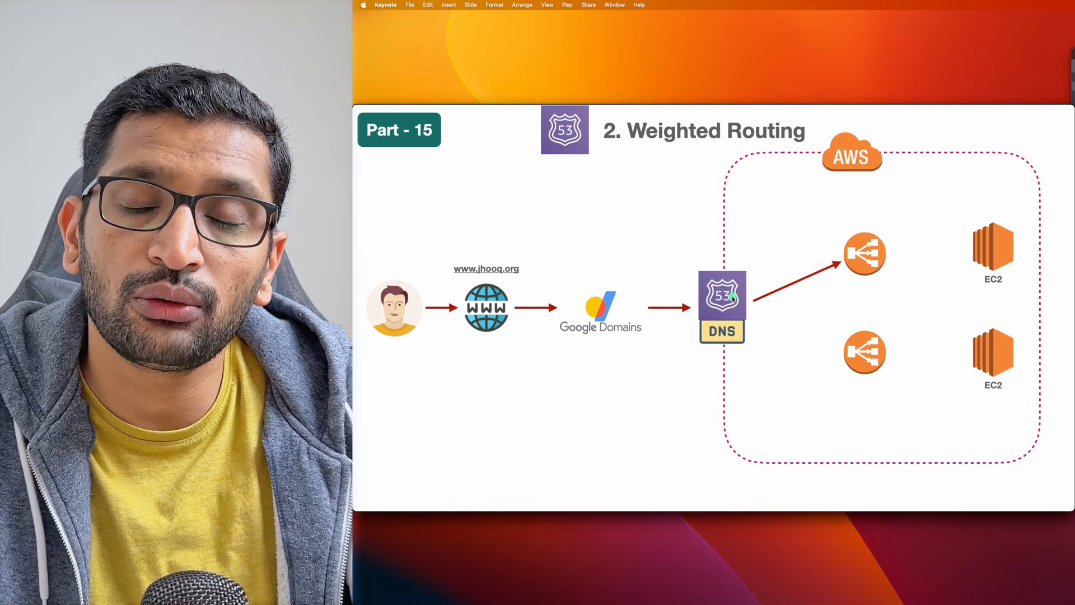
click(898, 263)
click(893, 282)
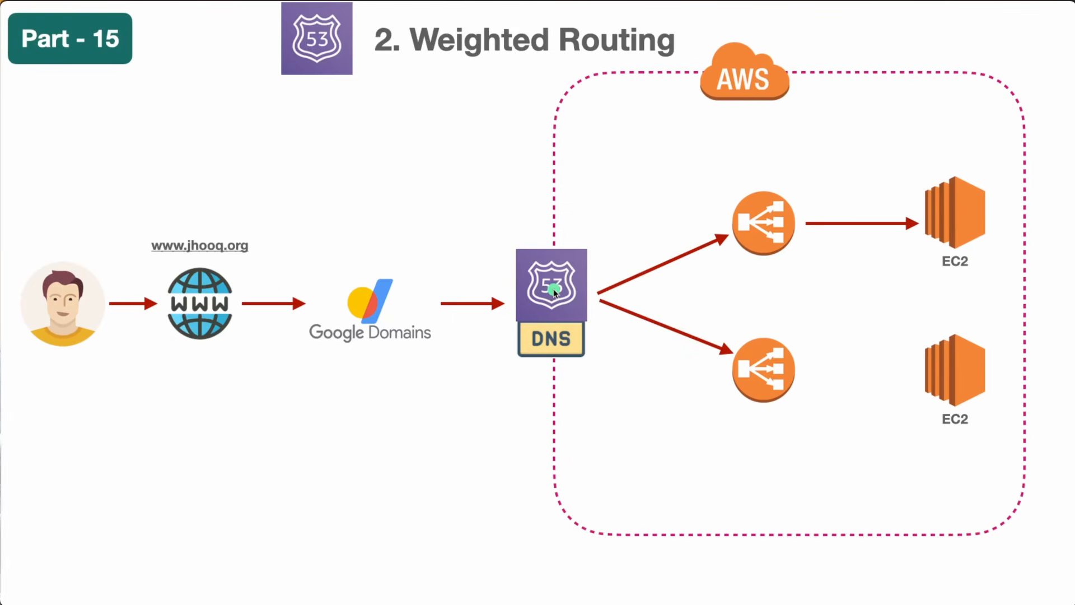
Step: Switch back to Firefox and close every browser tab except the load balancer details
key(super+Tab)
key(super+Tab)
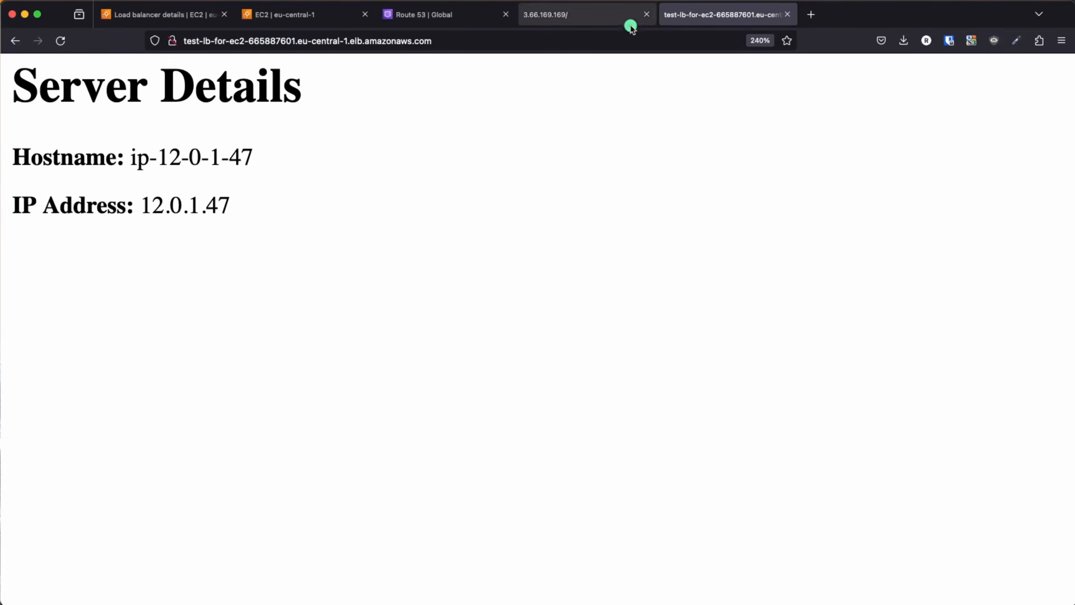
click(646, 15)
click(646, 15)
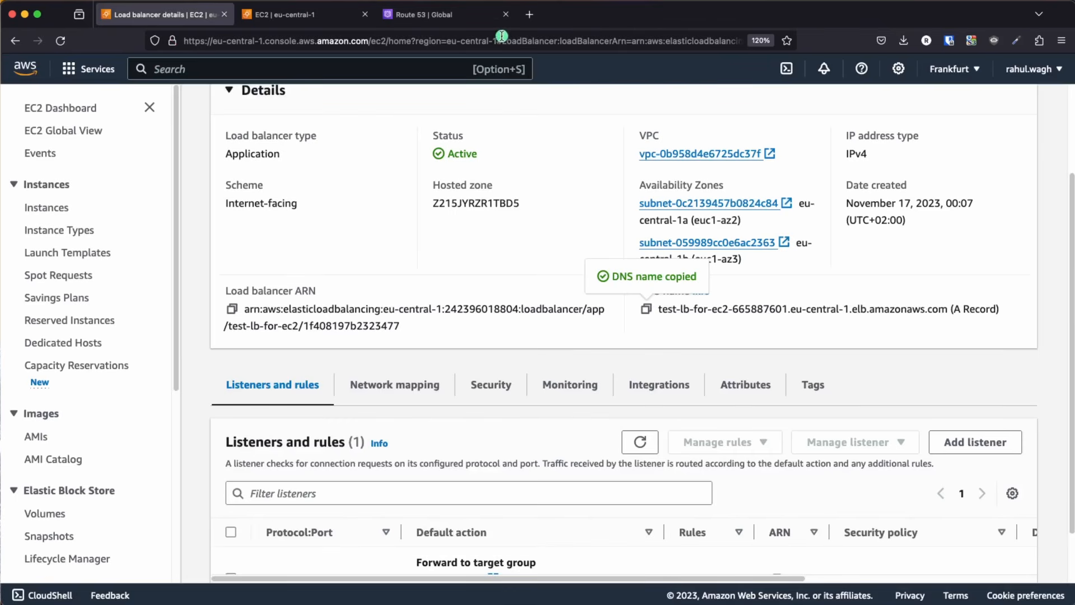
click(507, 15)
click(364, 14)
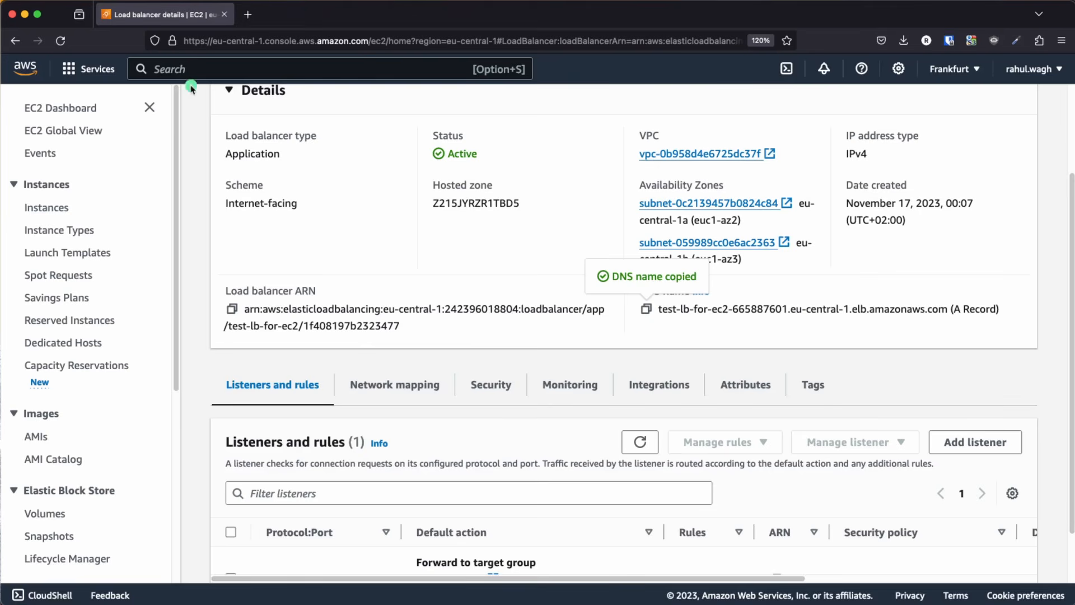
Step: Find the Route 53 service by searching for 53 and open the jhooq.org hosted zone
click(28, 70)
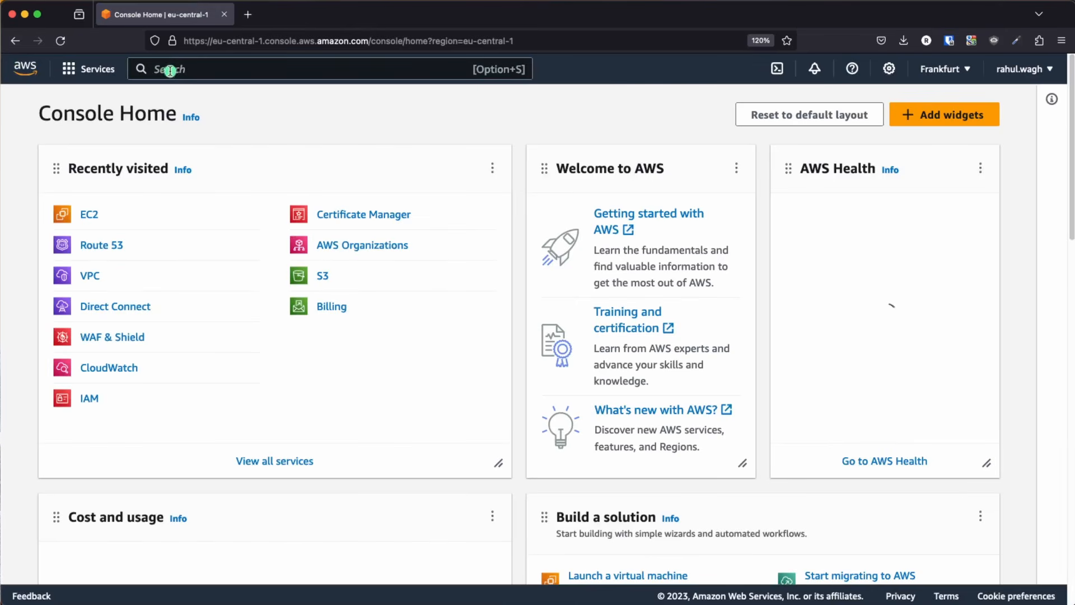
click(169, 69)
text(5)
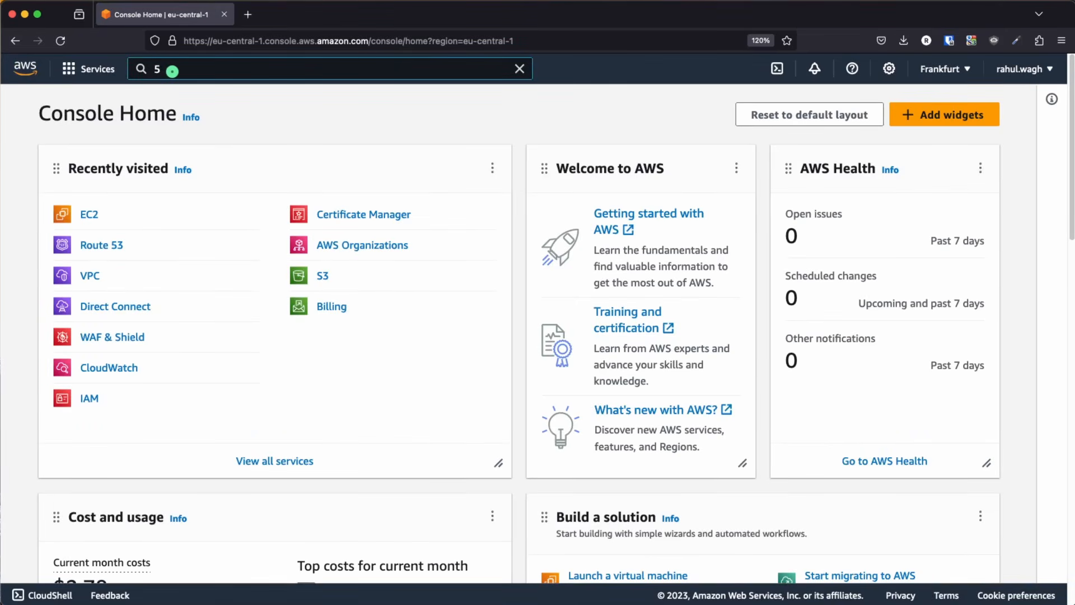
text(3)
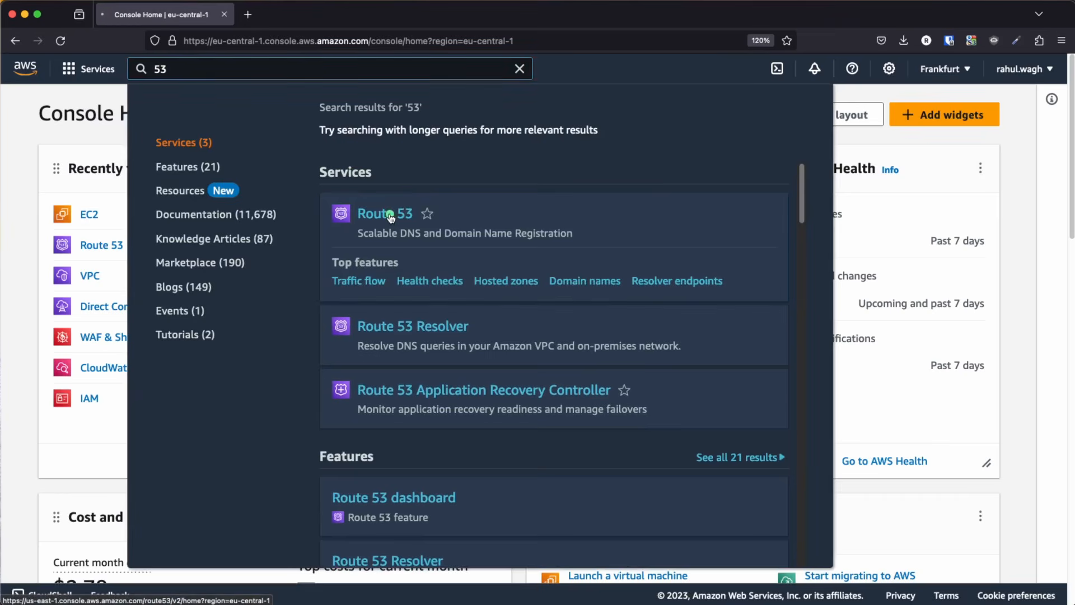
click(390, 217)
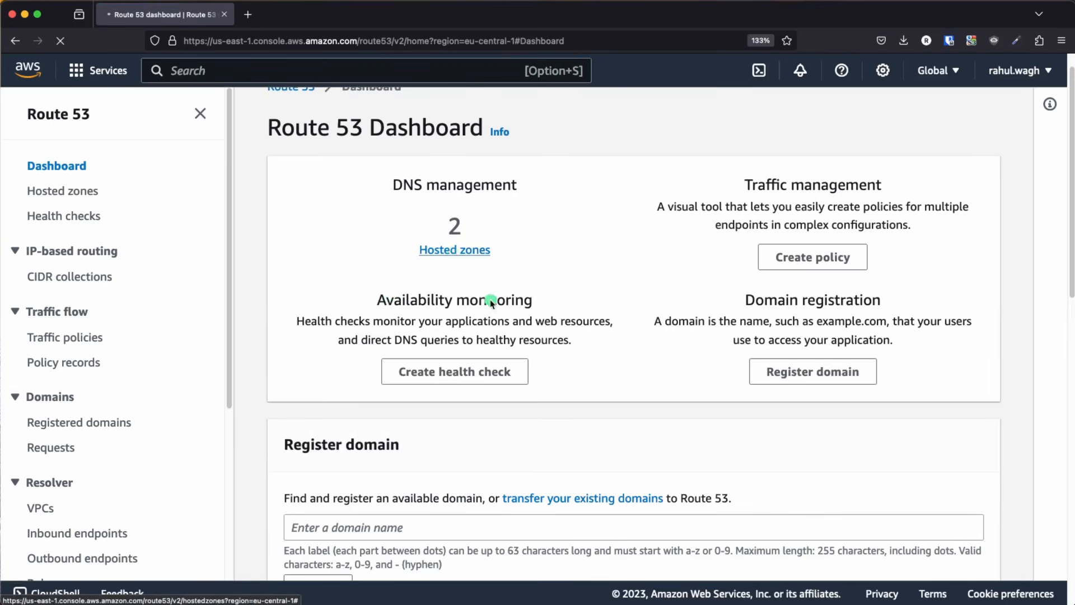
click(454, 250)
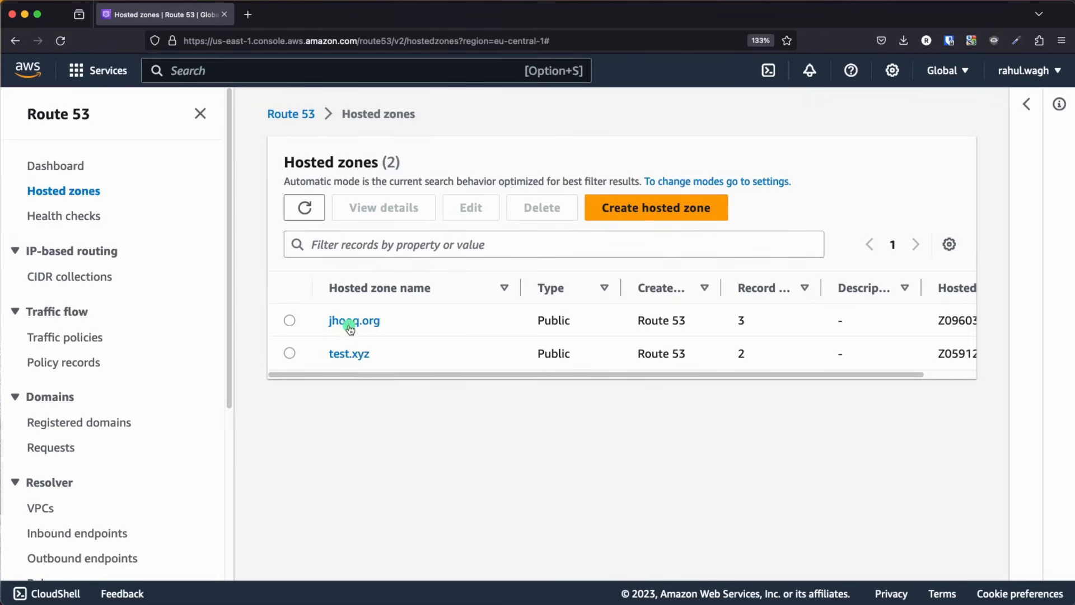
click(345, 328)
Step: Select the jhooq.org A record and close its record details
scroll(571, 361, down, 1)
scroll(571, 361, down, 2)
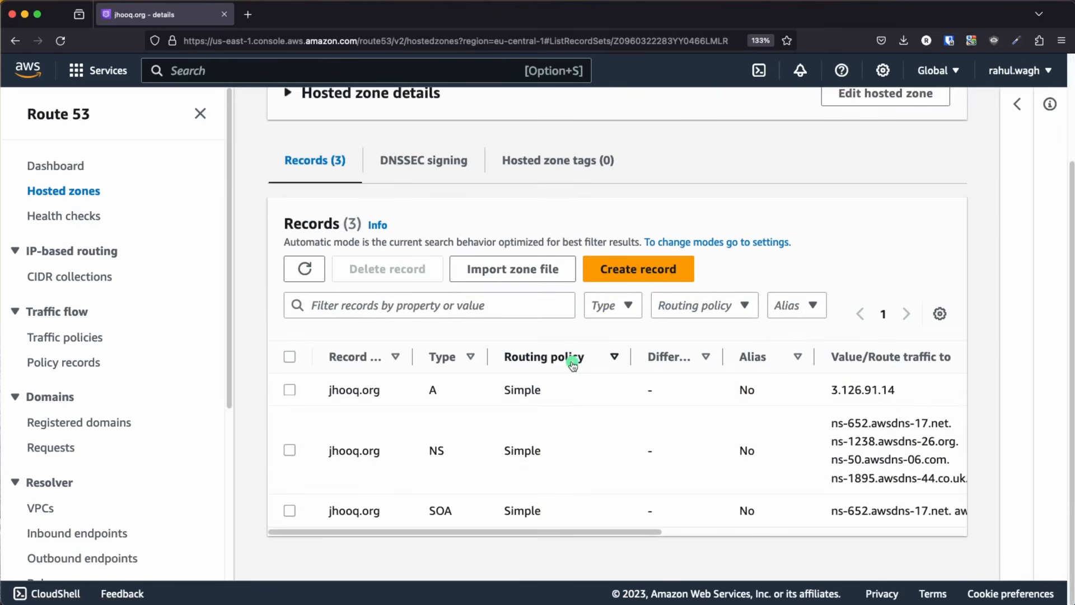
click(290, 391)
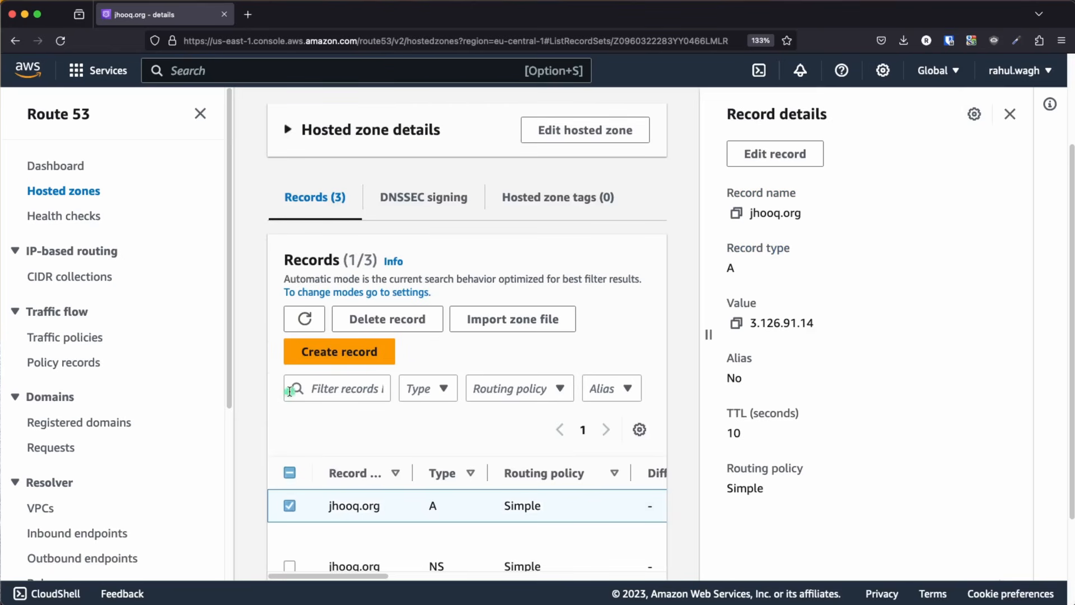
click(1011, 114)
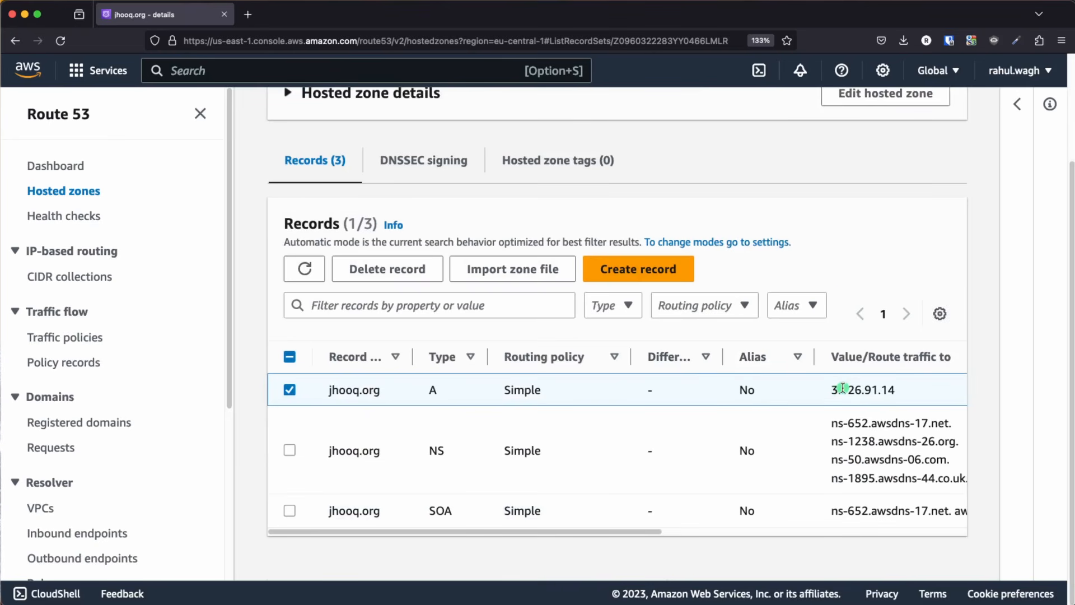
Step: Delete the selected jhooq.org A record and confirm the deletion
click(384, 270)
click(742, 490)
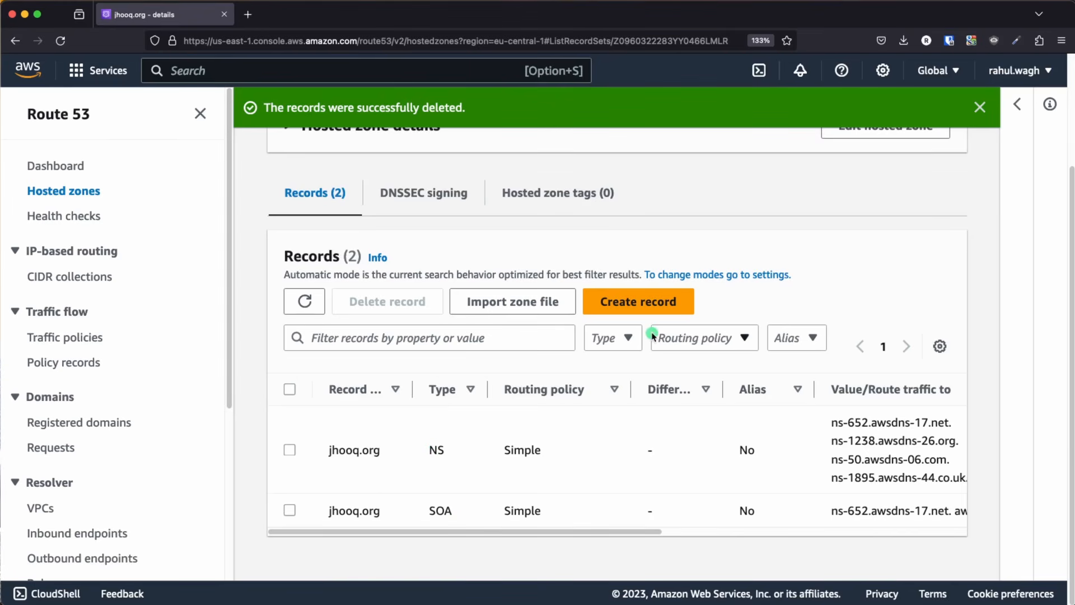
Step: Start creating a new record in the jhooq.org zone with simple routing and open the simple record definition
click(644, 301)
scroll(450, 353, down, 5)
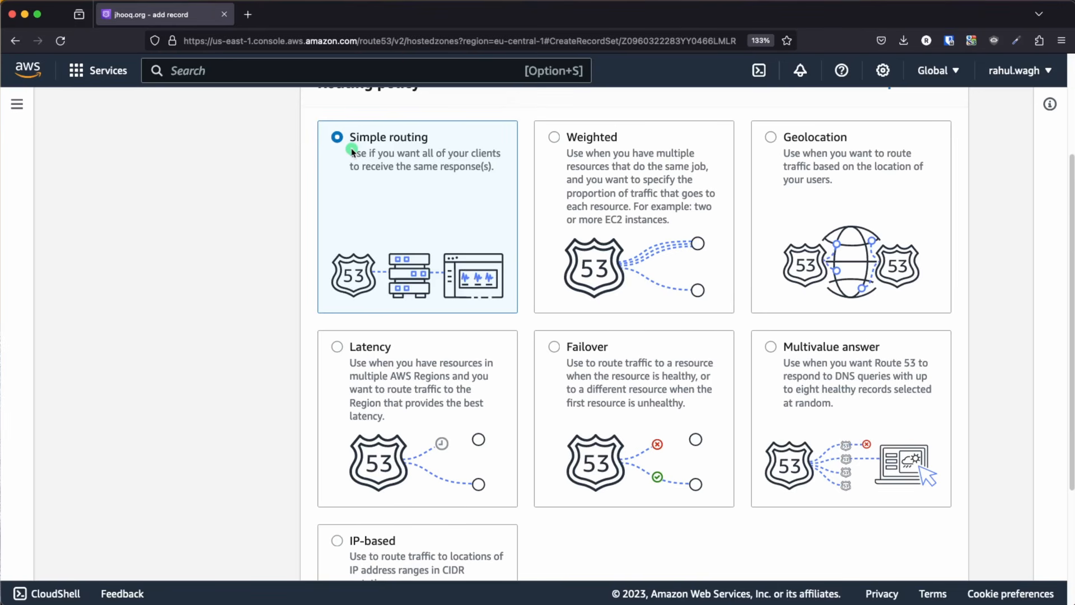
scroll(413, 235, down, 6)
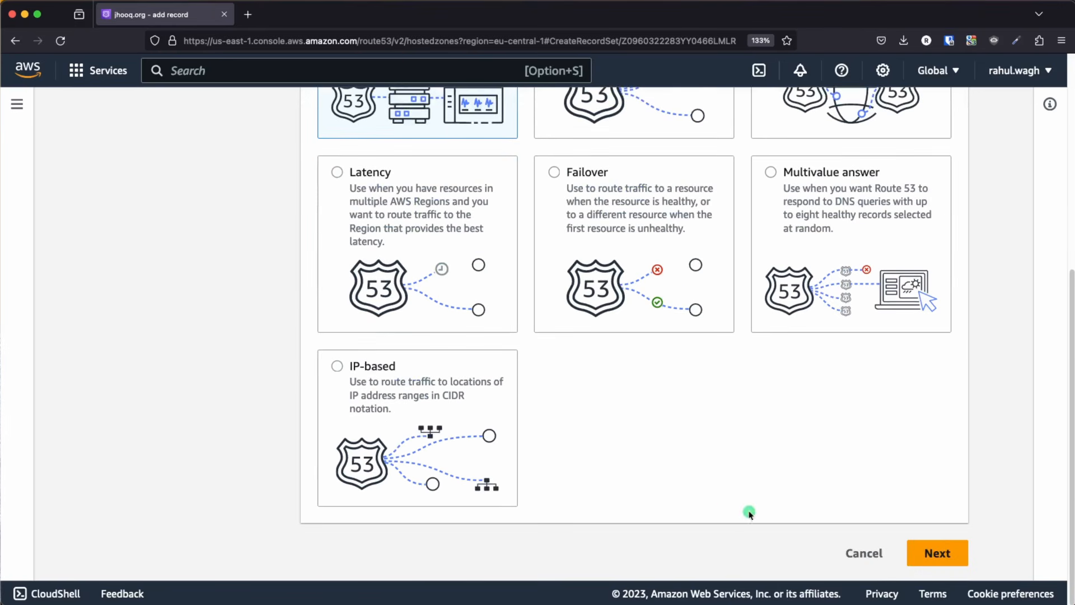
click(944, 548)
click(576, 279)
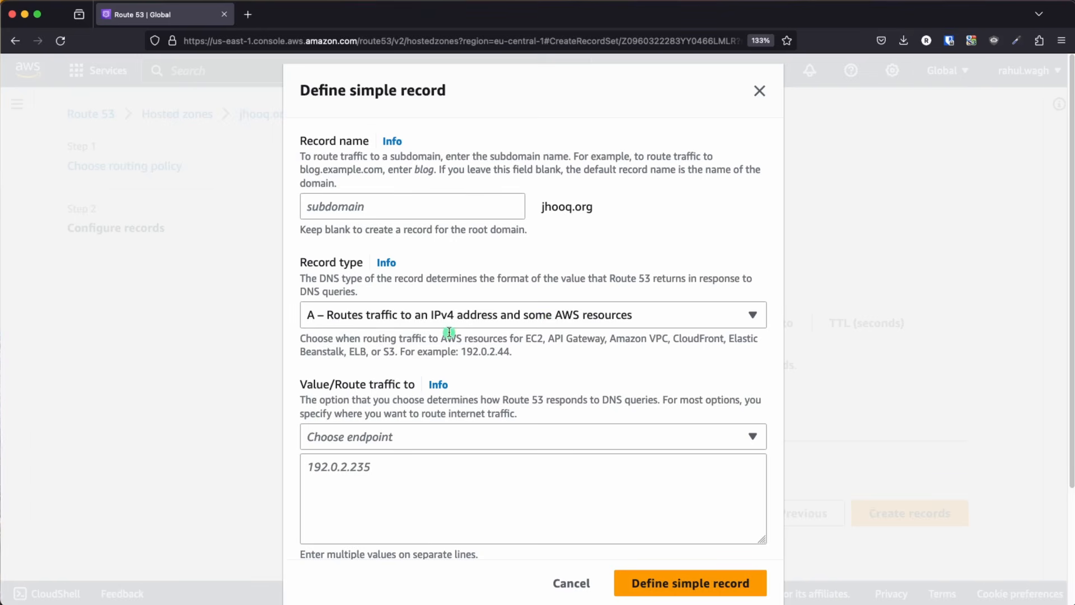
scroll(447, 334, down, 1)
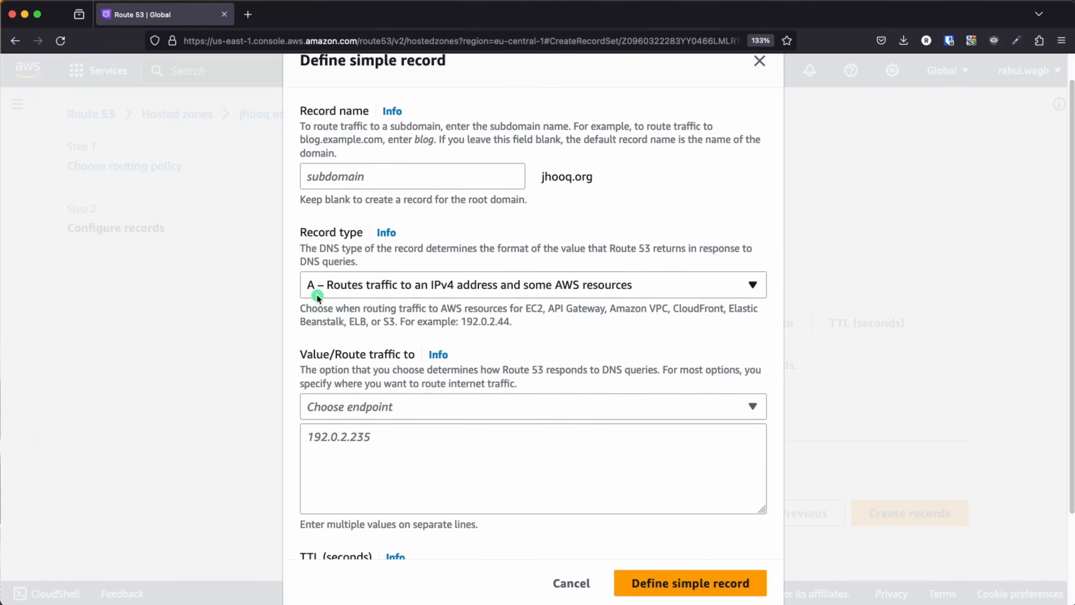
scroll(417, 369, down, 2)
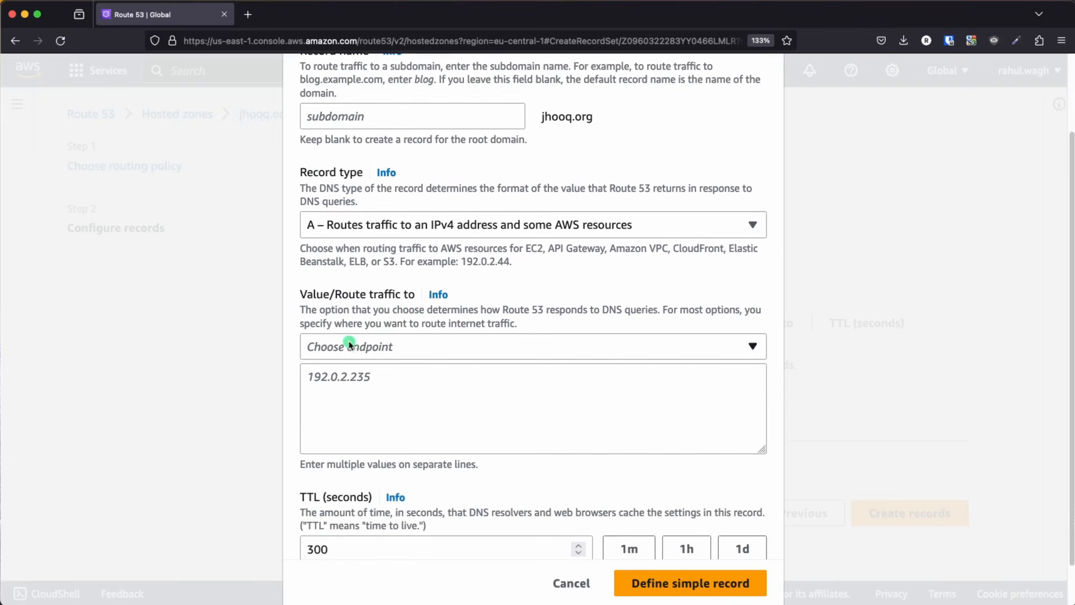
click(375, 382)
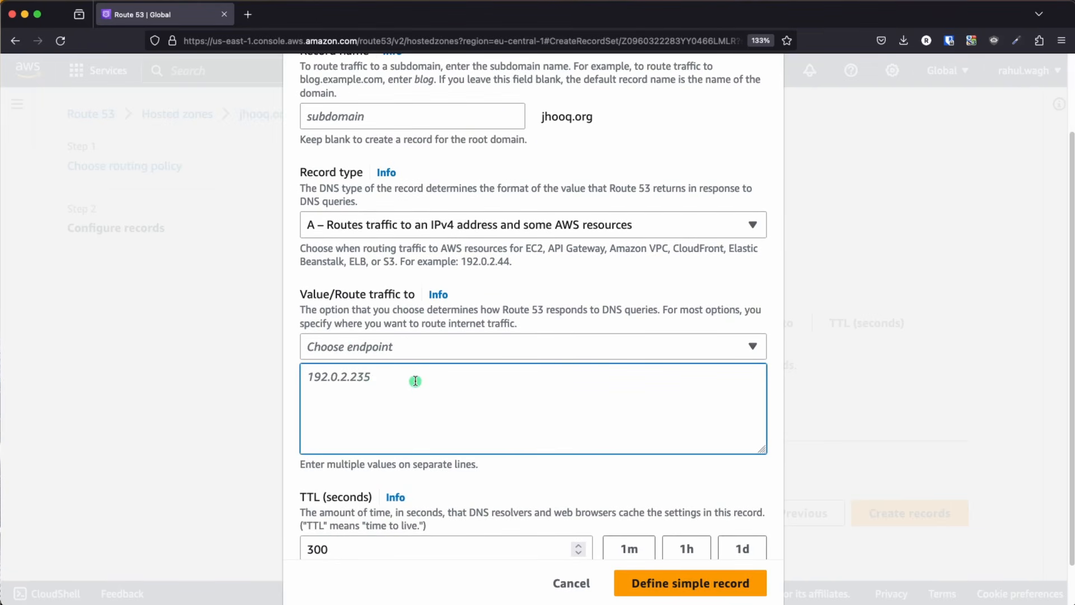
text(192.x)
key(BackSpace)
key(BackSpace)
Step: Define the root A record as an alias to Application and Classic Load Balancer in Europe (Frankfurt), targeting the test-lb-for-ec2 dualstack endpoint
click(393, 351)
scroll(468, 255, down, 5)
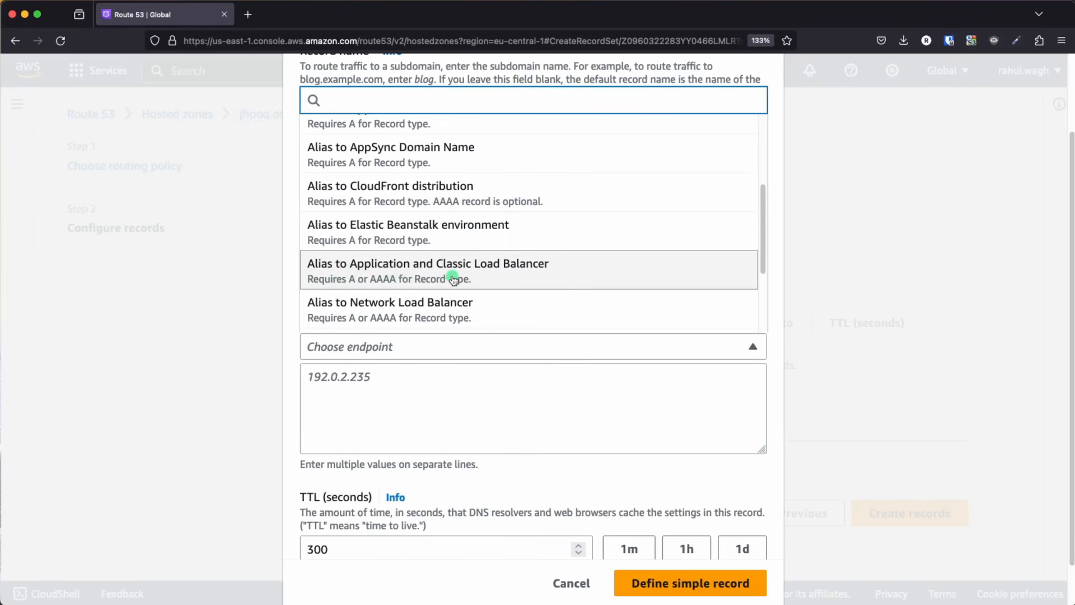
click(412, 274)
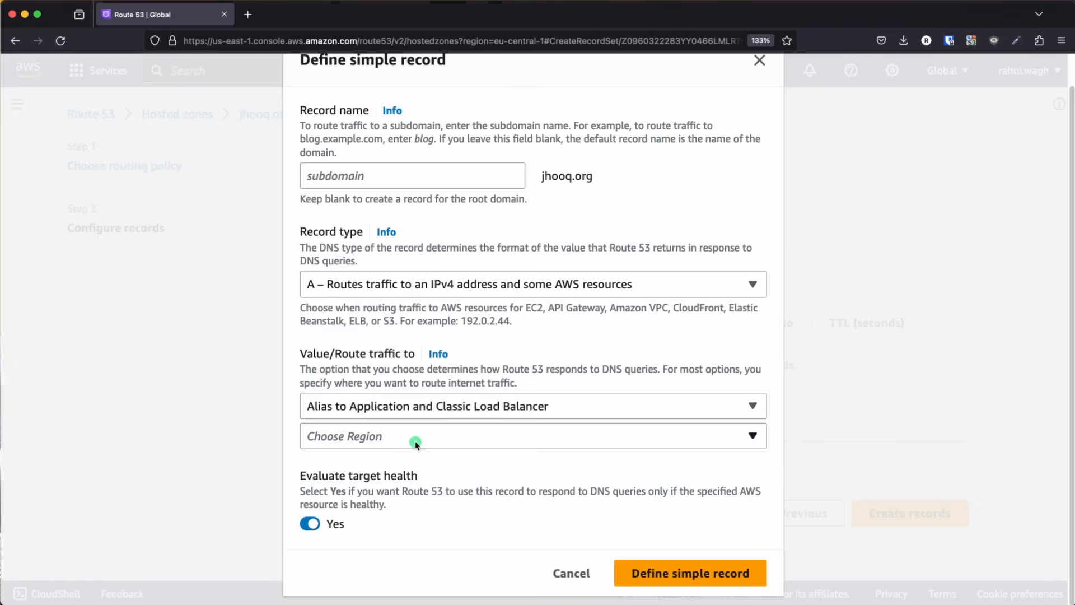
click(631, 400)
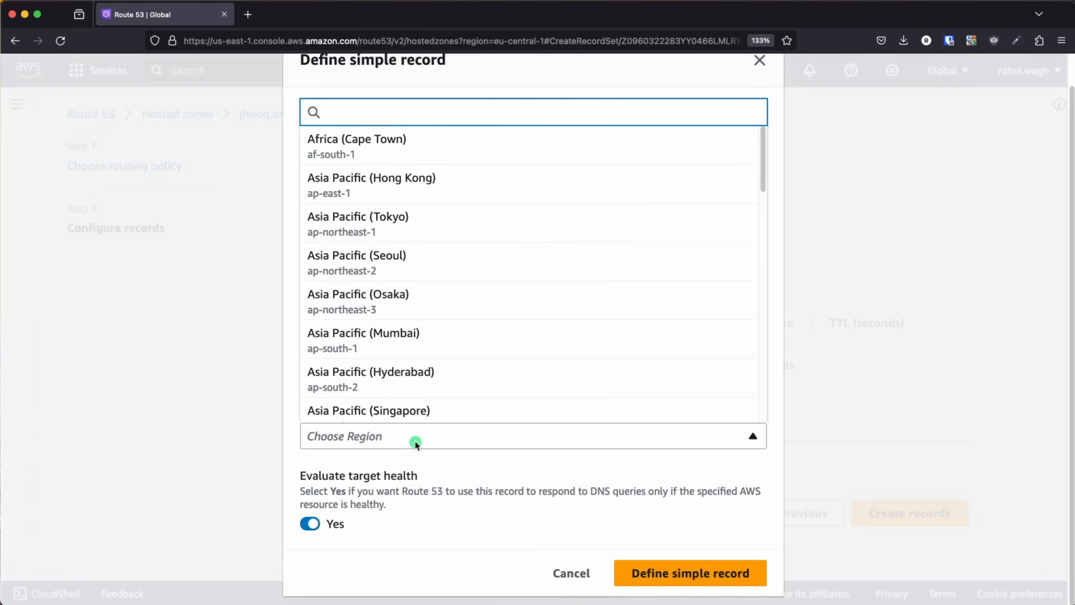
text(eu-)
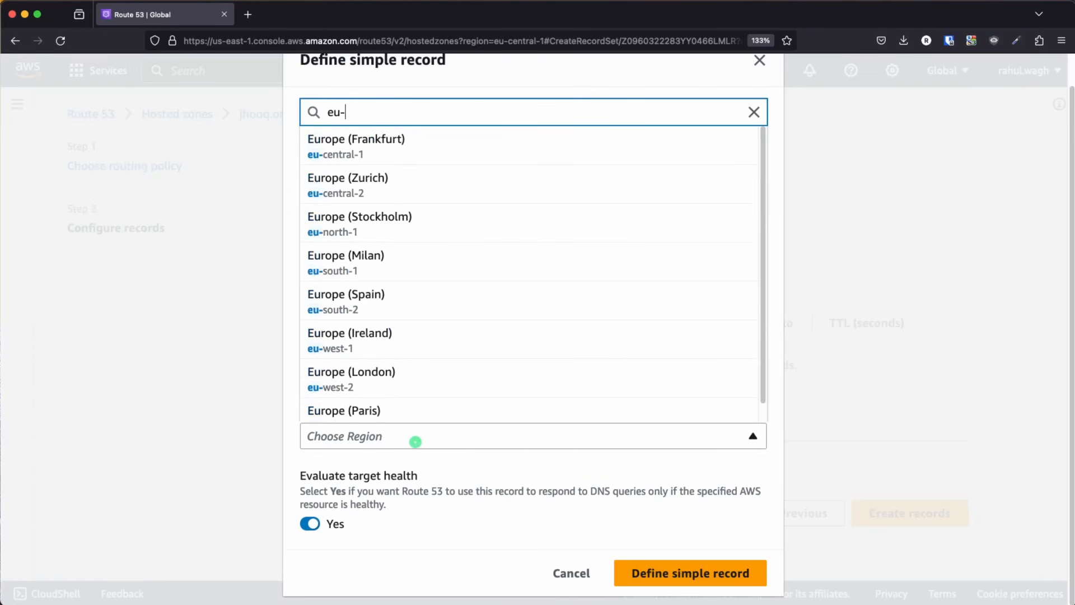
click(350, 147)
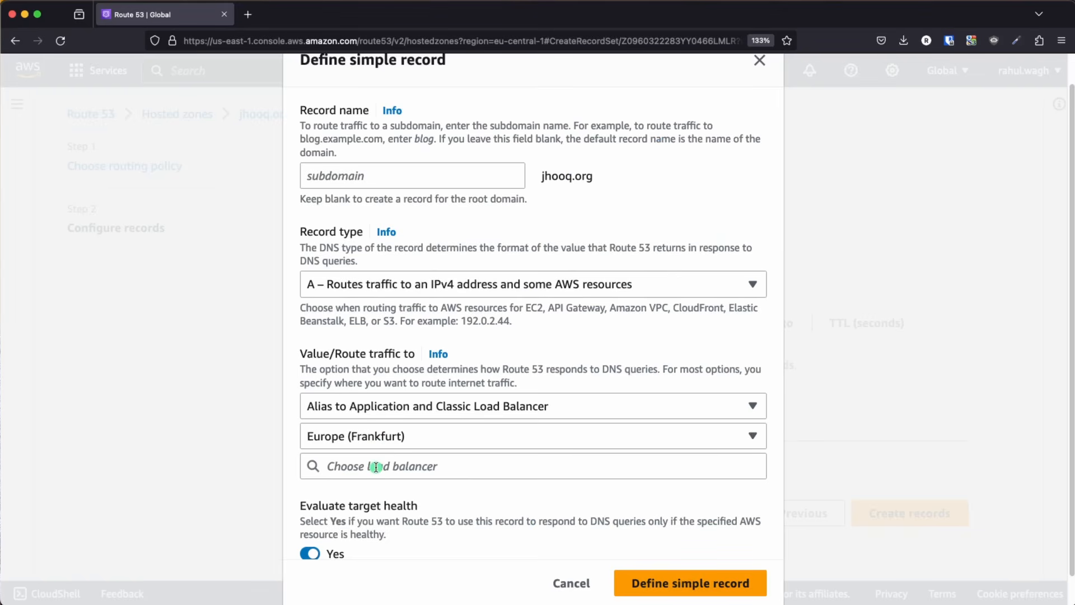
click(605, 417)
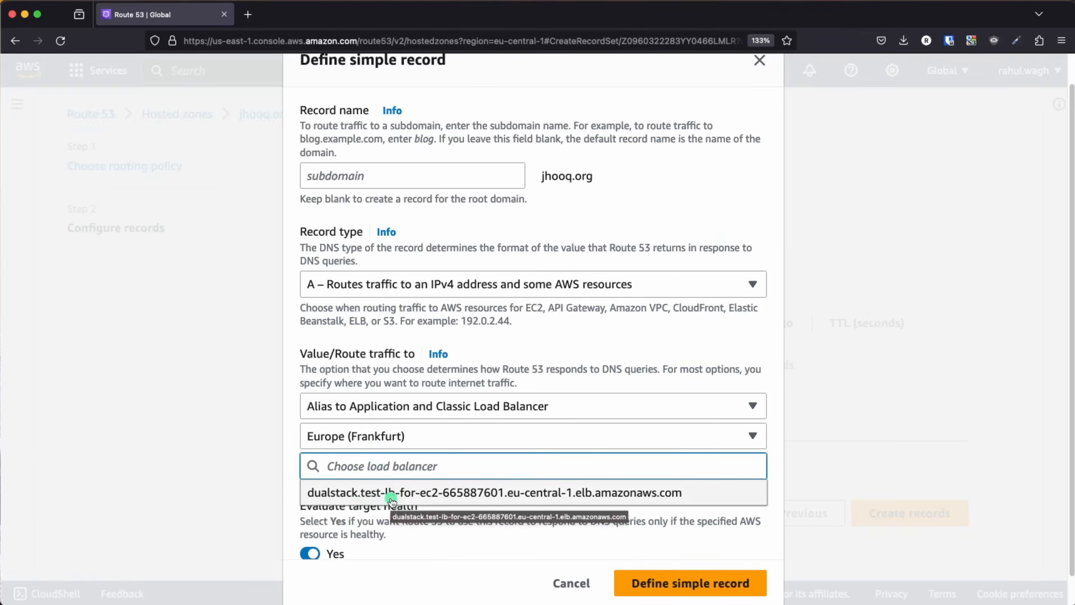
click(428, 492)
scroll(501, 524, down, 1)
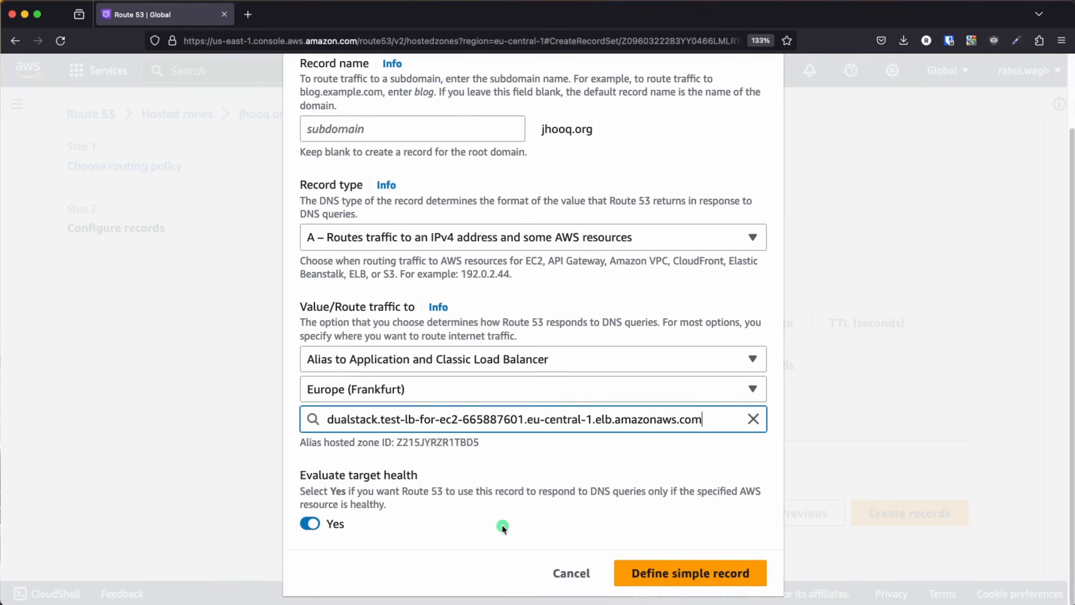
click(697, 577)
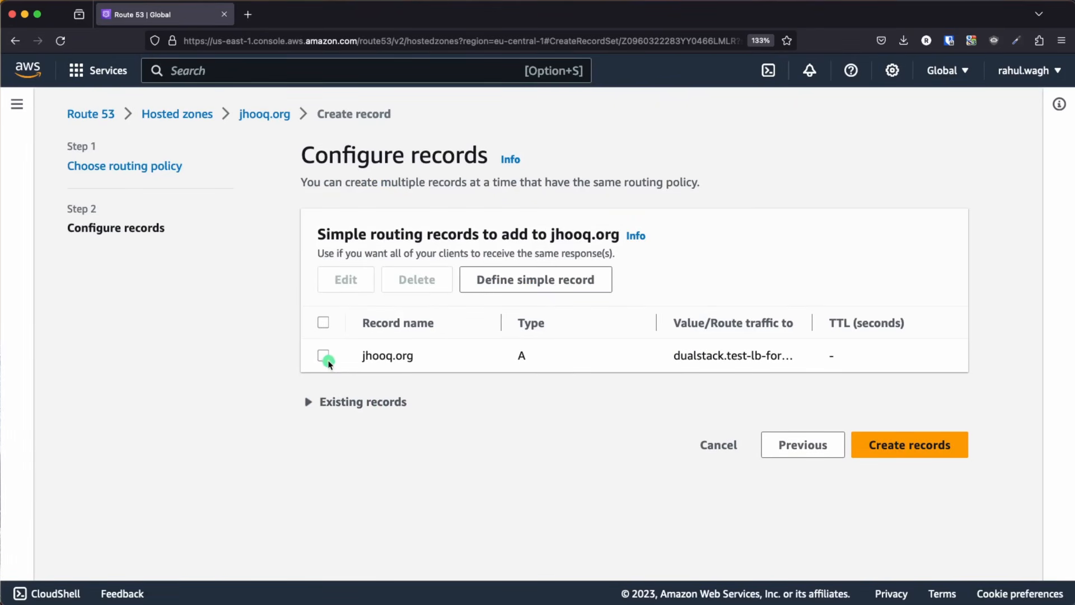
Step: Select the defined jhooq.org record, widen the Value/Route traffic to column and create the record
click(327, 360)
drag(812, 323, 951, 329)
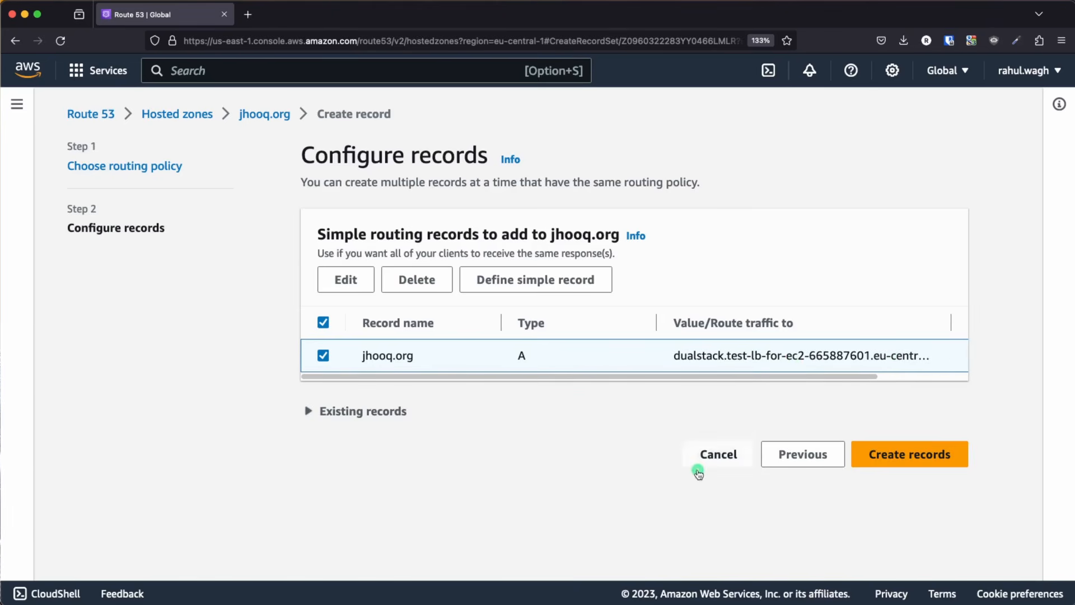
click(928, 455)
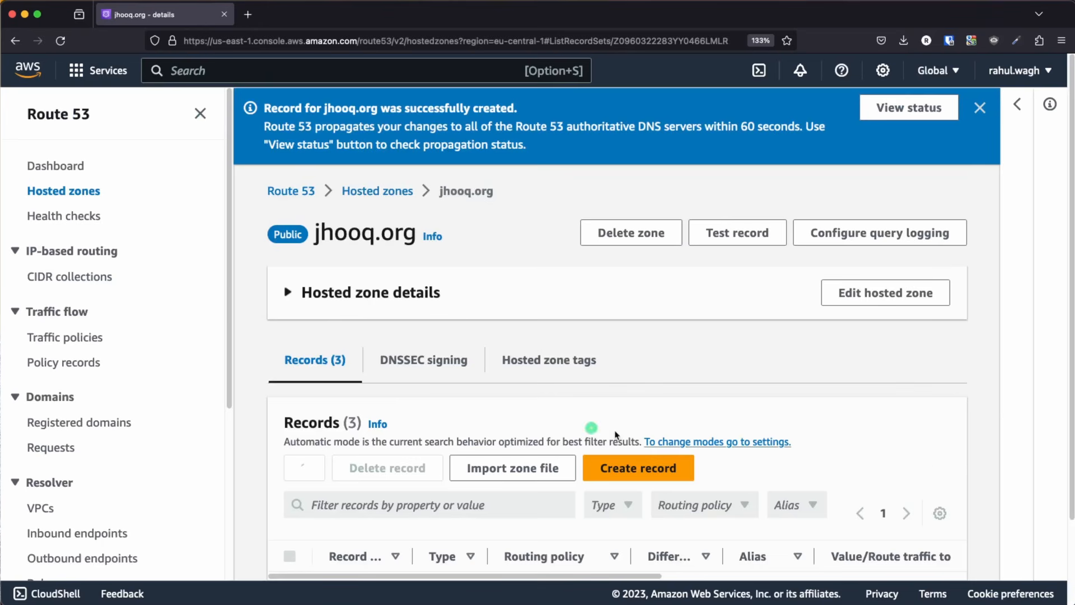
Step: Review the hosted zone's records and open the propagation status of the new jhooq.org record
scroll(496, 414, down, 4)
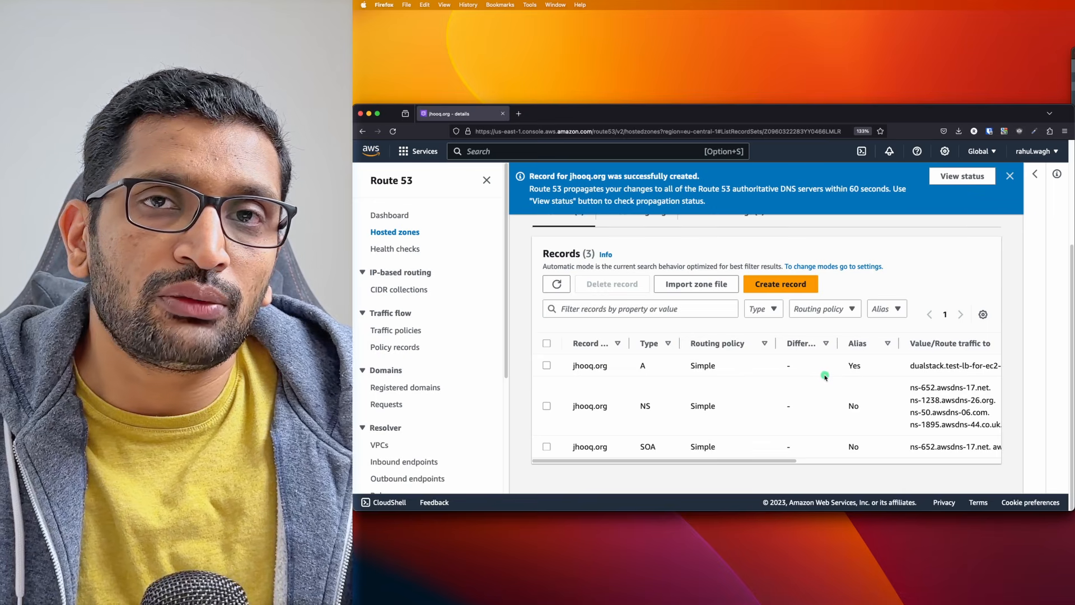
scroll(605, 414, up, 4)
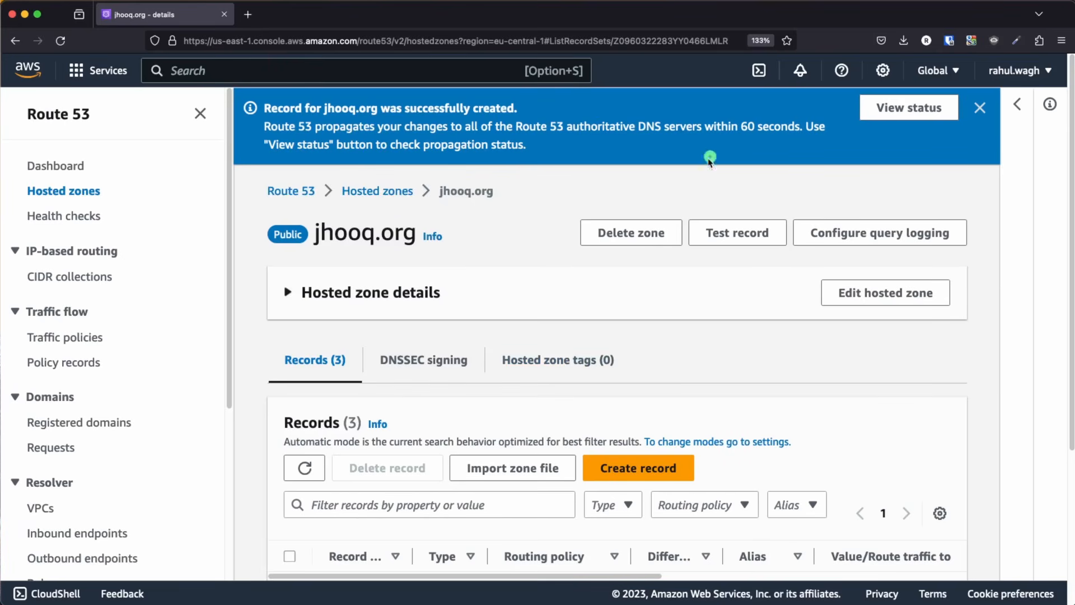
click(890, 111)
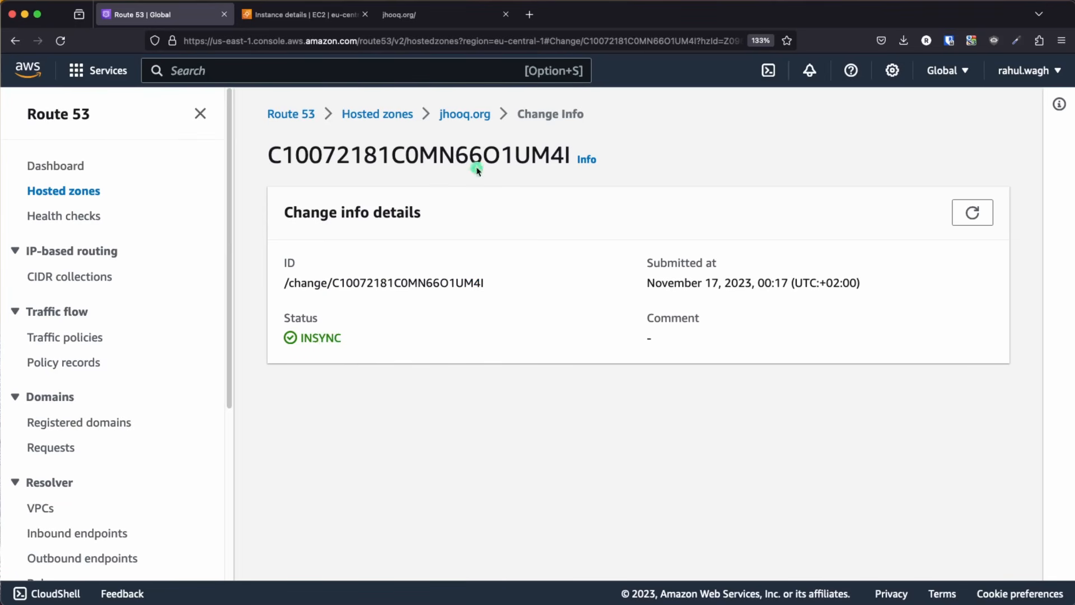
Step: Return to the jhooq.org hosted zone and examine the traffic target of its A record
click(462, 115)
scroll(426, 303, down, 1)
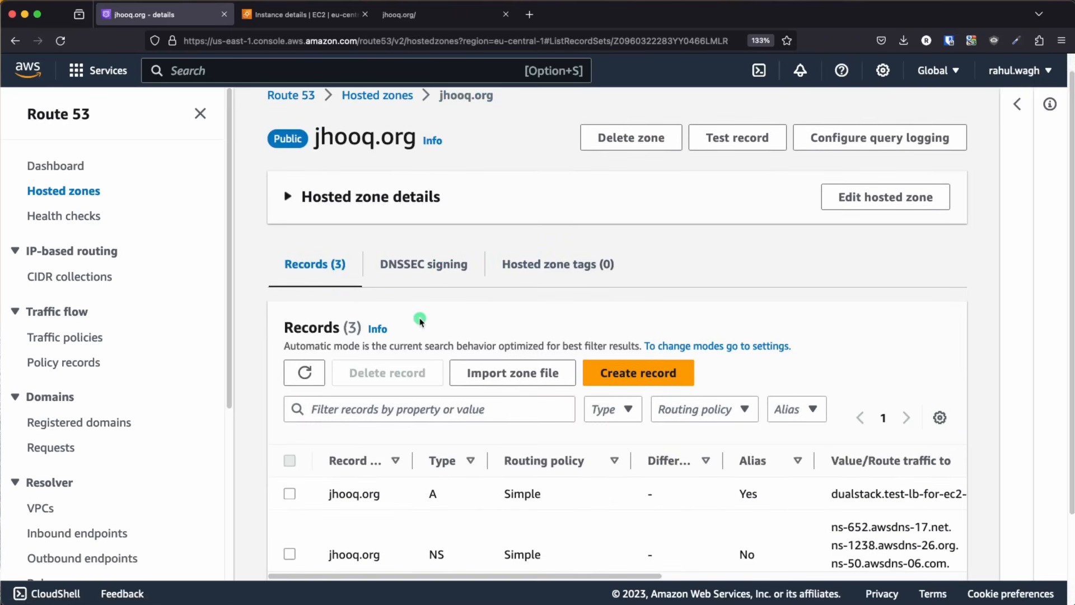
scroll(509, 327, down, 4)
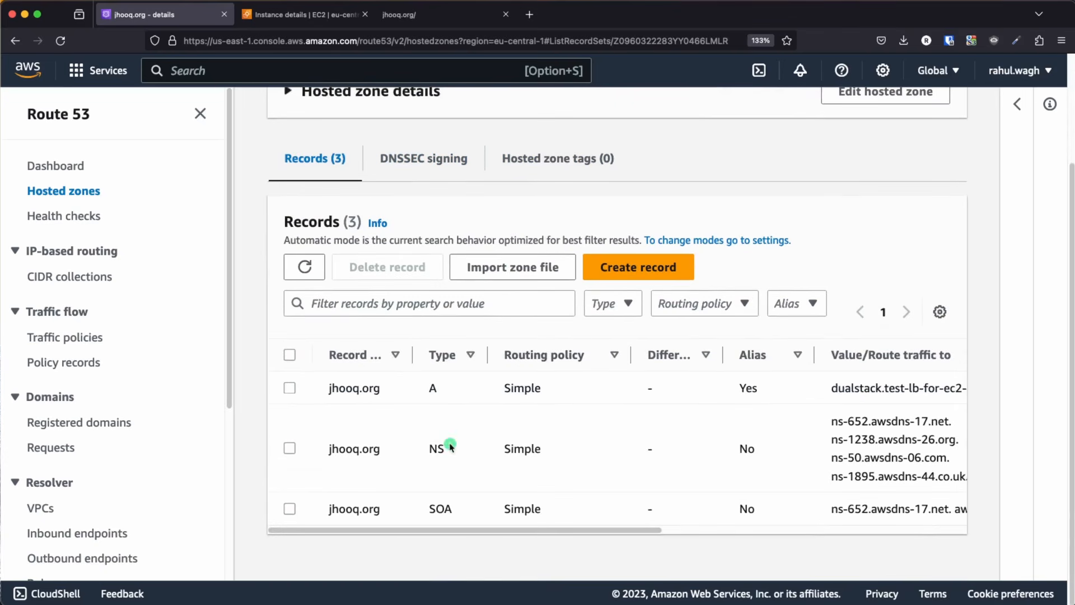
drag(550, 529, 633, 532)
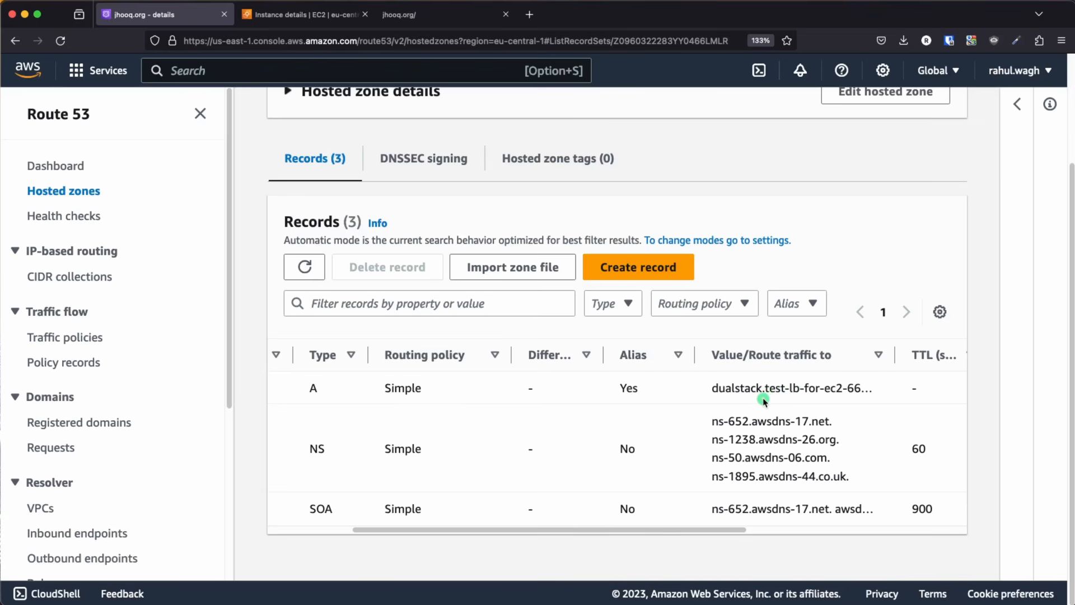
Step: Close the old jhooq.org tab and load jhooq.org in a new browser tab
click(506, 14)
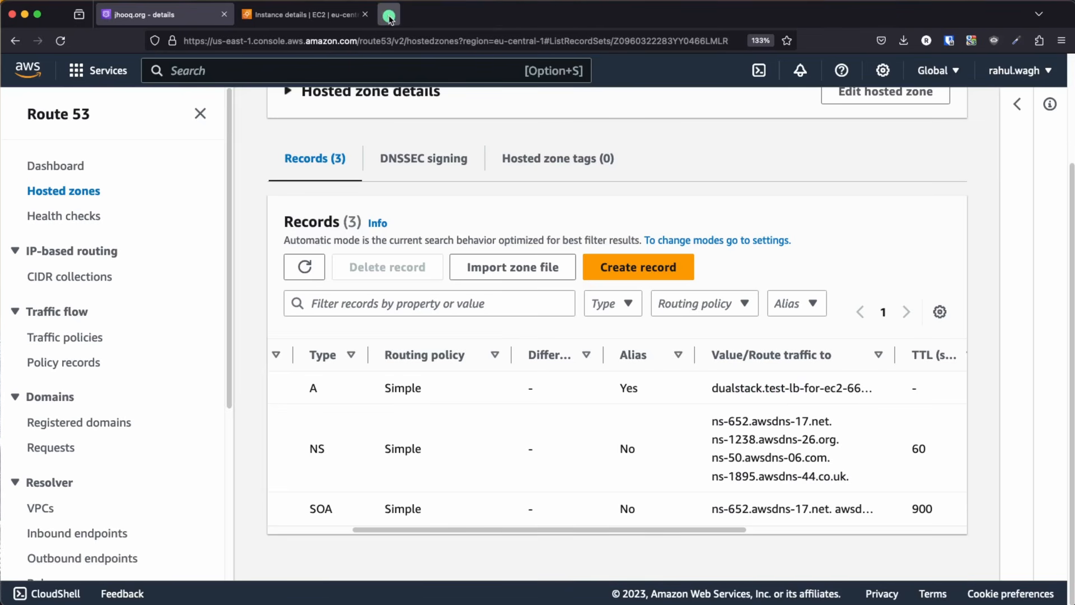
click(389, 16)
text(jhooq)
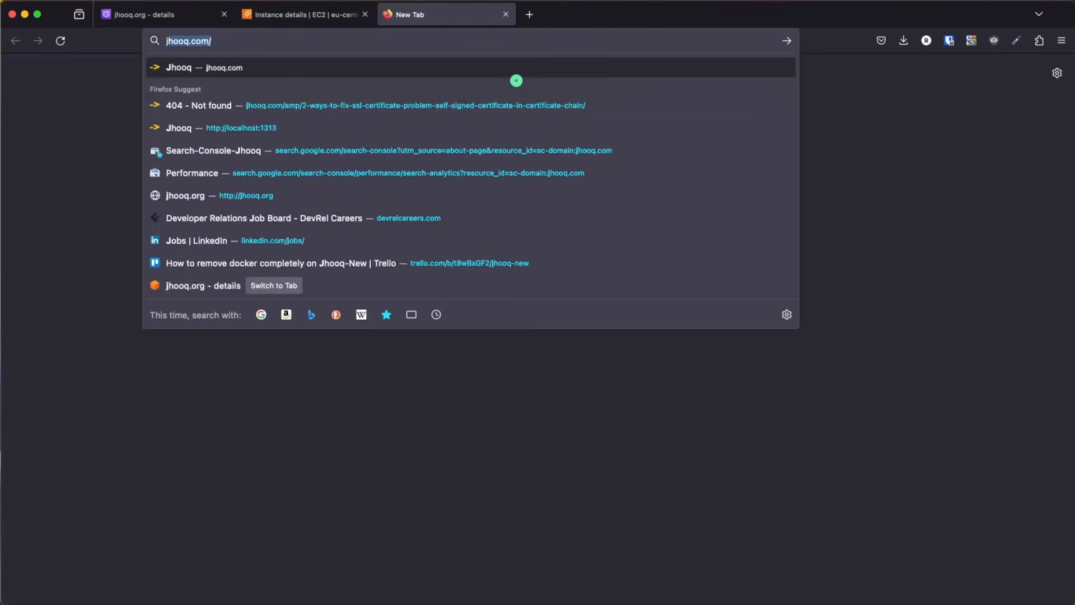
text(.co)
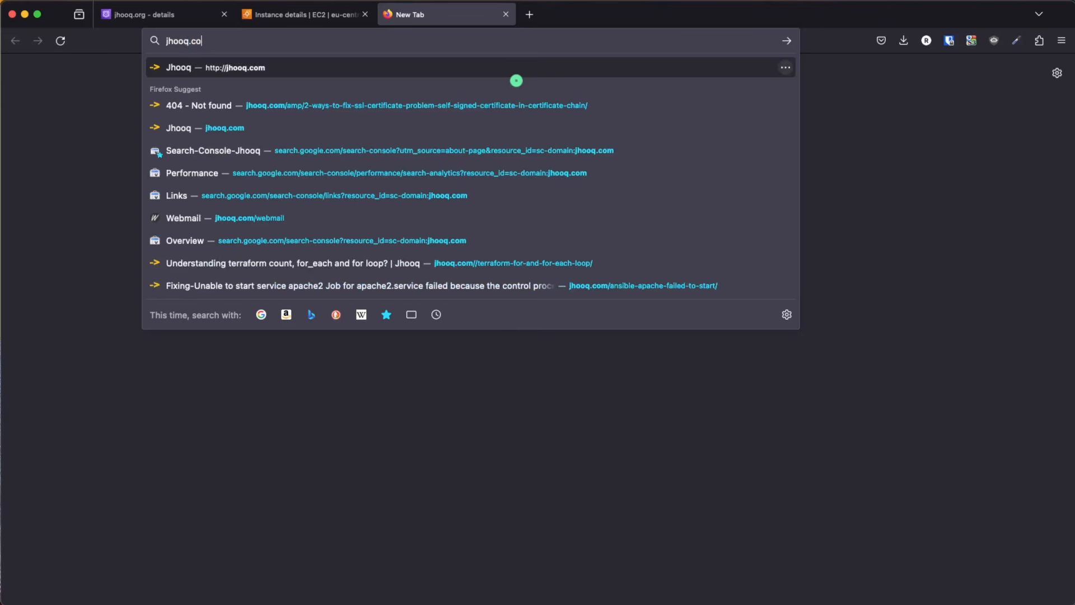
key(BackSpace)
key(BackSpace)
text(org/)
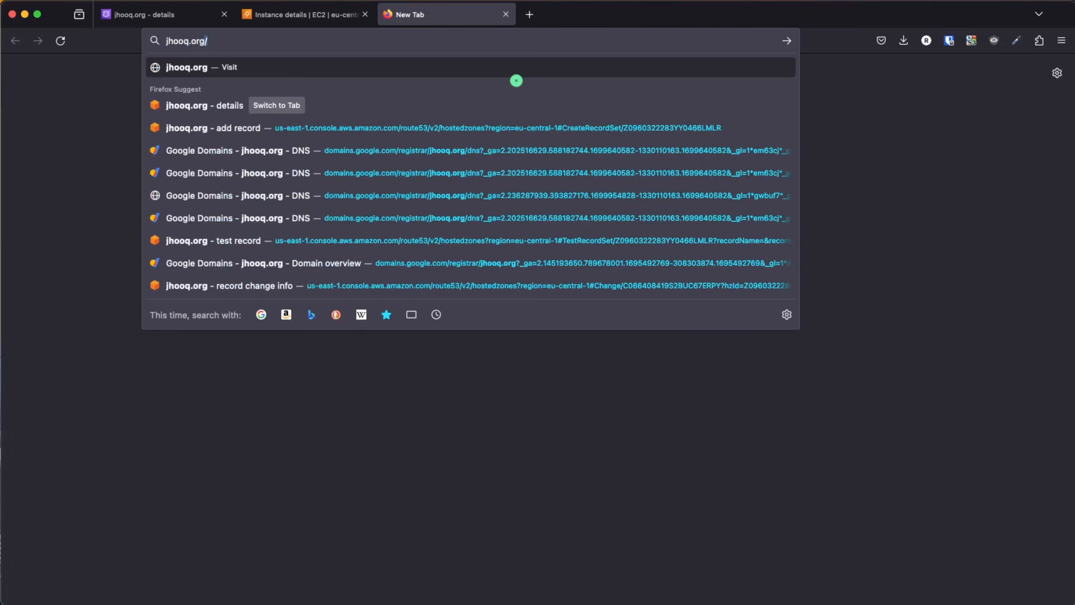
key(Return)
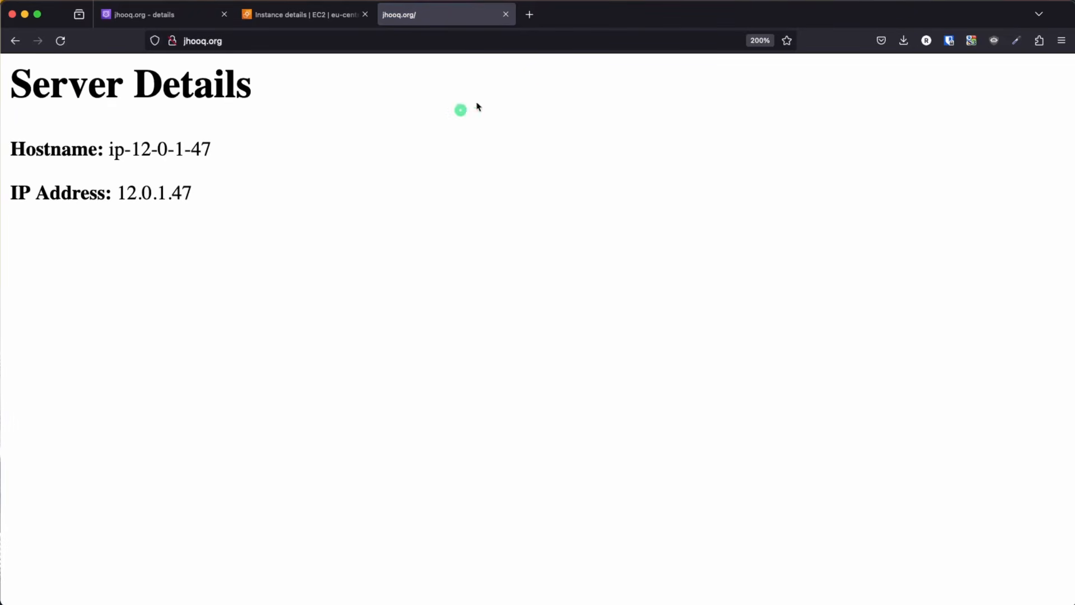
Step: Highlight the numeric part of the hostname and the IP address on the Server Details page
drag(130, 148, 219, 150)
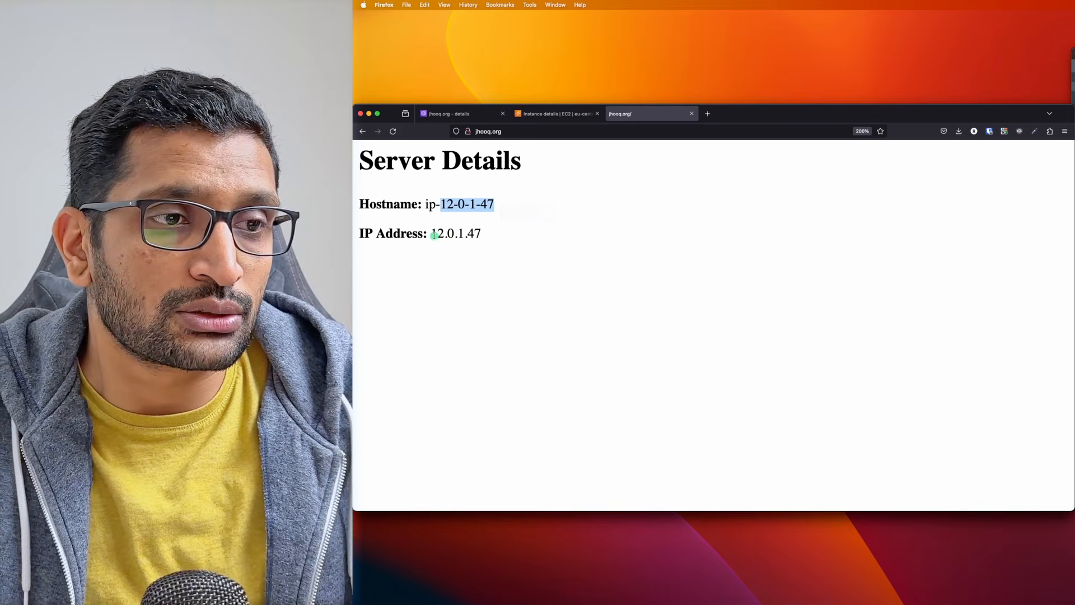
click(434, 233)
drag(435, 233, 481, 234)
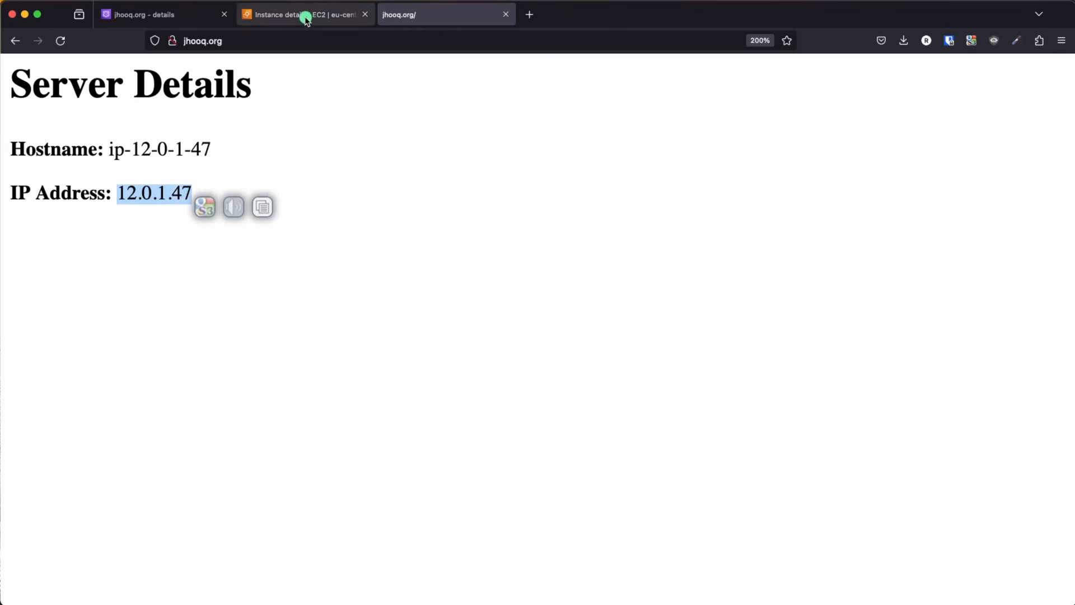
Step: Switch to the EC2 console tab, list the running instances and open the test-ec2-instance summary to check its private IPv4 address
click(305, 16)
click(262, 112)
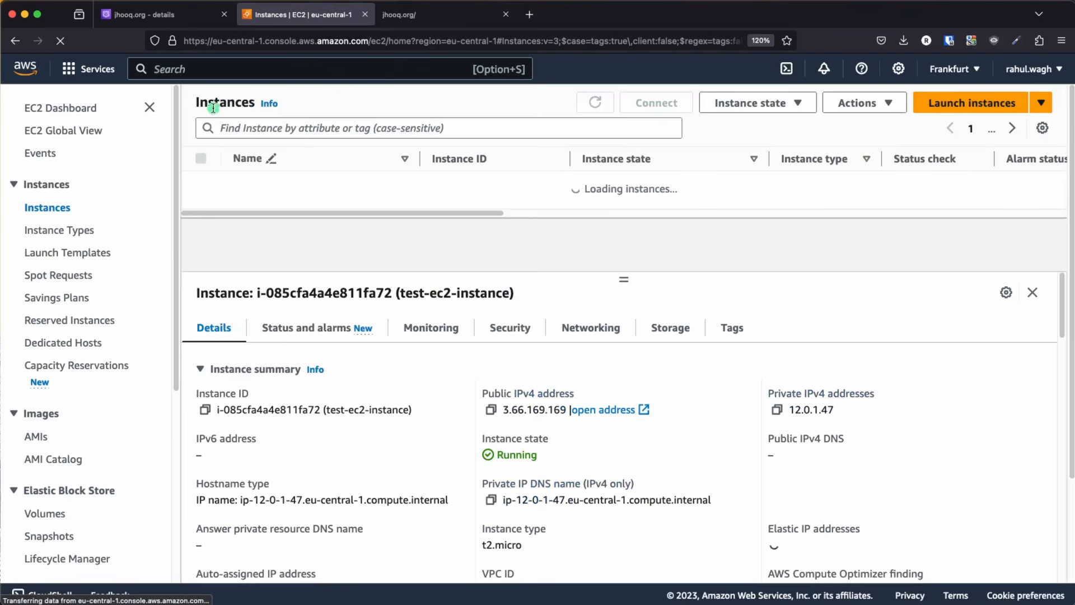
click(46, 115)
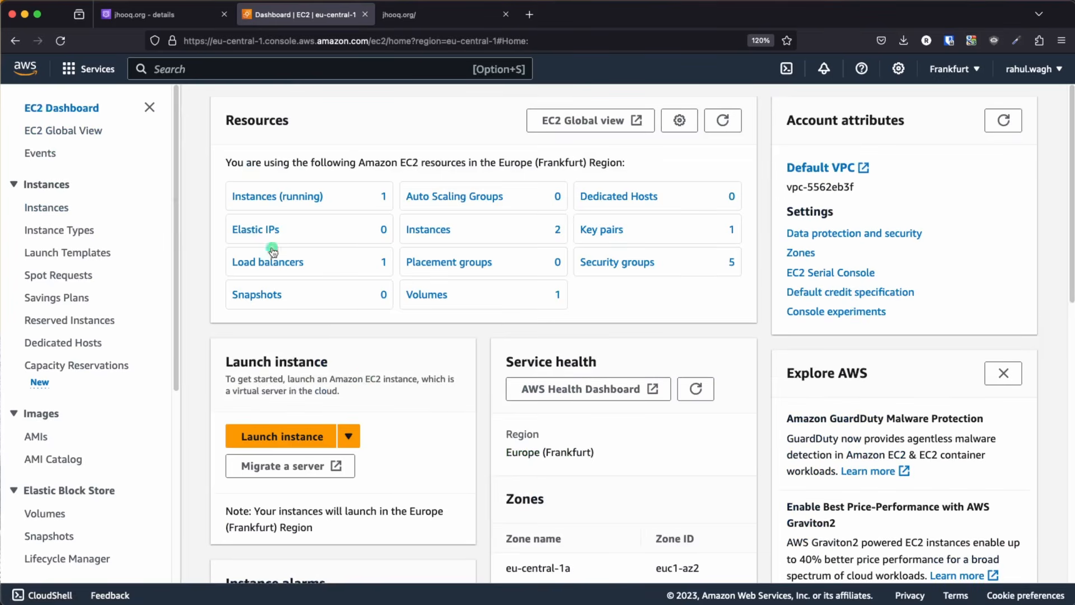
click(721, 120)
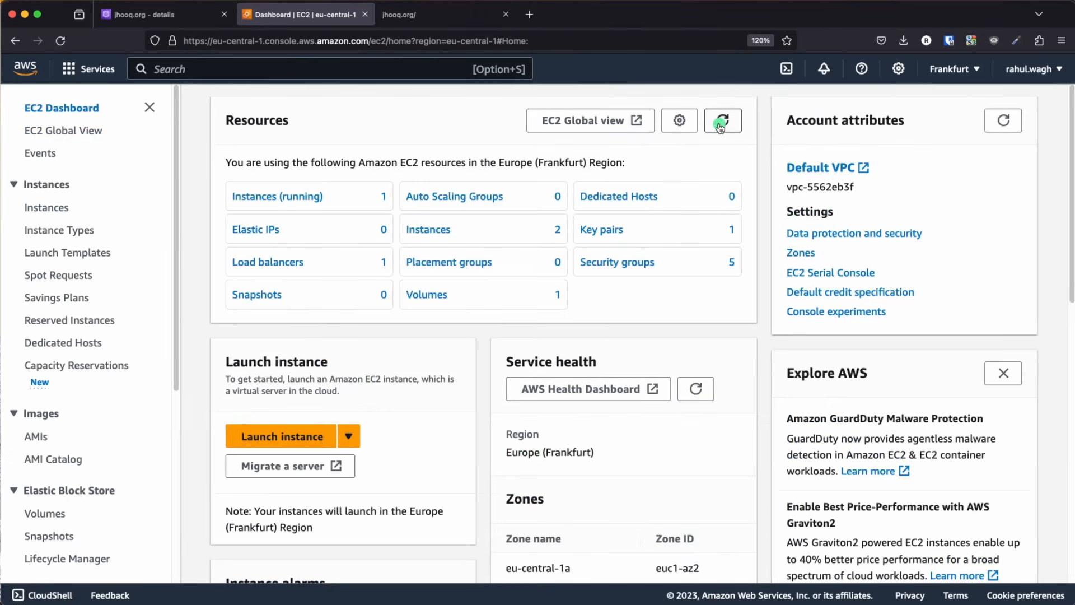
click(306, 197)
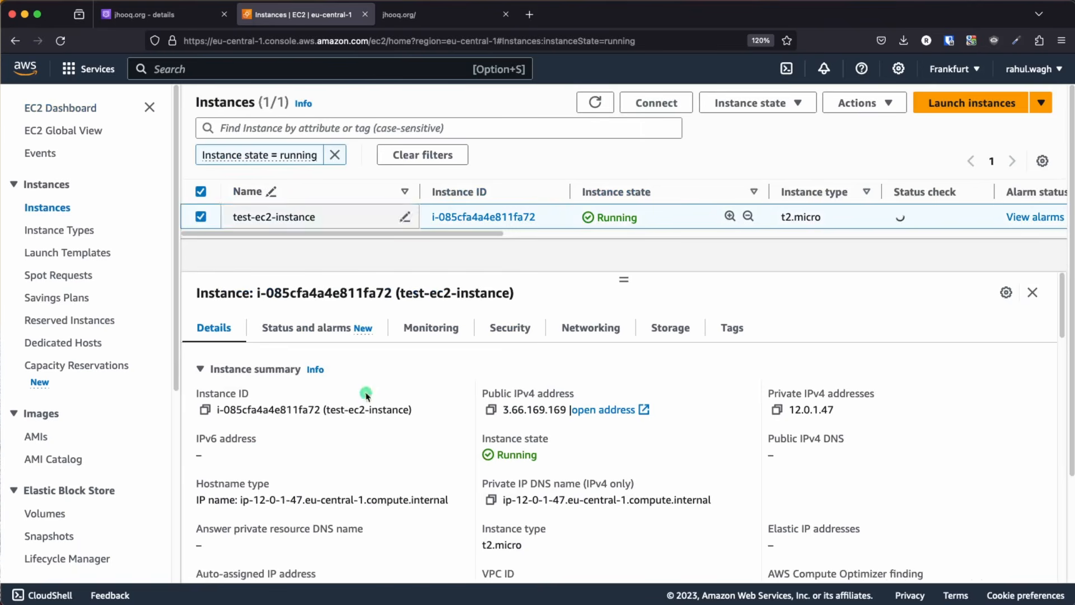
click(501, 217)
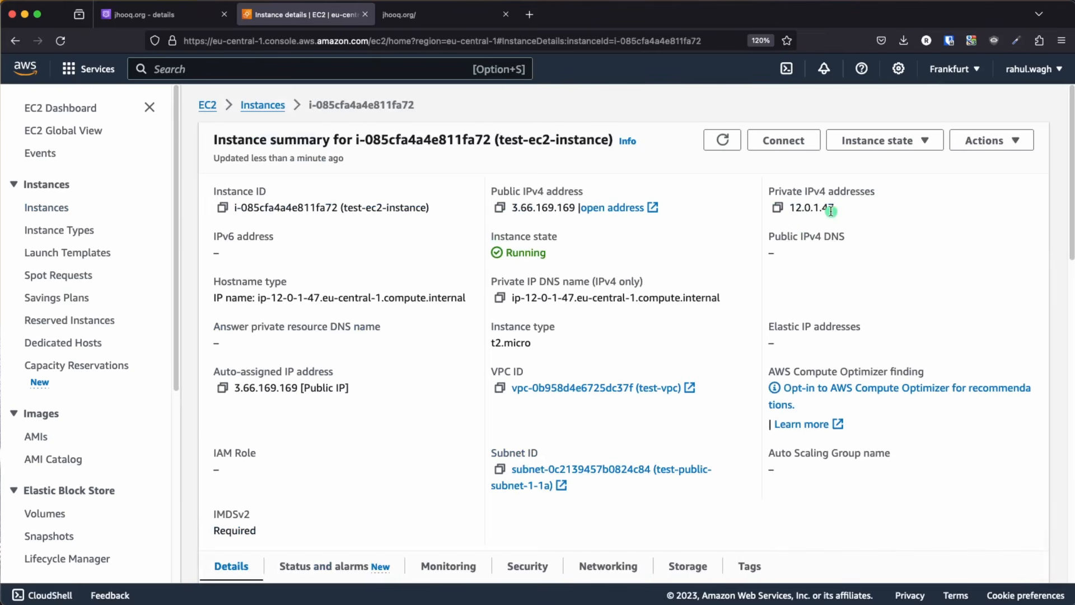
Step: Open the instance's networking details and highlight its VPC ID and subnet ID
key(super+equal)
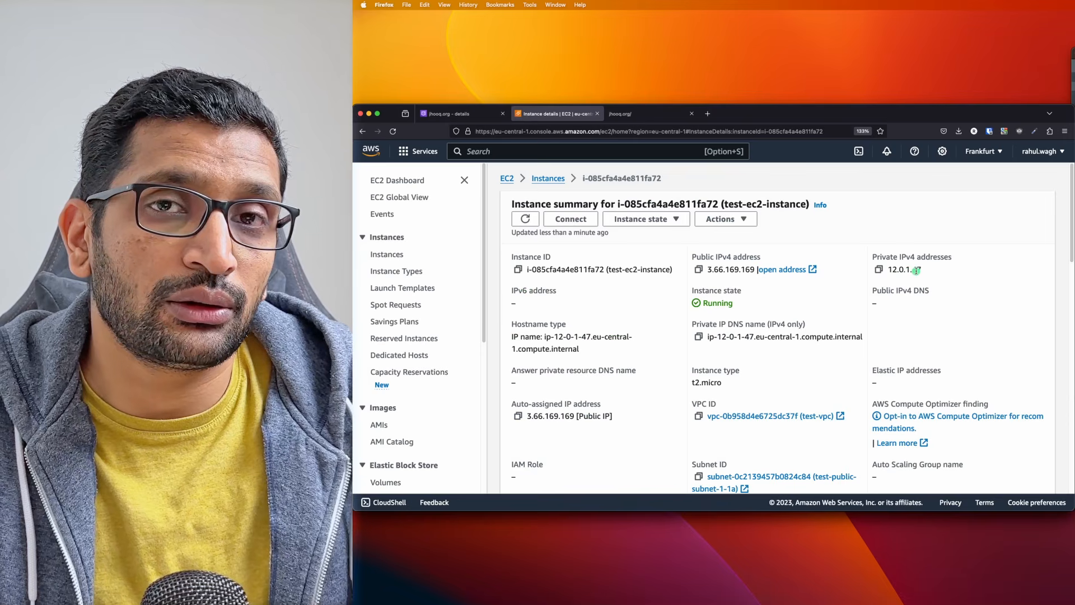
scroll(901, 284, down, 8)
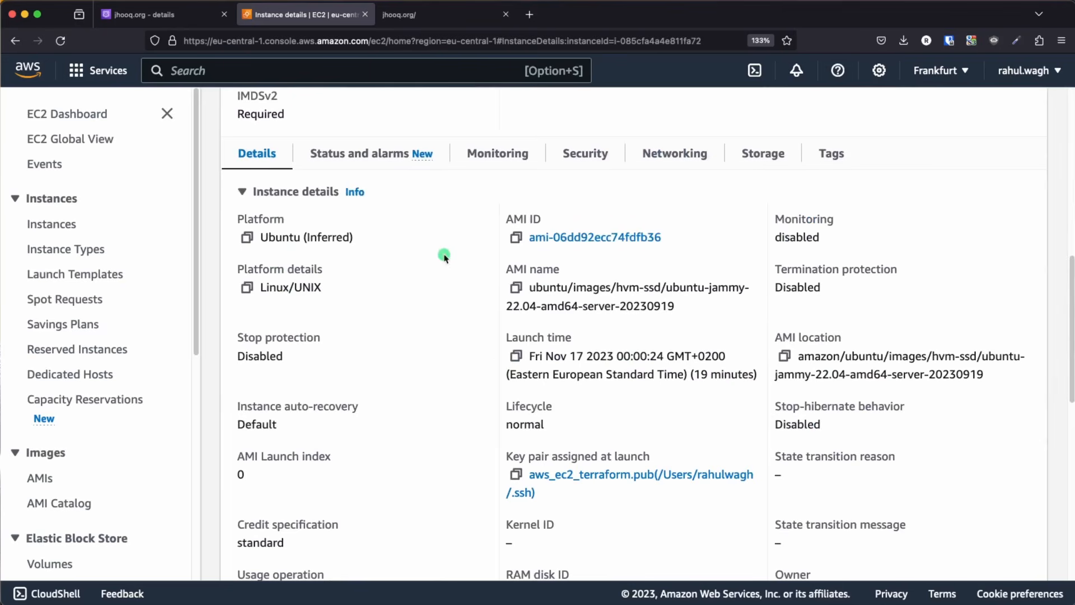
scroll(488, 351, down, 2)
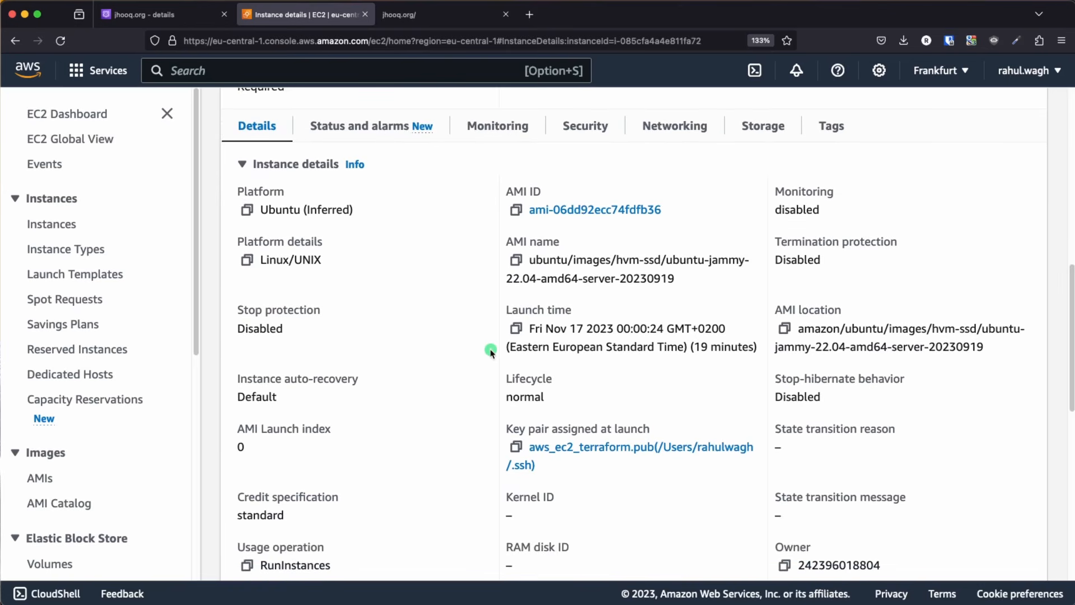
click(652, 134)
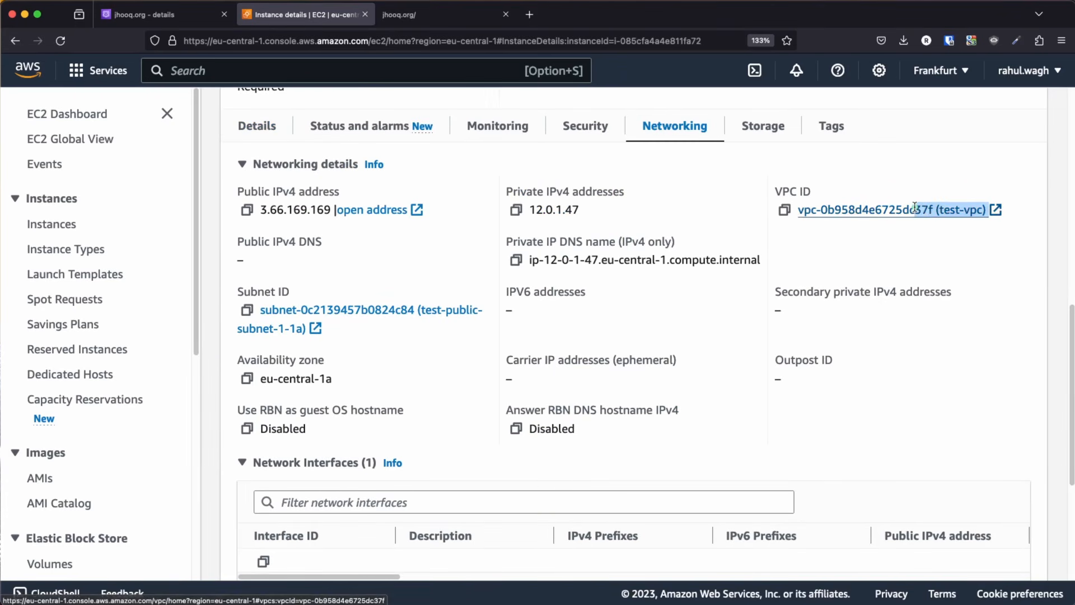
drag(348, 333, 249, 296)
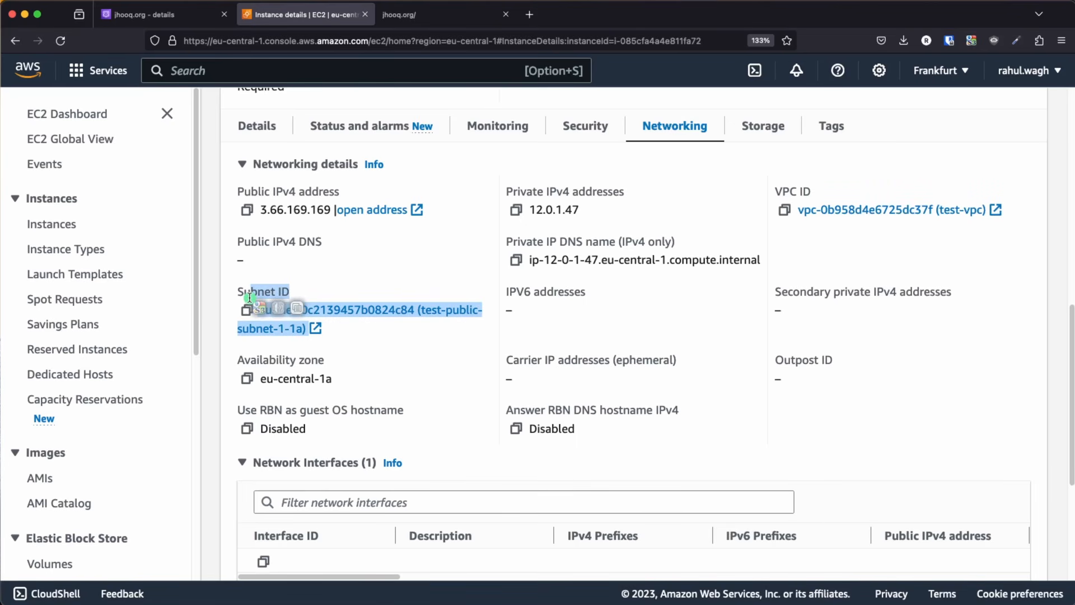
Step: Return to the jhooq.org hosted zone and widen the Value/Route traffic to column to read the A record's full target
scroll(455, 264, up, 3)
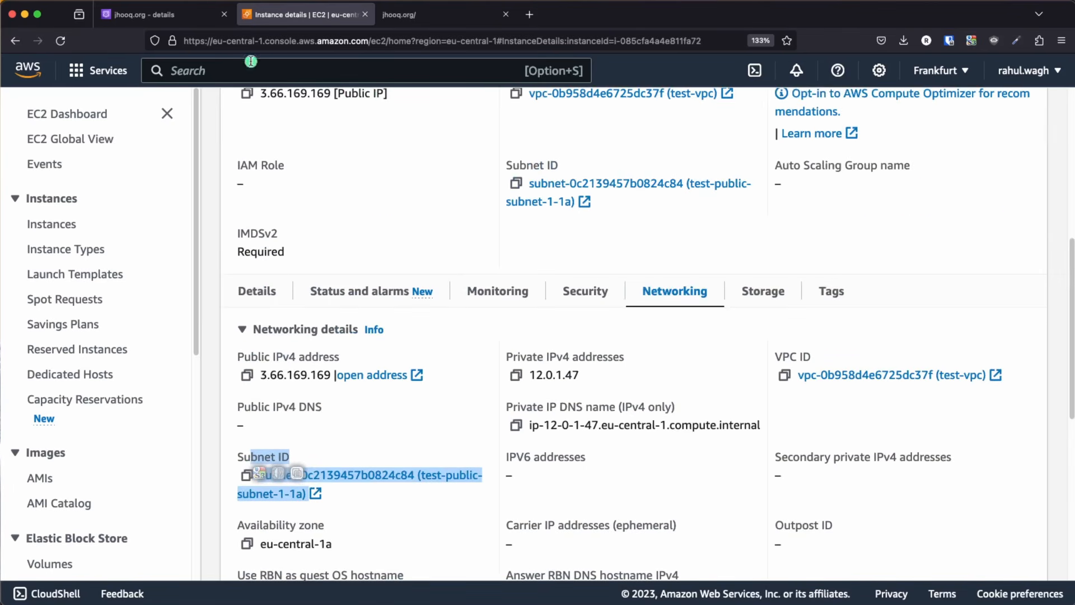
click(195, 24)
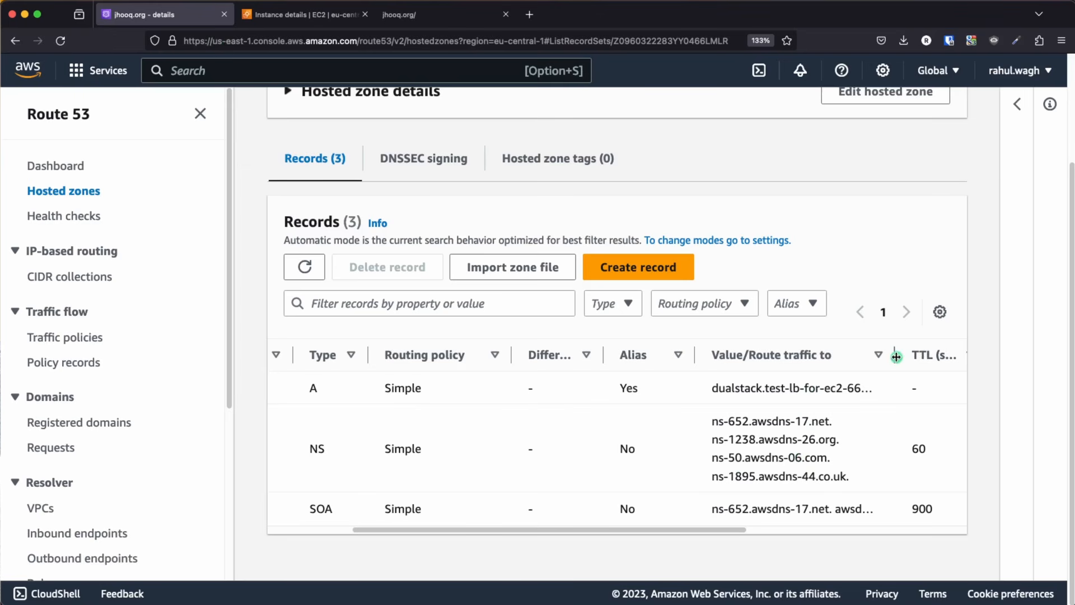
drag(952, 357, 968, 357)
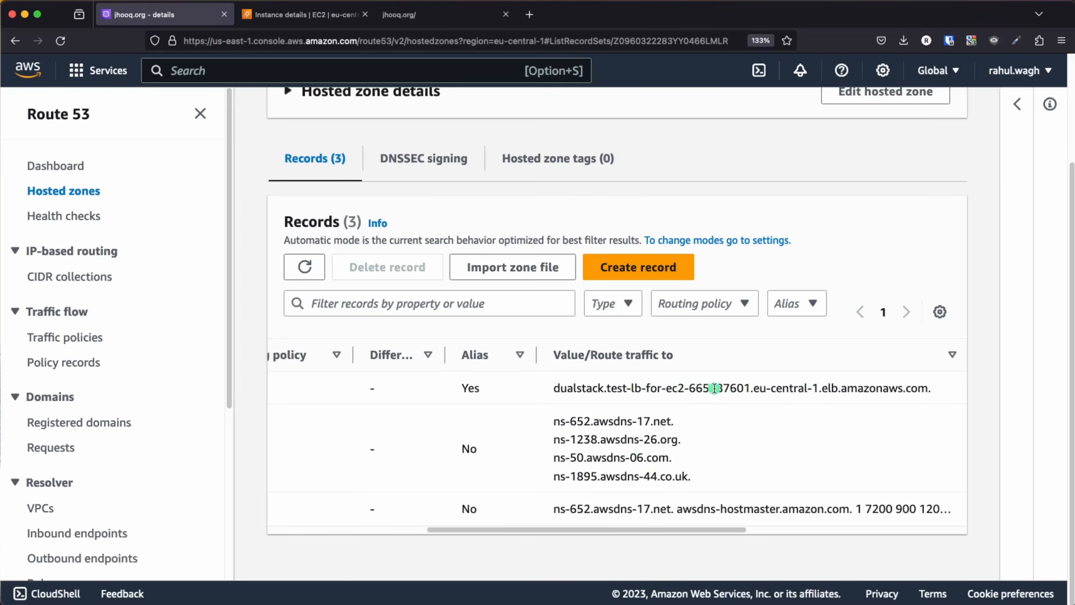
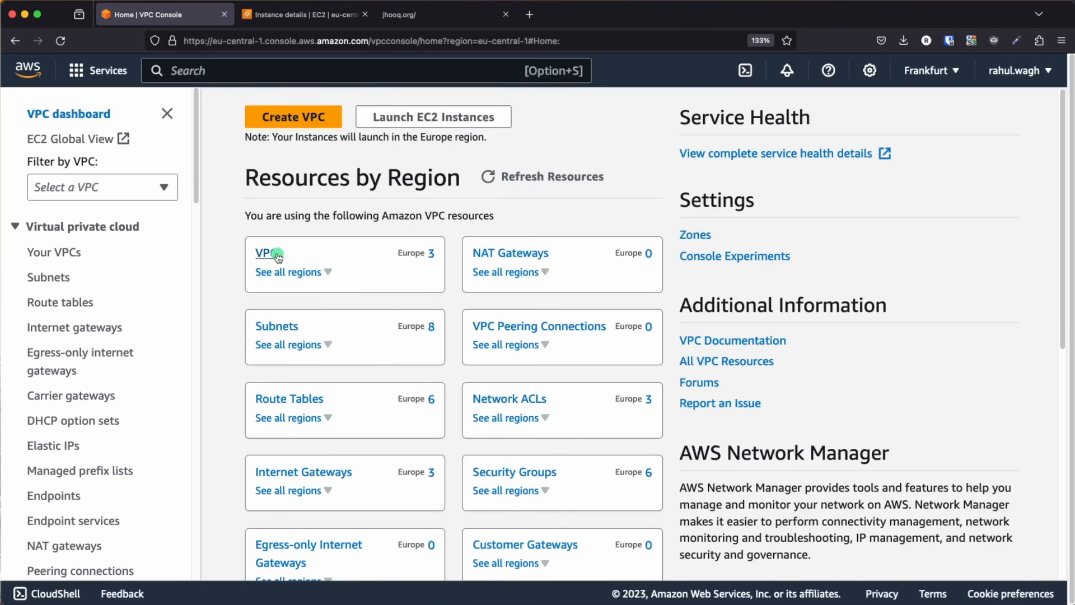
Step: Open the list of VPCs and highlight the names of test-vpc and test-vpc-2
click(277, 254)
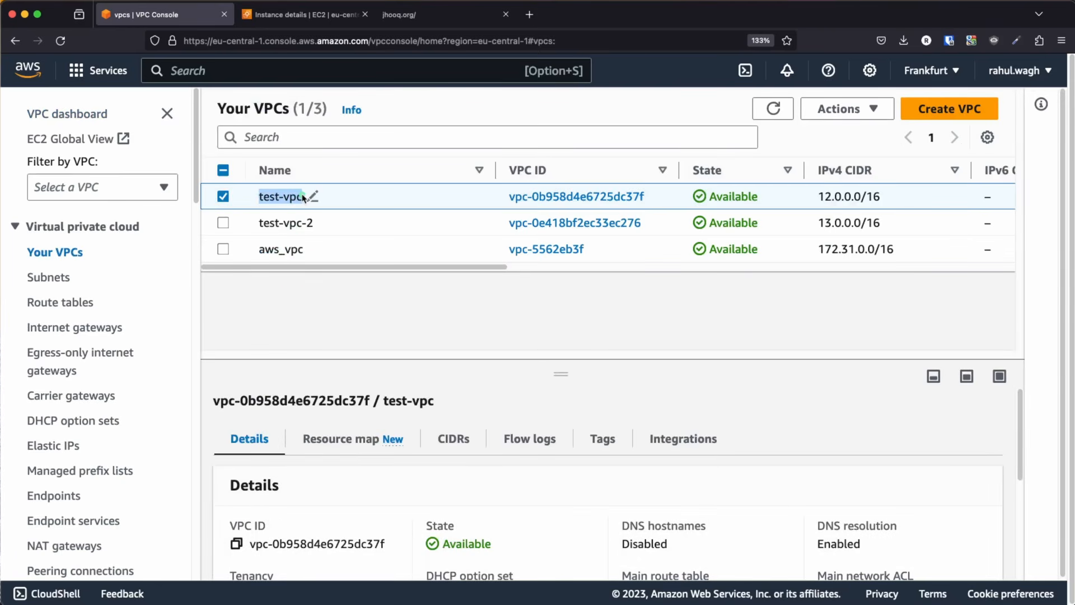
drag(254, 227, 313, 223)
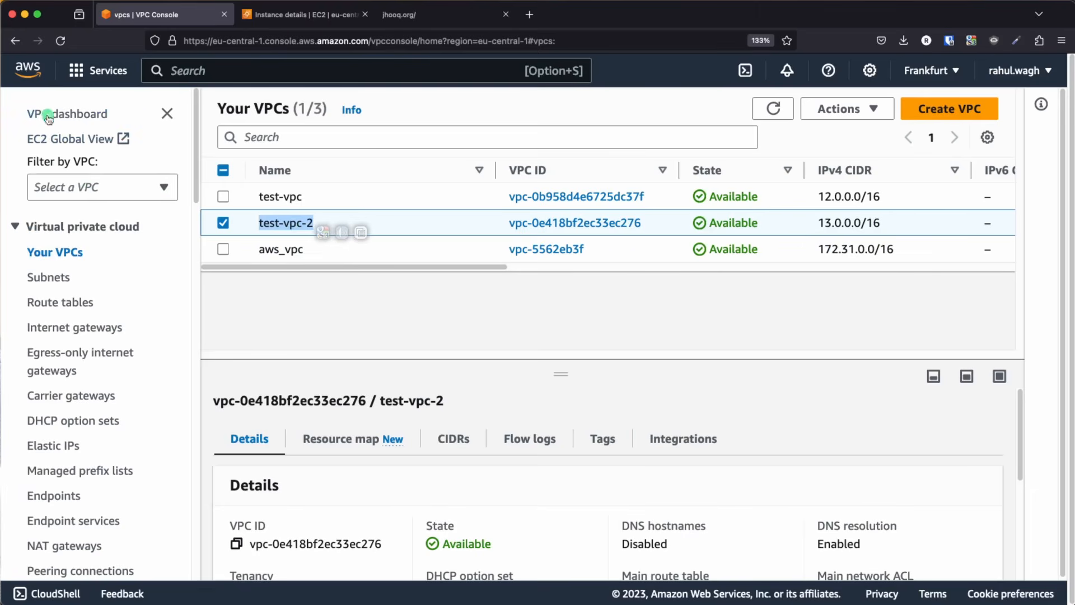
Step: Open the EC2 dashboard, start launching a new instance and name it test-ec2-vpc-2
click(371, 150)
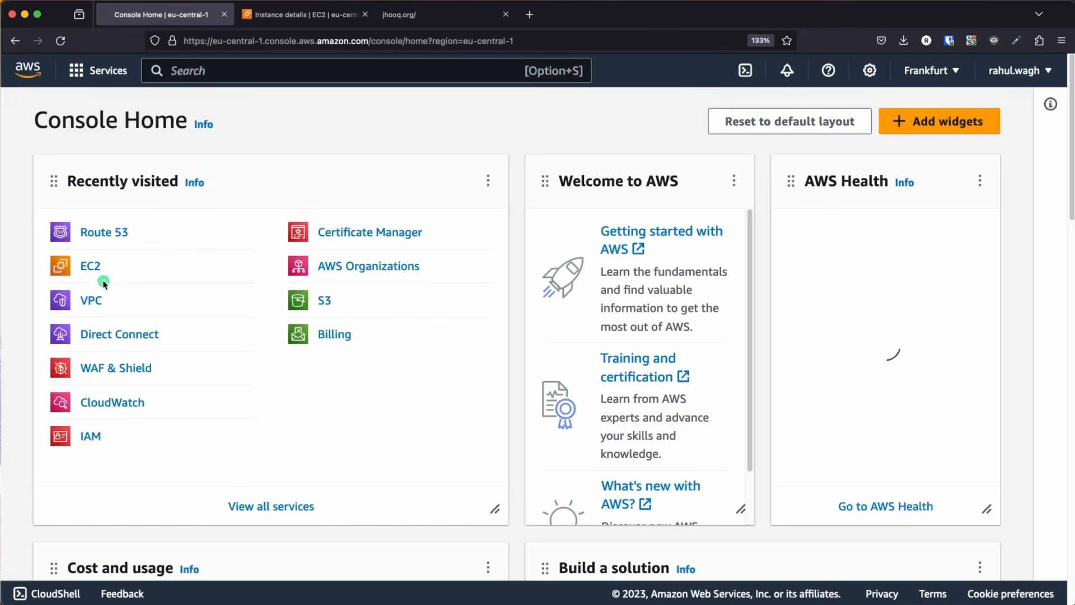
click(91, 267)
scroll(494, 269, down, 1)
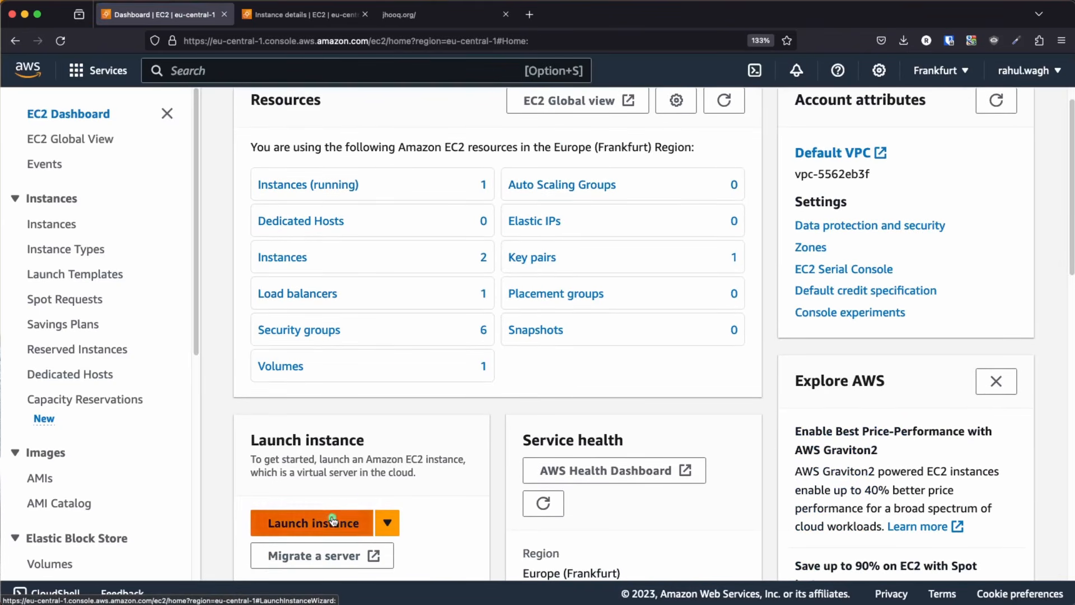
click(347, 521)
scroll(439, 375, down, 3)
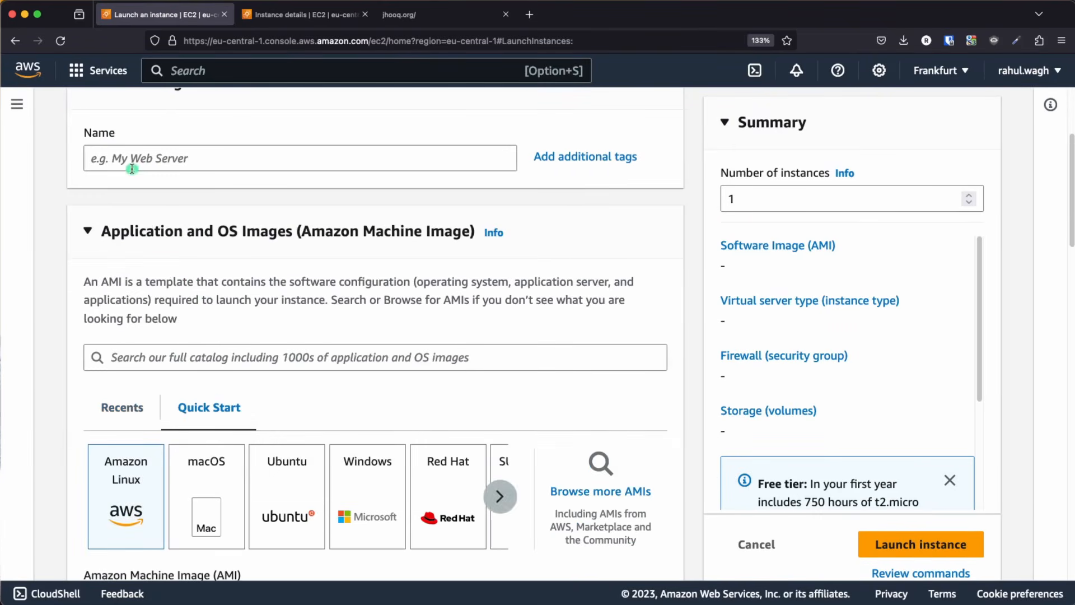
click(206, 164)
text(test-ec2-vpc-2)
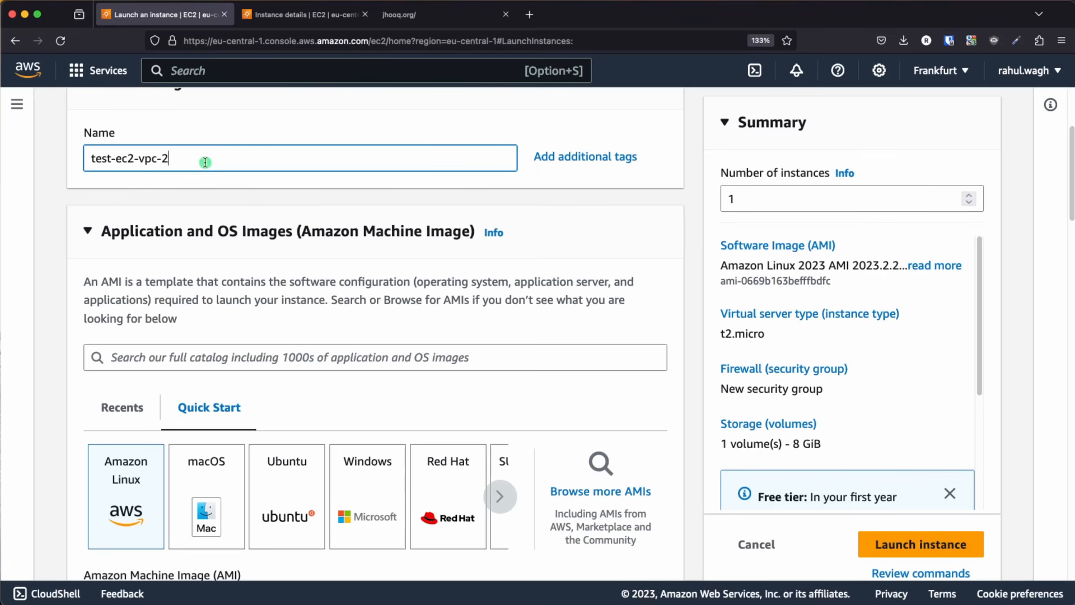
Step: Choose the Ubuntu Server 22.04 LTS image and assign the aws_ec2_terraform.pub key pair to the instance
scroll(246, 330, down, 3)
click(323, 438)
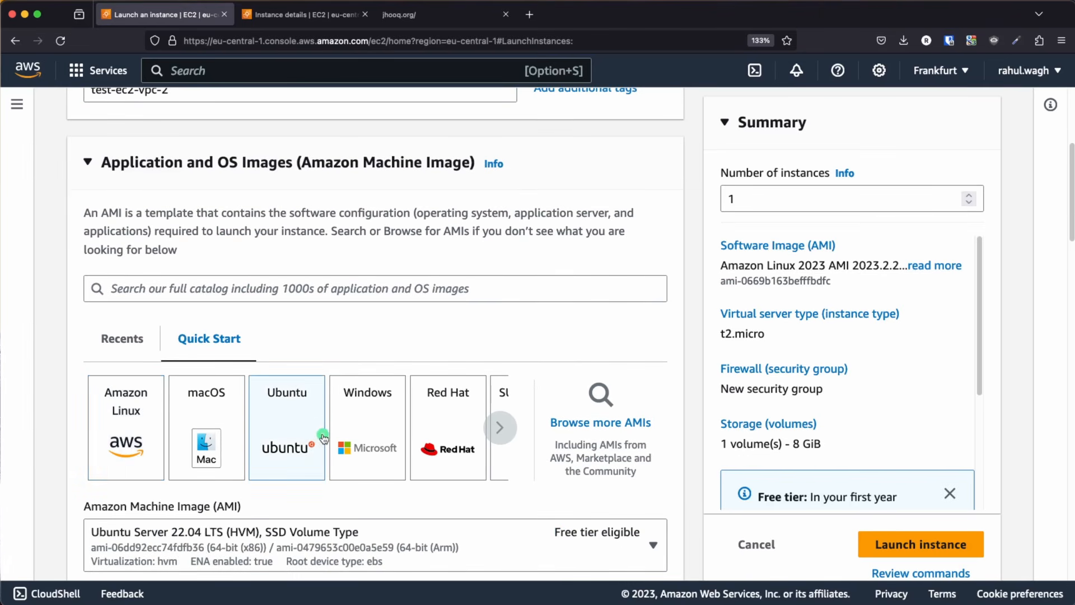
scroll(319, 367, down, 5)
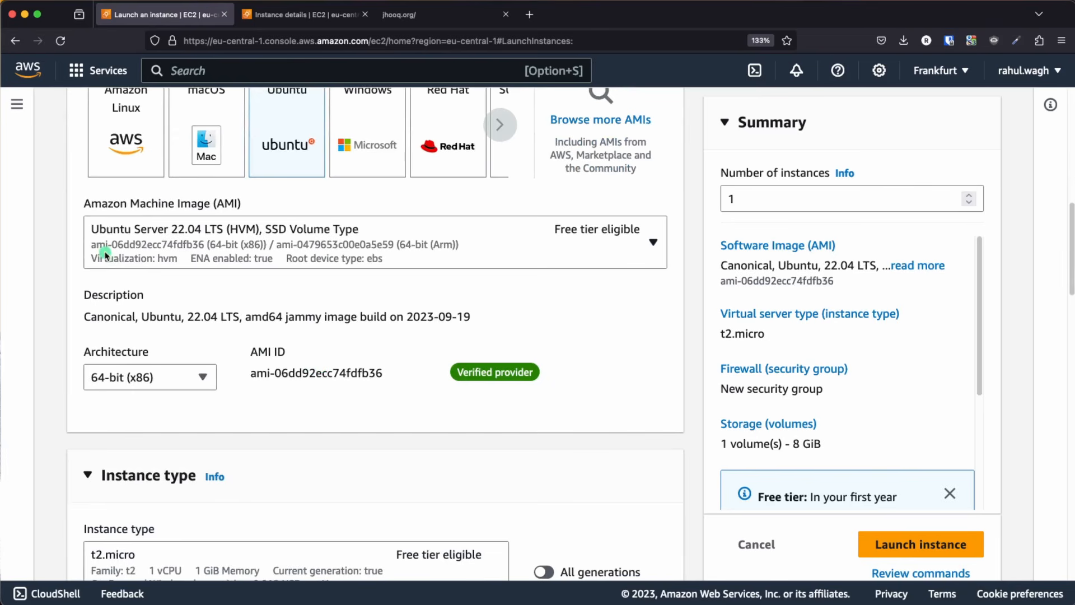
scroll(104, 255, down, 3)
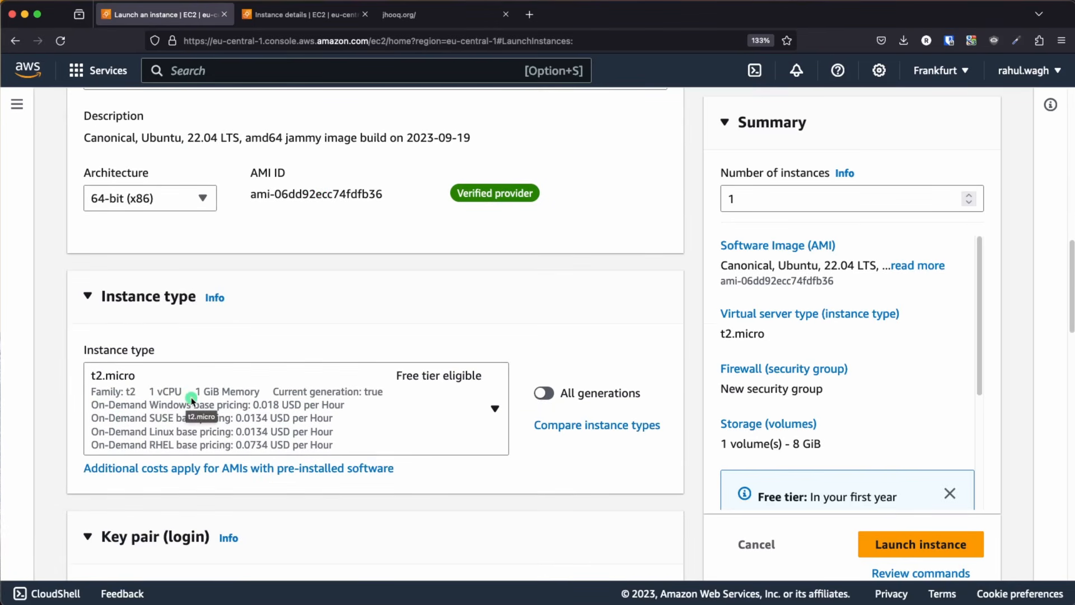
scroll(298, 391, down, 6)
click(195, 339)
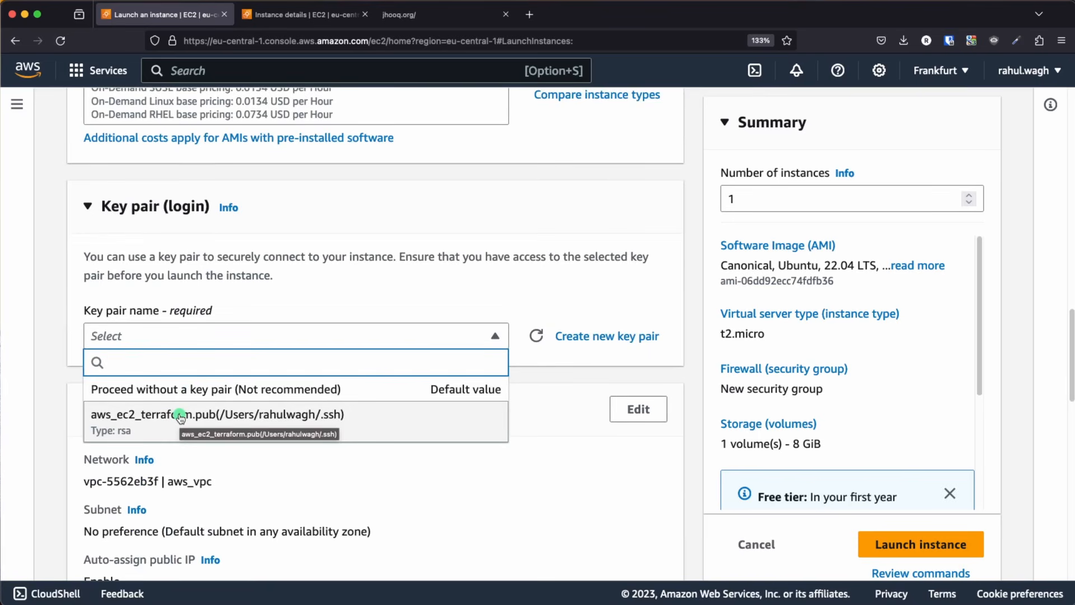
click(179, 417)
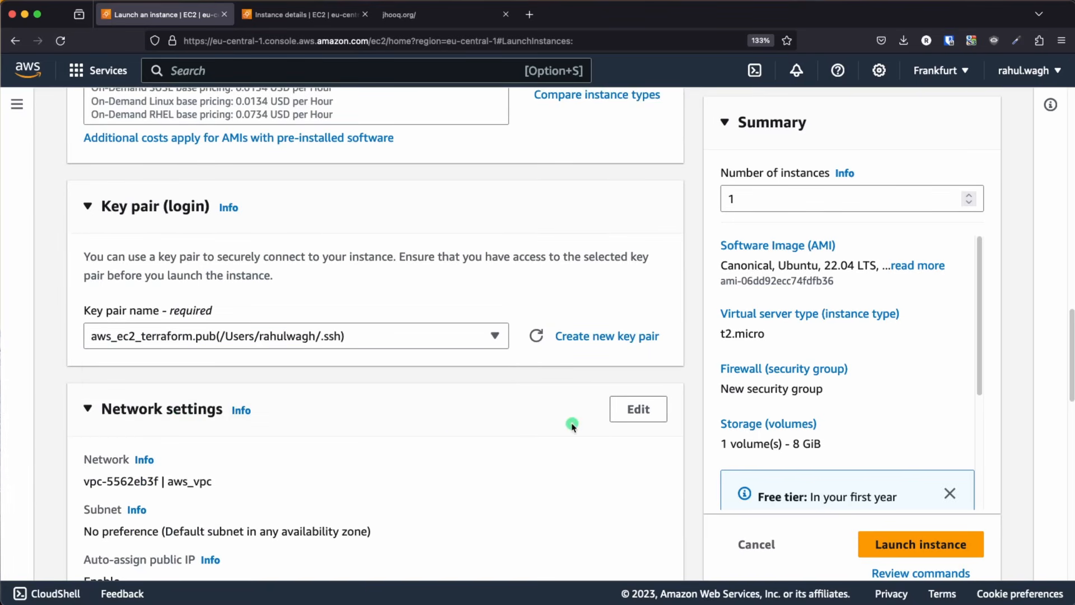
Step: Make the instance's network settings editable and set its VPC to test-vpc-2 (13.0.0.0/16)
scroll(571, 424, down, 3)
click(626, 256)
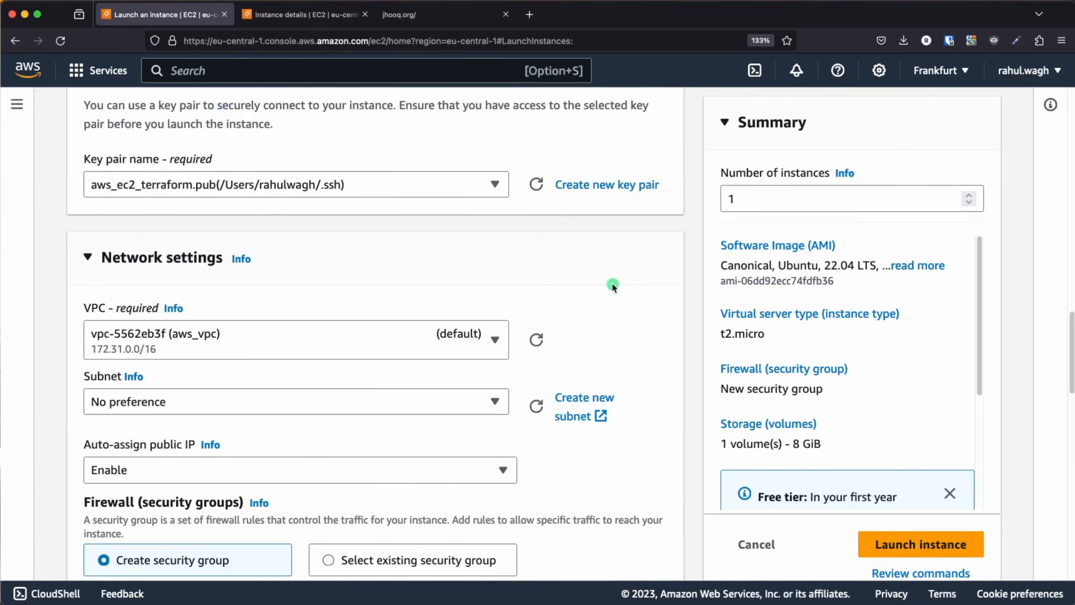
scroll(473, 351, down, 2)
click(430, 270)
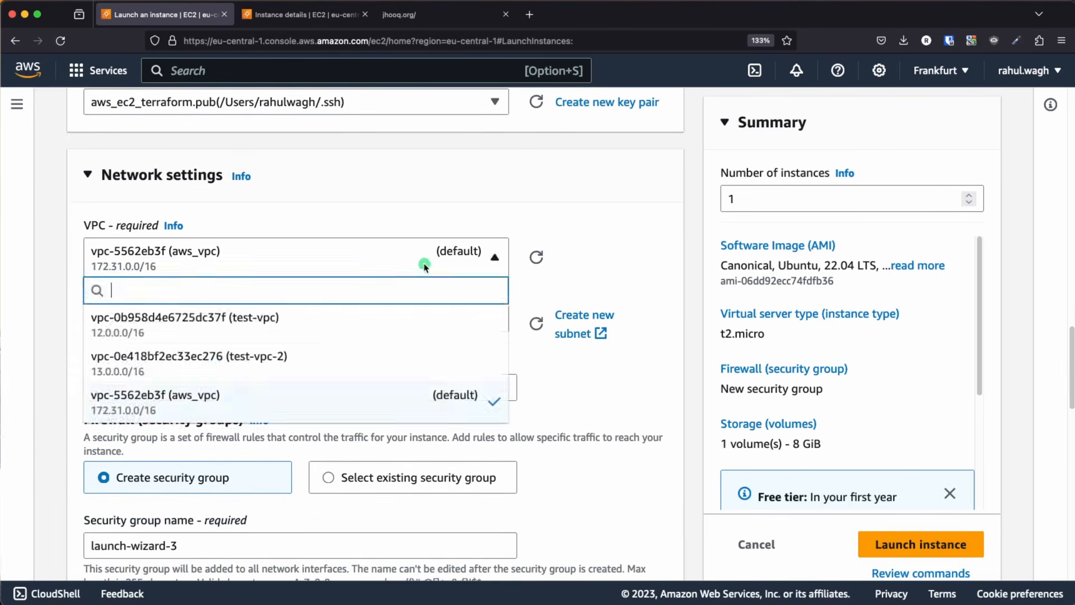
click(299, 370)
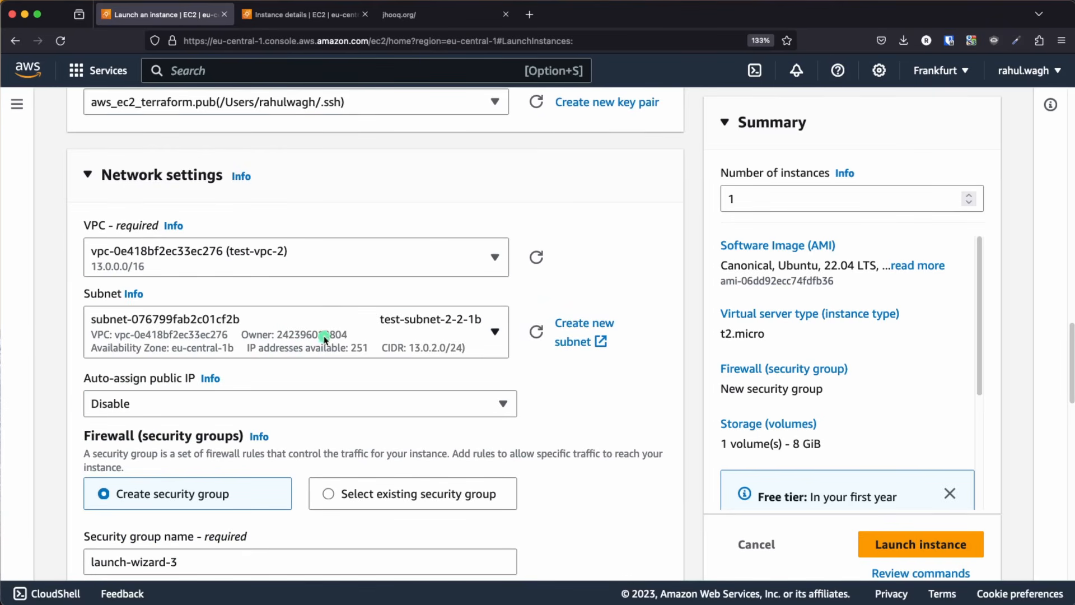
Step: Set the subnet to test-subnet-2-1-1a and enable auto-assignment of a public IP
click(405, 339)
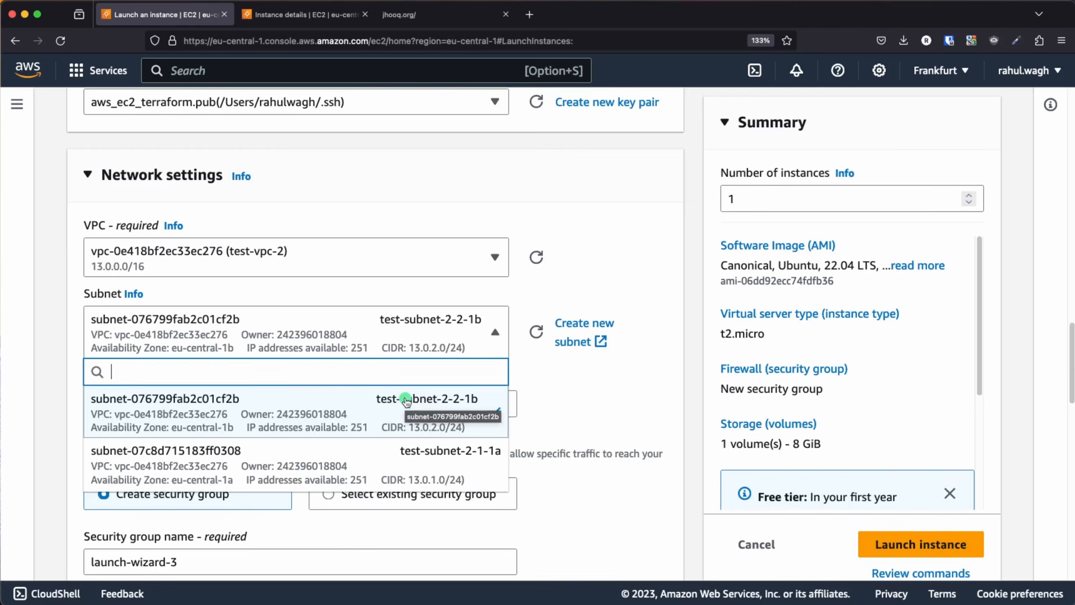
click(416, 470)
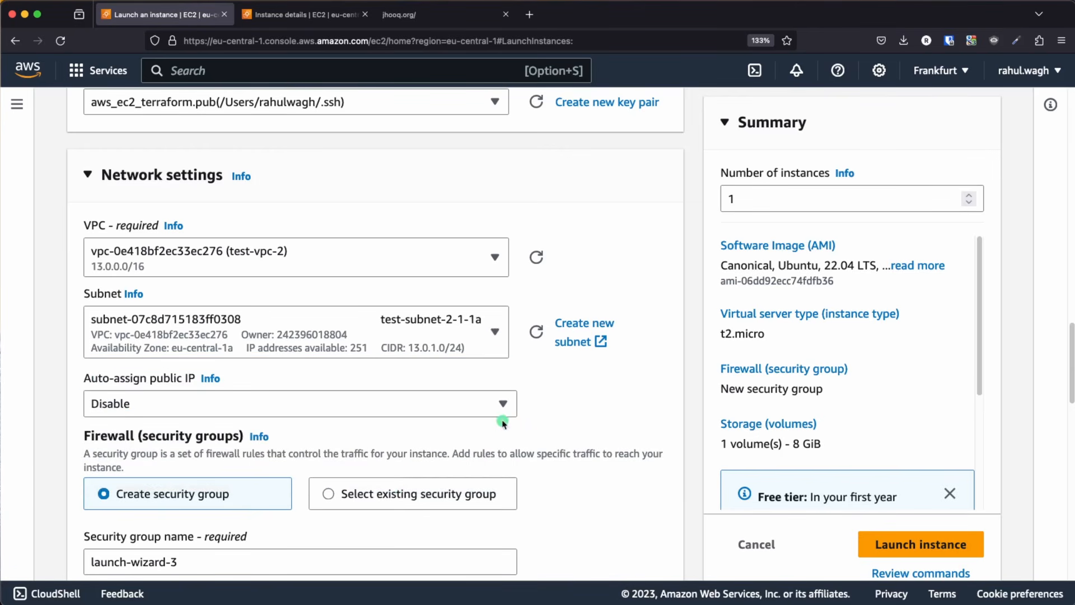
click(382, 407)
click(117, 432)
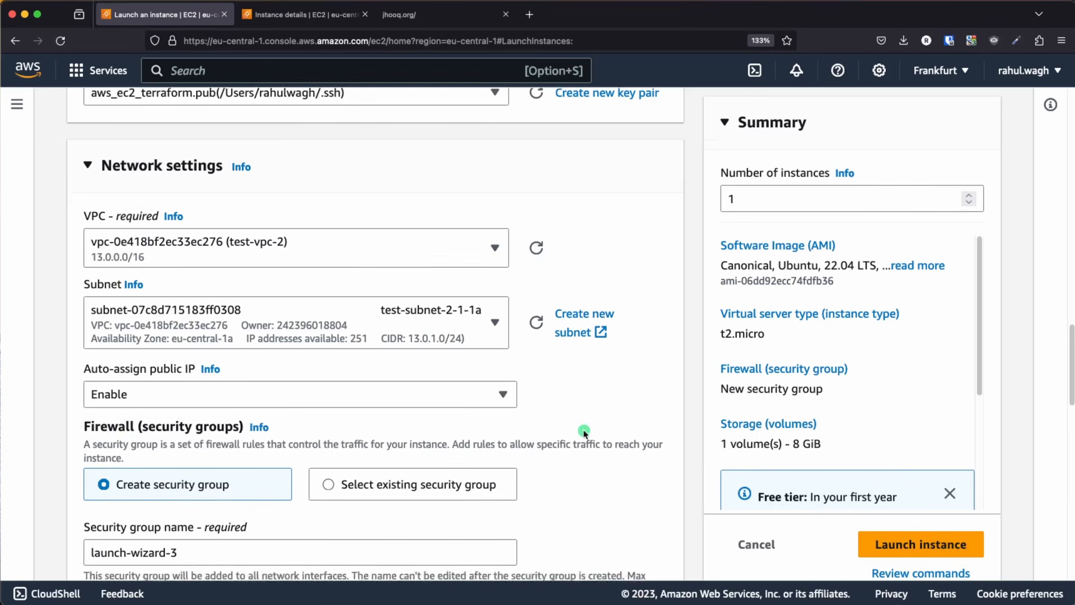
Step: Add a second inbound security group rule of type HTTP with source type Anywhere
scroll(206, 463, down, 5)
scroll(240, 352, down, 5)
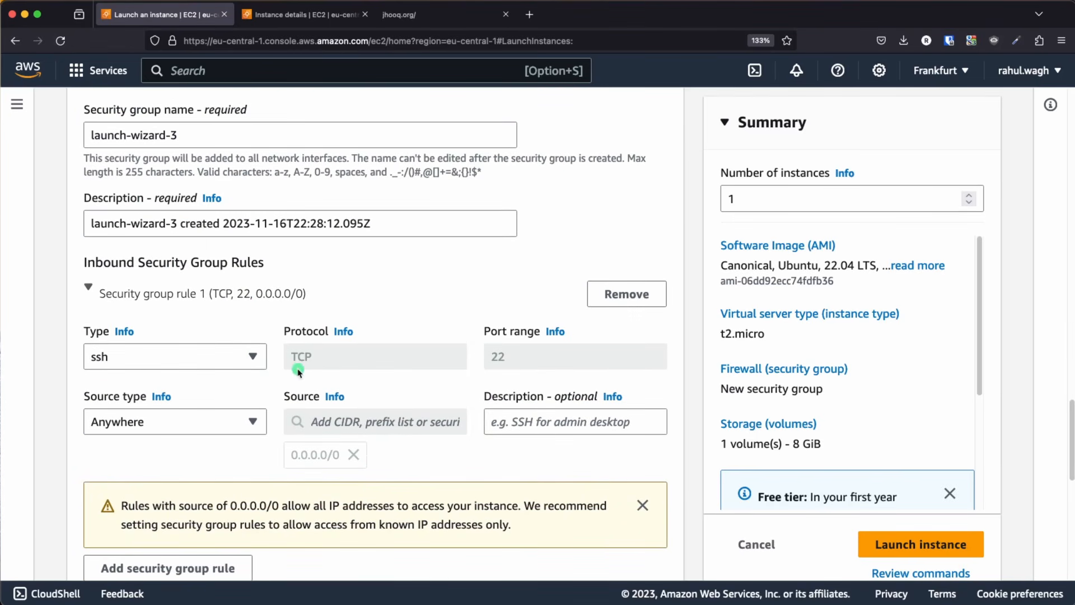
scroll(273, 415, down, 2)
click(174, 486)
scroll(169, 443, down, 5)
click(144, 305)
scroll(144, 504, down, 5)
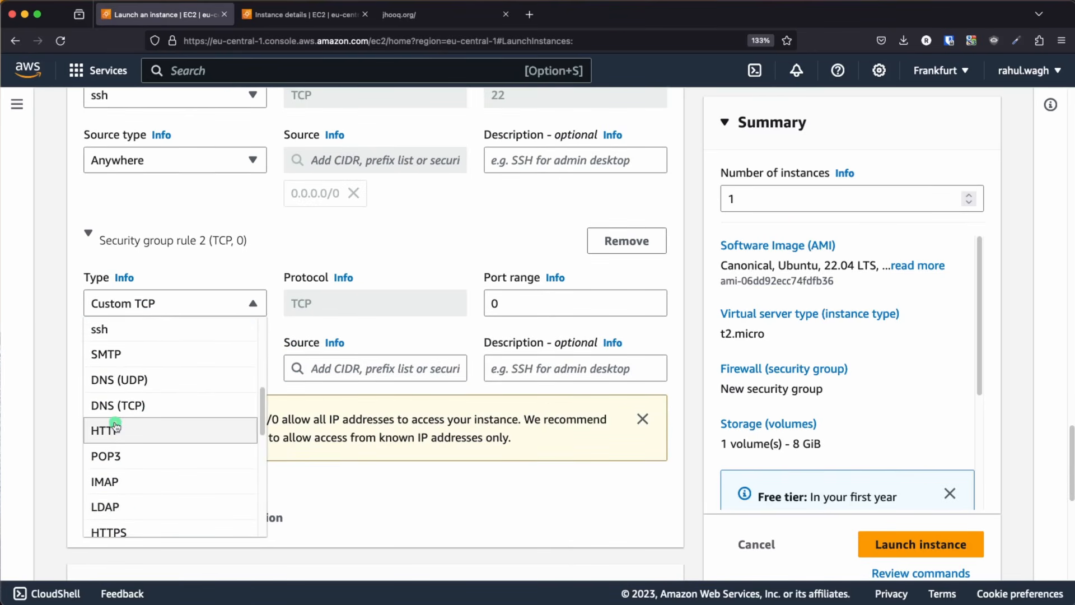
click(112, 430)
click(168, 370)
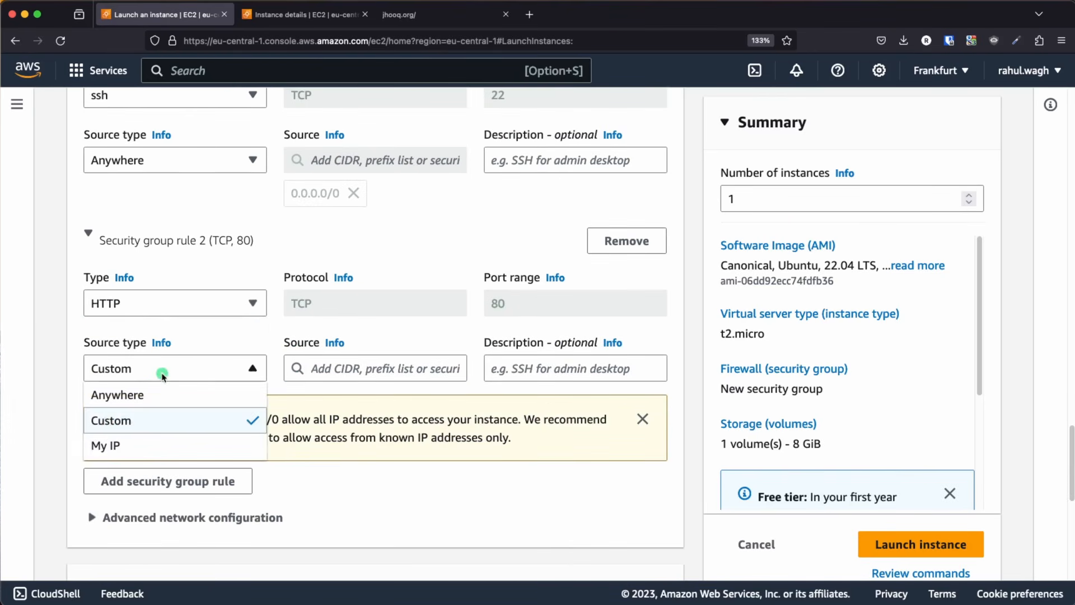
click(104, 397)
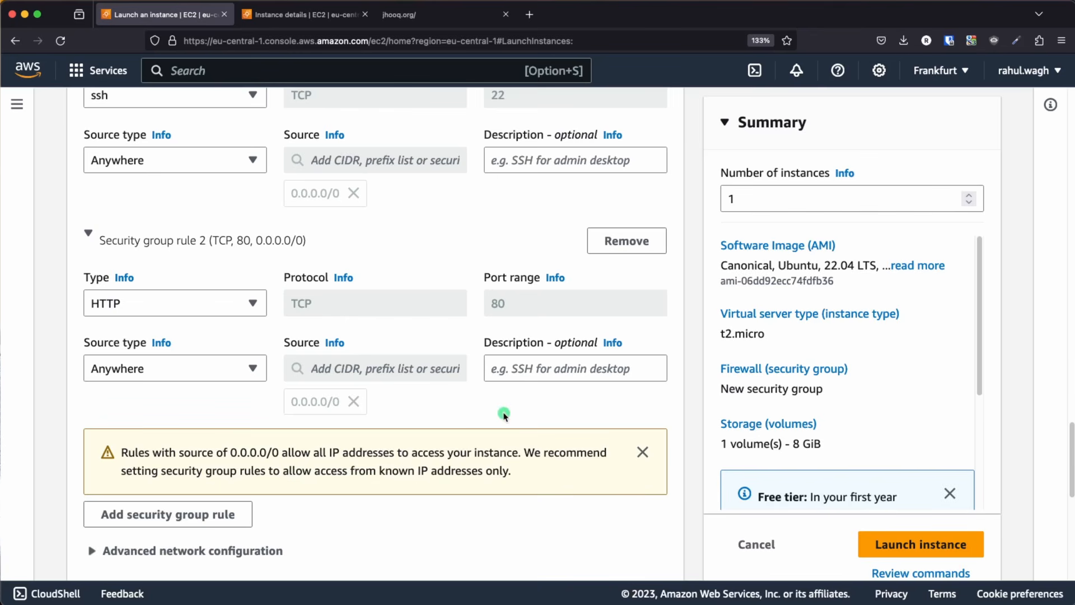
Step: Enter a user data bash script that runs apt update, installs apache2, writes the hostname and IP address to /var/www/html/index.html and restarts apache2
scroll(504, 417, down, 3)
scroll(504, 417, down, 7)
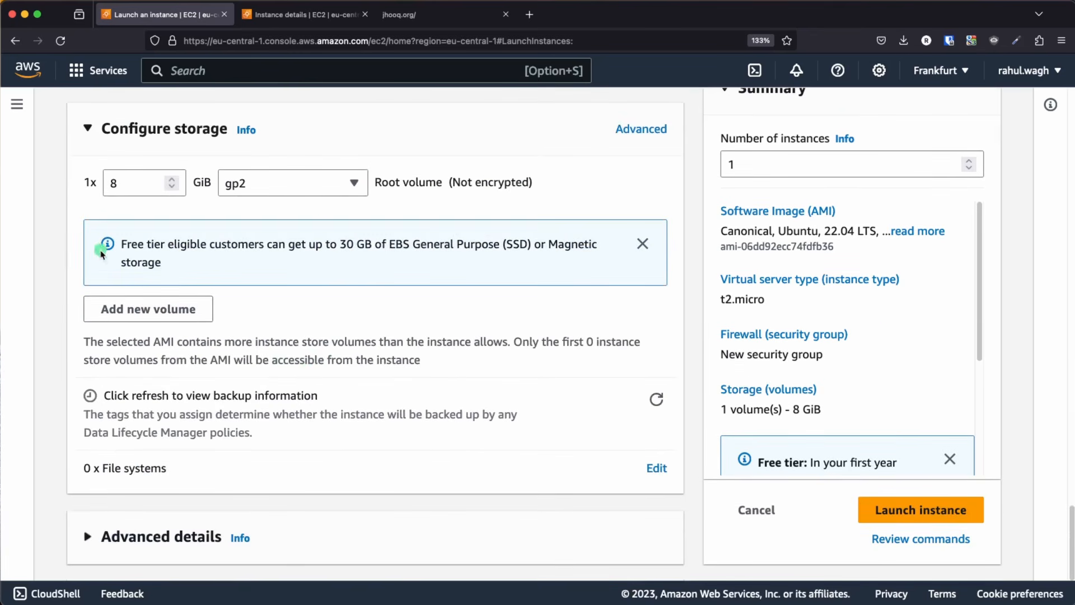
click(169, 536)
scroll(353, 482, down, 20)
click(370, 460)
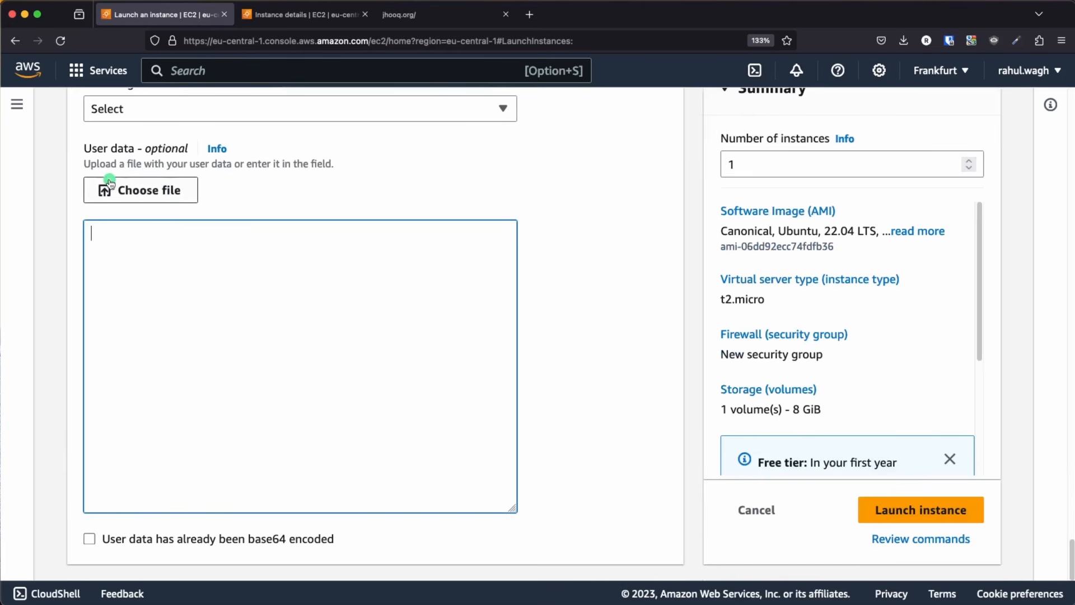
scroll(109, 187, up, 1)
drag(92, 176, 163, 175)
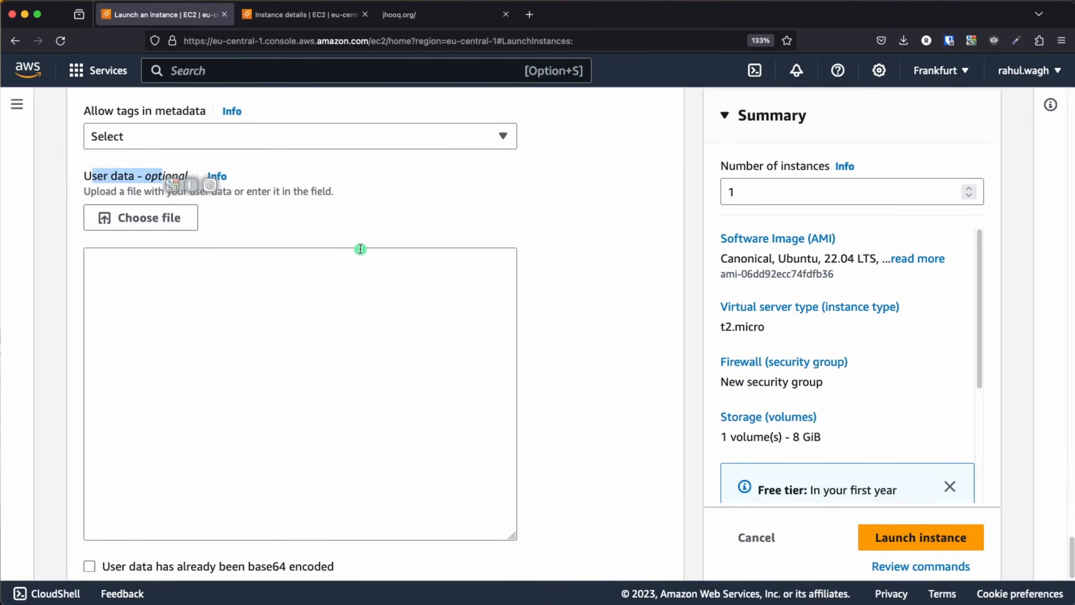
click(1073, 78)
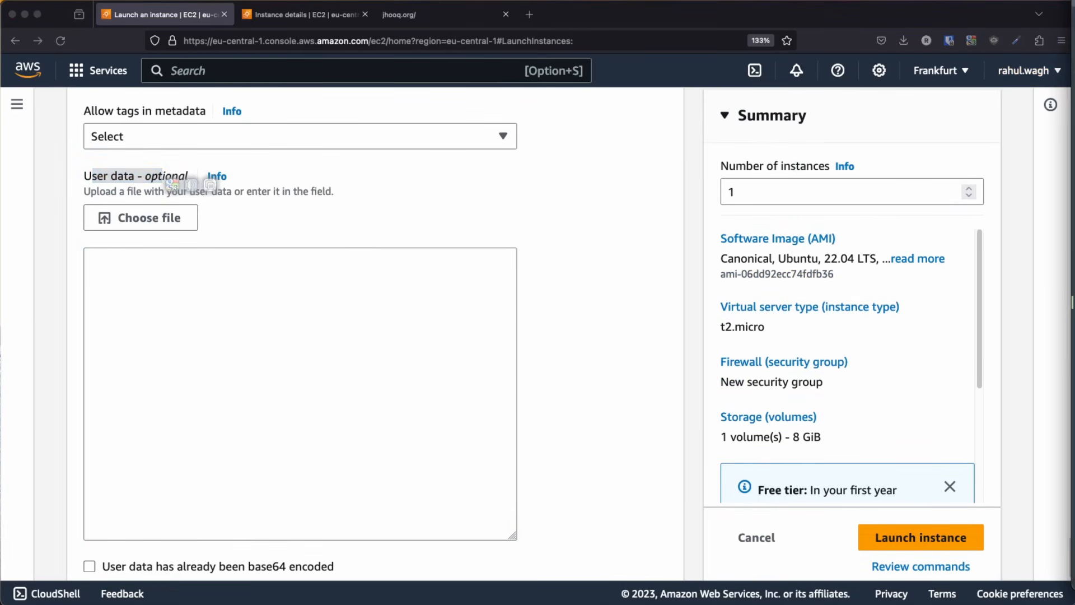
click(269, 355)
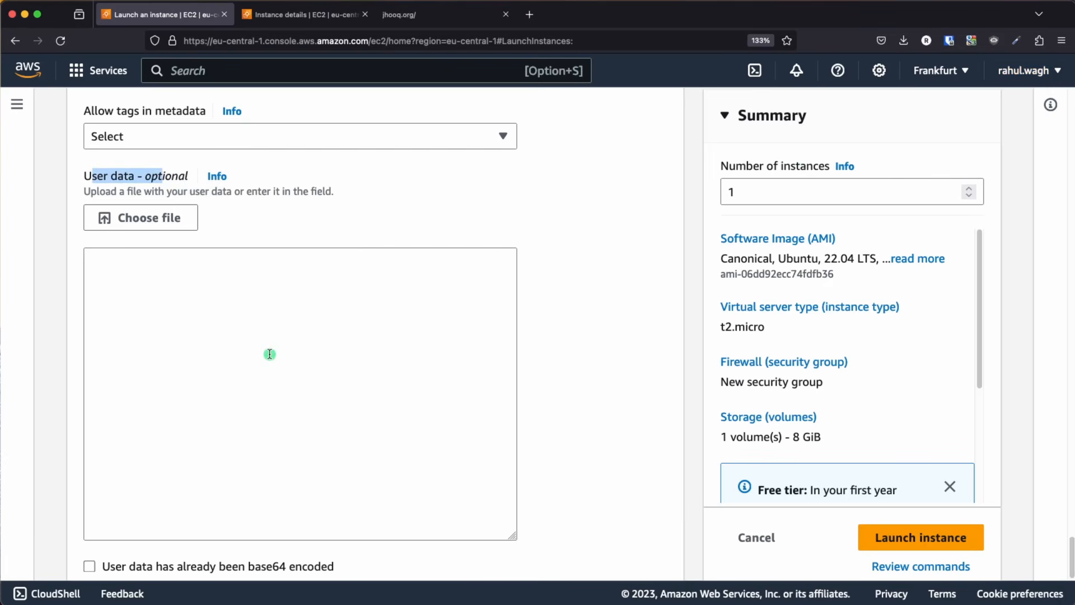
click(268, 355)
text(#!/bin/bash yes | sudo apt update yes | sudo apt install apache2 echo "<h1>Server Details</h1><p><strong>Hostname:</strong> $(hostname)</p><p><strong>IP Address:</strong> $(hostname -I | cut -d" " -f1)</p>" > /var/www/html/index.html sudo systemctl restart apache2)
click(288, 380)
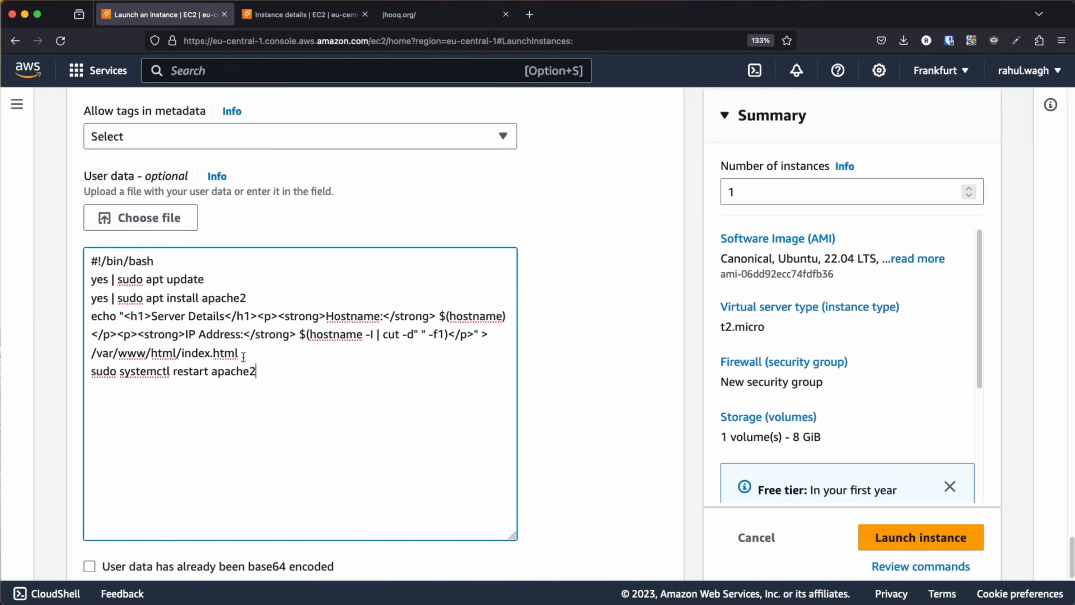
drag(253, 362, 42, 256)
click(618, 374)
scroll(618, 374, down, 1)
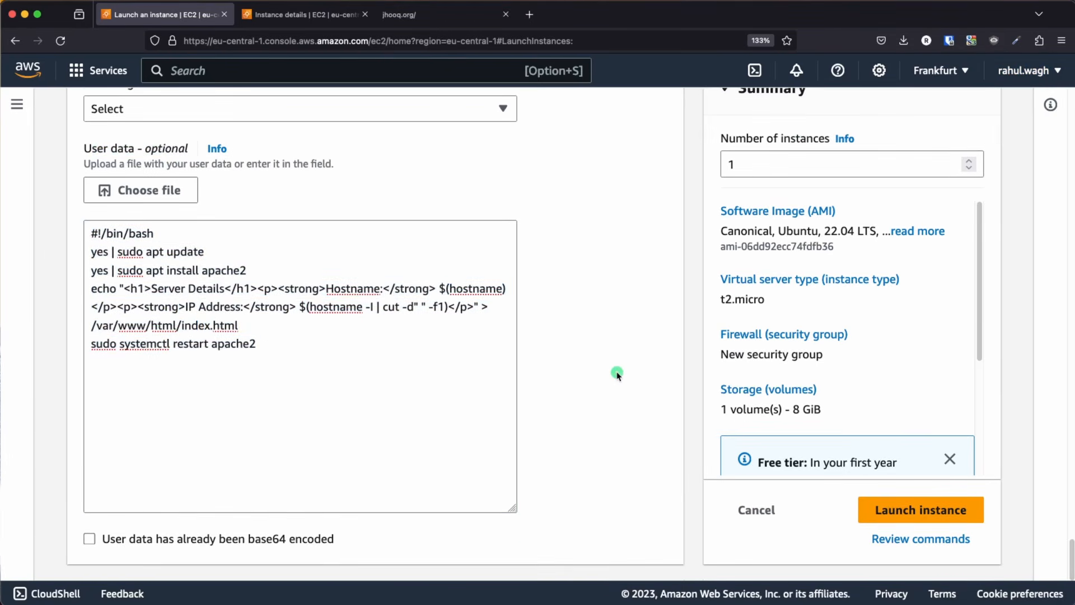
Step: Launch the instance and open the instances list to check the state of test-ec2-vpc-2
scroll(616, 374, up, 3)
click(948, 550)
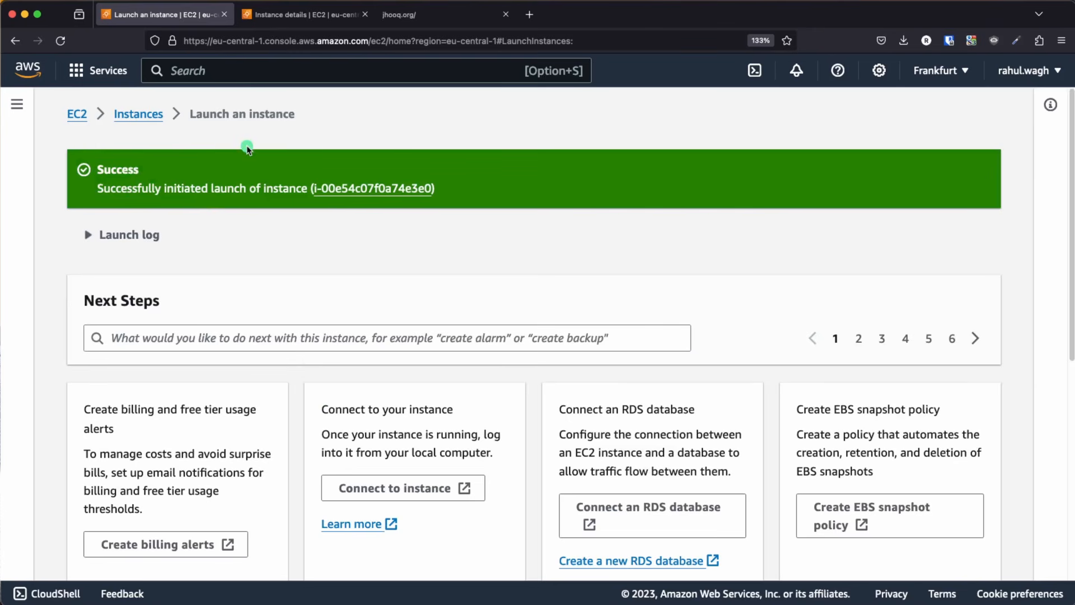
click(143, 119)
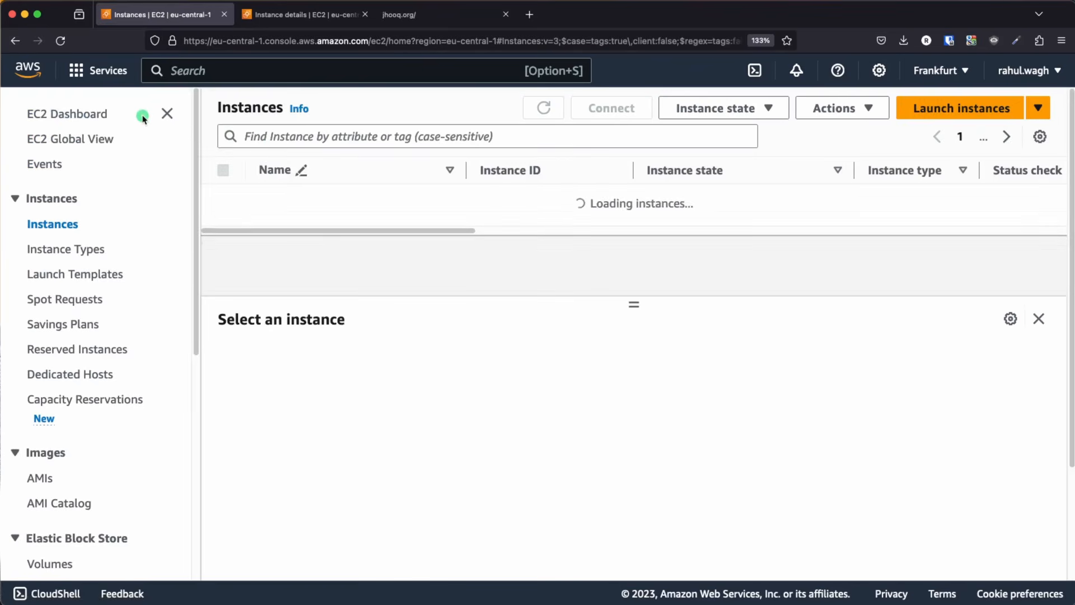
drag(720, 208, 642, 199)
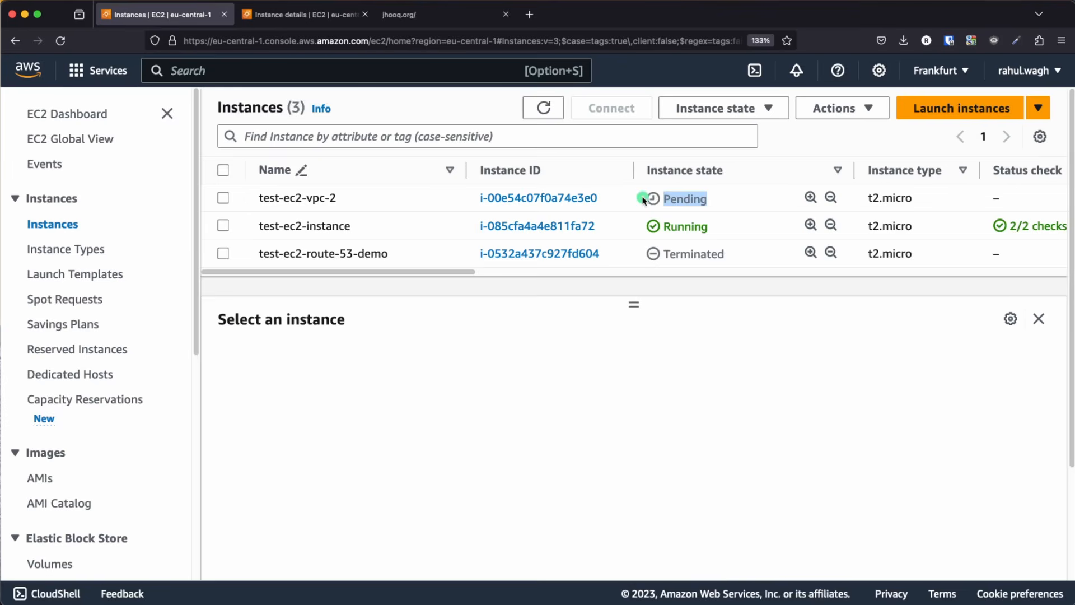
click(642, 200)
key(super+Tab)
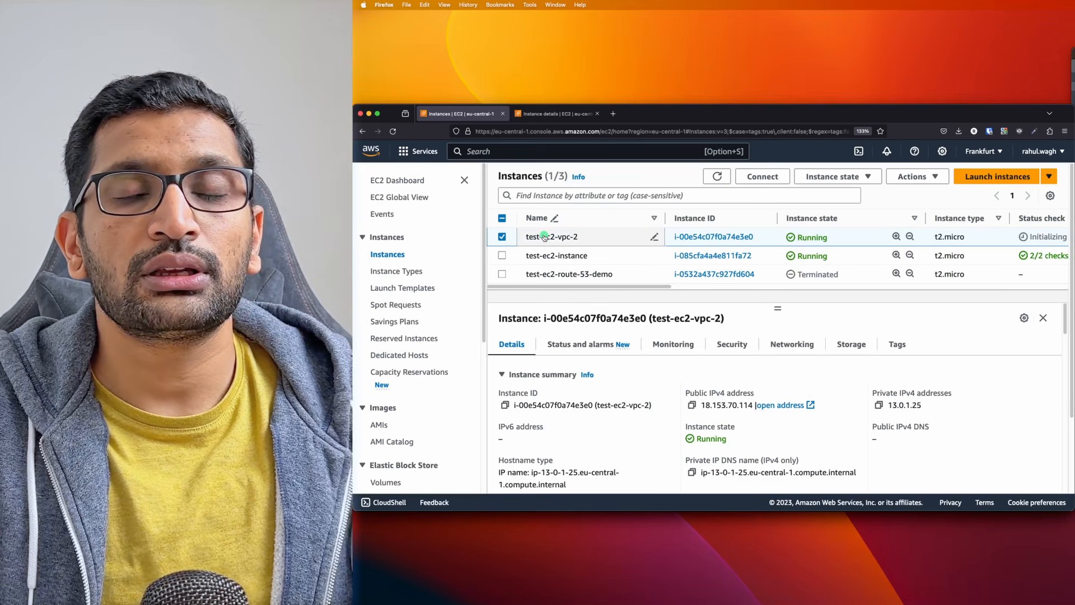
Step: Copy the public IPv4 address of test-ec2-vpc-2 and load it in a new browser tab to check the Server Details page
click(718, 237)
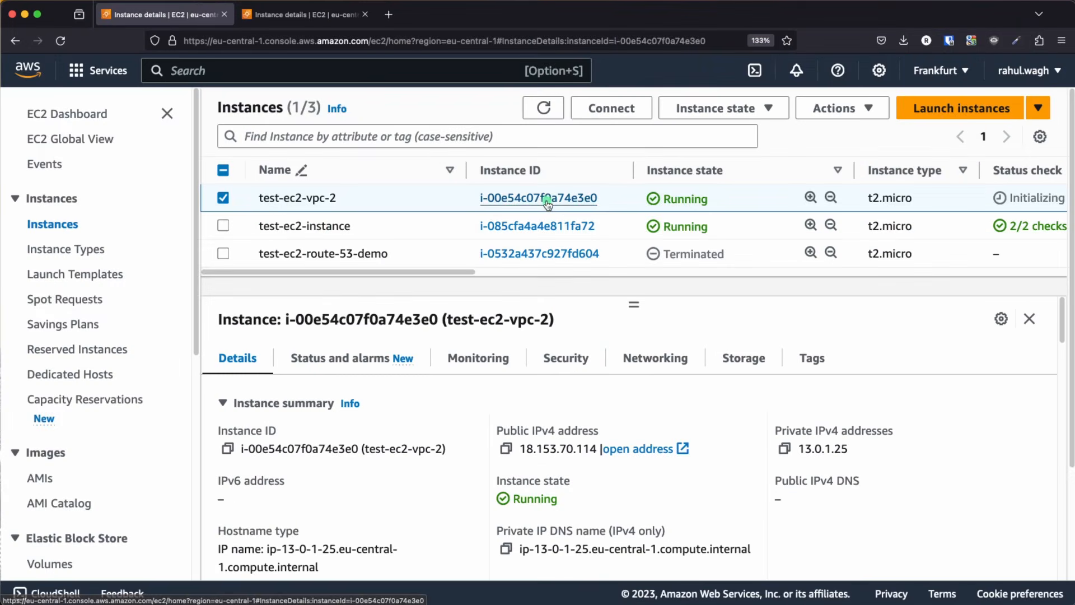
click(515, 247)
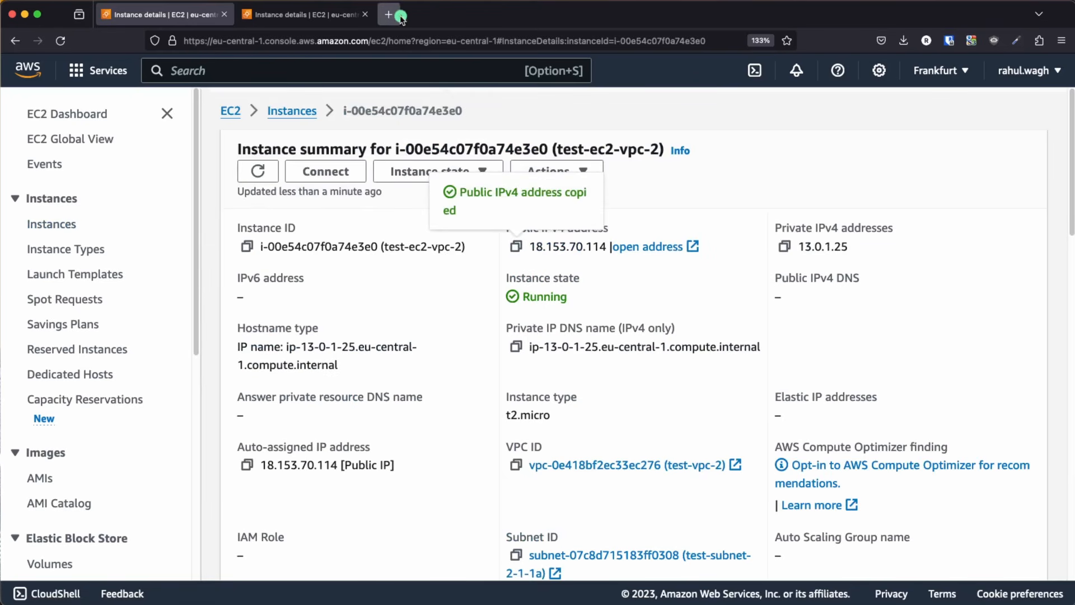
click(389, 14)
key(super+v)
key(Return)
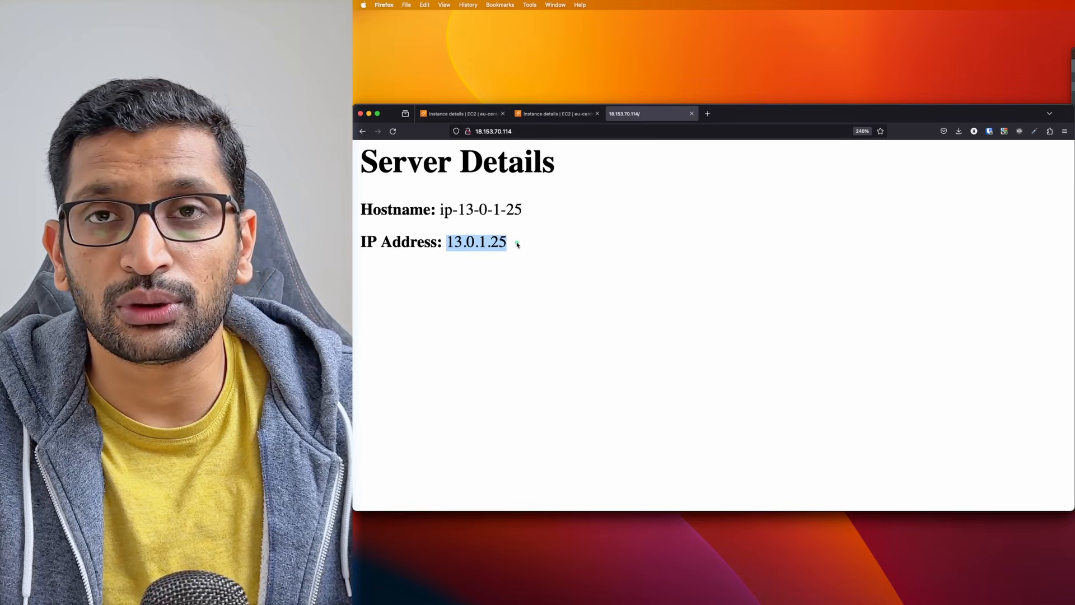
drag(516, 245, 521, 241)
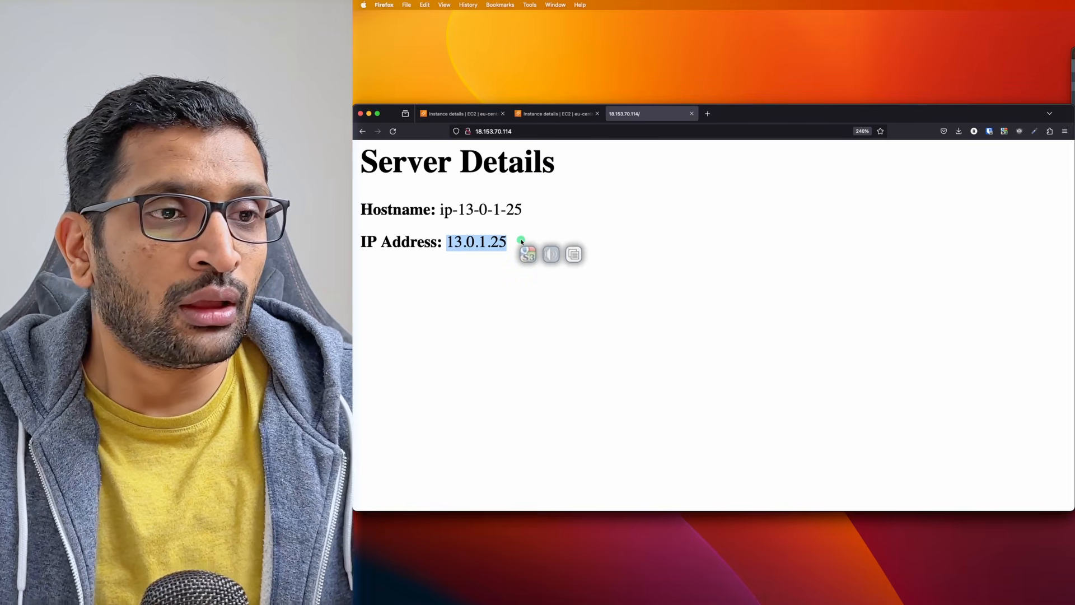
Step: Switch to the Keynote presentation to examine the Weighted Routing diagram, and return to the instance details in Firefox
click(466, 114)
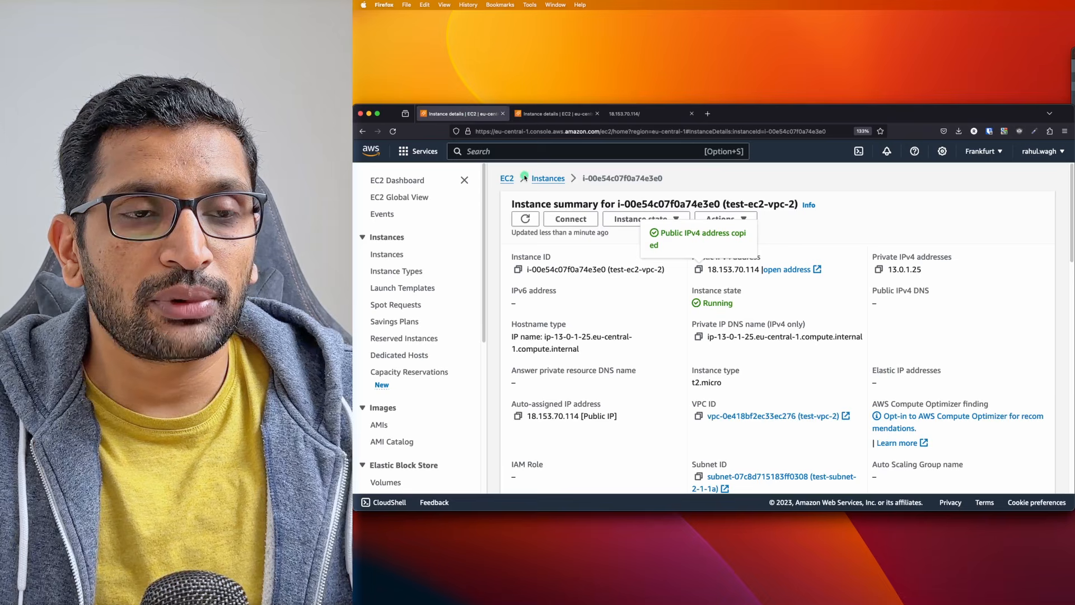
key(super+Tab)
key(super+Tab)
key(super+Tab)
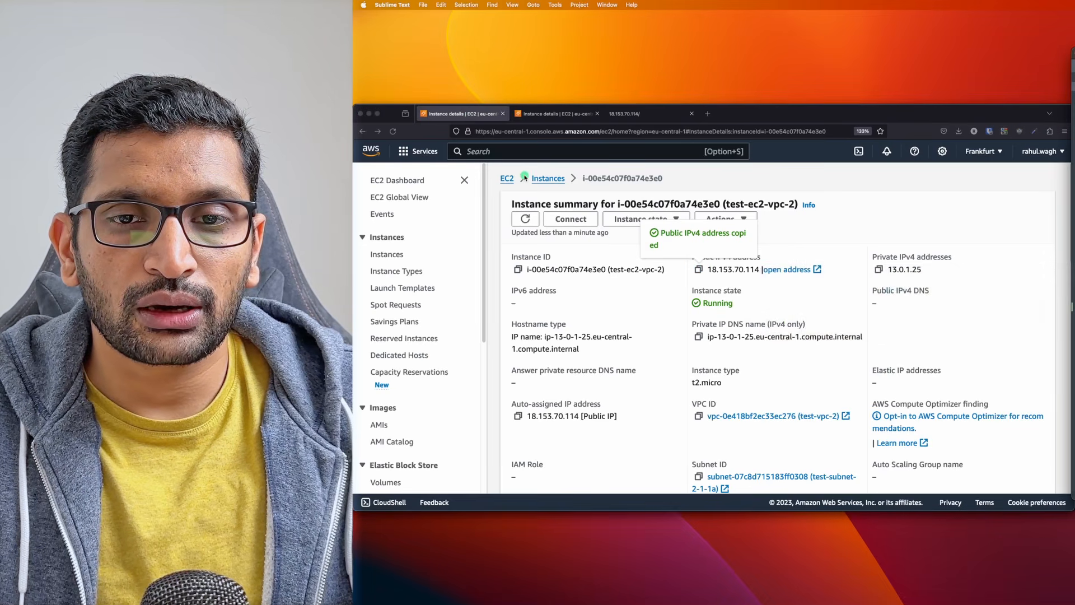
key(super+Tab)
key(super+Tab)
key(super+Tab)
key(super+Tab)
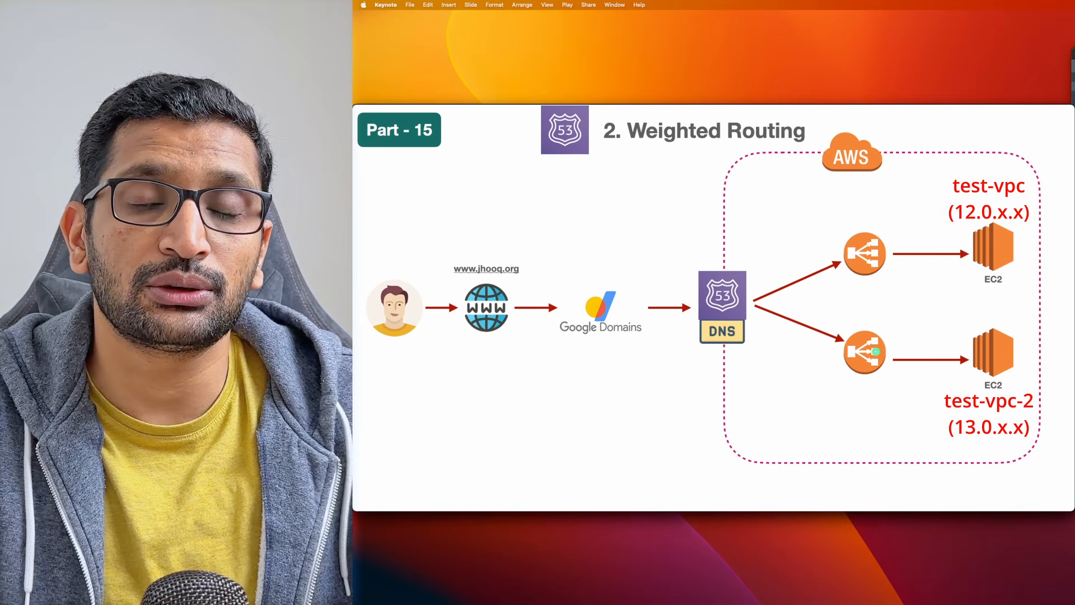
key(super+Tab)
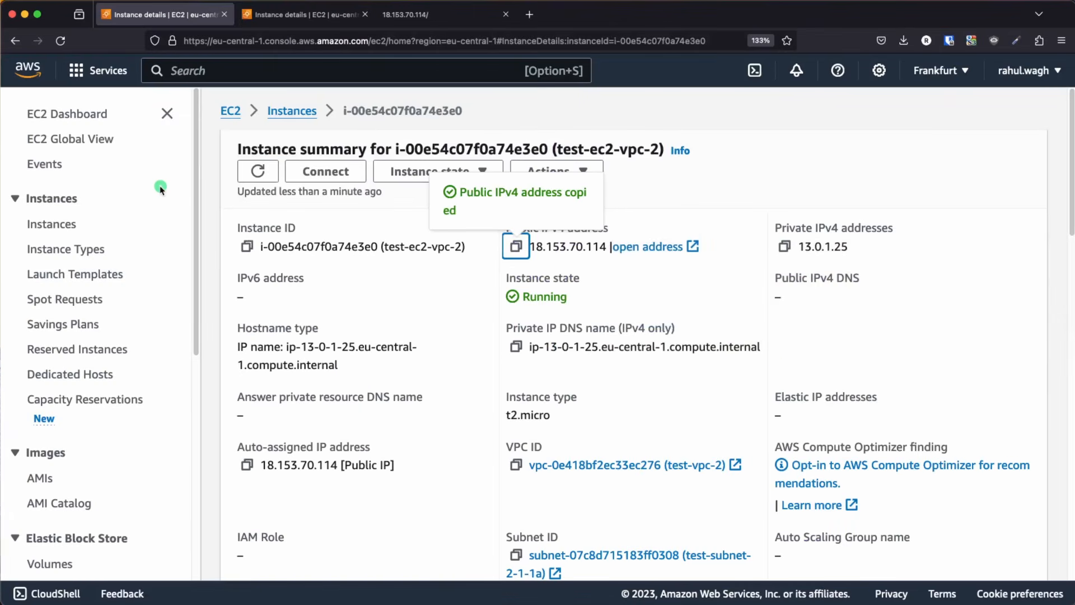
Step: Go from the AWS console home to EC2 and open the list of target groups
click(21, 67)
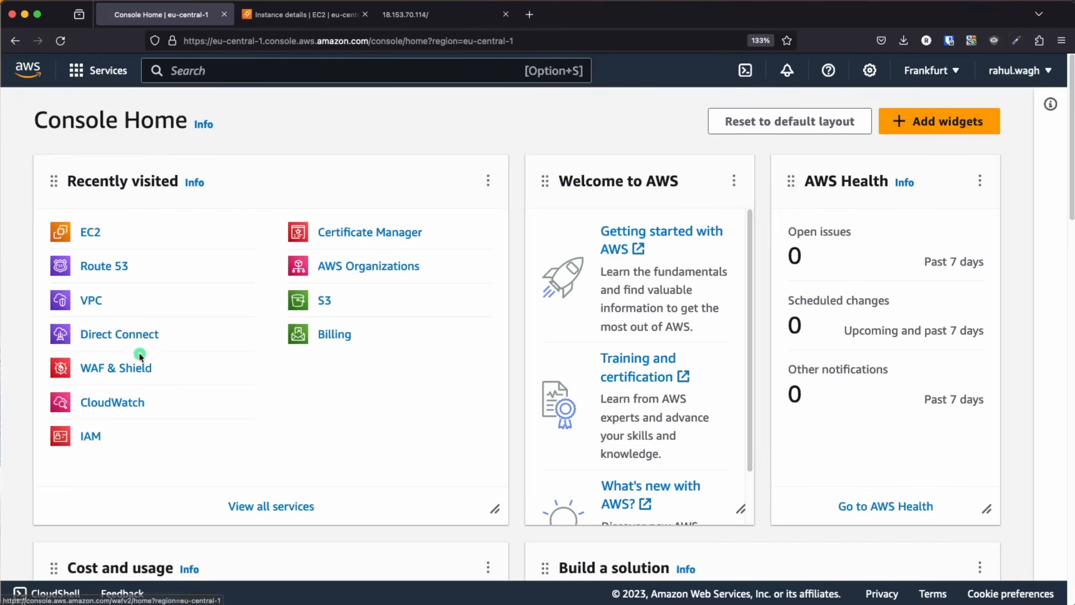
click(96, 233)
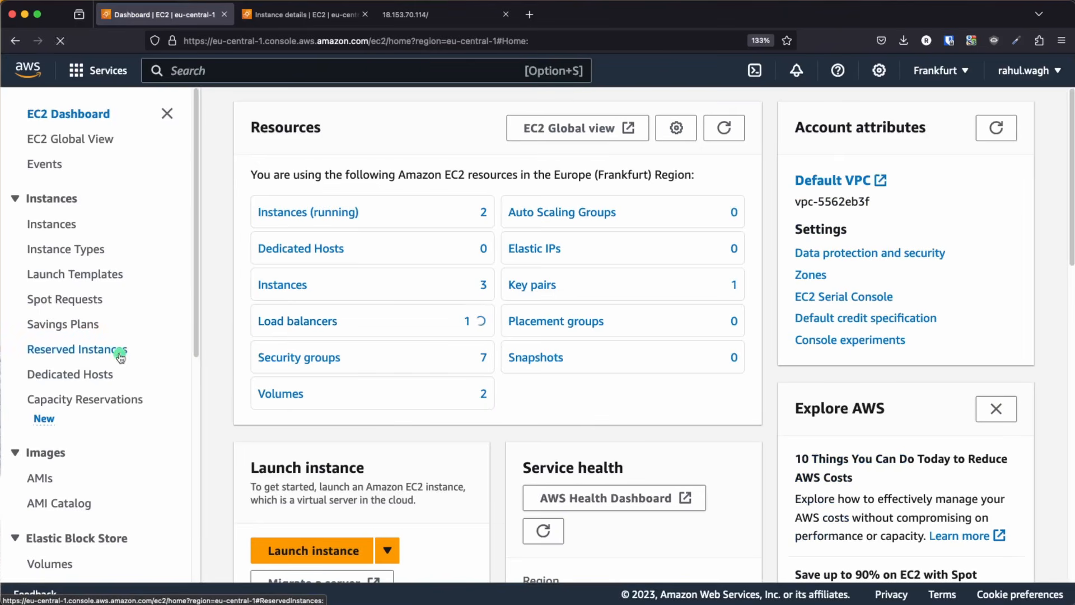
scroll(120, 353, down, 5)
scroll(119, 354, down, 4)
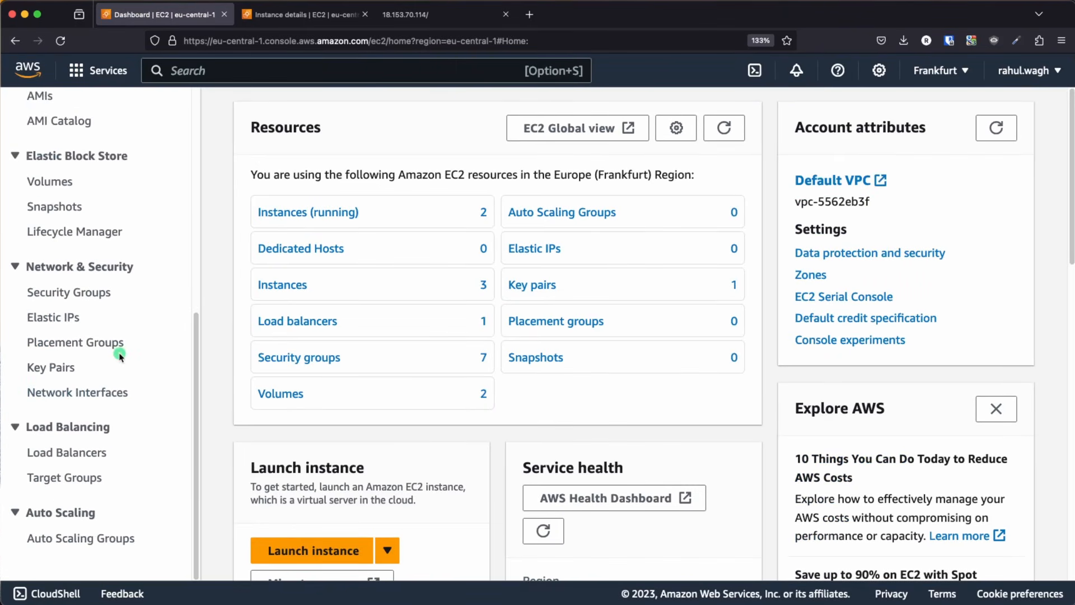
click(66, 478)
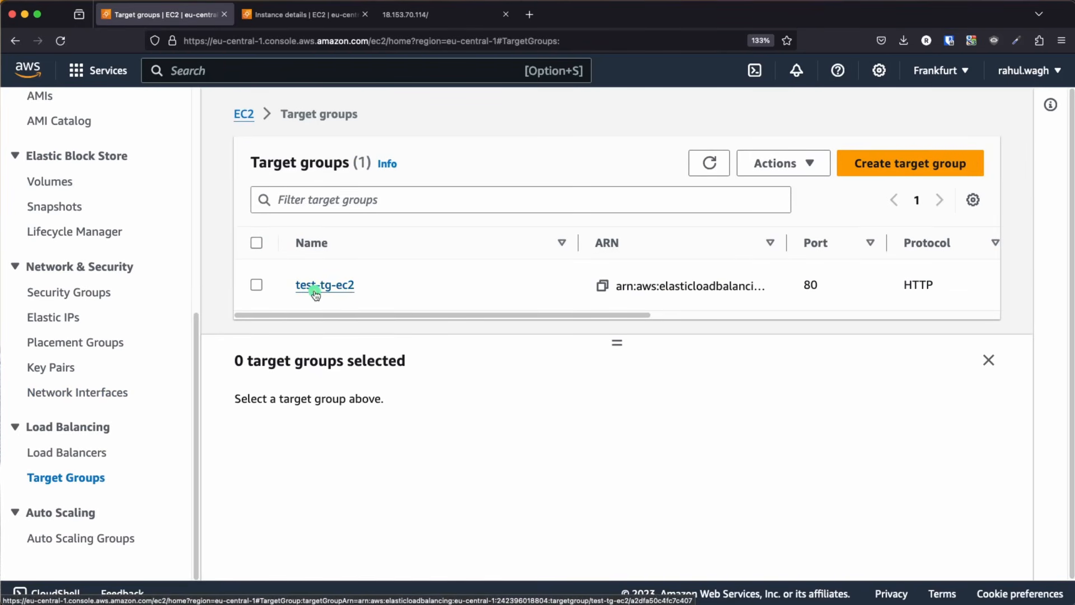
Step: Start a new target group and name it test-tg-for-test-vpc-2
click(909, 163)
scroll(443, 430, down, 10)
click(352, 279)
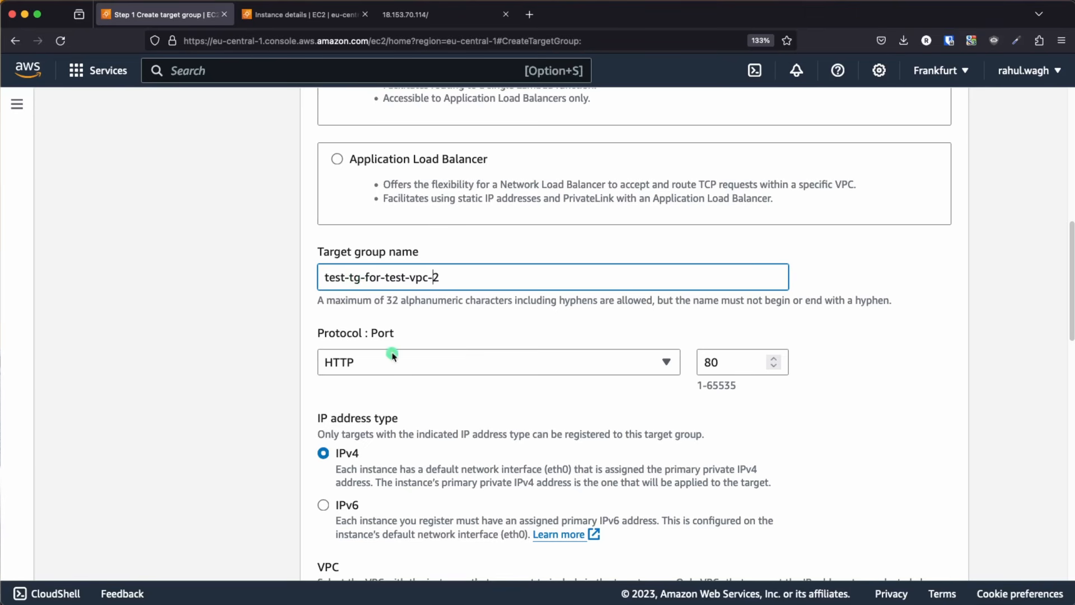
Step: Set the target group's VPC to test-vpc-2 (13.0.0.0/16) and proceed to target registration with the default health check
scroll(403, 412, down, 4)
scroll(420, 312, down, 10)
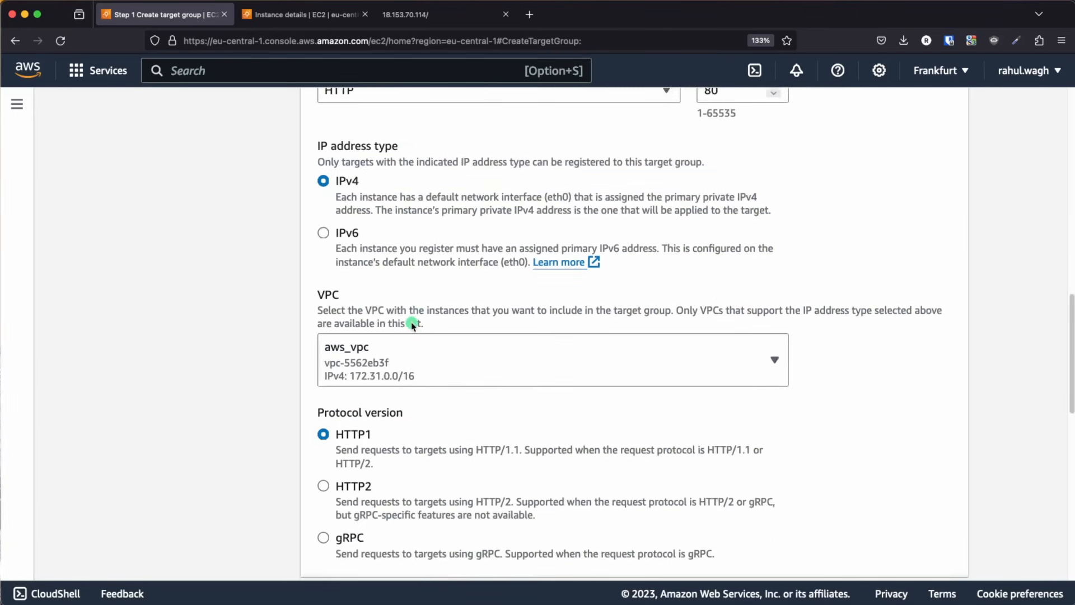
click(413, 276)
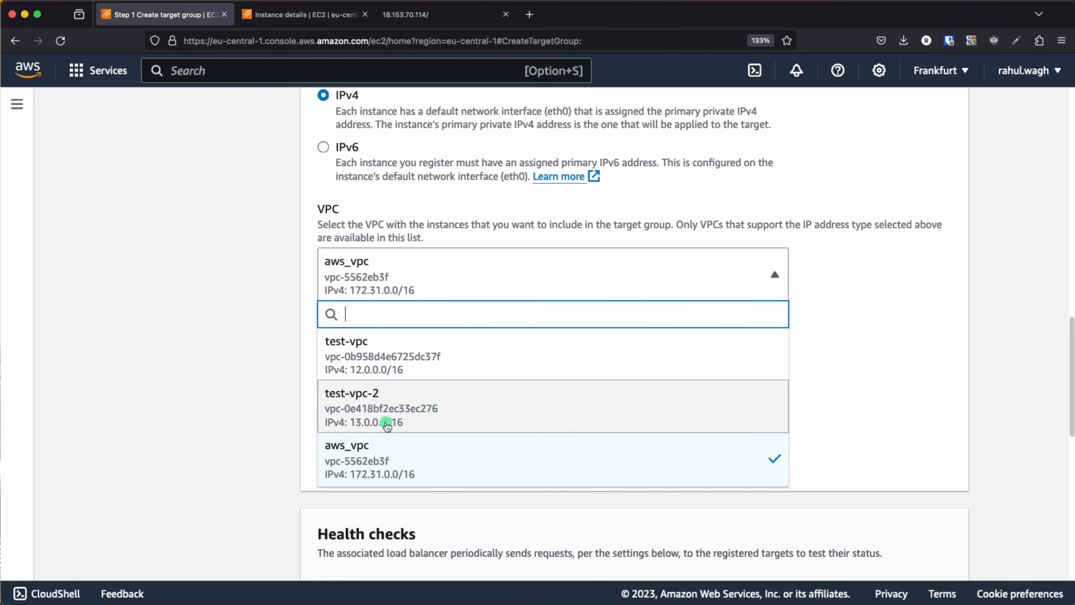
click(362, 404)
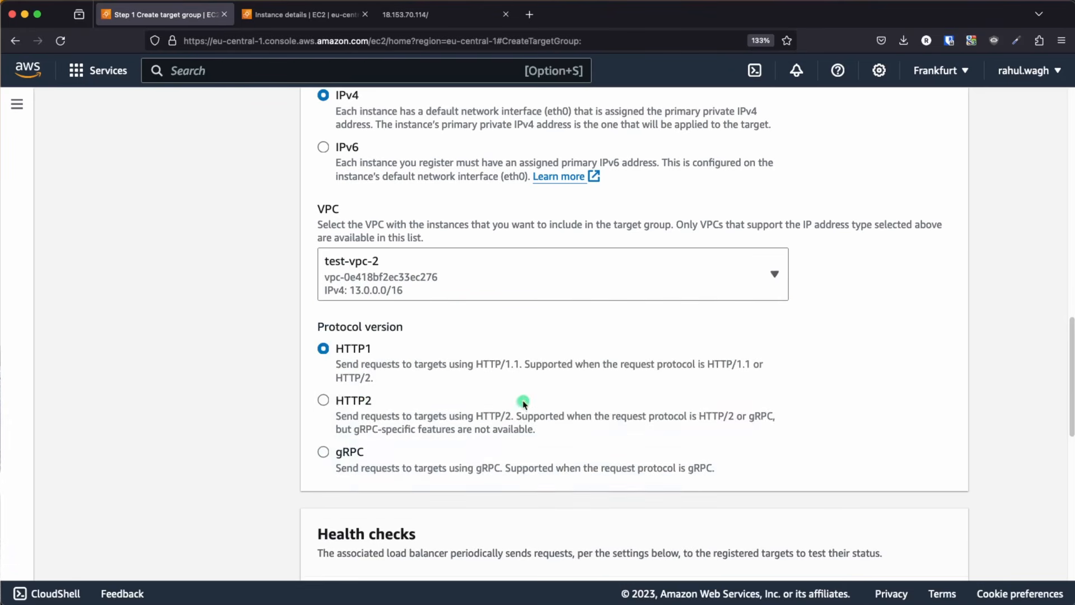
scroll(521, 405, down, 10)
scroll(414, 381, down, 8)
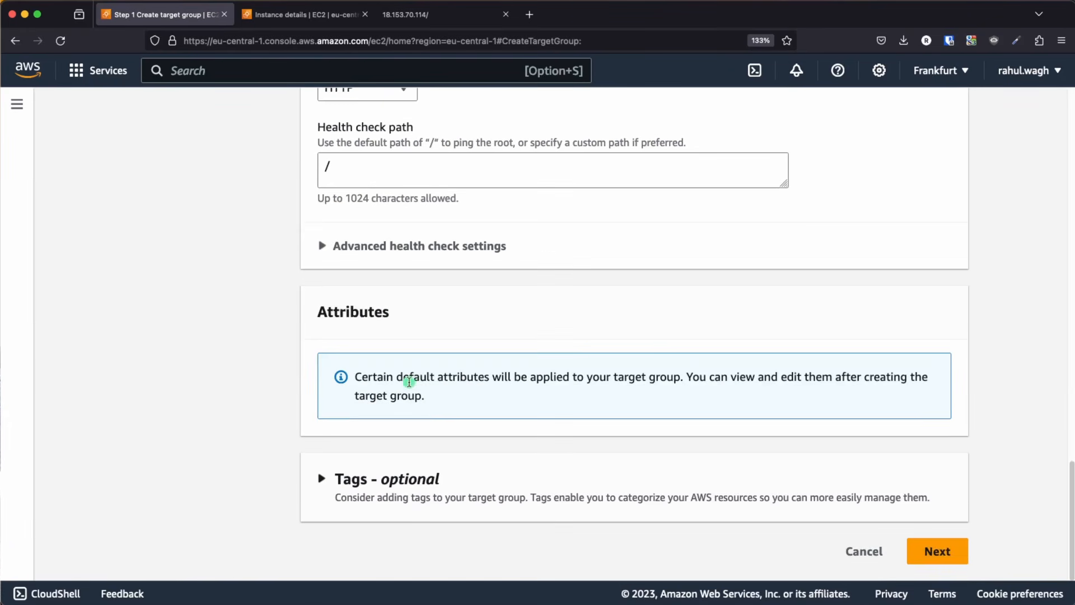
click(946, 551)
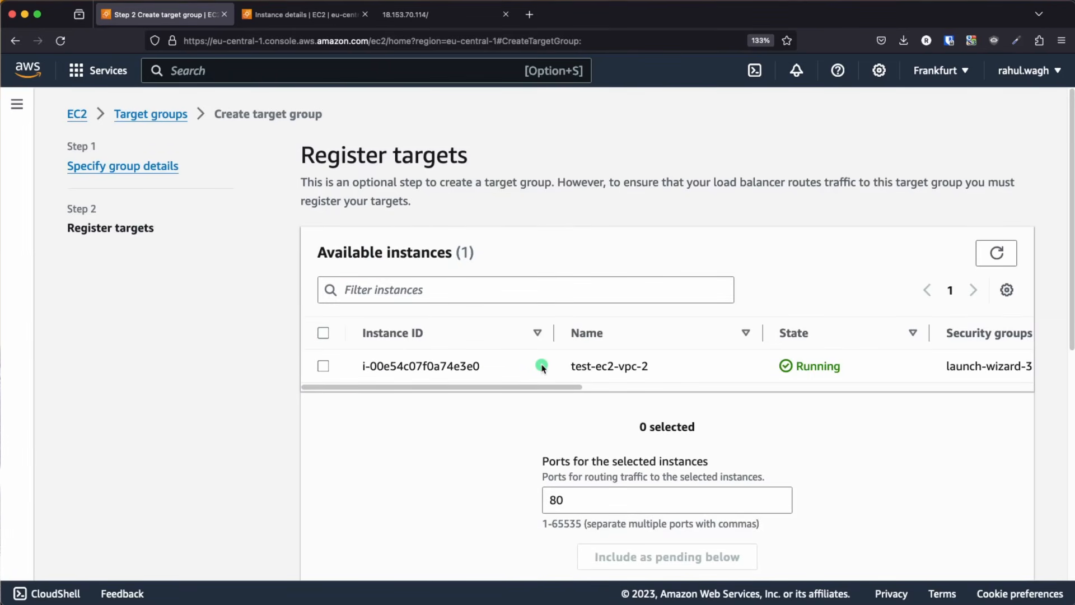
Step: Include the test-ec2-vpc-2 instance as a pending target on port 80 and create the target group
click(323, 367)
scroll(491, 439, down, 8)
click(639, 312)
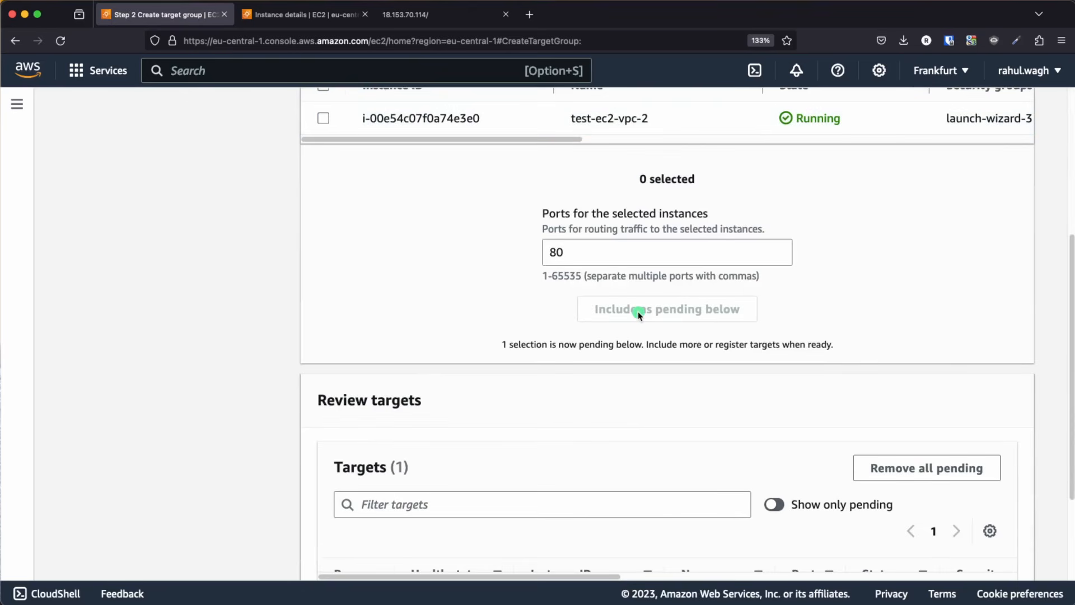
scroll(439, 413, down, 4)
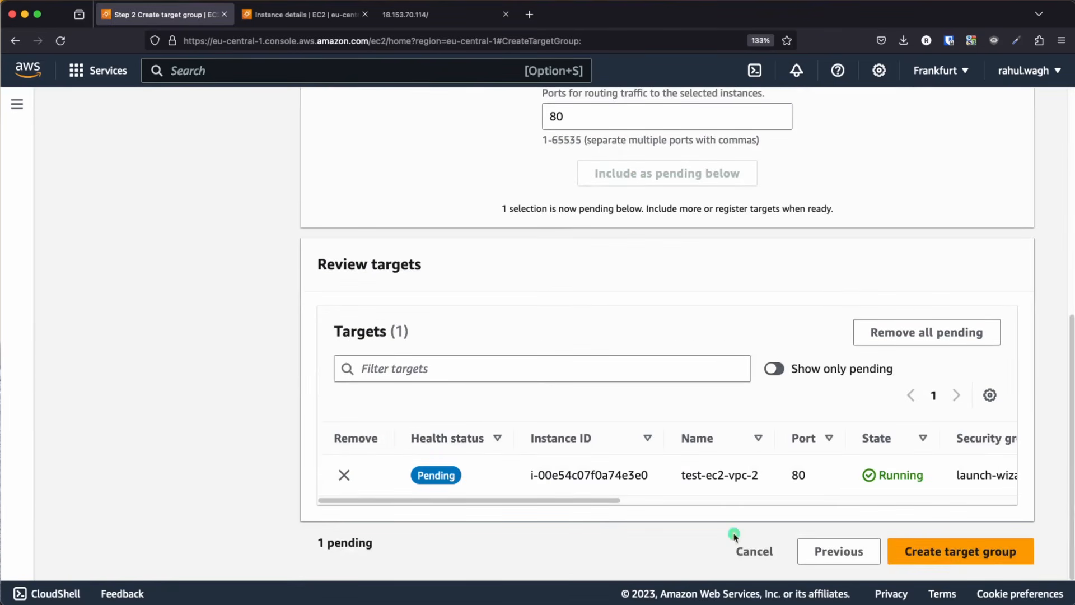
click(974, 553)
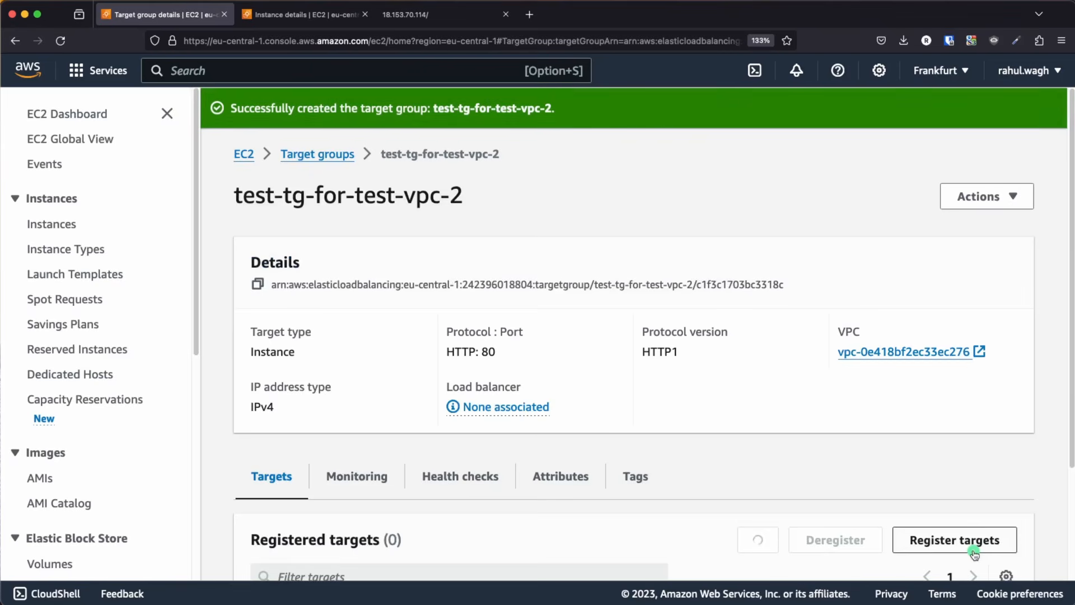
scroll(473, 456, down, 7)
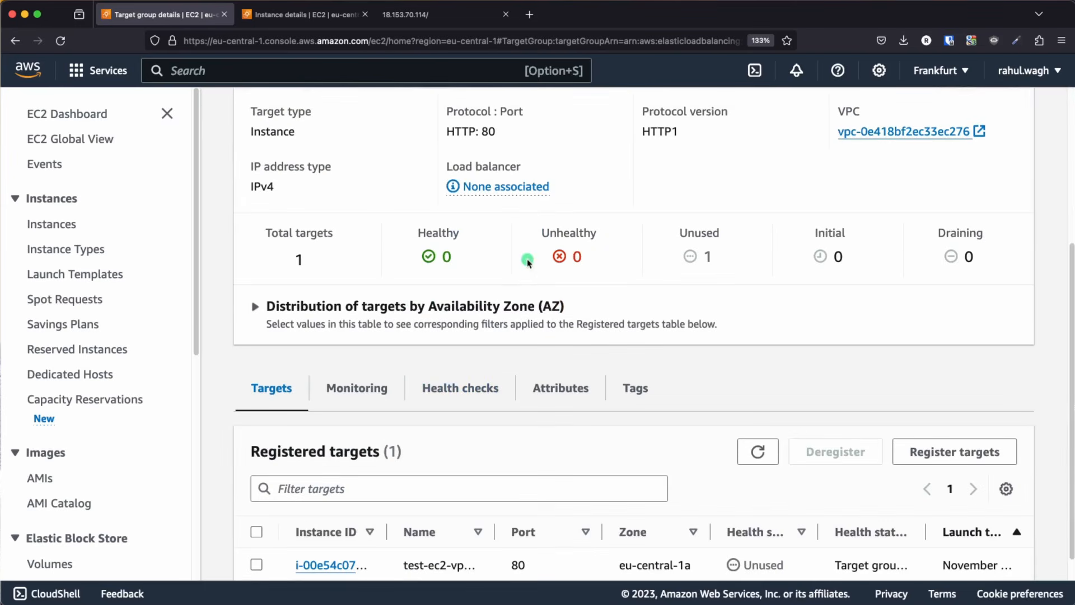
scroll(577, 388, up, 7)
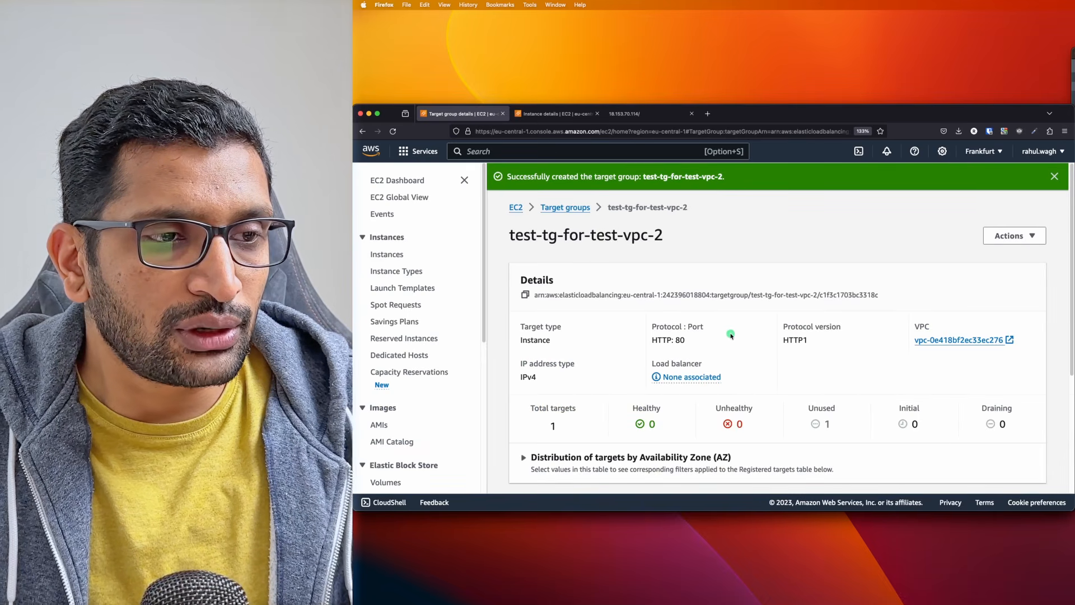
Step: Open the list of load balancers and start creating a new load balancer
scroll(401, 391, down, 5)
scroll(402, 391, down, 2)
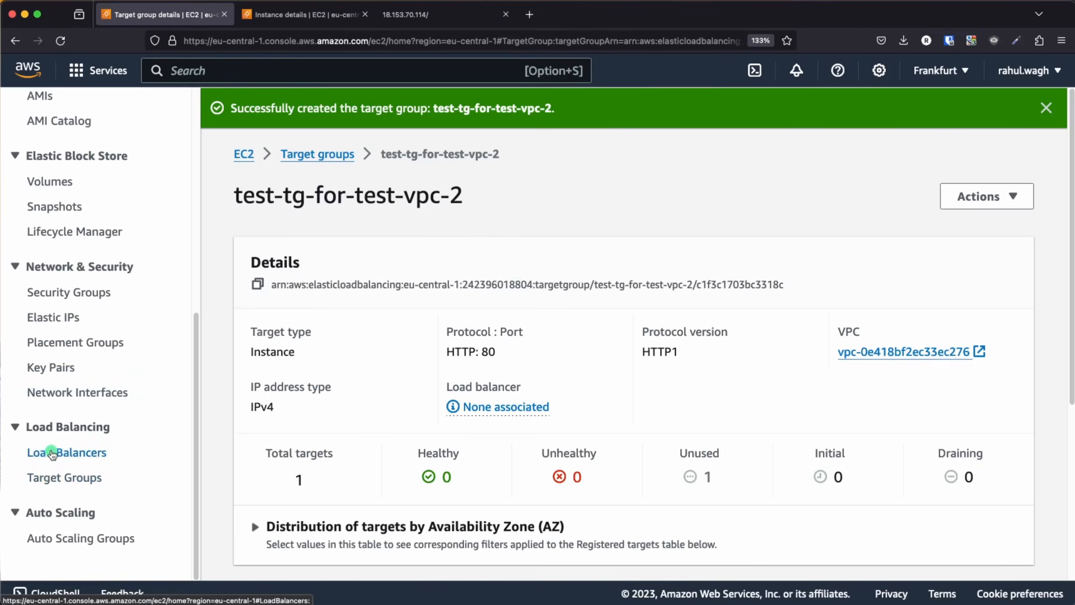
click(51, 454)
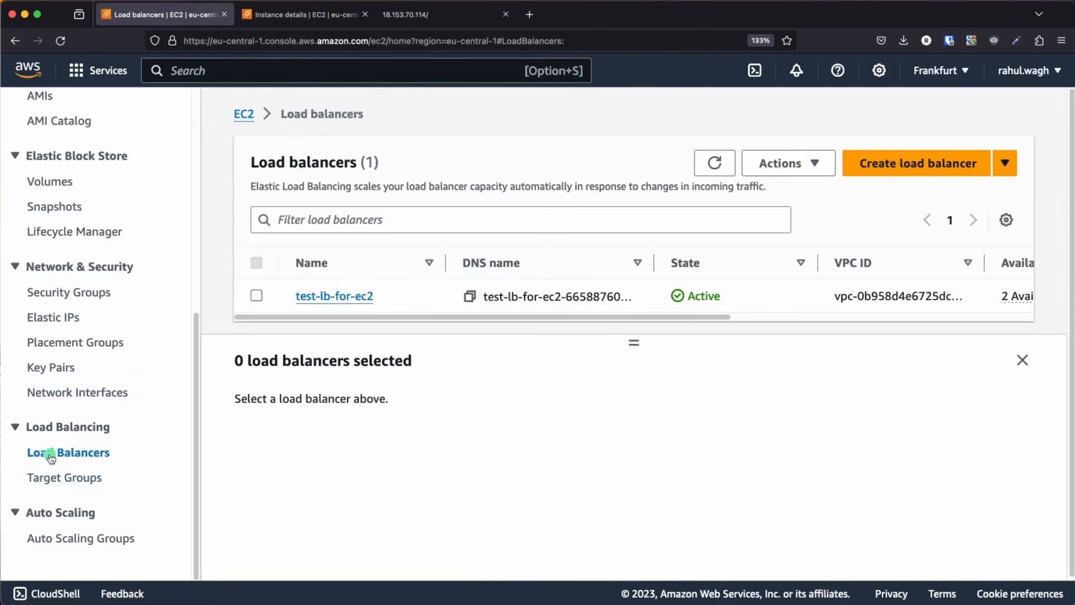
click(924, 170)
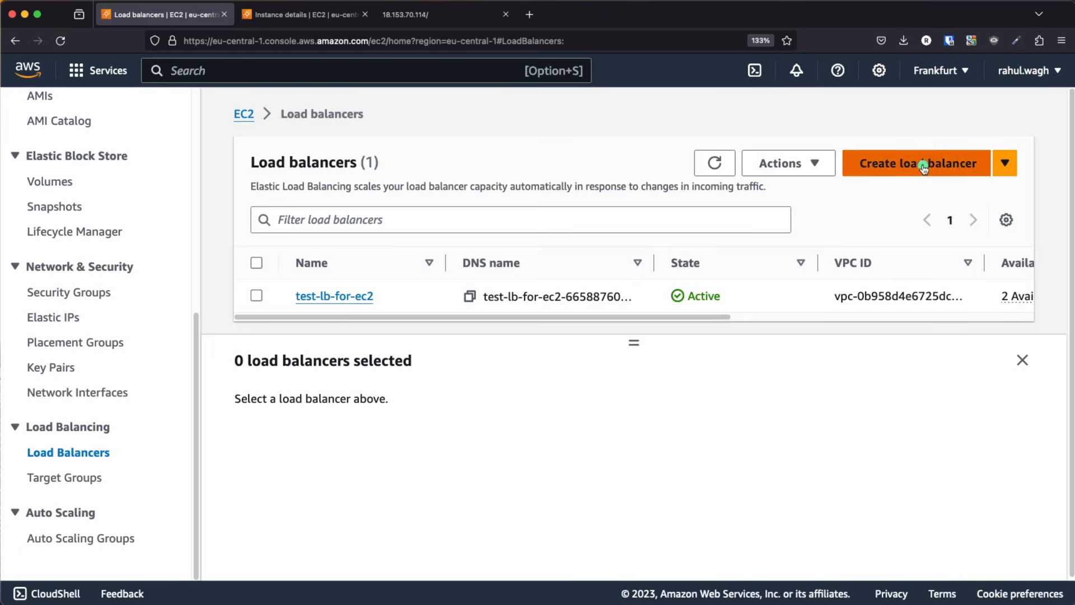
Step: Start creating an Application Load Balancer and name it test-lb-for-ec2-test-vpc-2
scroll(168, 314, down, 3)
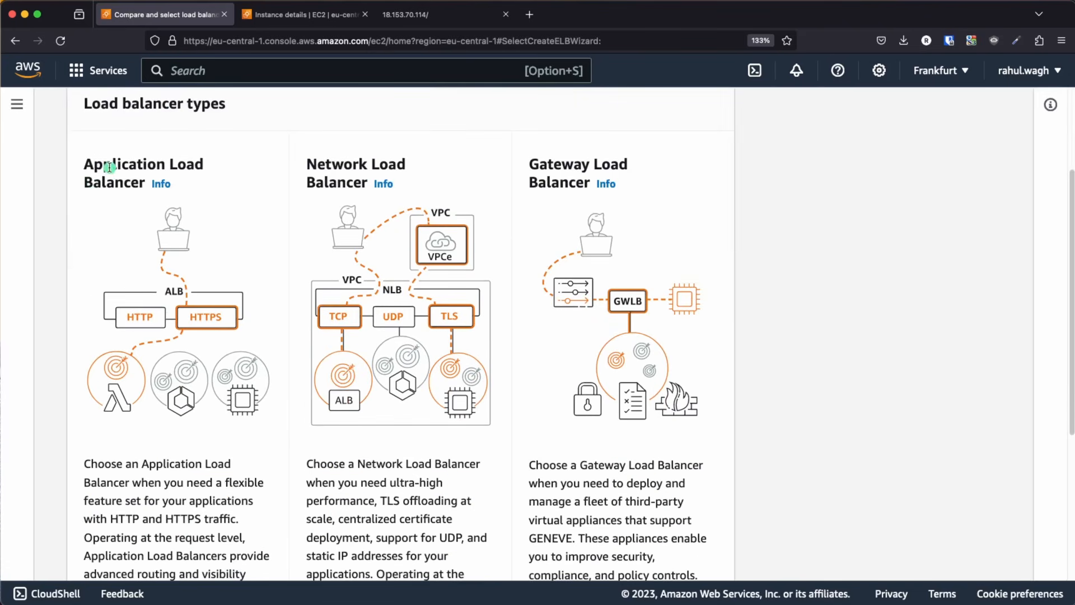
scroll(257, 300, down, 4)
click(122, 414)
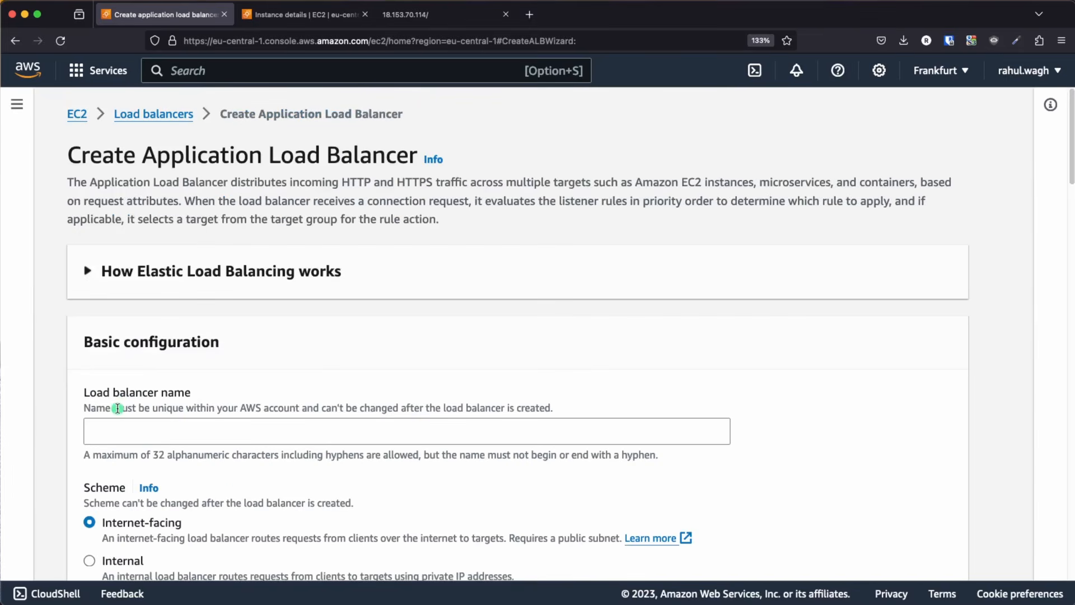
click(246, 425)
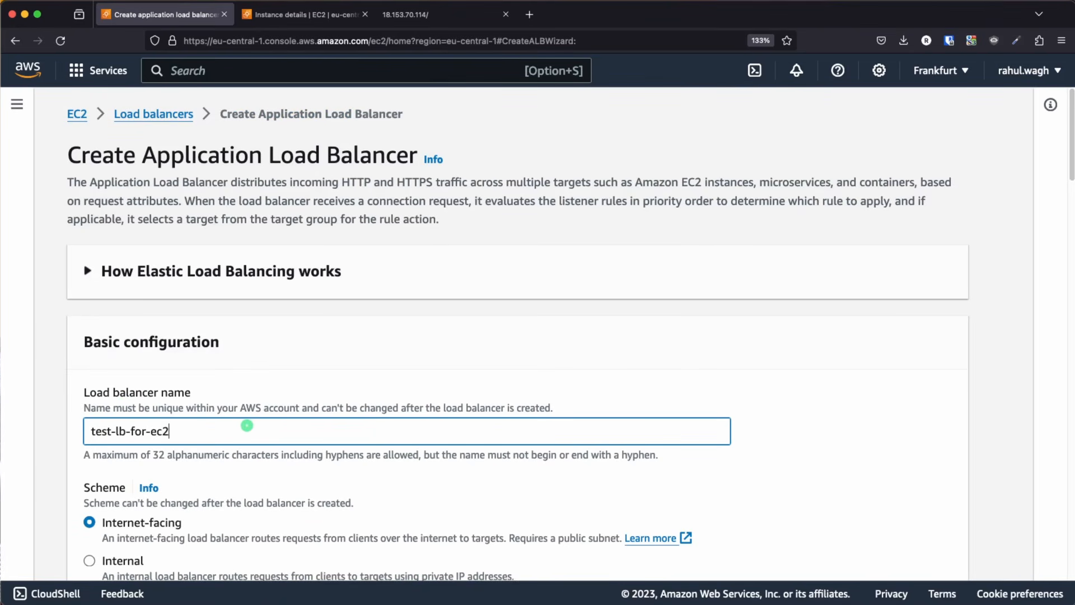
text(test-lb-for-ec2-test-vpc-2)
Step: Set the load balancer's VPC to test-vpc-2 and map it to the eu-central-1a and eu-central-1b zones
scroll(249, 364, down, 5)
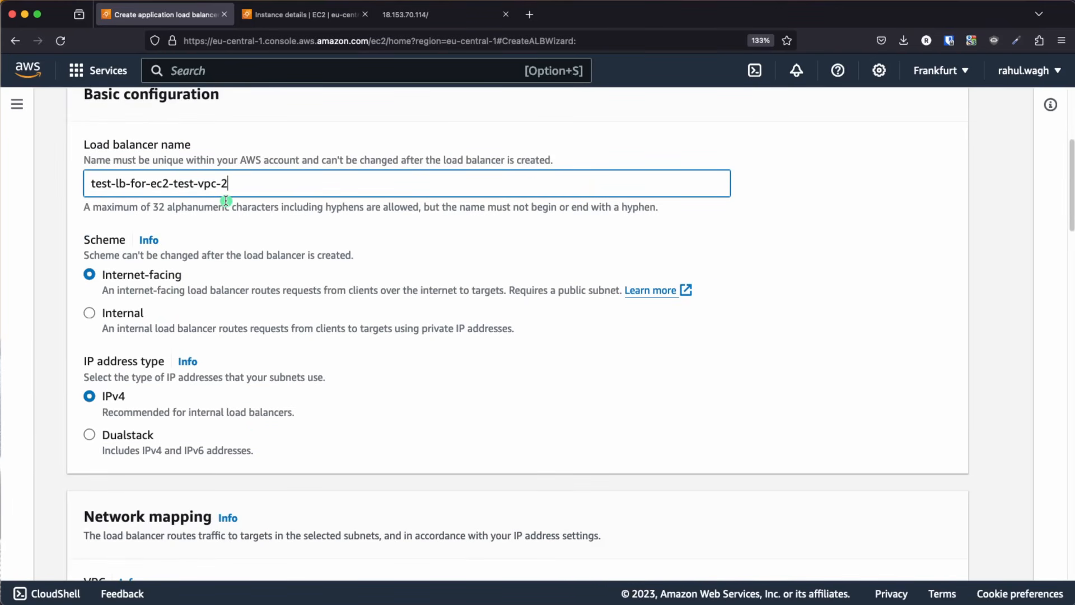
scroll(272, 255, down, 9)
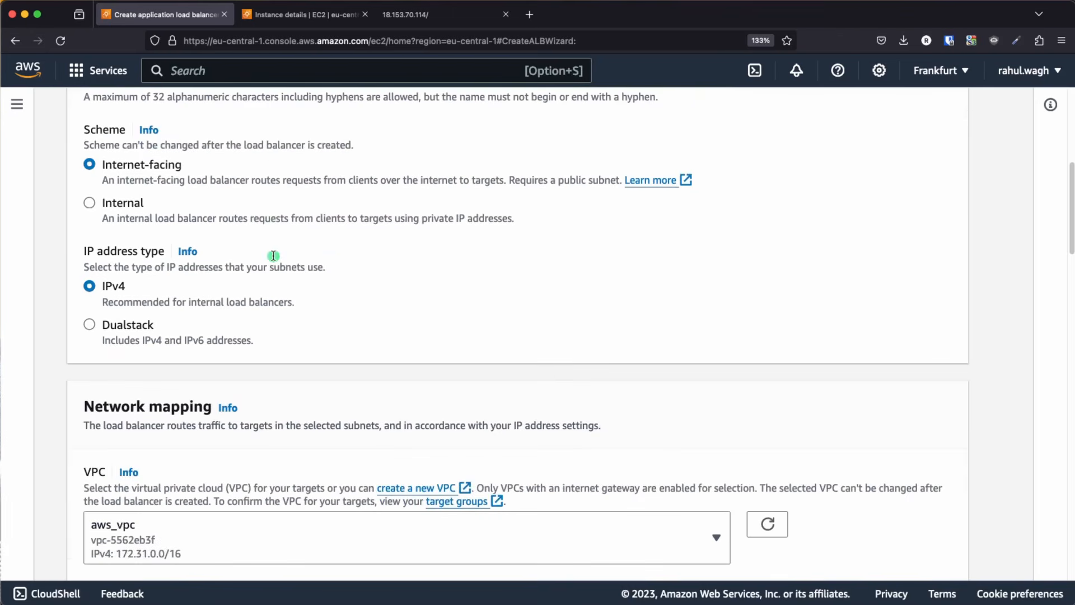
click(265, 214)
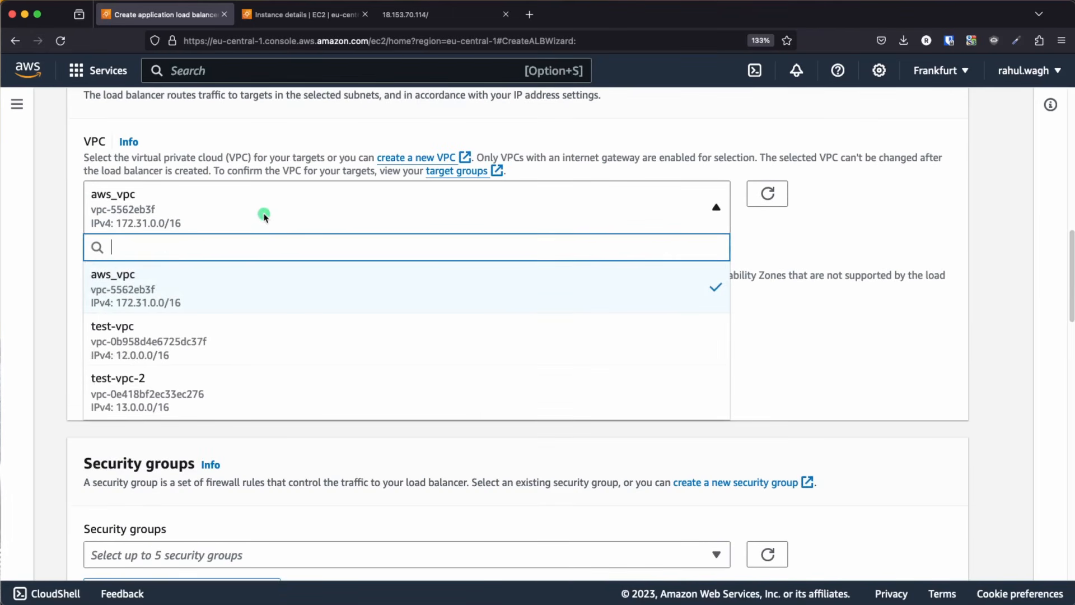
click(144, 395)
scroll(229, 345, down, 3)
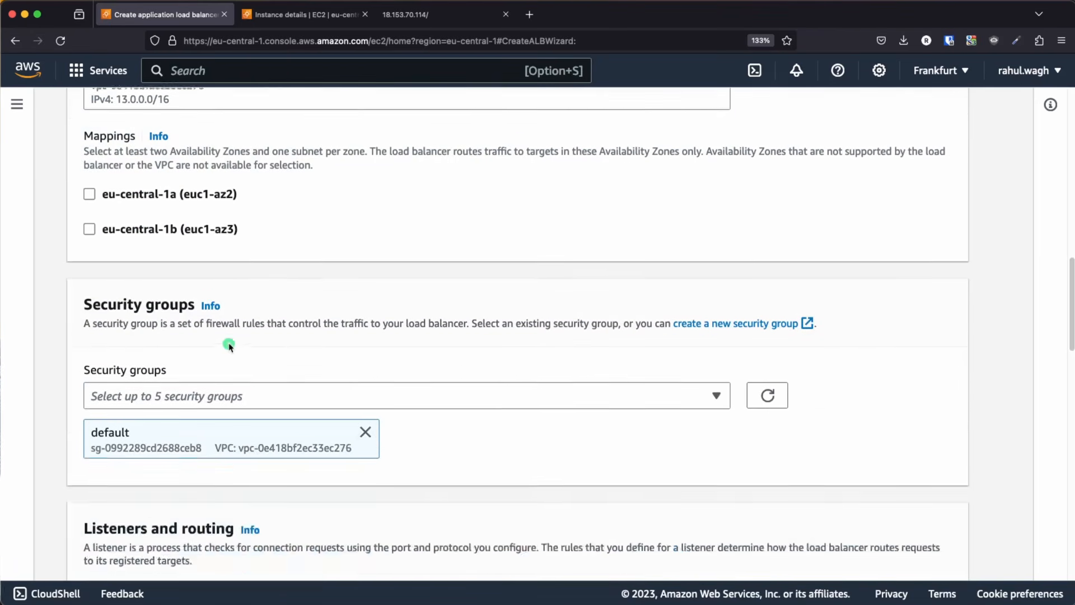
click(89, 194)
click(90, 328)
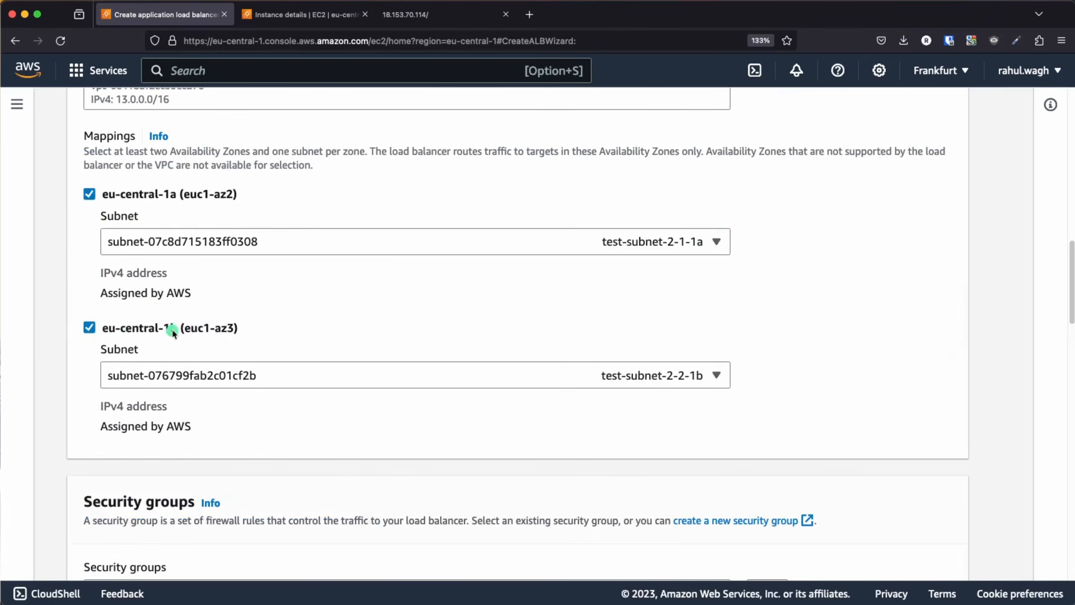
Step: Refresh and check the existing security groups available for the load balancer
scroll(431, 328, down, 5)
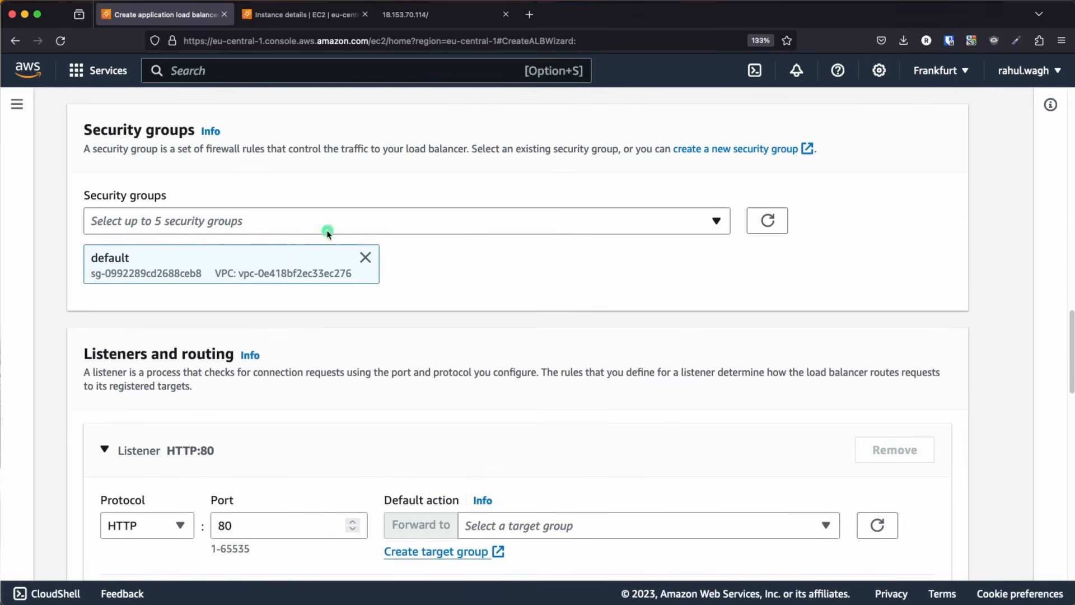
click(582, 224)
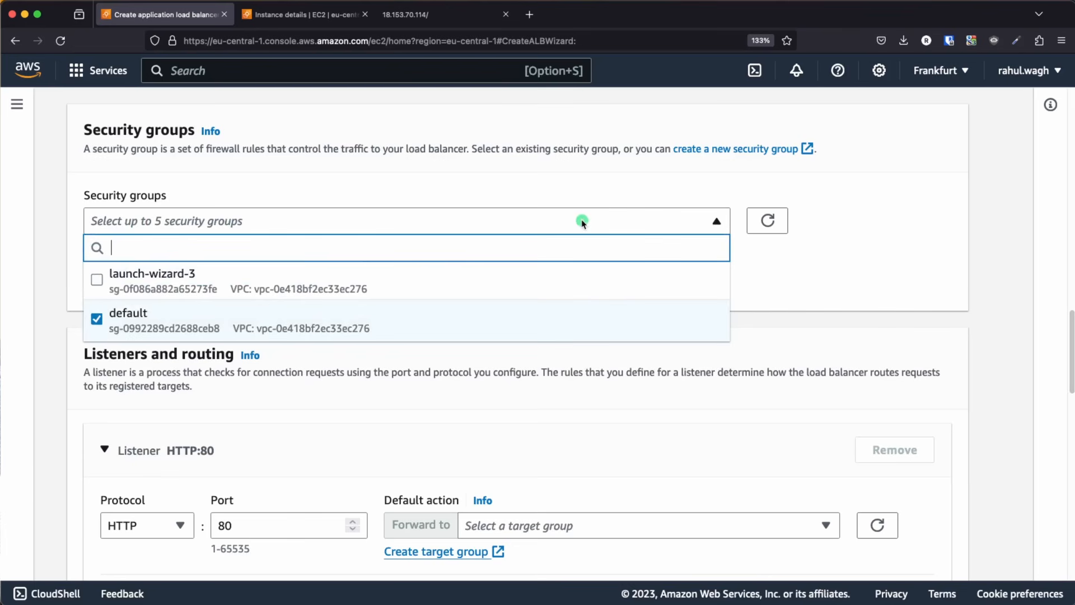
click(766, 220)
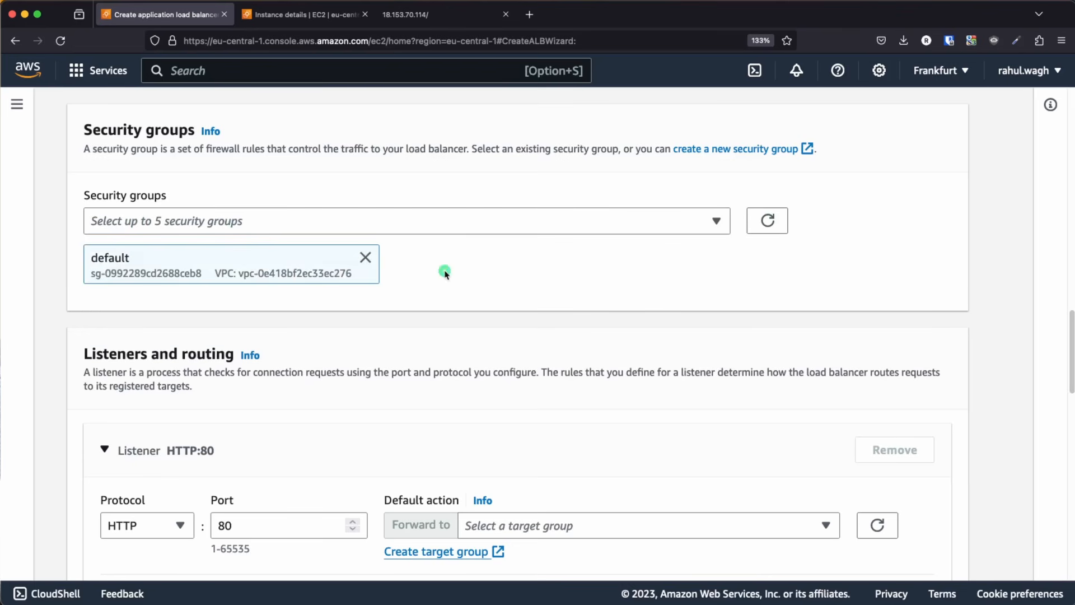
click(234, 229)
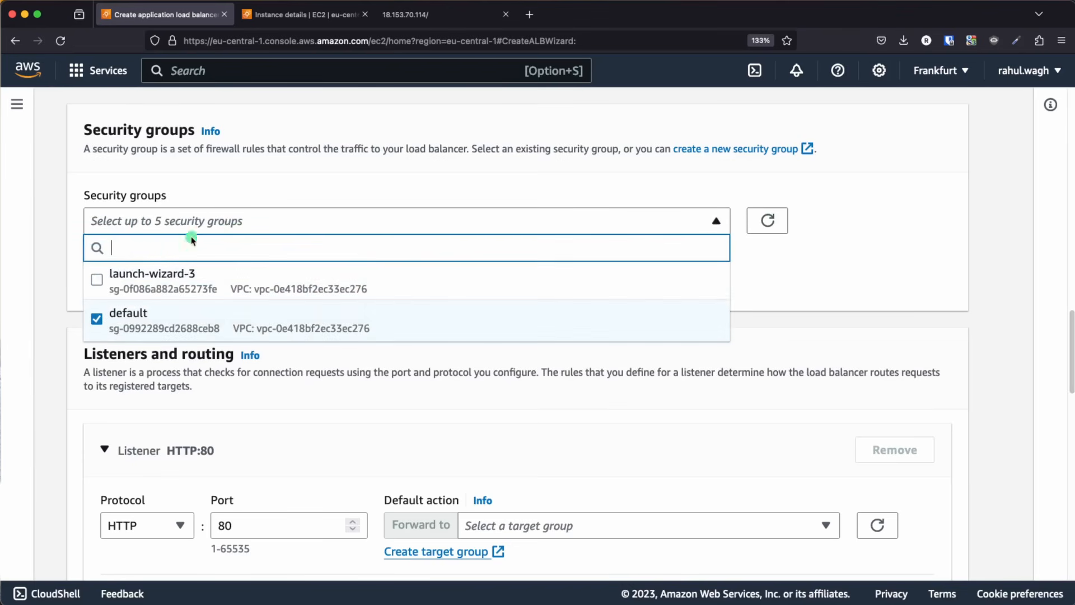
click(818, 265)
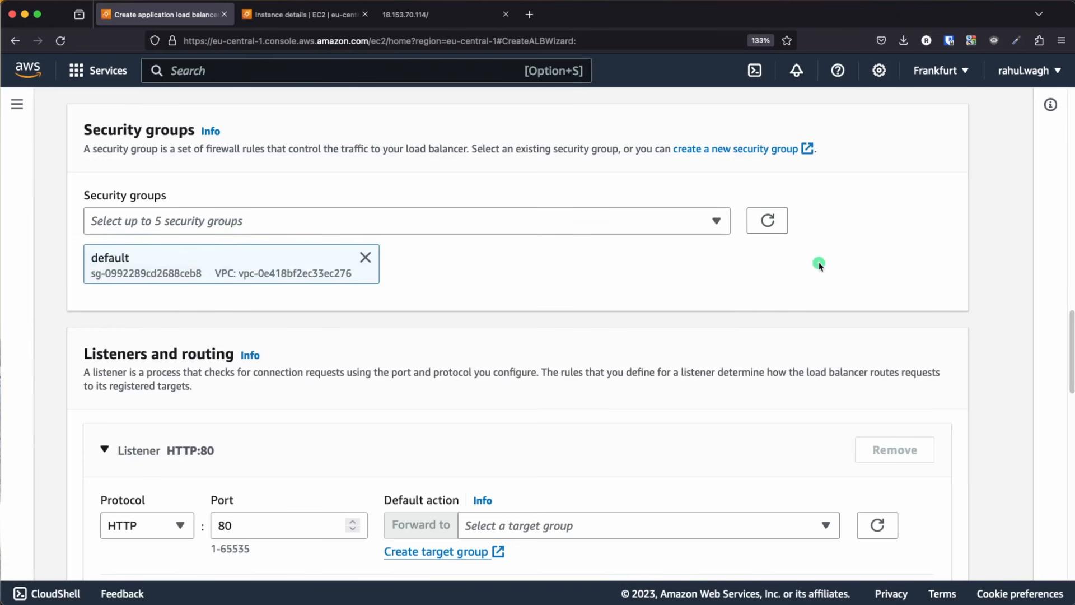
Step: Start a new security group named test-sg-for-lb-test-vpc-2 in test-vpc-2, with the description "allow ssh and port 80"
click(750, 150)
click(307, 14)
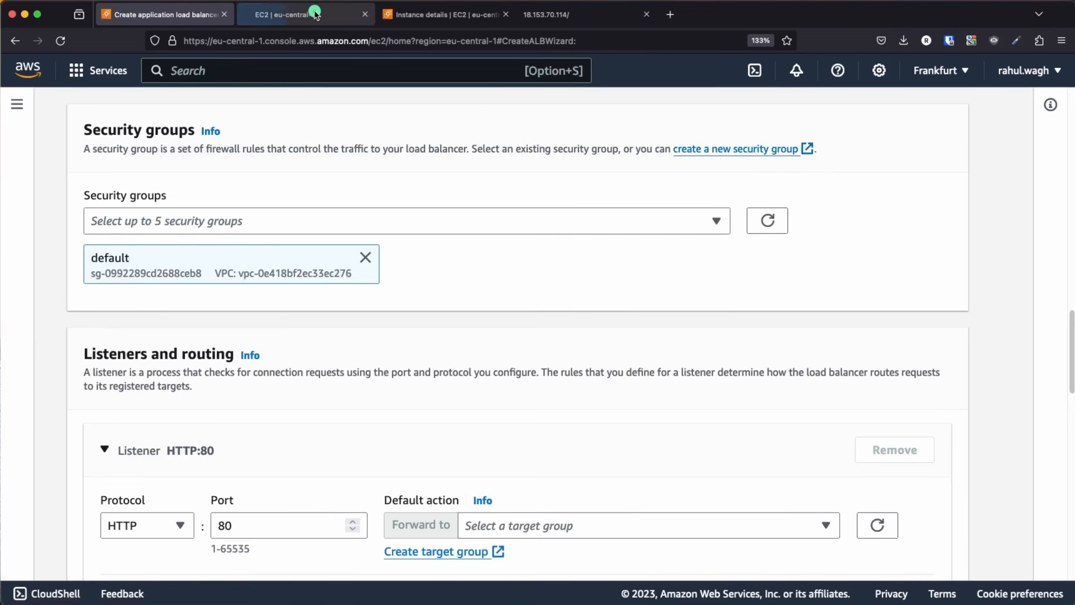
click(115, 312)
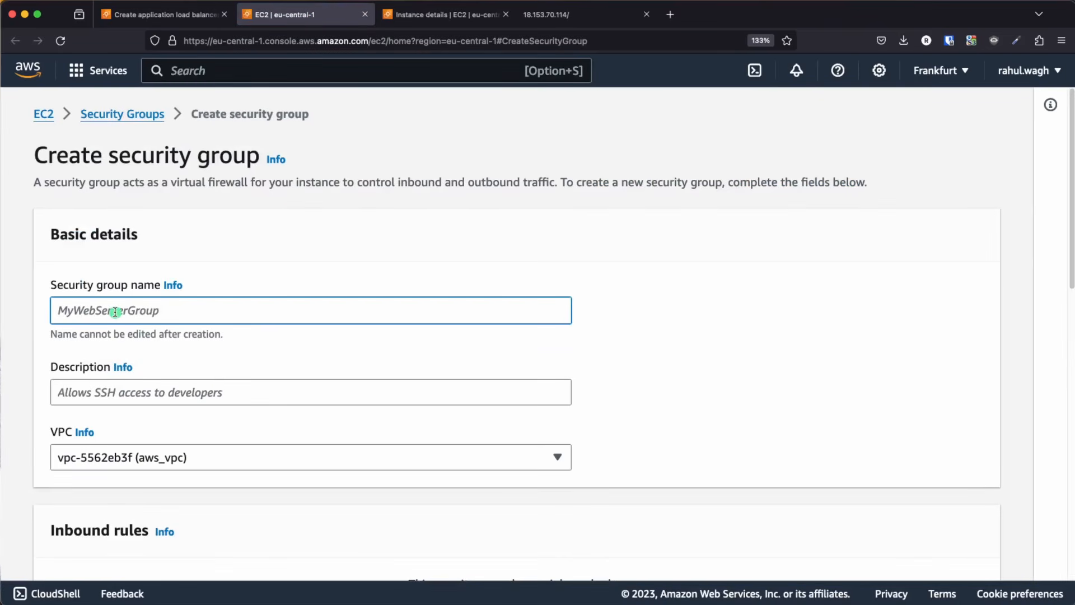
text(test-sg-for-lb-test-vpc-2)
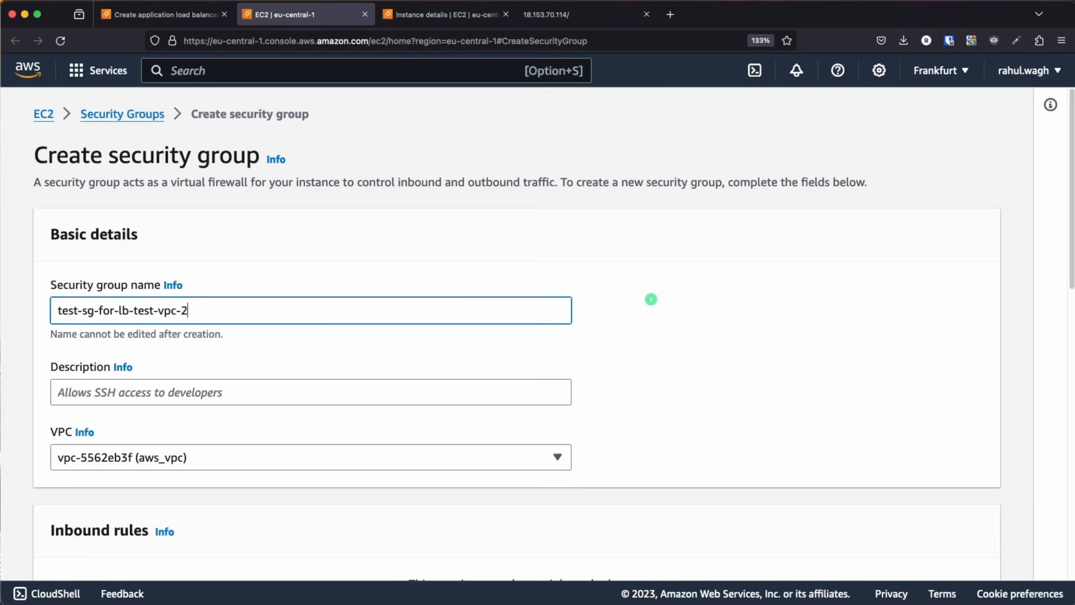
click(214, 383)
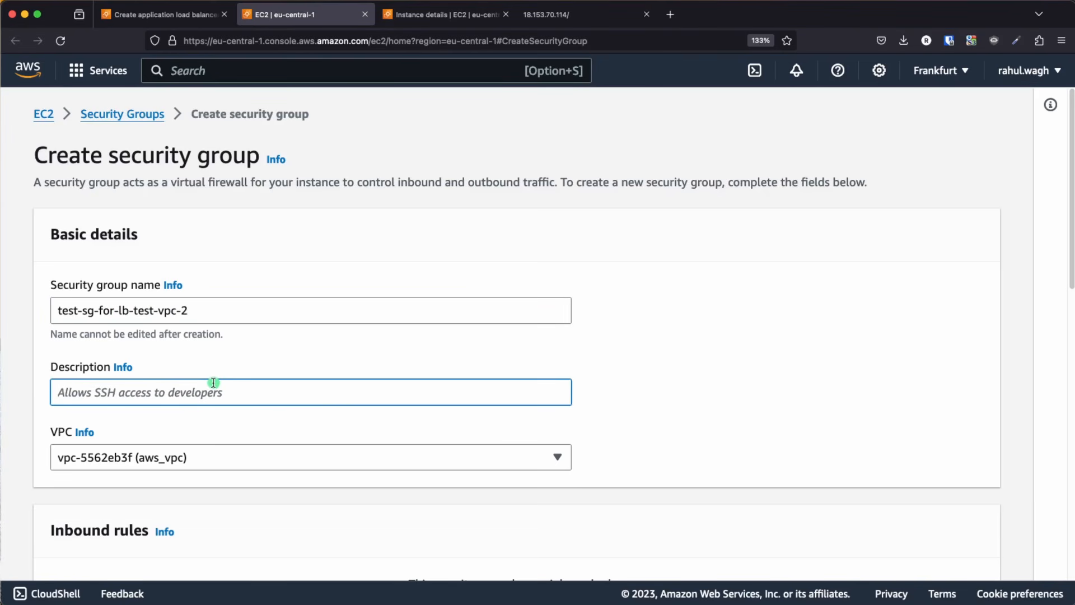
text(allow ssh and port 80)
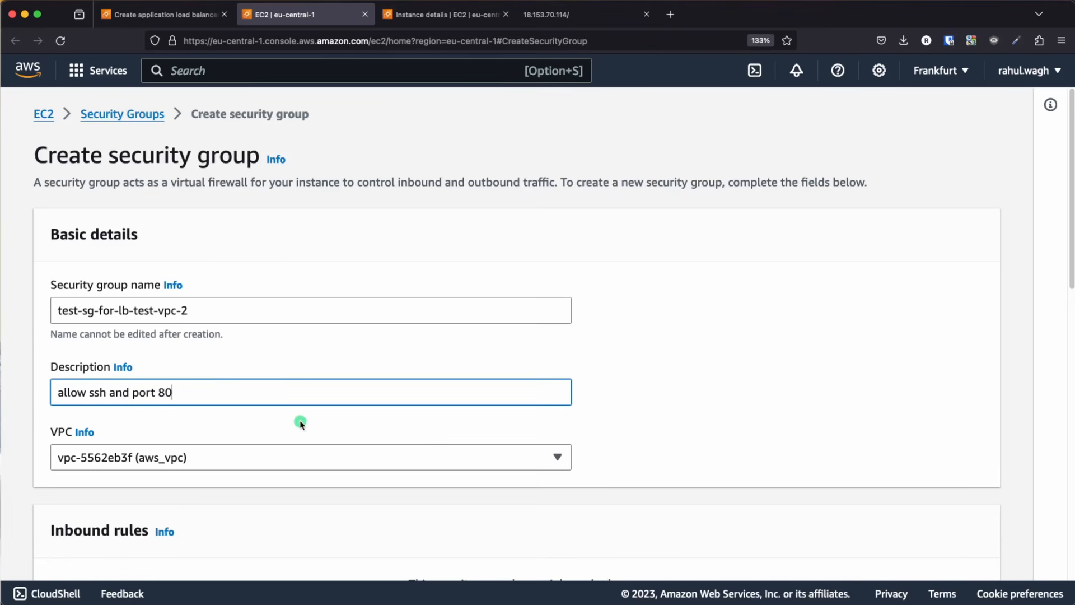
click(860, 417)
scroll(609, 381, down, 2)
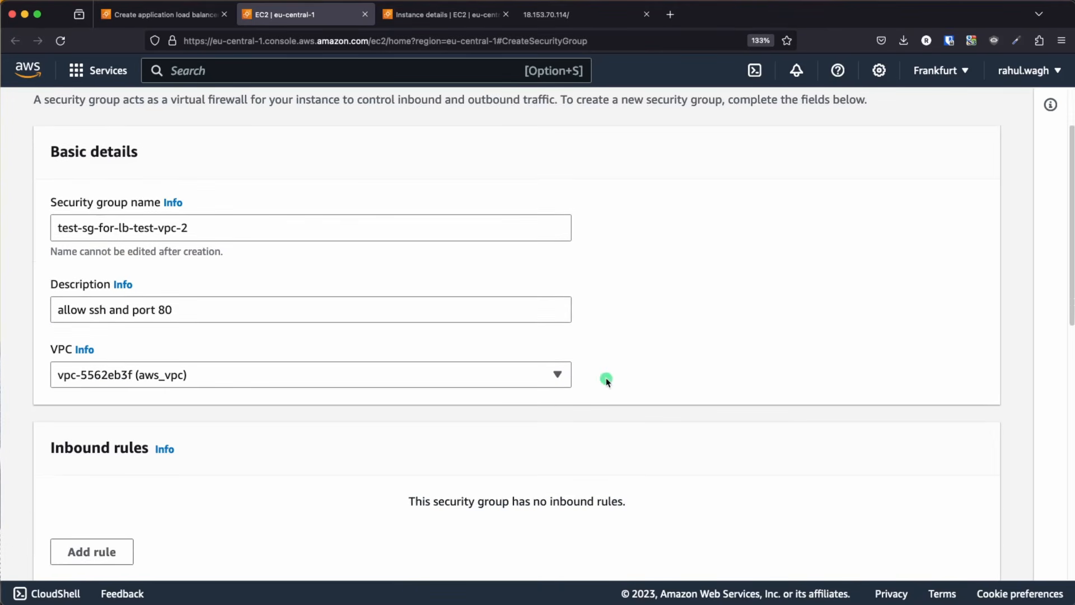
click(418, 364)
click(187, 297)
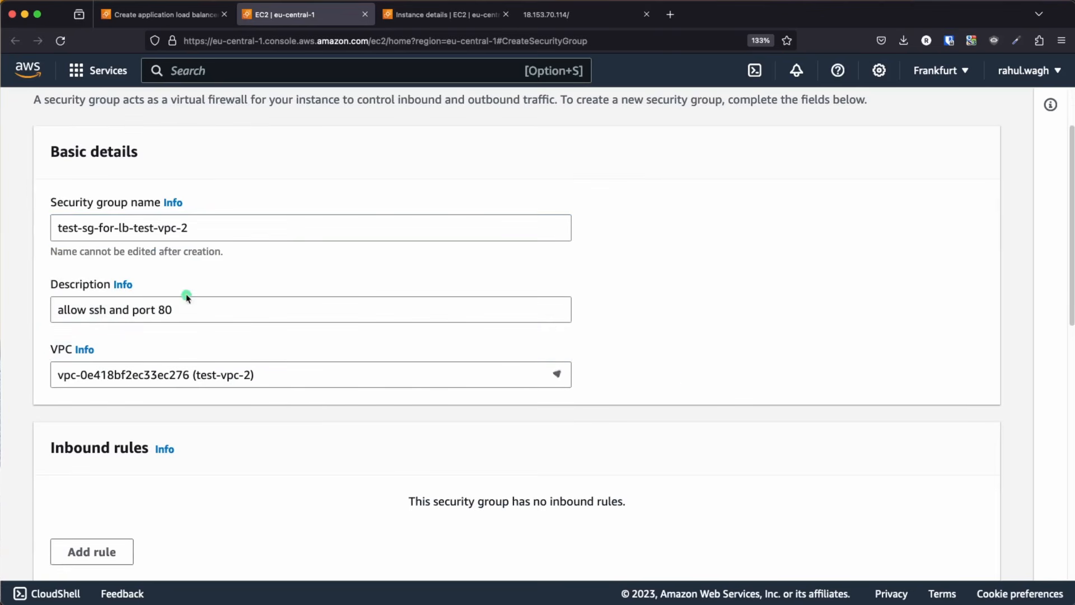
Step: Add an inbound SSH rule to the security group with source Anywhere-IPv4
scroll(690, 379, down, 5)
click(78, 317)
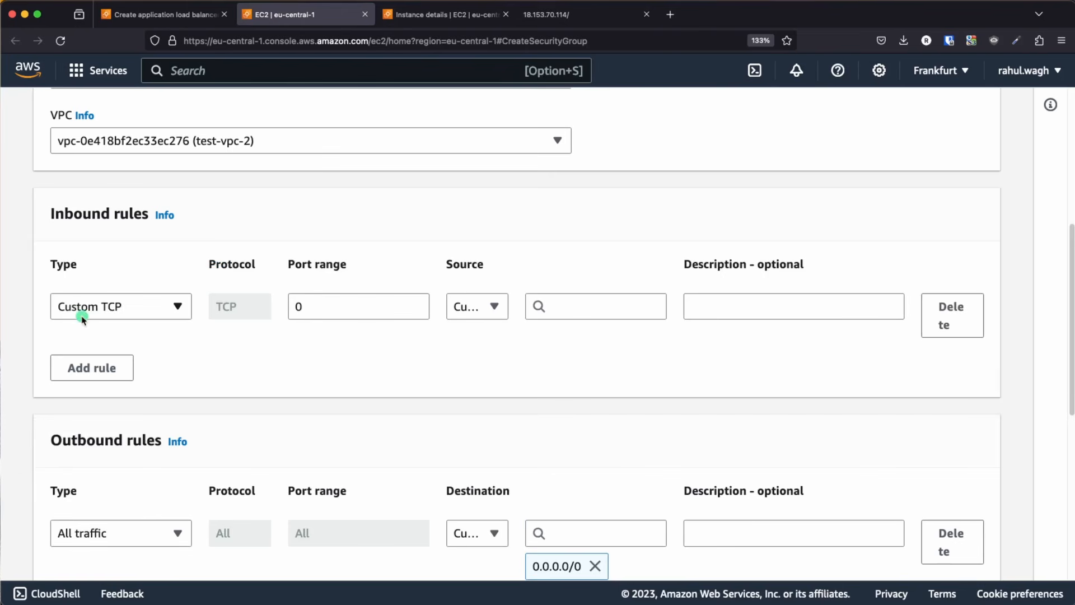
click(131, 303)
text(ssh)
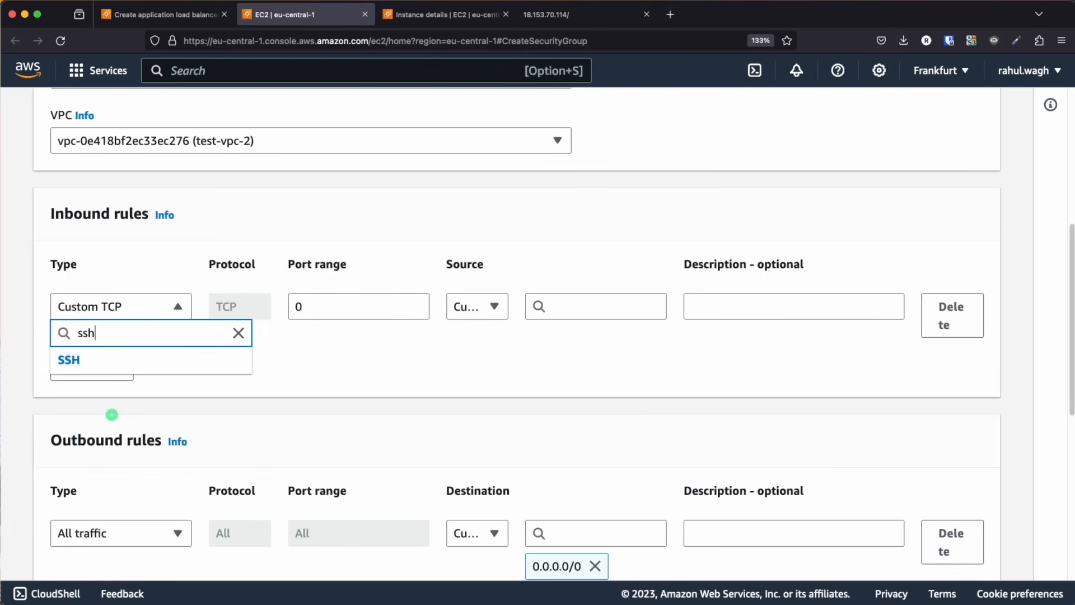
click(233, 356)
click(476, 305)
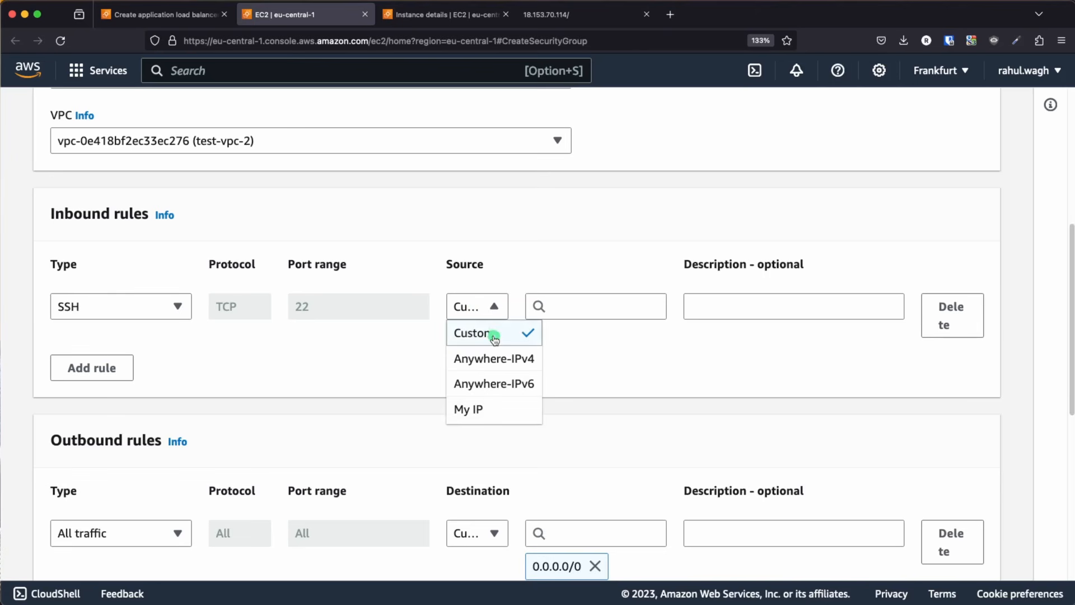
click(491, 359)
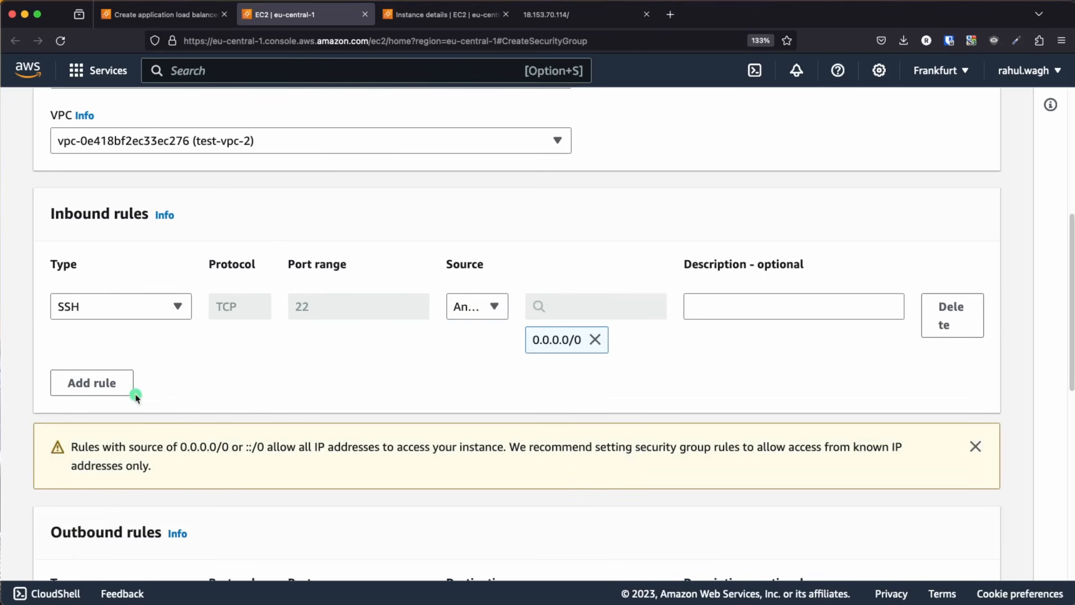
Step: Add an inbound HTTP rule with source Anywhere-IPv4 and create the security group
click(112, 389)
click(113, 392)
text(http)
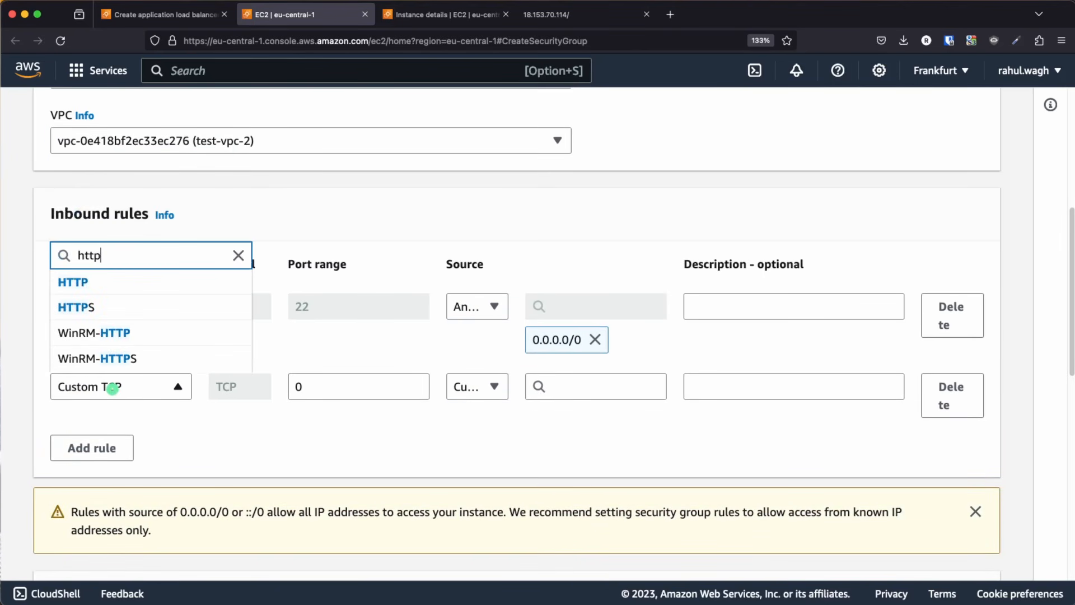
click(115, 283)
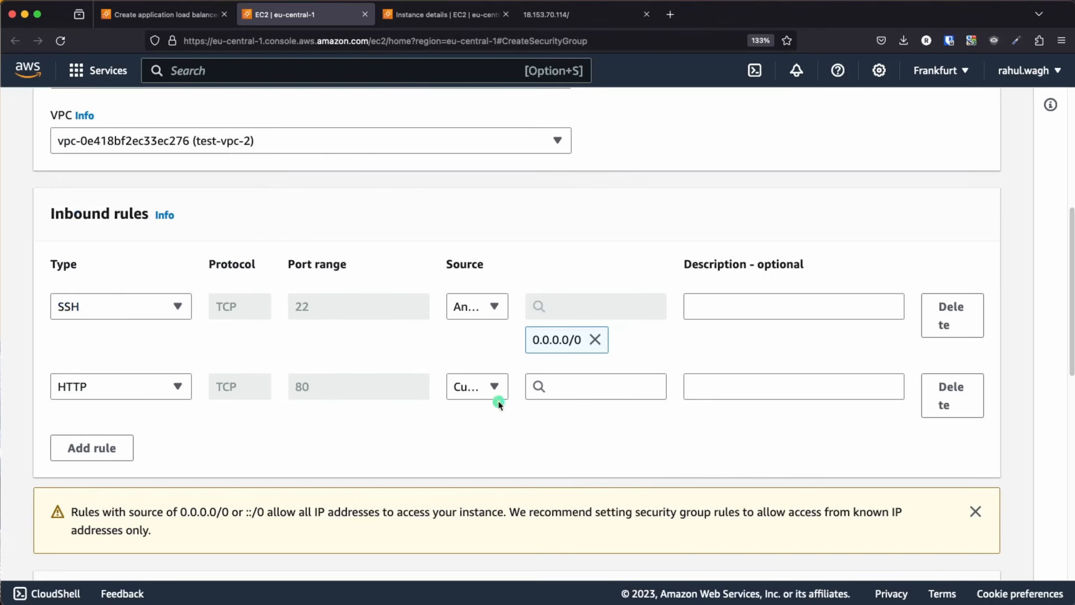
click(495, 386)
click(502, 439)
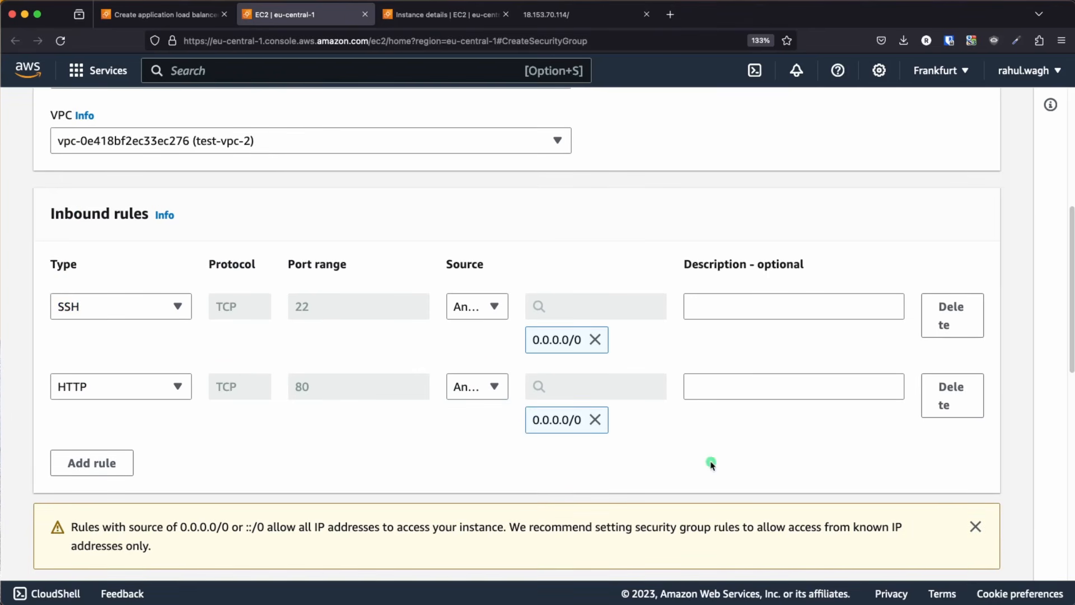
scroll(355, 456, down, 10)
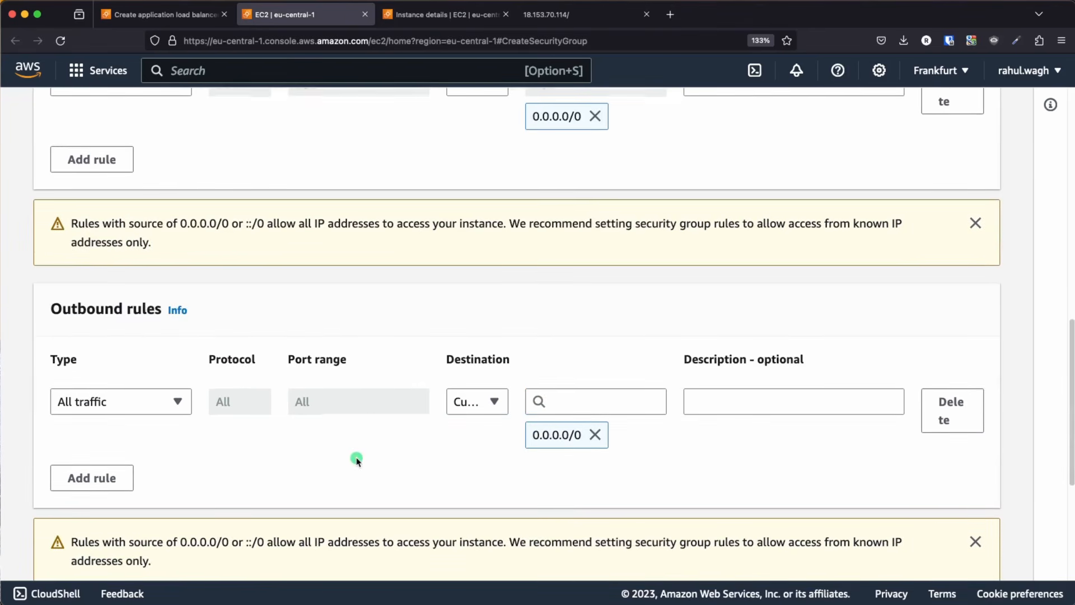
click(864, 543)
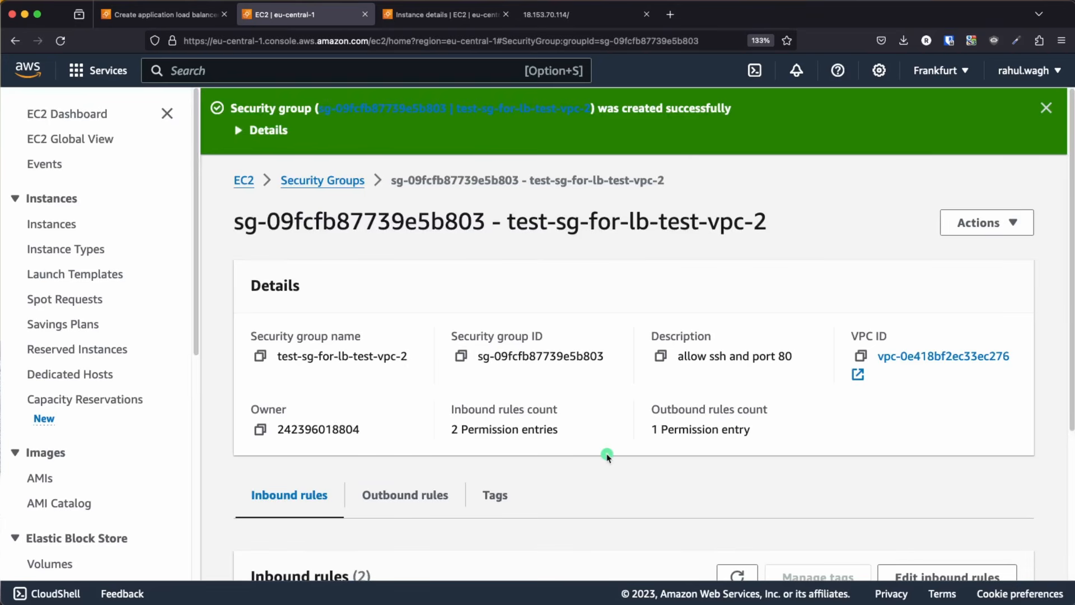
Step: Return to the load balancer form, refresh the security groups and add test-sg-for-lb-test-vpc-2 alongside the default group
drag(529, 181, 666, 184)
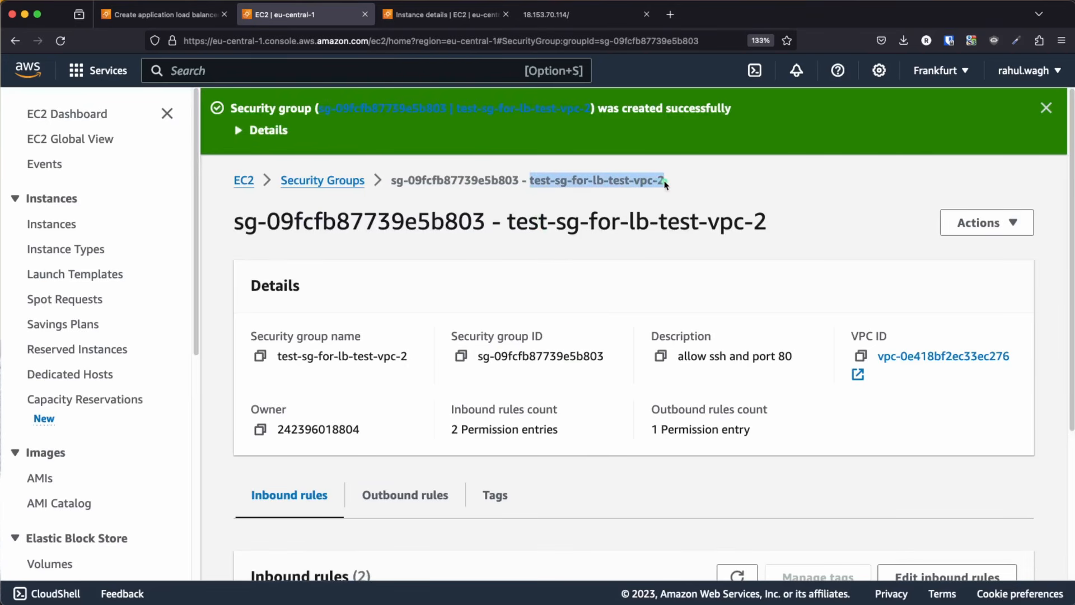
click(162, 15)
click(767, 220)
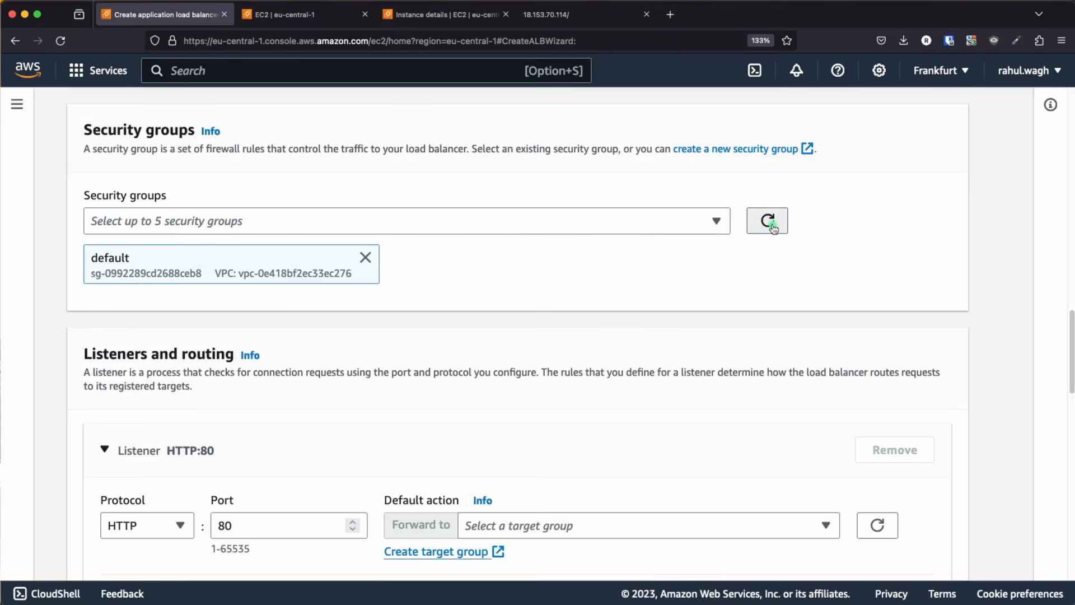
click(336, 229)
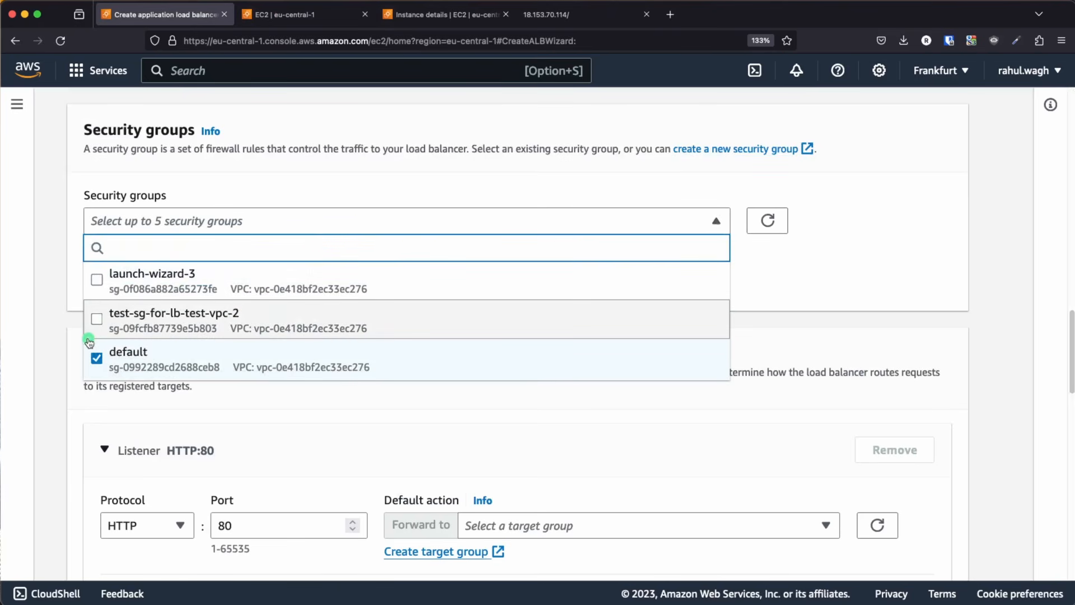
click(808, 271)
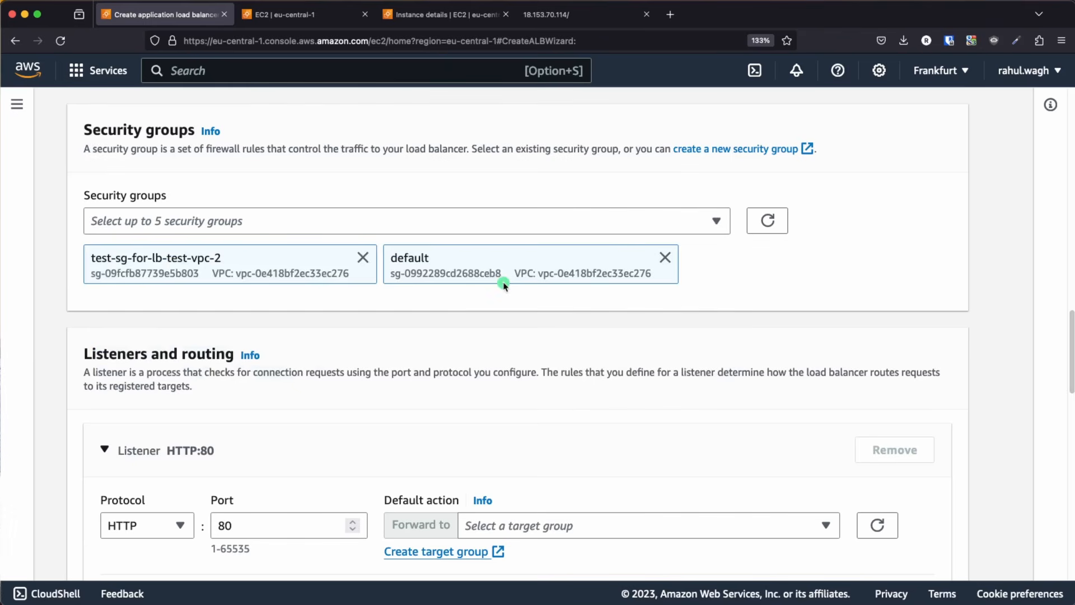
Step: Set the HTTP:80 listener's default action to forward to the target group test-tg-for-test-vpc-2
scroll(504, 285, down, 5)
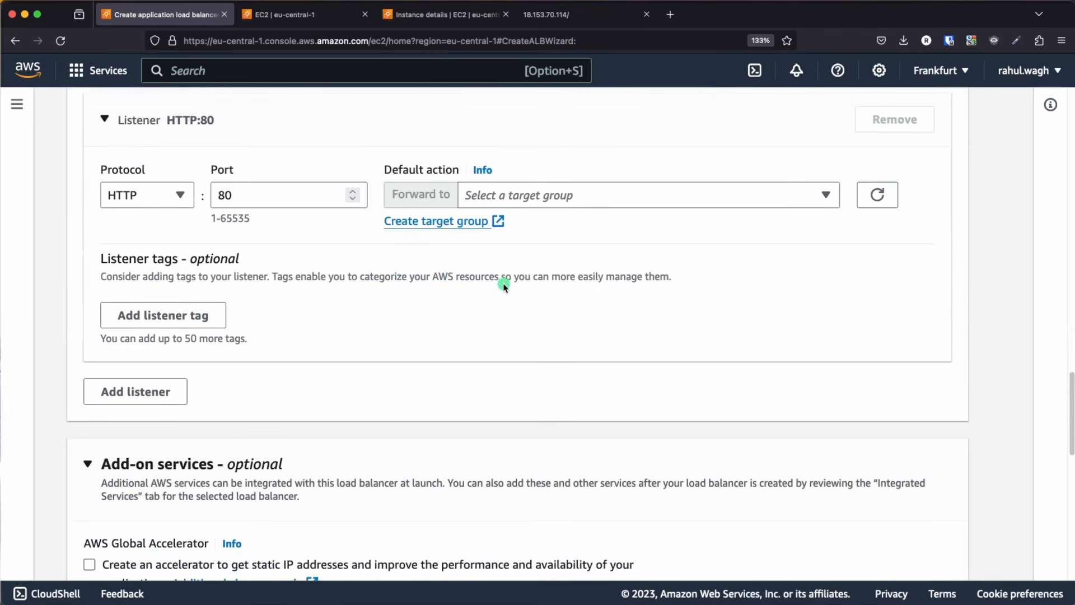
scroll(504, 285, up, 1)
scroll(647, 271, up, 1)
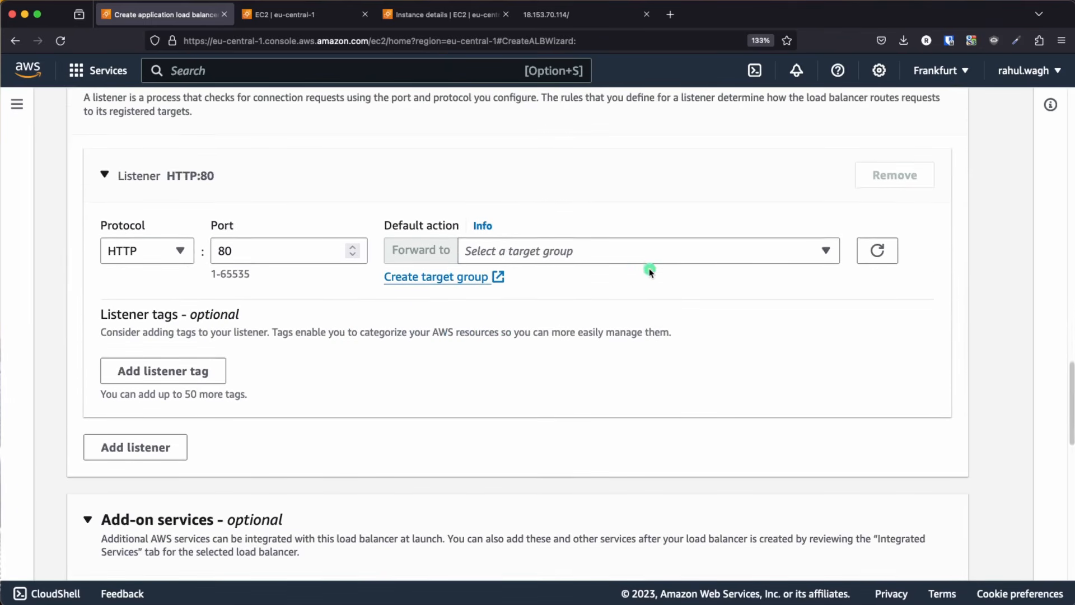
scroll(649, 271, up, 1)
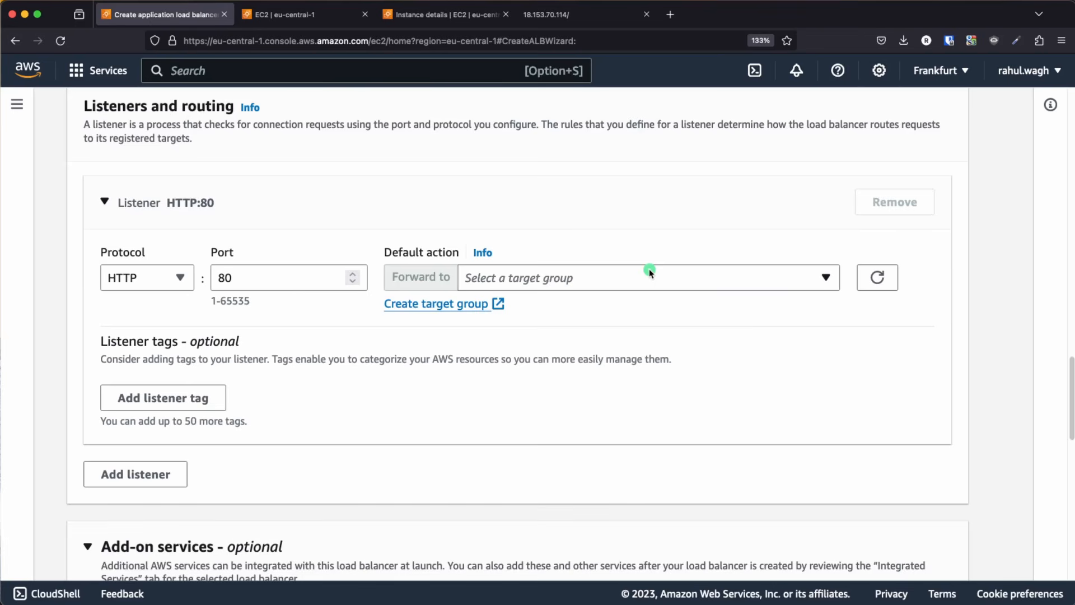
click(649, 273)
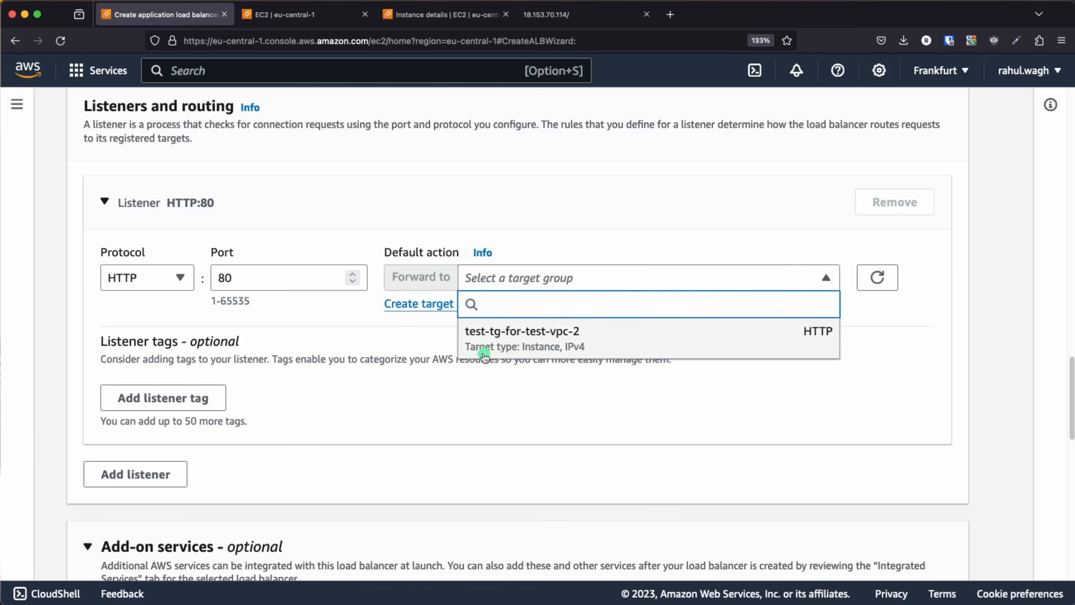
click(539, 350)
Step: Create the load balancer with the configured settings and go to the load balancers list
scroll(439, 404, down, 5)
scroll(439, 404, down, 10)
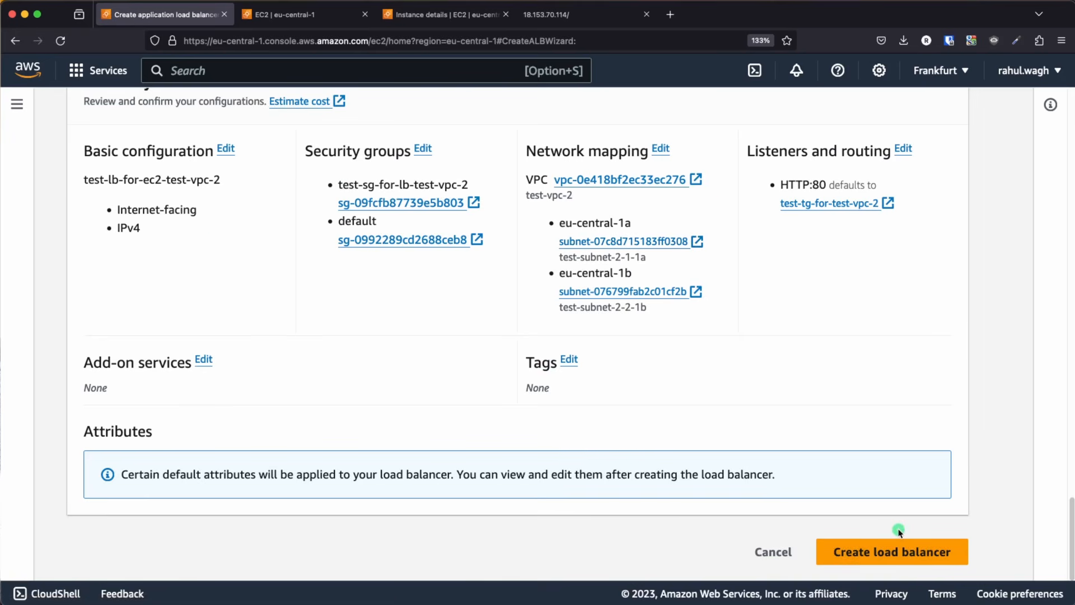
click(894, 546)
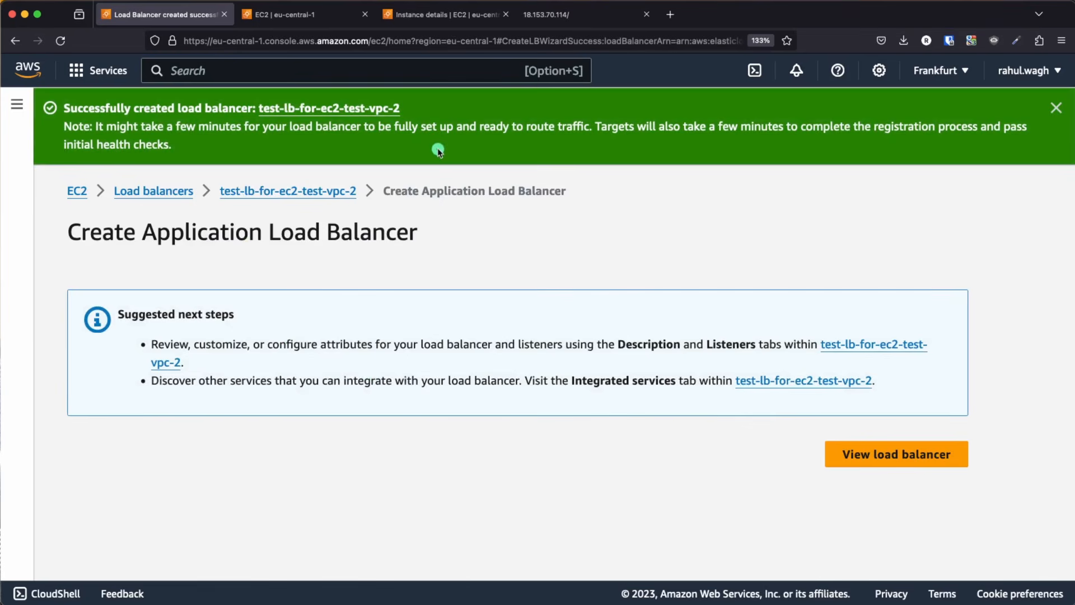
click(313, 193)
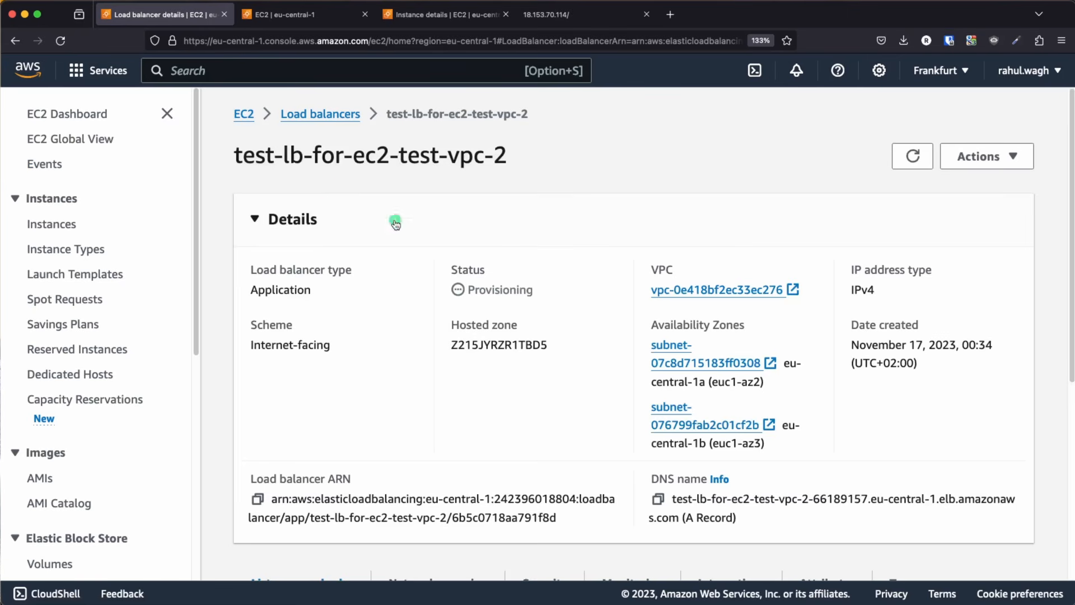
click(309, 115)
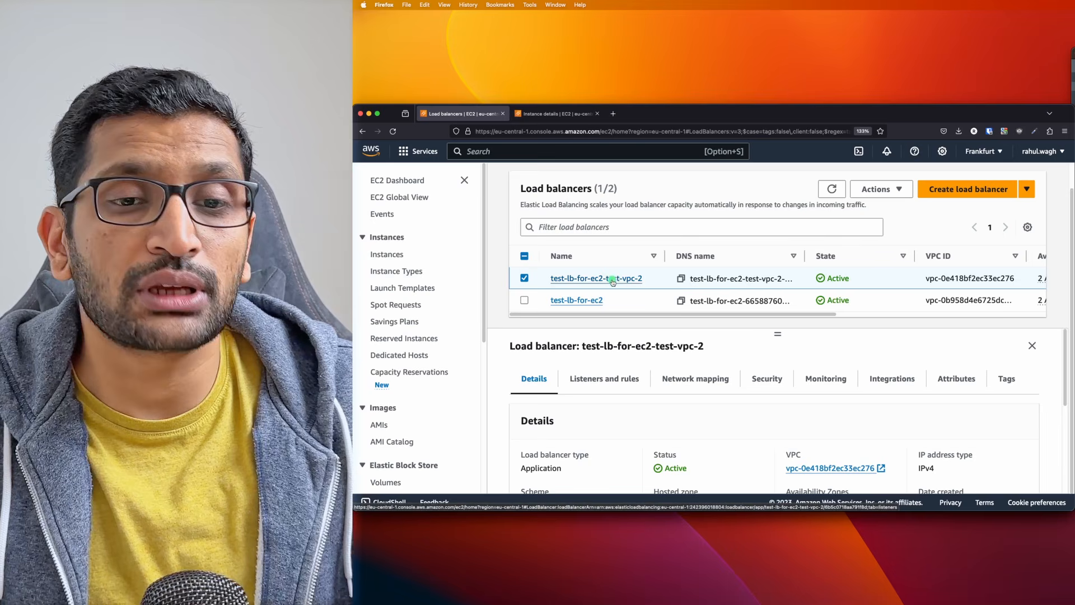
Step: Copy the DNS name of test-lb-for-ec2-test-vpc-2 from its details and load it in a new browser tab
click(612, 281)
scroll(795, 348, down, 3)
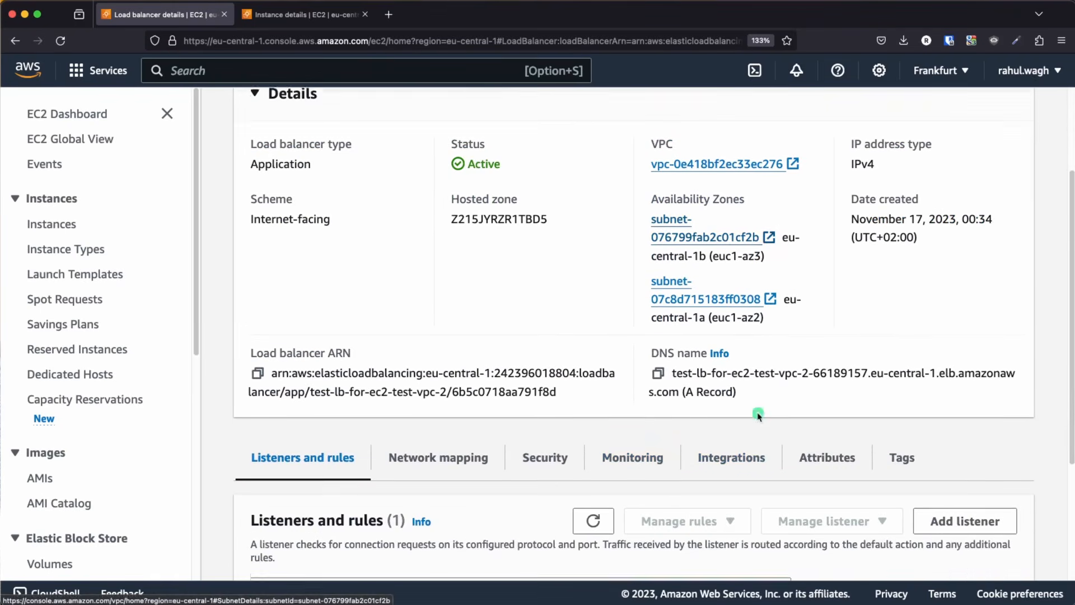
click(658, 363)
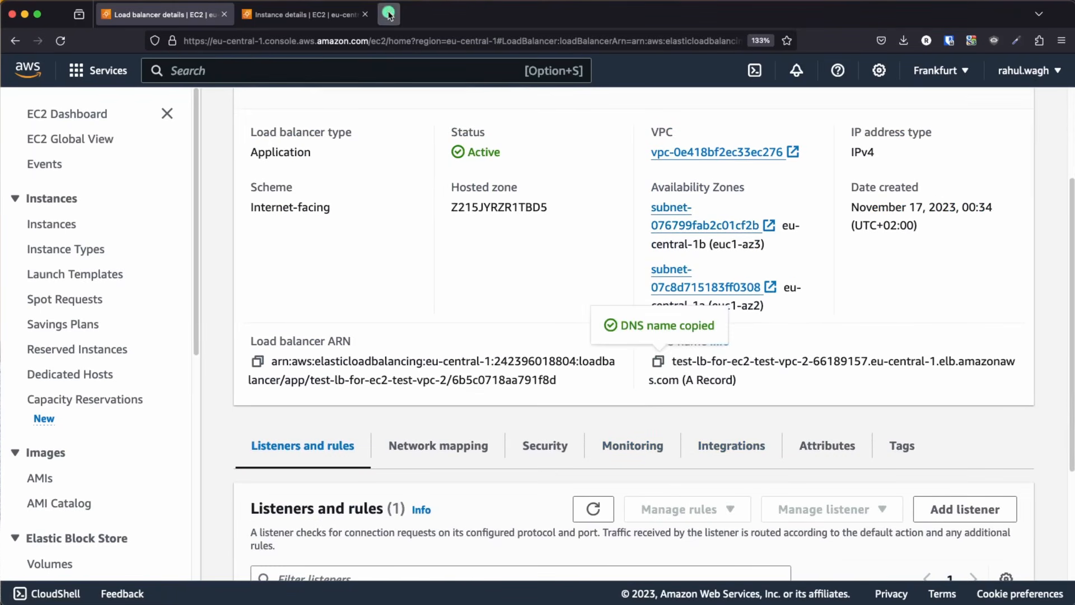
click(388, 15)
key(super+v)
key(Return)
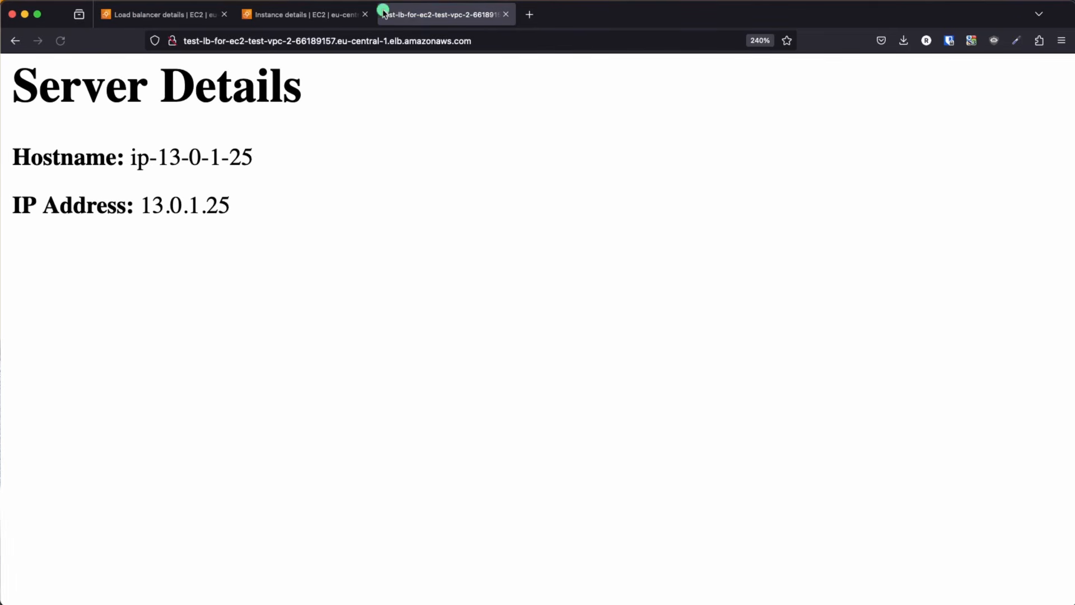
Step: Compare the IP address on the served page with the private IPv4 address of instance test-ec2-vpc-2
drag(141, 205, 249, 208)
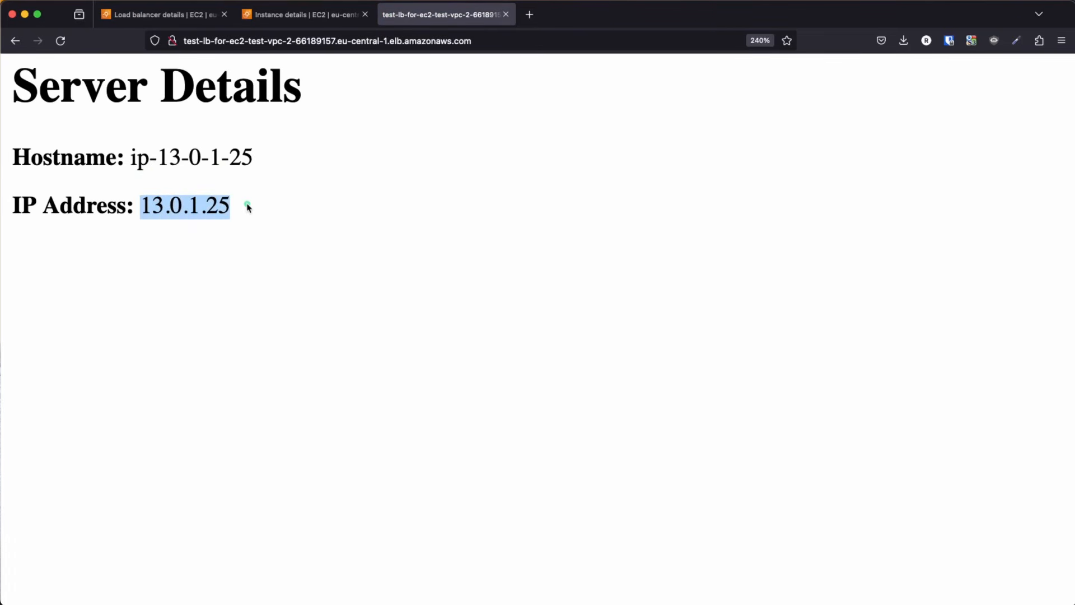
click(280, 15)
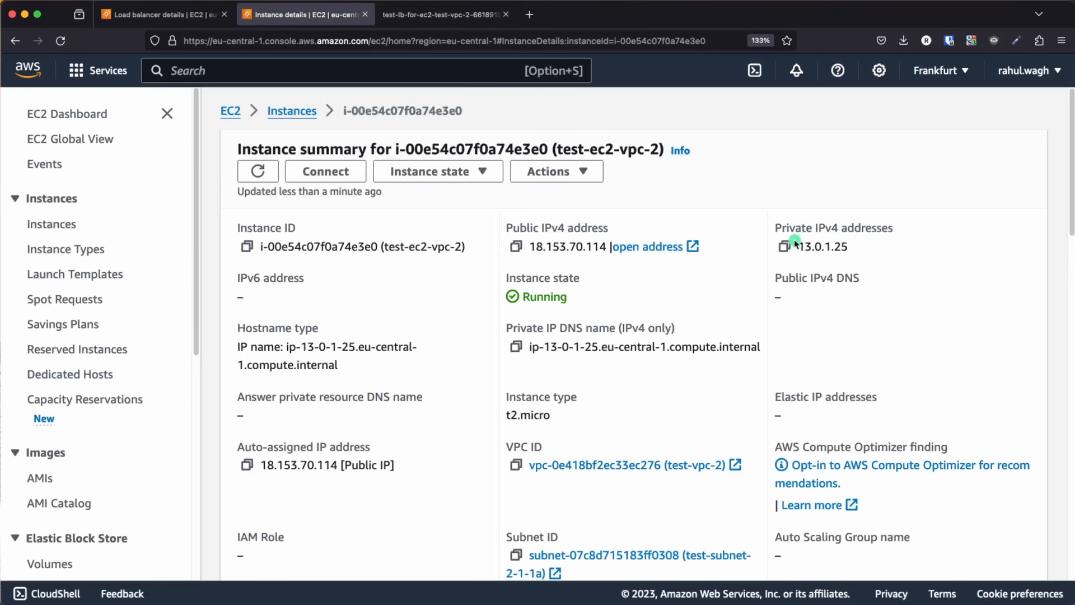
drag(796, 248, 878, 252)
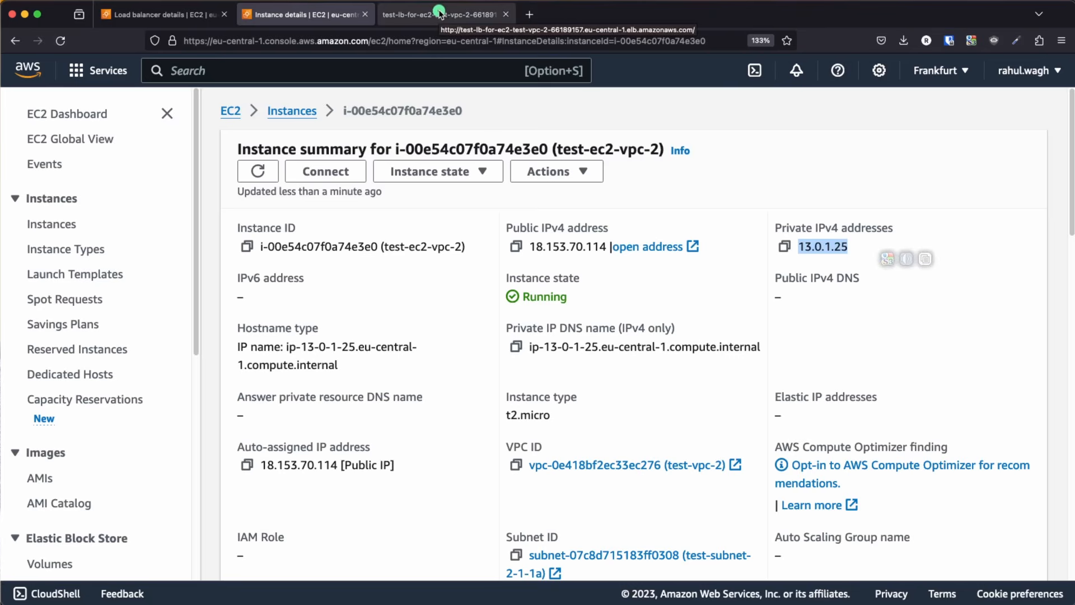
key(super+Tab)
key(super+Tab)
key(super+Tab)
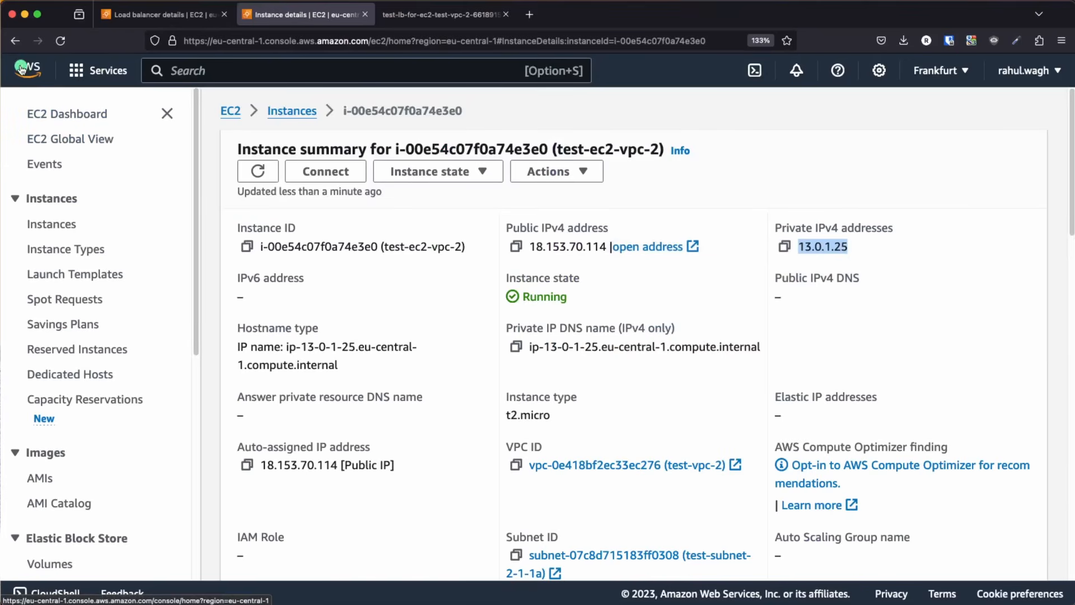
Step: Close the load balancer and test page tabs, and open the jhooq.org hosted zone in Route 53
click(21, 69)
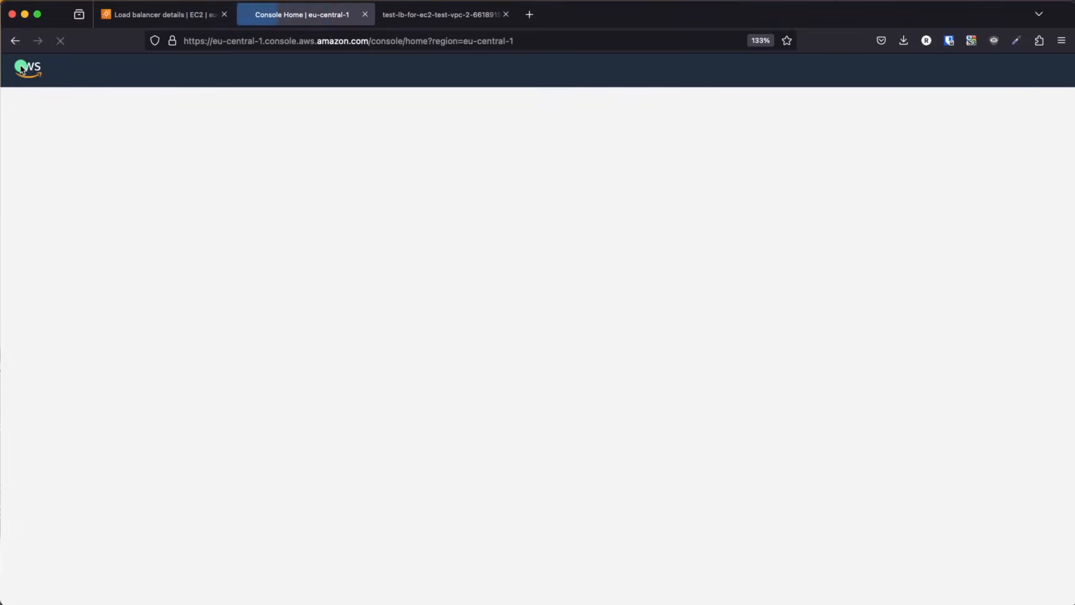
click(224, 14)
click(365, 14)
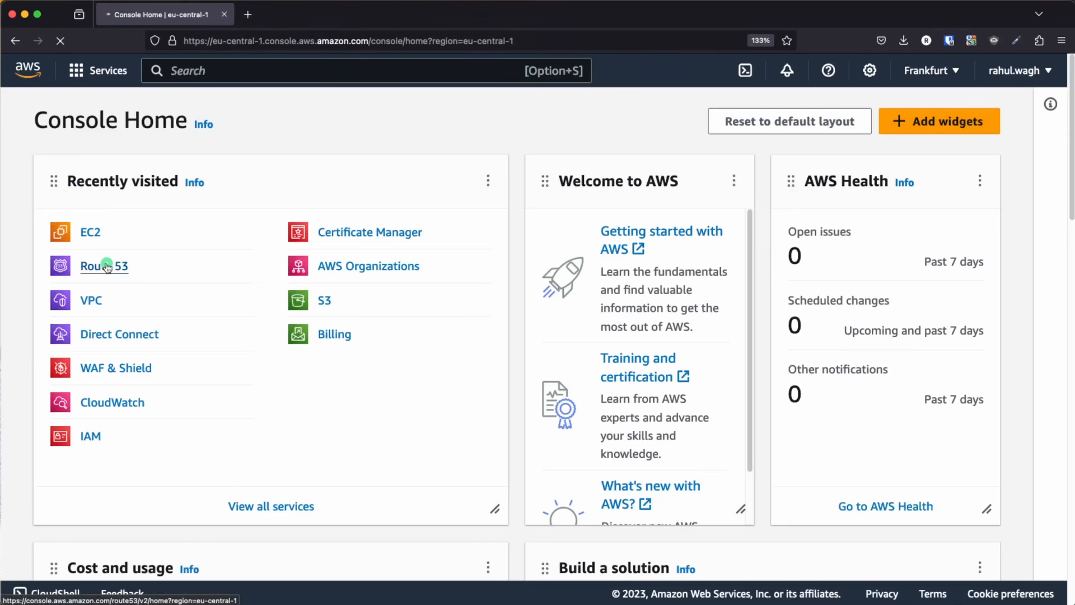
click(107, 267)
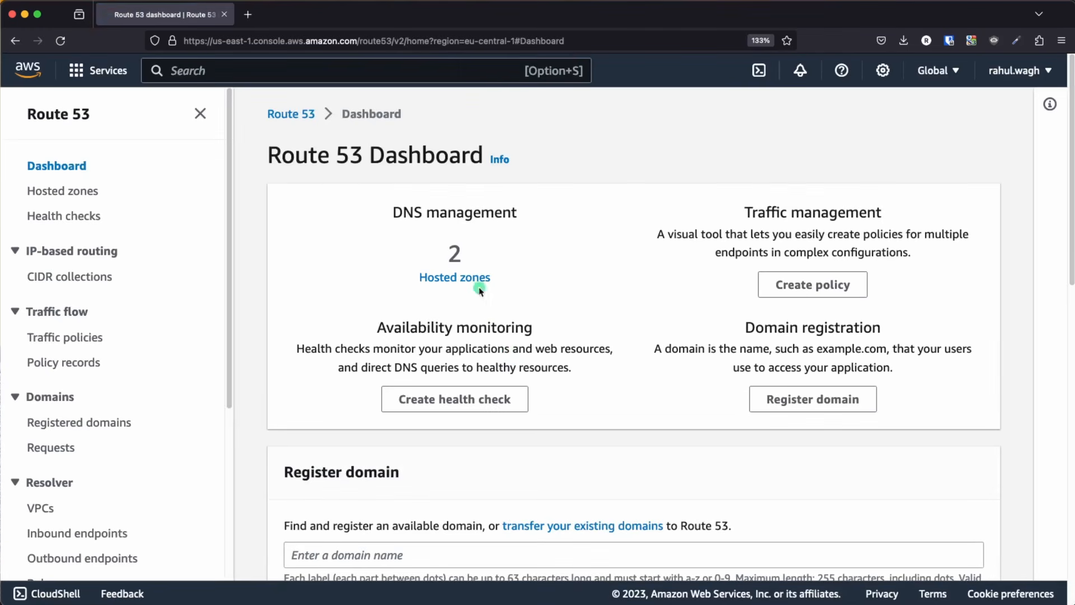
click(479, 286)
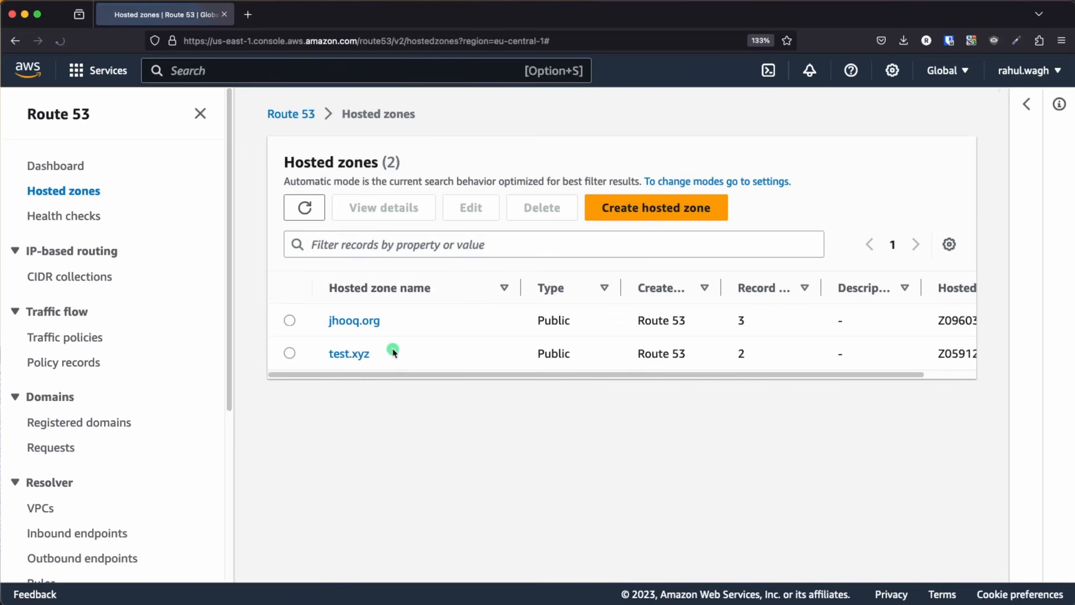
click(367, 324)
scroll(501, 347, down, 1)
scroll(501, 346, down, 2)
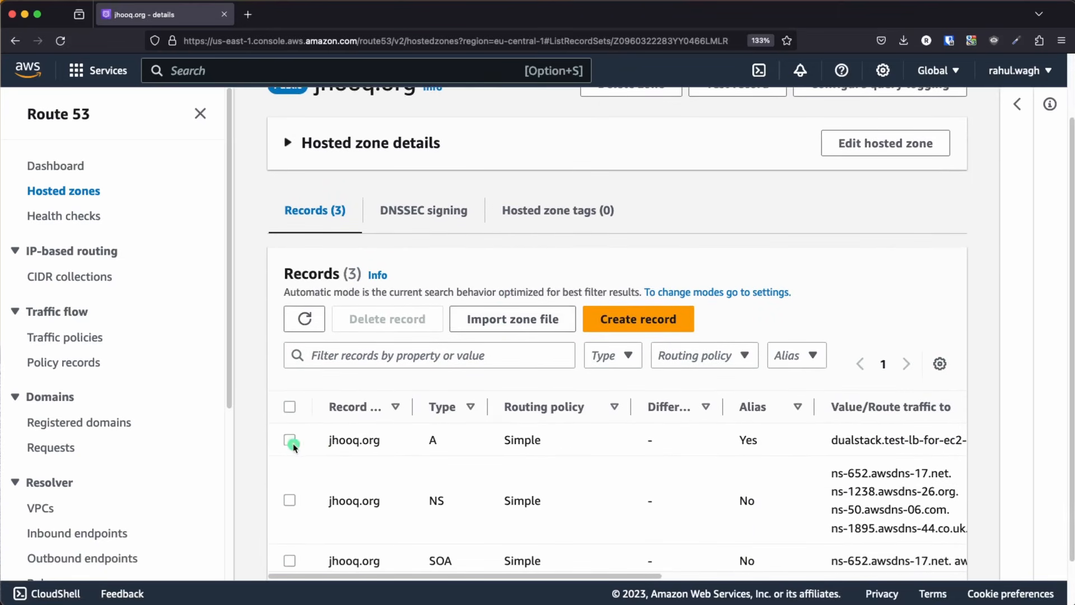
Step: Check the routing policy of the jhooq.org A record and delete that record
click(290, 441)
scroll(408, 434, down, 3)
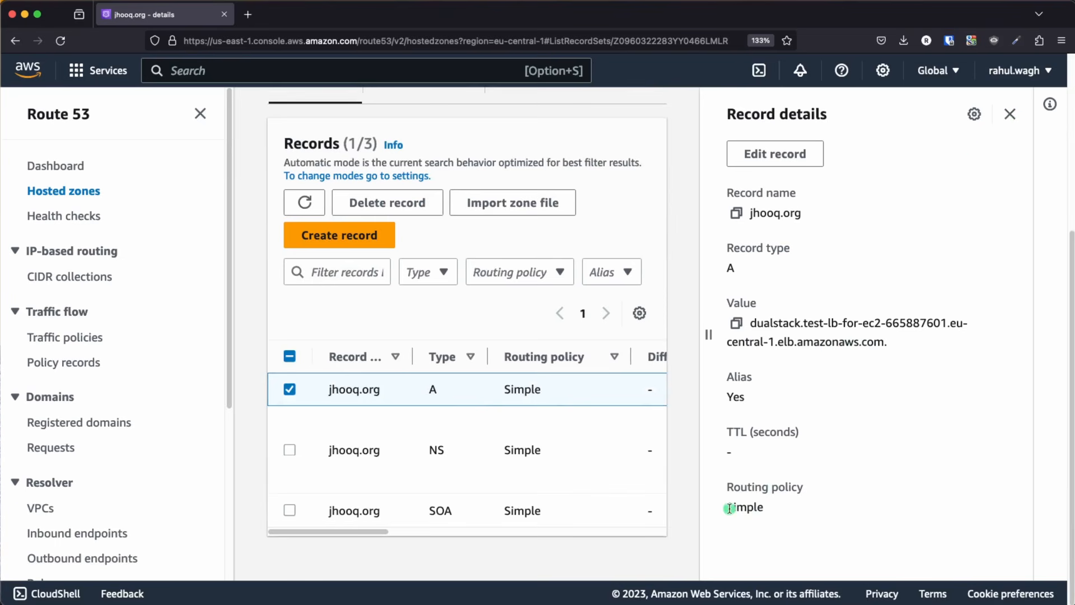
drag(729, 508, 782, 511)
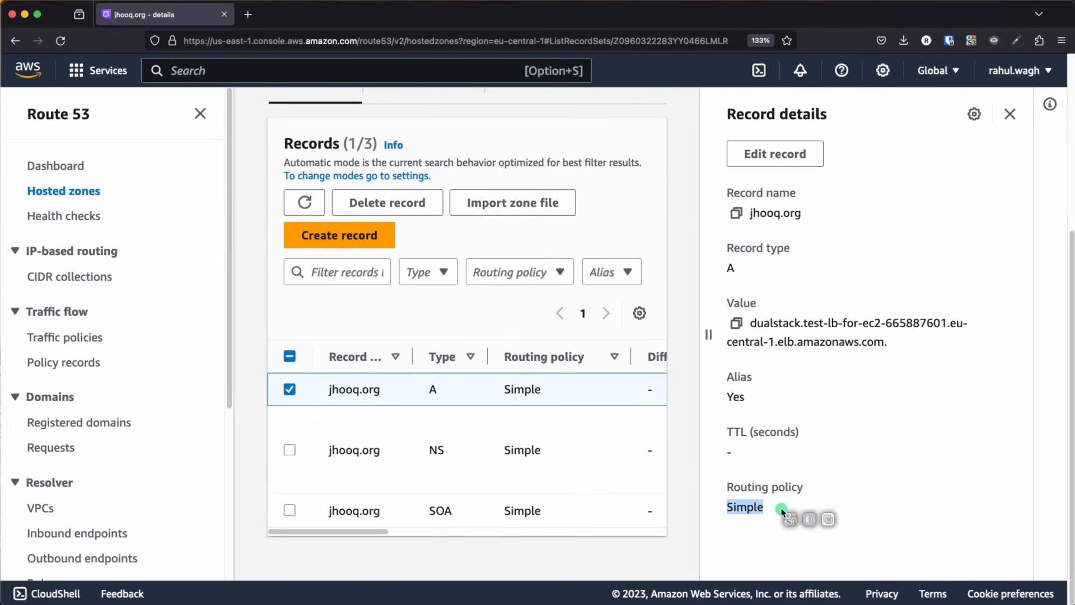
click(1010, 114)
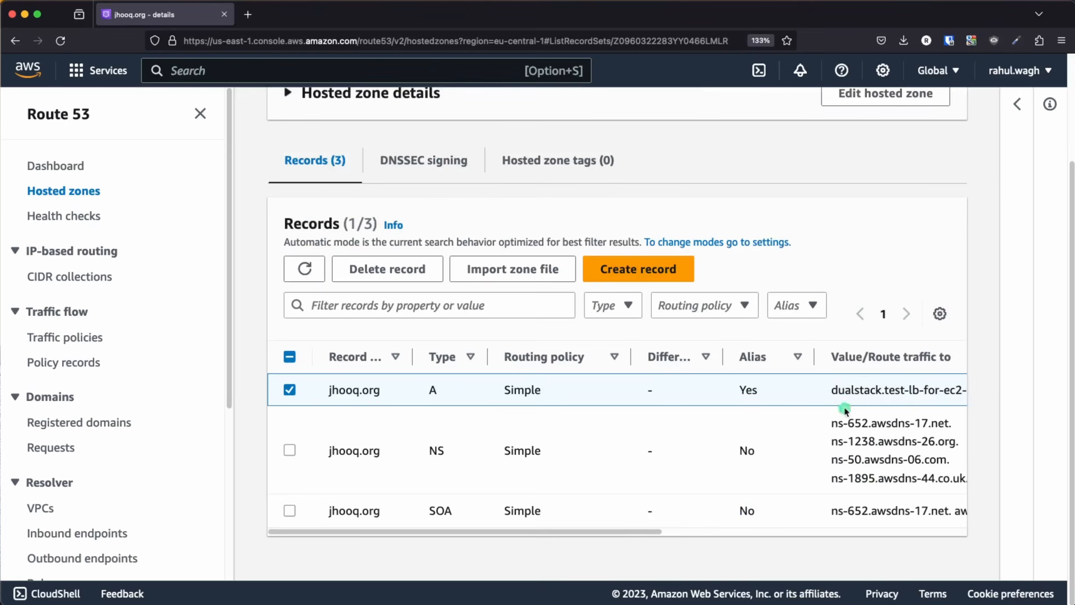
click(391, 269)
click(723, 488)
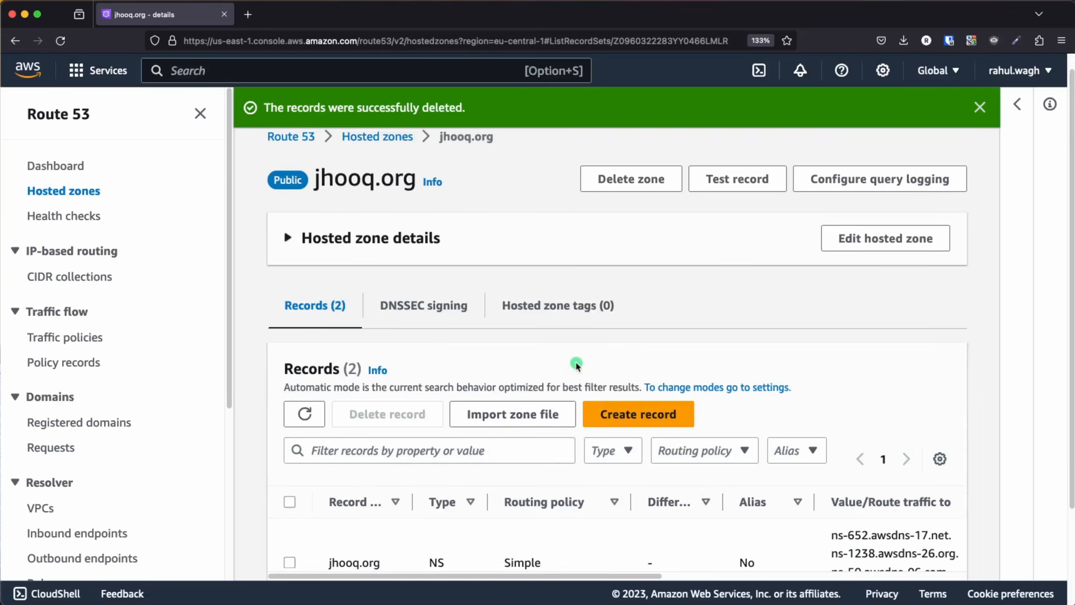
Step: Start a new record in jhooq.org with the Weighted routing policy and continue to record configuration
scroll(576, 365, down, 3)
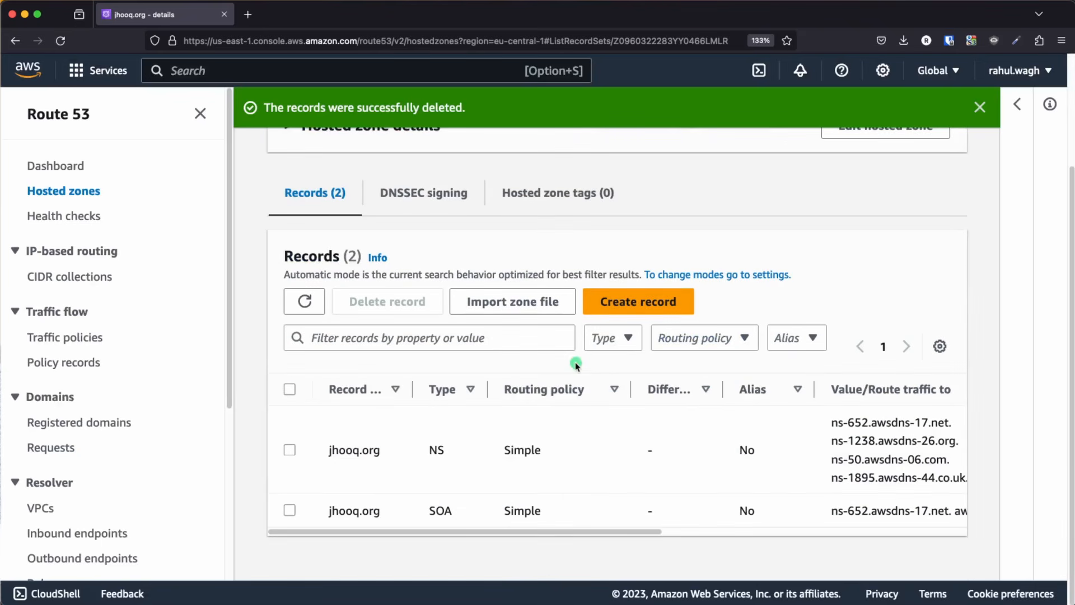
click(655, 309)
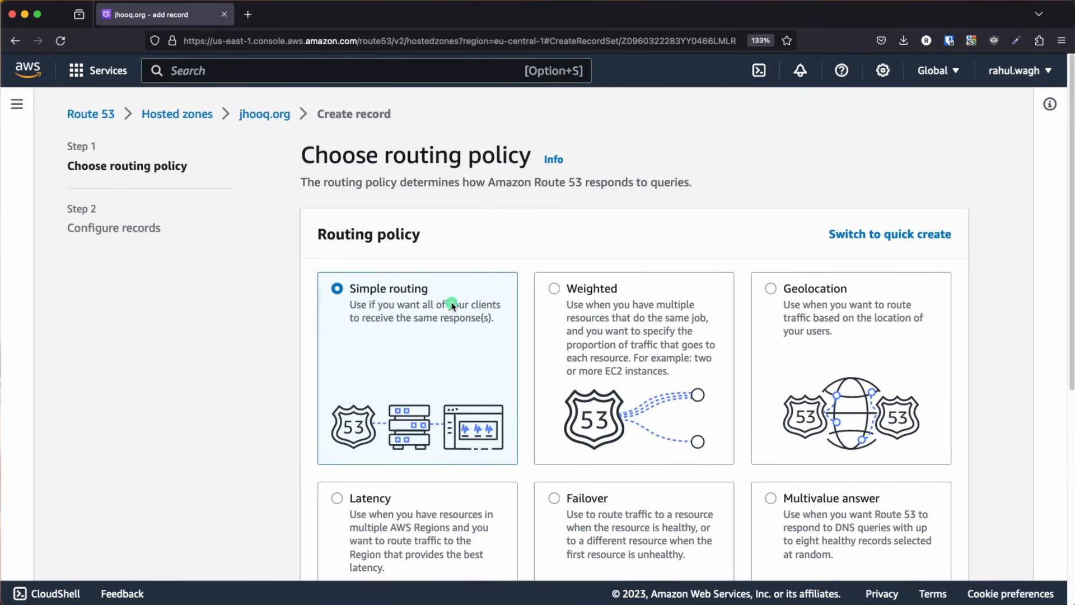
click(556, 290)
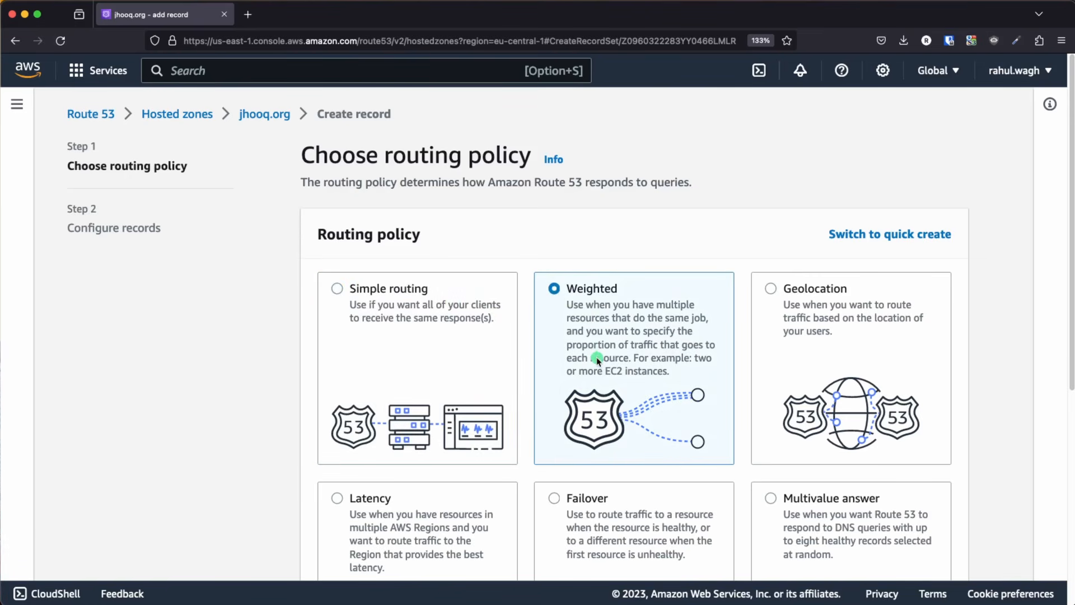
scroll(596, 358, down, 6)
click(935, 552)
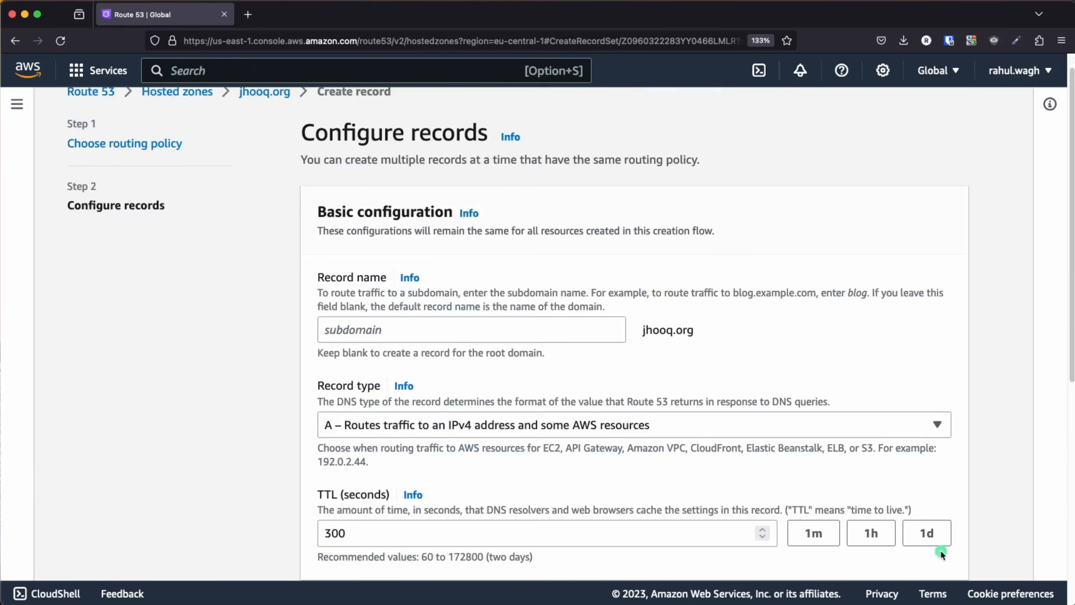
Step: Define a weighted A record for the jhooq.org root domain with endpoint type Alias to Application and Classic Load Balancer
scroll(421, 359, down, 5)
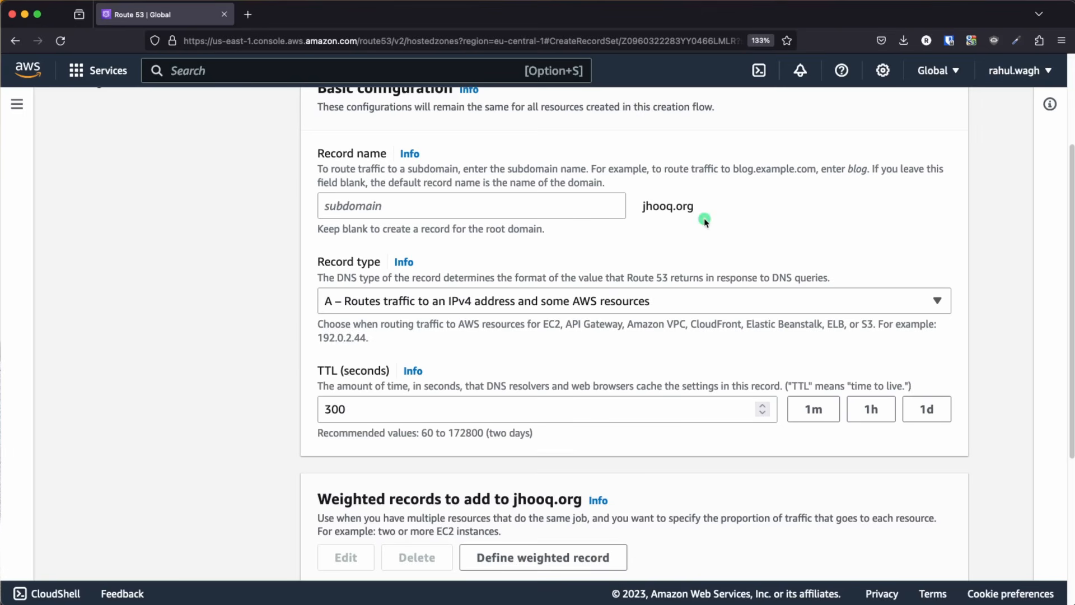
drag(641, 208, 698, 211)
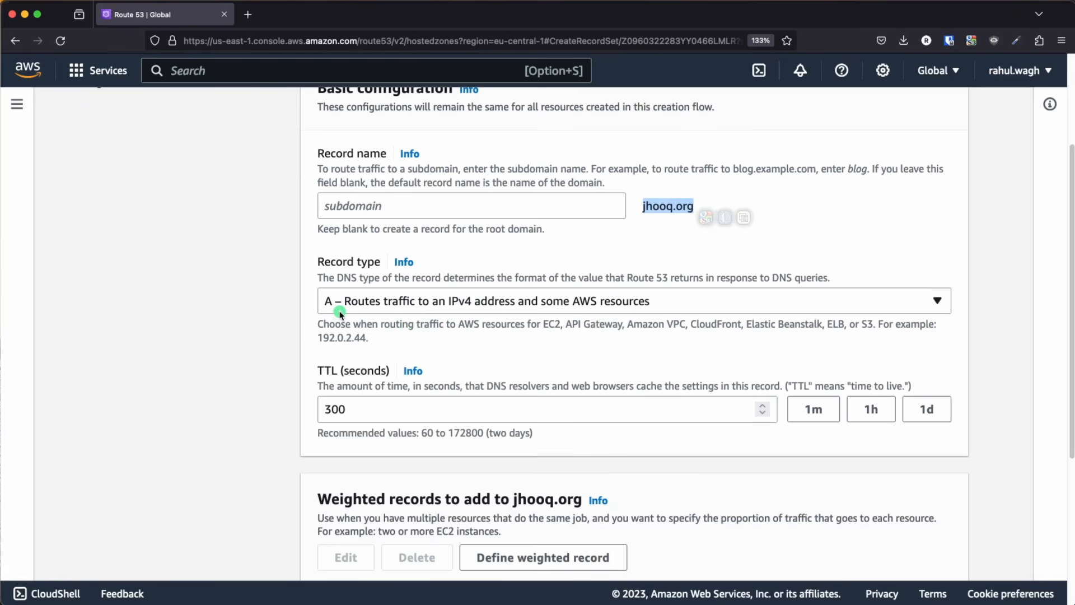
scroll(350, 316, down, 4)
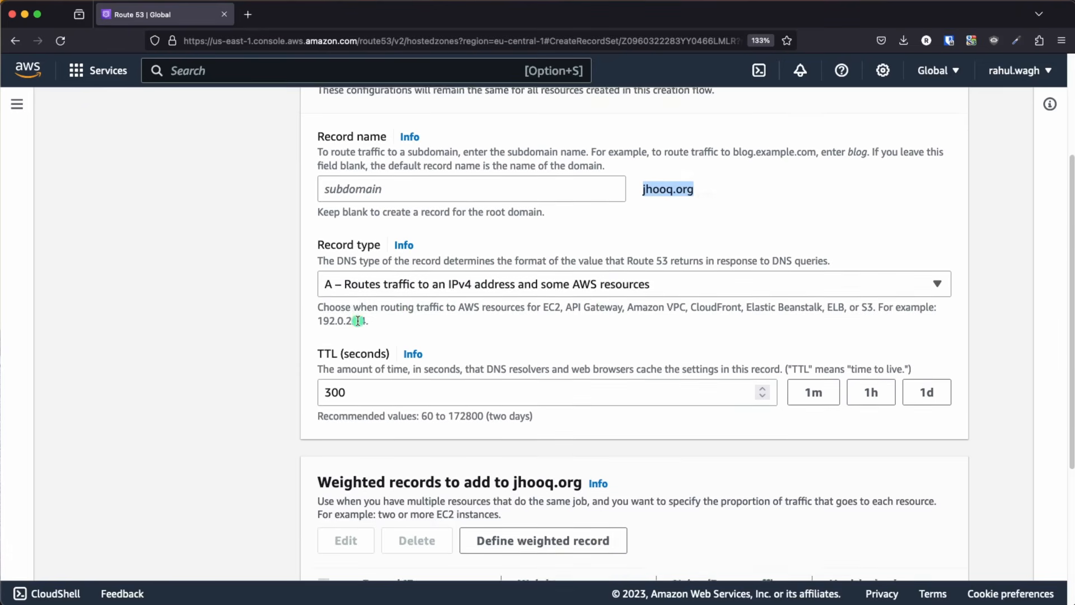
scroll(518, 402, down, 1)
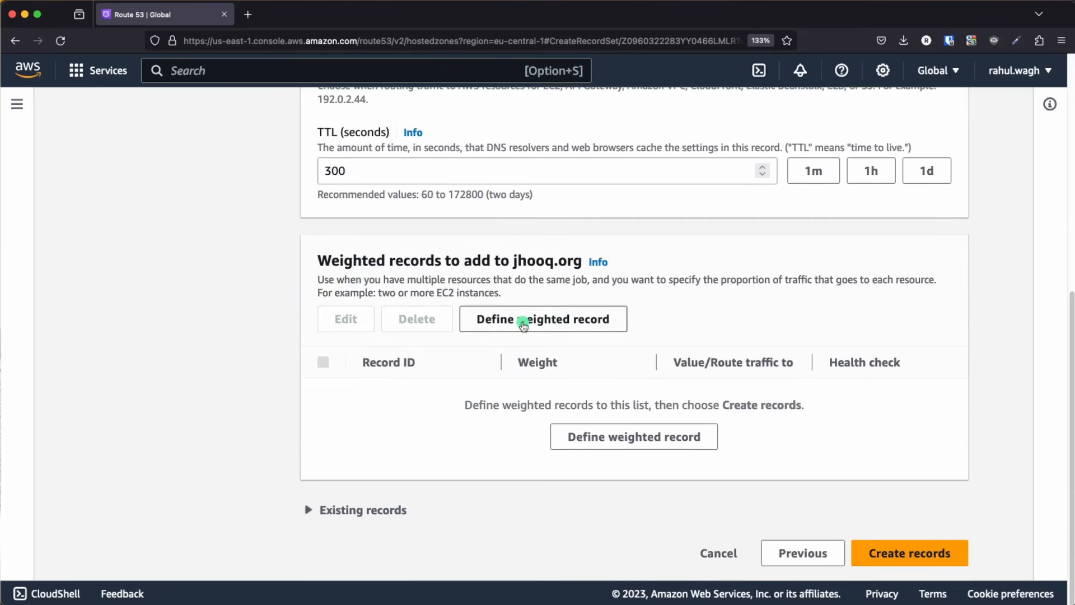
click(522, 323)
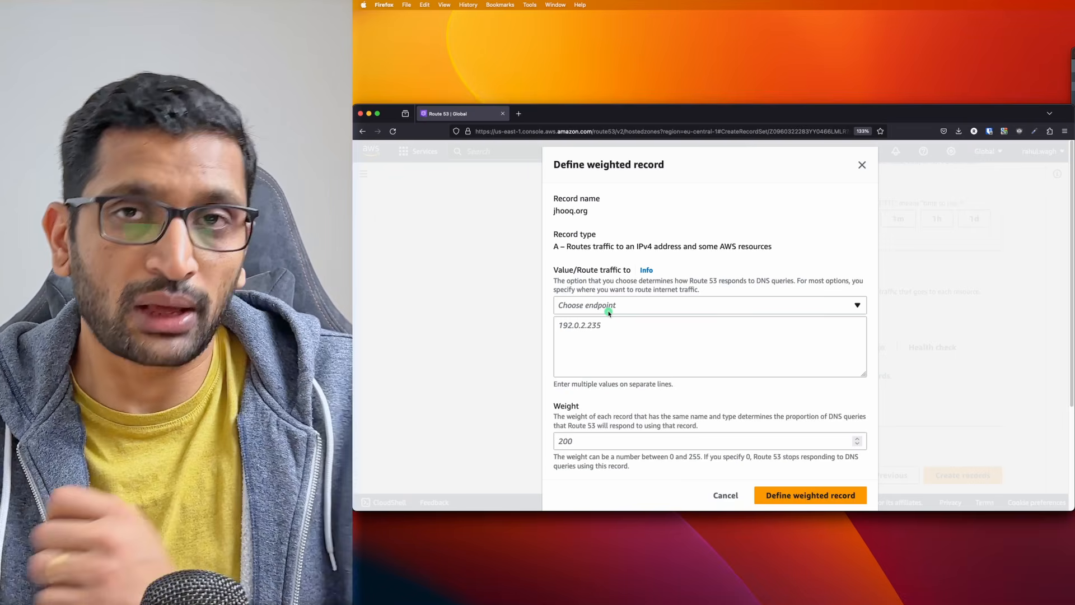
click(609, 311)
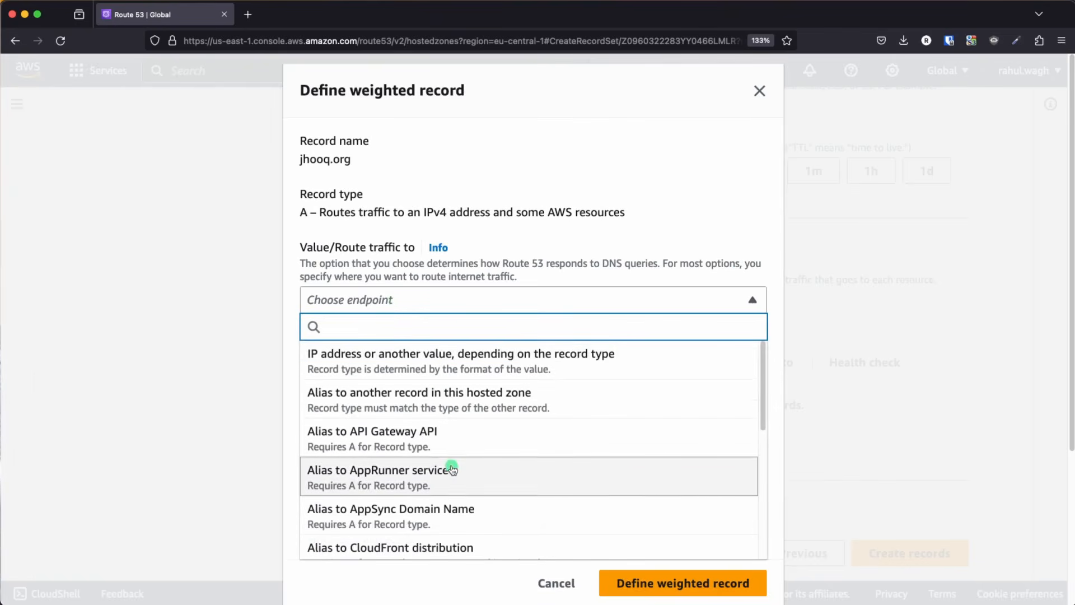
scroll(453, 469, down, 5)
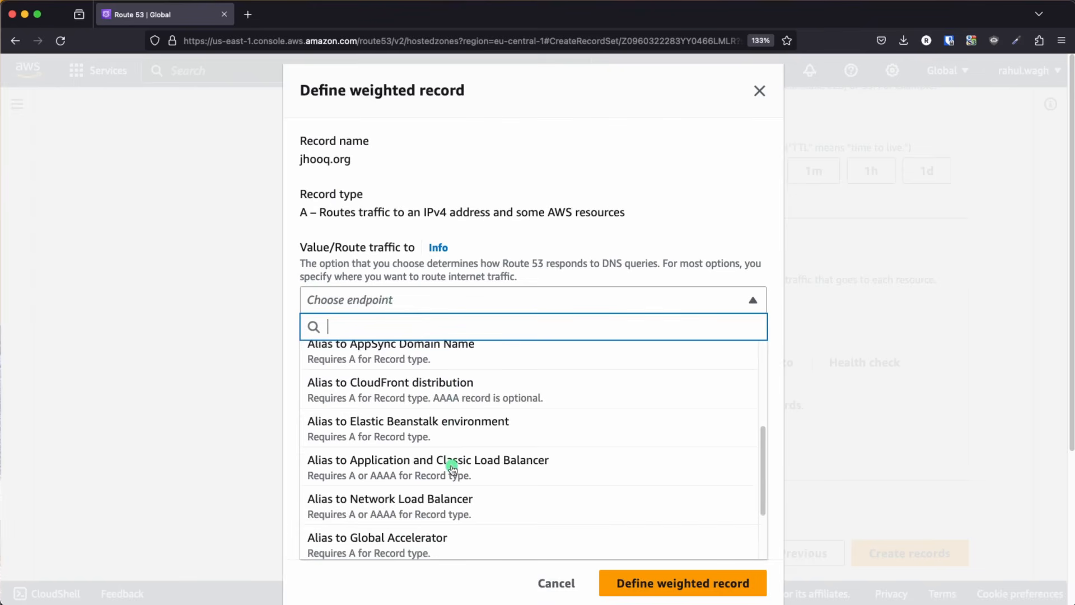
click(413, 472)
Step: Set the endpoint's region to Europe (Frankfurt) and choose load balancer dualstack.test-lb-for-ec2-665887601.eu-central-1.elb.amazonaws.com
click(422, 331)
text(eu)
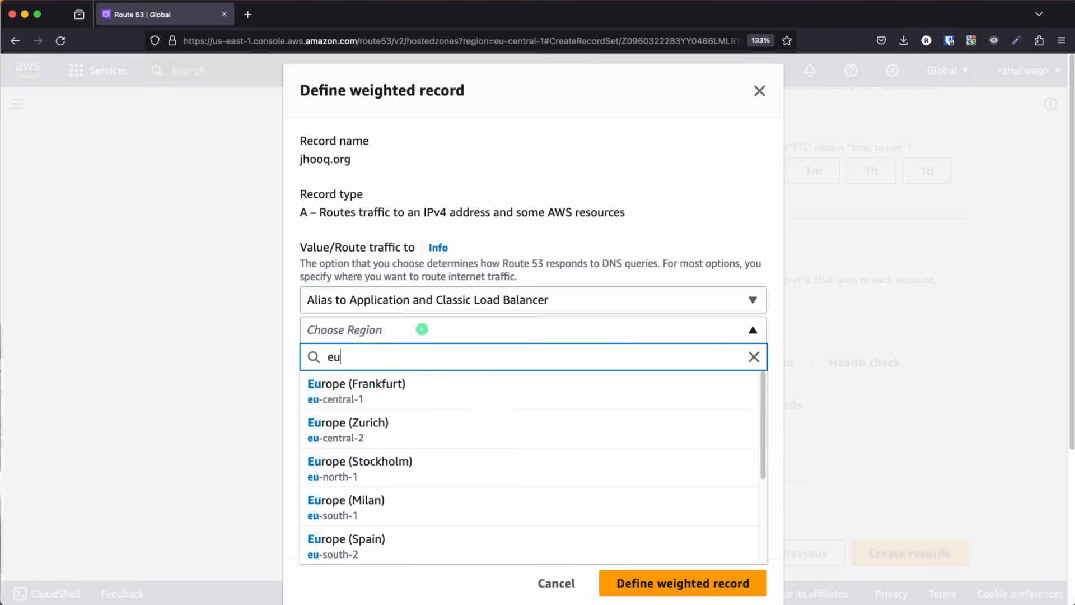
click(413, 388)
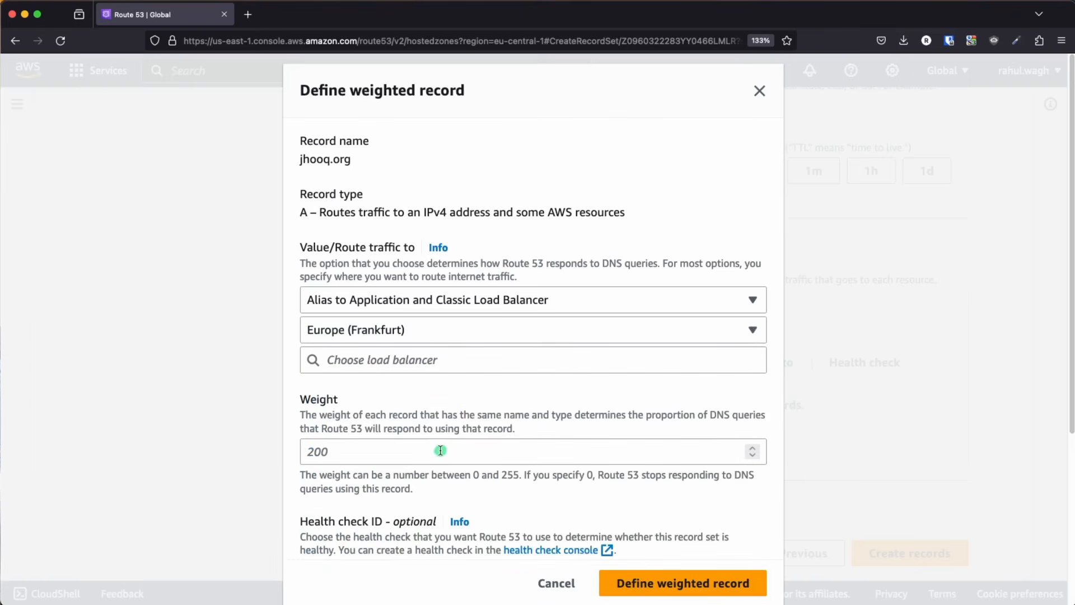
click(365, 359)
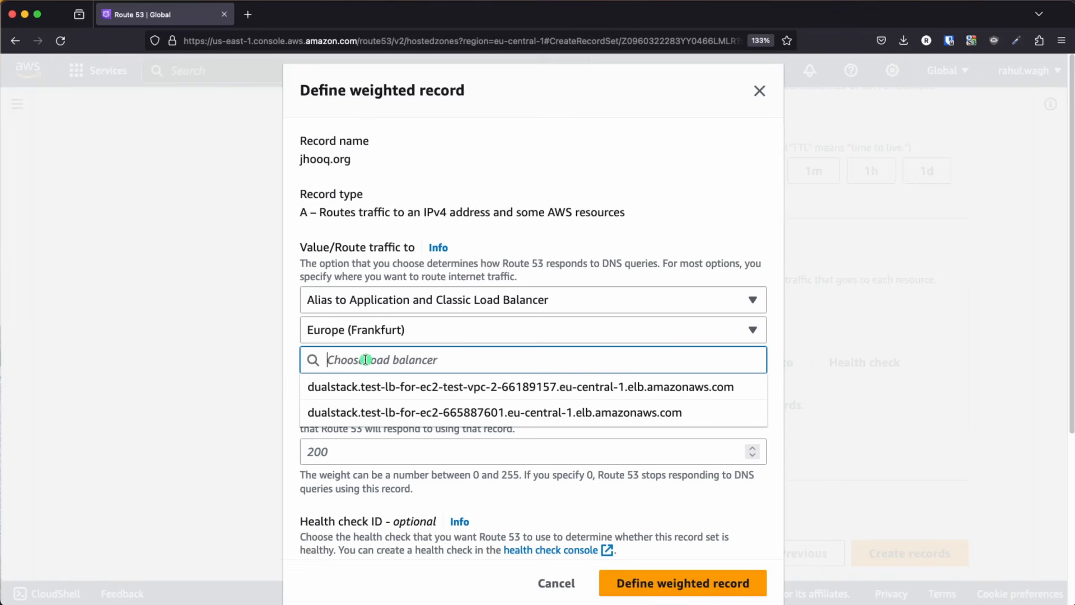
click(392, 413)
Step: Set the first weighted record's weight to 128
scroll(343, 427, down, 3)
scroll(382, 383, down, 3)
scroll(382, 382, down, 2)
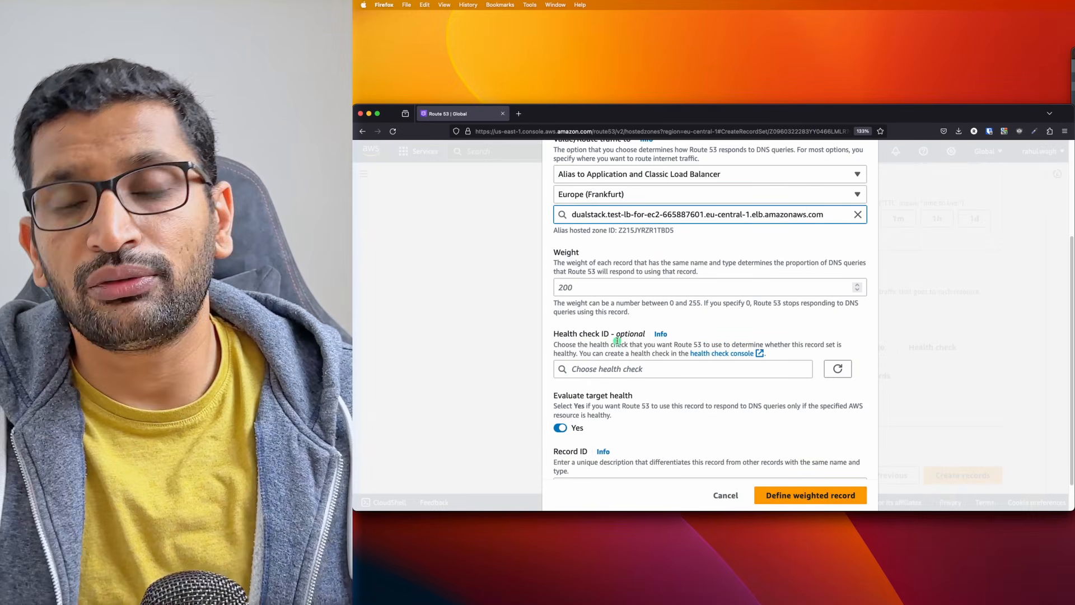
click(579, 287)
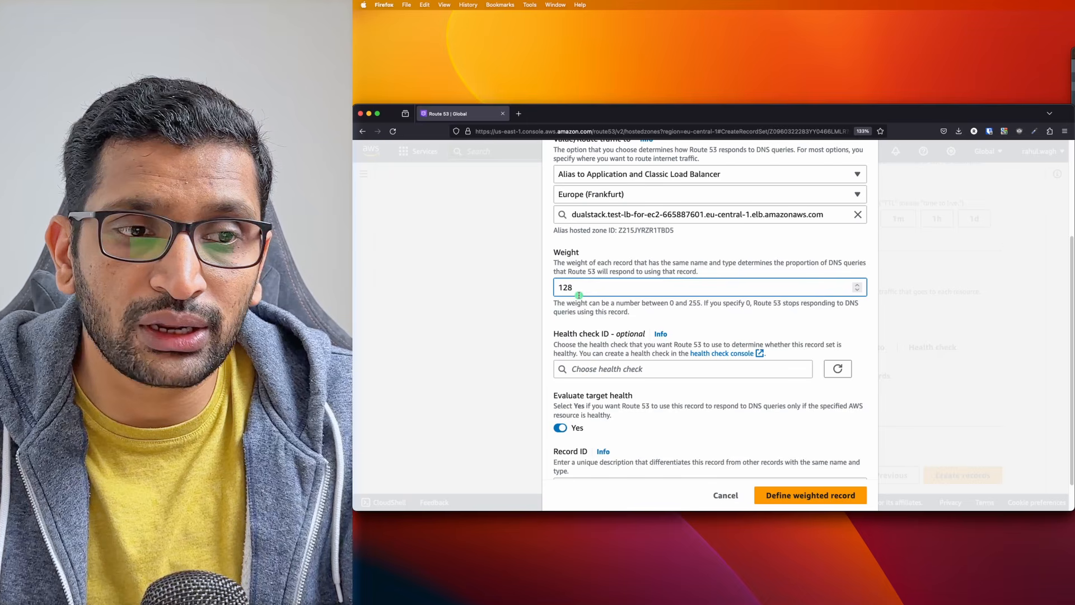
Step: Enter "A record for test-lb" as the record ID and add the weighted record to the list
scroll(621, 339, down, 2)
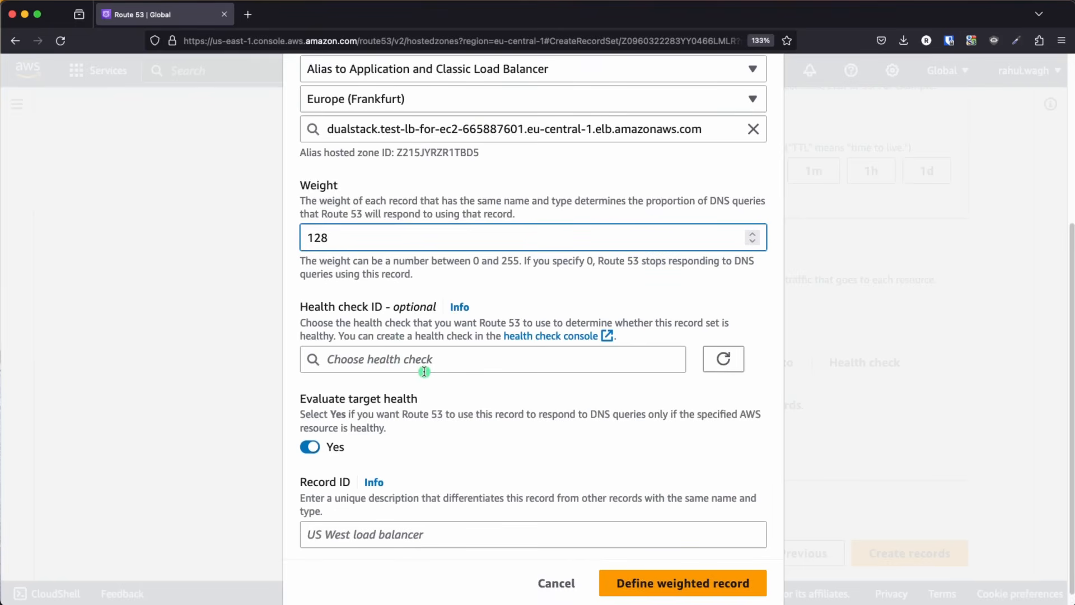
click(334, 532)
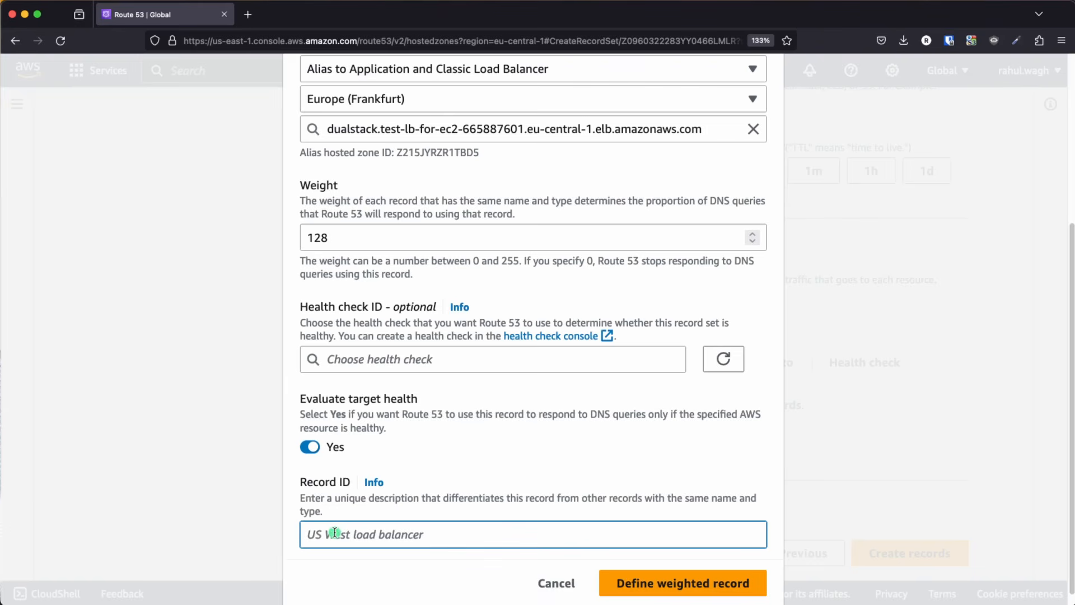
text(a rec)
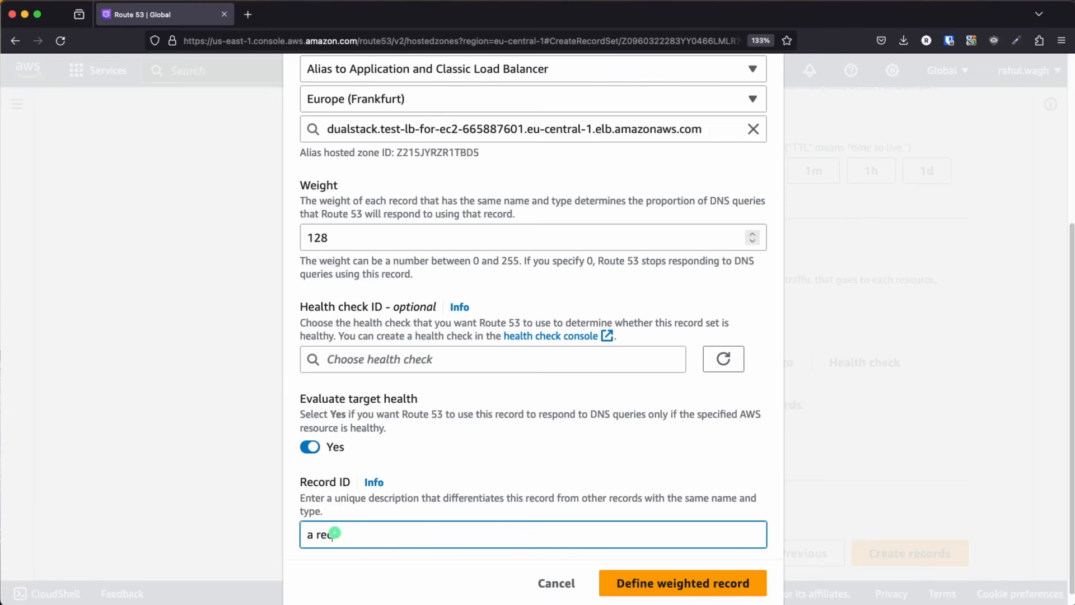
key(BackSpace)
key(BackSpace)
text(A record for test-lb)
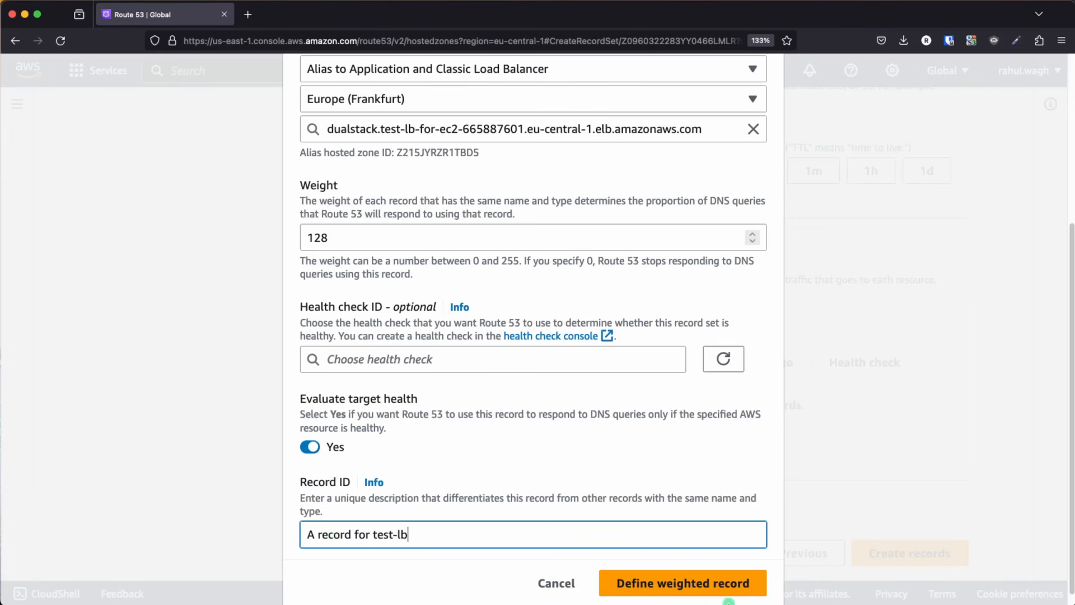
click(669, 582)
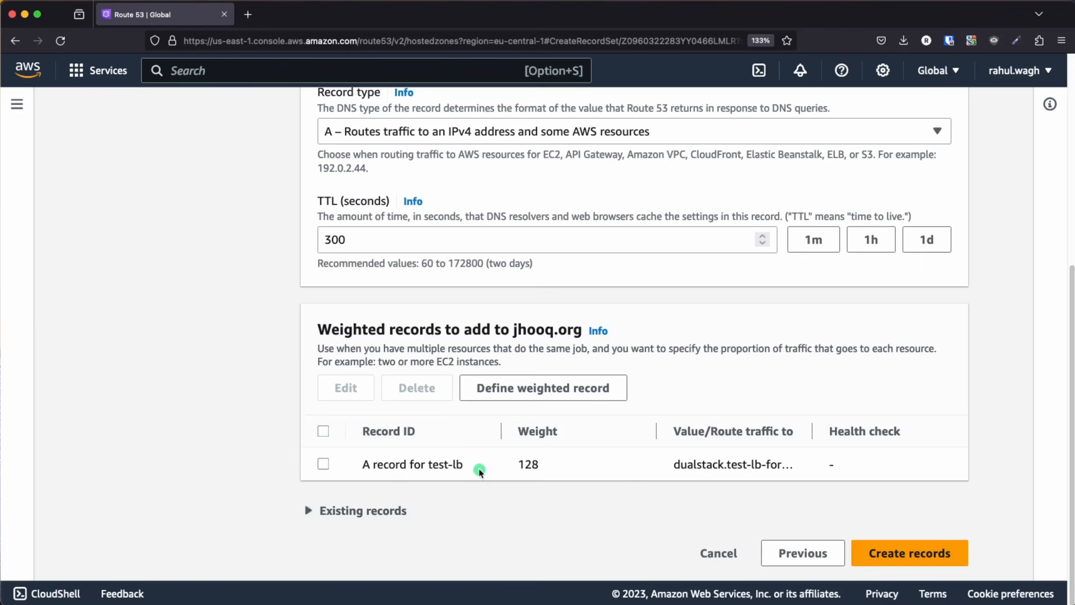
Step: Define a second weighted record with endpoint type Alias to Application and Classic Load Balancer and weight 128
drag(502, 431, 525, 431)
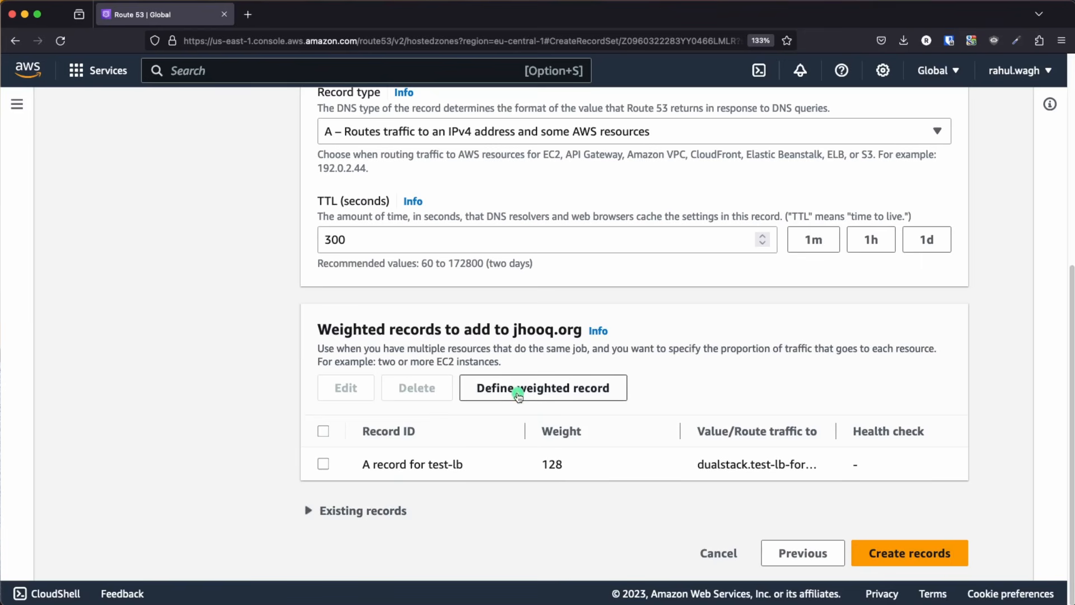
click(518, 388)
click(364, 298)
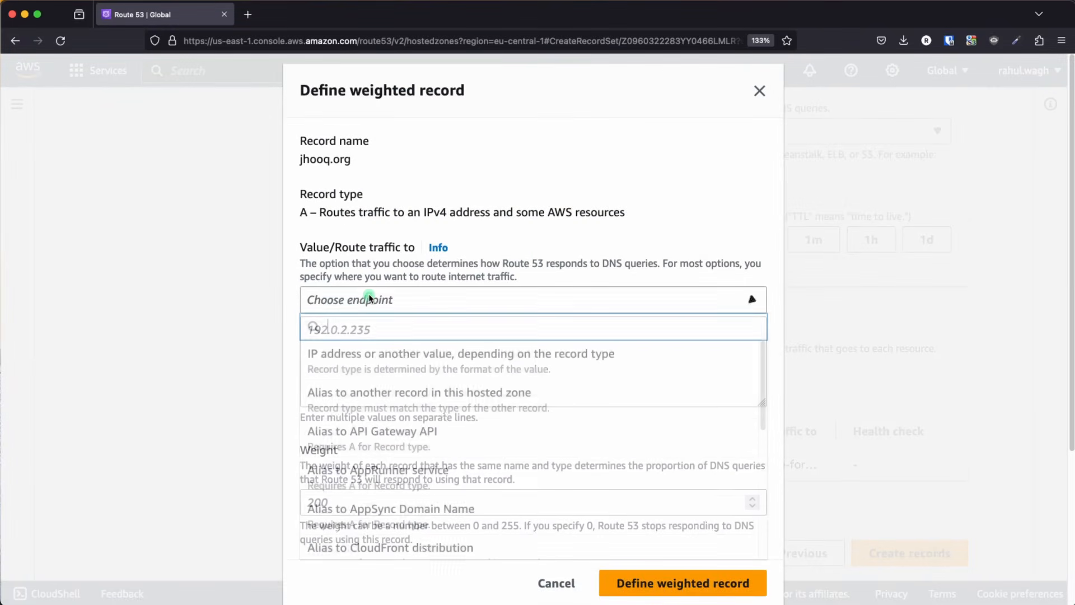
scroll(459, 436, down, 5)
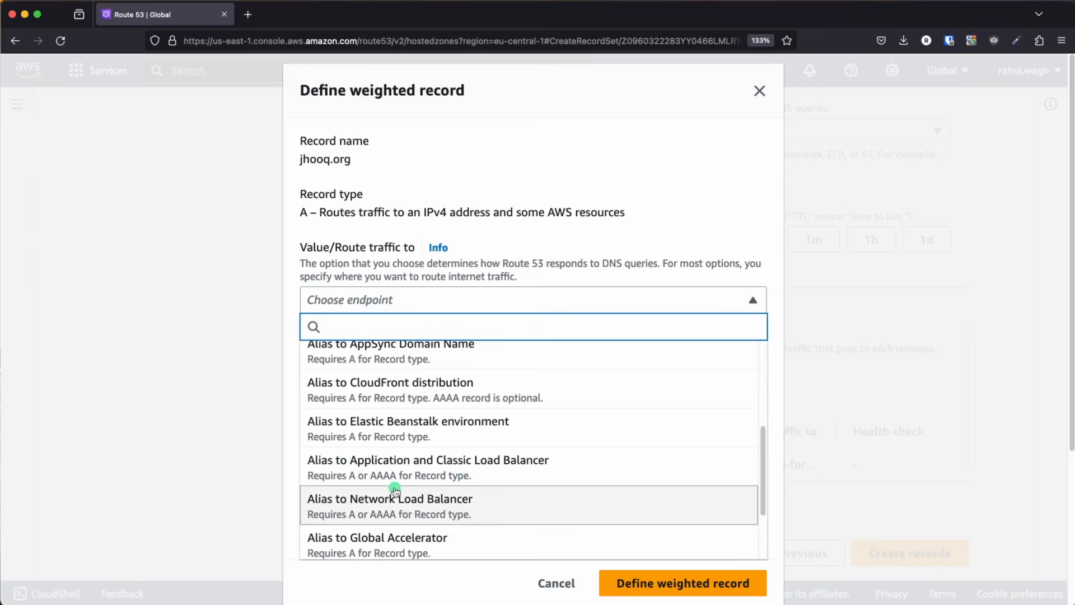
click(431, 469)
click(349, 423)
text(128)
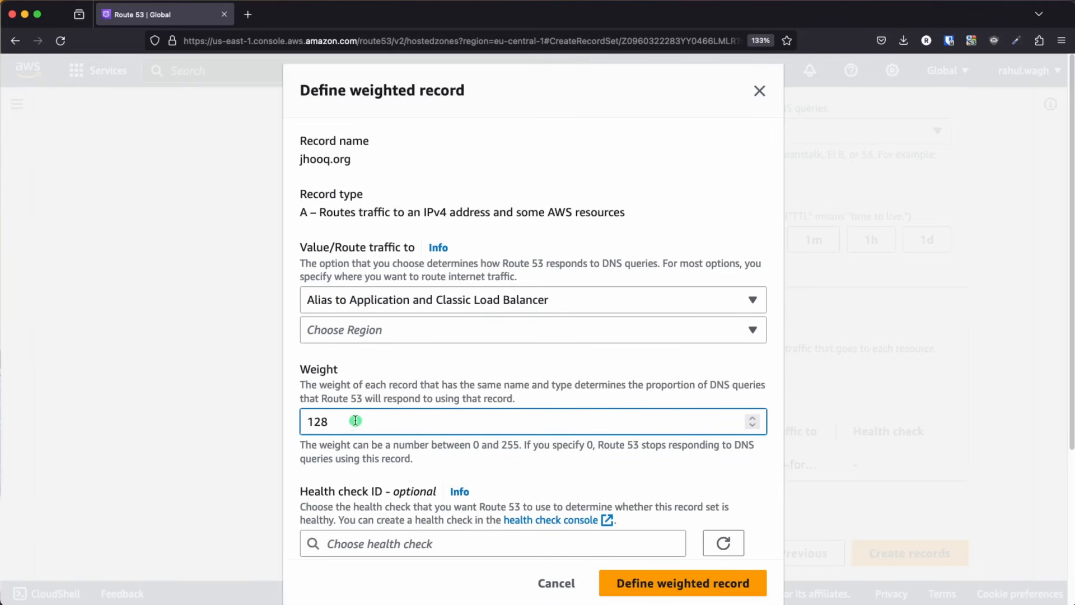
Step: Enter "A record for test lb 2(test-vpc-2)" as the second record's ID and try to define the record
scroll(445, 521, down, 4)
click(363, 520)
text(A record for test)
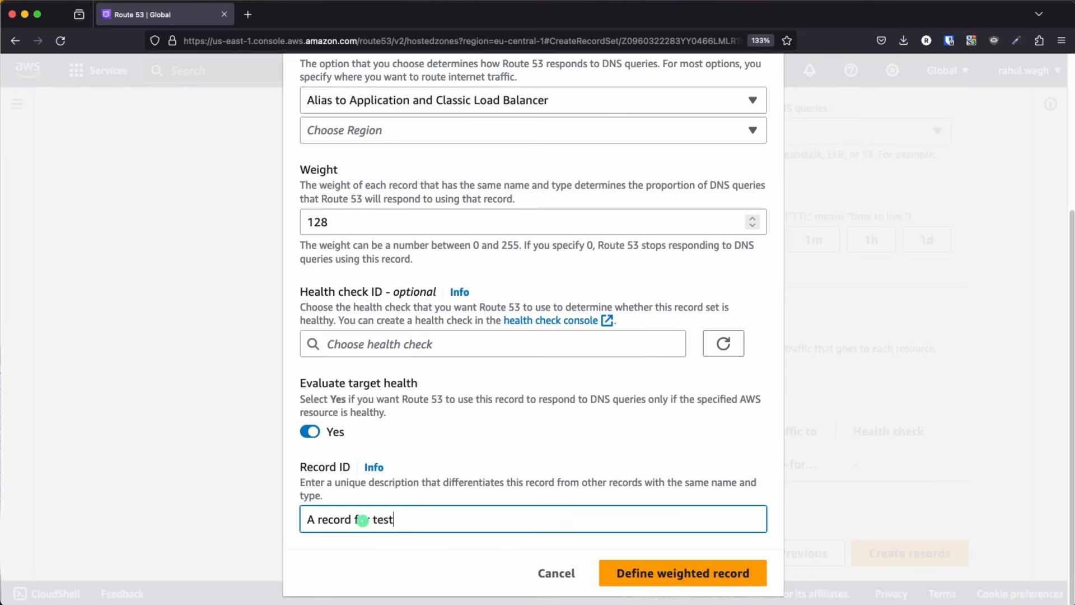
text( lb 23)
text(())
text(test vpc)
text( 2)
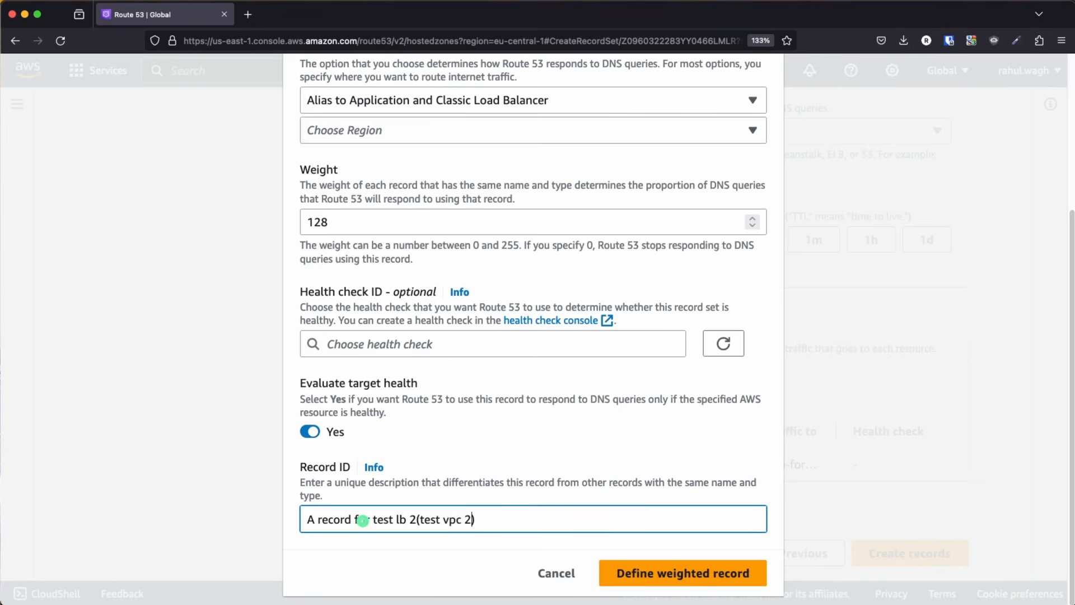
text(-)
key(Left)
key(Left)
key(Left)
key(BackSpace)
text(-)
click(648, 582)
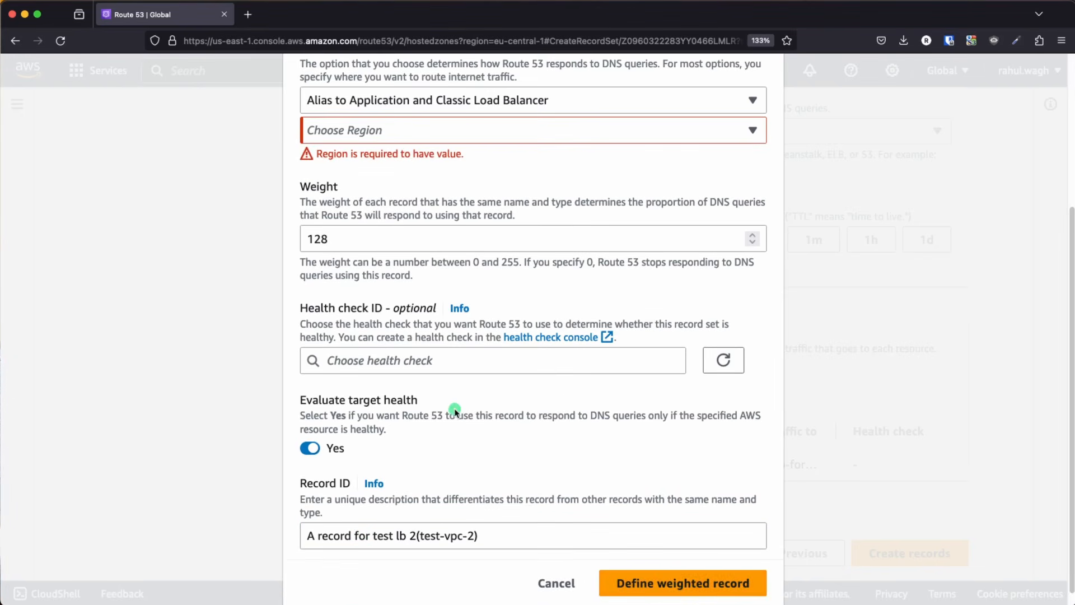
Step: Set the region to Europe (Frankfurt), choose load balancer dualstack.test-lb-for-ec2-test-vpc-2-66189157.eu-central-1.elb.amazonaws.com, and add the second weighted record
scroll(460, 397, up, 3)
click(431, 296)
text(eu)
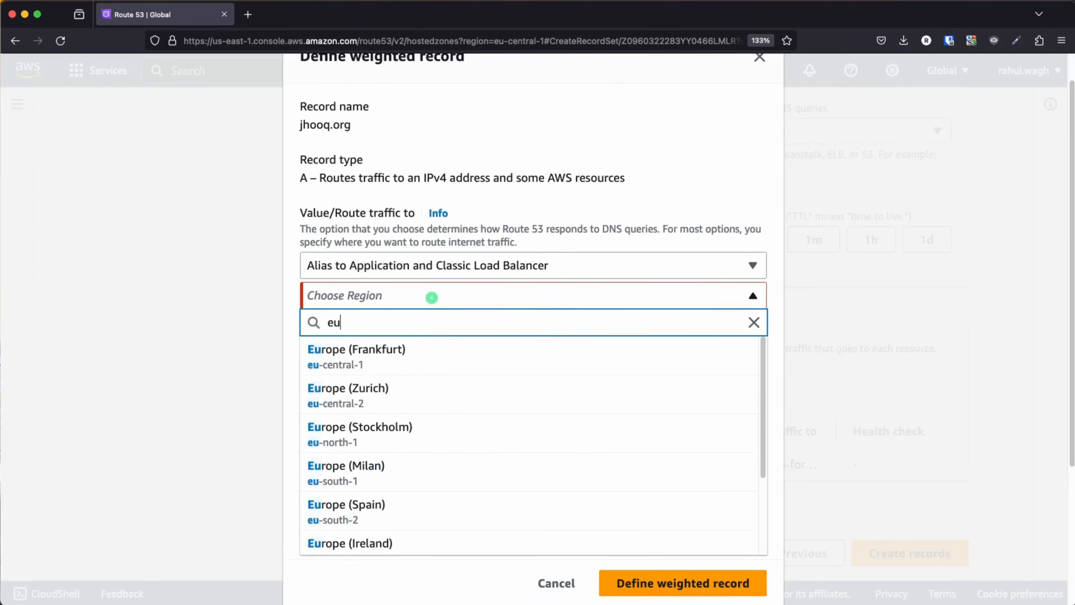
click(374, 361)
click(395, 325)
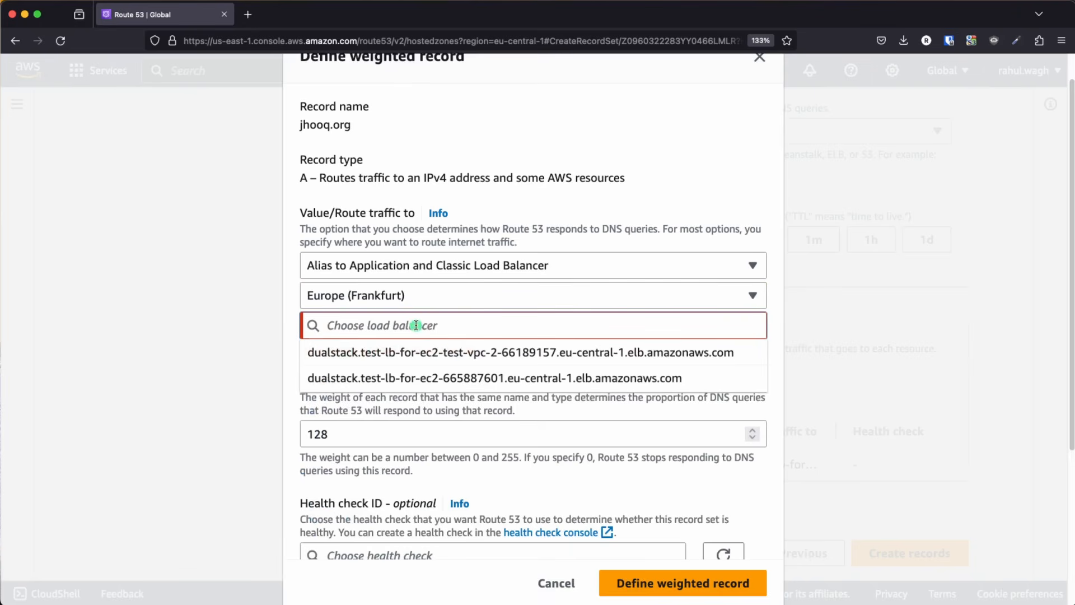
click(457, 353)
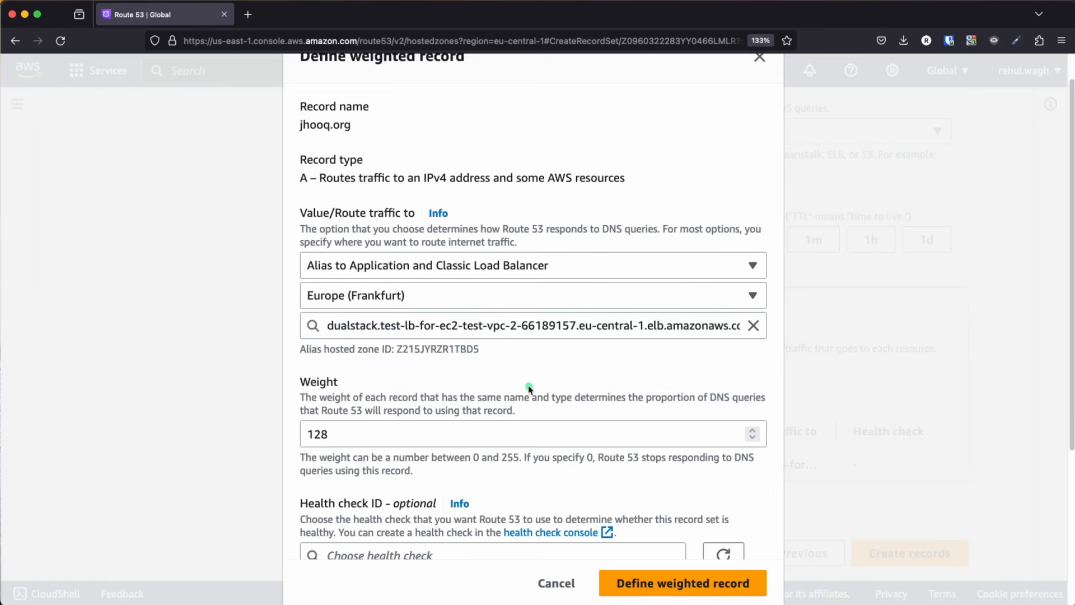
scroll(526, 388, down, 4)
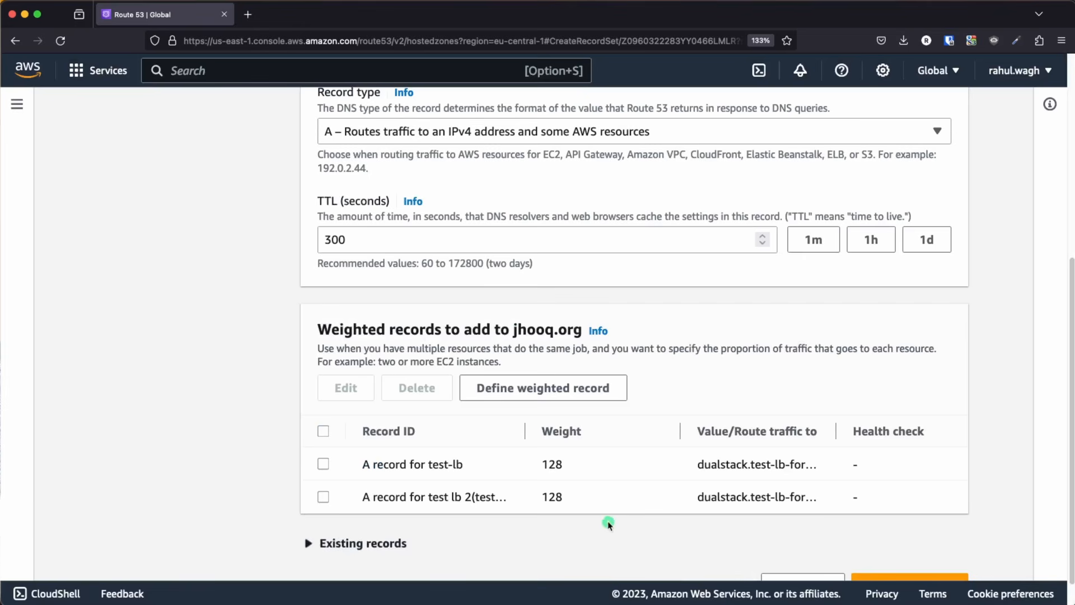
Step: Create both weighted records in the jhooq.org hosted zone
scroll(503, 504, down, 1)
click(323, 417)
scroll(672, 532, down, 1)
click(899, 552)
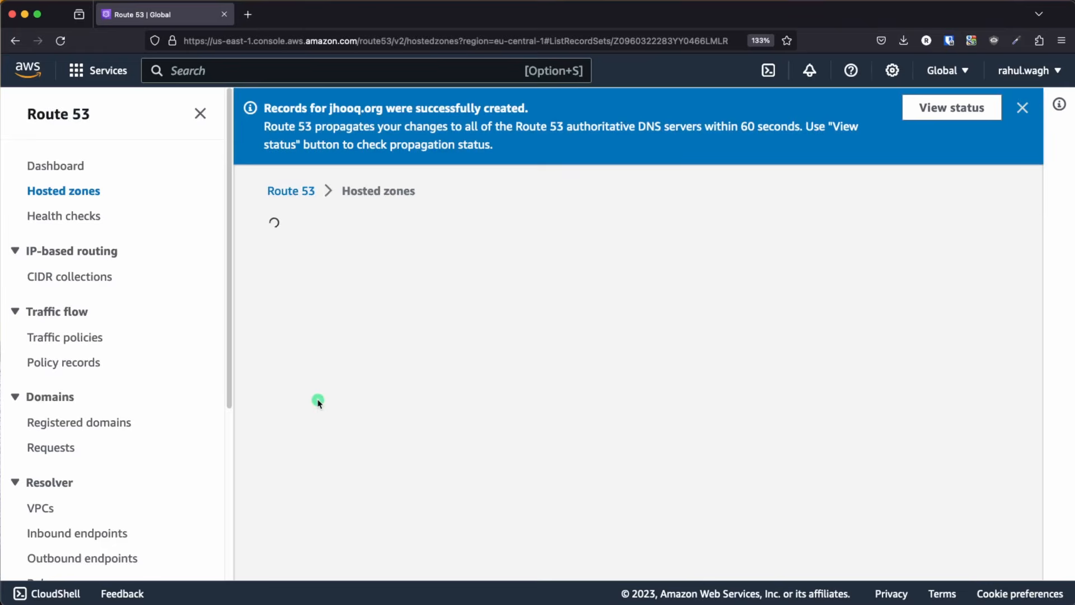
Step: Review the routing policy, weight and target load balancer of the two jhooq.org A records
scroll(318, 403, down, 4)
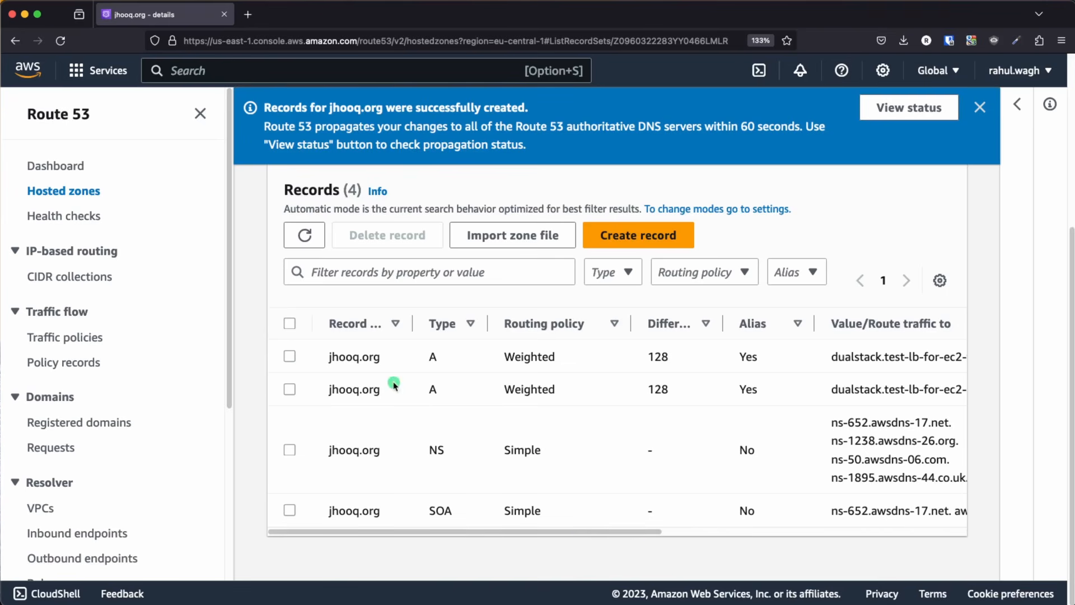
drag(502, 357, 748, 361)
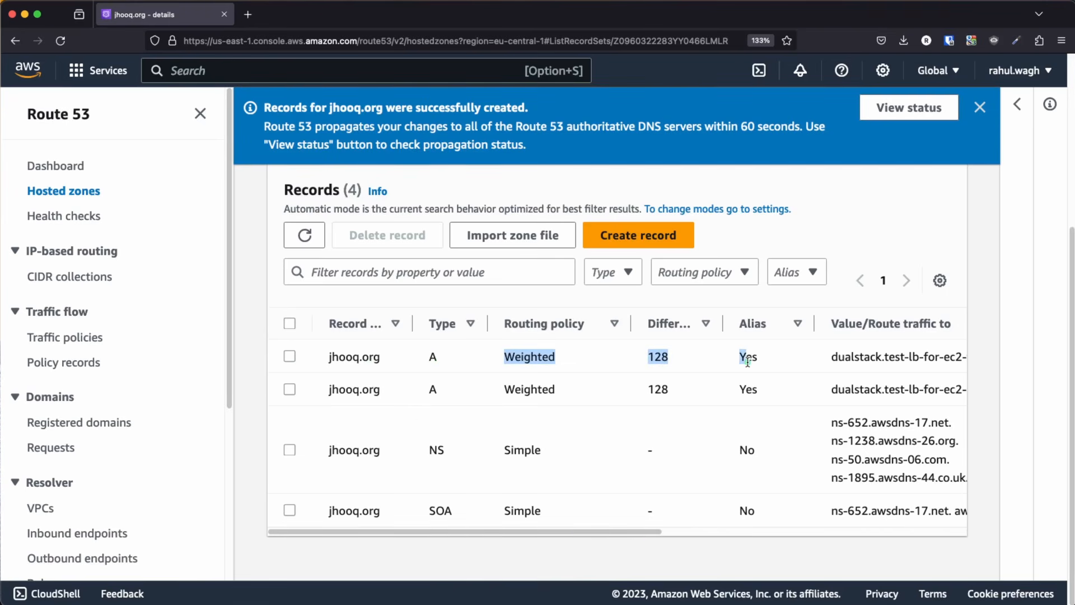
drag(513, 389, 688, 395)
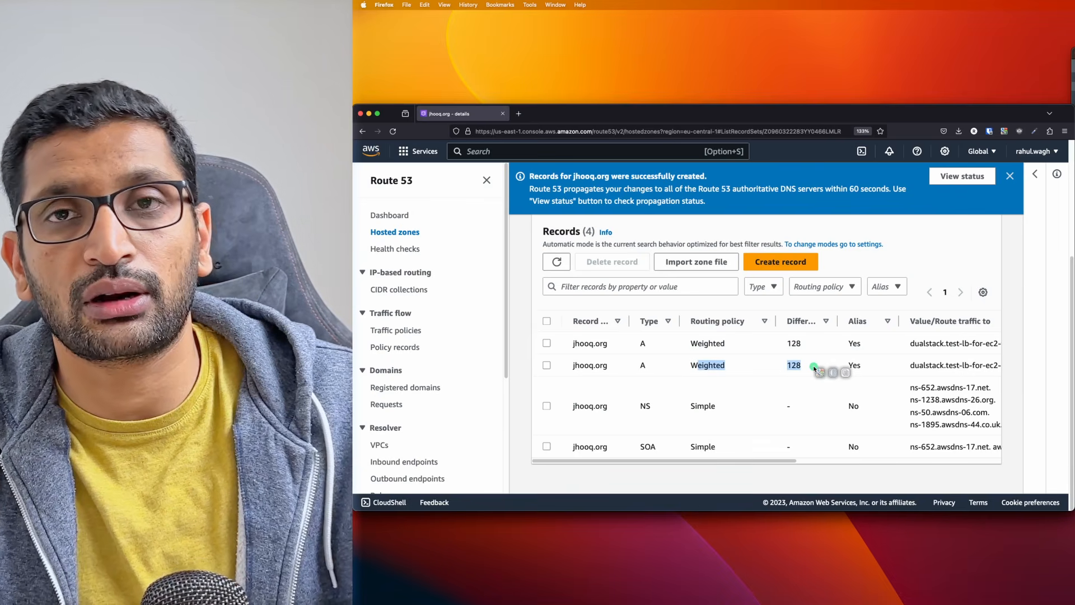
drag(778, 461, 887, 460)
mouse_move(875, 321)
mouse_down()
mouse_move(983, 318)
mouse_move(1010, 330)
mouse_up()
drag(757, 344, 805, 343)
drag(724, 365, 828, 368)
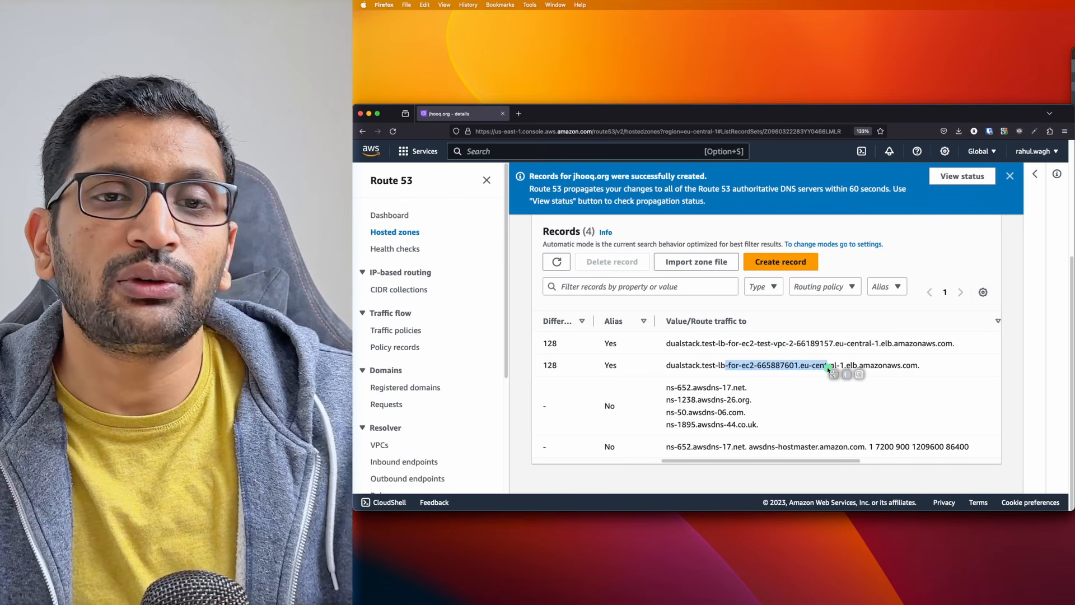
Step: Check the propagation status of the new records, and load jhooq.org in a new tab to examine the responding server's hostname
click(965, 177)
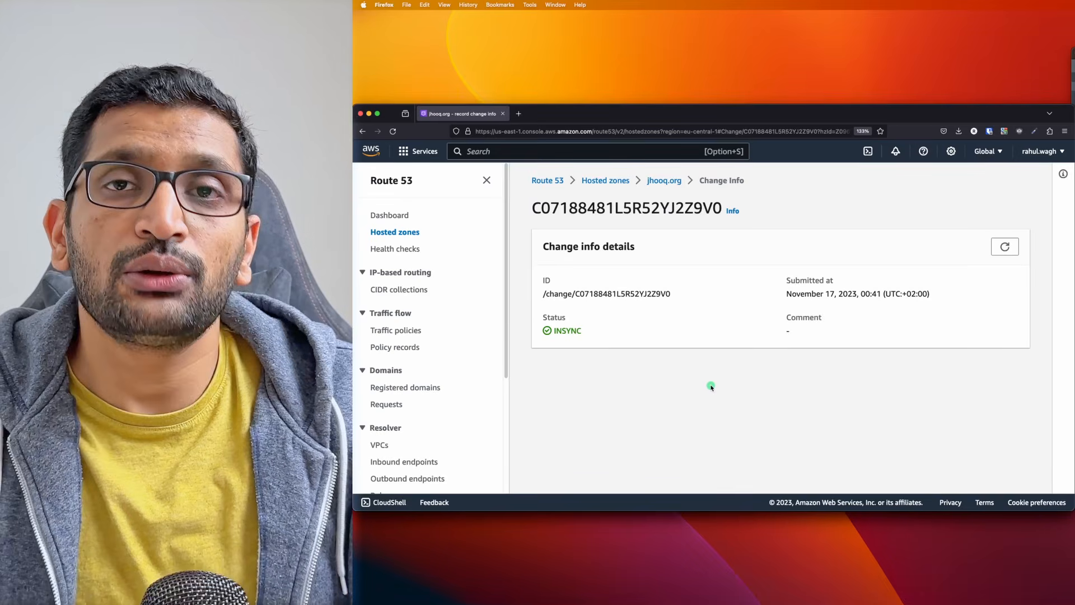
click(522, 116)
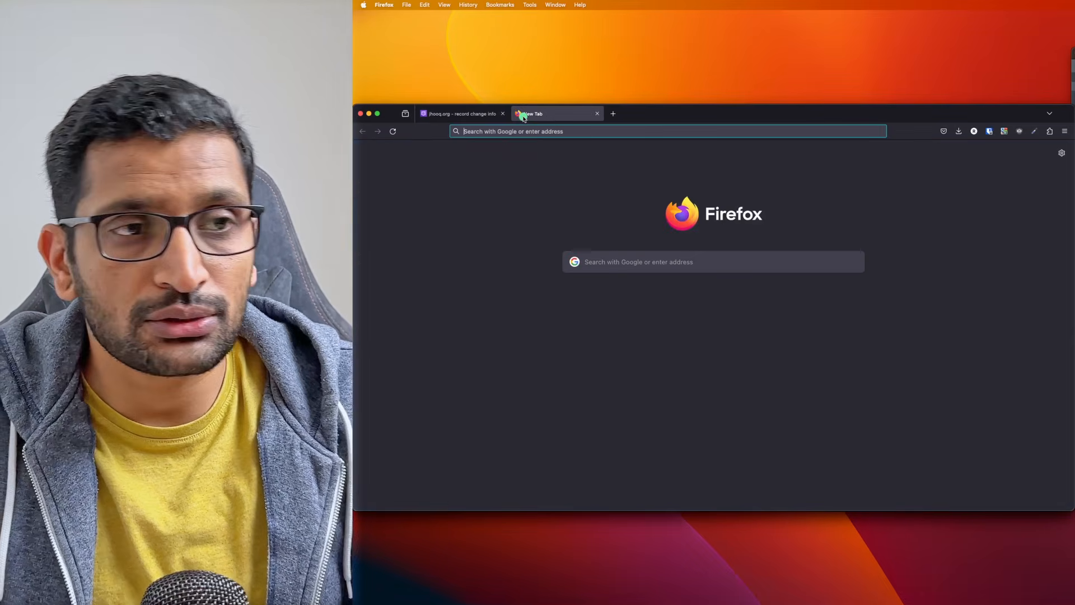
text(jhooq.)
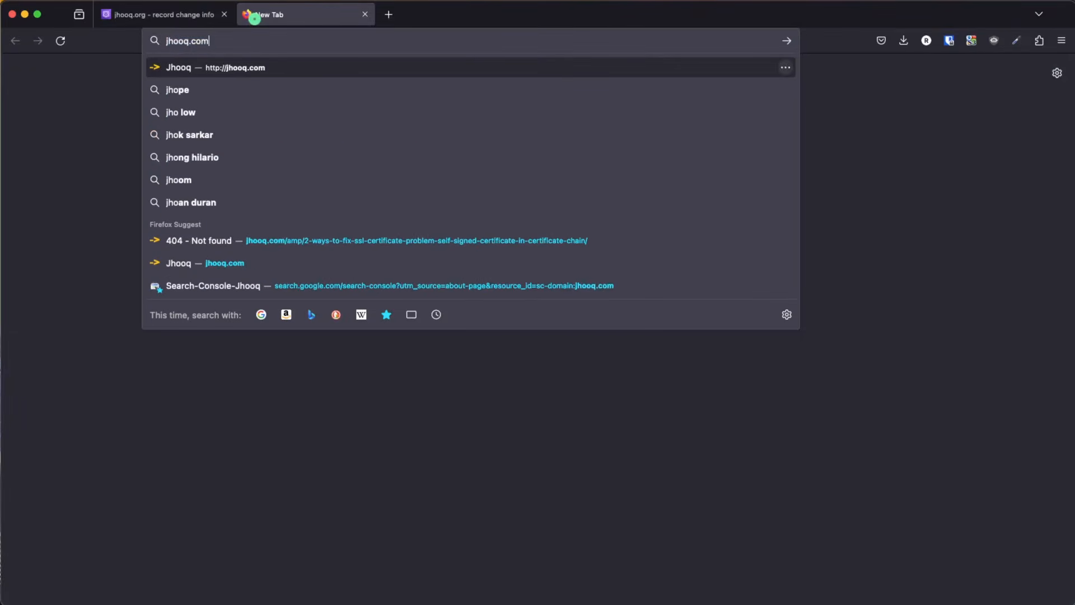
text(org)
key(Return)
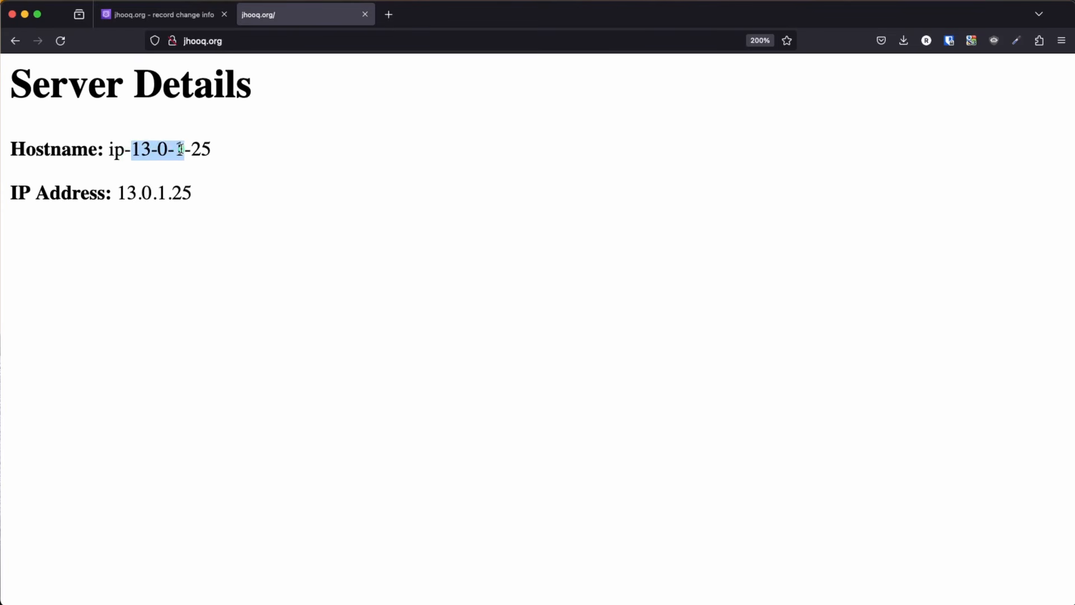
drag(181, 148, 183, 149)
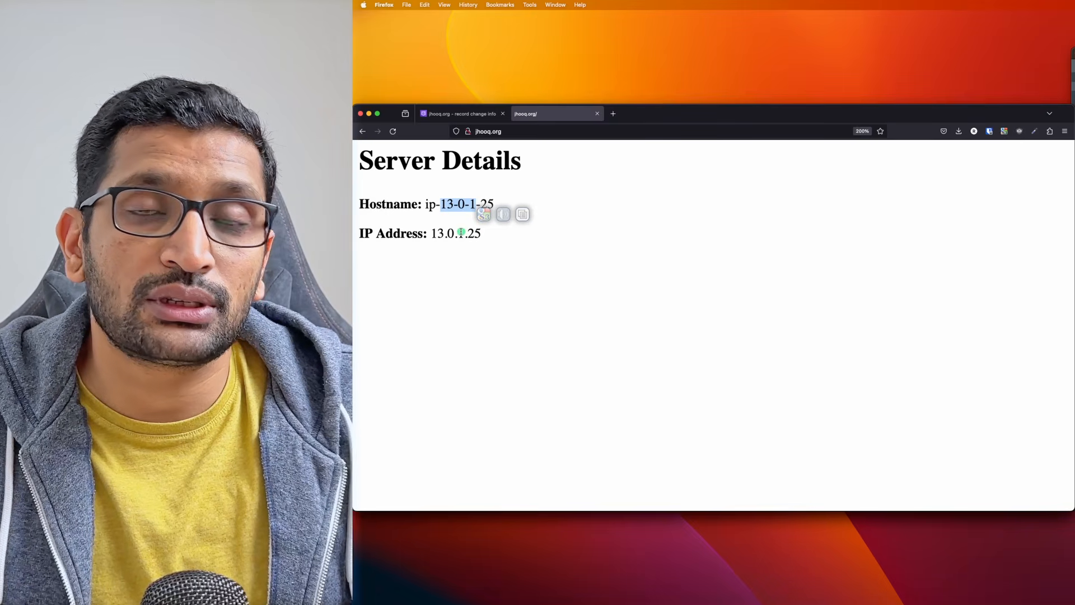
click(480, 259)
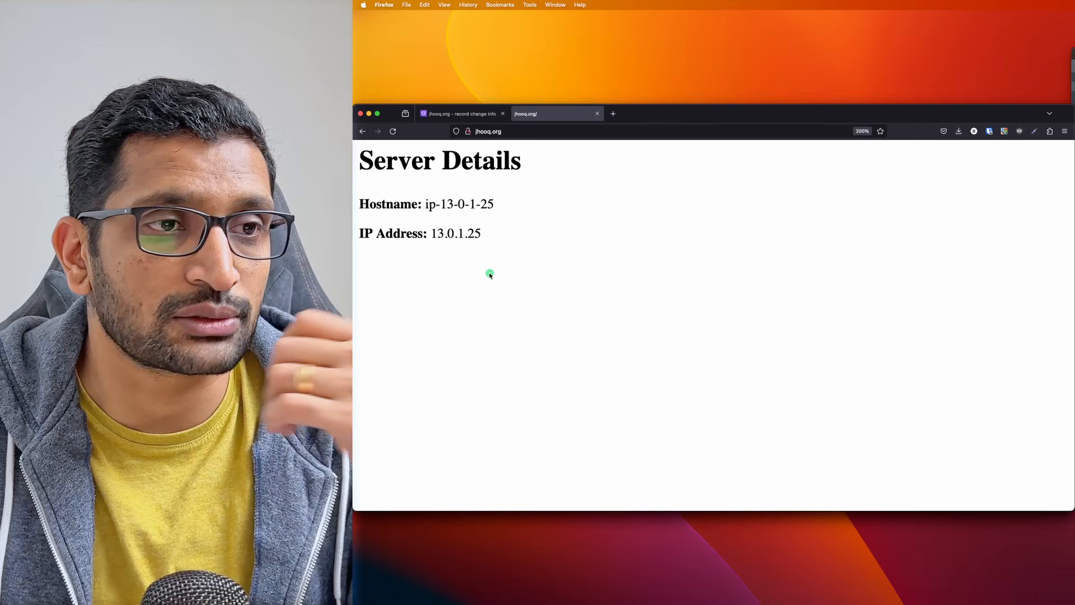
Step: Return to the jhooq.org hosted zone and widen the traffic target column to inspect the weighted A records' load balancers
click(456, 114)
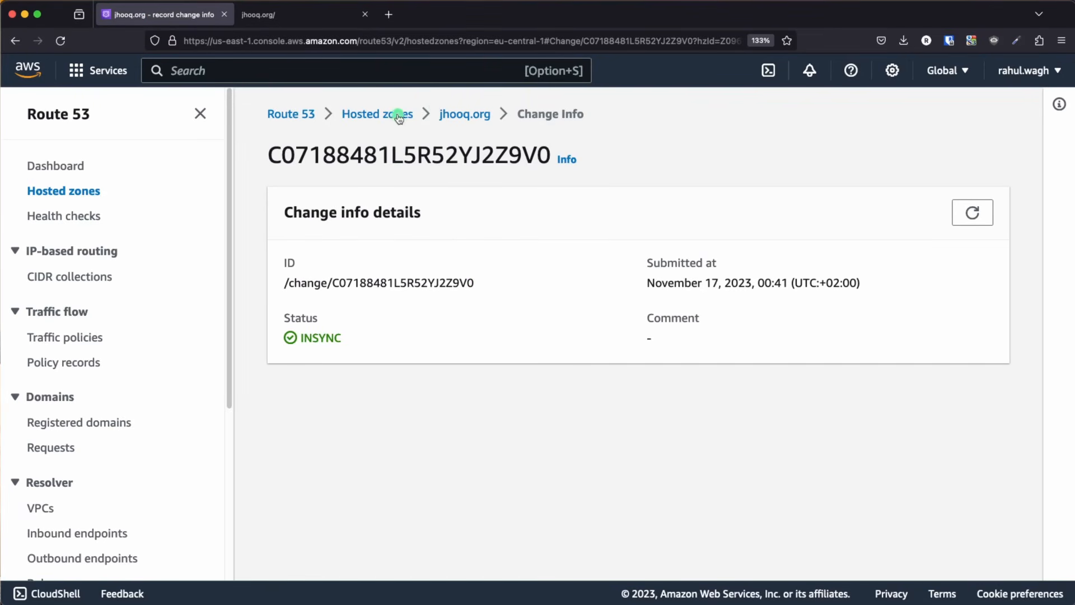
click(444, 116)
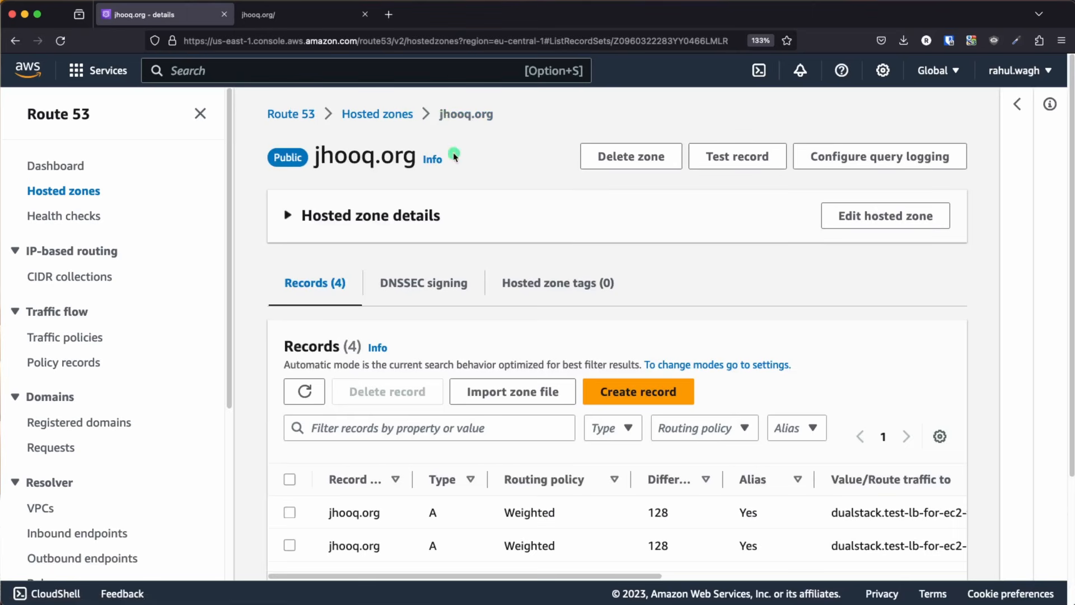
scroll(464, 185, down, 3)
drag(456, 529, 635, 533)
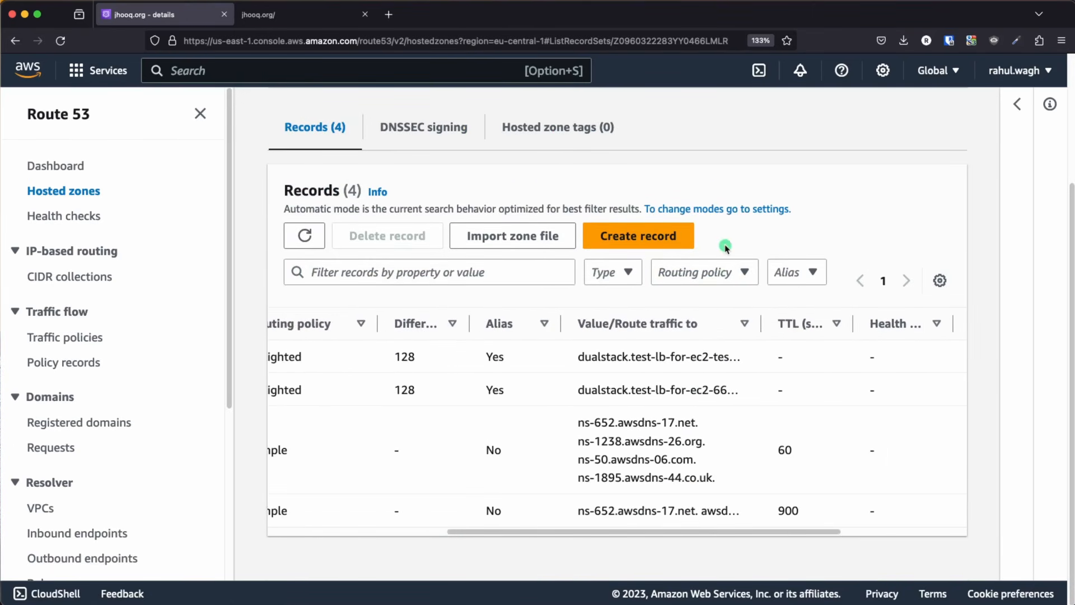
drag(762, 325, 952, 326)
drag(596, 356, 717, 358)
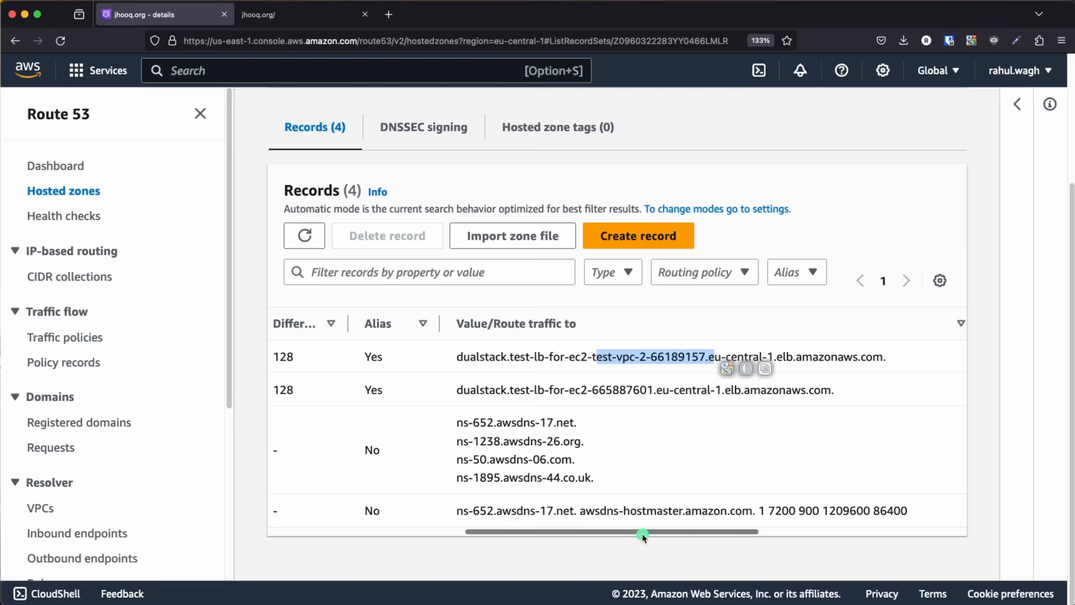
Step: Edit the A record routed to the test-lb-for-ec2-test-vpc-2 load balancer, setting its weight to 0, and save it
scroll(338, 434, left, 10)
click(289, 358)
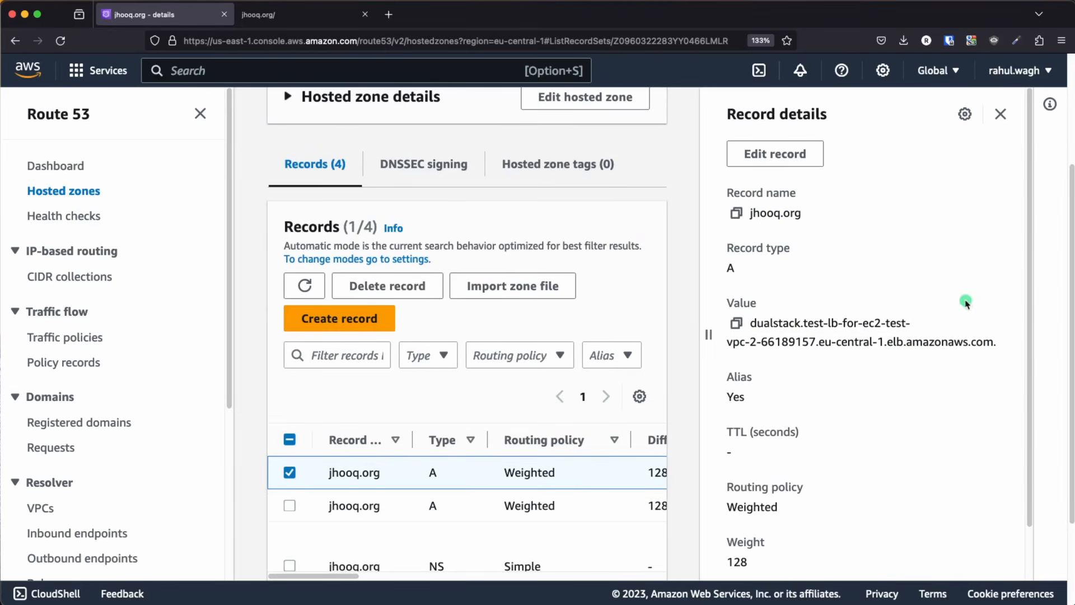
click(763, 151)
scroll(872, 403, down, 2)
scroll(871, 404, down, 4)
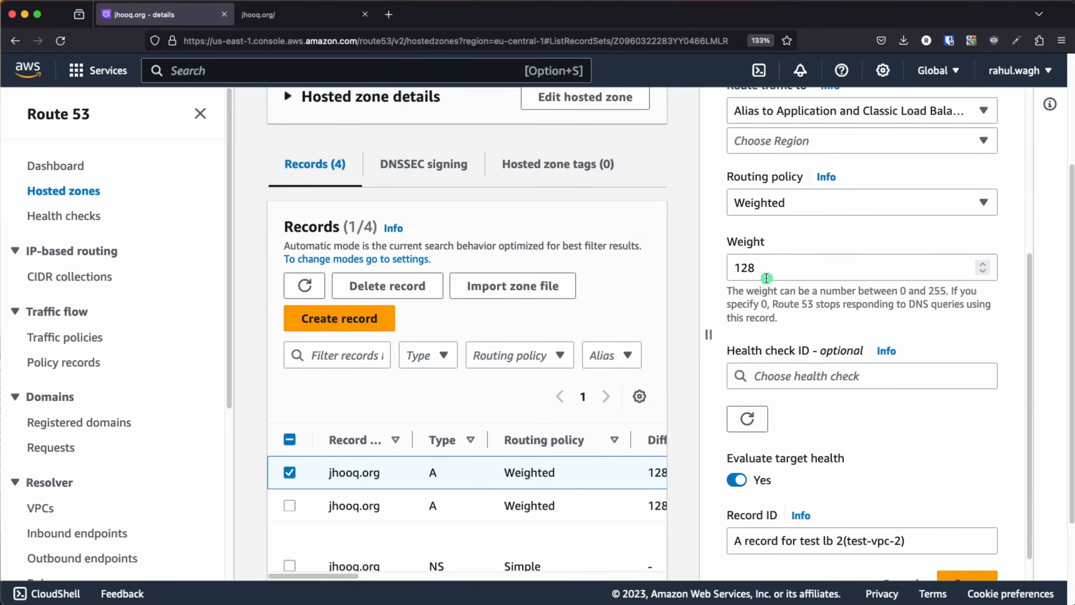
double_click(762, 271)
double_click(757, 294)
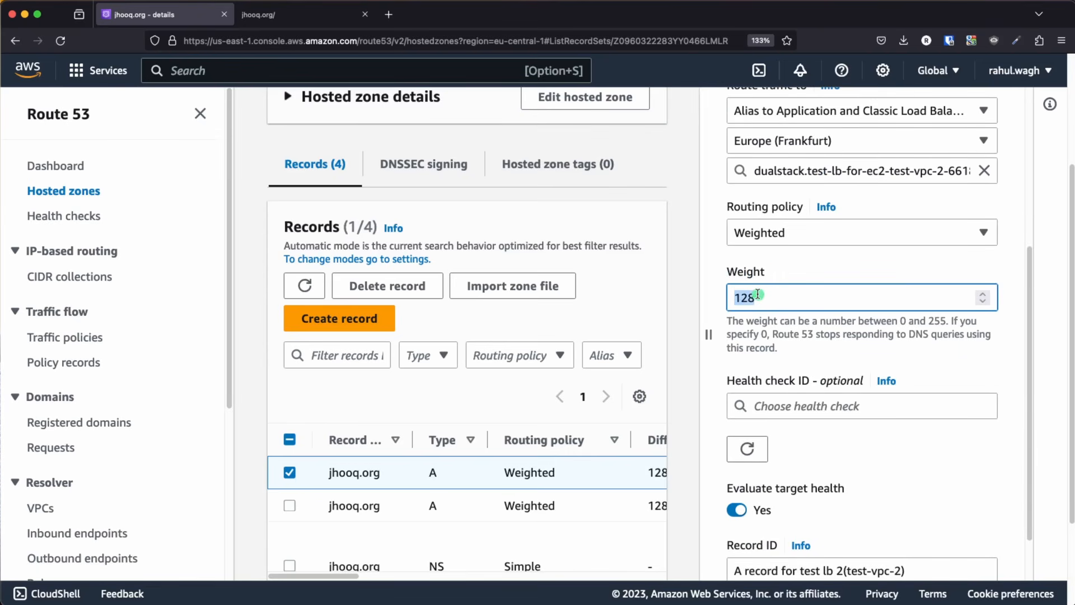
text(1)
click(778, 339)
double_click(761, 297)
text(0)
scroll(816, 381, down, 2)
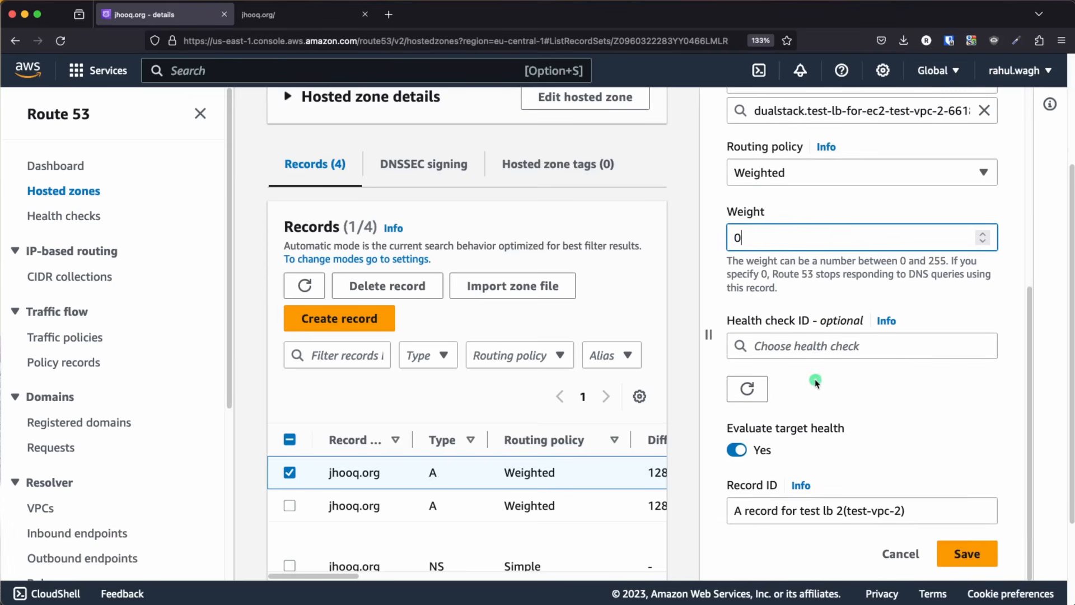
click(967, 554)
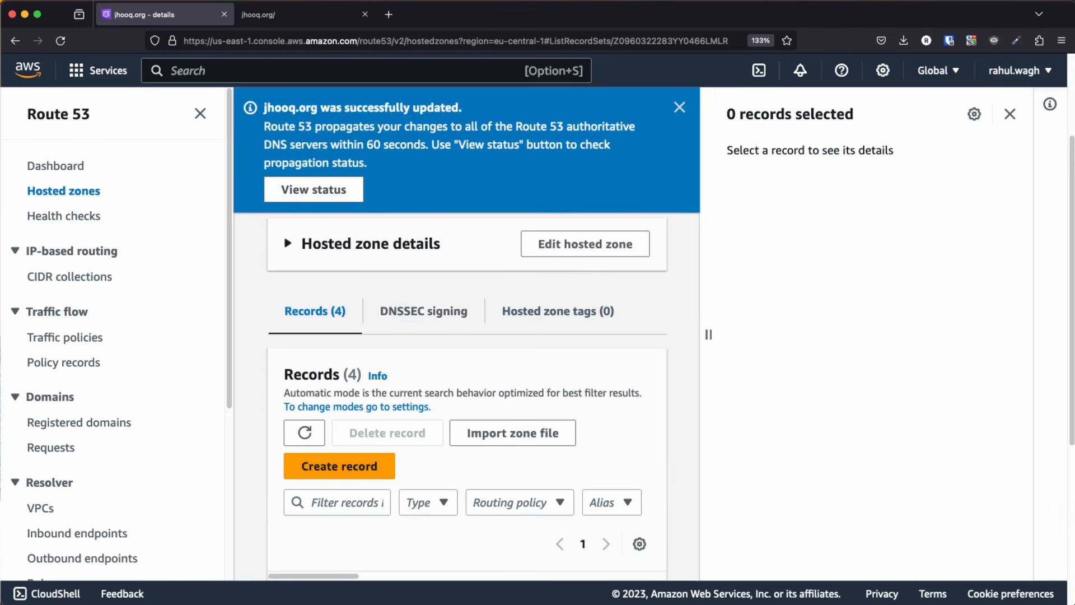
click(1011, 115)
scroll(627, 392, down, 3)
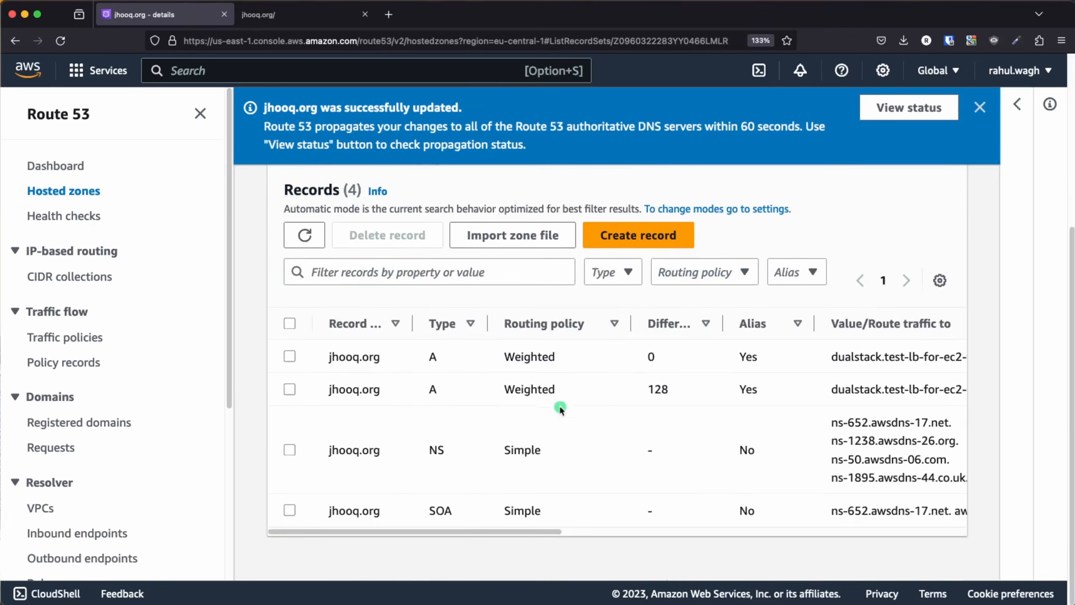
click(291, 391)
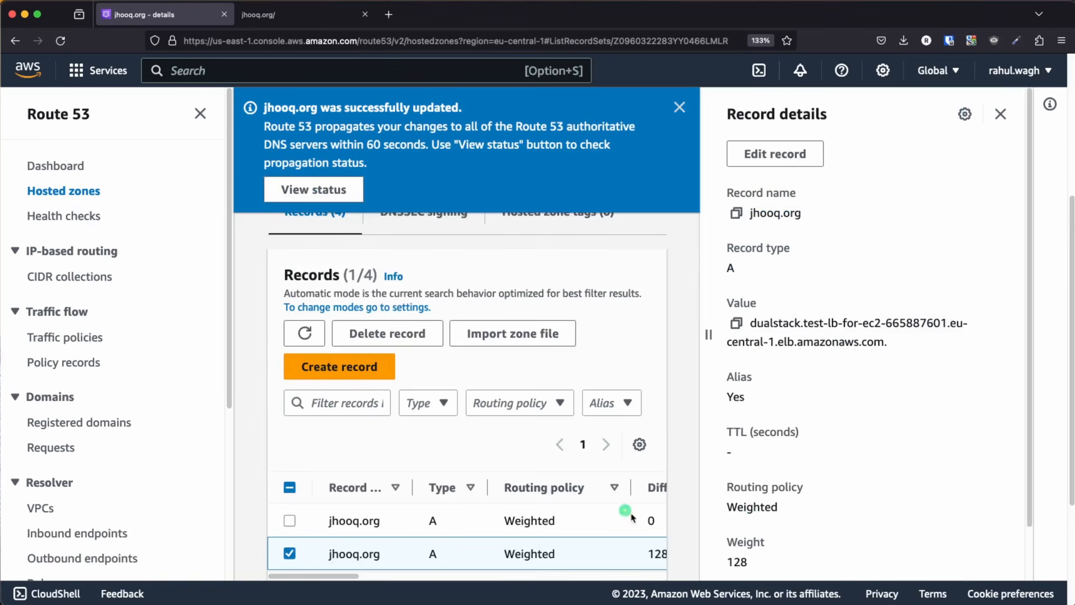
click(795, 161)
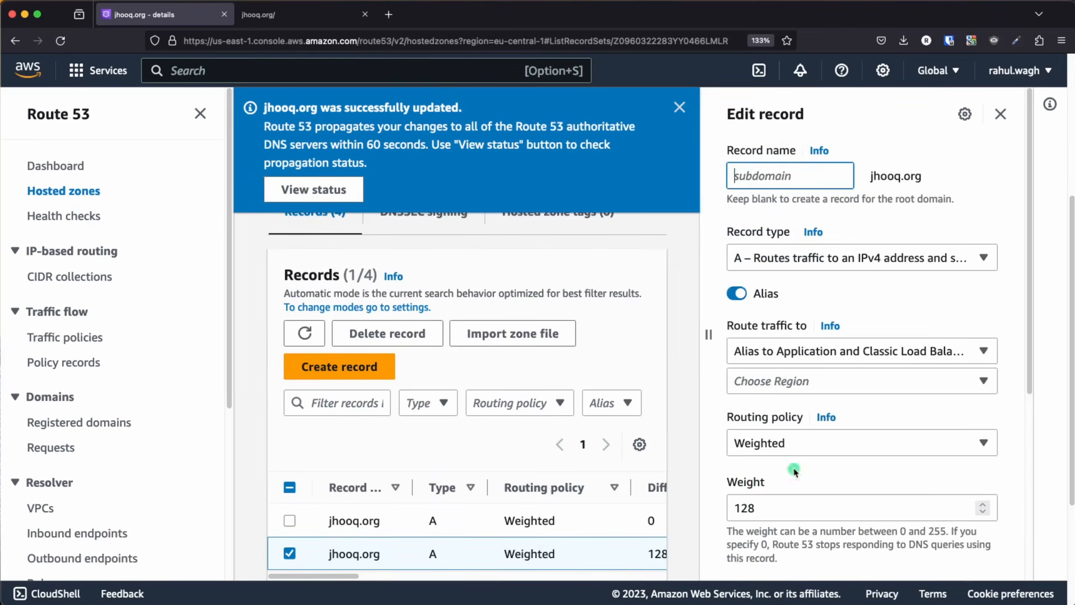
double_click(776, 512)
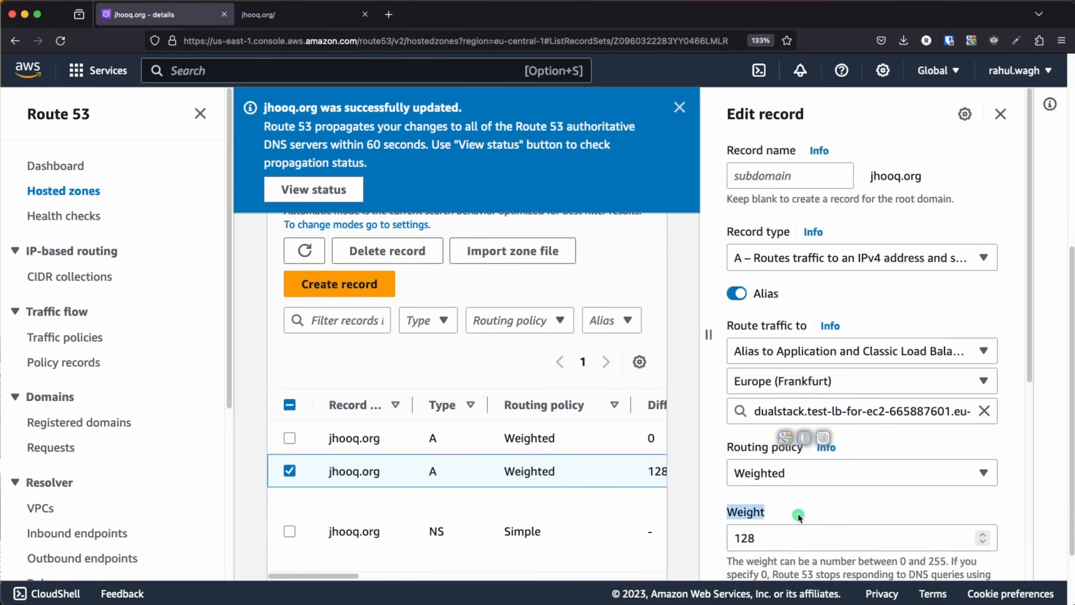
double_click(794, 532)
text(255)
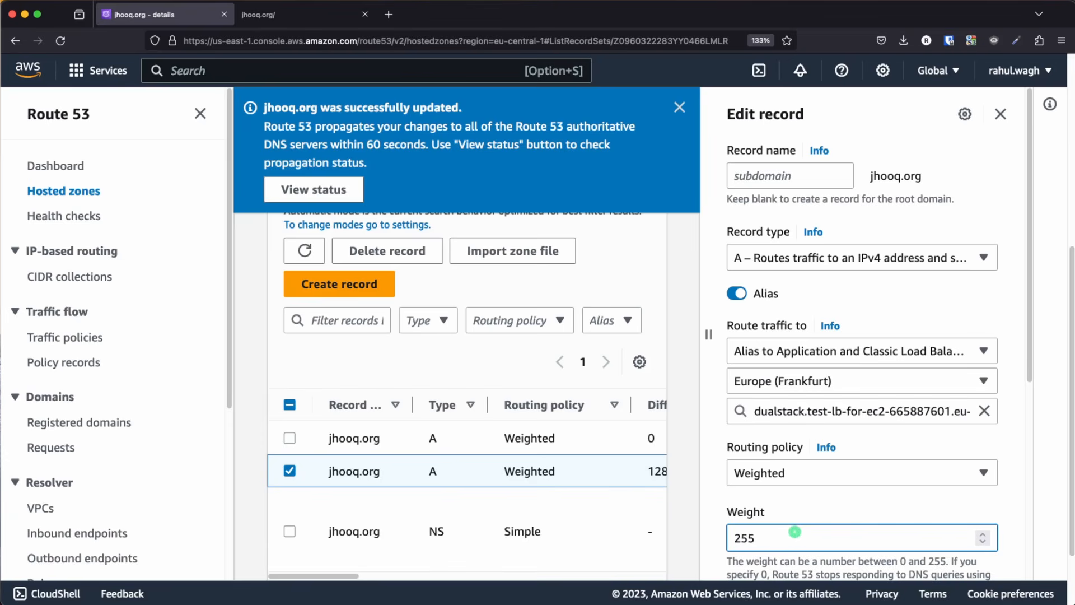
scroll(795, 531, down, 6)
click(988, 554)
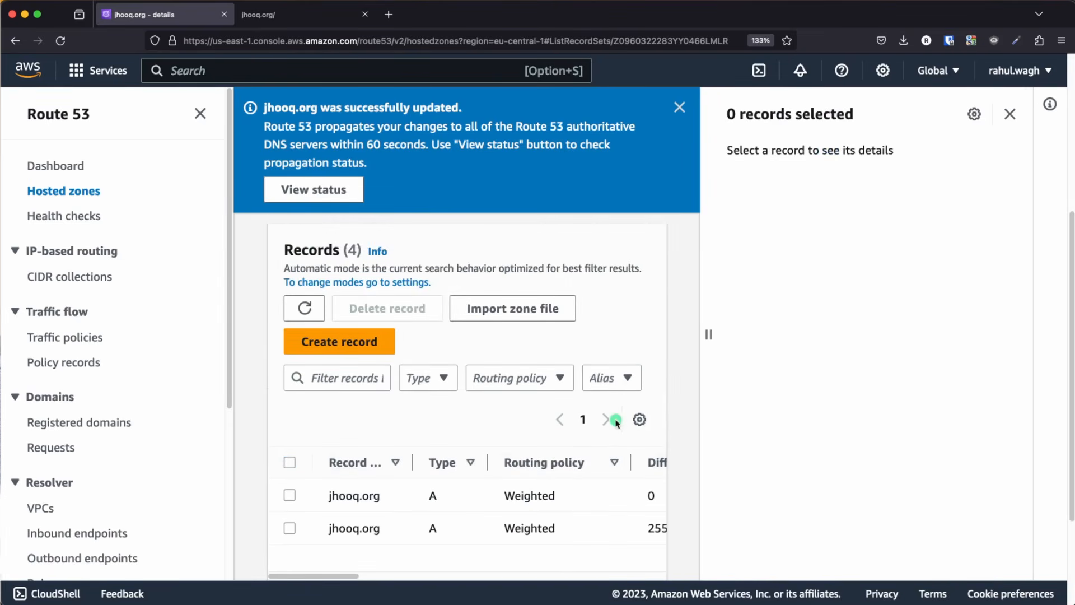
click(1013, 118)
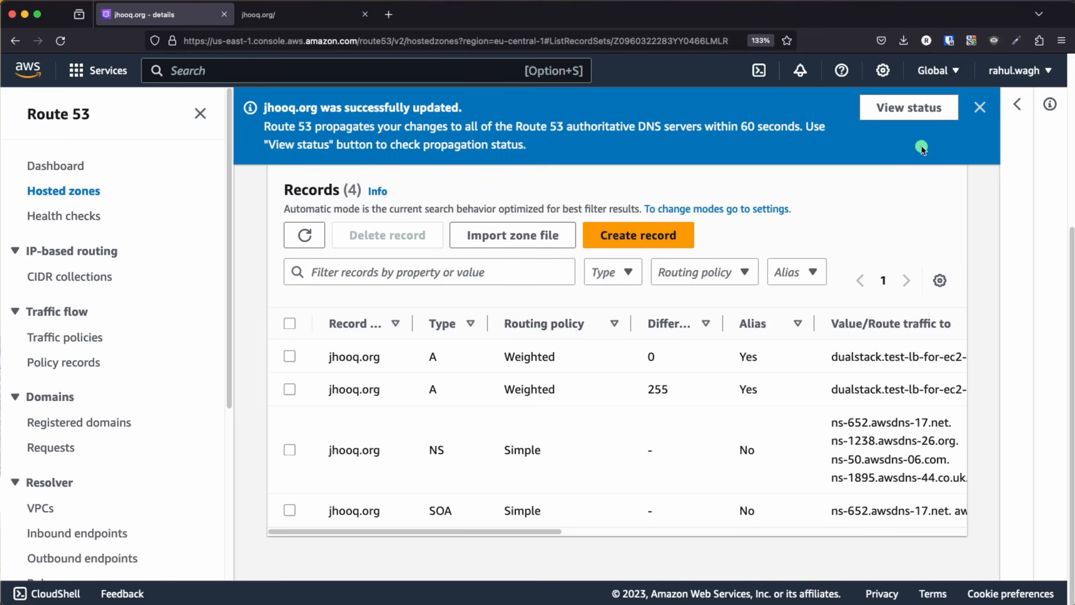
Step: Check the propagation status of the weight change, and reload jhooq.org in a new tab to see which server answers
click(902, 119)
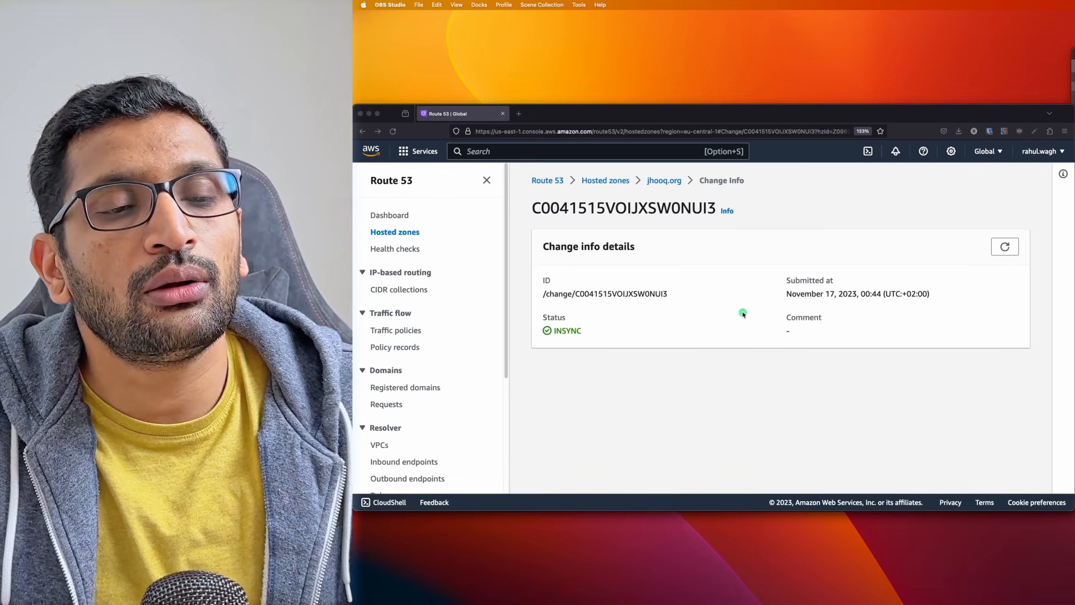
click(730, 303)
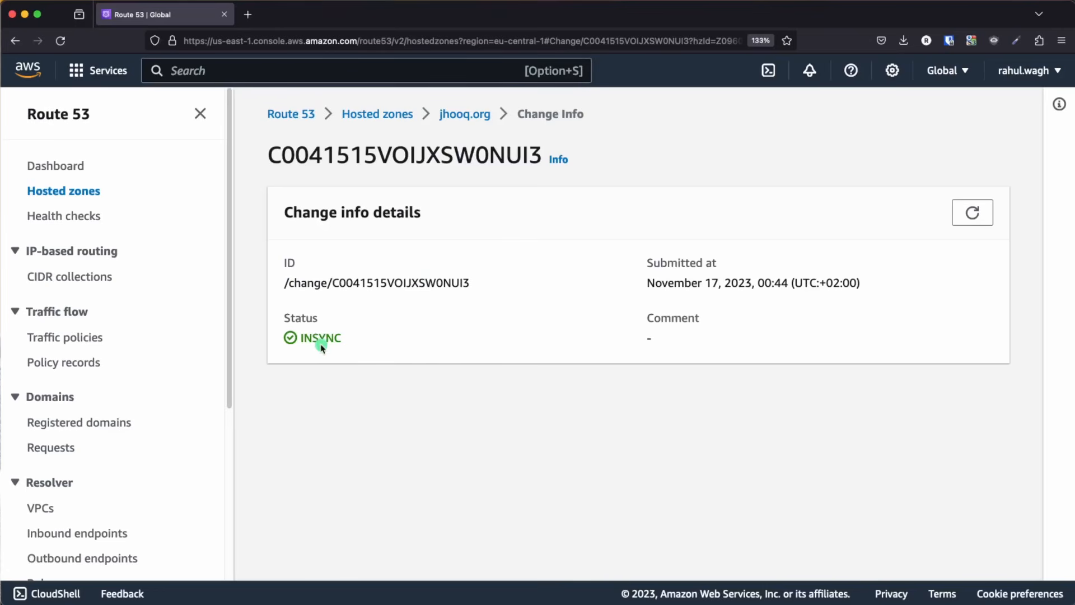
click(247, 14)
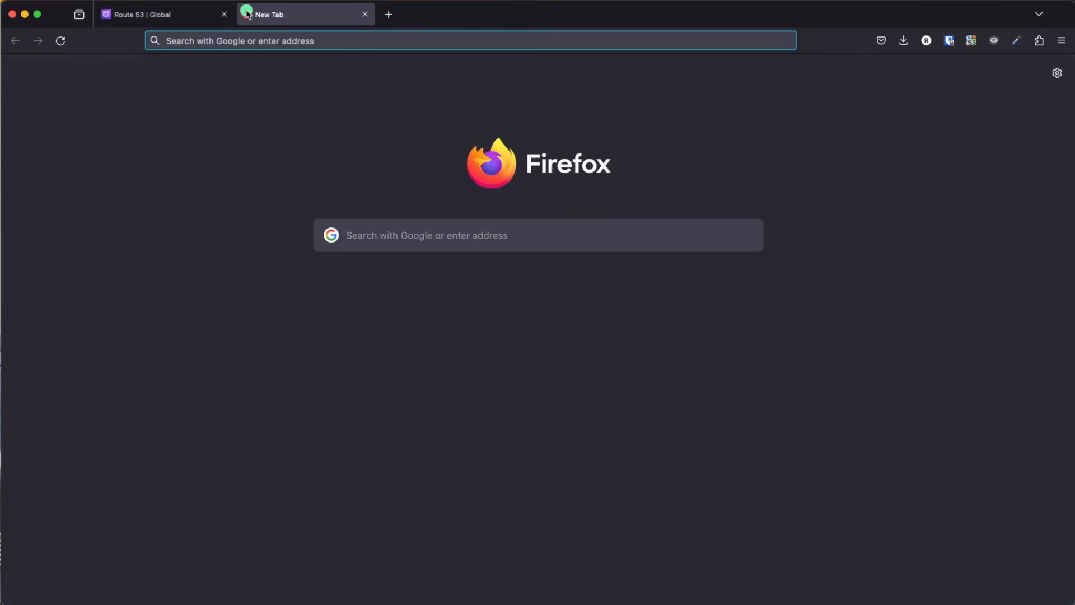
text(jhoo)
key(BackSpace)
key(BackSpace)
key(BackSpace)
key(BackSpace)
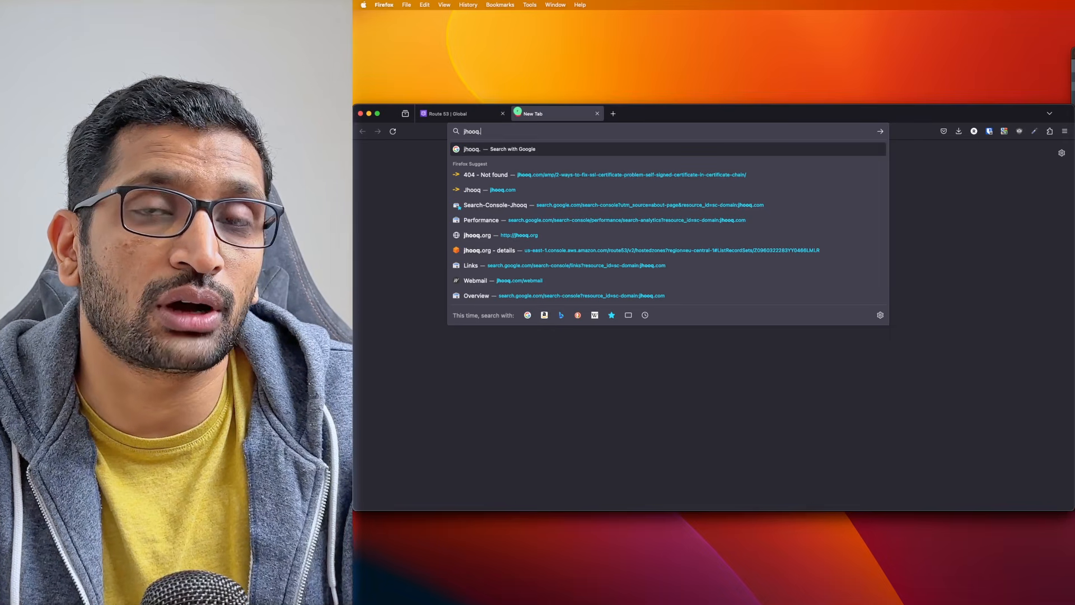
text(org)
key(Return)
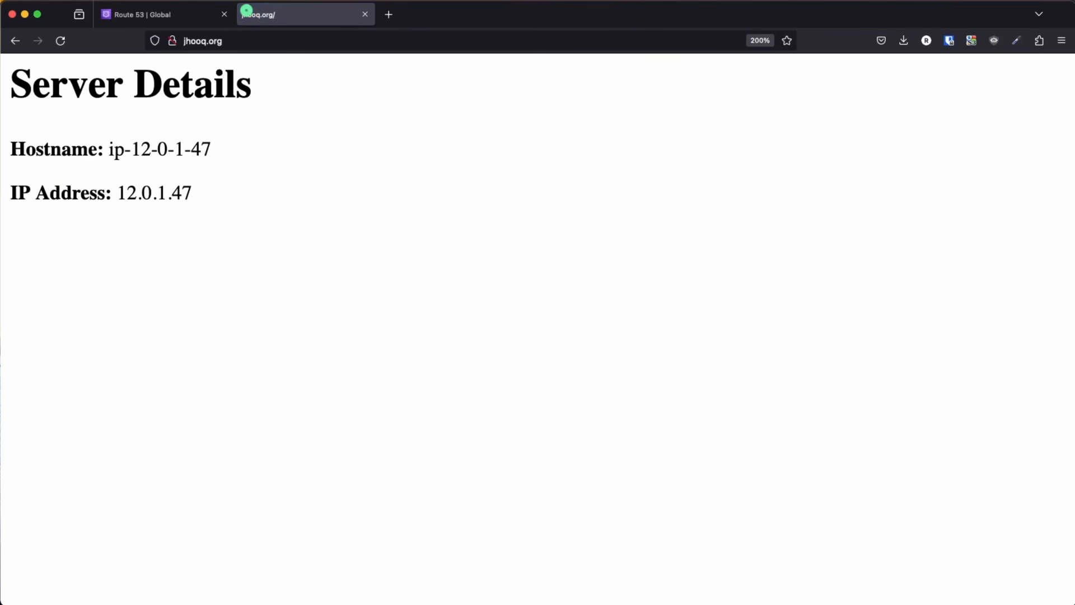
drag(442, 203, 481, 203)
drag(192, 146, 239, 153)
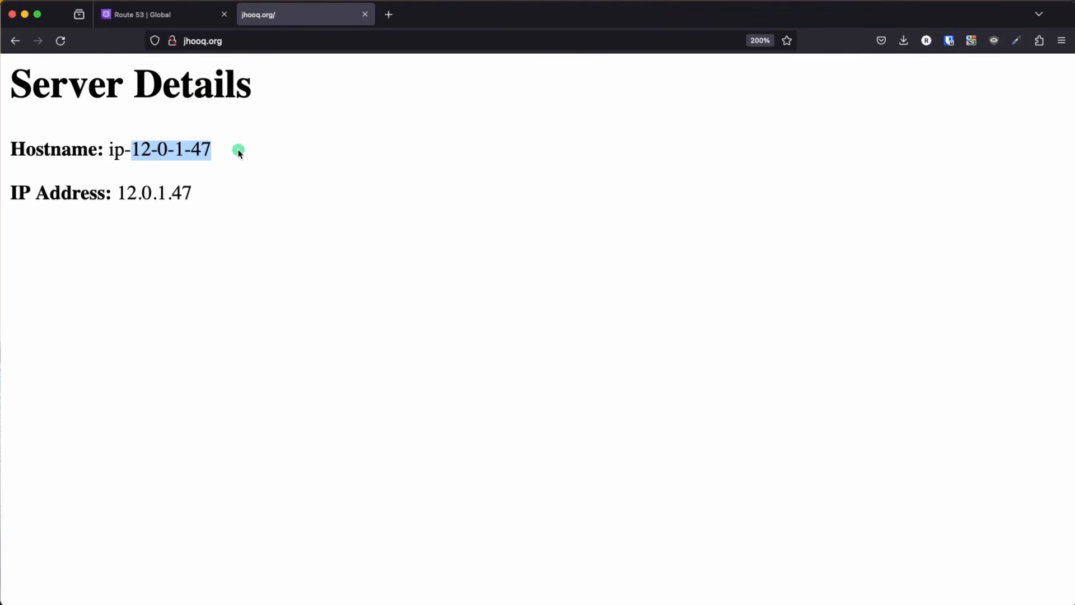
Step: Open the details of the running EC2 instance test-ec2-instance in a separate tab and check its private IPv4 address
click(139, 15)
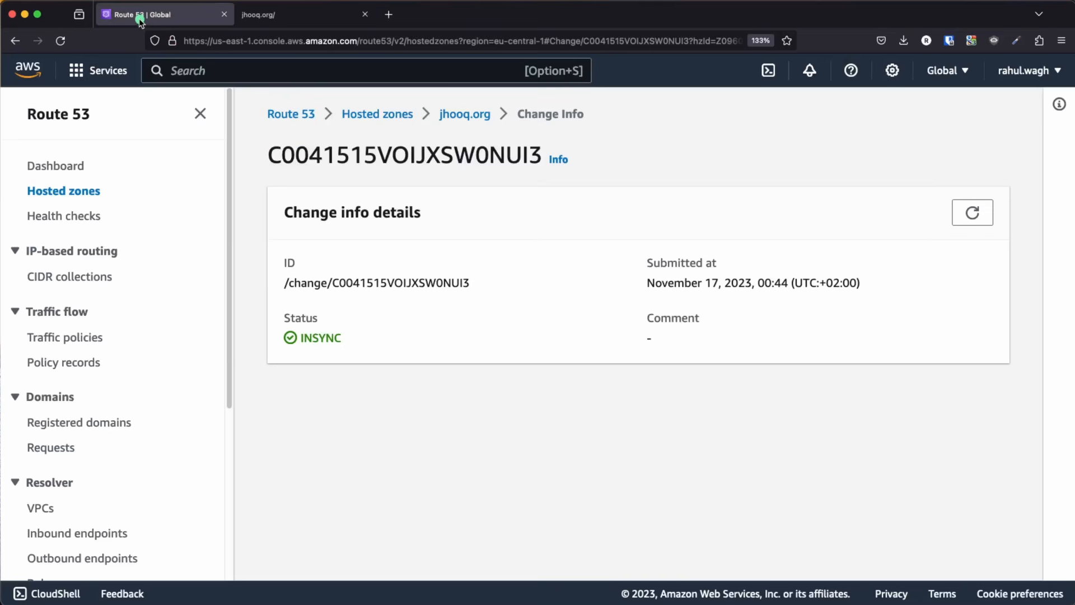
super+click(30, 72)
click(282, 18)
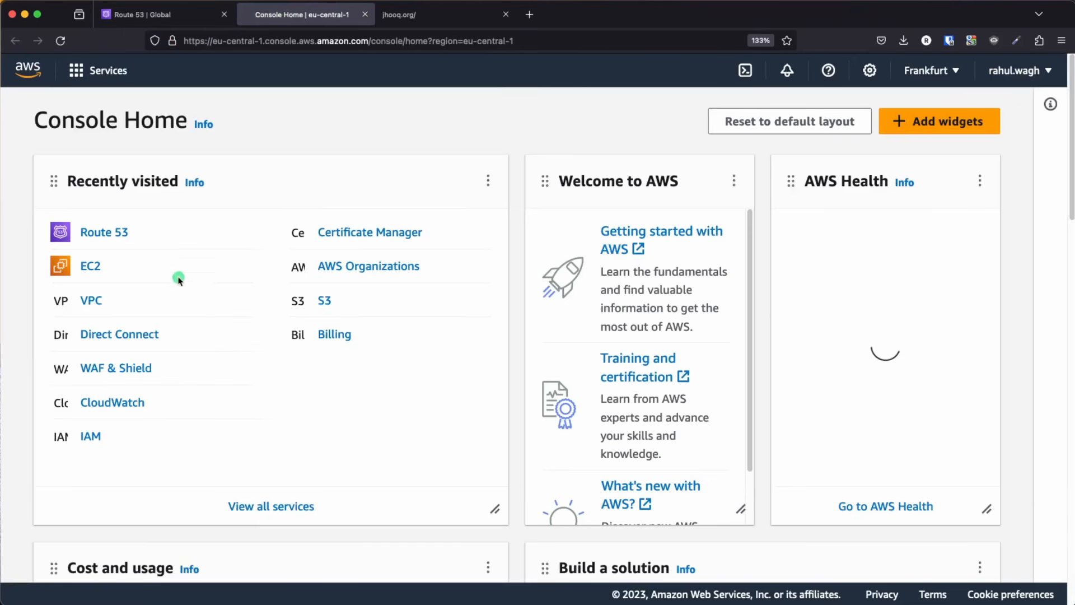
click(88, 267)
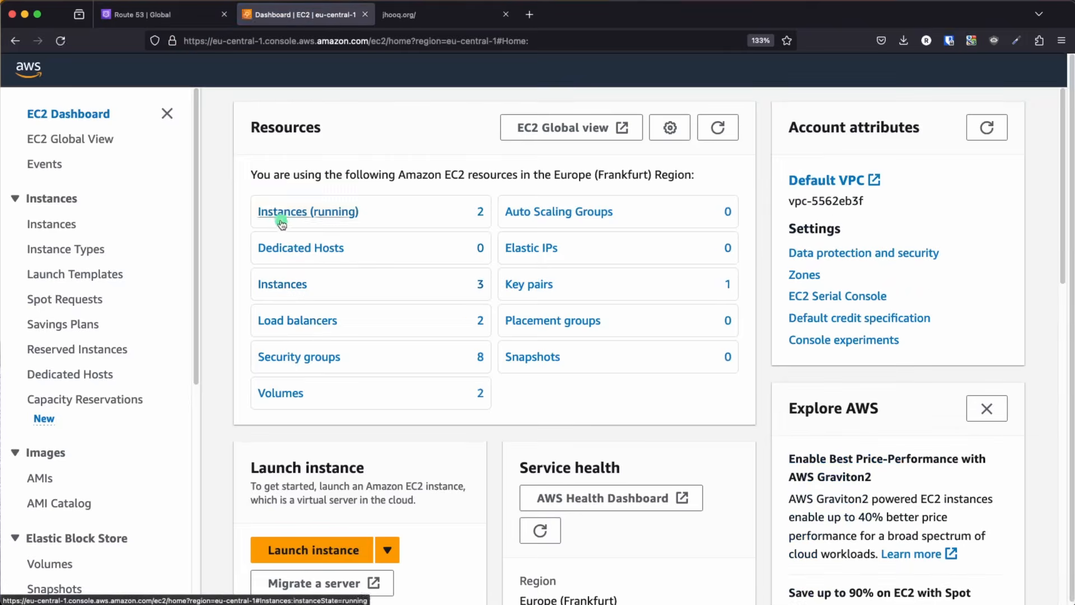
click(281, 212)
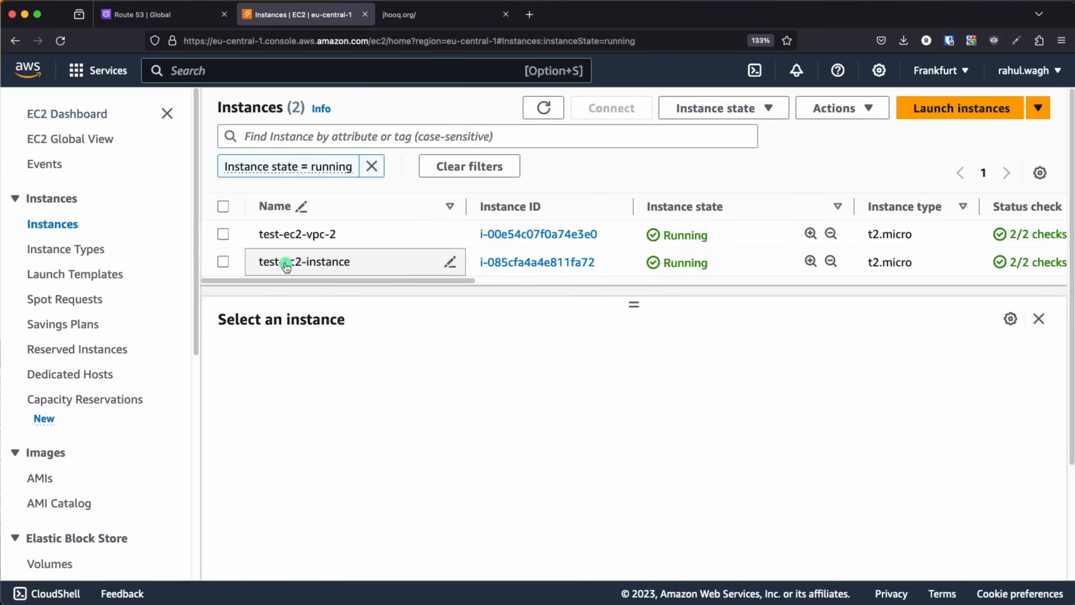
click(493, 262)
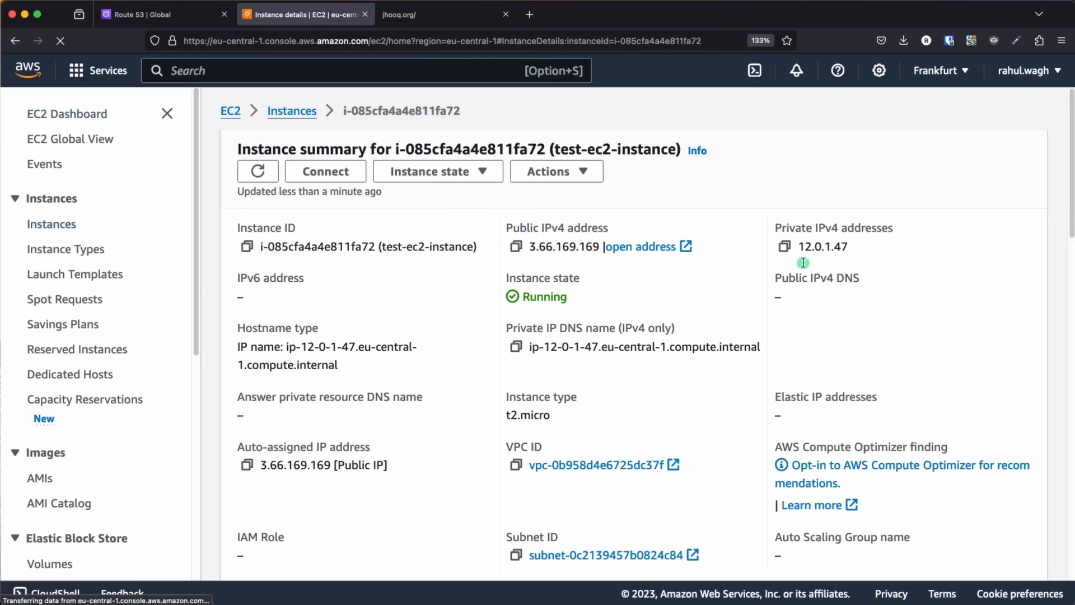
drag(797, 247, 852, 252)
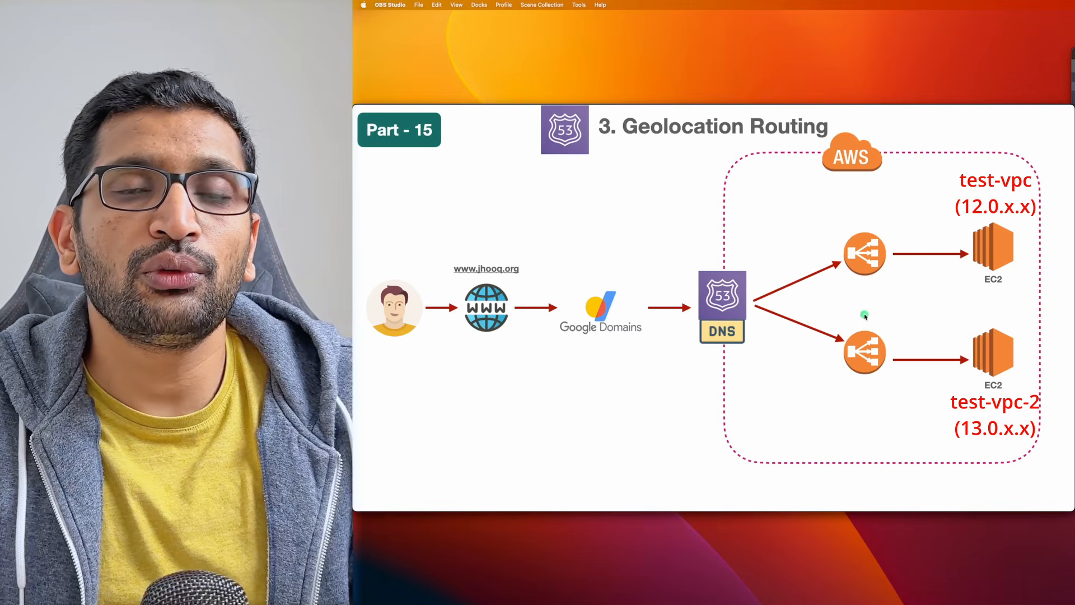
click(726, 385)
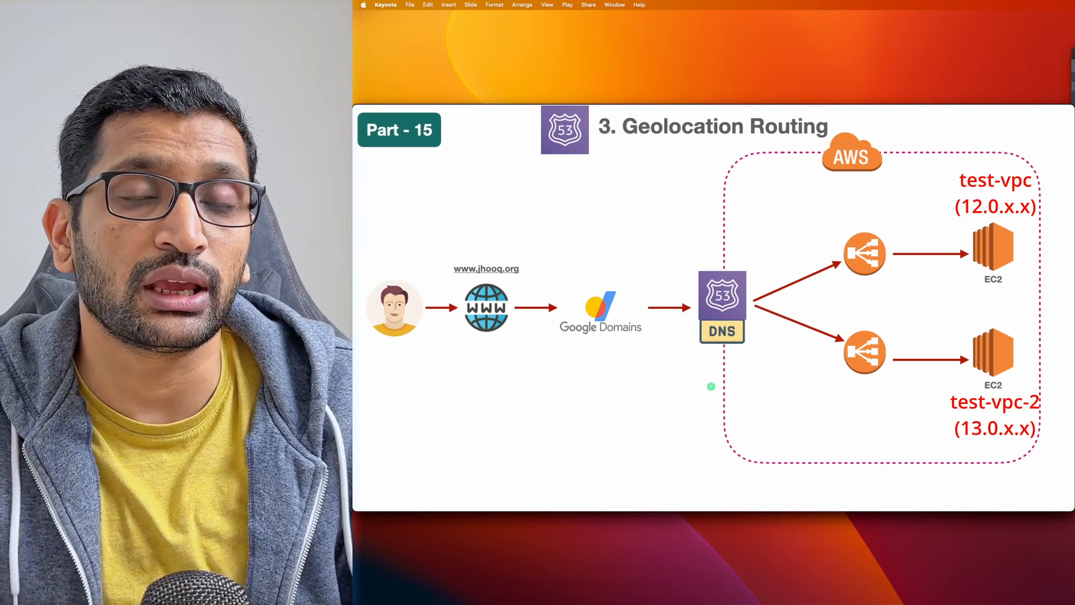
key(Right)
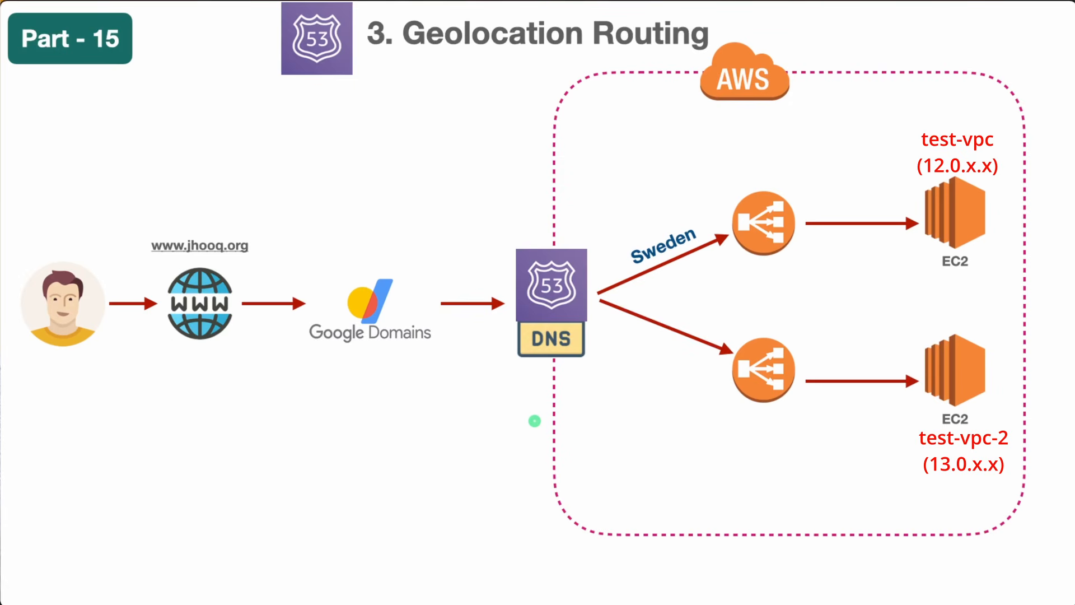
key(Right)
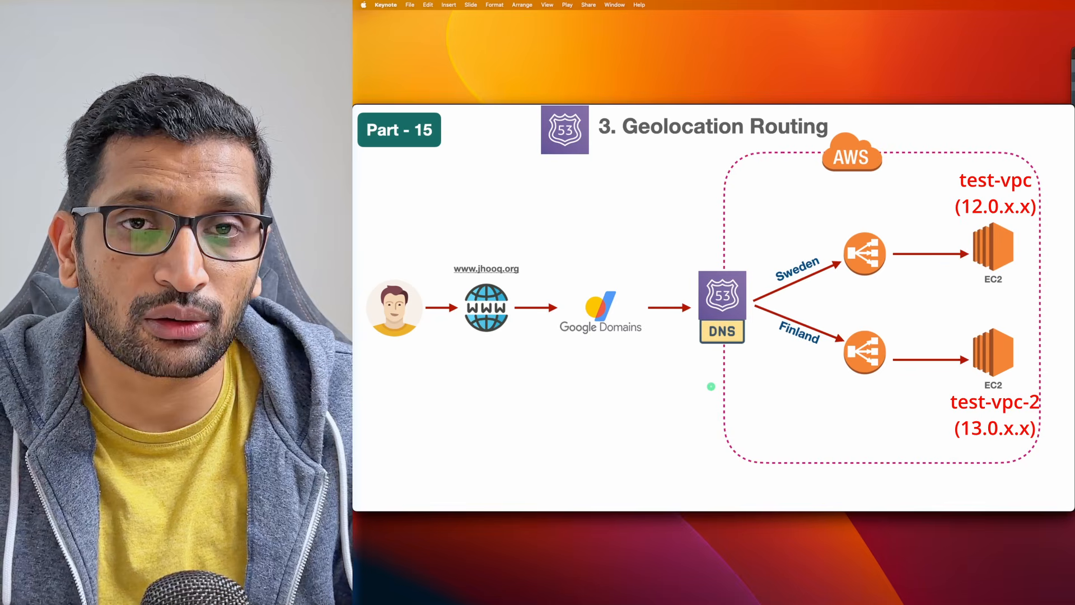
Step: Switch to Firefox and close the EC2 instance details tab and the jhooq.org page tab
key(super+Tab)
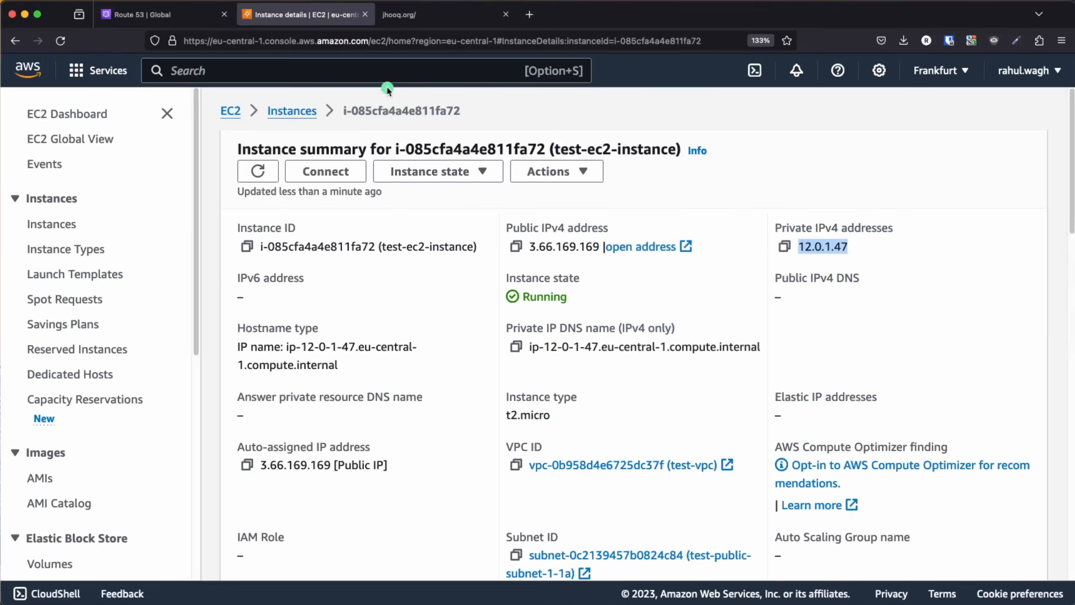
click(365, 14)
click(368, 21)
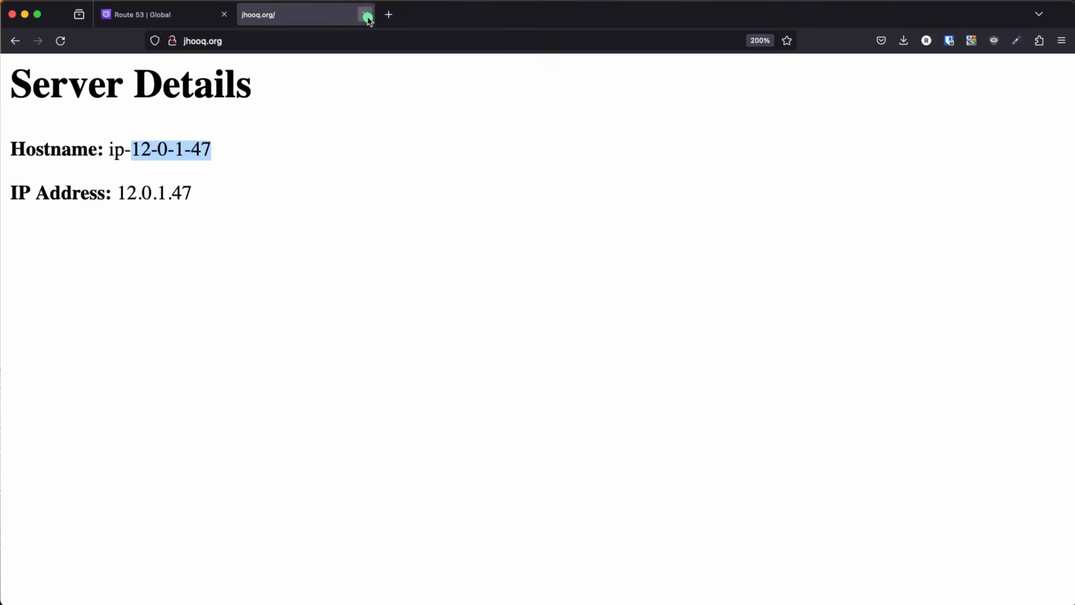
click(367, 17)
Step: Open the jhooq.org hosted zone in Route 53 and delete its two weighted A records
click(379, 113)
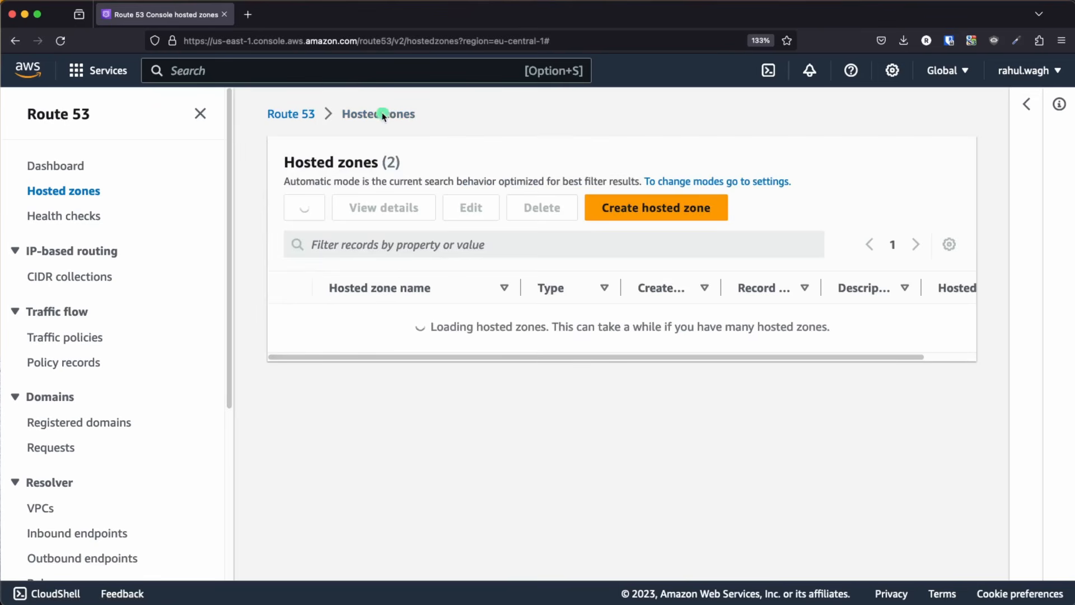
click(349, 328)
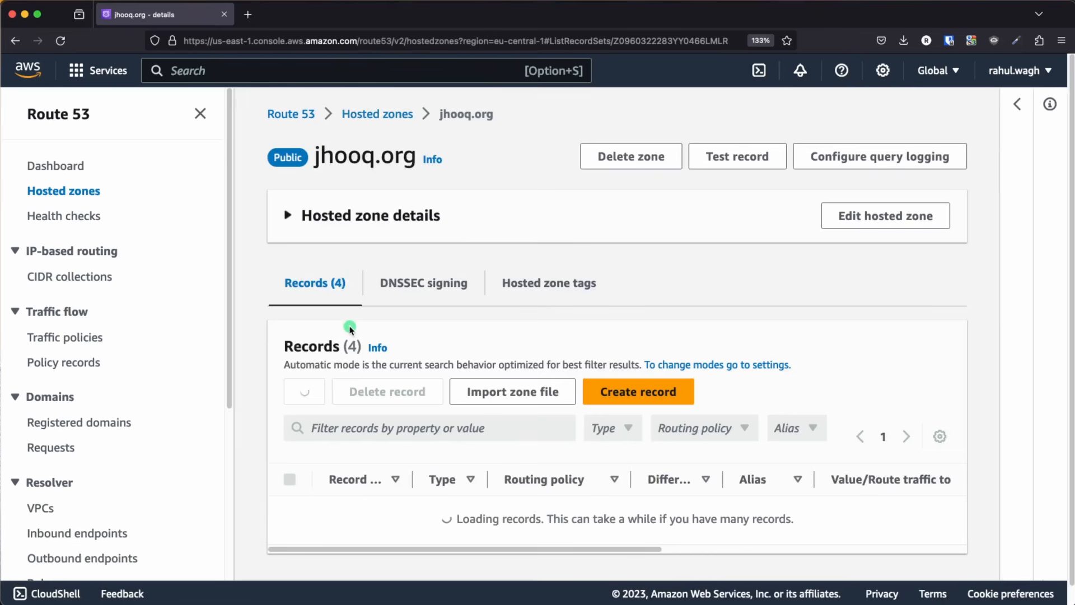
scroll(349, 329, down, 5)
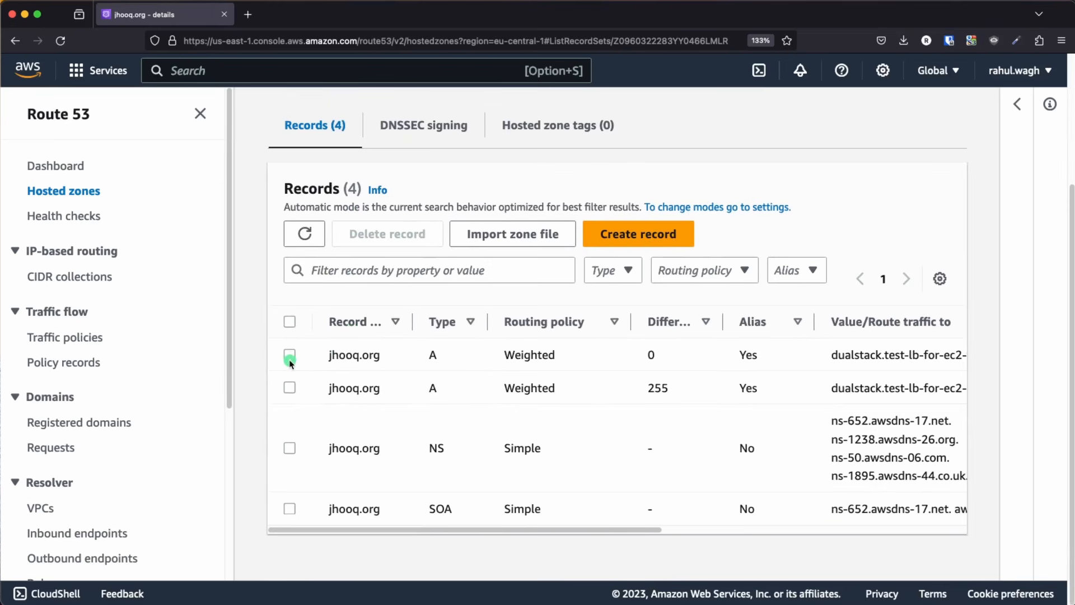
drag(503, 350, 565, 391)
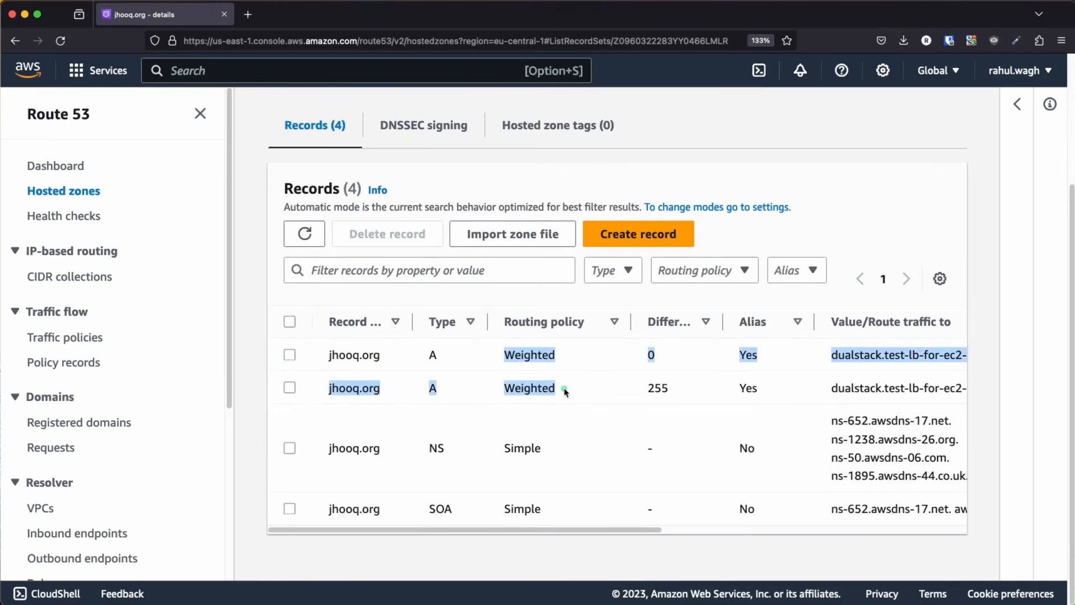
click(289, 354)
click(290, 500)
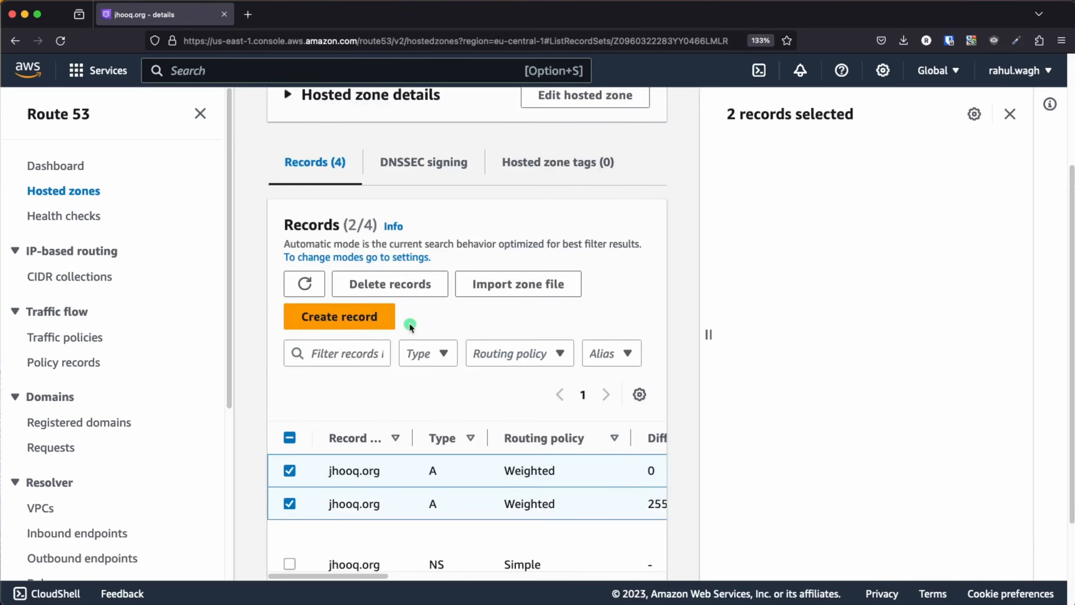
click(406, 290)
click(735, 509)
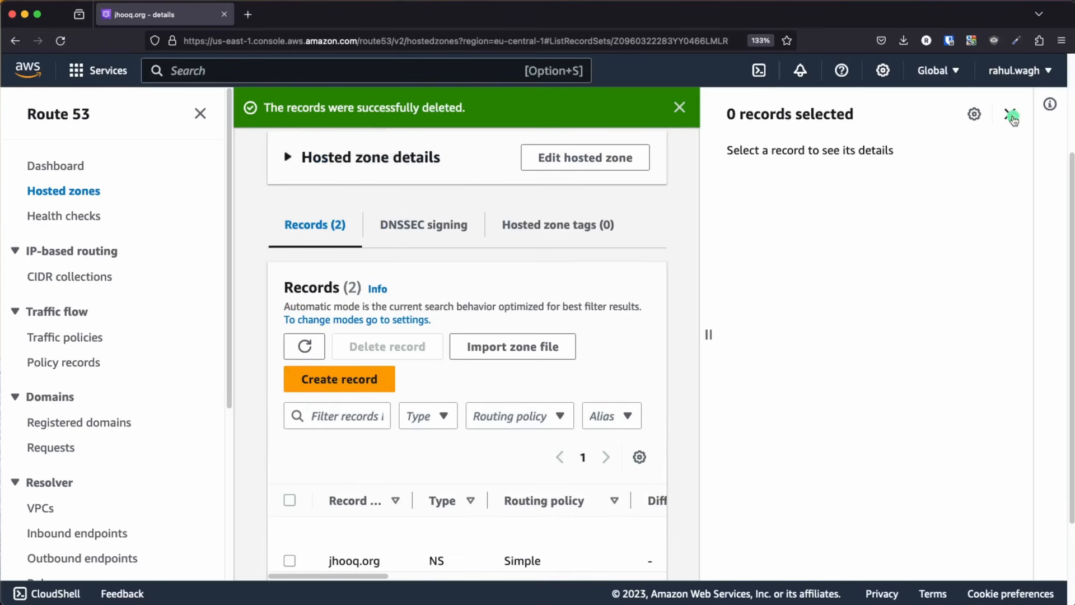
click(1011, 114)
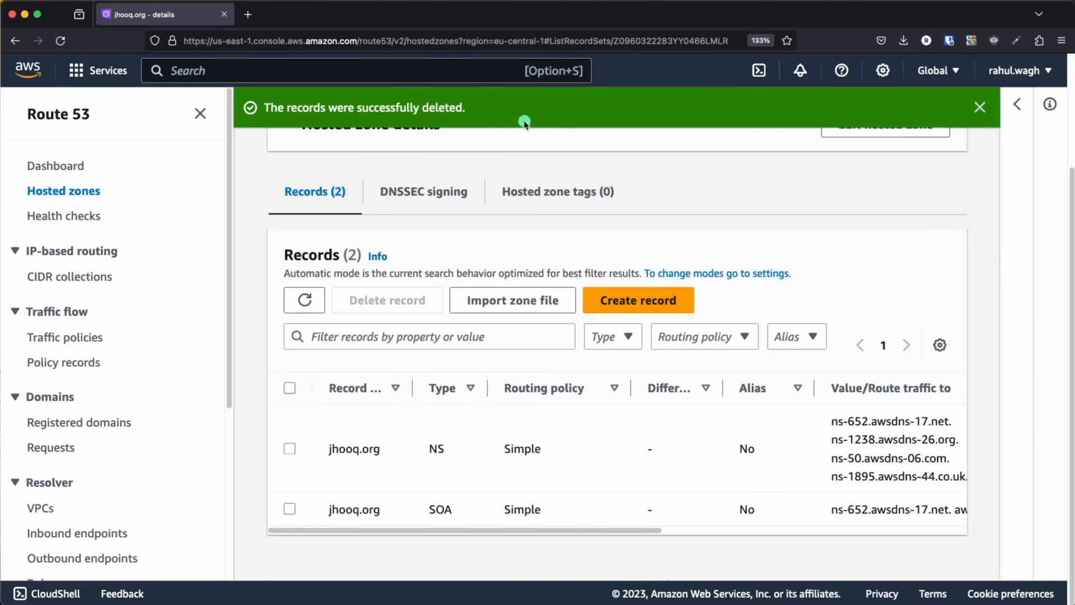
Step: Load jhooq.org in a new tab and reload it to check whether the site still resolves without the A records
click(389, 14)
text(jhooq.com/)
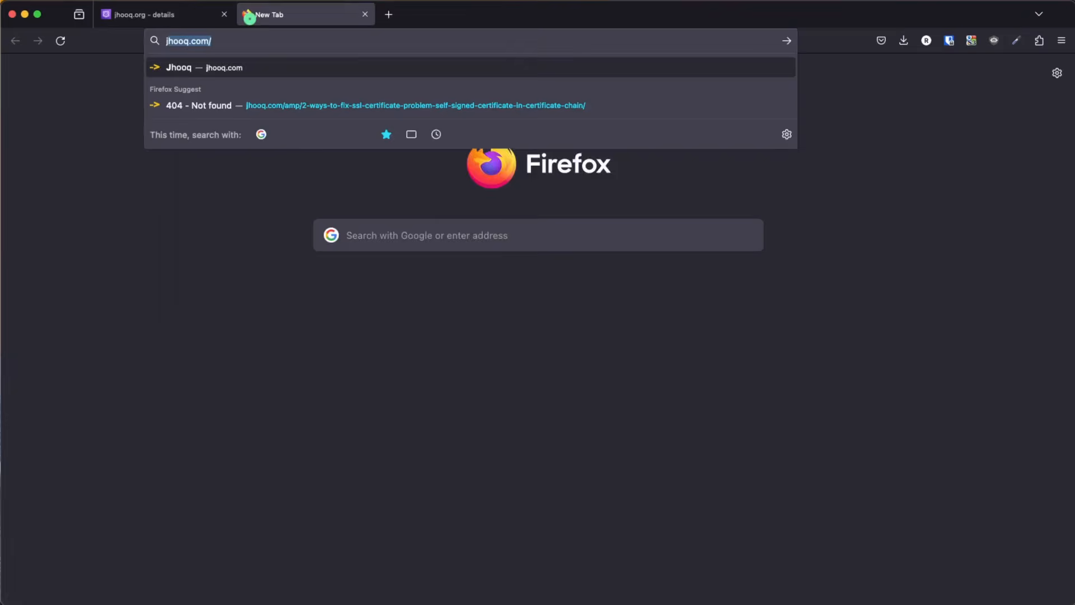
key(BackSpace)
key(BackSpace)
key(BackSpace)
key(BackSpace)
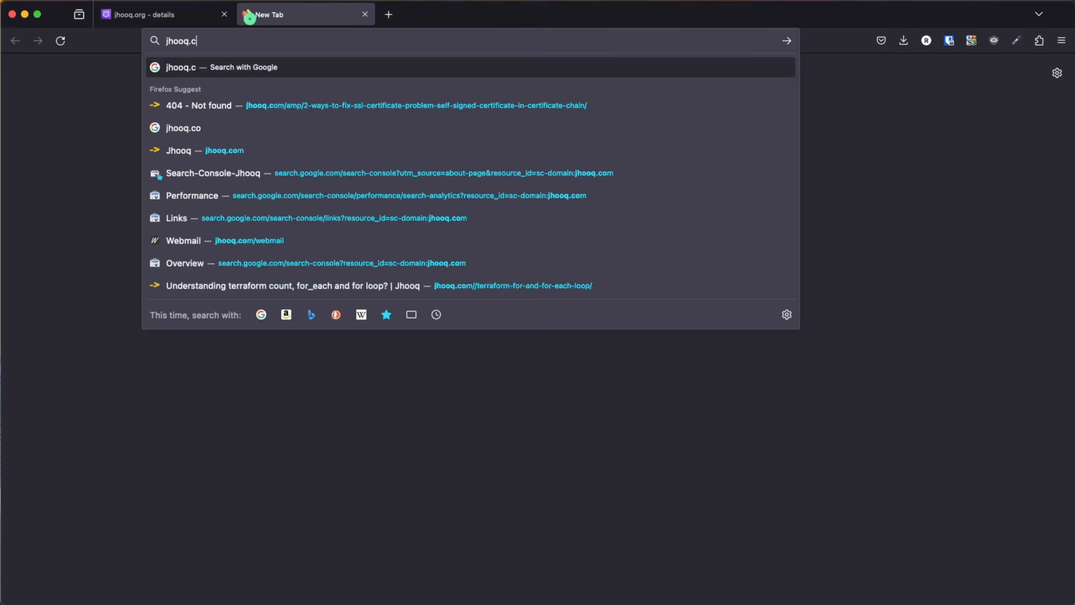
text(org)
key(Escape)
key(Return)
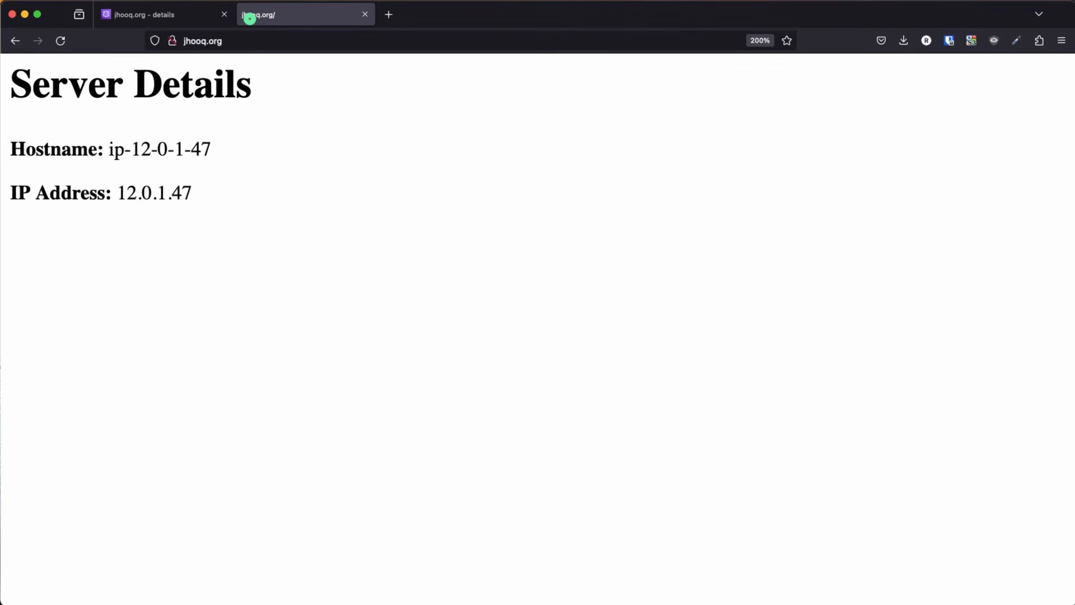
key(super+r)
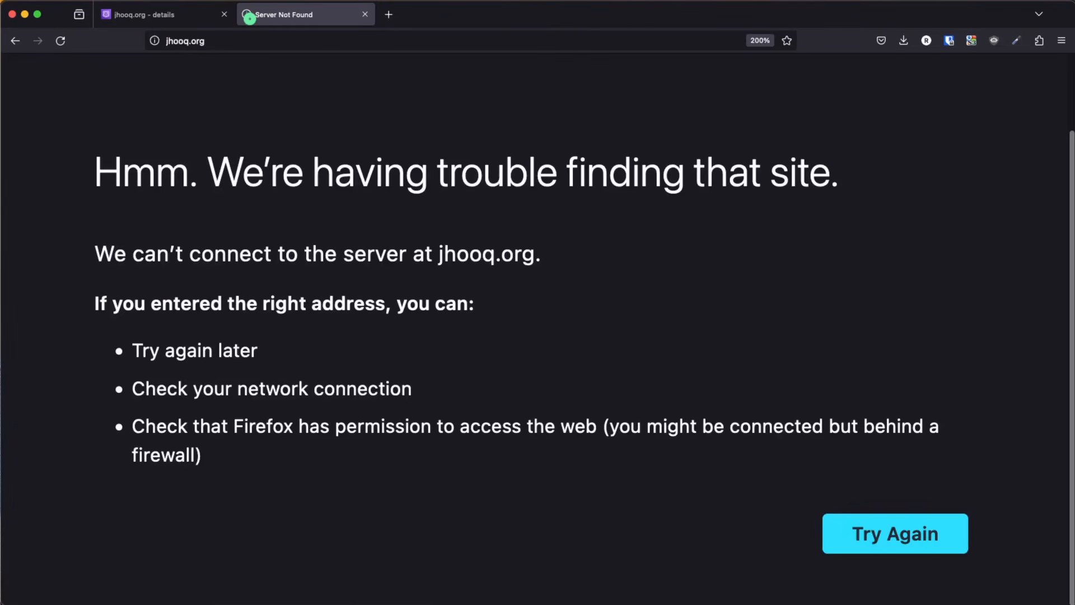
Step: Start creating a record in the jhooq.org hosted zone with the Geolocation routing policy and continue to its configuration
click(180, 14)
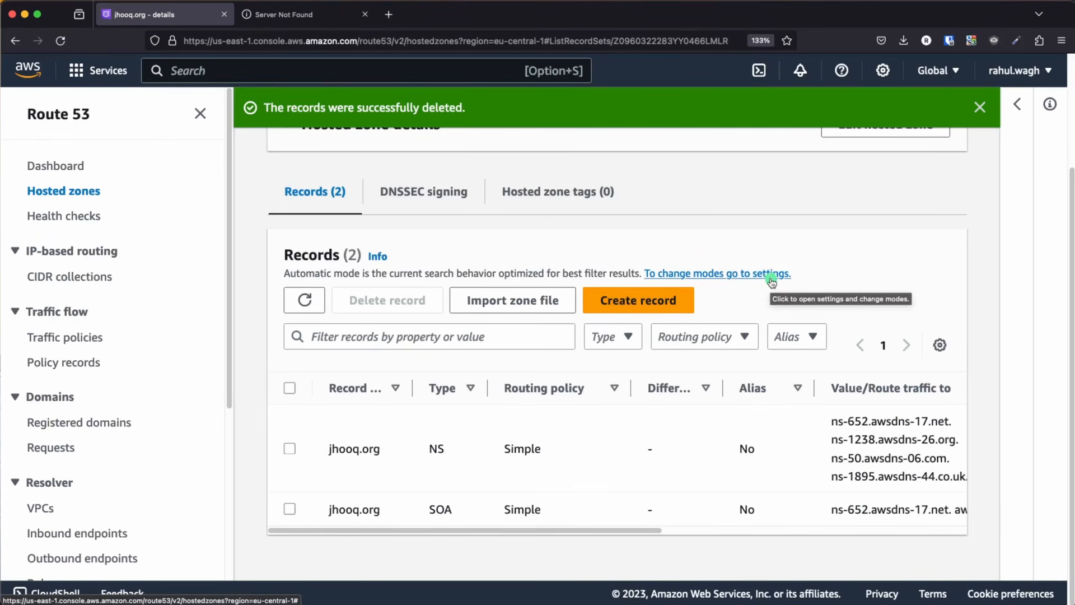
click(653, 300)
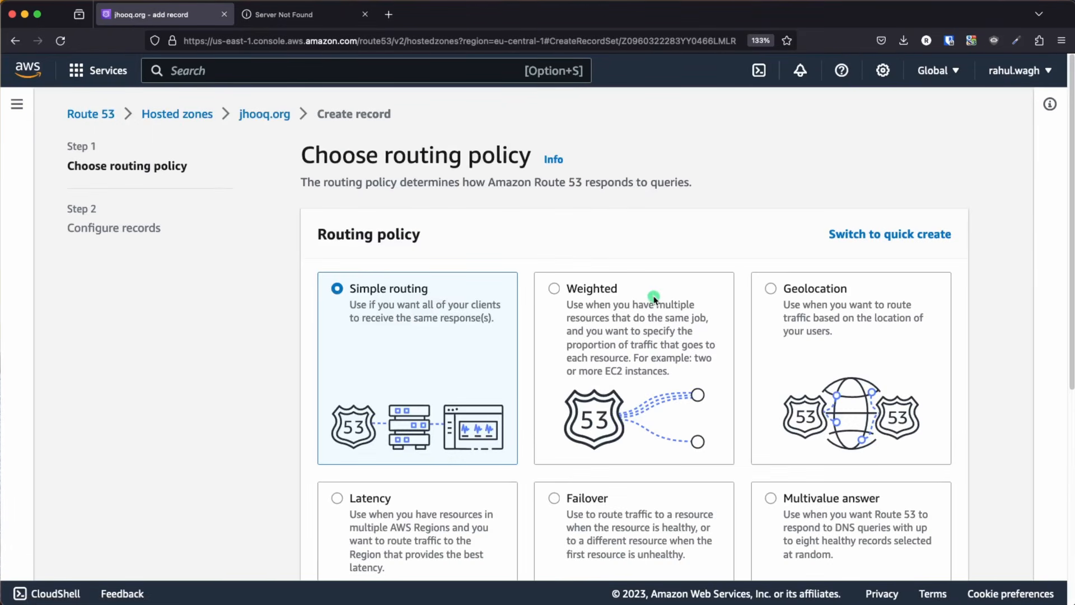
scroll(652, 299, down, 5)
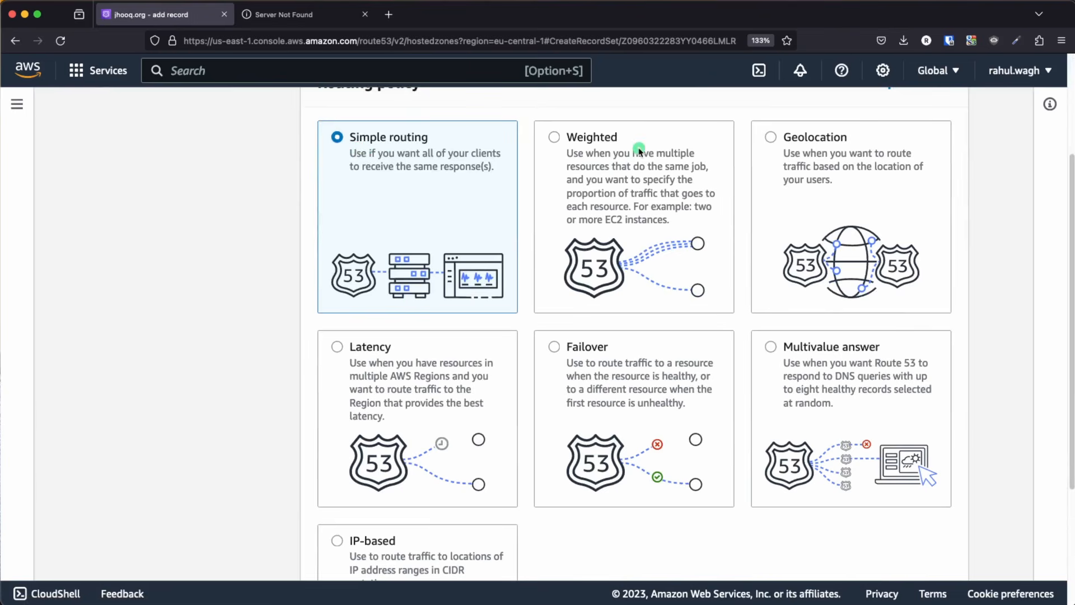
click(771, 138)
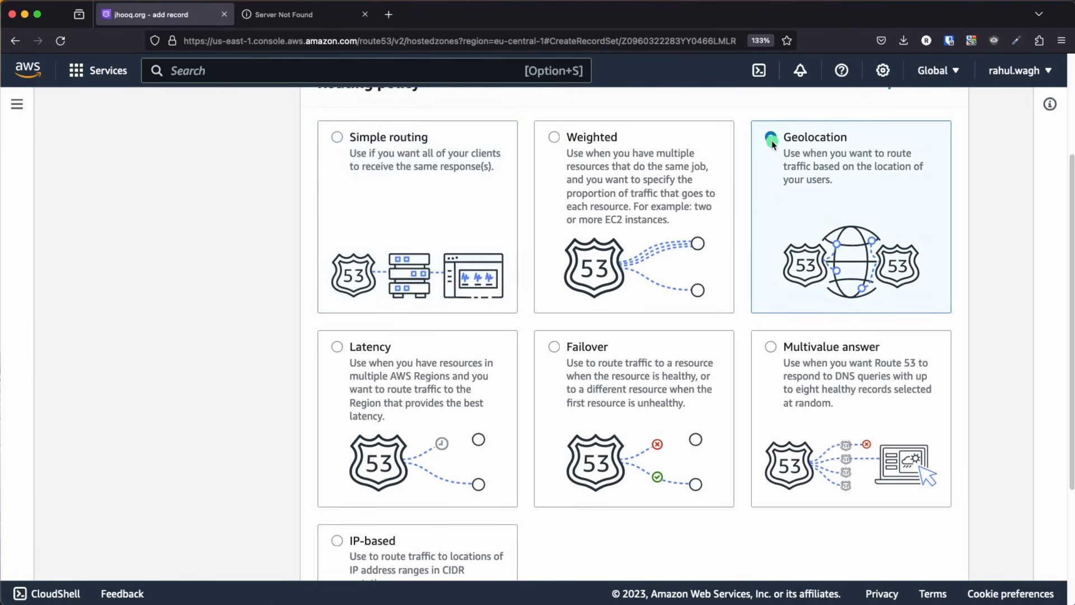
scroll(736, 311, down, 5)
click(929, 564)
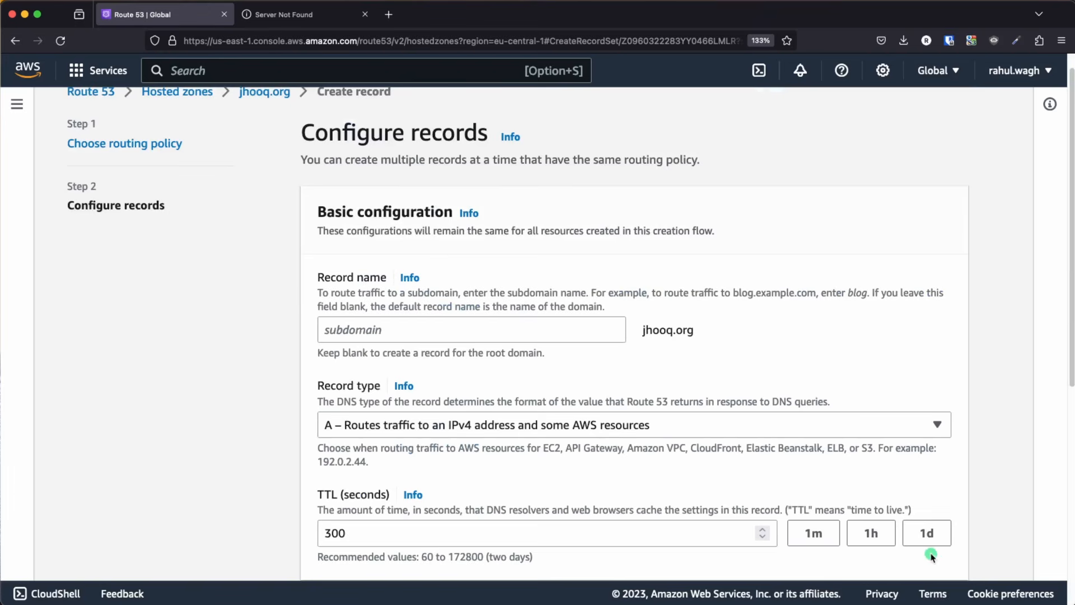
Step: Start defining a geolocation record for the root domain, with Alias to Application and Classic Load Balancer as its endpoint
scroll(638, 344, down, 2)
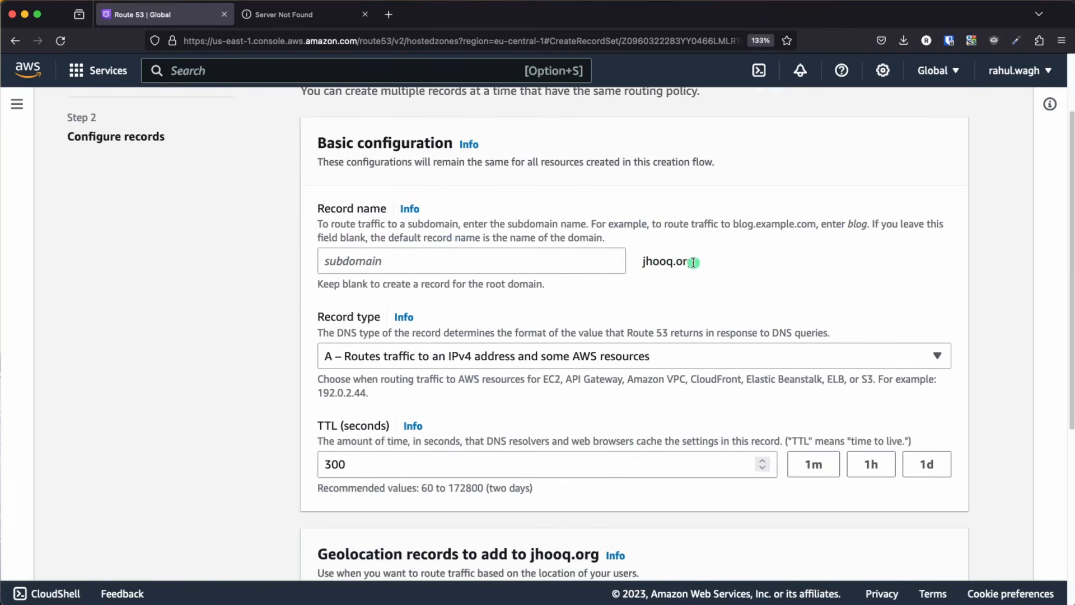
scroll(571, 384, down, 2)
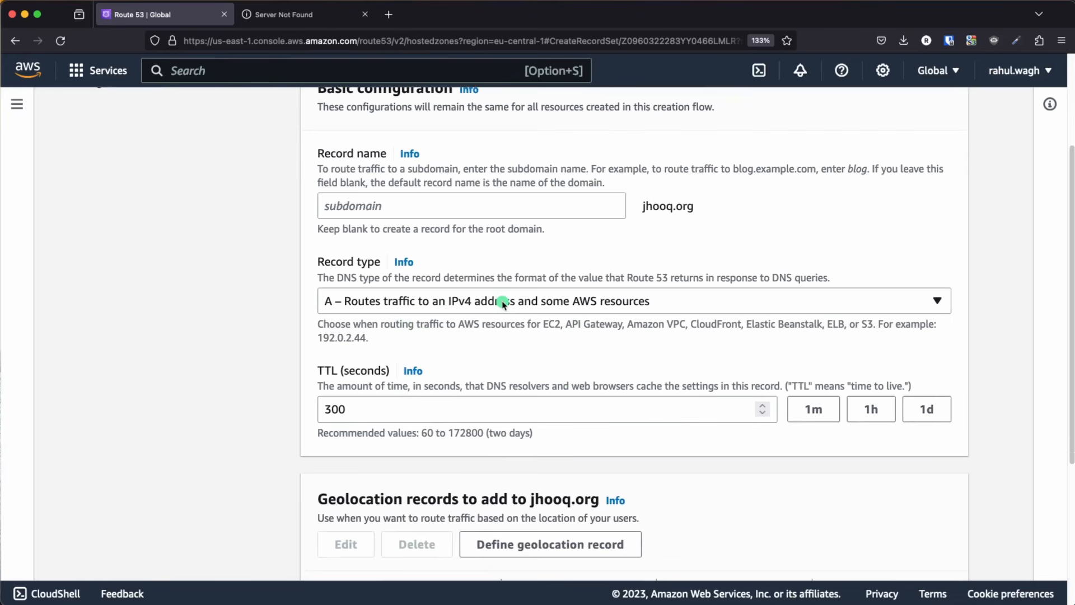
scroll(665, 323, down, 7)
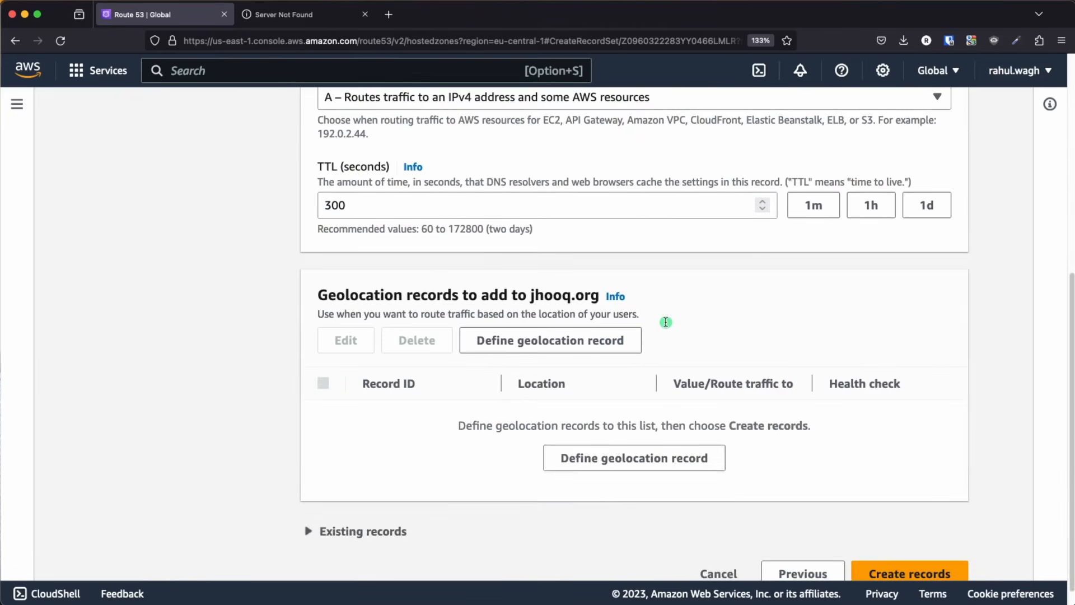
click(572, 352)
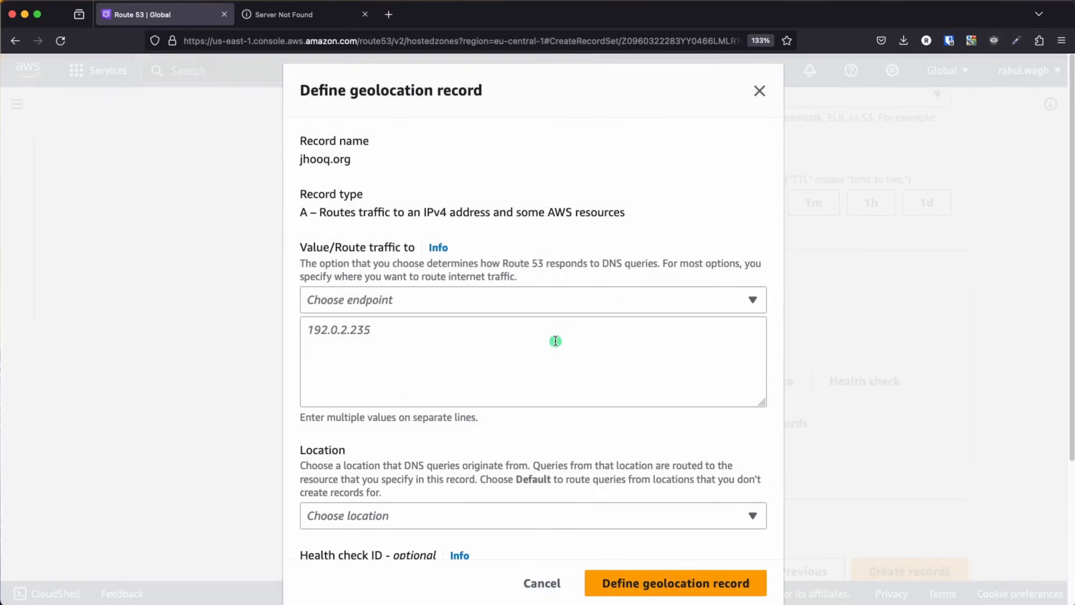
click(408, 308)
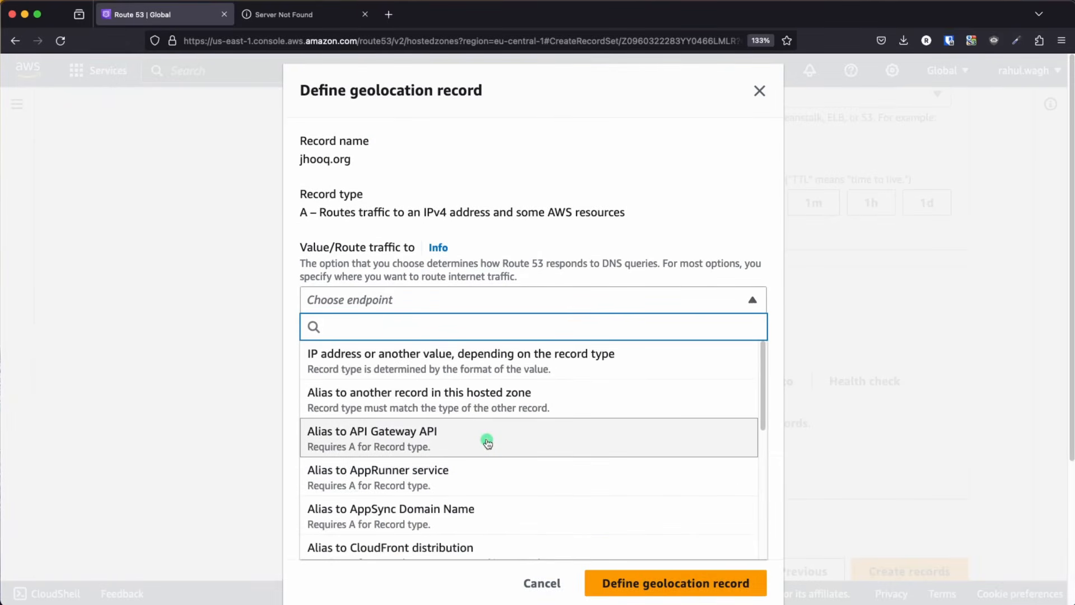
scroll(487, 442, down, 5)
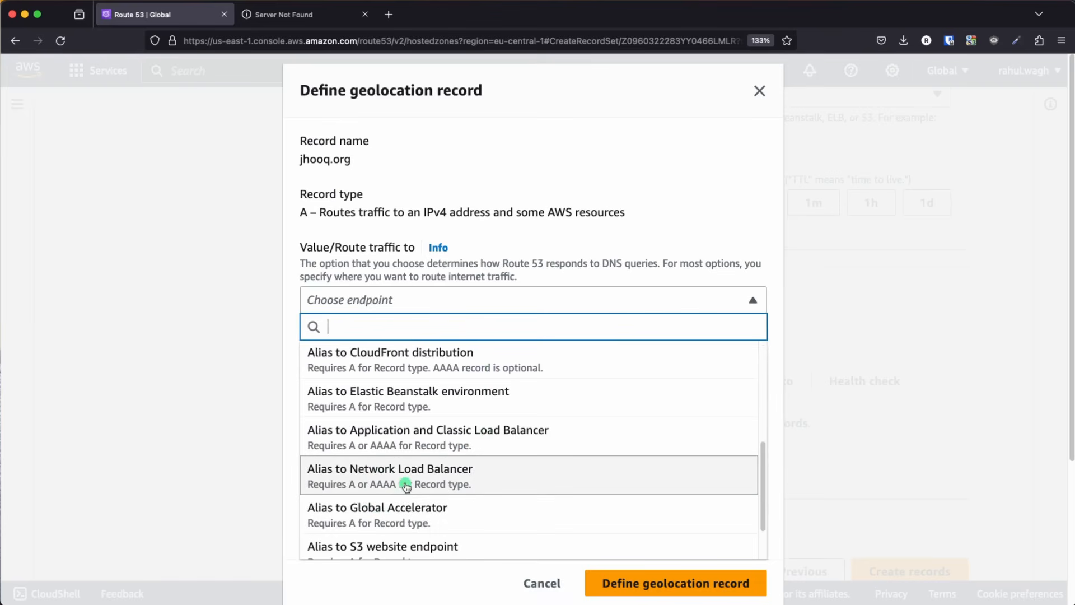
scroll(504, 469, down, 2)
scroll(518, 468, up, 2)
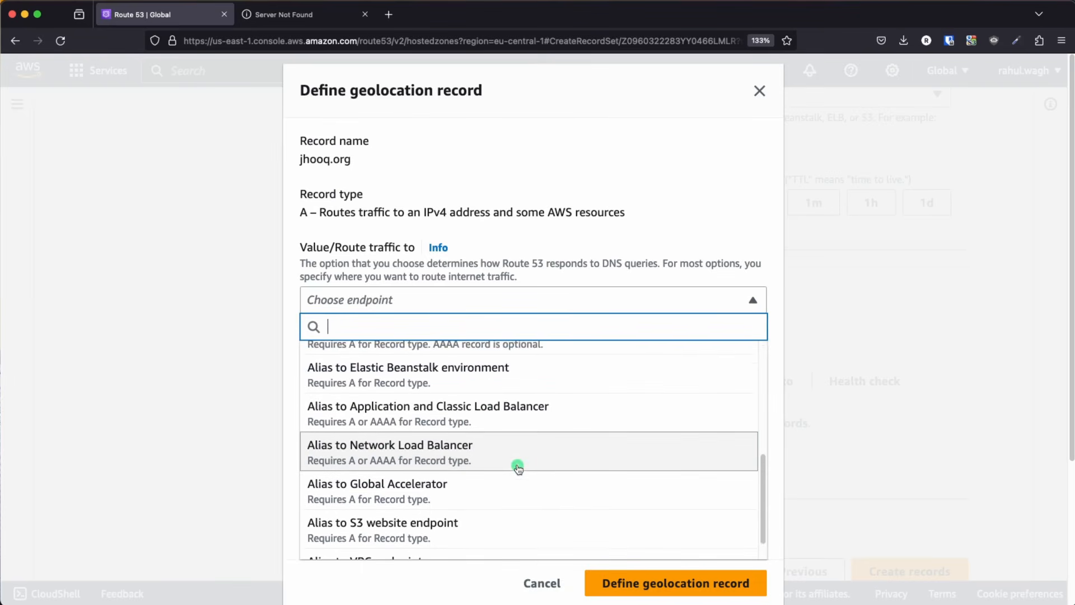
click(487, 433)
scroll(492, 385, down, 1)
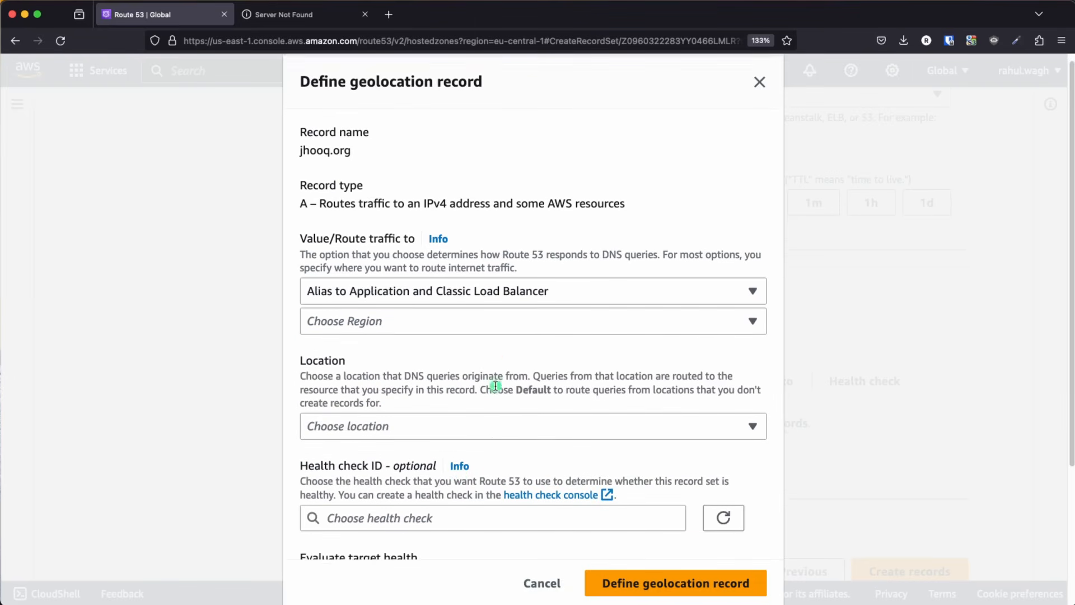
click(487, 313)
text(eu)
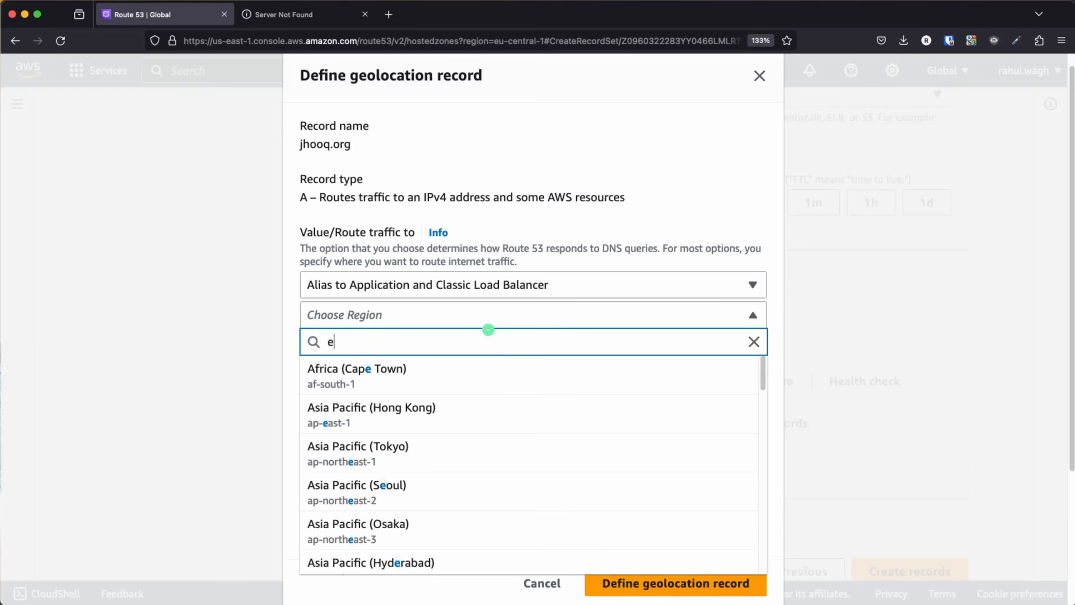
click(405, 371)
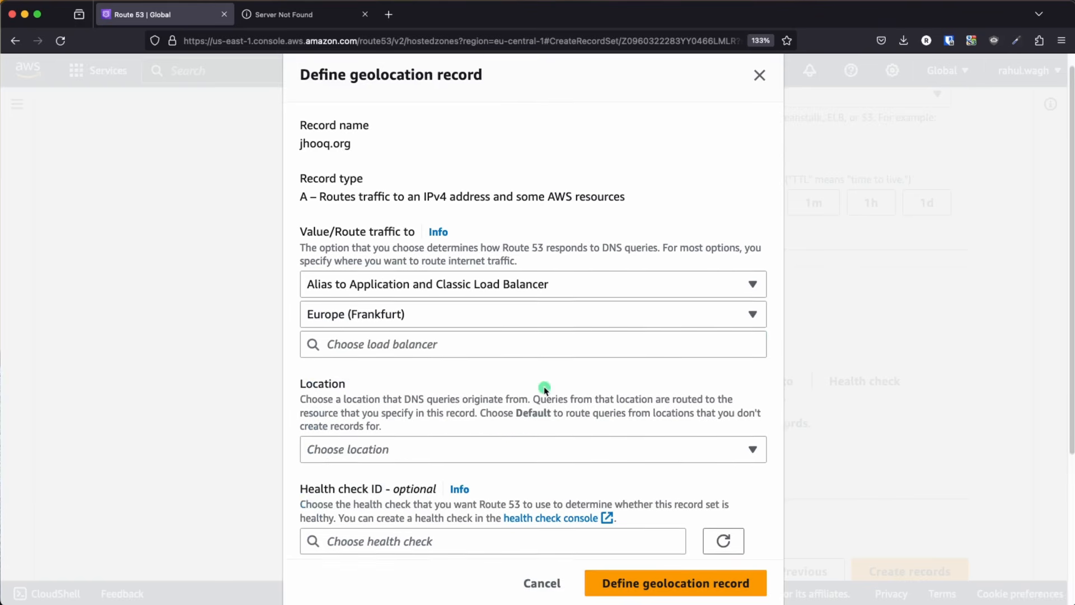
scroll(470, 336, down, 5)
click(386, 239)
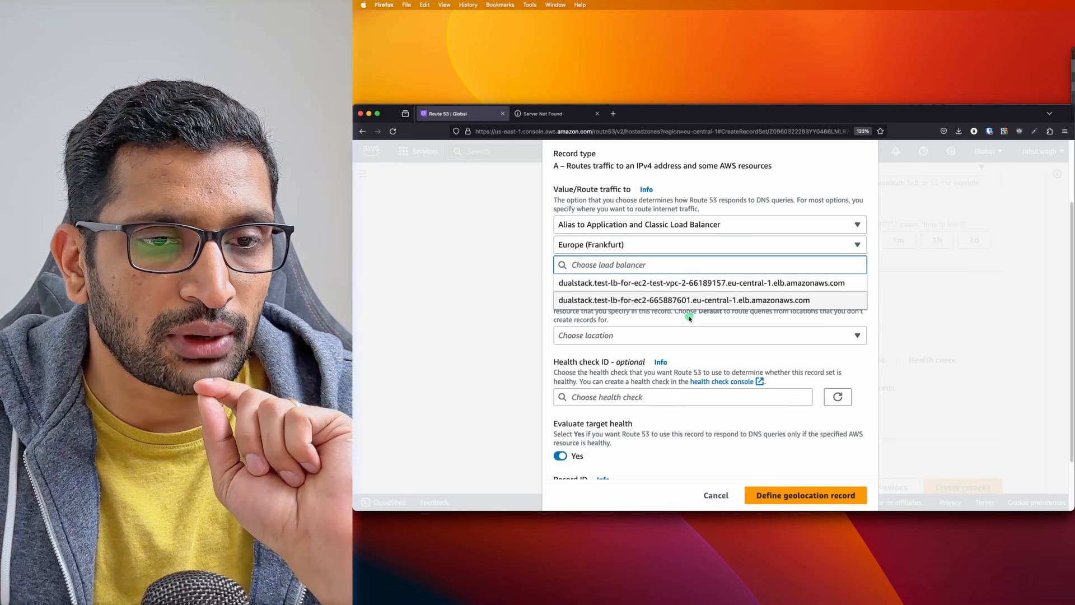
click(612, 301)
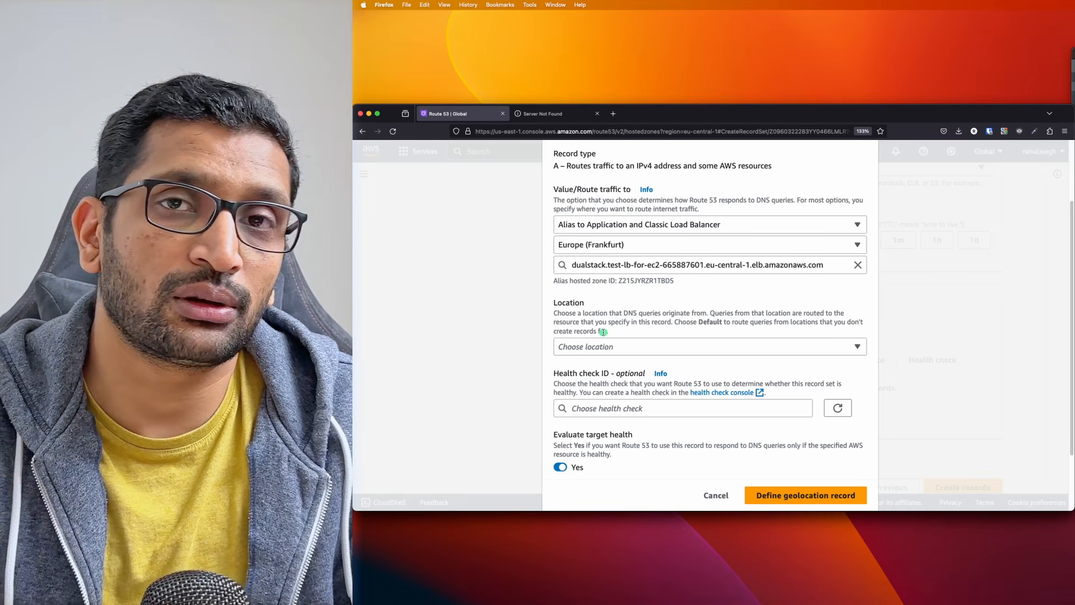
Step: Set the geolocation record's location to Sweden
click(608, 346)
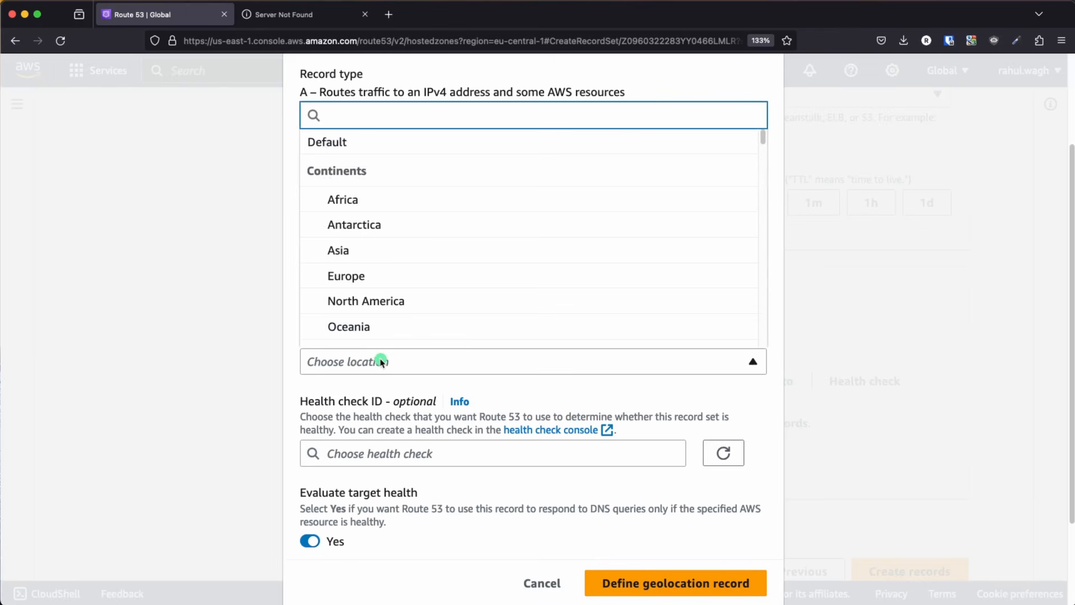
text(swed)
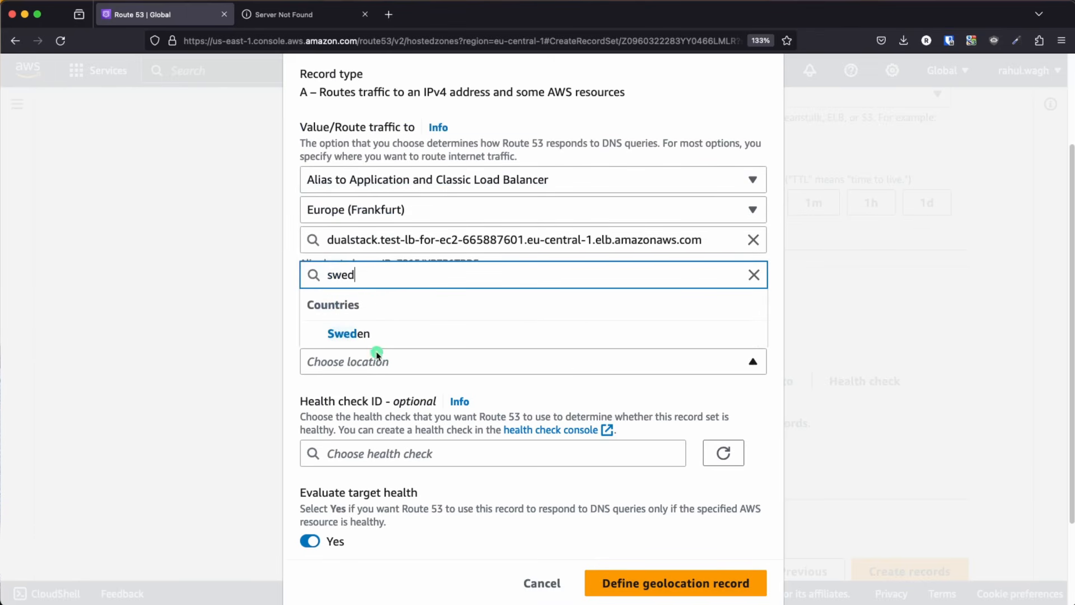
click(372, 333)
scroll(458, 430, down, 1)
scroll(458, 430, down, 2)
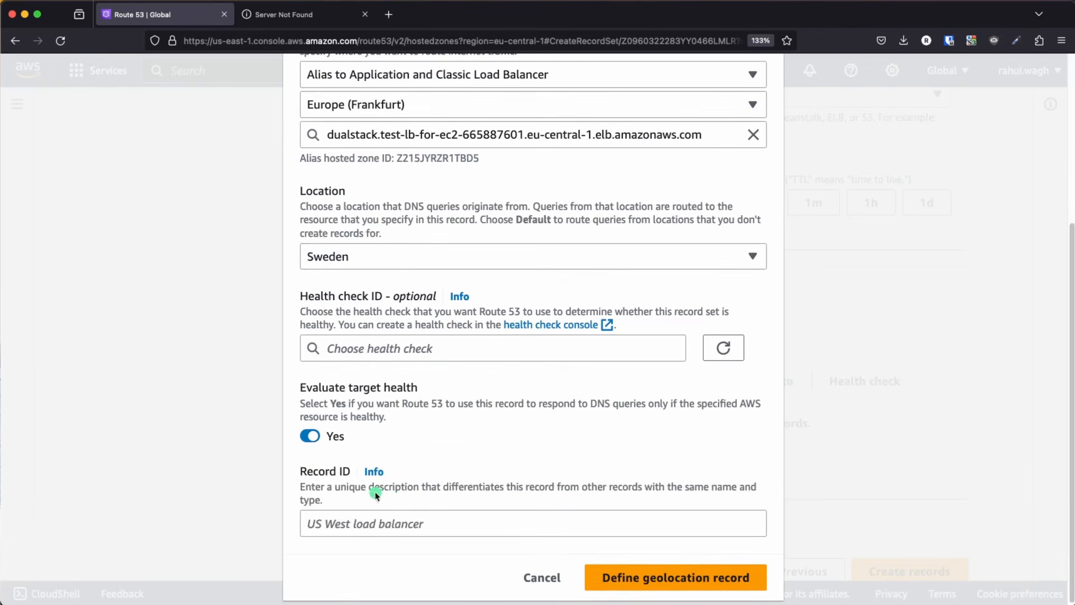
Step: Set the record ID to "A records for sweden test-lb" and finish defining the Sweden geolocation record
click(389, 524)
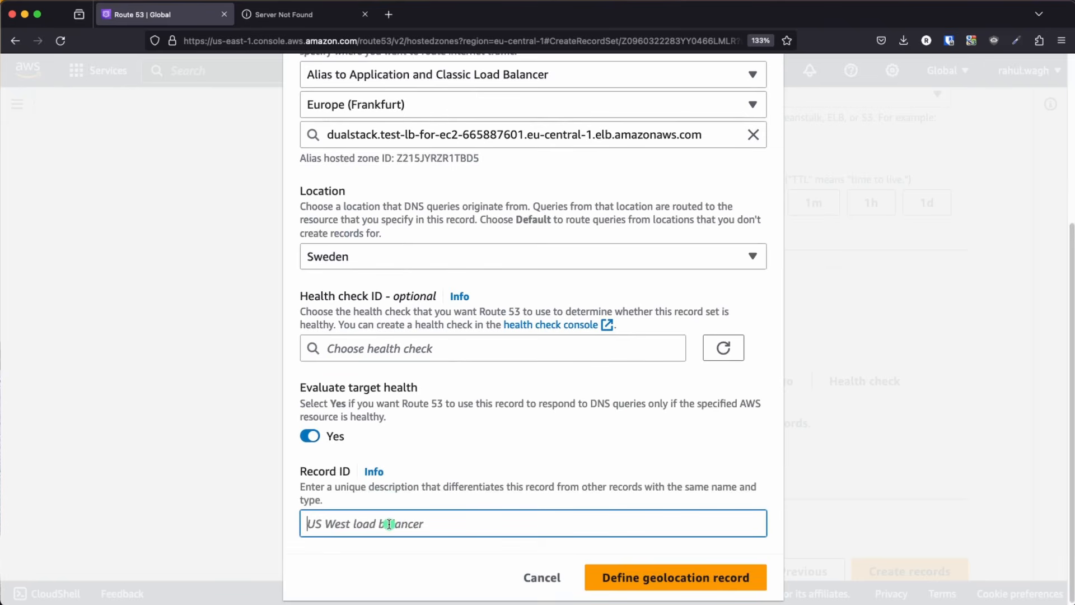
text(A records for sweden test-lb)
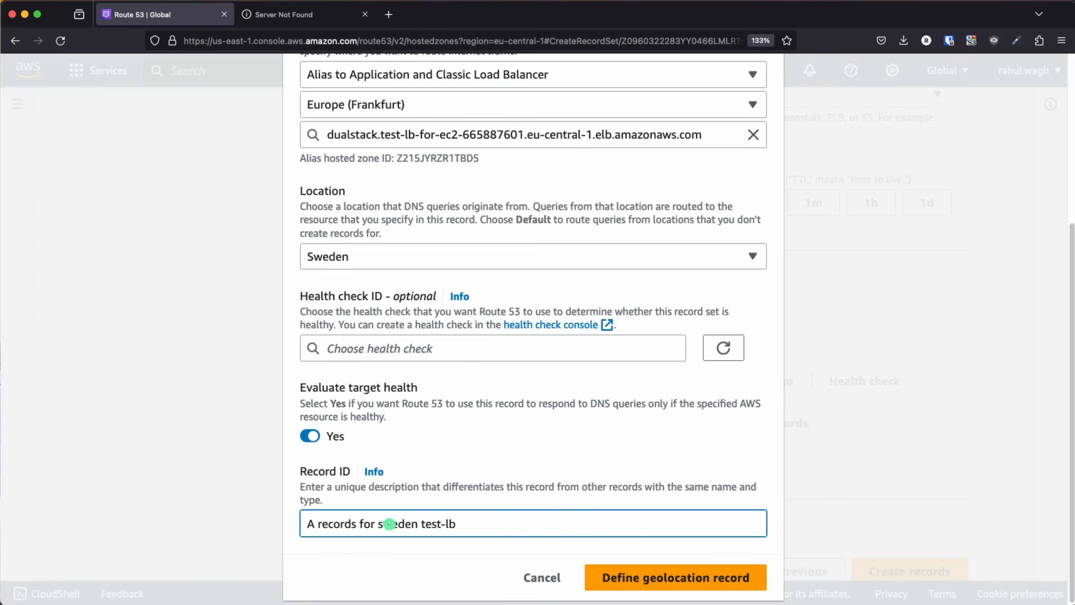
click(650, 582)
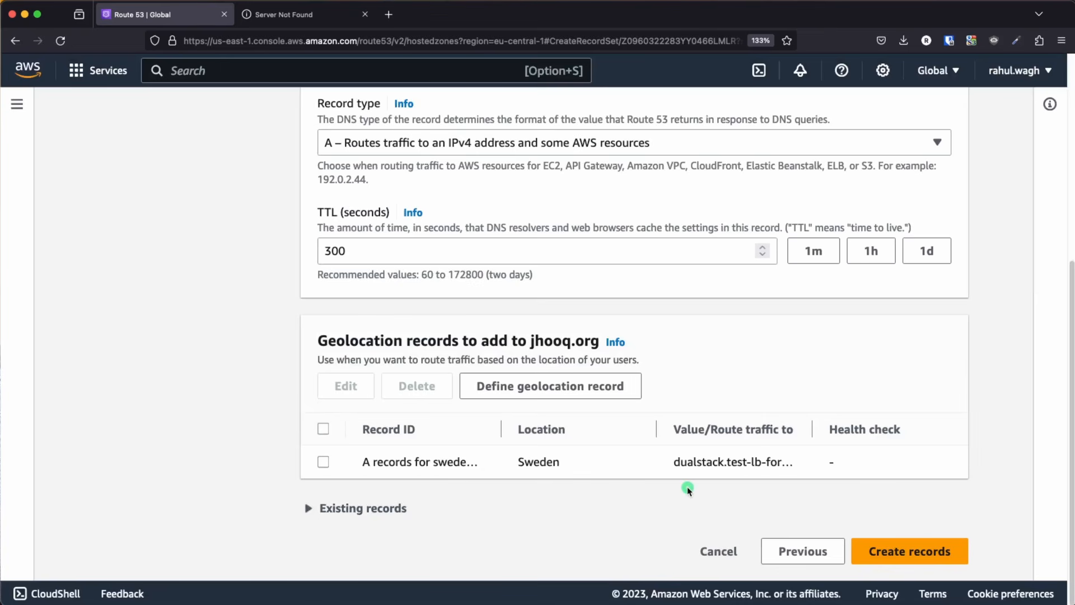
Step: Start defining a second geolocation record for jhooq.org, with Alias to Application and Classic Load Balancer as its endpoint
click(536, 390)
click(386, 297)
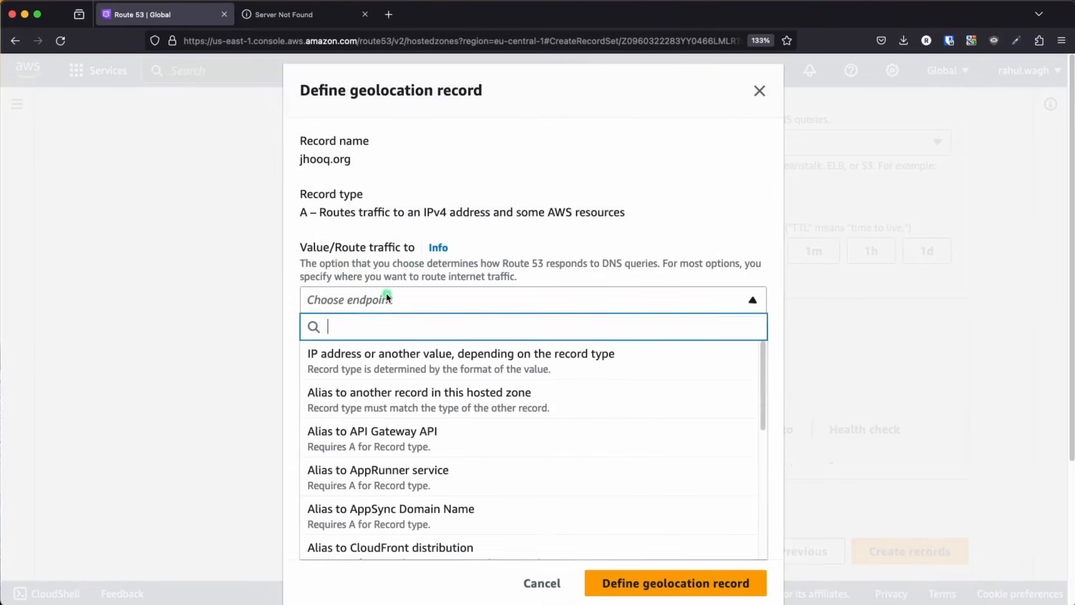
scroll(439, 431, down, 4)
scroll(437, 485, down, 2)
click(358, 451)
scroll(369, 311, down, 2)
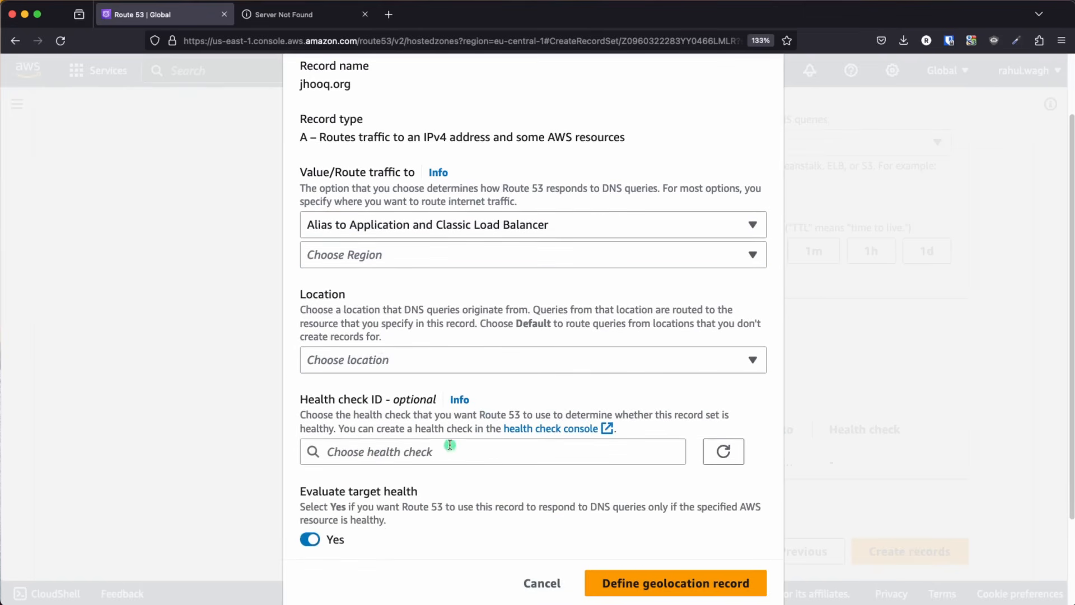
Step: Set the second record's region to Europe (Frankfurt) and route it to the dualstack.test-lb-for-ec2-test-vpc-2-66189157 load balancer
click(361, 262)
text(eu)
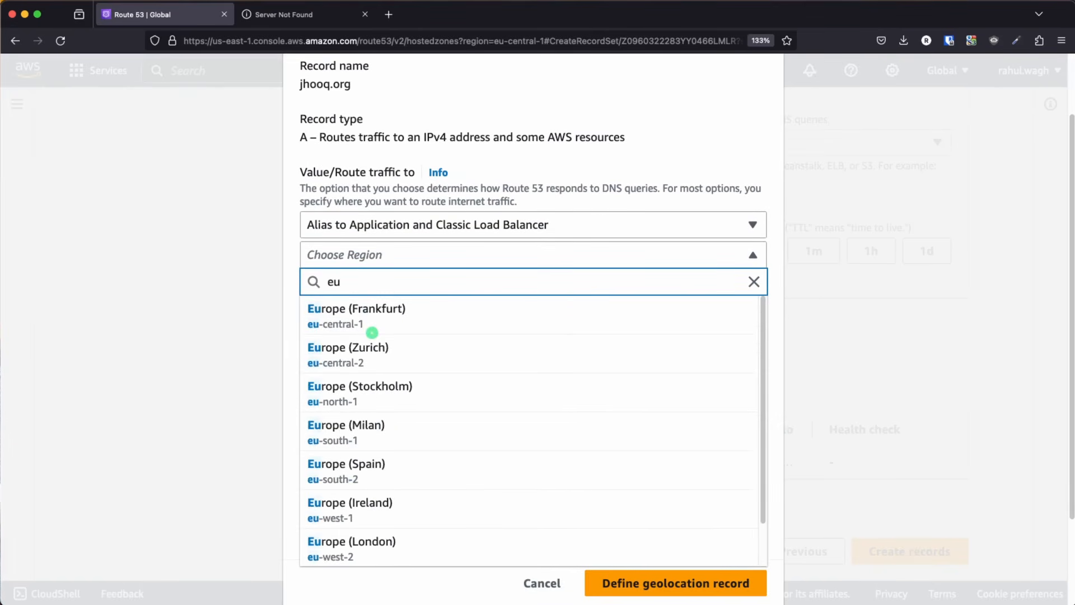
click(366, 326)
click(380, 284)
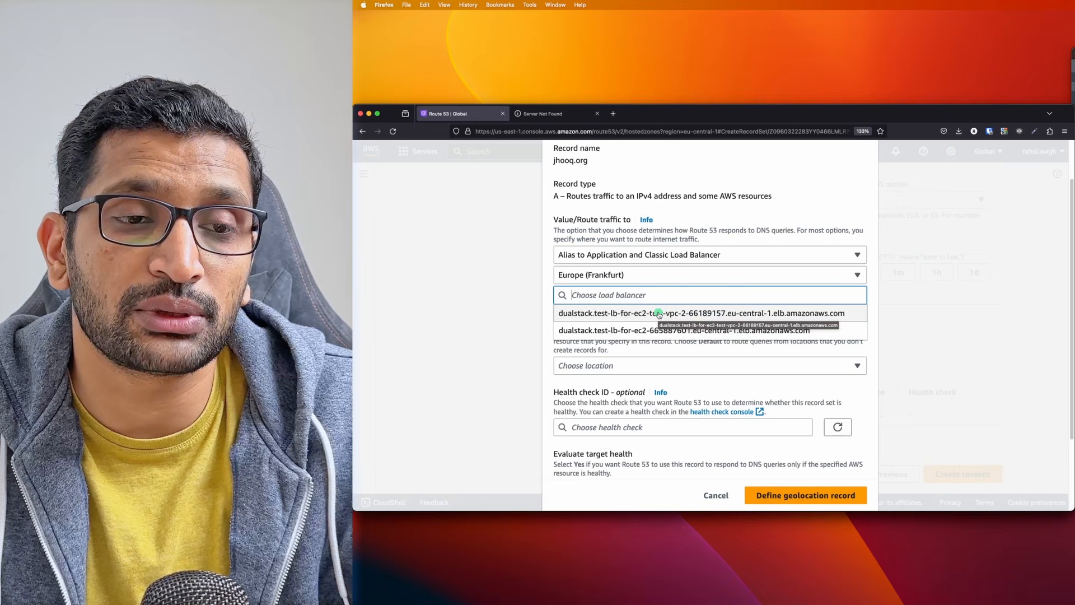
click(659, 314)
Step: Set the second geolocation record's location to Finland
scroll(659, 314, down, 2)
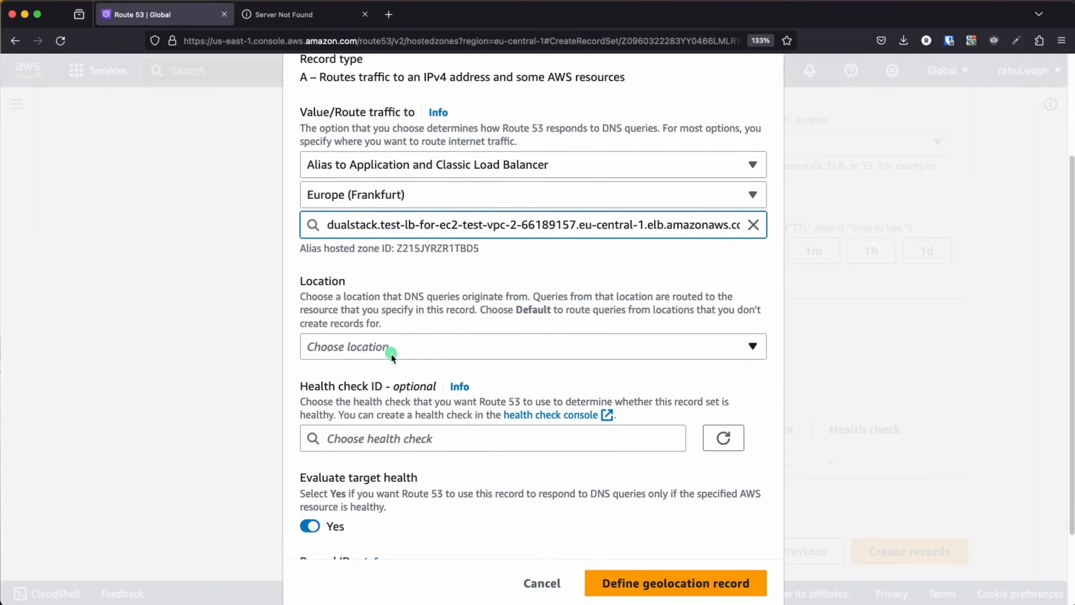
click(391, 353)
text(finl)
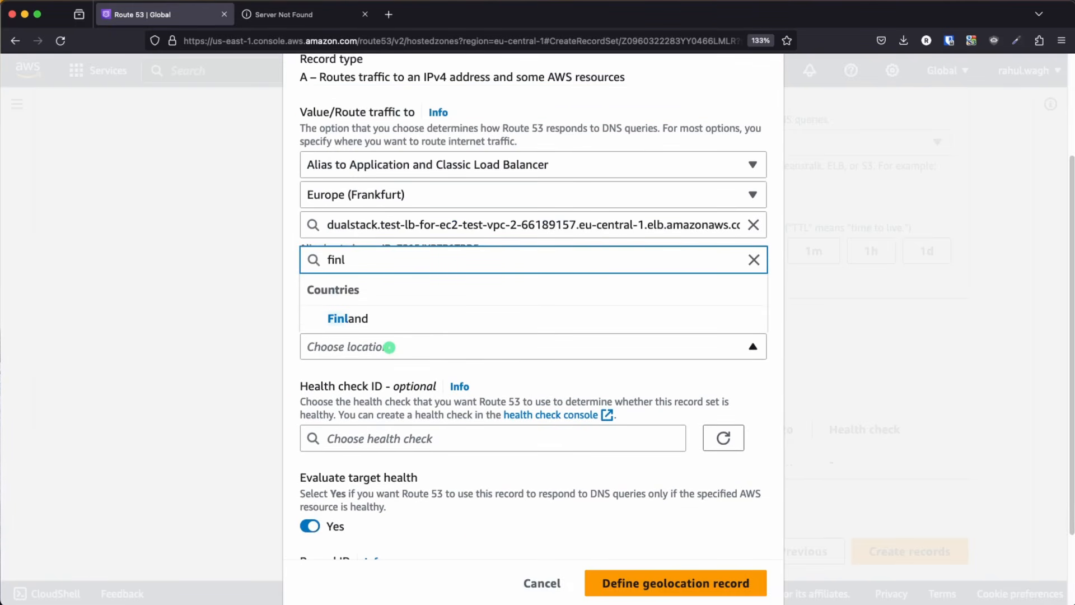
click(364, 318)
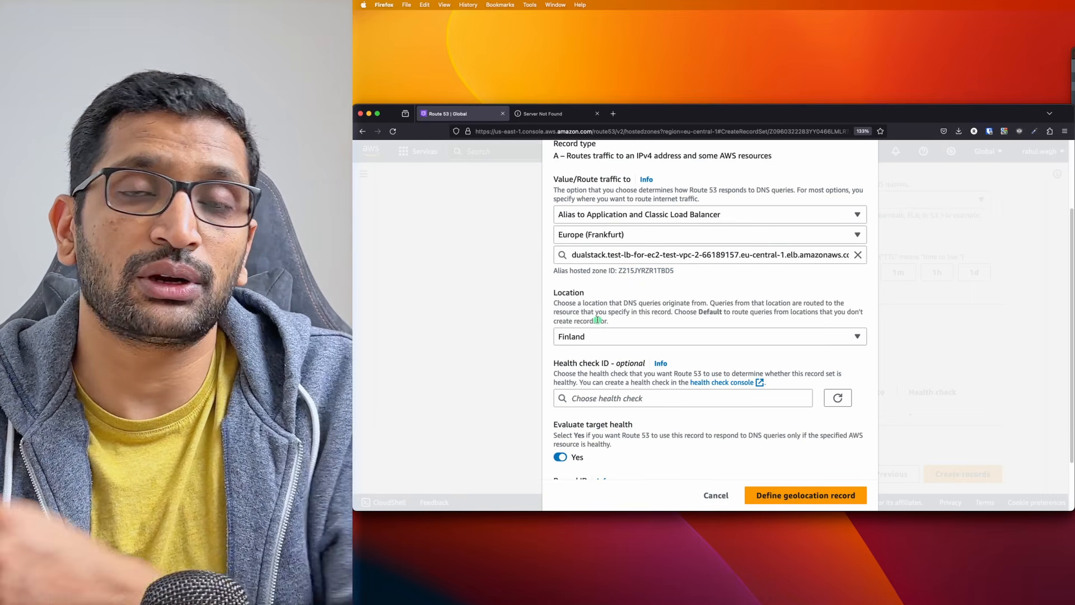
Step: Give the Finland record an ID beginning with "A record for finland test-lb" and finish defining it
scroll(410, 426, down, 3)
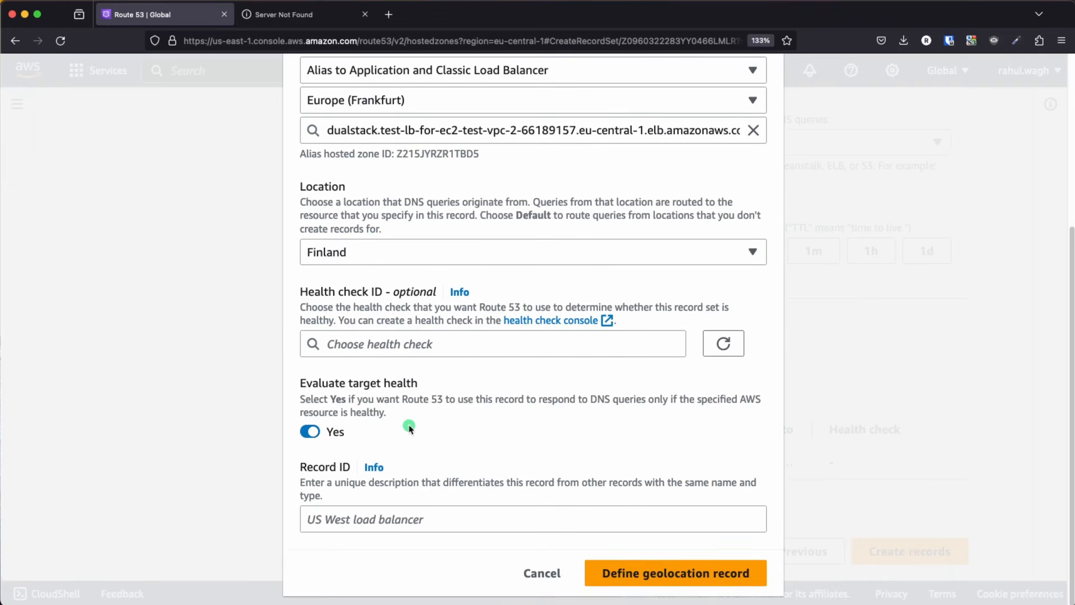
click(348, 519)
text(A record for finland test-lb-te)
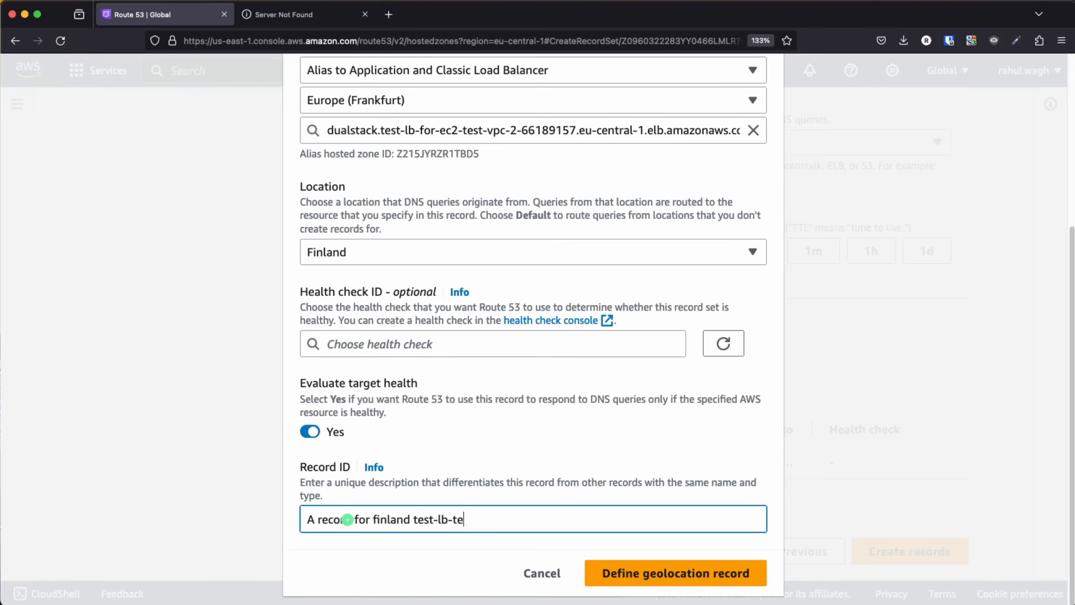
text(pc3)
click(642, 572)
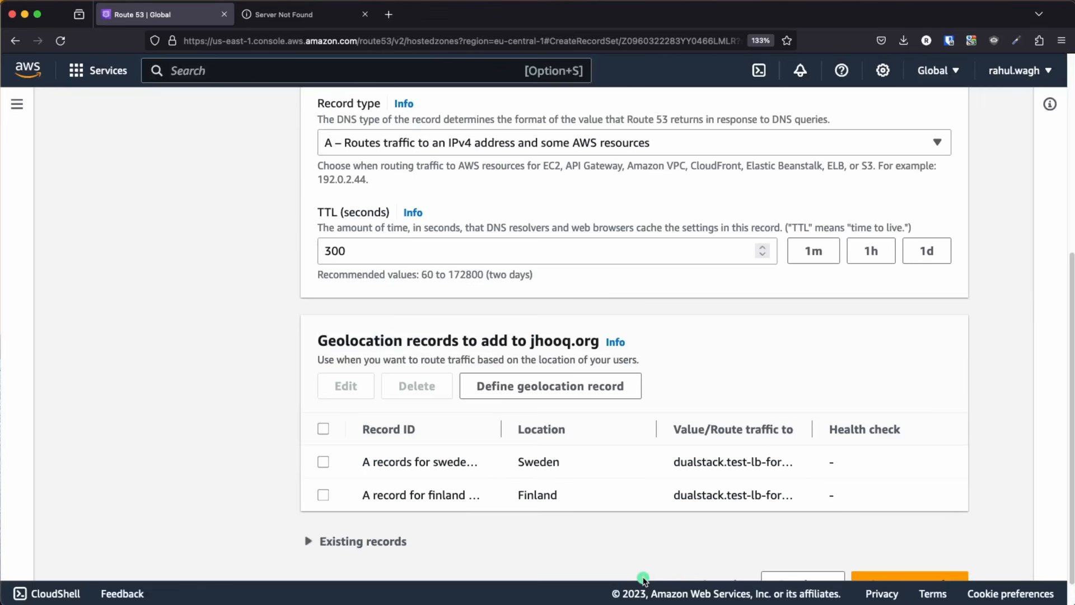
Step: Check the load balancer targets of the Sweden and Finland records and create both records in jhooq.org
drag(812, 429, 978, 431)
drag(705, 516, 585, 515)
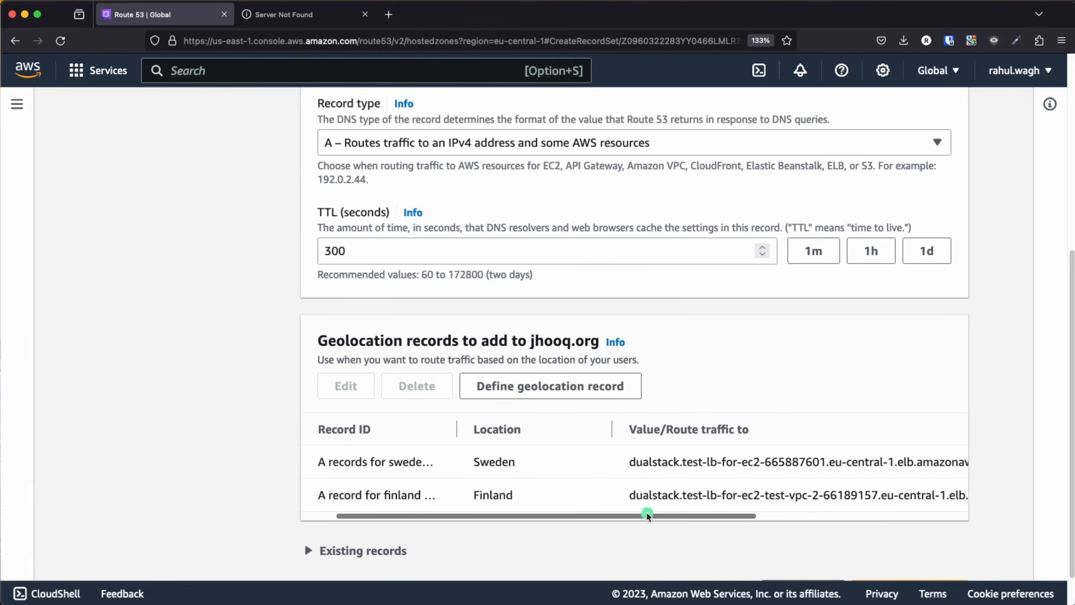
drag(784, 499, 510, 497)
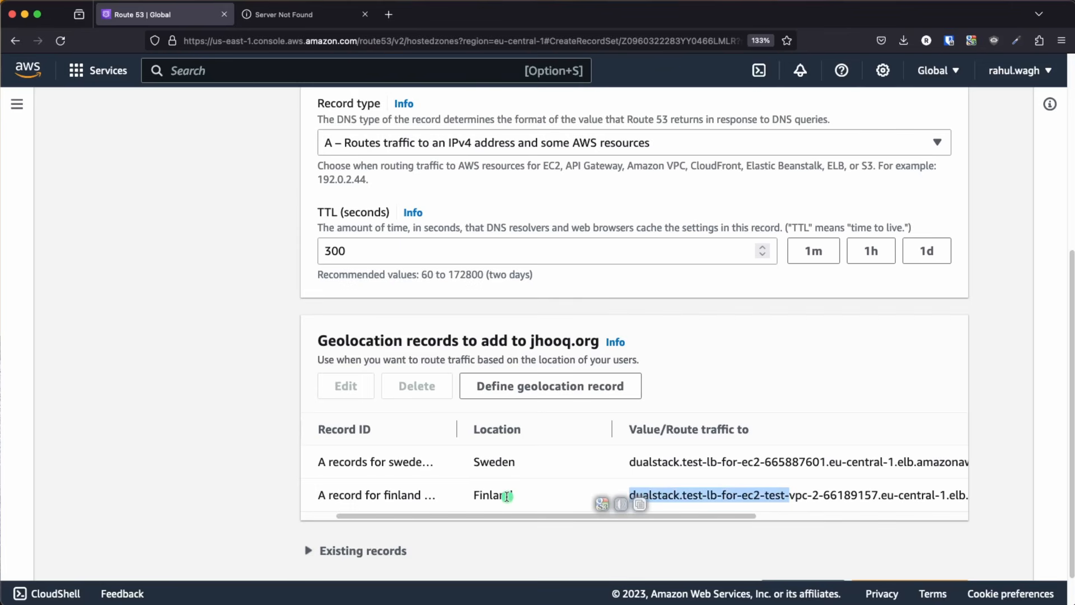
drag(819, 461, 391, 456)
scroll(515, 477, down, 2)
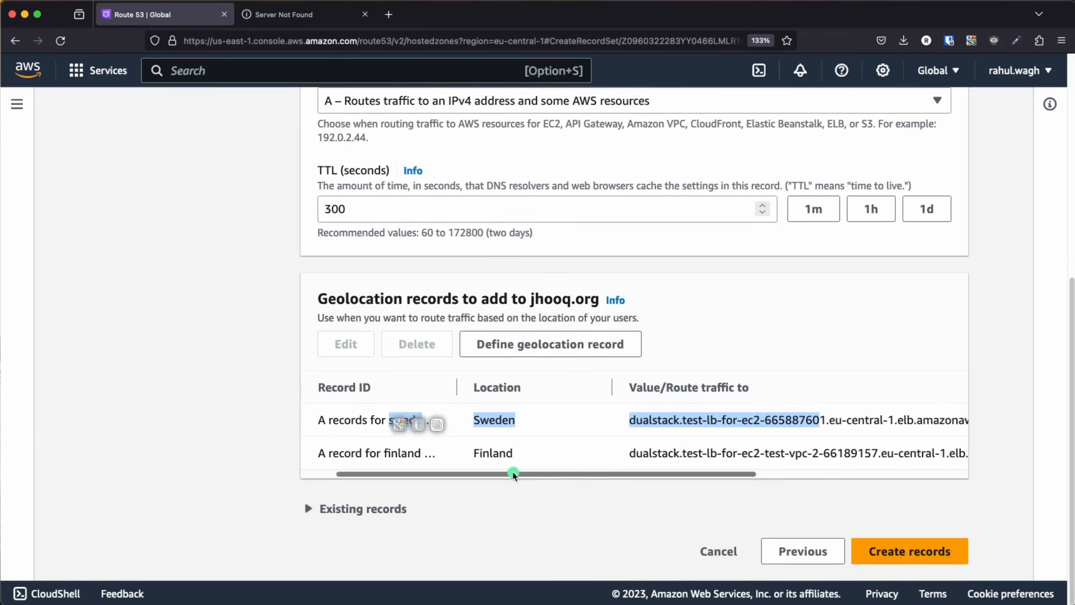
drag(511, 472, 307, 460)
click(323, 387)
click(918, 553)
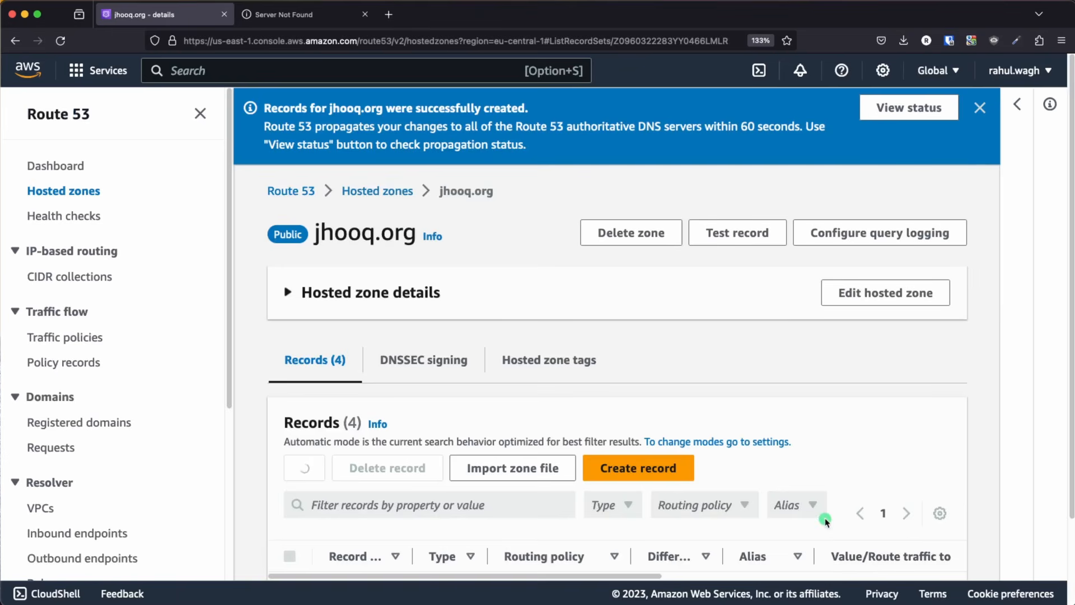
Step: Examine the geolocation records in the jhooq.org record list and open the propagation status of the change
scroll(511, 374, down, 5)
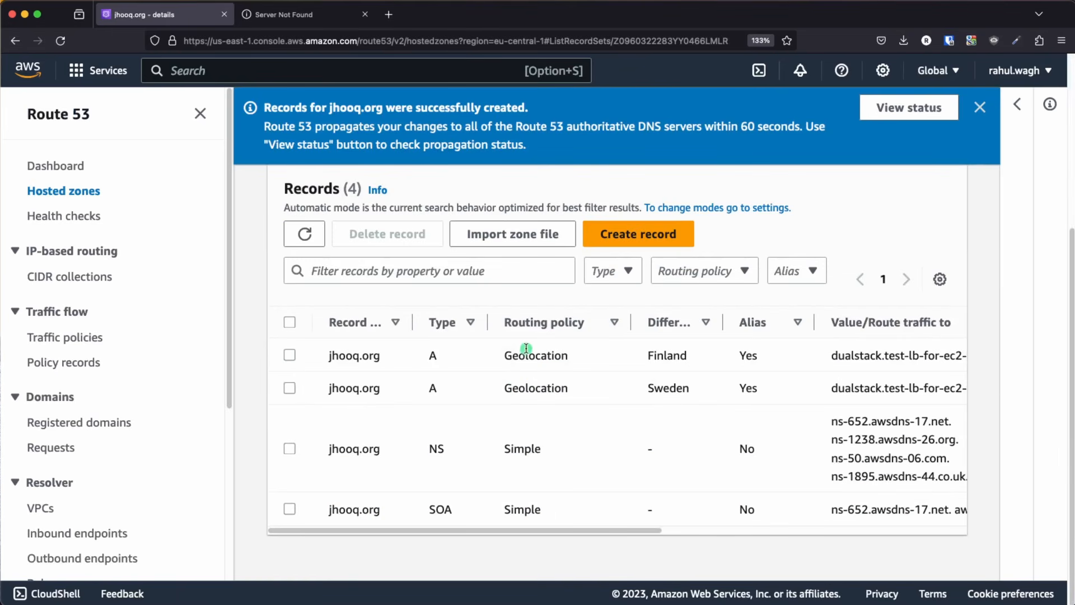
drag(504, 353, 591, 390)
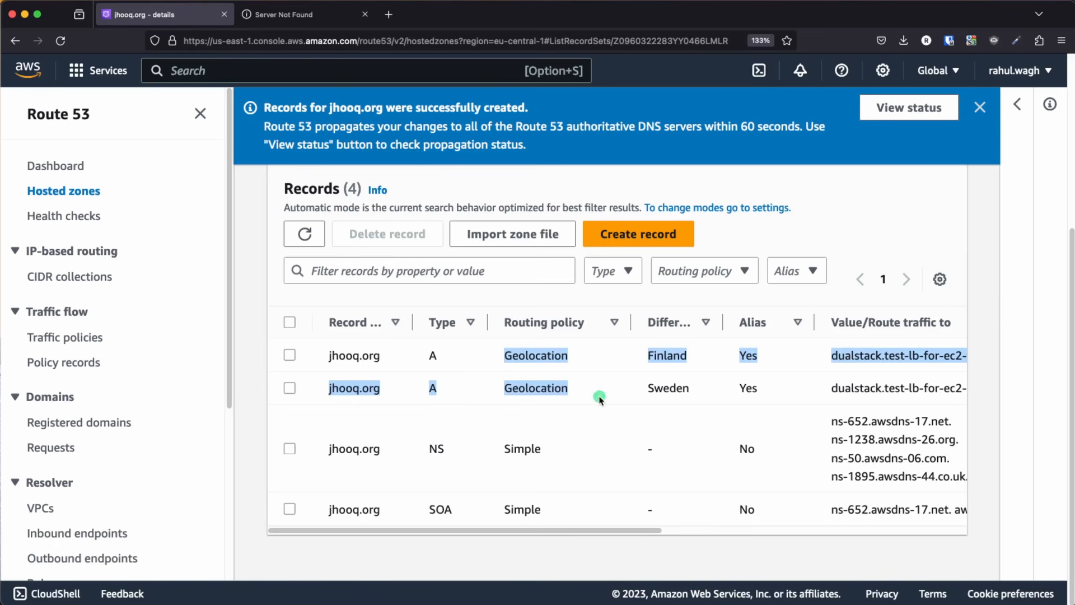
scroll(599, 398, up, 5)
click(896, 107)
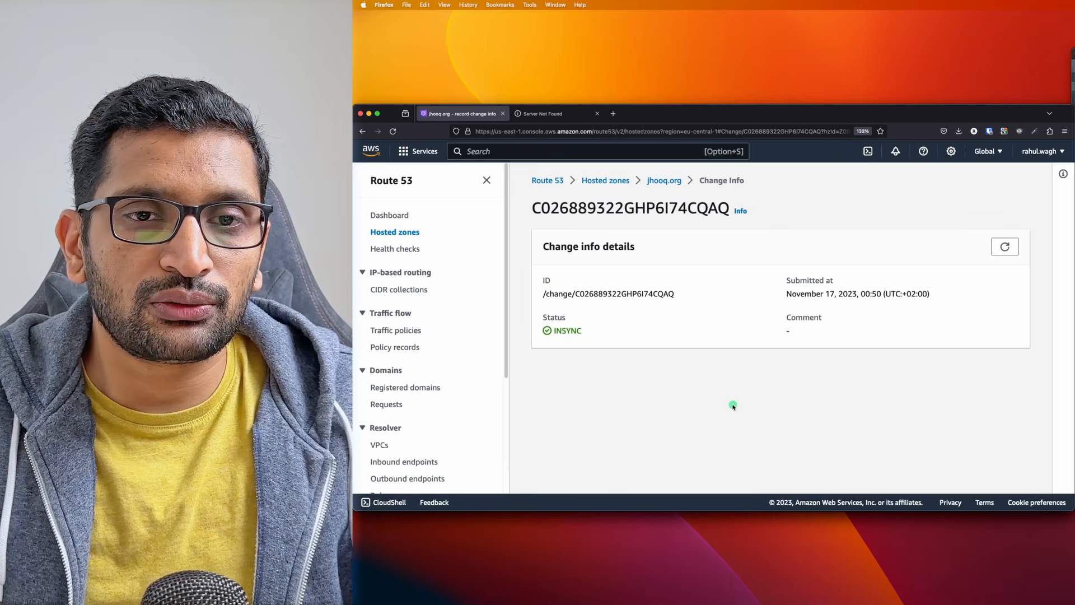
Step: Open NordVPN, move its window into view and connect to a Sweden server
key(super+space)
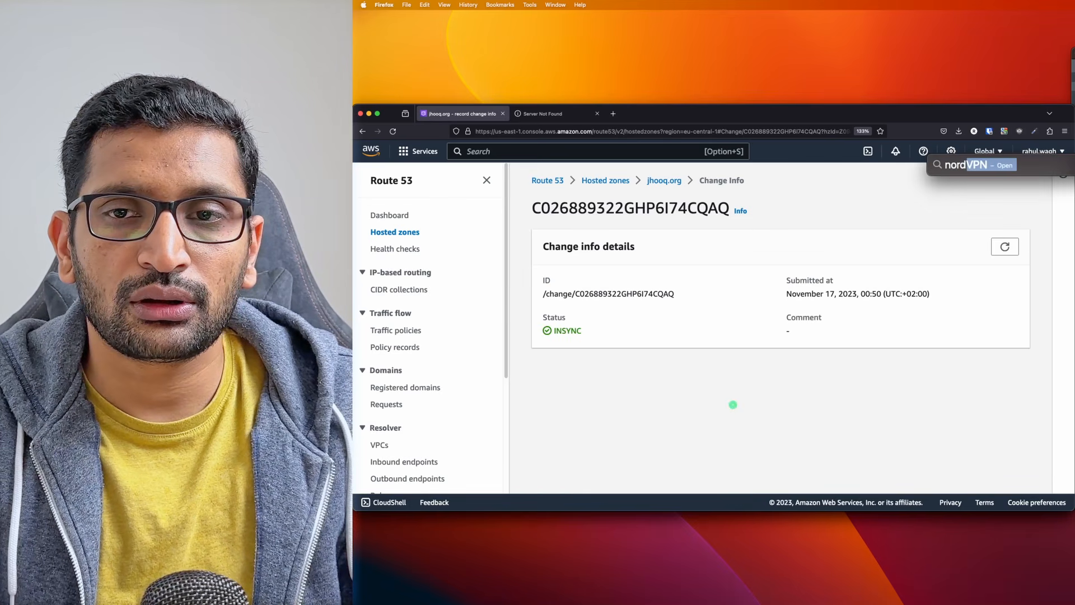
key(Escape)
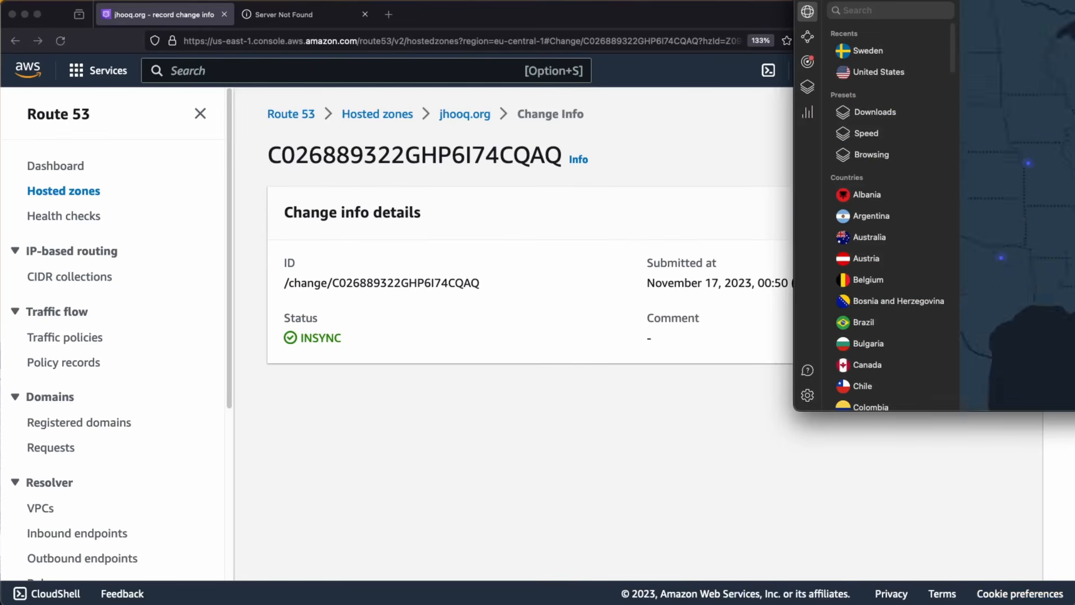
drag(1073, 1, 633, 51)
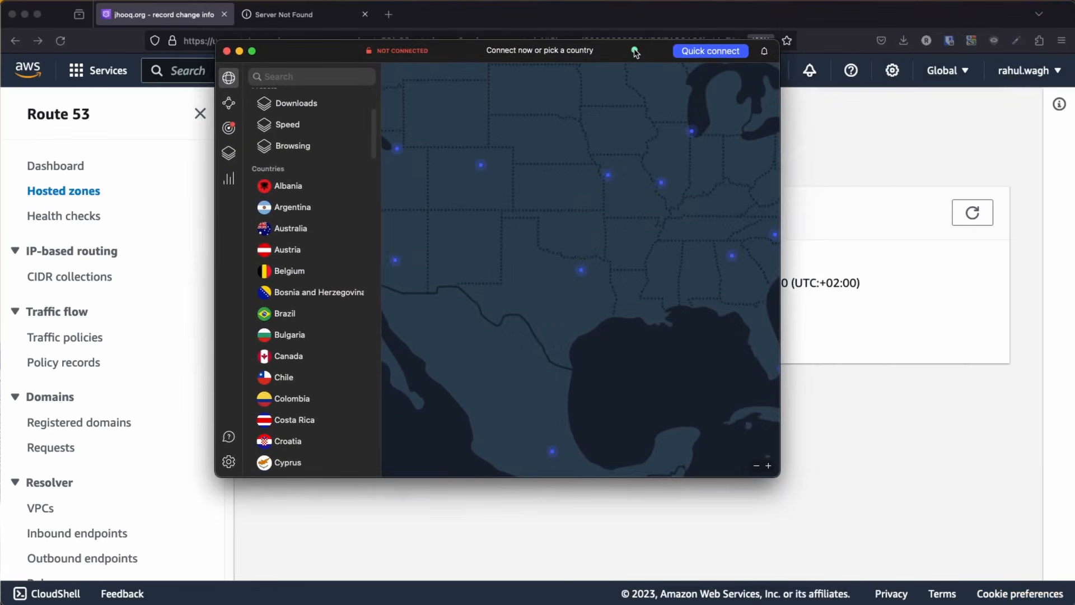
scroll(350, 263, up, 3)
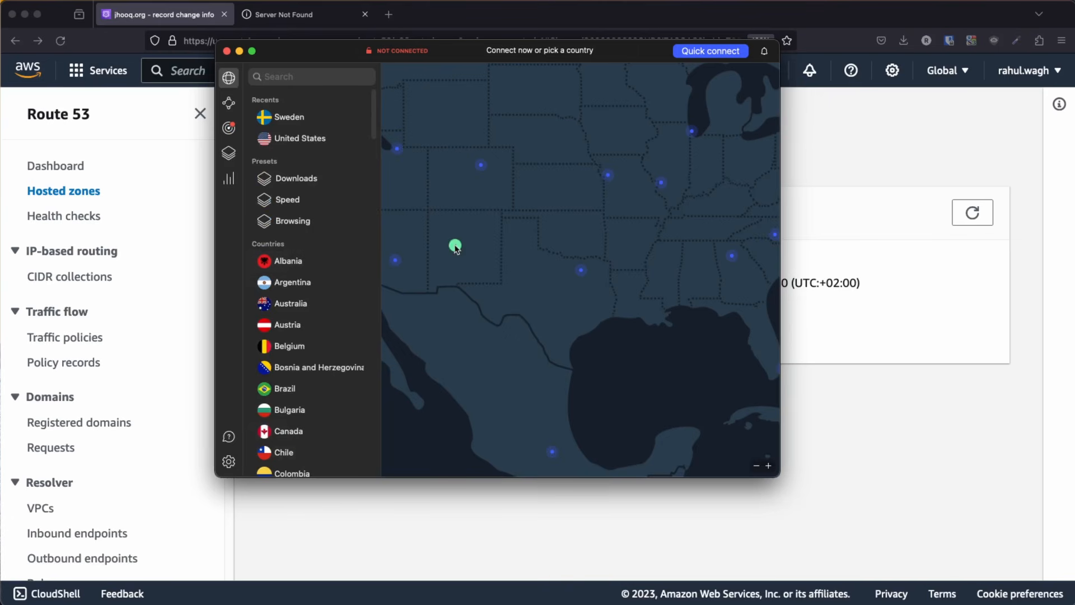
click(710, 51)
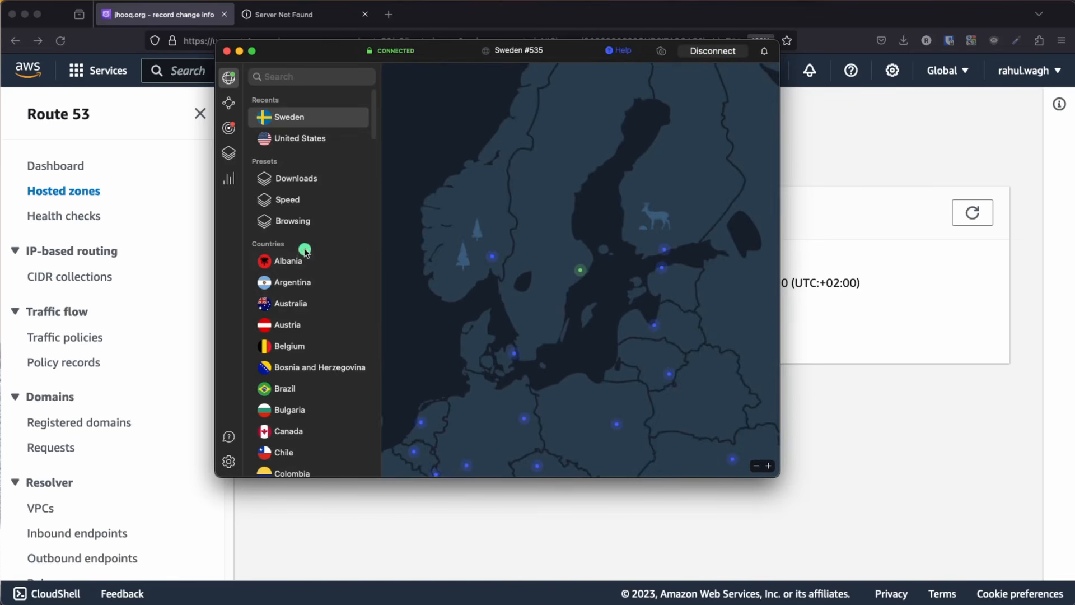
drag(510, 51, 458, 56)
mouse_move(530, 274)
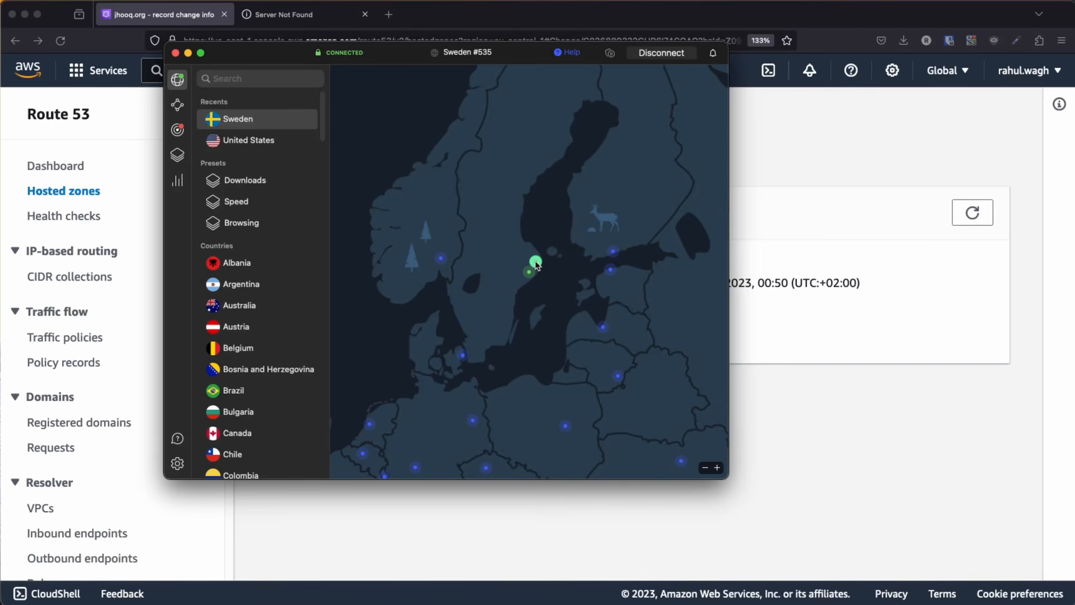
Step: Review the Sweden and Finland paths in the Keynote geolocation routing diagram and return to Firefox
key(super+Tab)
key(super+Tab)
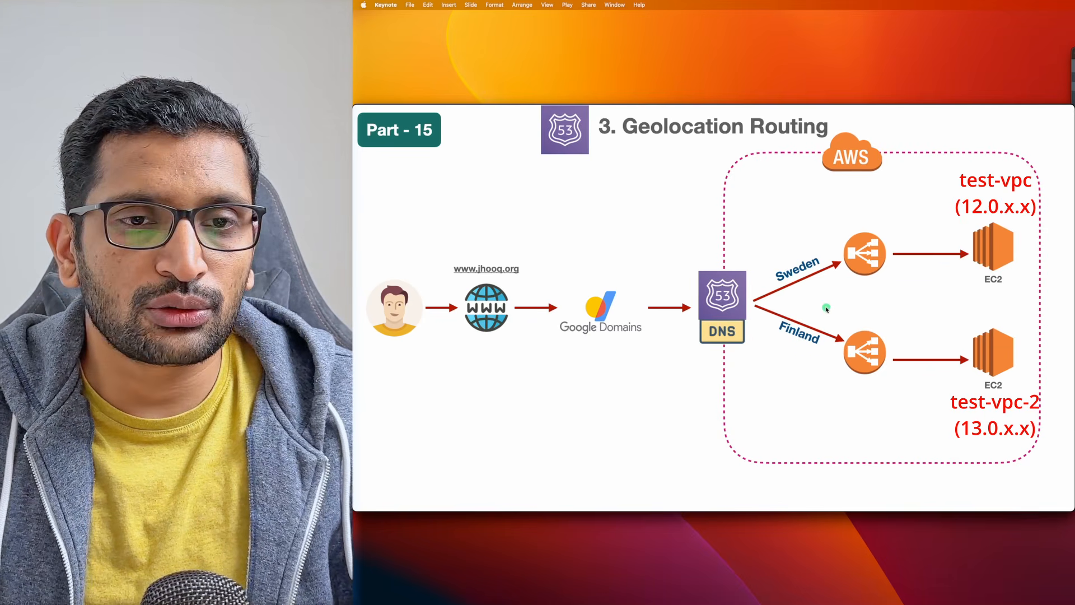
key(super+Tab)
key(super+Tab)
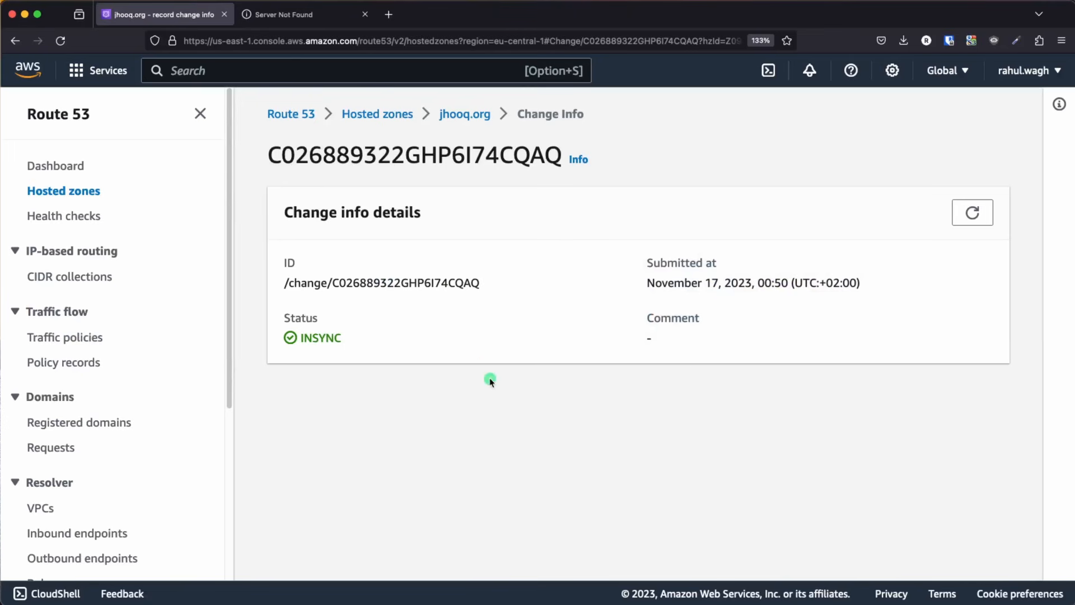
Step: Refresh the change status page, load jhooq.org in the other tab and examine the server's hostname and IP address
key(super+r)
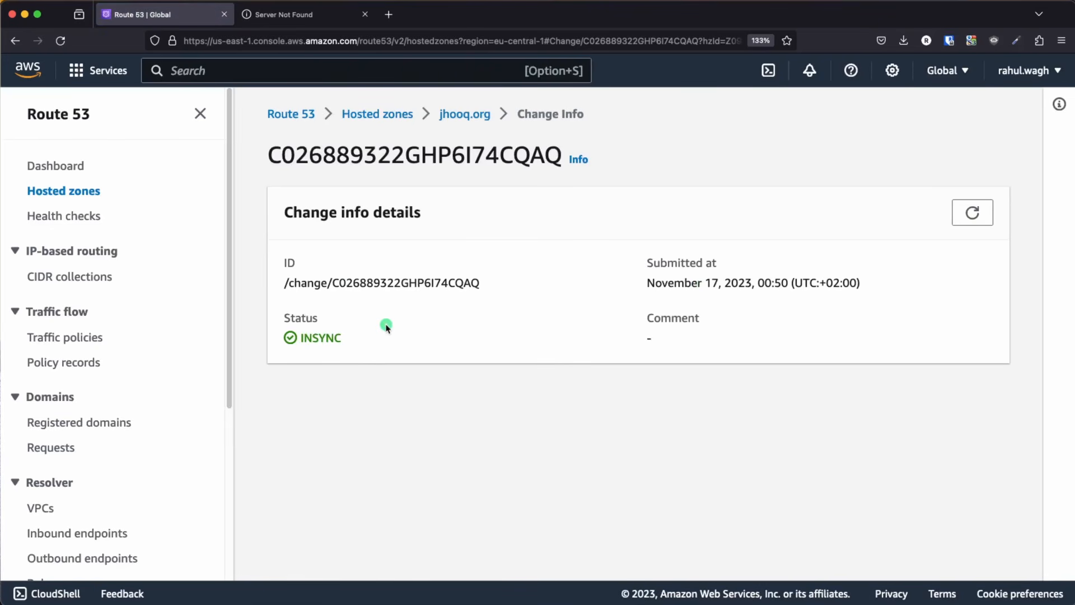
click(290, 15)
click(268, 41)
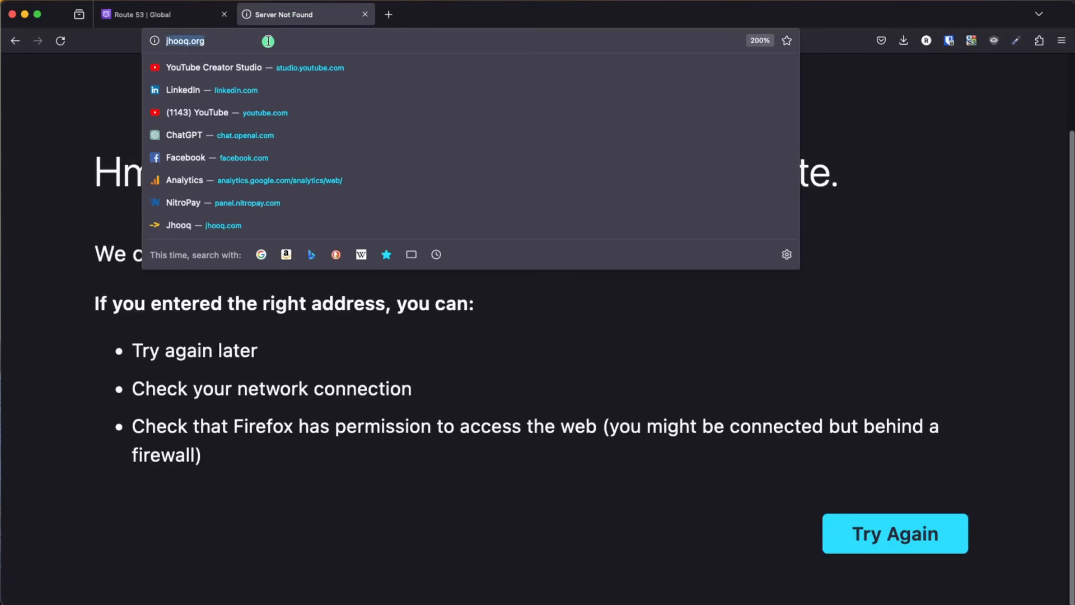
key(Return)
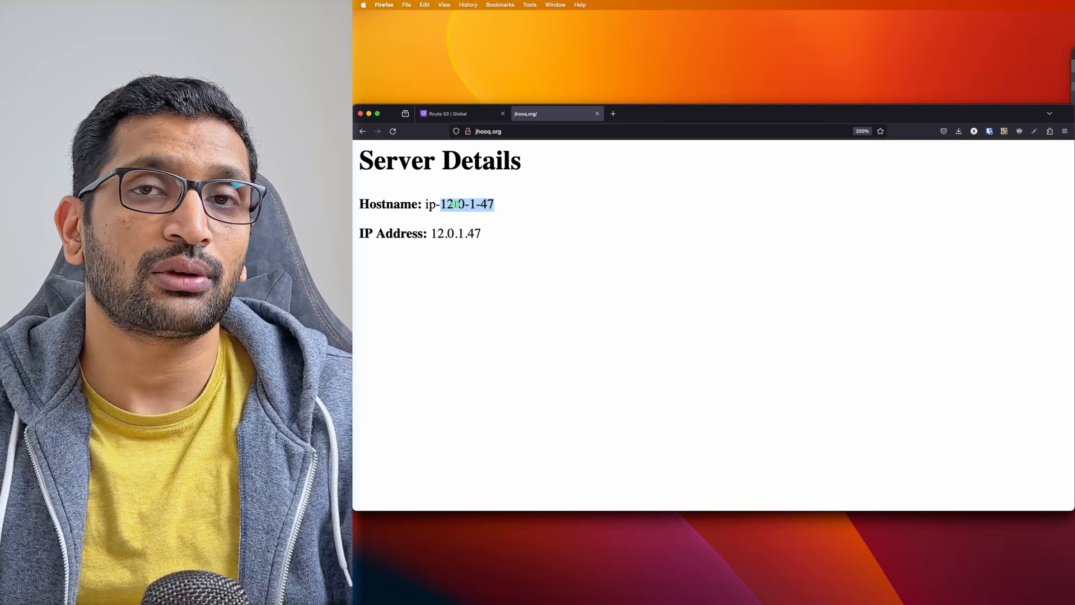
click(464, 220)
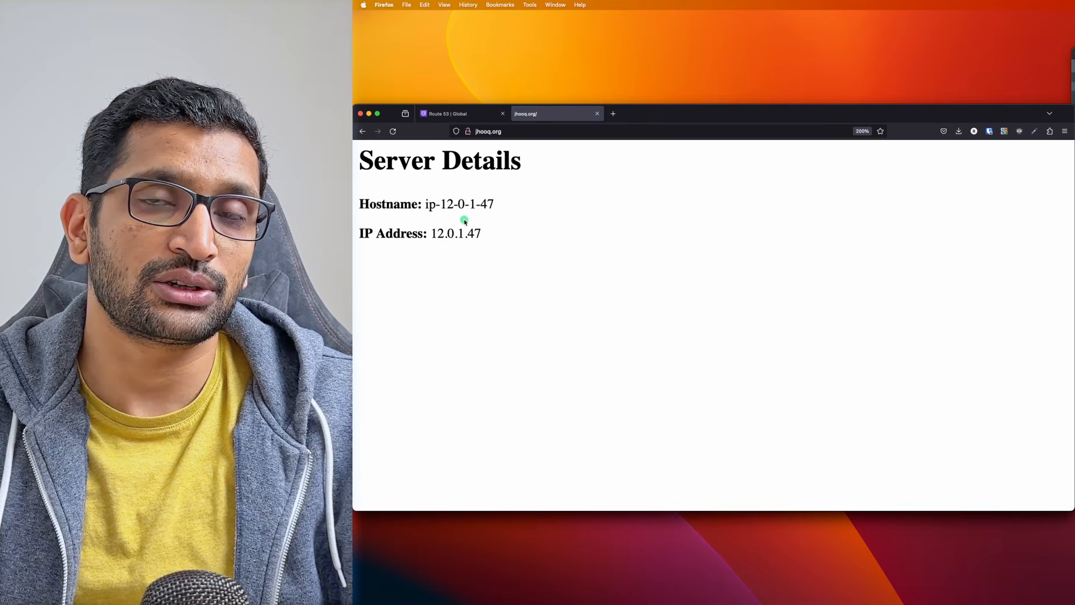
Step: Switch to NordVPN and disconnect from the Sweden server
key(super+Tab)
key(super+Tab)
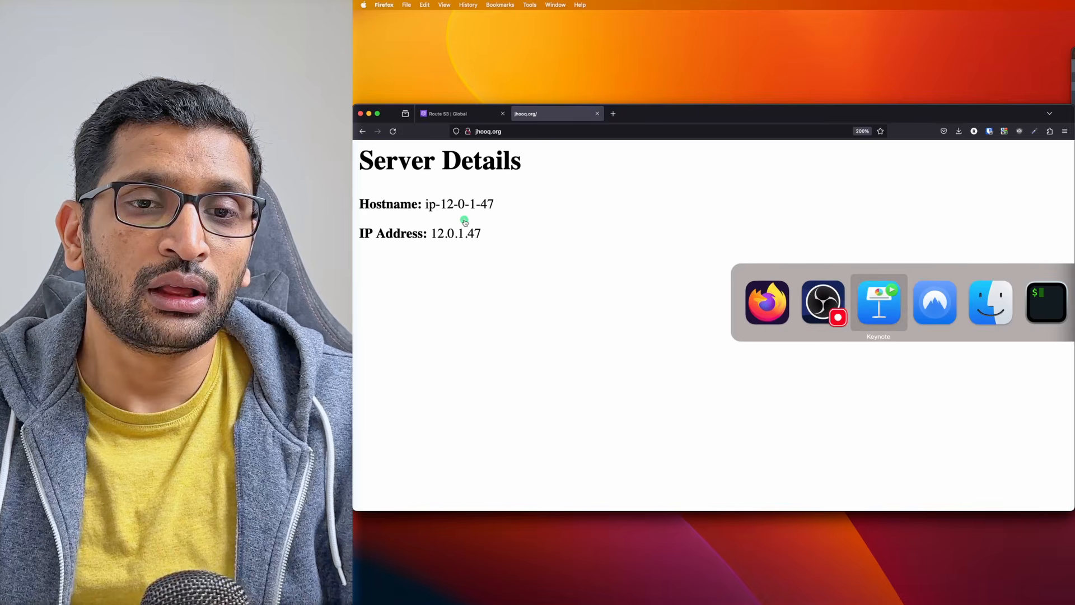
key(super+Tab)
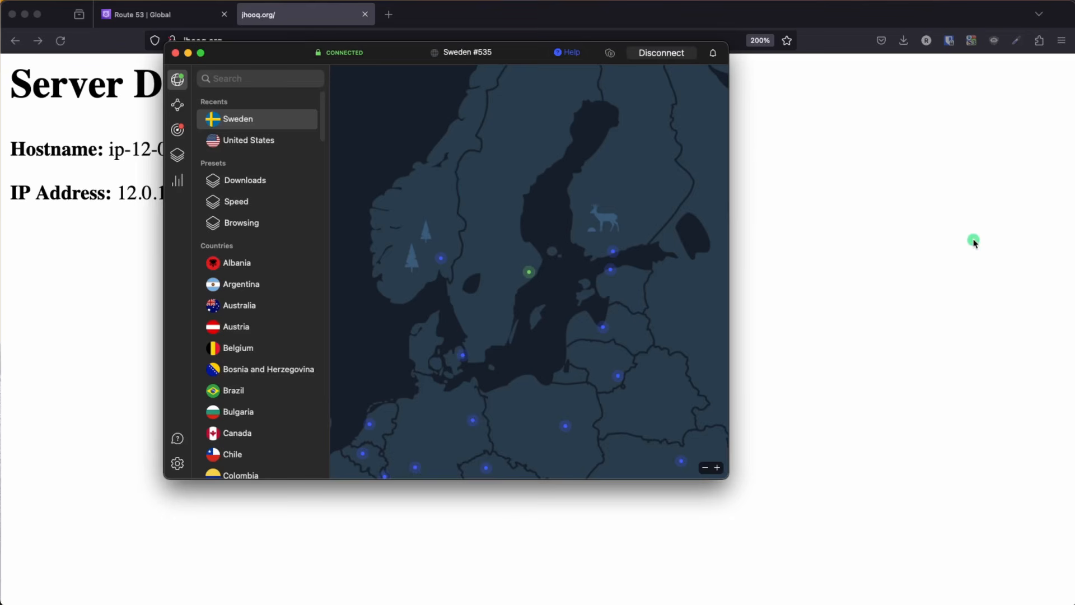
click(672, 54)
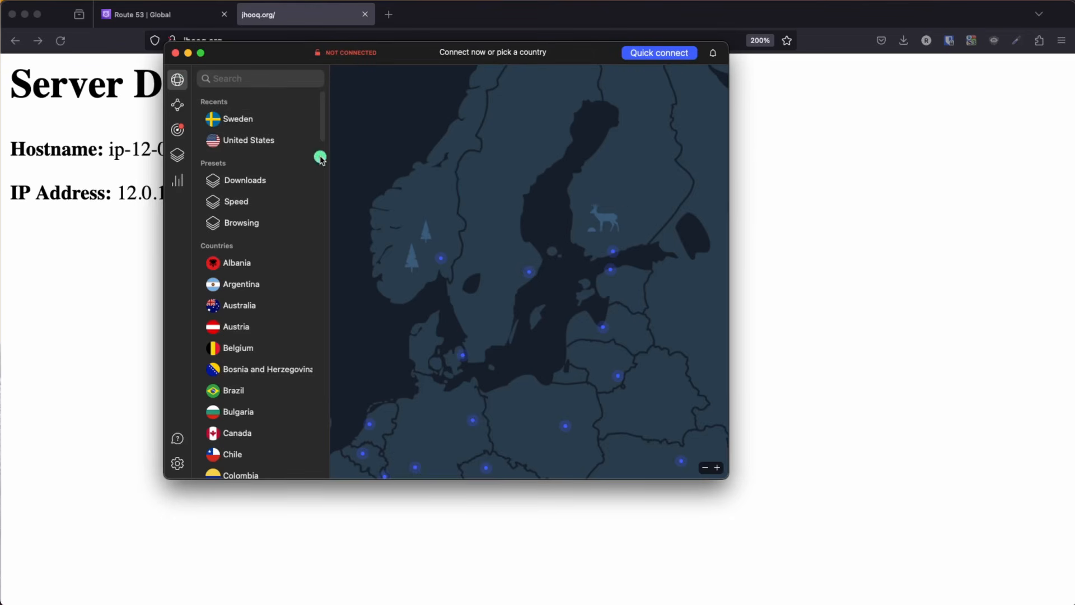
Step: Find Finland in the country list, connect the VPN to a Finland server and check the connected location on the map
click(269, 81)
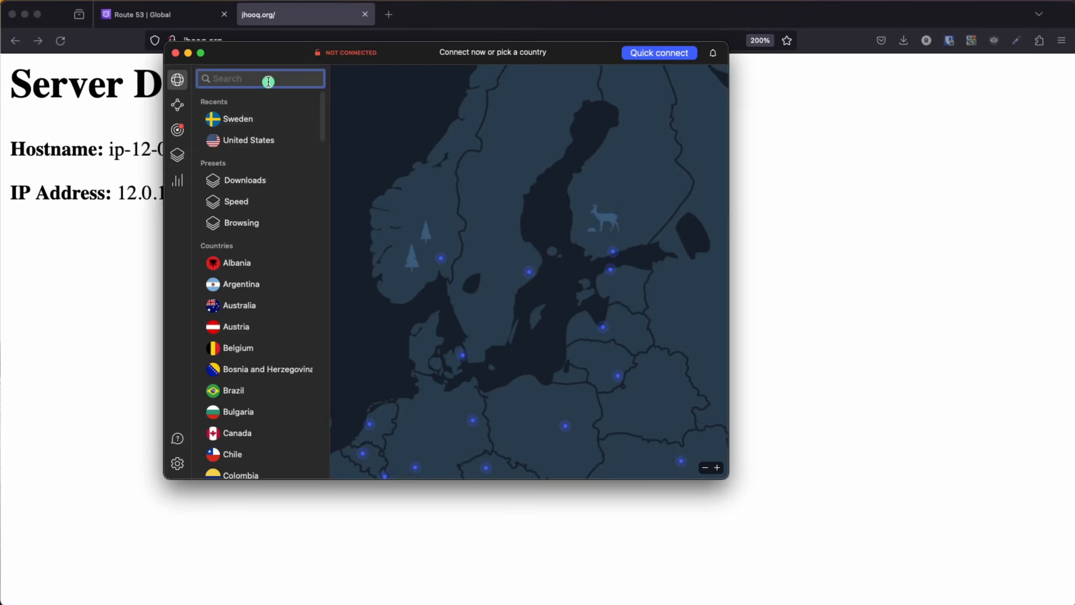
text(fin)
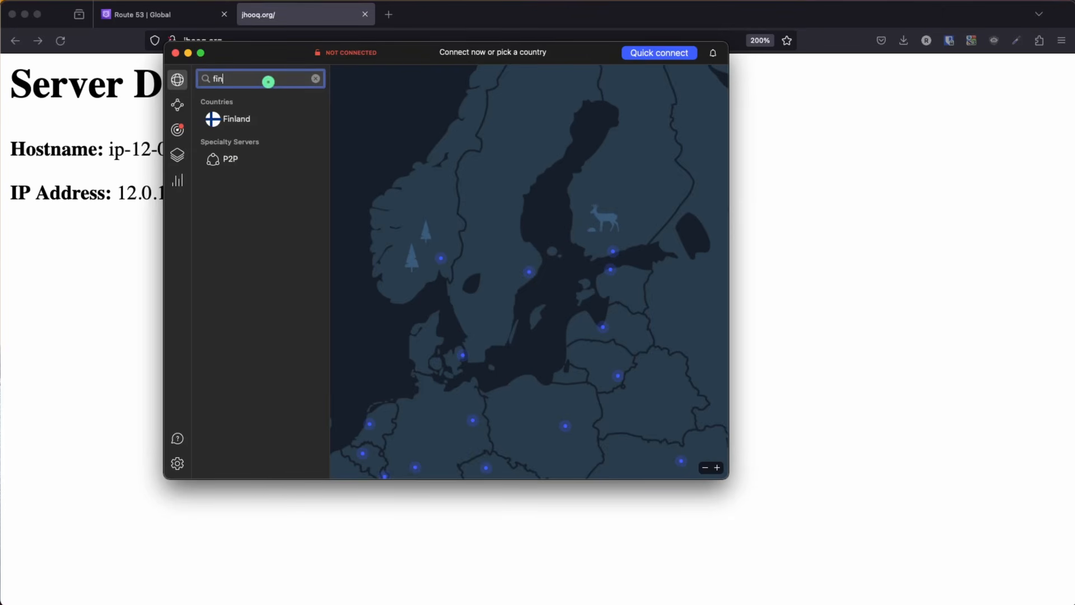
click(232, 121)
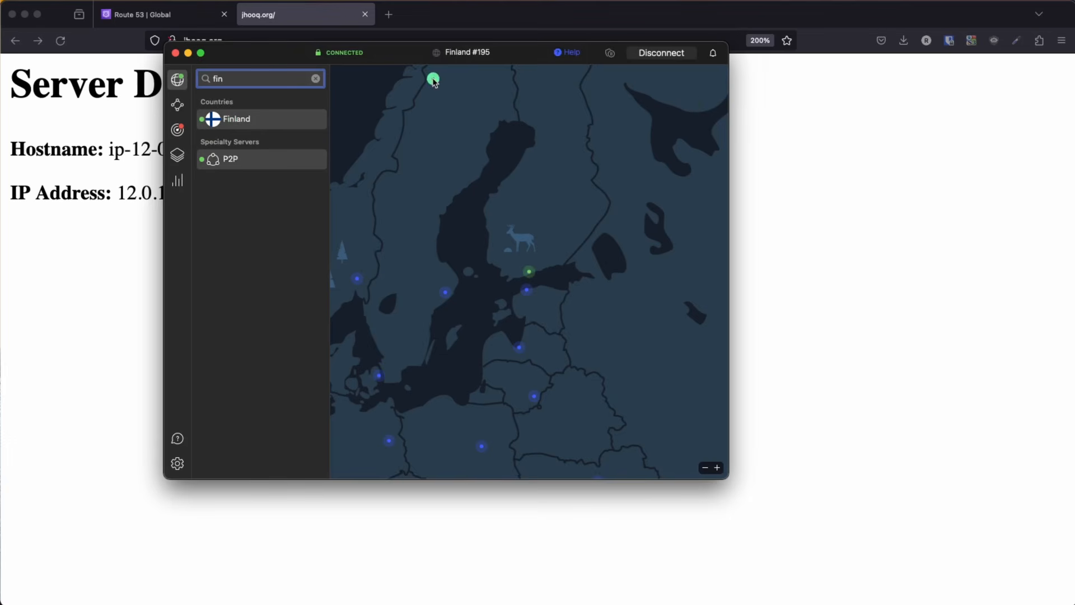
mouse_move(528, 274)
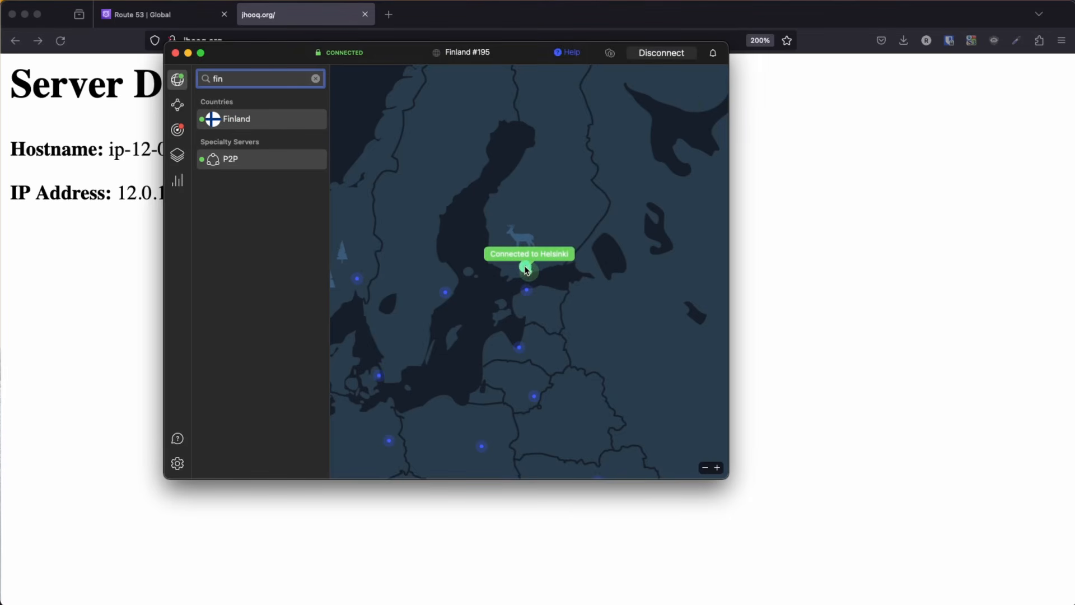
Step: Switch to Firefox, reload jhooq.org and examine the server's hostname and IP address
click(850, 317)
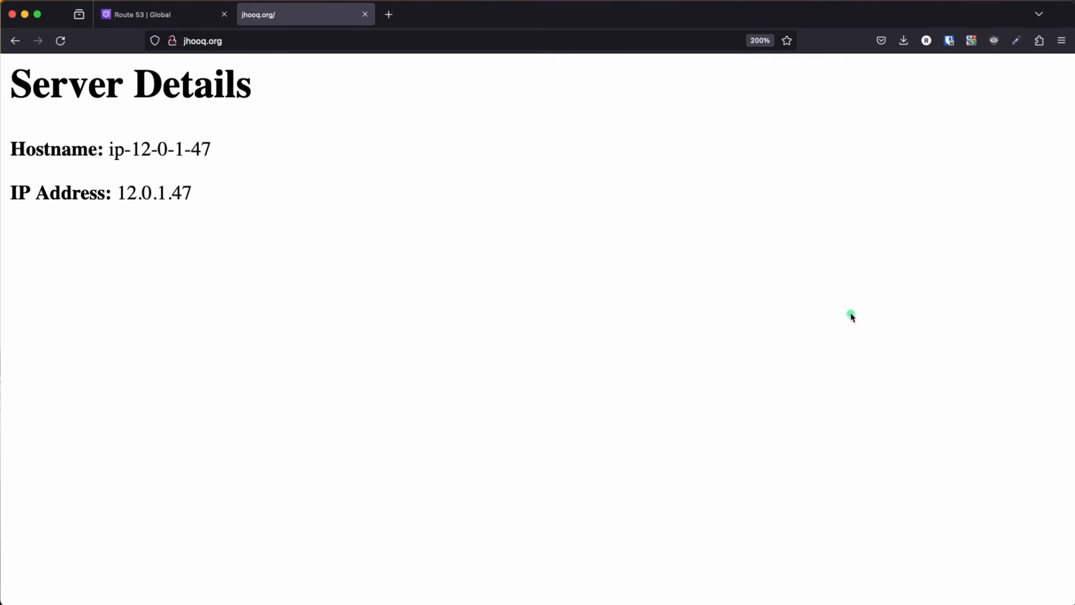
click(252, 42)
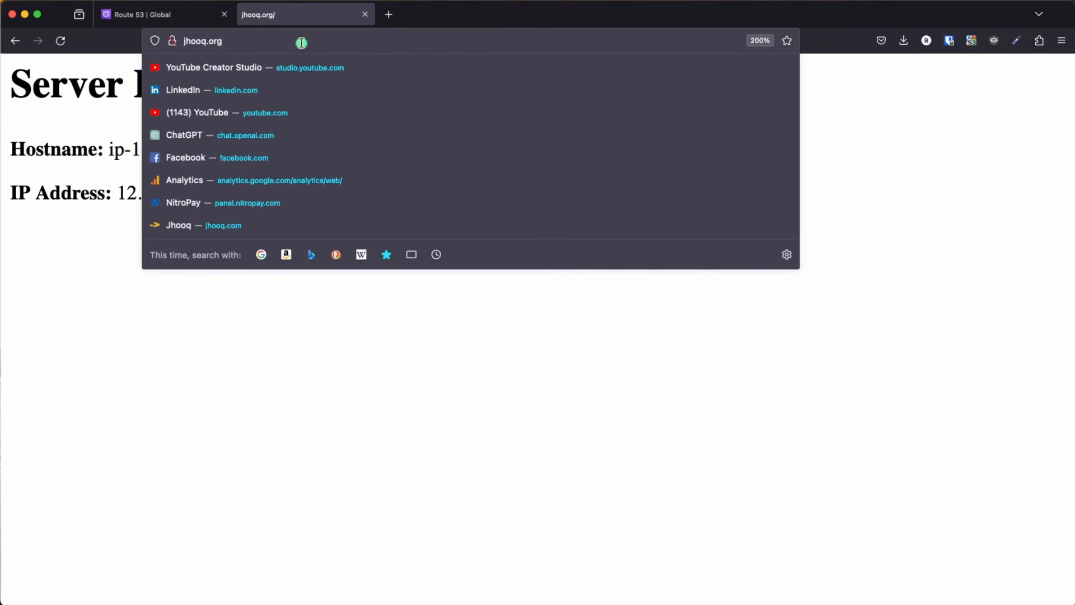
click(334, 348)
key(super+r)
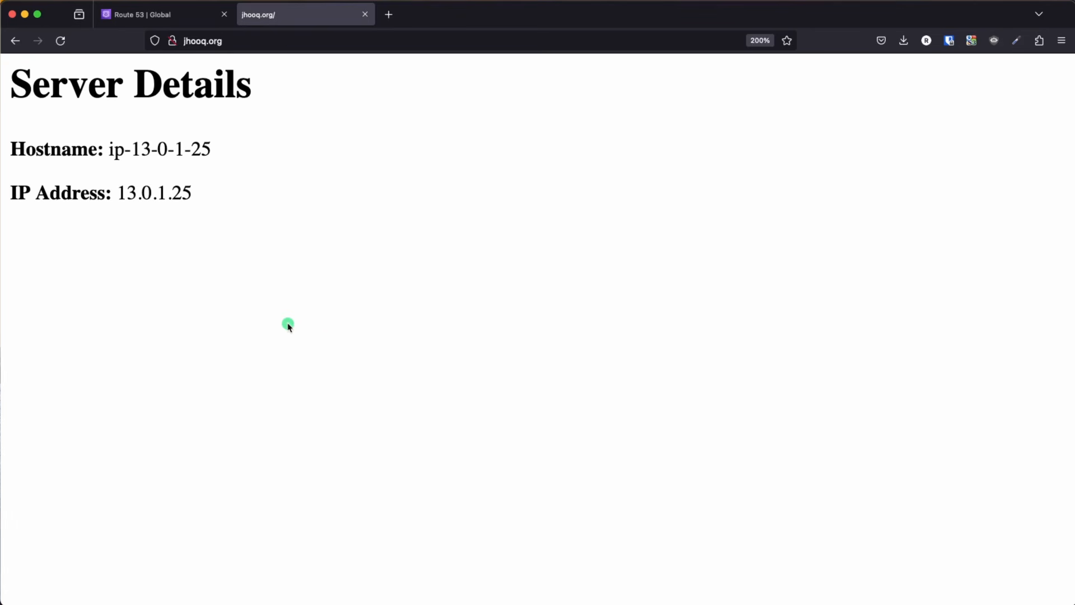
drag(132, 148, 261, 146)
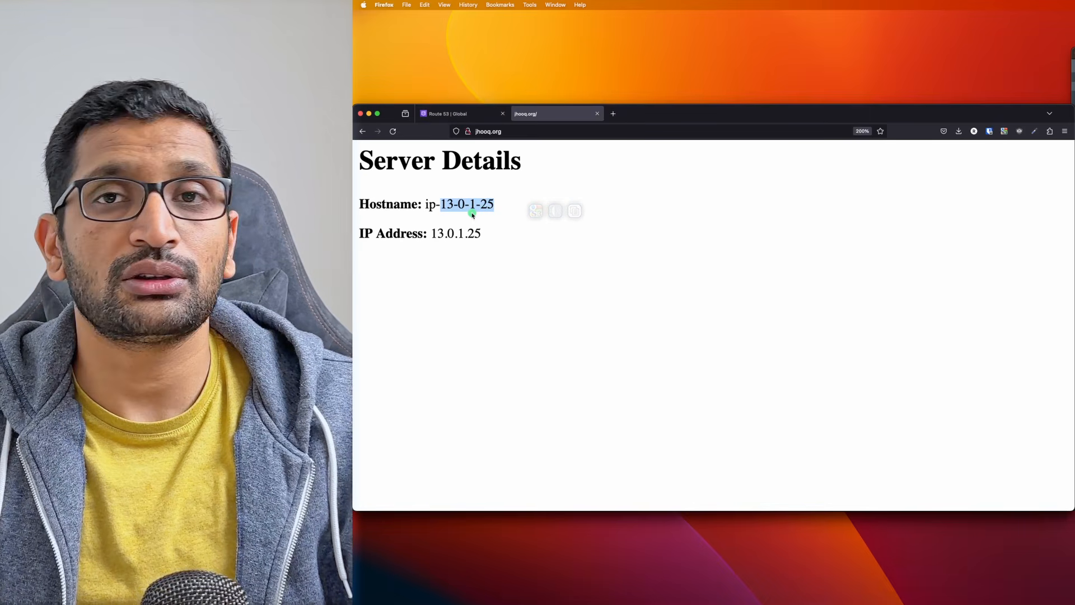
key(super+Tab)
key(super+Tab)
key(super+Tab)
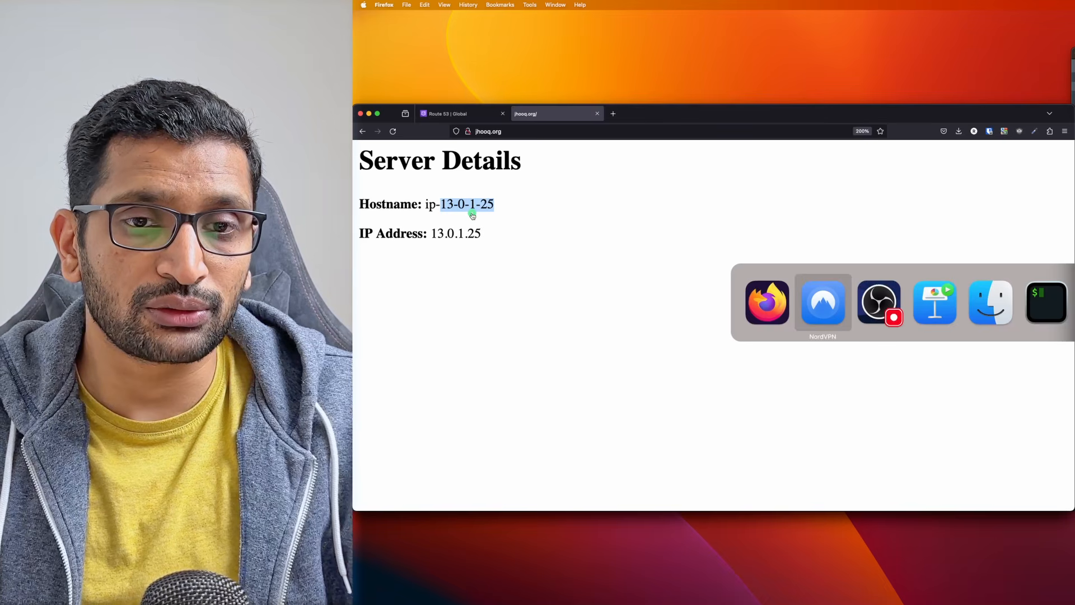
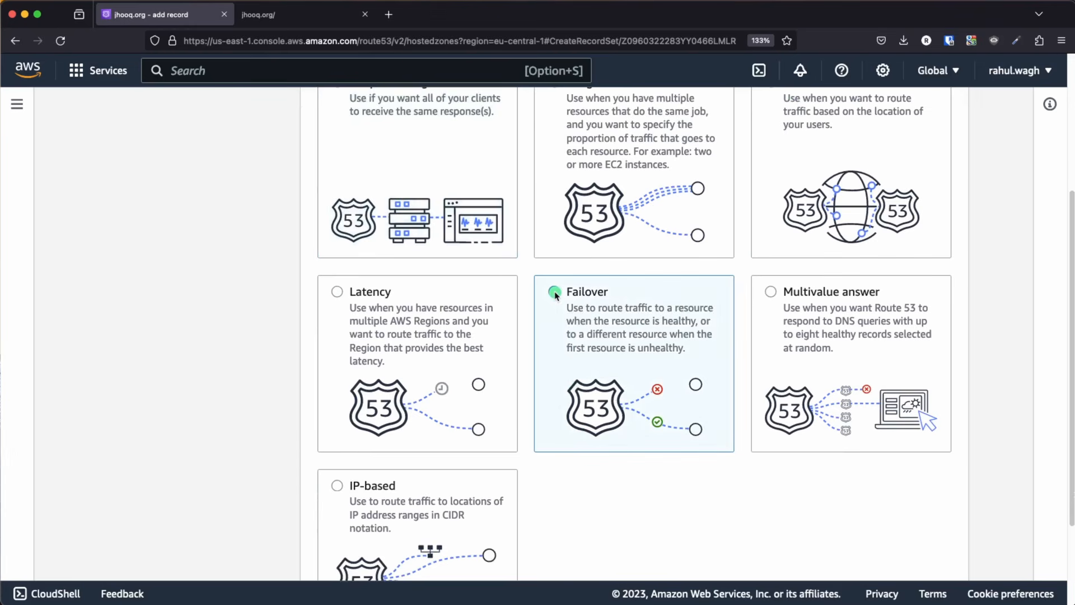
Step: Choose Failover as the routing policy, continue to the record configuration and check the basic settings for jhooq.org
scroll(736, 464, down, 3)
click(937, 550)
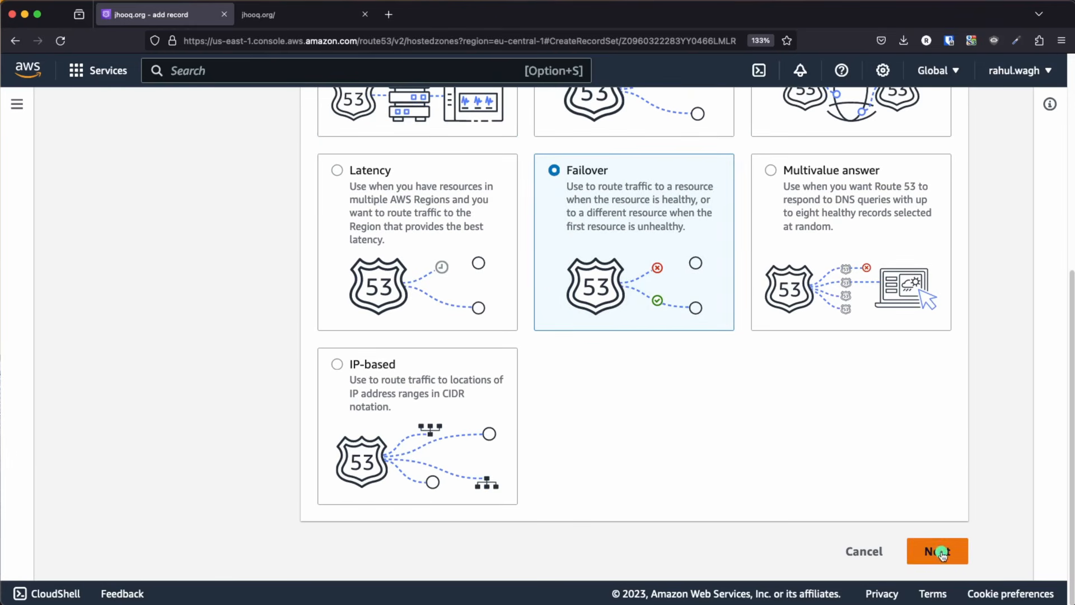
scroll(572, 282, down, 2)
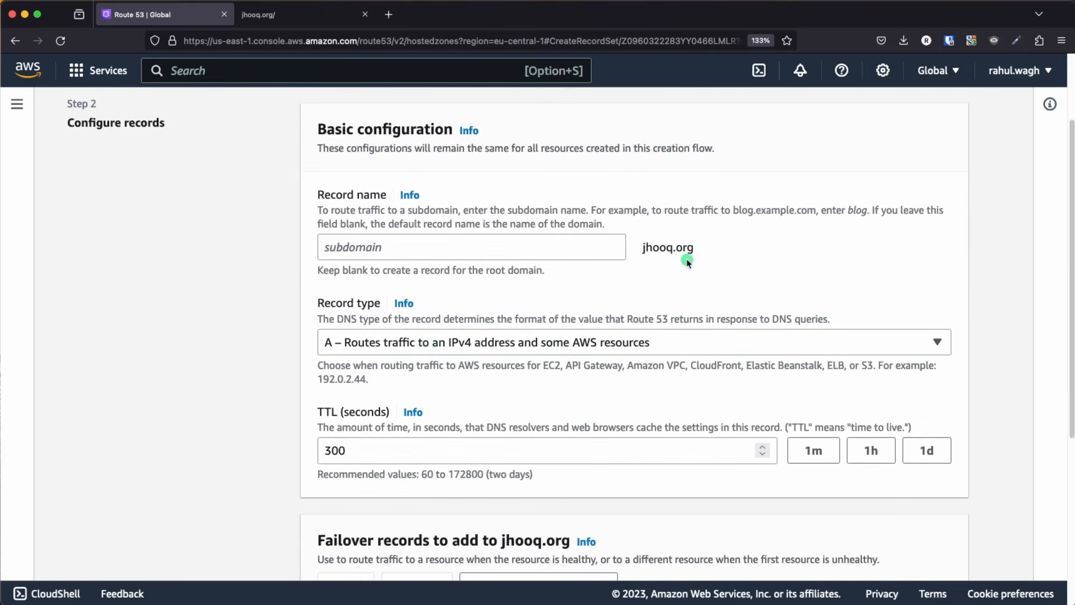
scroll(560, 313, down, 2)
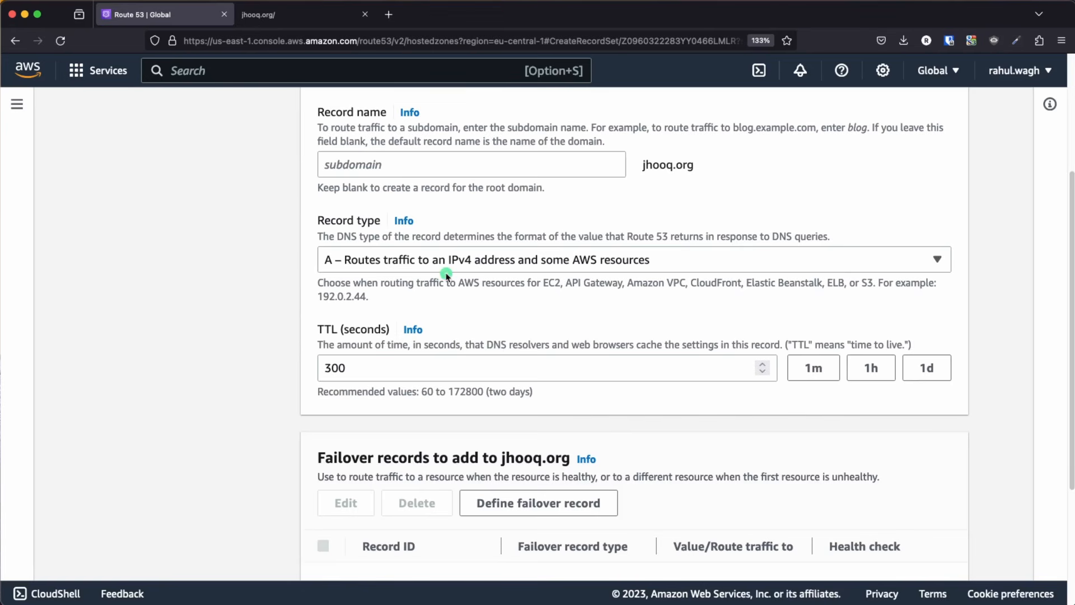
Step: Start defining a failover record for jhooq.org with Alias to Application and Classic Load Balancer as its endpoint
scroll(494, 364, down, 4)
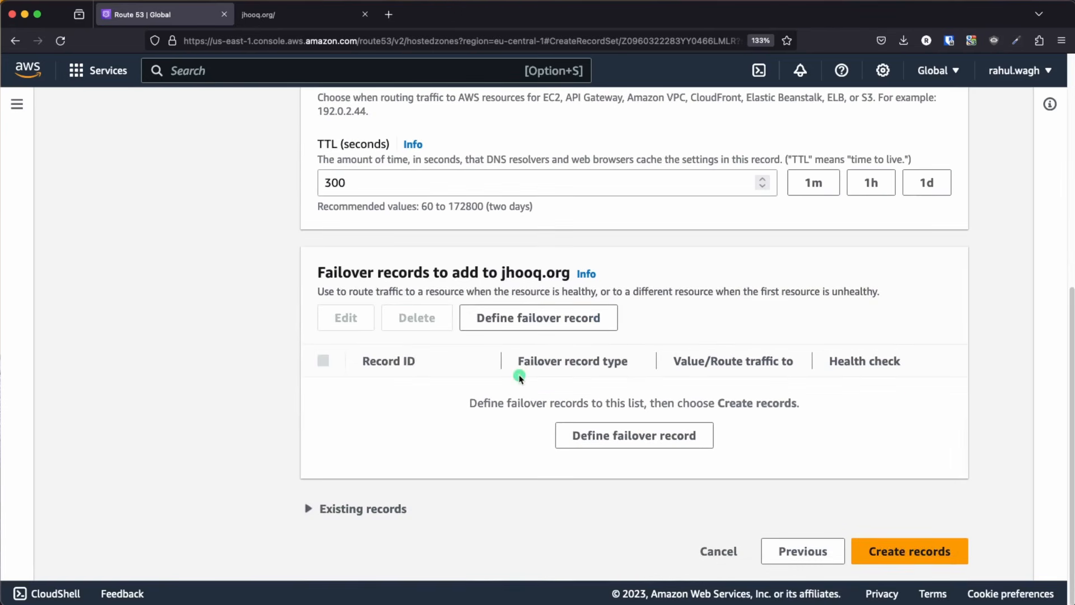
click(550, 323)
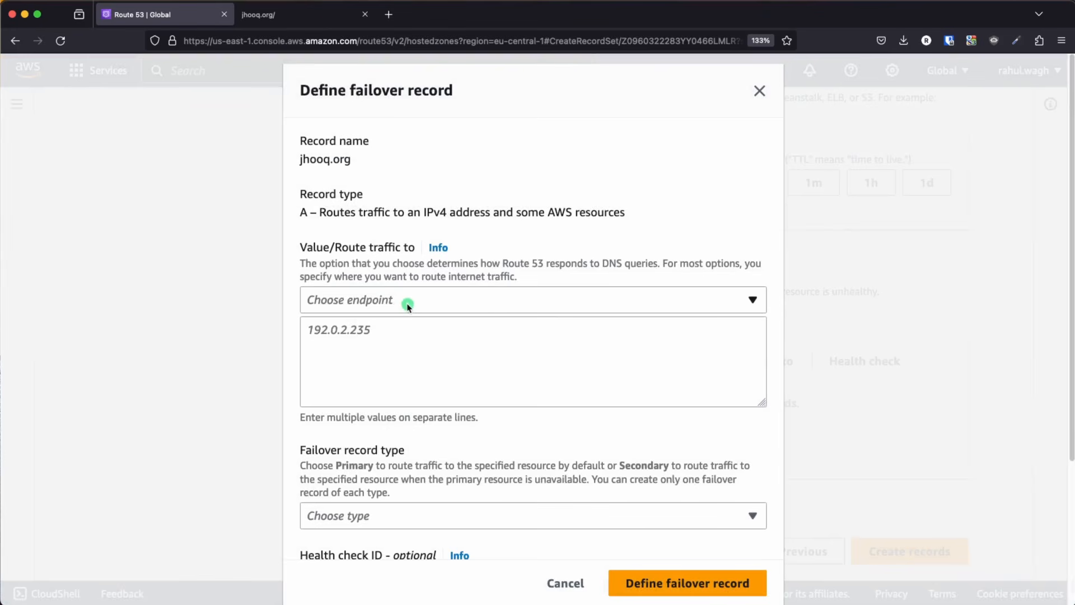
click(407, 302)
scroll(423, 476, down, 5)
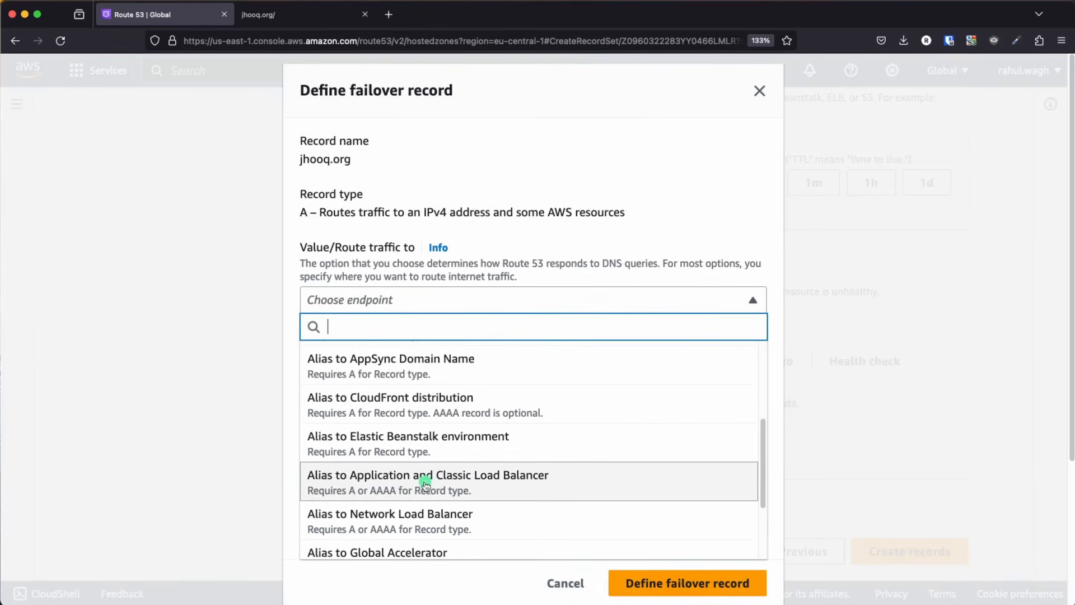
click(470, 482)
scroll(427, 297, down, 3)
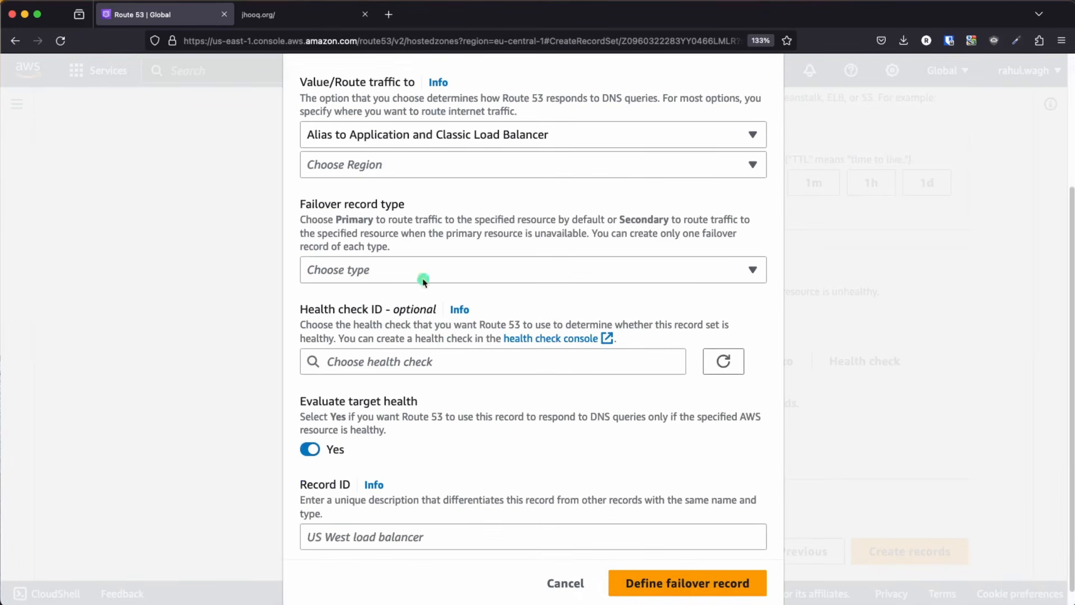
click(372, 174)
click(373, 172)
click(373, 168)
text(e)
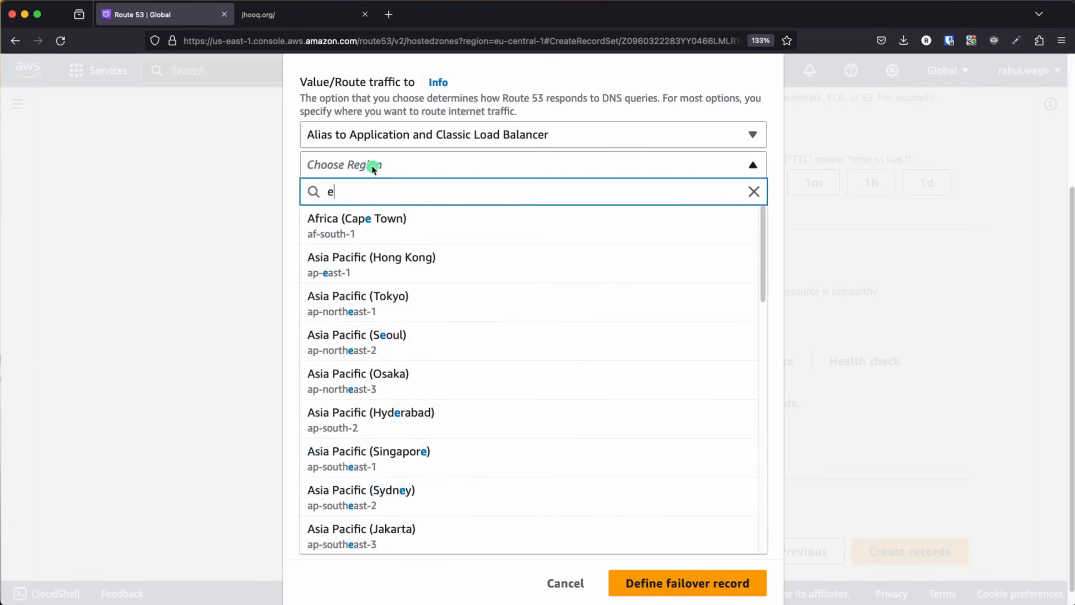
text(u)
click(385, 220)
click(381, 190)
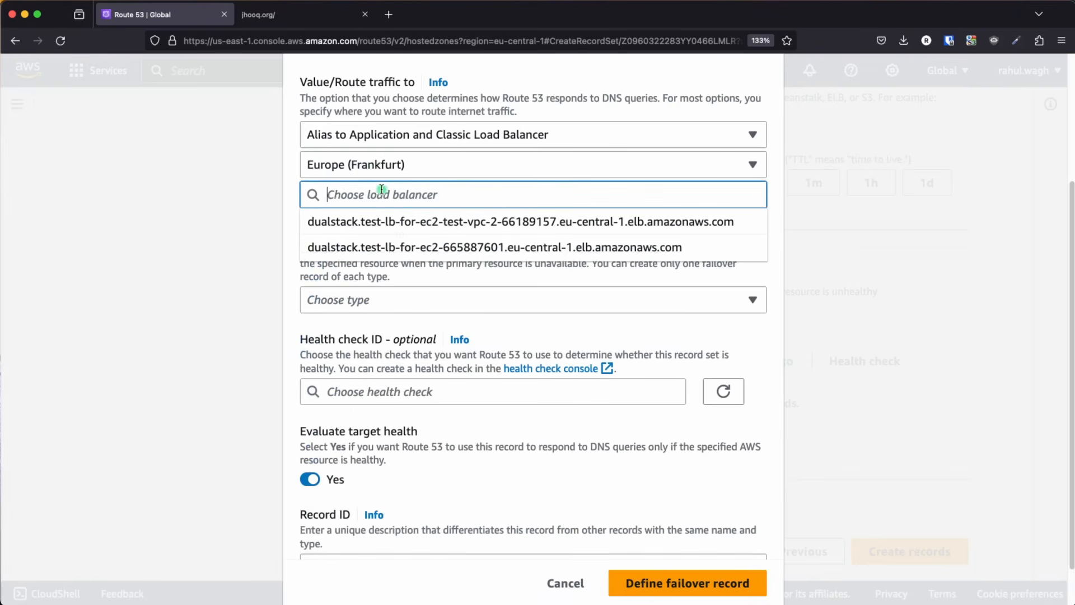
click(420, 248)
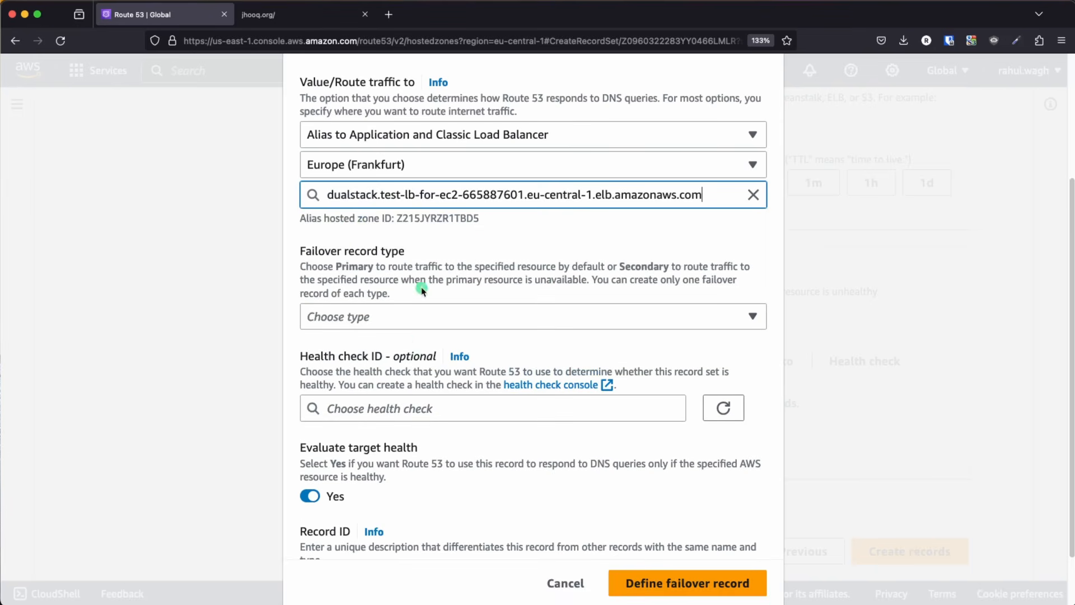
Step: Set the failover record type to Primary, enter "primaryt A record" as the record ID and define the record
click(391, 317)
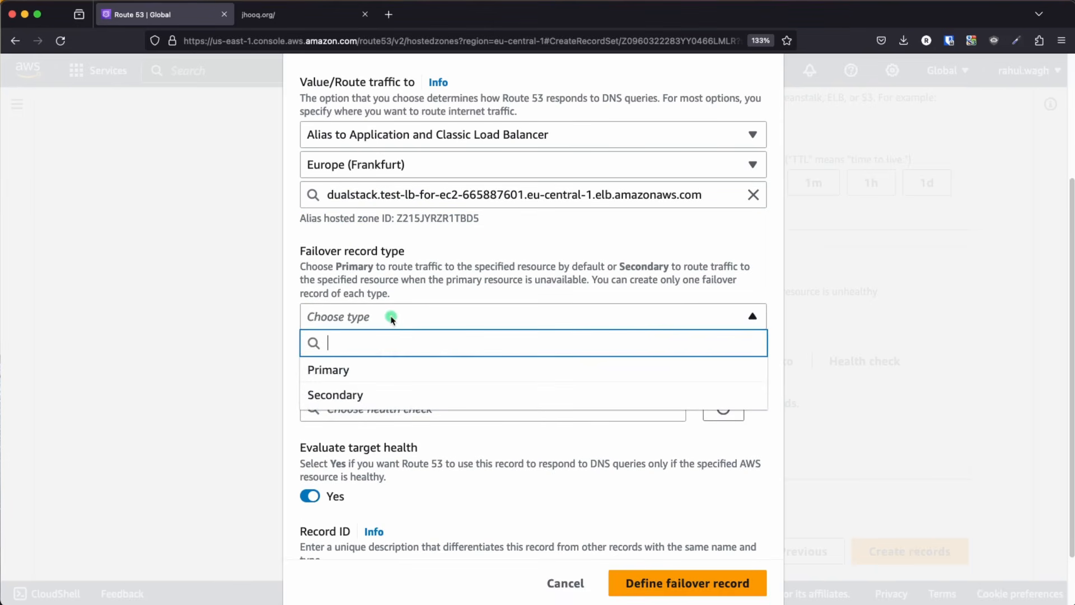
click(362, 380)
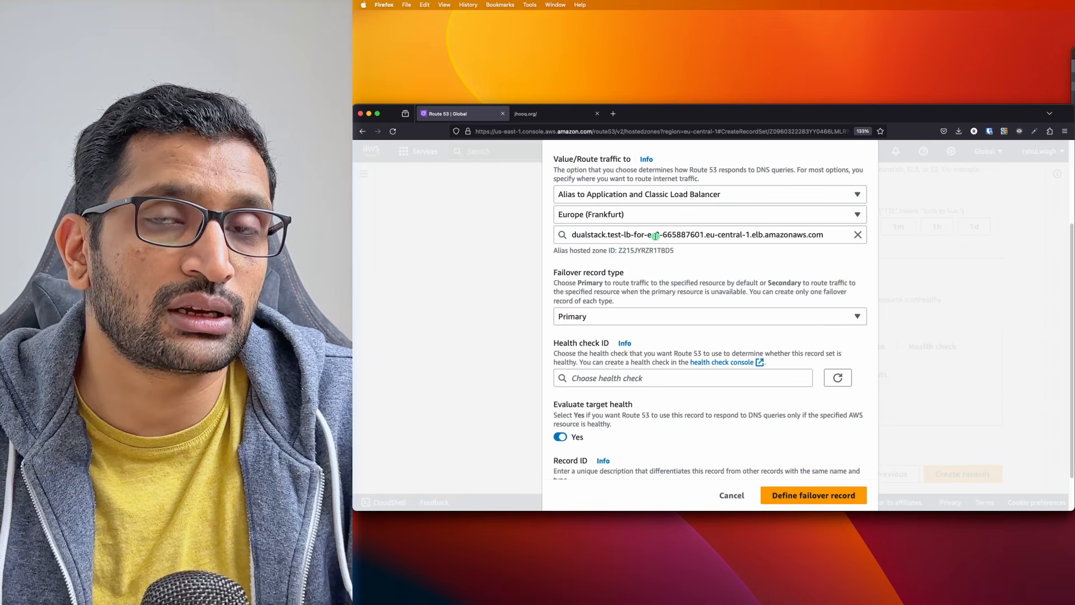
scroll(649, 378, down, 2)
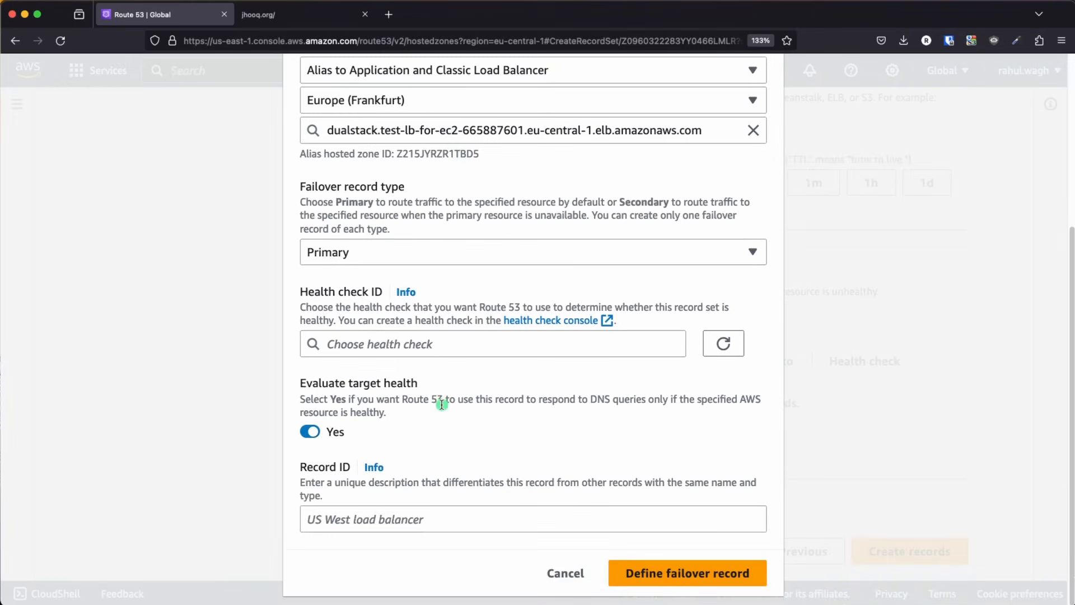
click(335, 519)
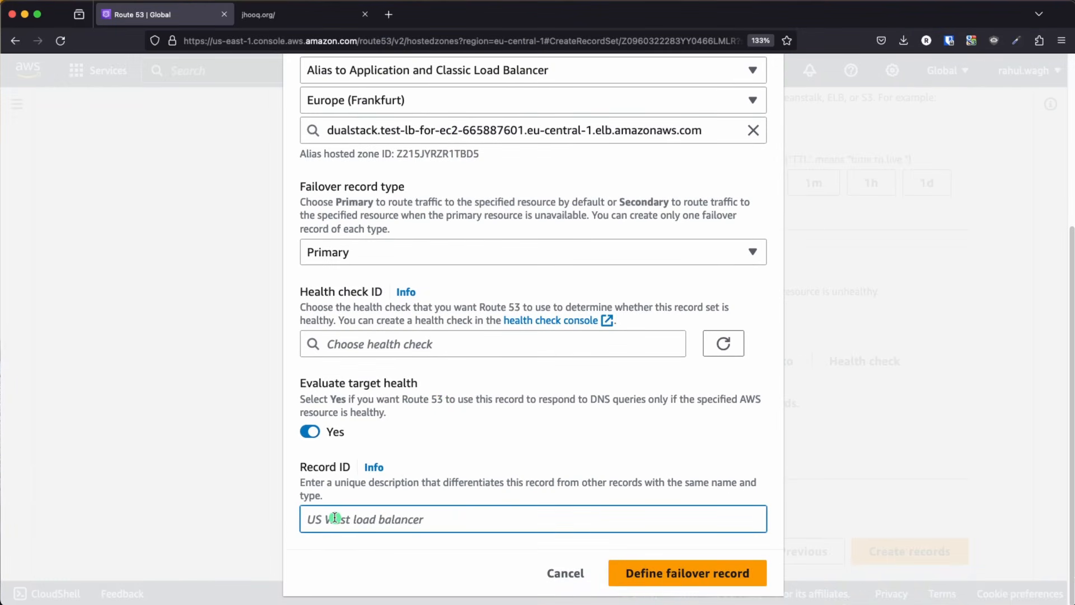
text(primaryt A record)
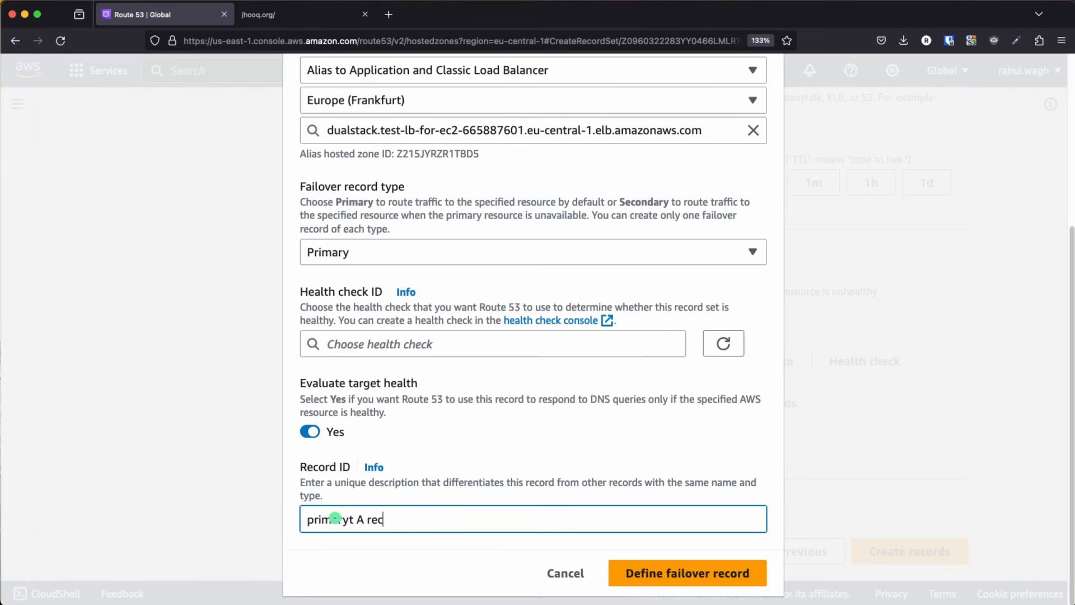
click(680, 577)
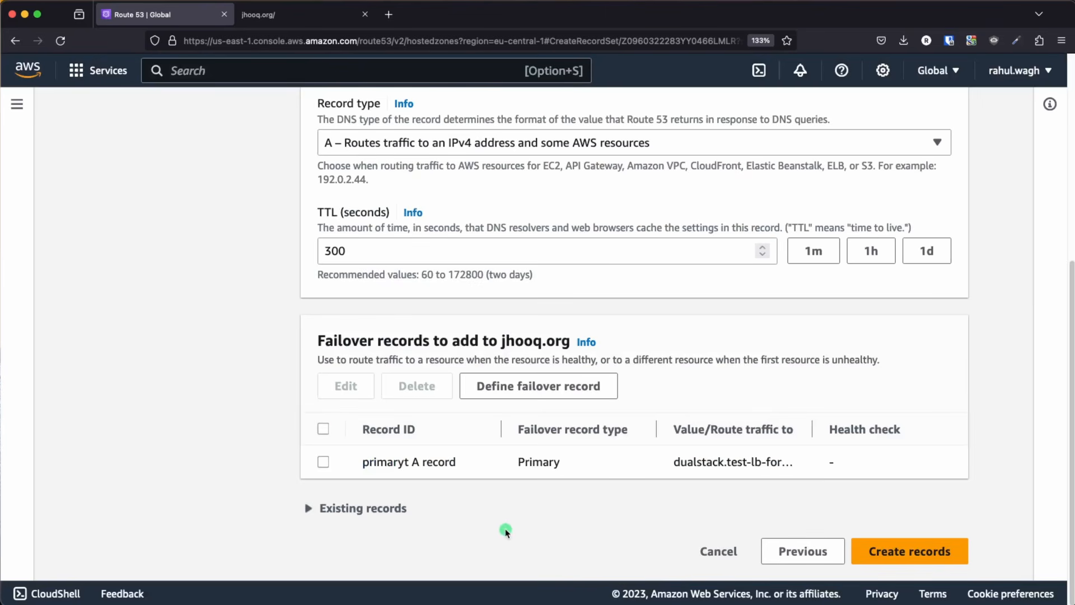
Step: Start a second failover record with Alias to Application and Classic Load Balancer as its endpoint
click(550, 386)
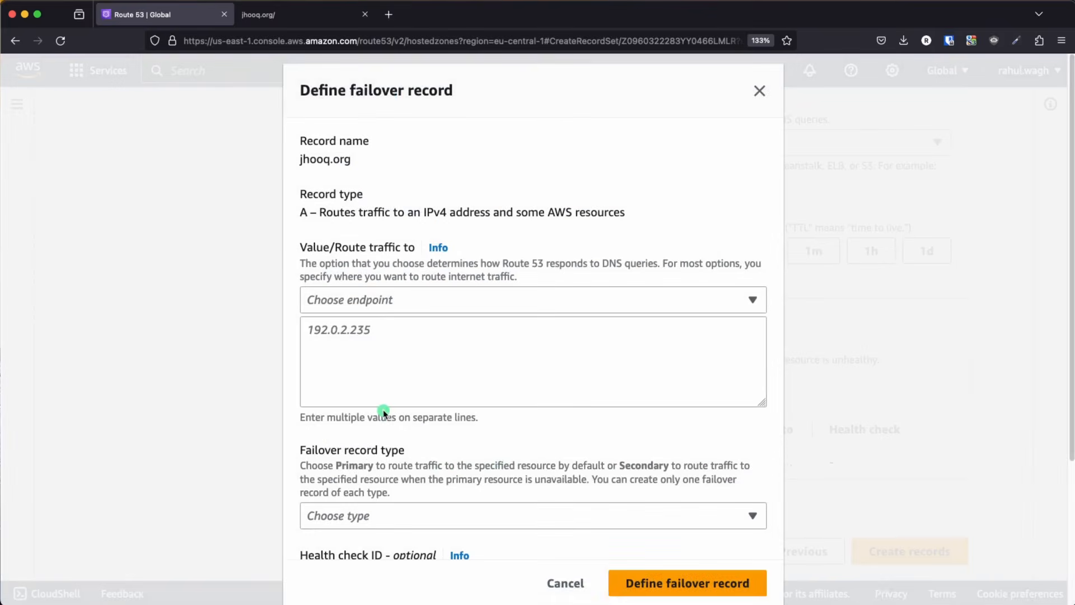
click(360, 299)
scroll(392, 474, down, 3)
scroll(391, 476, down, 1)
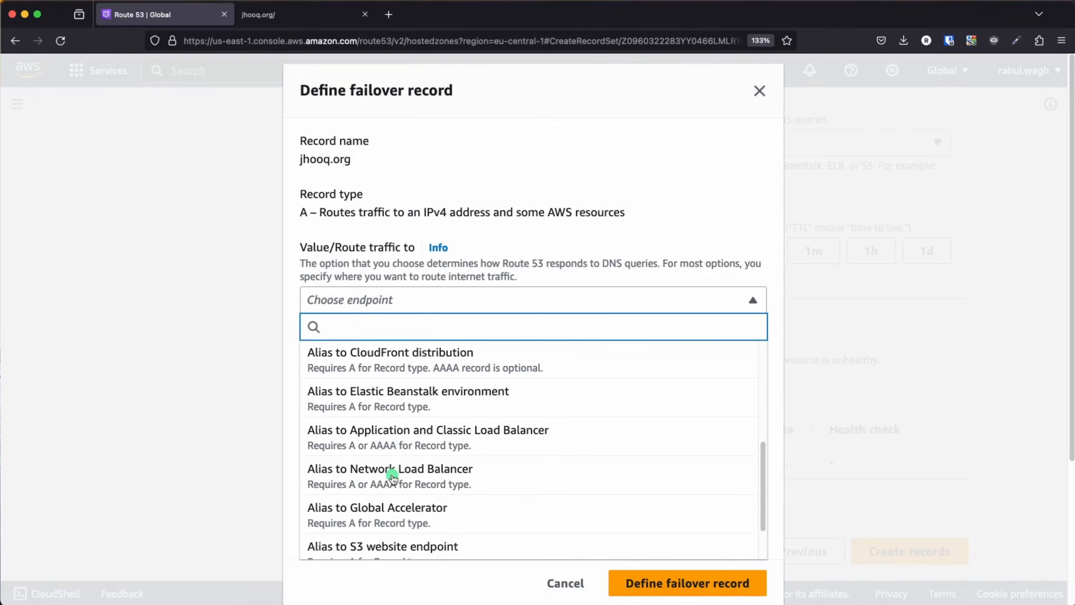
click(410, 445)
Step: Point the second record to the test-lb-for-ec2-test-vpc-2-66189157 load balancer in Europe (Frankfurt)
scroll(496, 444, down, 1)
click(393, 300)
text(eu)
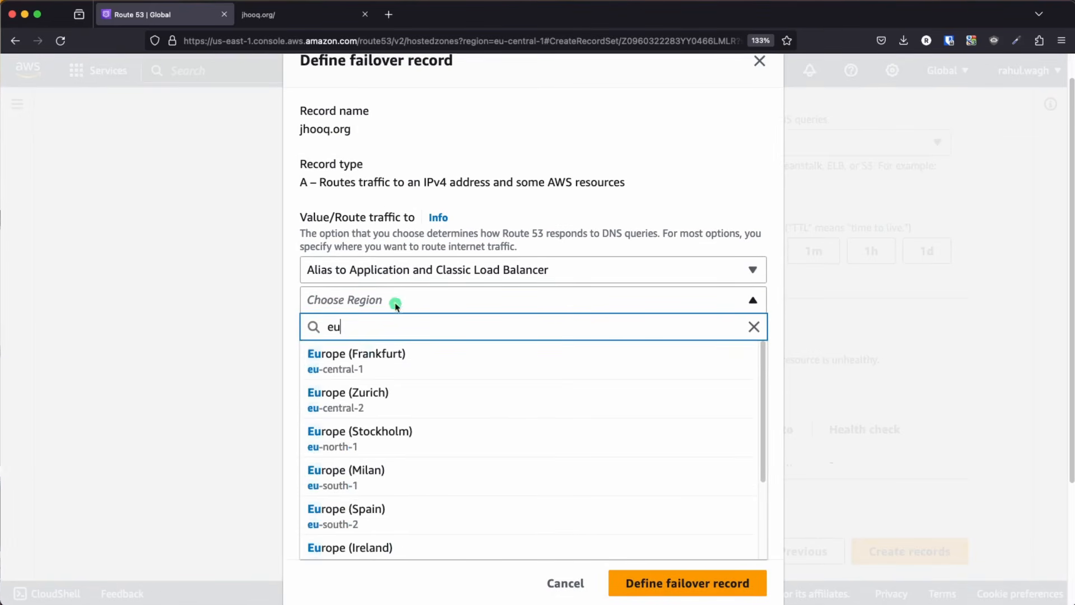
click(386, 350)
click(398, 327)
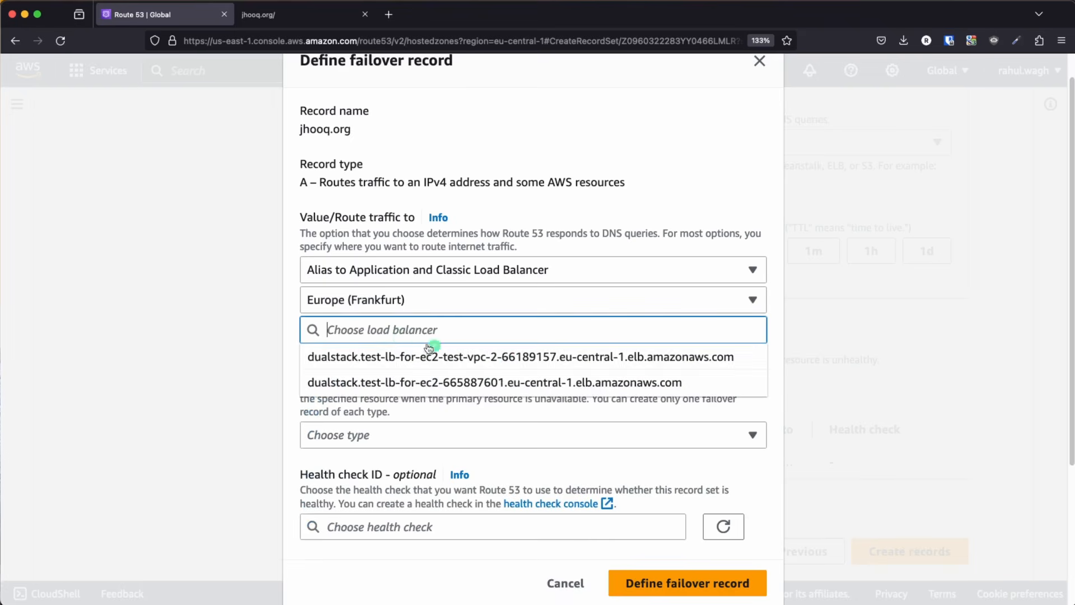
click(541, 356)
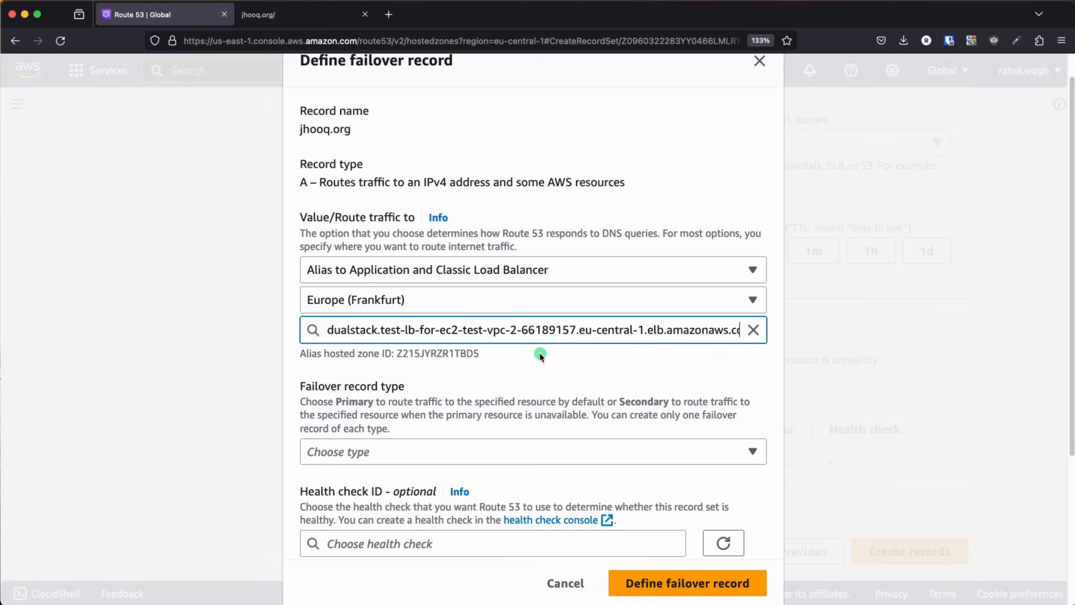
Step: Set the second record's failover type to Secondary and enter "Secondary A Record" as its record ID
click(458, 451)
click(316, 531)
scroll(425, 400, down, 5)
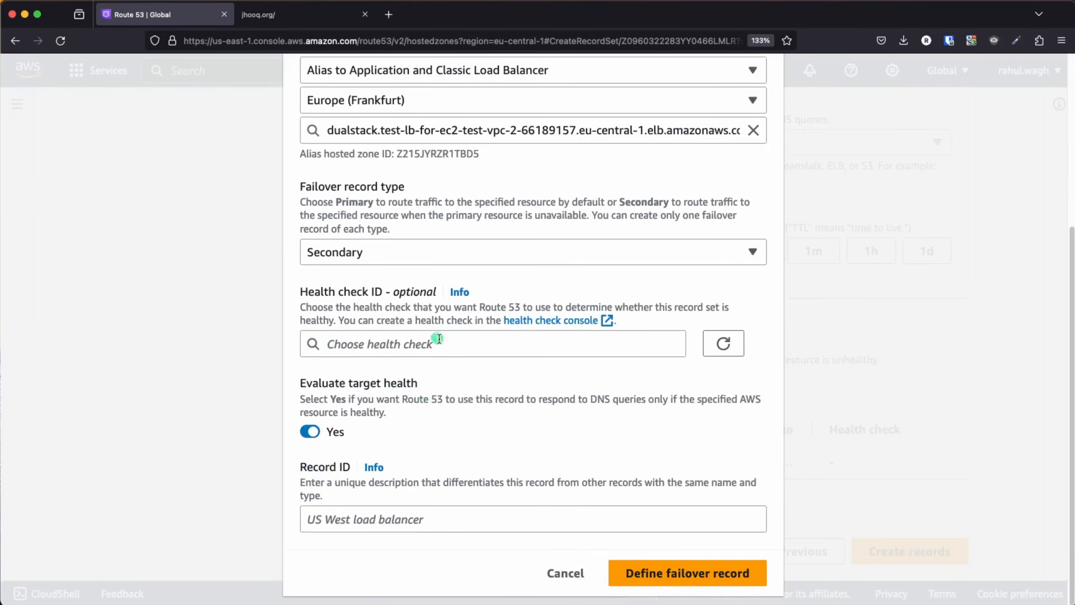
click(353, 514)
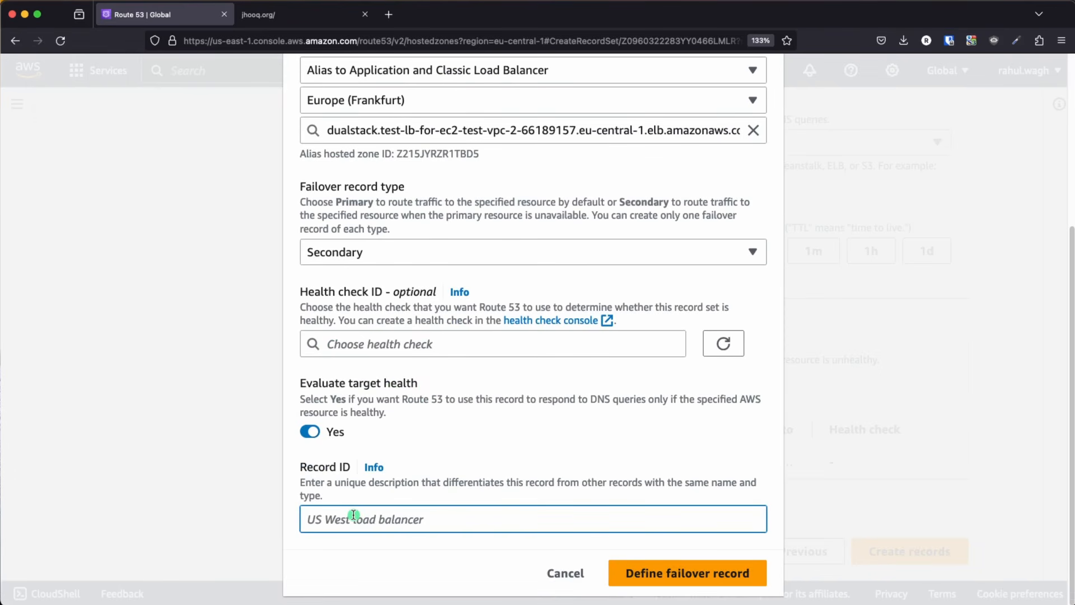
text(a)
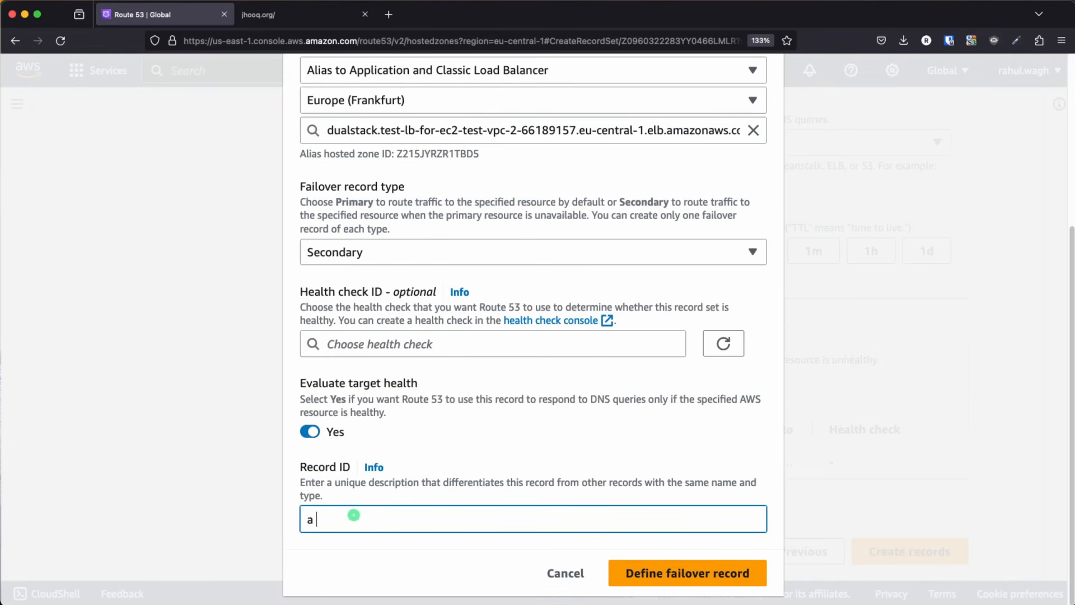
key(BackSpace)
text(A)
key(BackSpace)
key(BackSpace)
text(Secondary A Record)
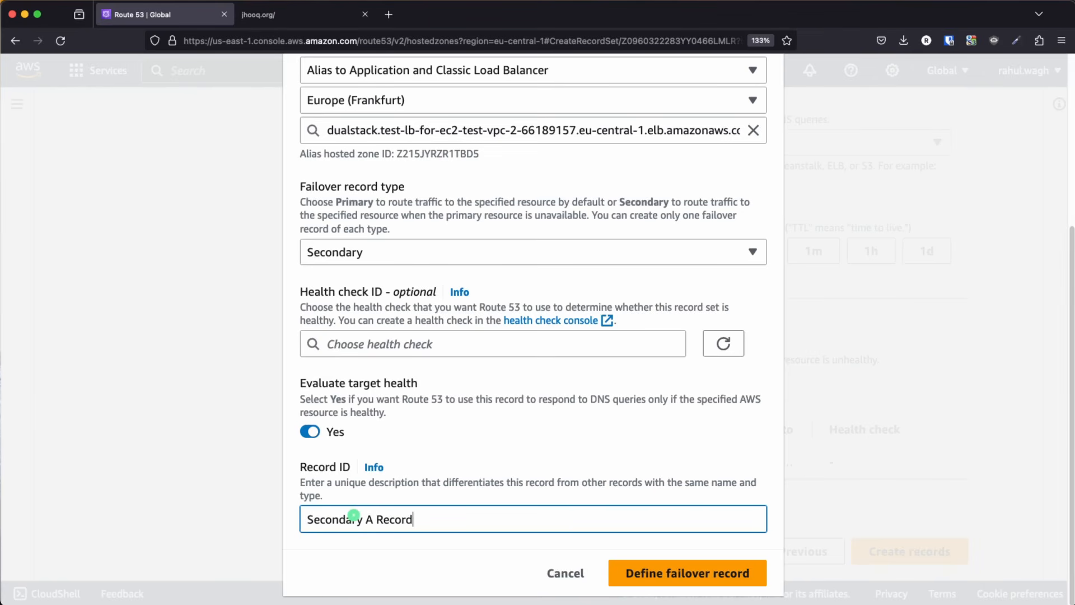
Step: Define the secondary failover record and create both failover records in the jhooq.org hosted zone
click(656, 582)
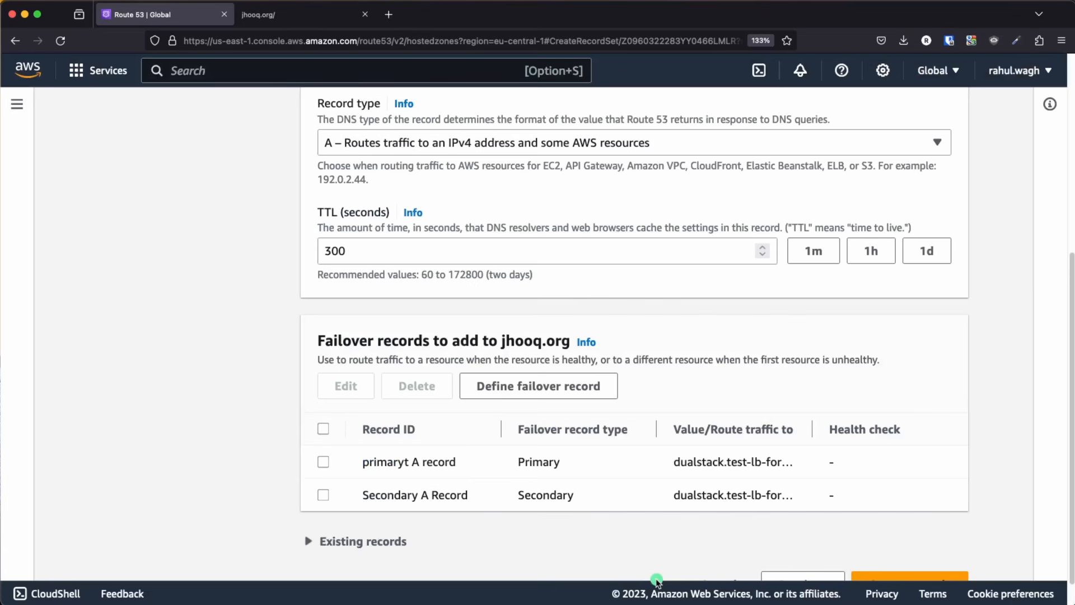
click(323, 429)
scroll(532, 472, down, 2)
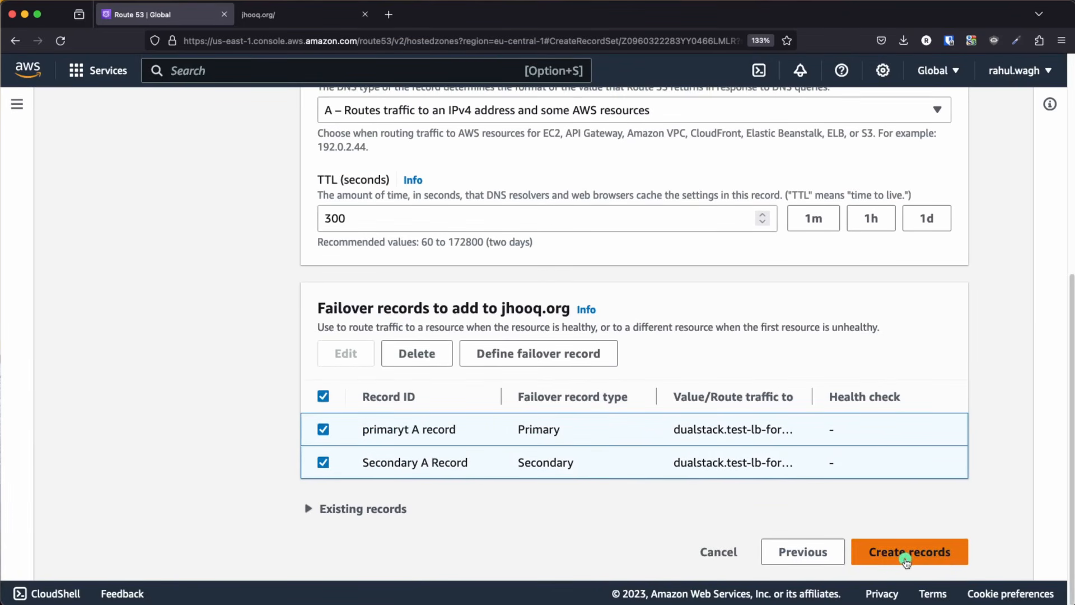
click(905, 558)
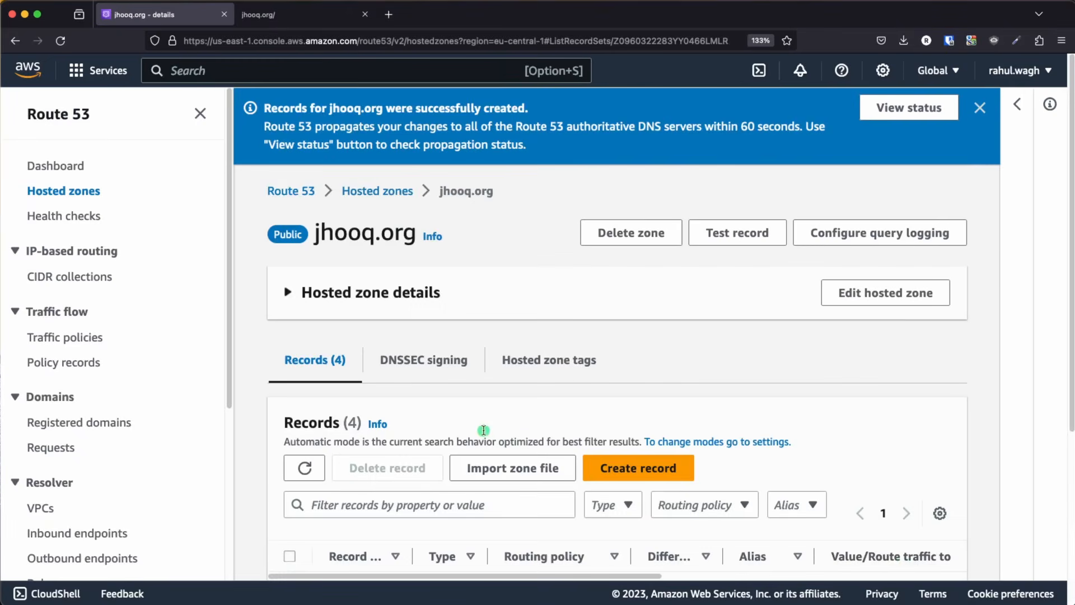
Step: Widen the records list's value column to compare the primary and secondary load balancer targets, and view the propagation status of the change
scroll(493, 442, down, 5)
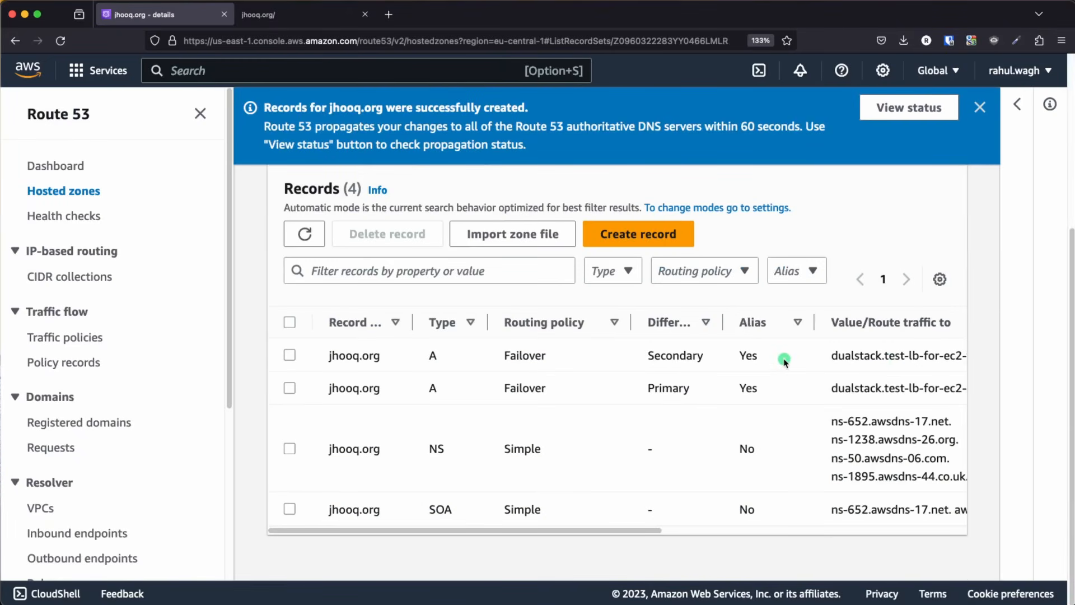
scroll(549, 538, right, 5)
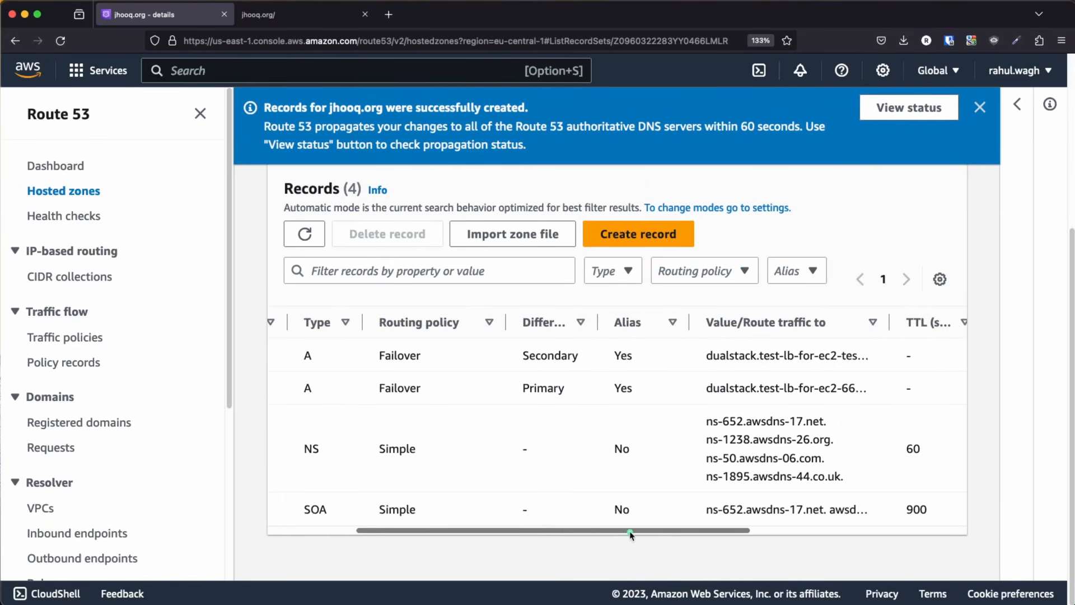
drag(816, 324, 972, 336)
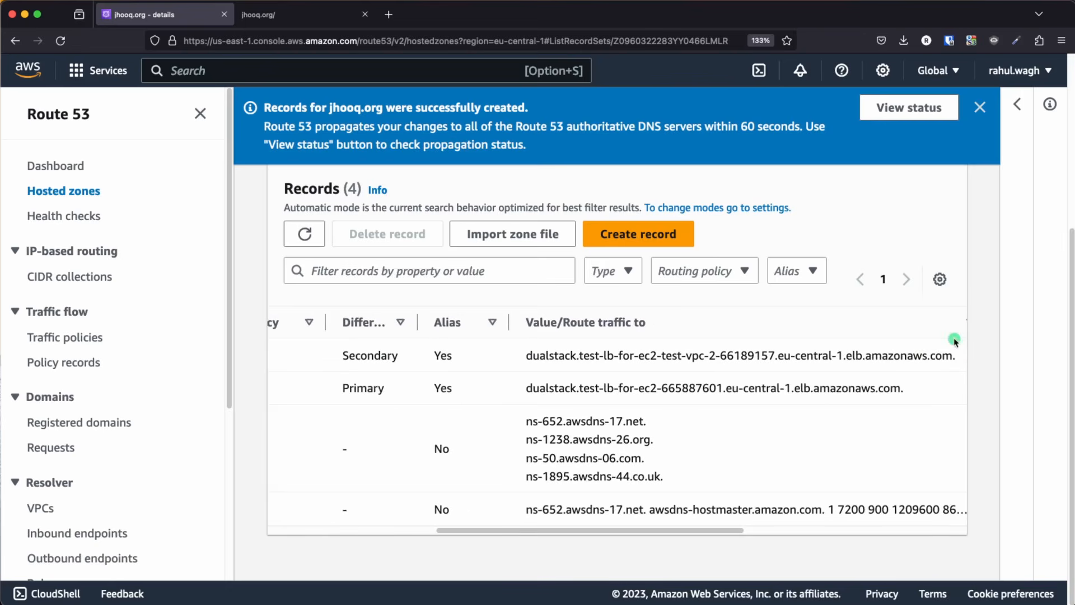
drag(594, 388, 723, 389)
drag(558, 355, 702, 356)
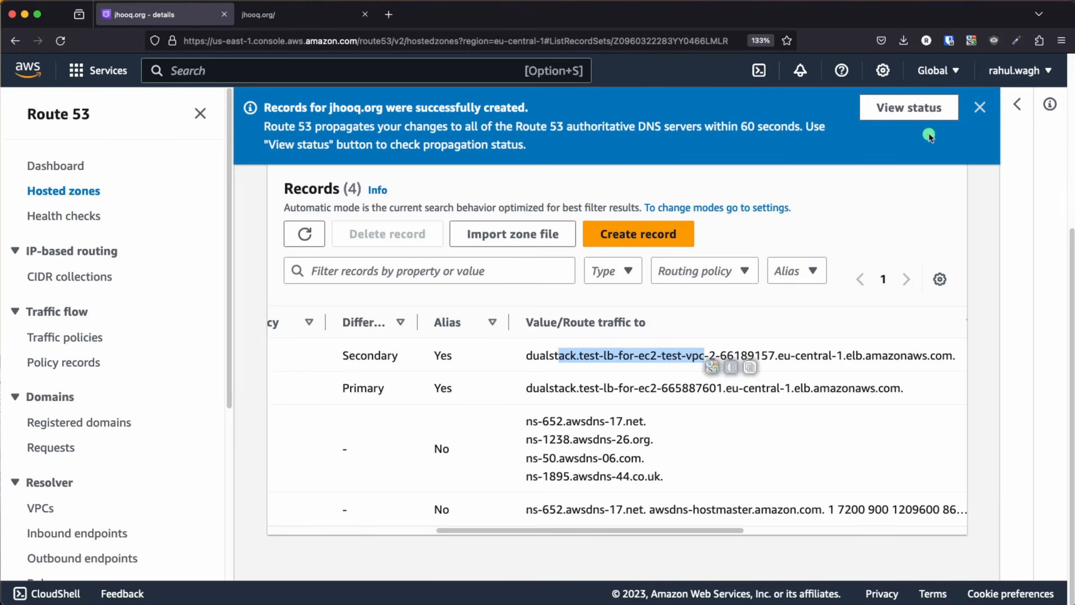
click(907, 107)
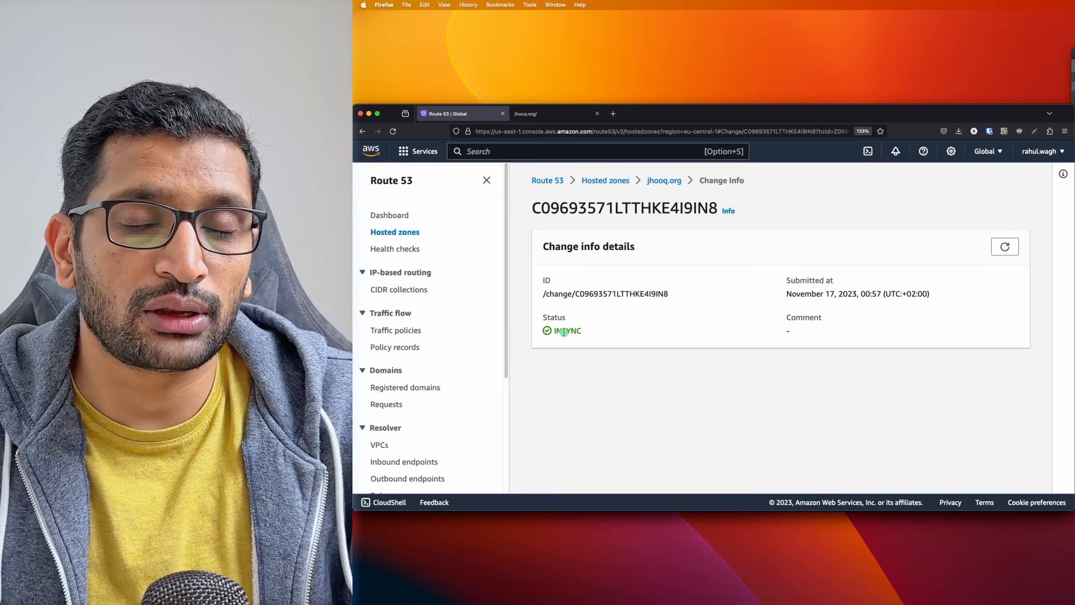
Step: Switch to Keynote to review the failover routing diagram, and return to the AWS console in Firefox
key(super+Tab)
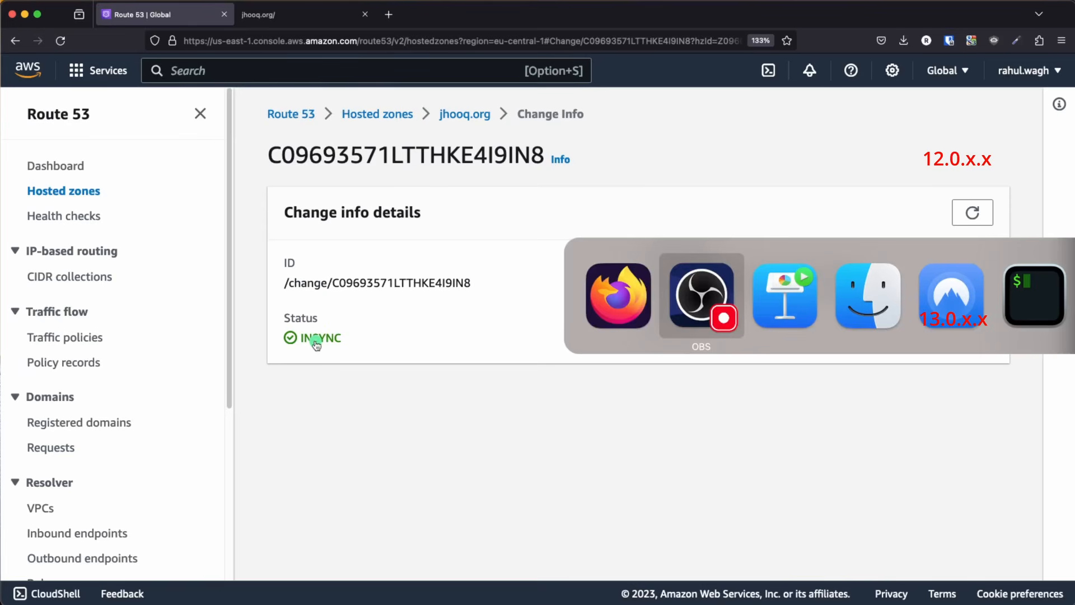
key(super+Tab)
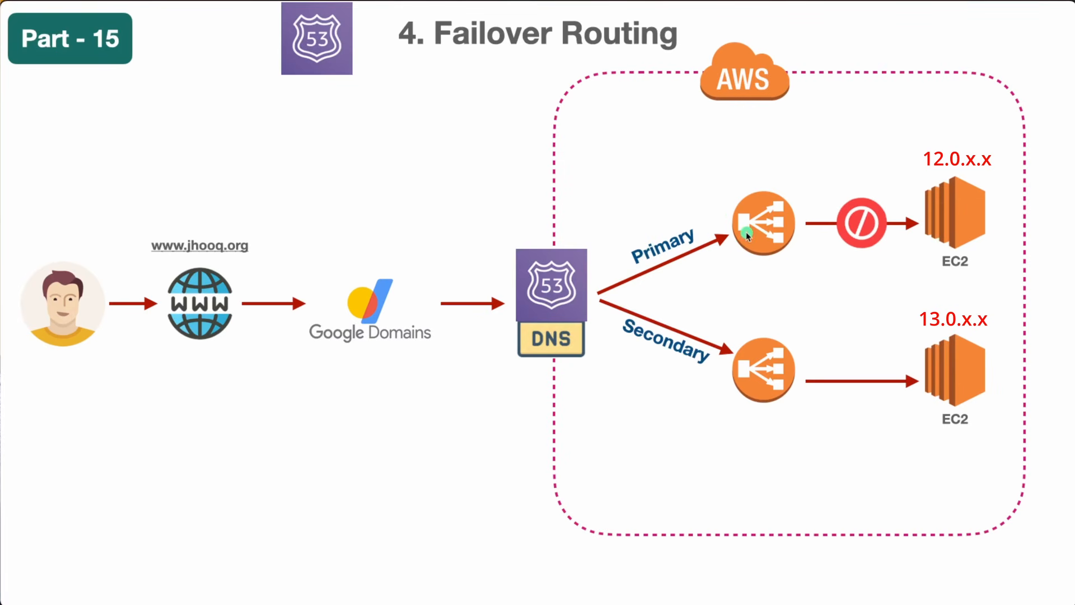
key(super+Tab)
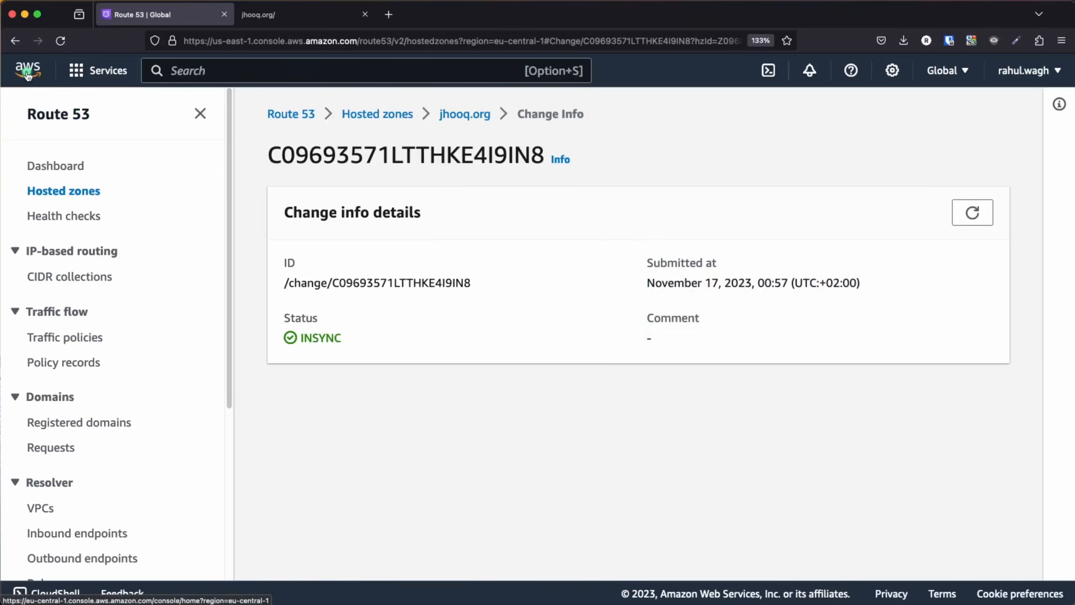
Step: Open the list of running EC2 instances, select test-ec2-instance and check its private IPv4 address
click(43, 83)
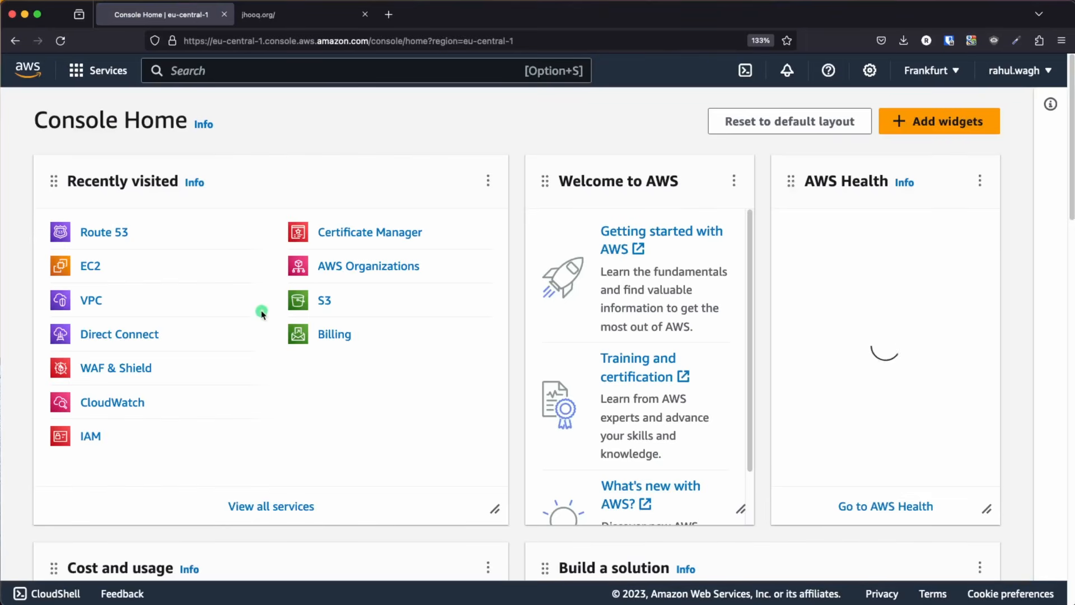
click(89, 267)
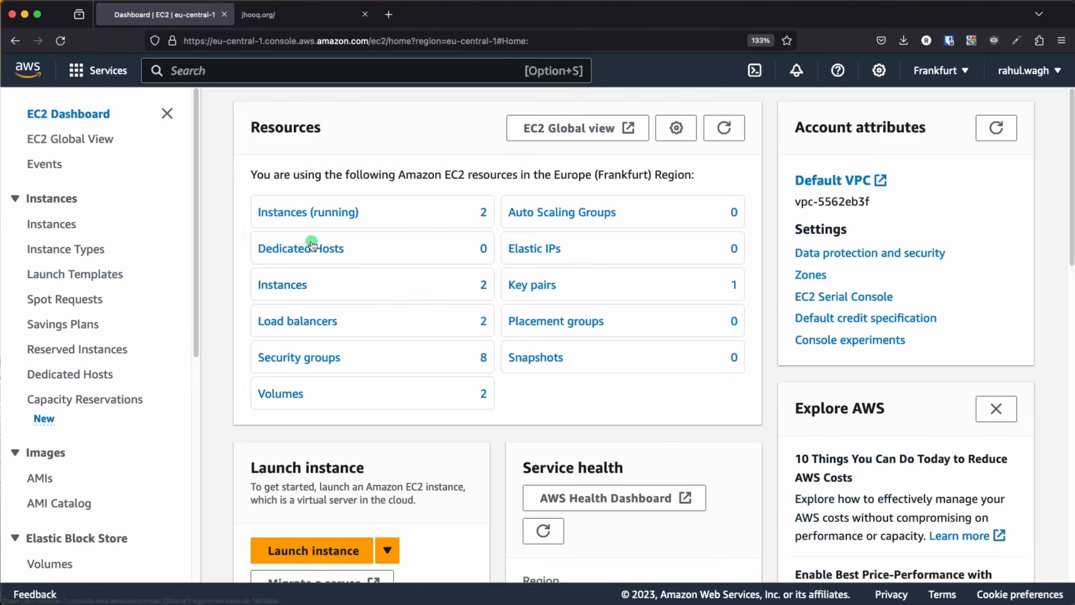
click(312, 212)
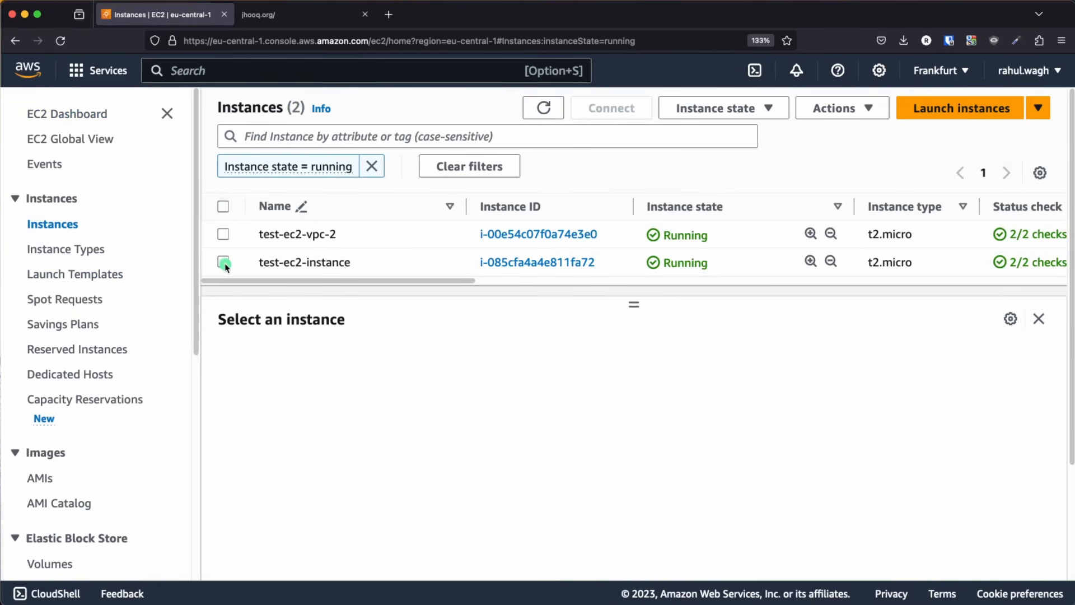
click(224, 263)
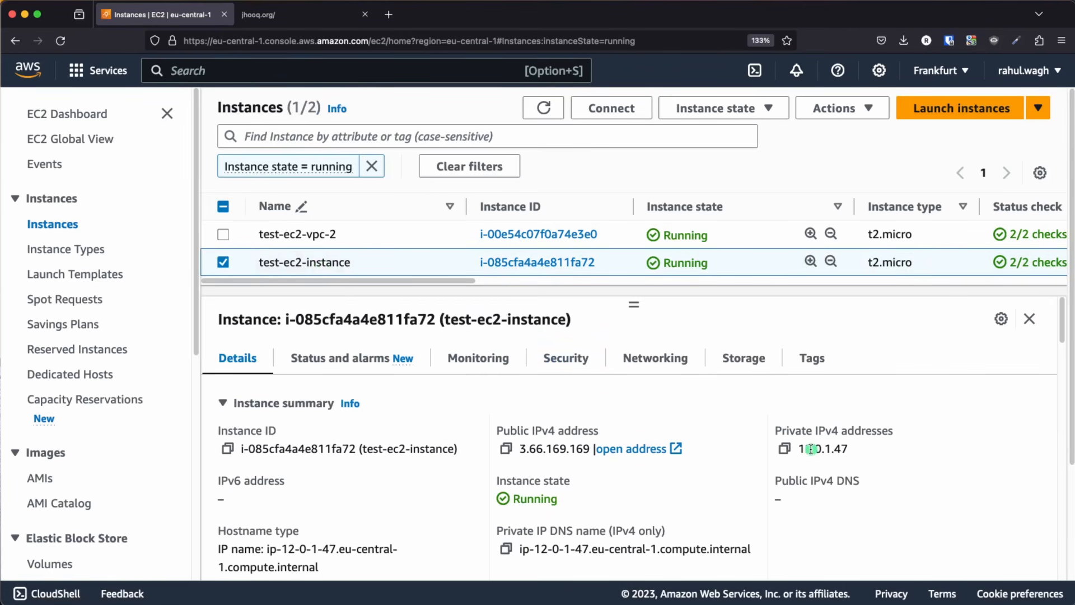
drag(799, 447, 877, 455)
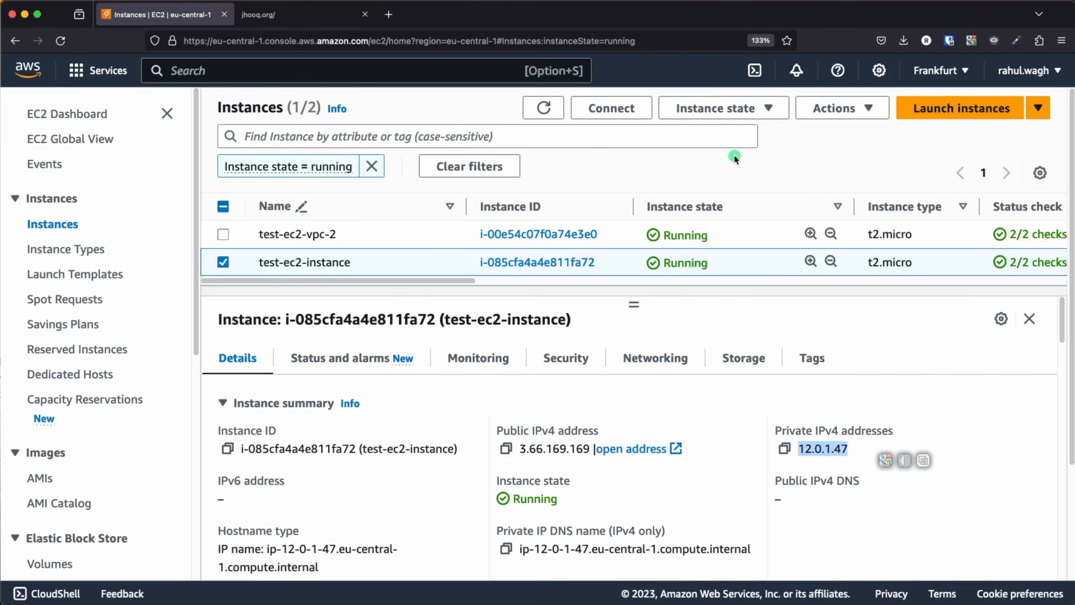
Step: Stop test-ec2-instance and check its instance state in the list
click(768, 109)
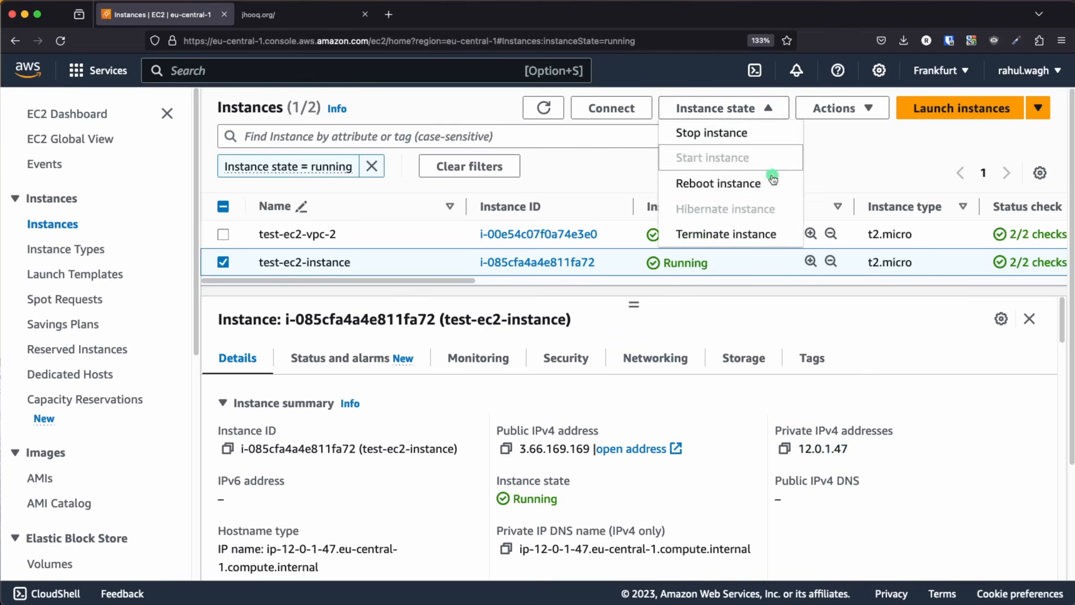
click(740, 138)
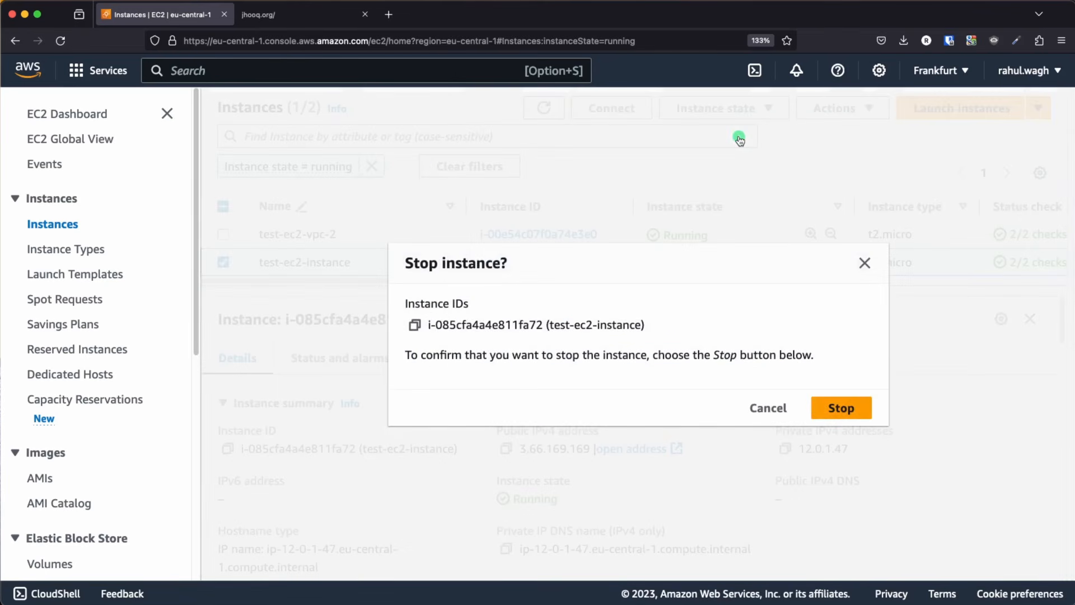
click(834, 406)
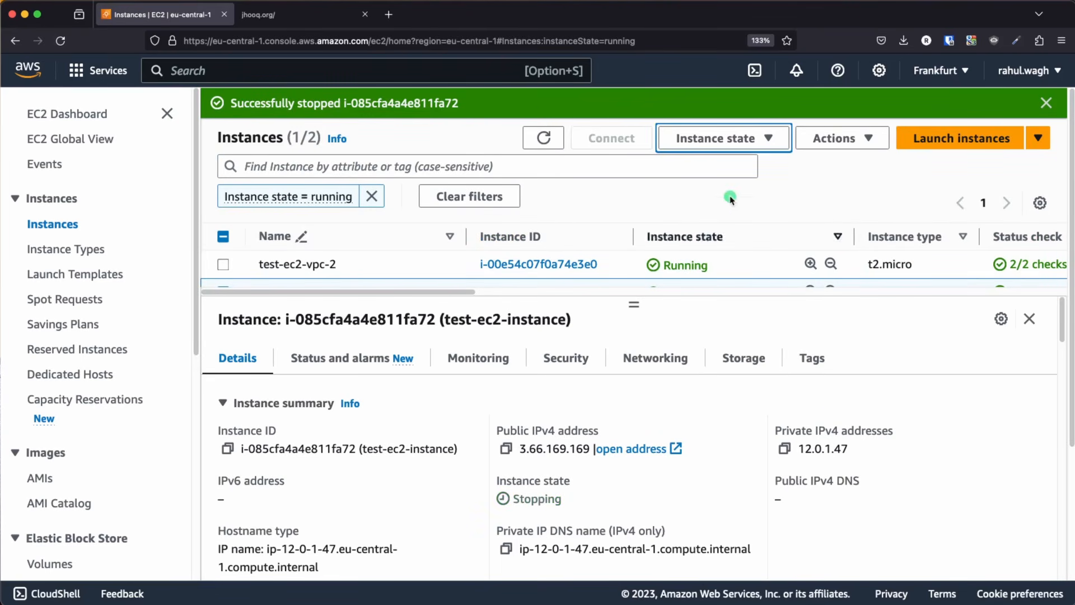
scroll(725, 195, down, 4)
scroll(683, 189, up, 2)
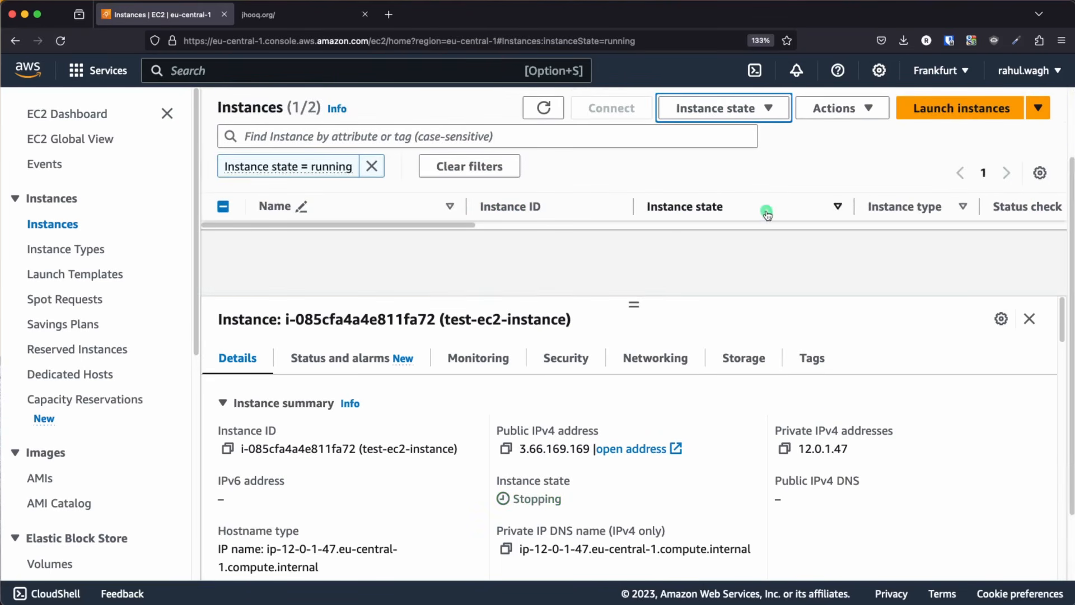
scroll(768, 209, down, 2)
scroll(644, 288, up, 2)
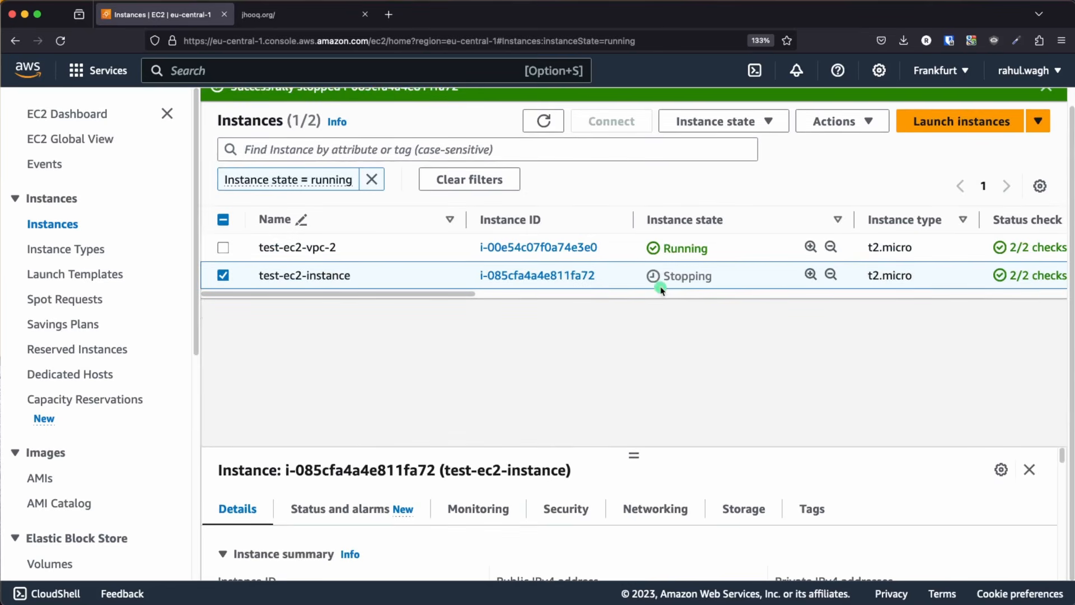
Step: Switch to Keynote to revisit the primary and secondary paths on the failover diagram, and return to Firefox
key(super+Tab)
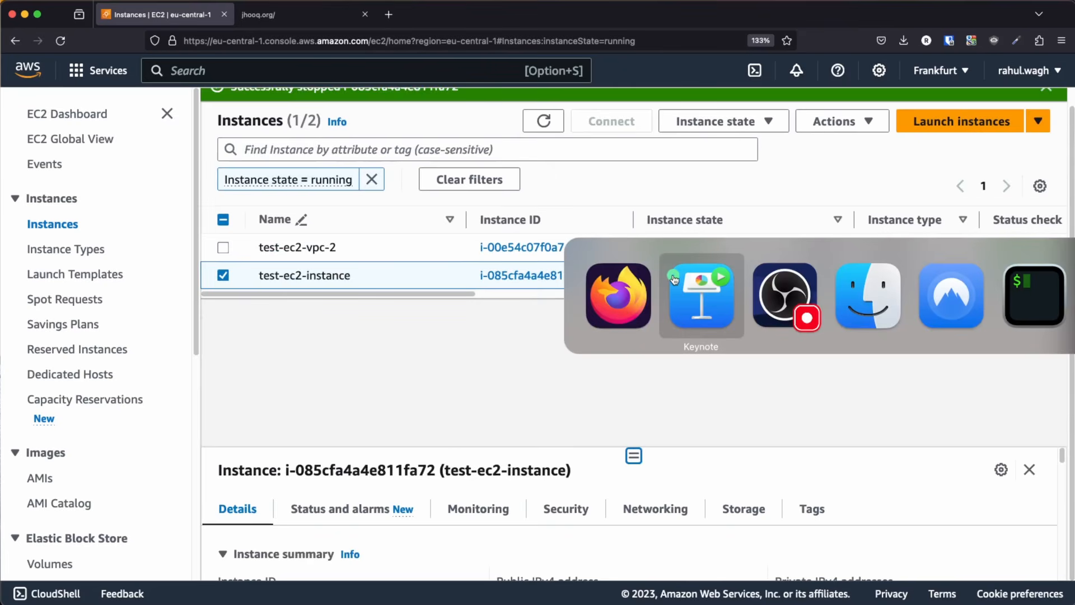
click(674, 279)
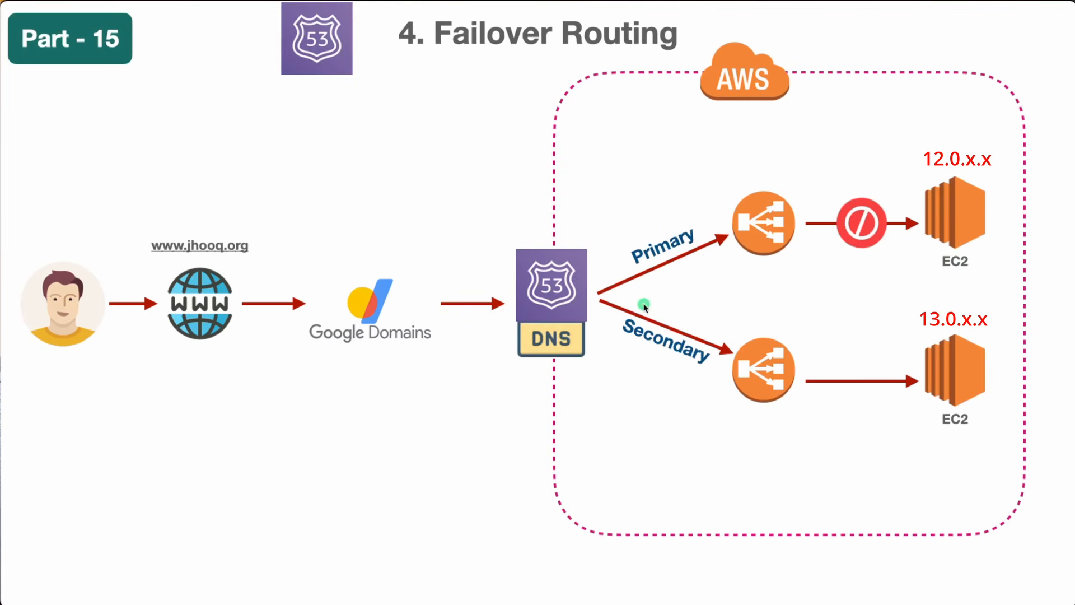
key(super+Tab)
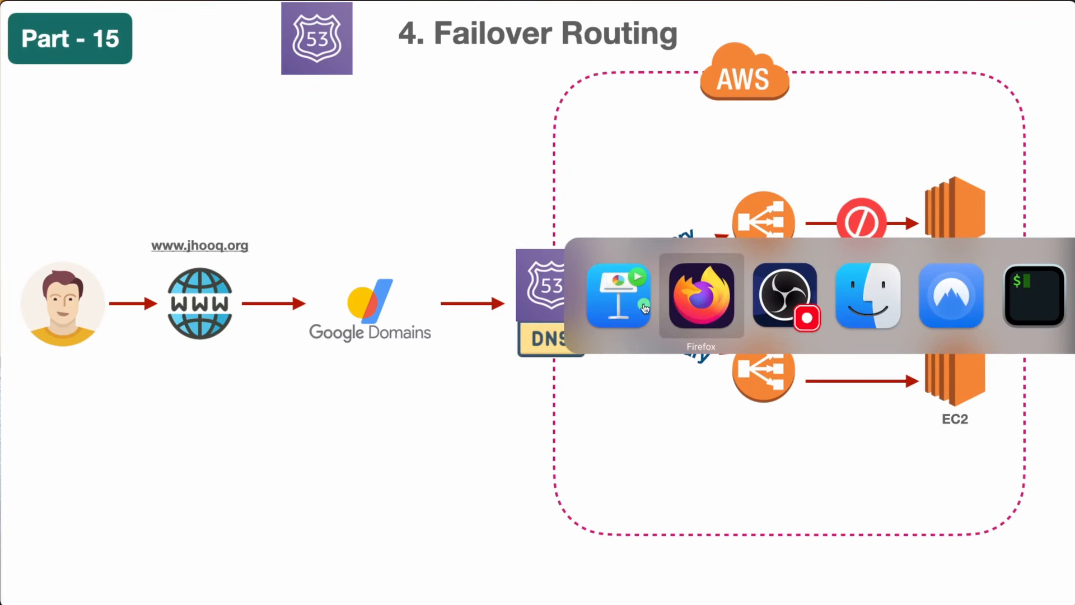
key(super+Tab)
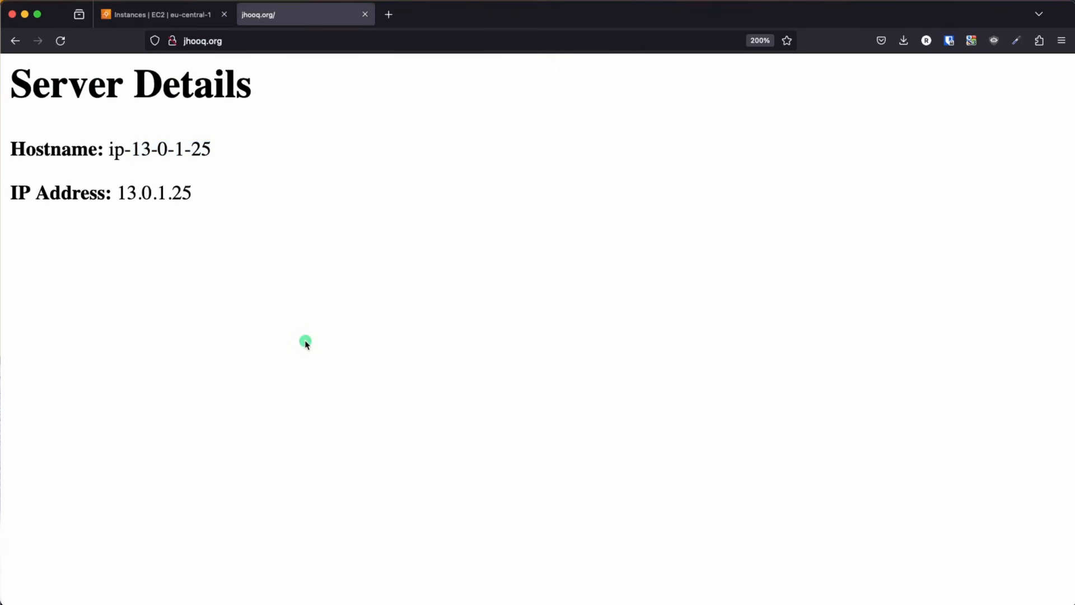
Step: Reload the jhooq.org page twice and check which server's hostname it returns
key(super+r)
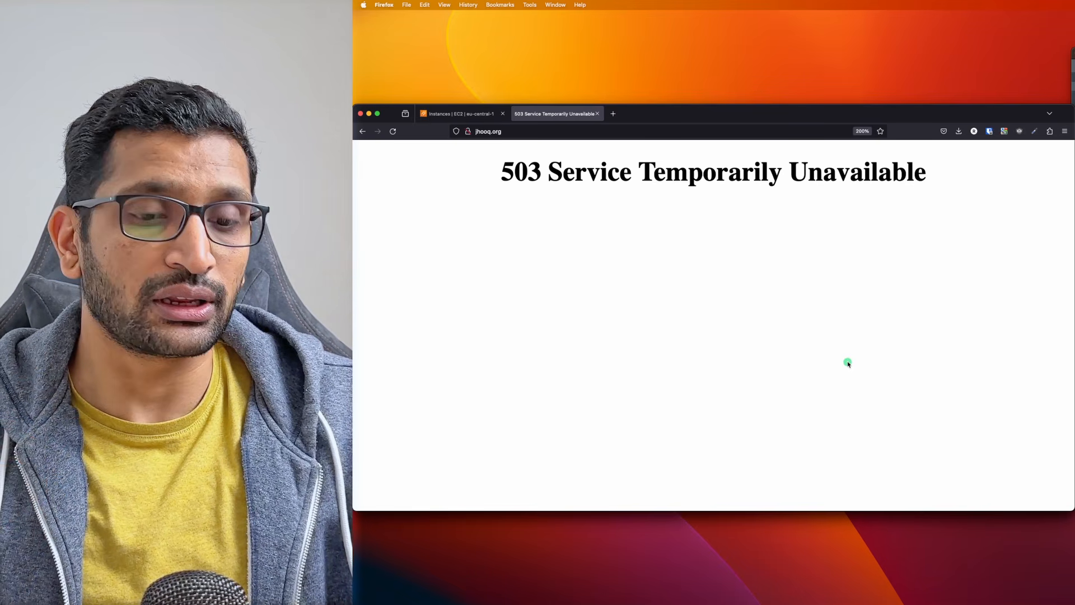
key(super+r)
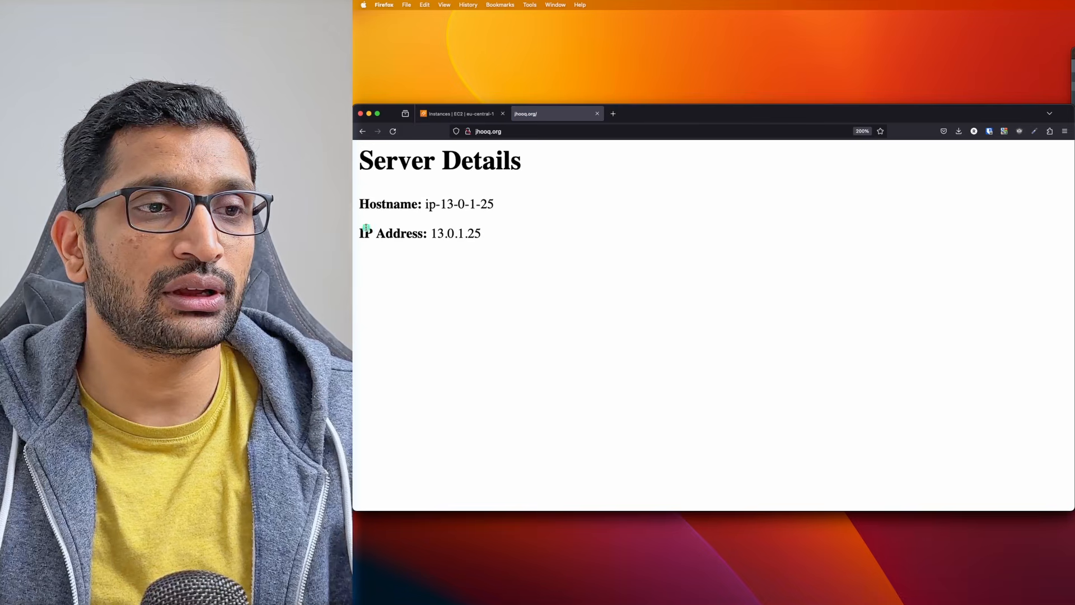
drag(441, 205, 493, 205)
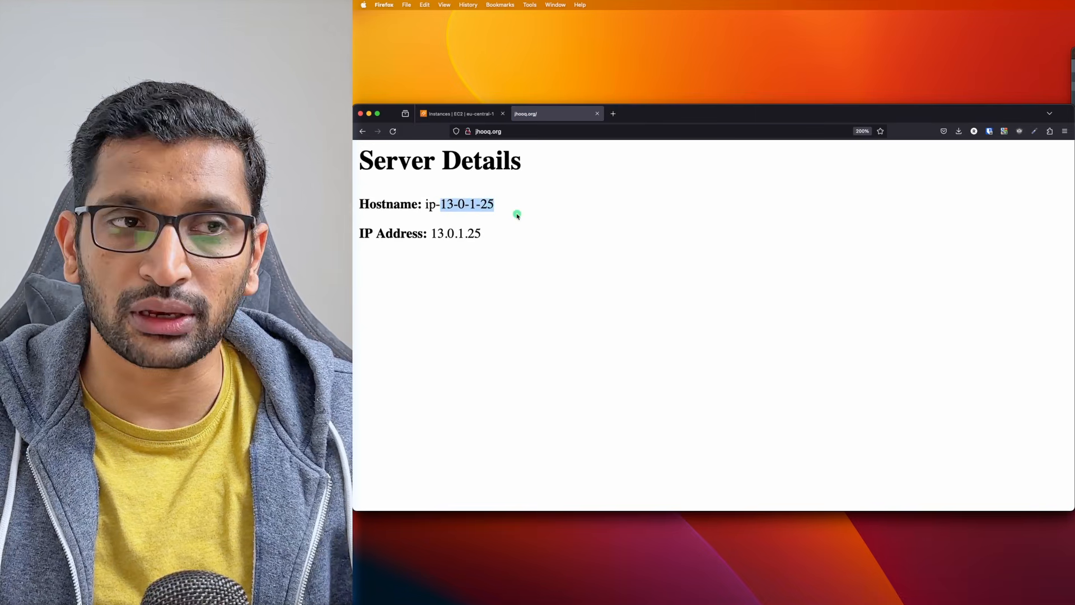
Step: Refresh the running instances list, open test-ec2-vpc-2 and compare its private IPv4 address with the one on the jhooq.org page
click(473, 114)
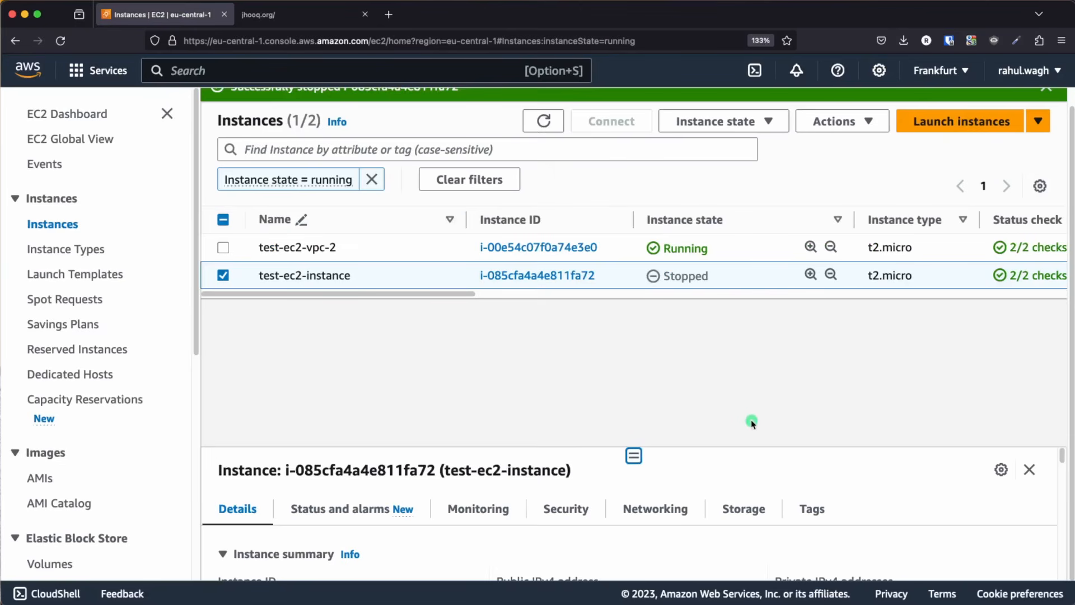
click(541, 124)
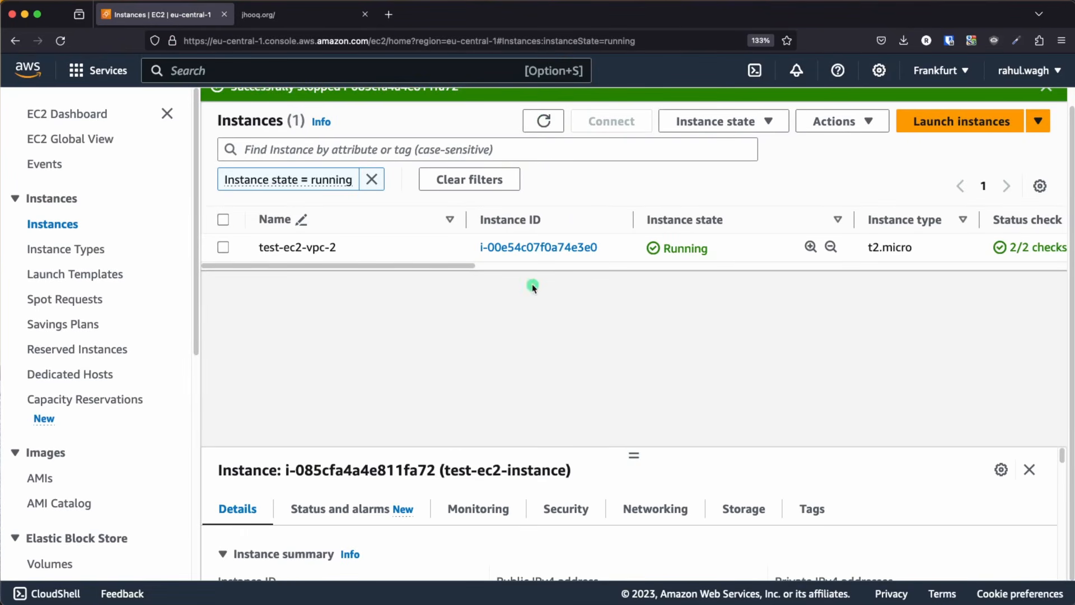
click(541, 248)
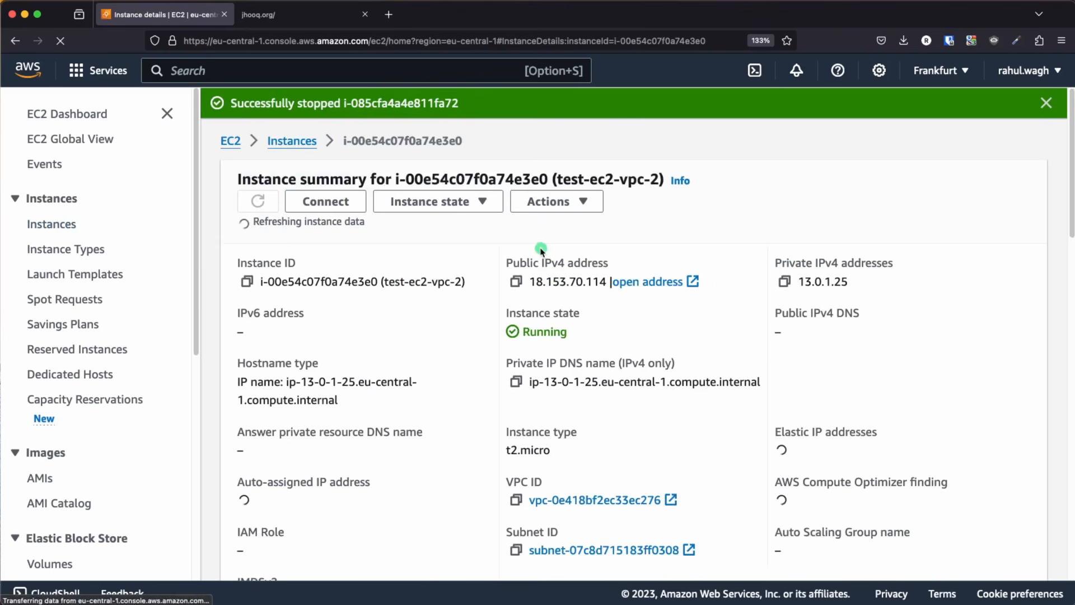
drag(862, 278, 801, 278)
click(792, 277)
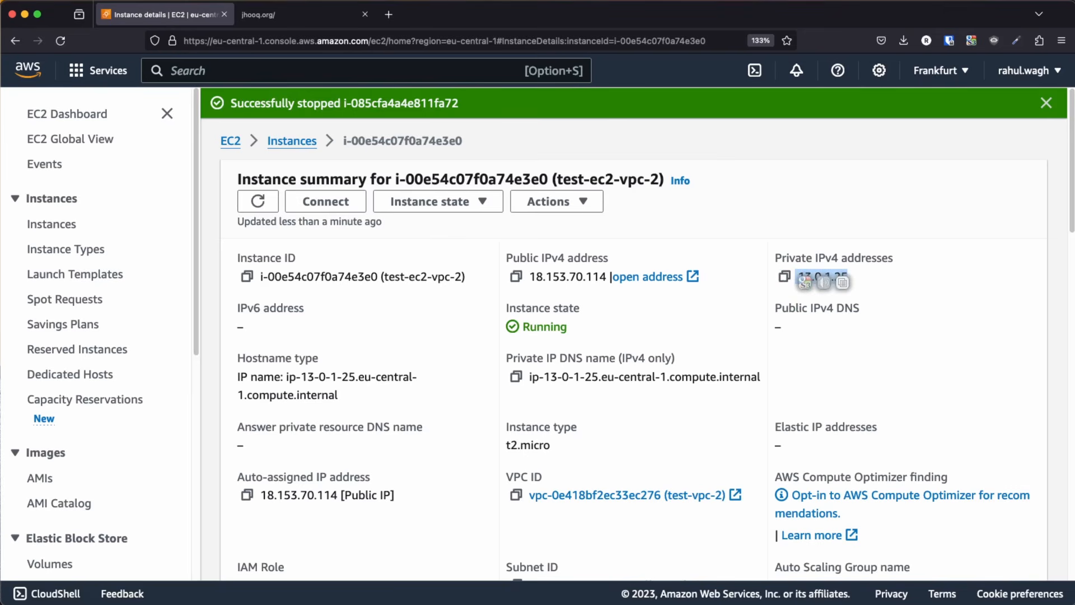
click(297, 15)
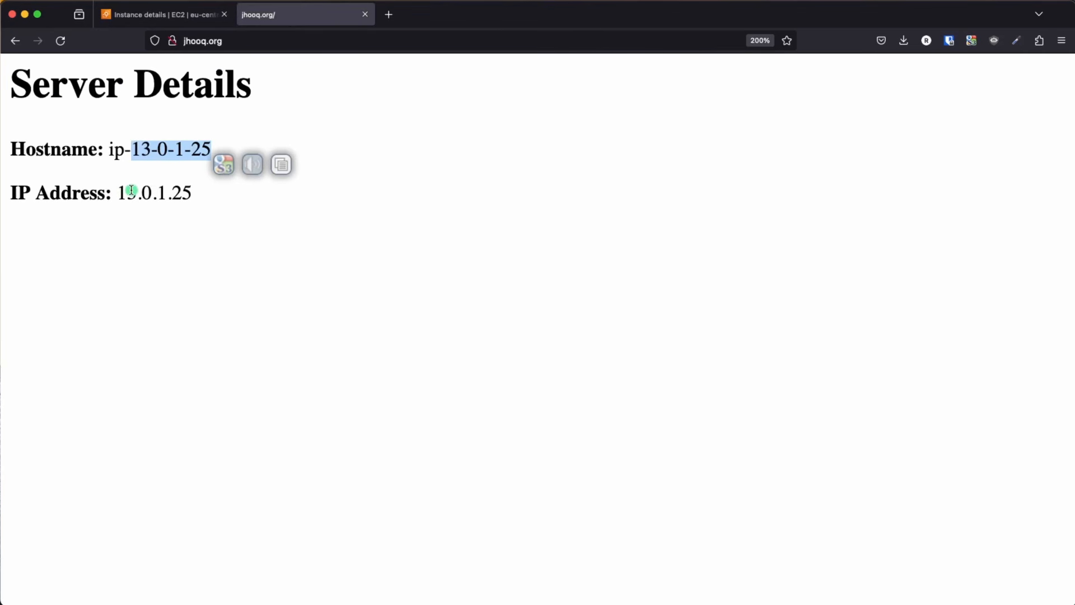